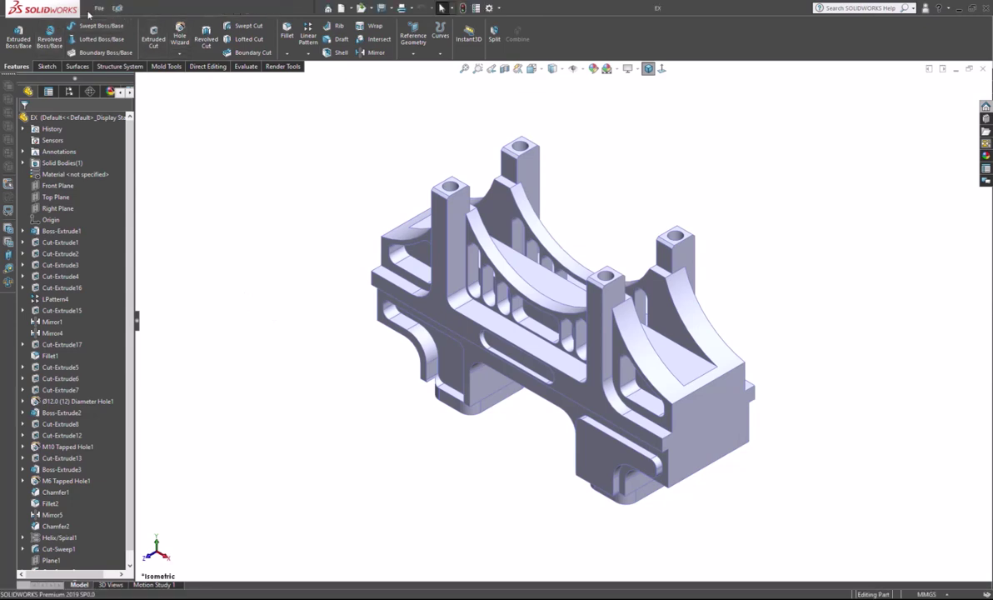
Create a new drawing sheet from the EX part with Make Drawing from Part.
click(99, 9)
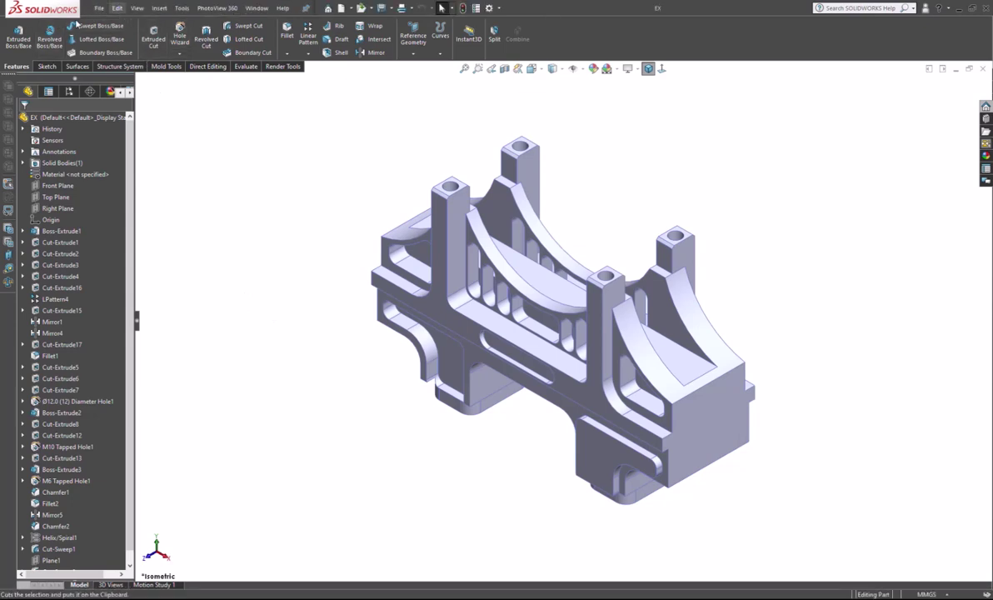
click(151, 100)
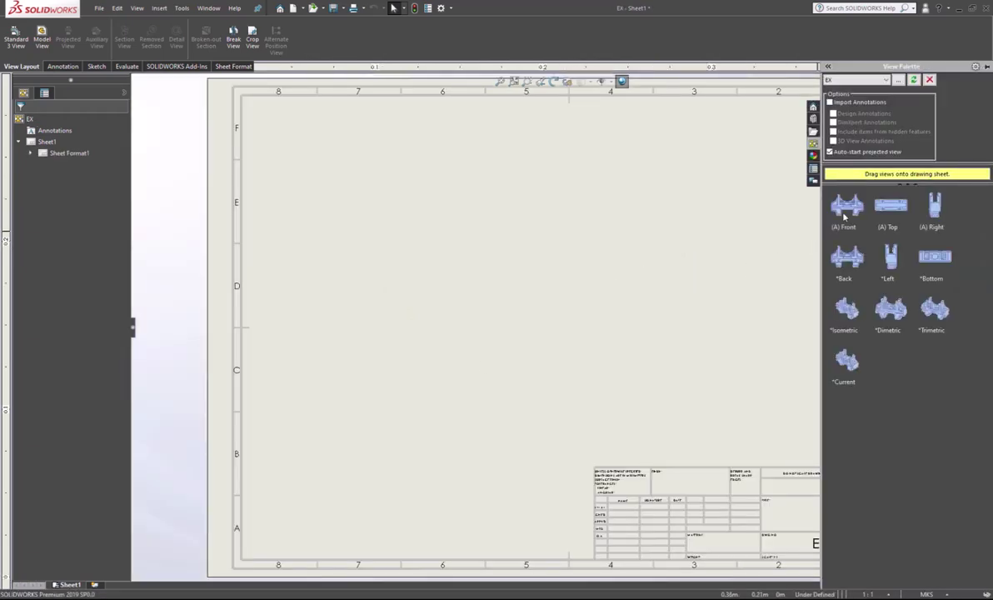
Fit the sheet and place the part's Top view from the View Palette at the lower left.
scroll(496, 414, up, 2)
scroll(558, 387, up, 2)
key(f)
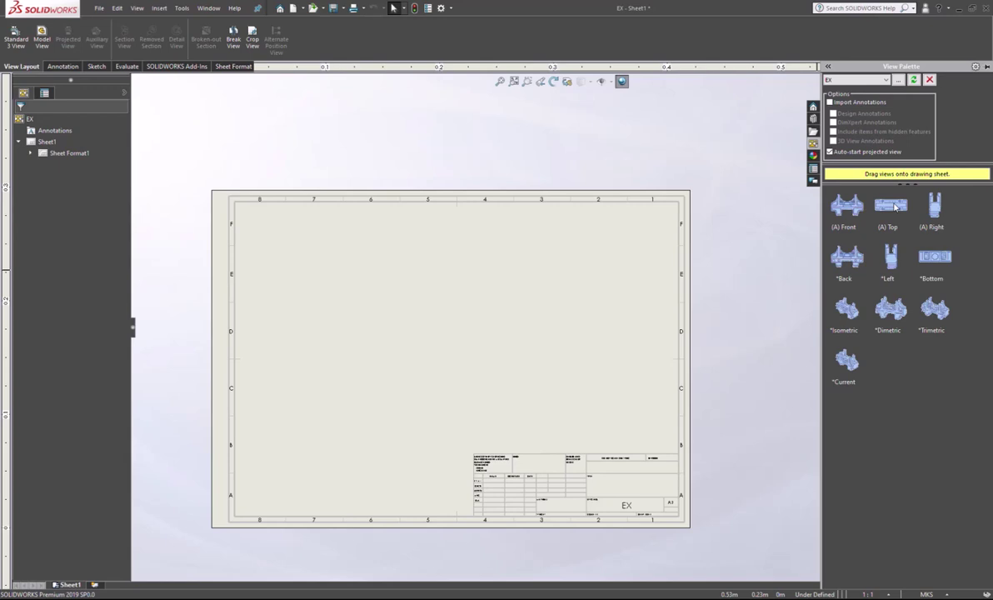
click(894, 207)
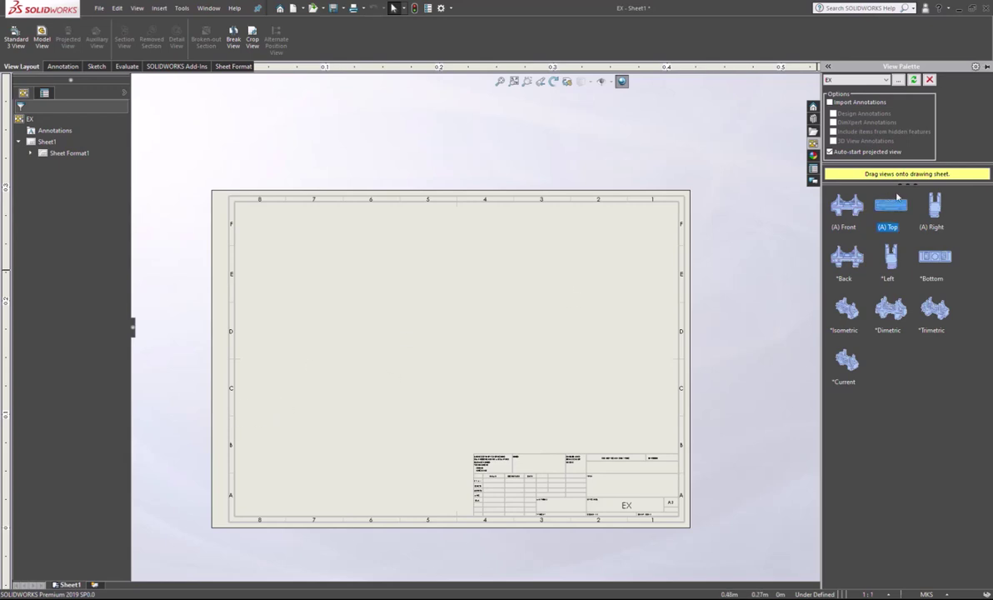
drag(767, 279, 339, 413)
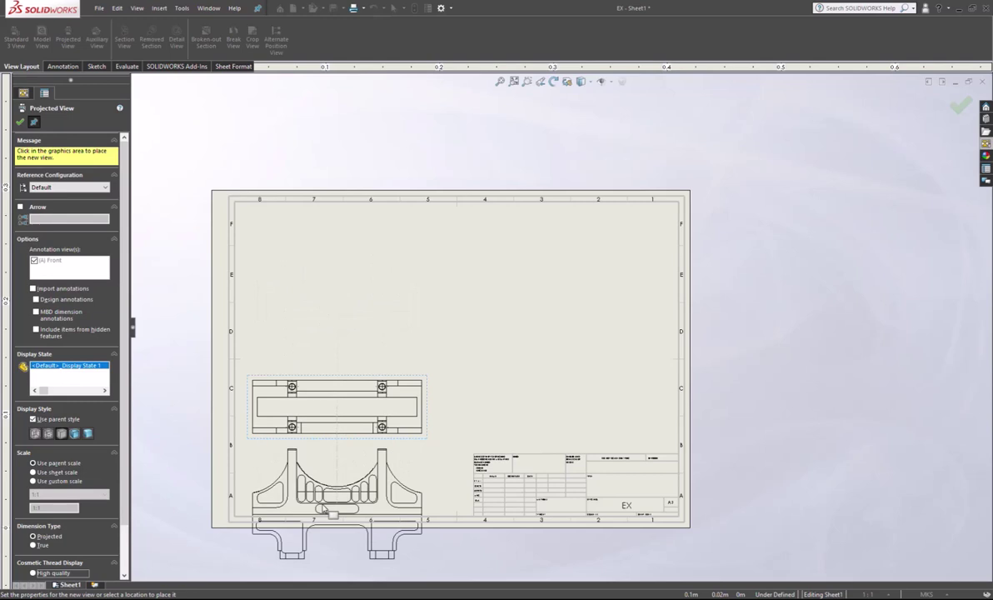
Place a projected view below the Top view and spread the two views apart vertically.
click(324, 509)
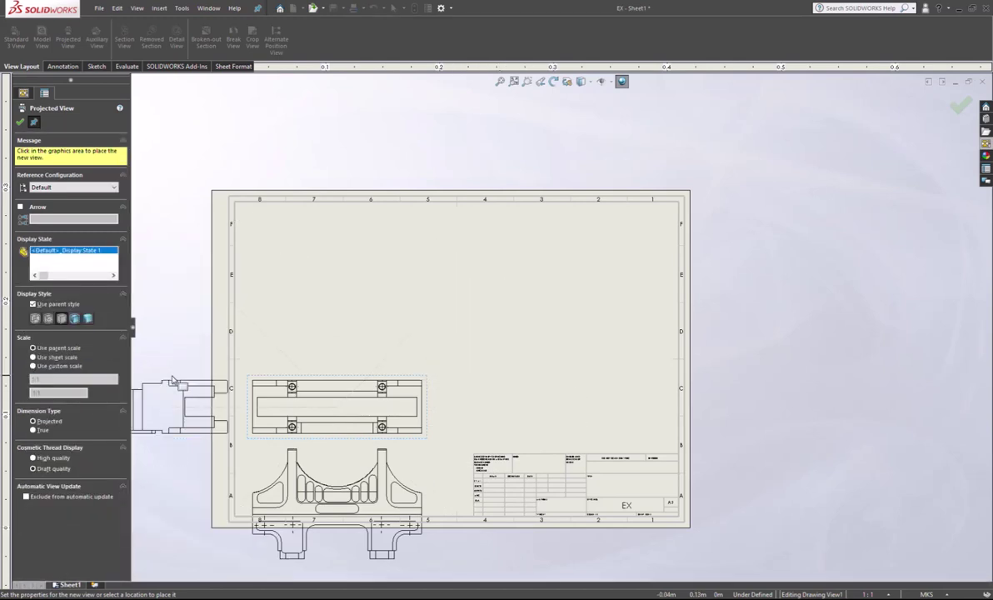
key(Escape)
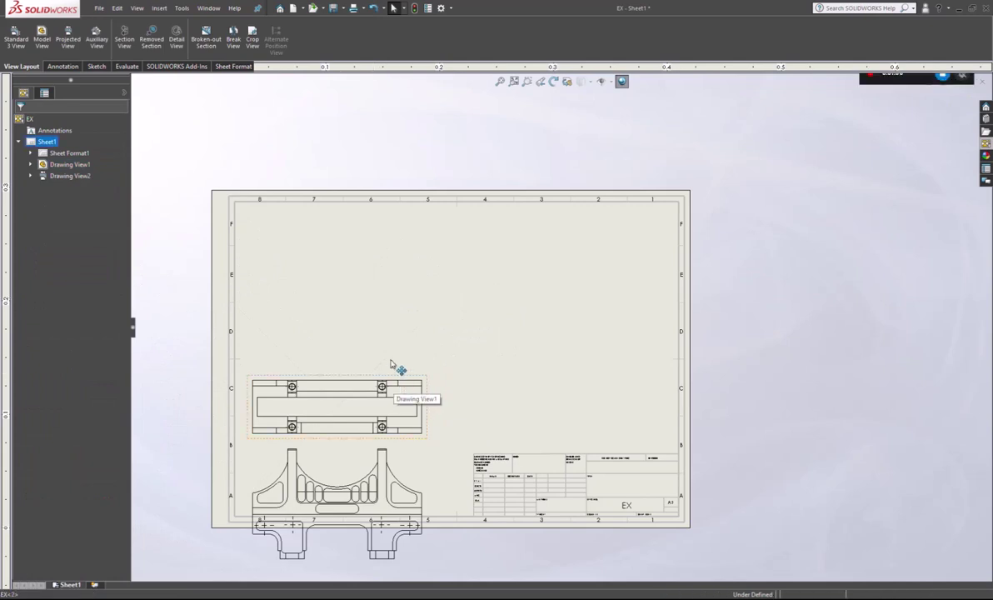
mouse_move(395, 371)
mouse_down()
mouse_move(391, 336)
mouse_move(348, 240)
mouse_up()
click(325, 356)
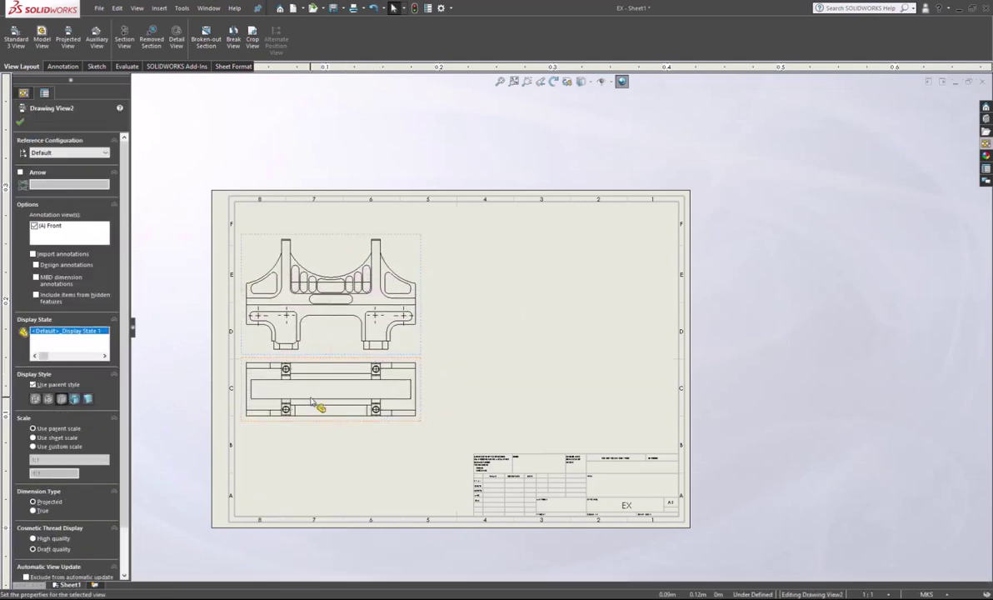
drag(324, 356, 328, 418)
Lower the bridge-profile view slightly to even the spacing on the sheet's left.
click(327, 310)
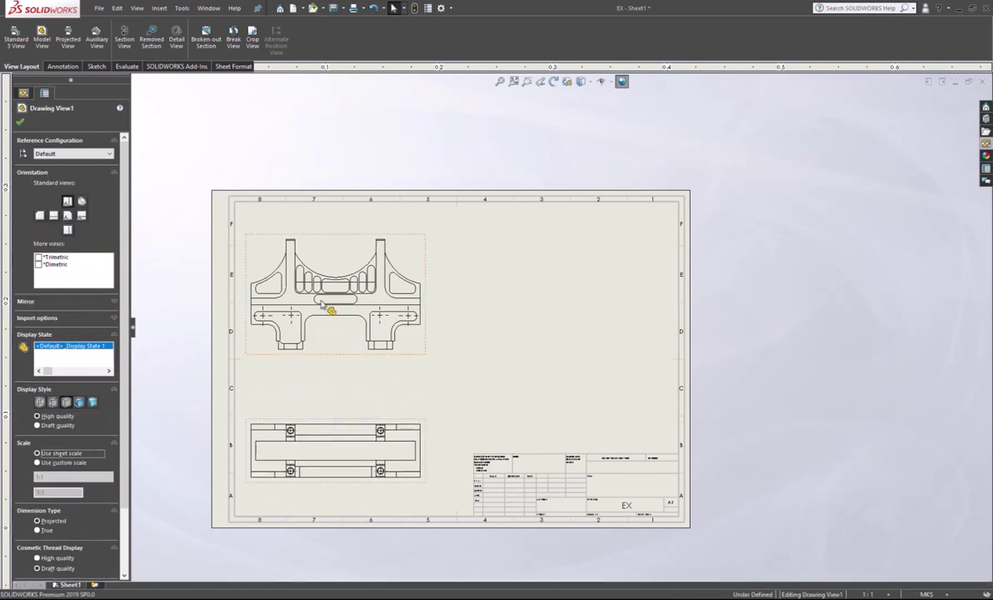
drag(332, 357, 328, 400)
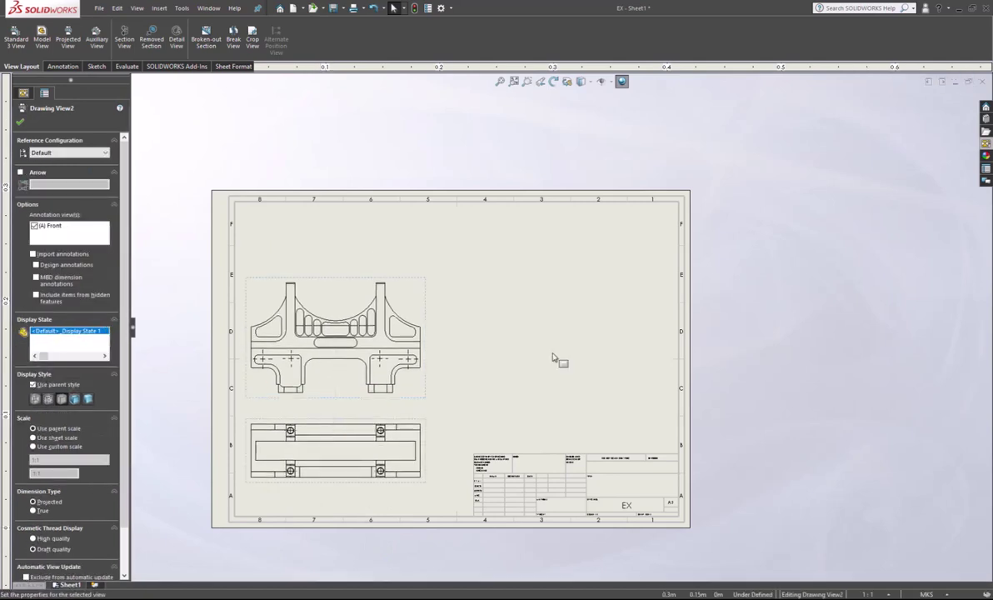
click(503, 348)
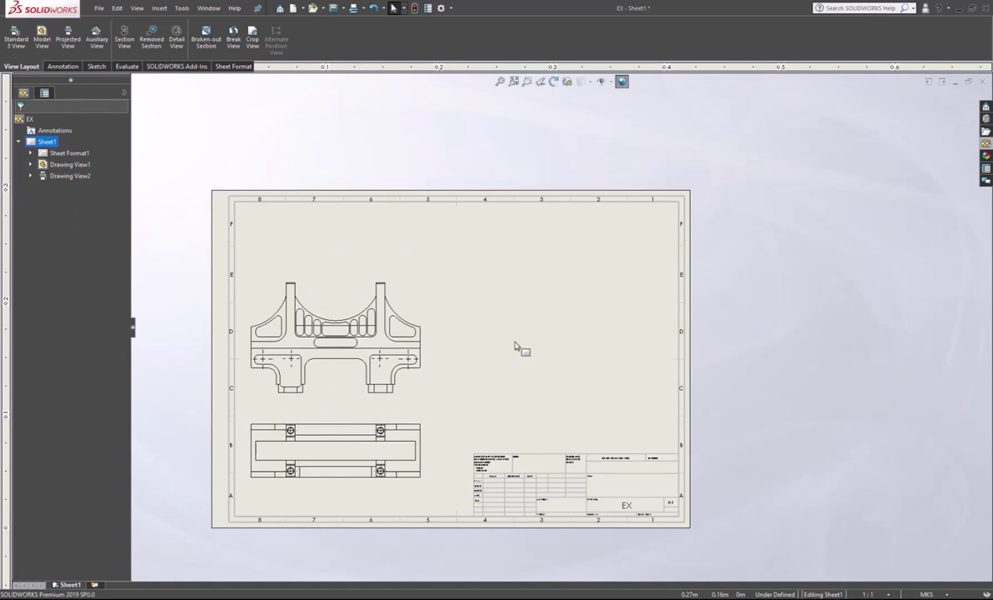
scroll(262, 343, up, 2)
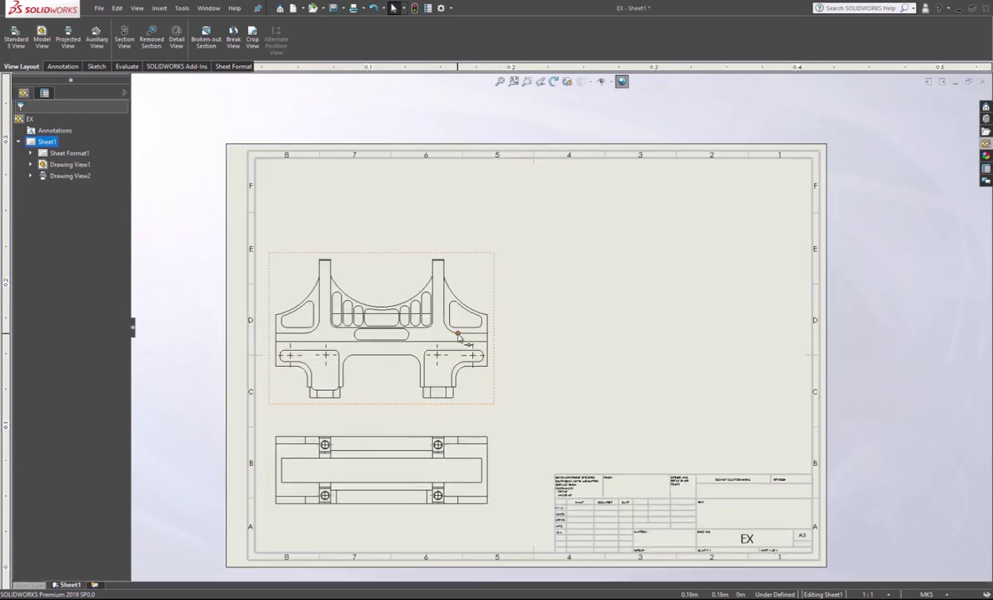
scroll(416, 337, up, 2)
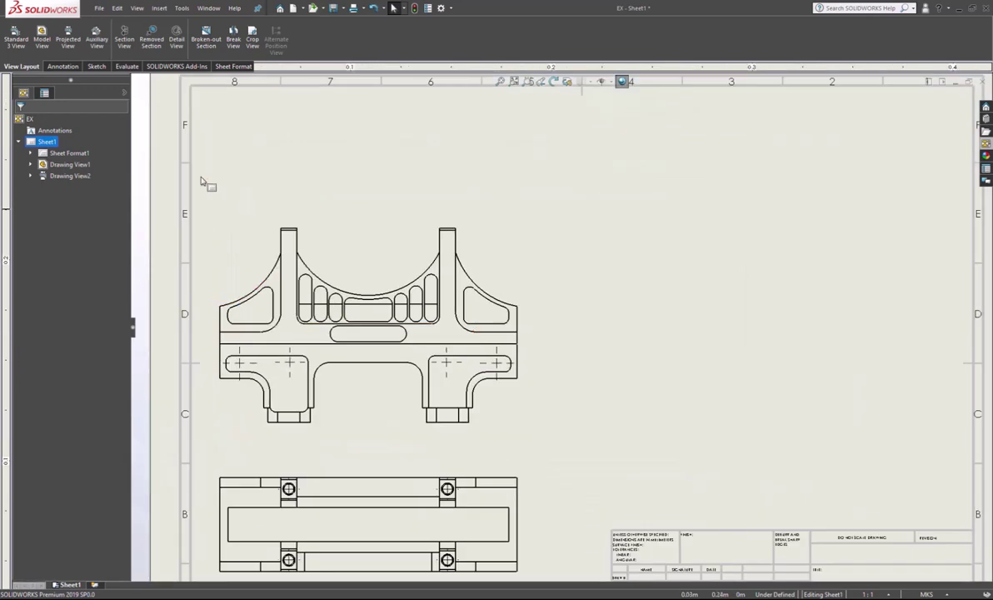
Create hatched Section A-A from a horizontal cutting line through the bridge-profile view.
click(124, 41)
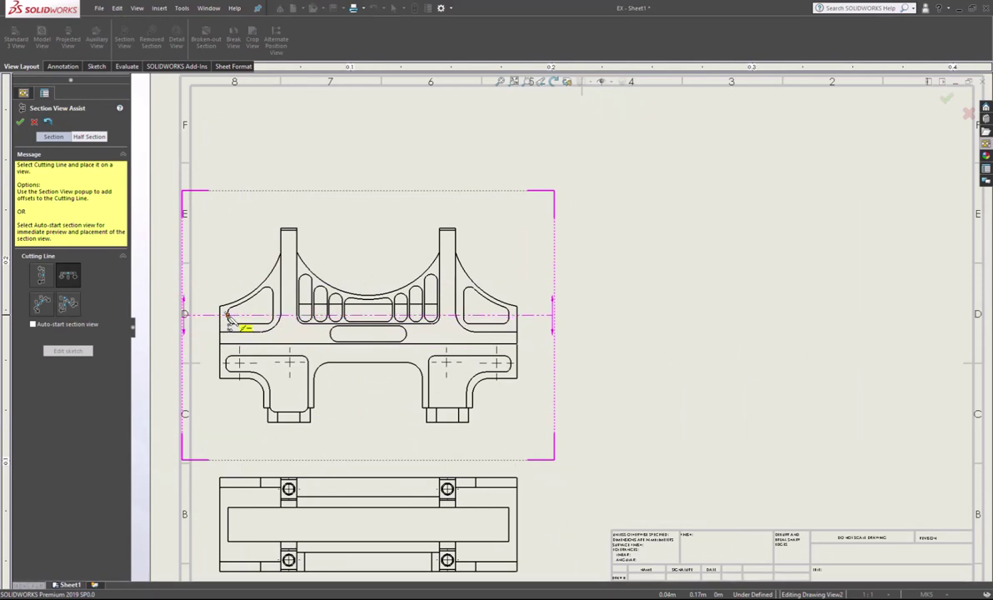
click(227, 315)
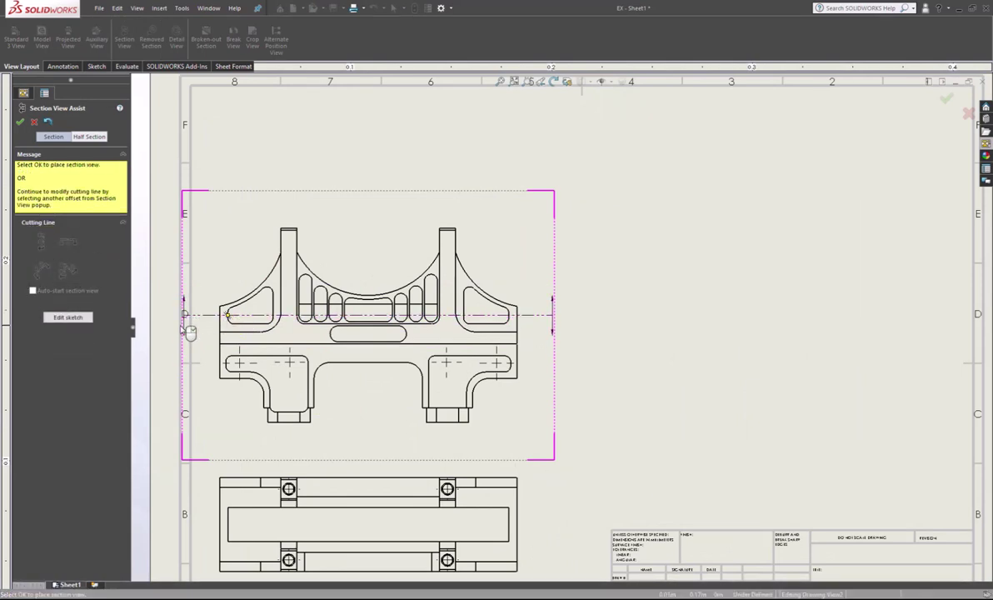
click(213, 282)
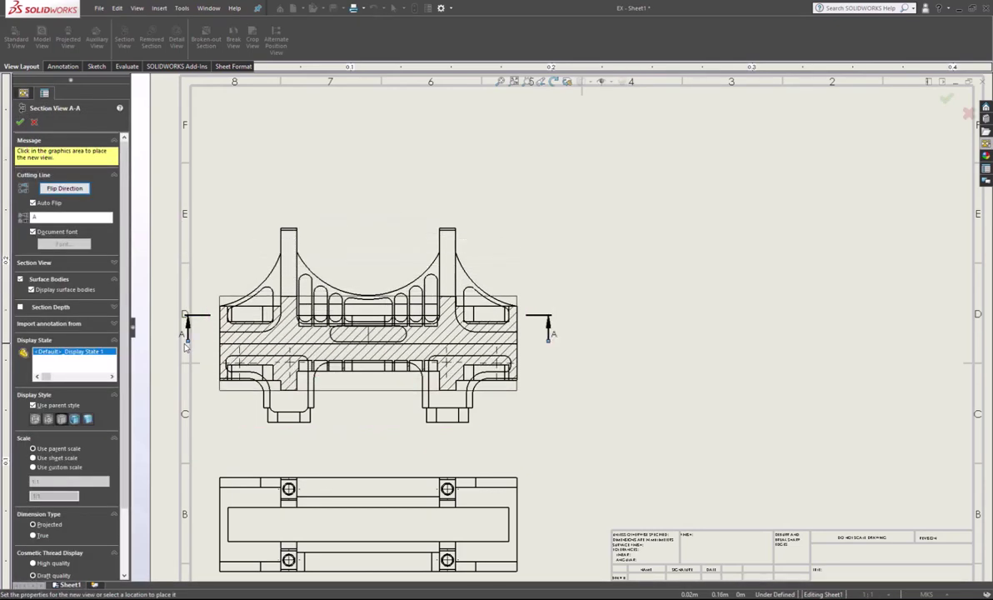
click(186, 346)
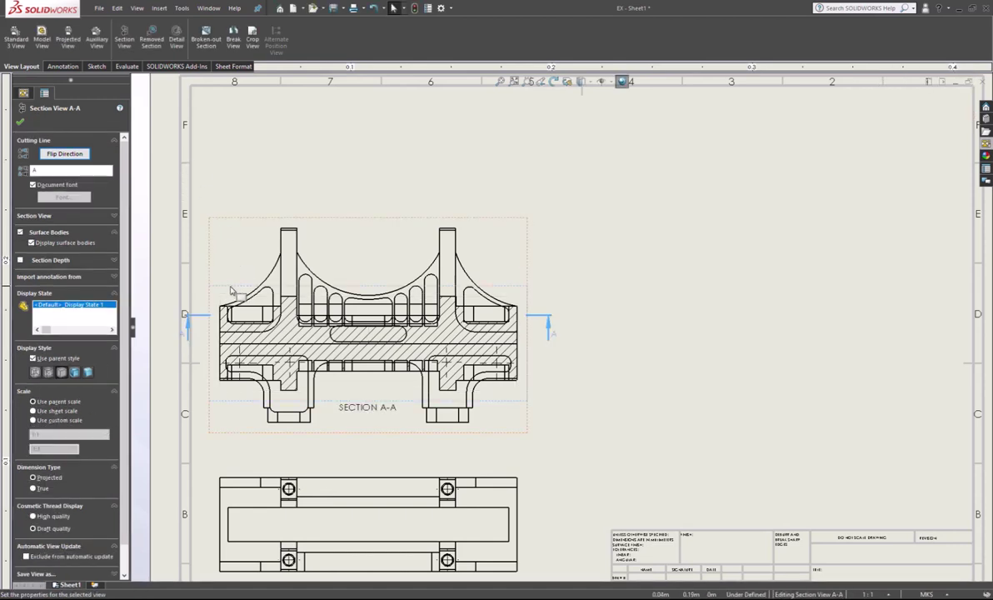
click(20, 122)
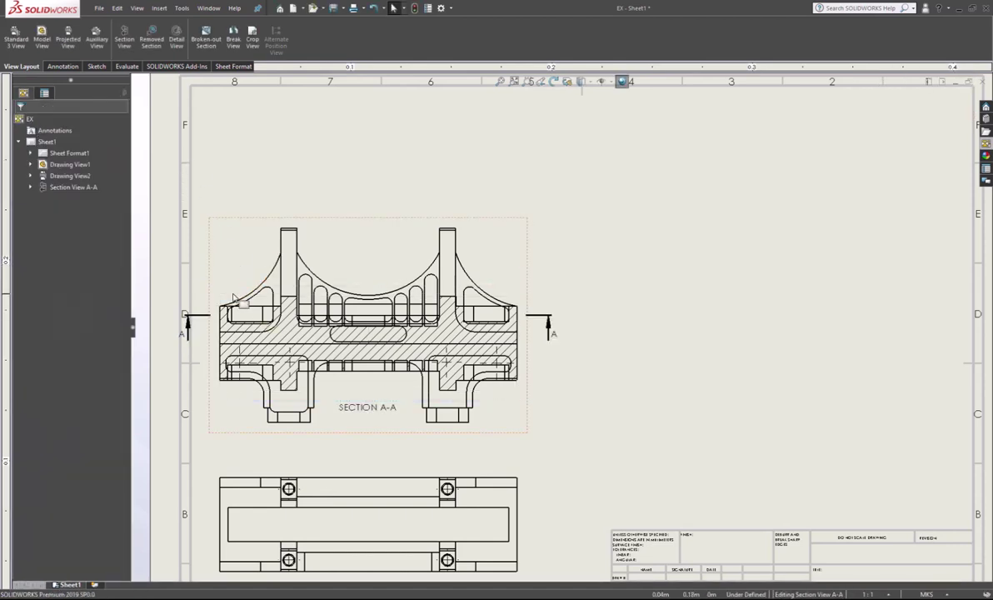
Move Section A-A above the bridge-profile view and fit the sheet.
click(506, 315)
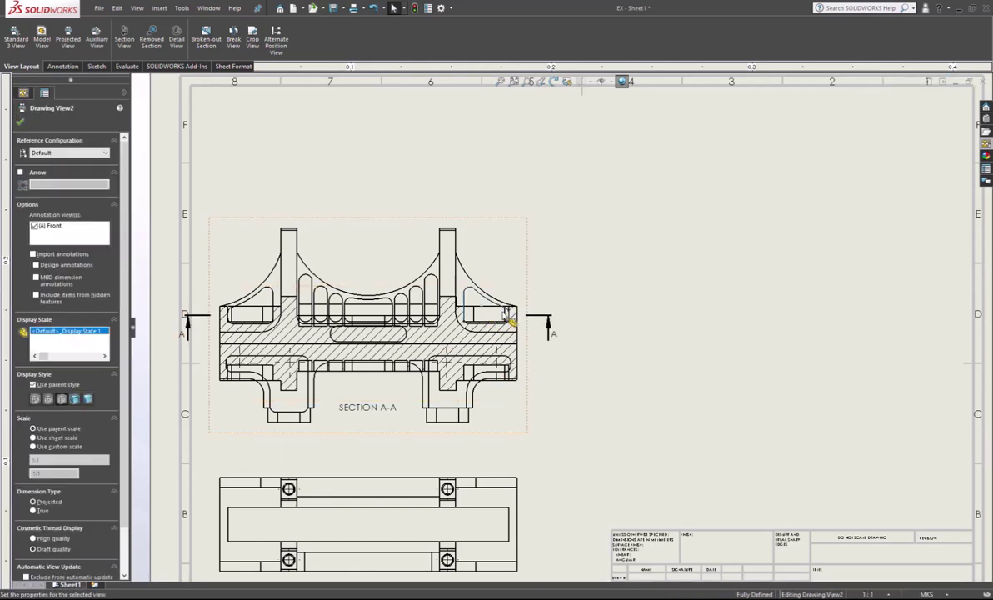
click(512, 376)
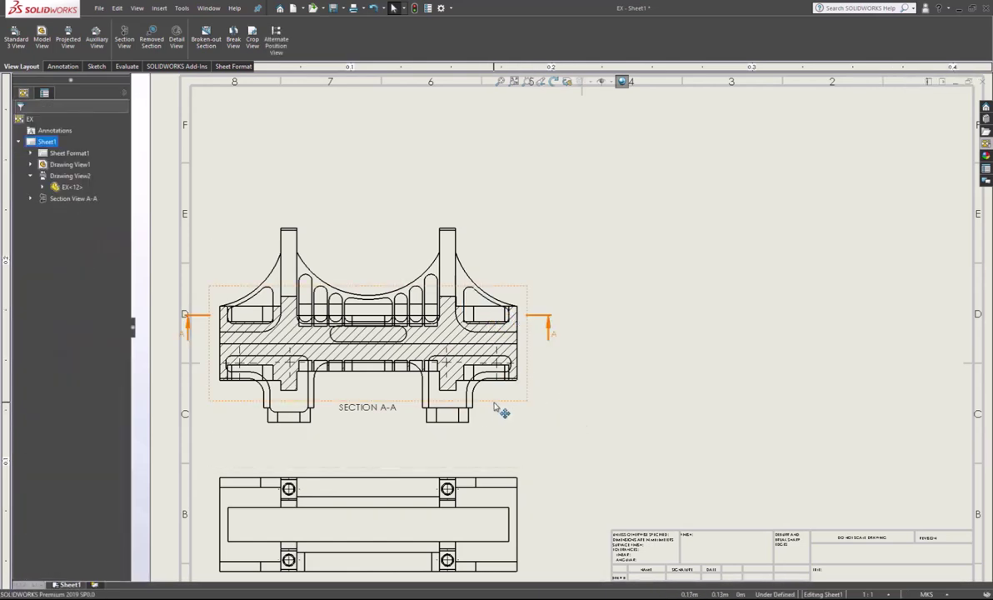
drag(500, 410, 506, 215)
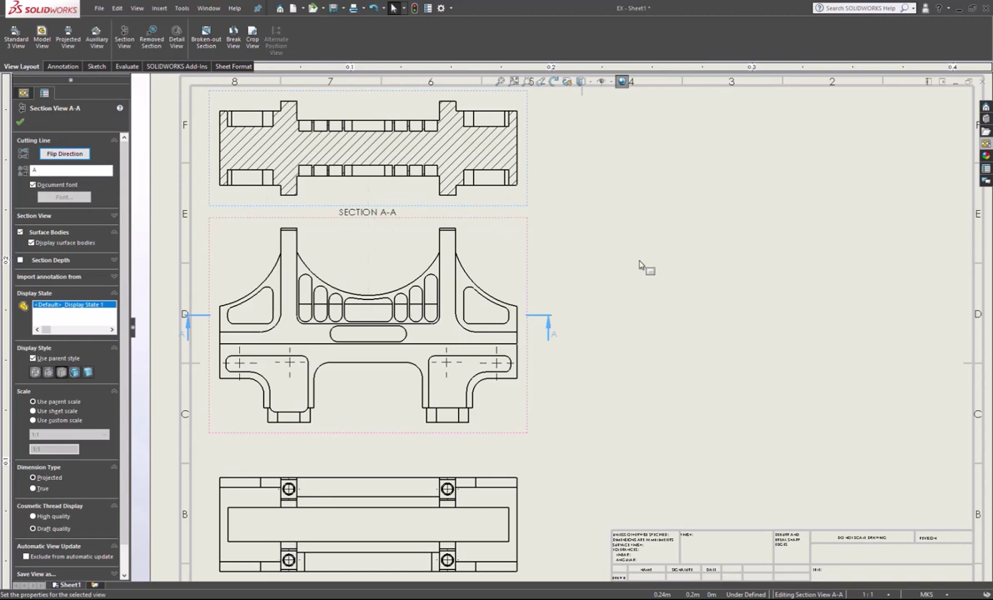
click(643, 399)
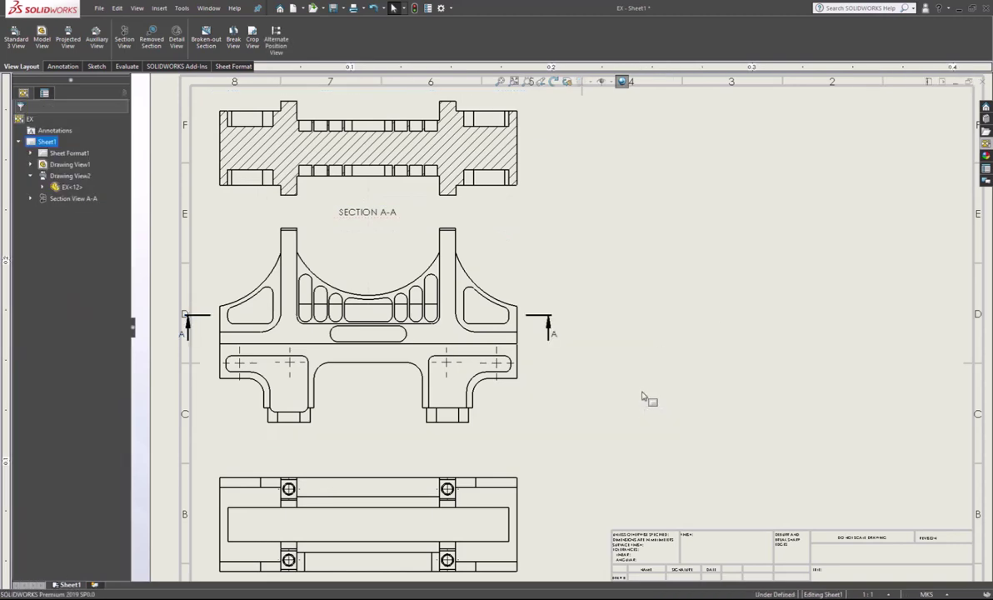
key(f)
scroll(558, 358, up, 2)
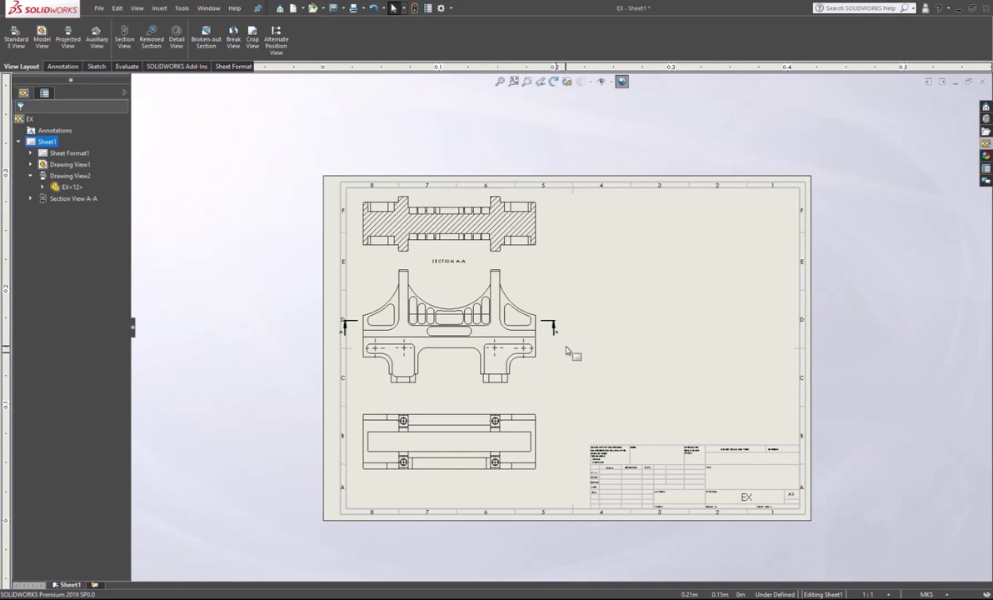
Place the part's Bottom view from the View Palette at the sheet's top right, without projections.
click(986, 154)
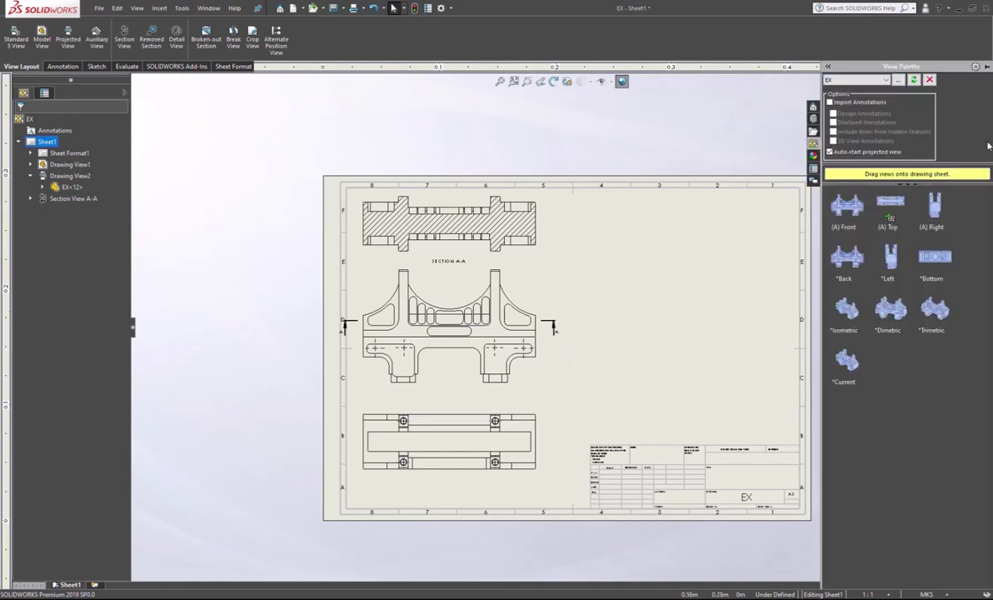
drag(935, 260, 746, 274)
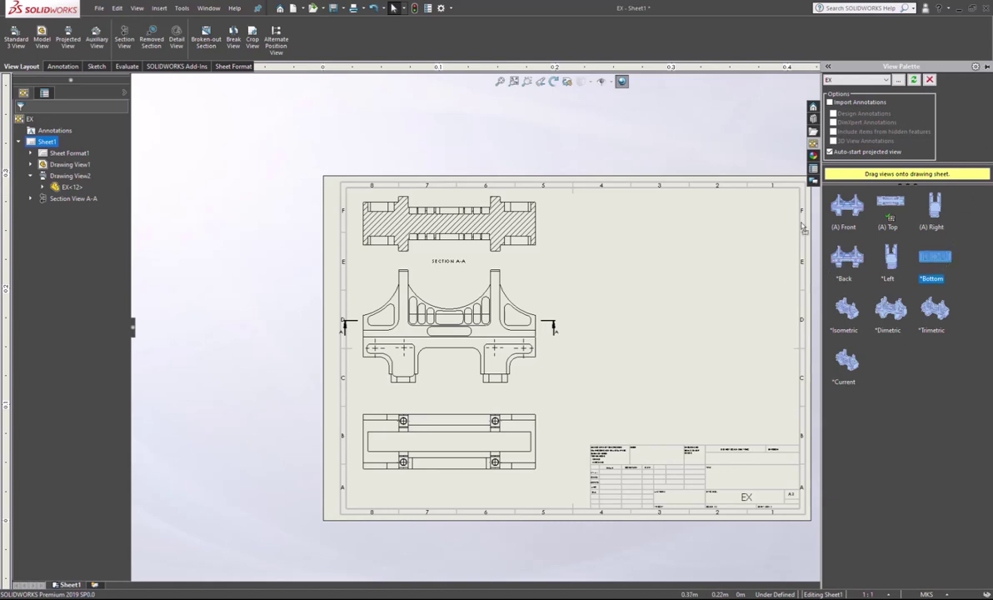
drag(802, 228, 701, 217)
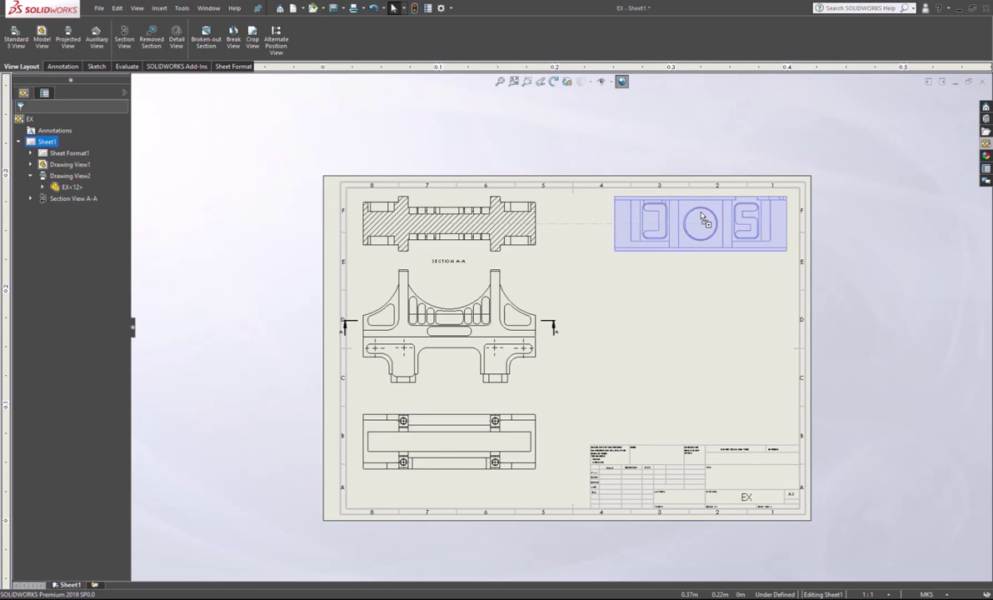
drag(701, 217, 701, 218)
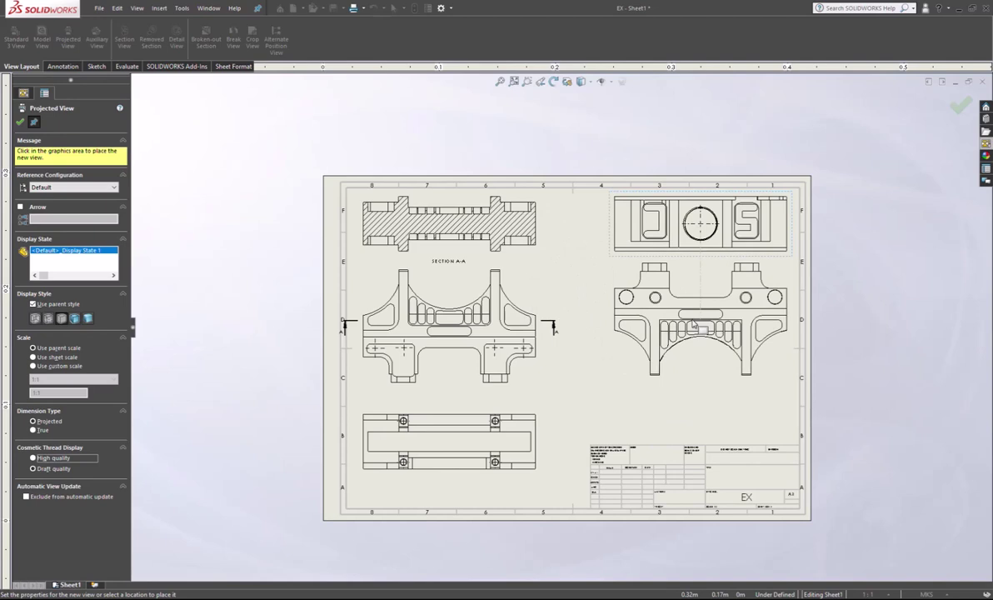
key(Escape)
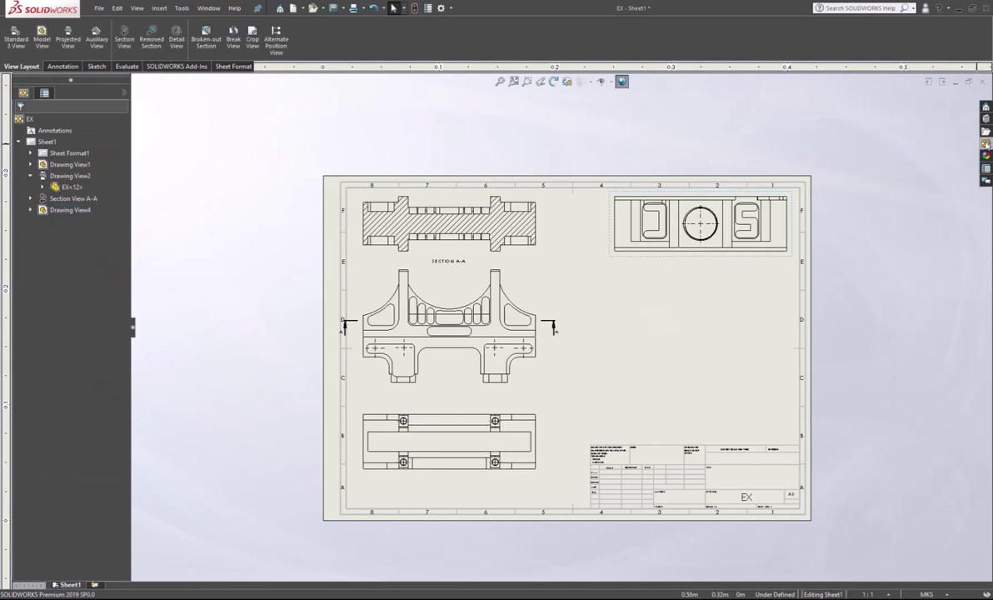
Place the back view with four holes below the bottom view and nudge it slightly down.
click(986, 144)
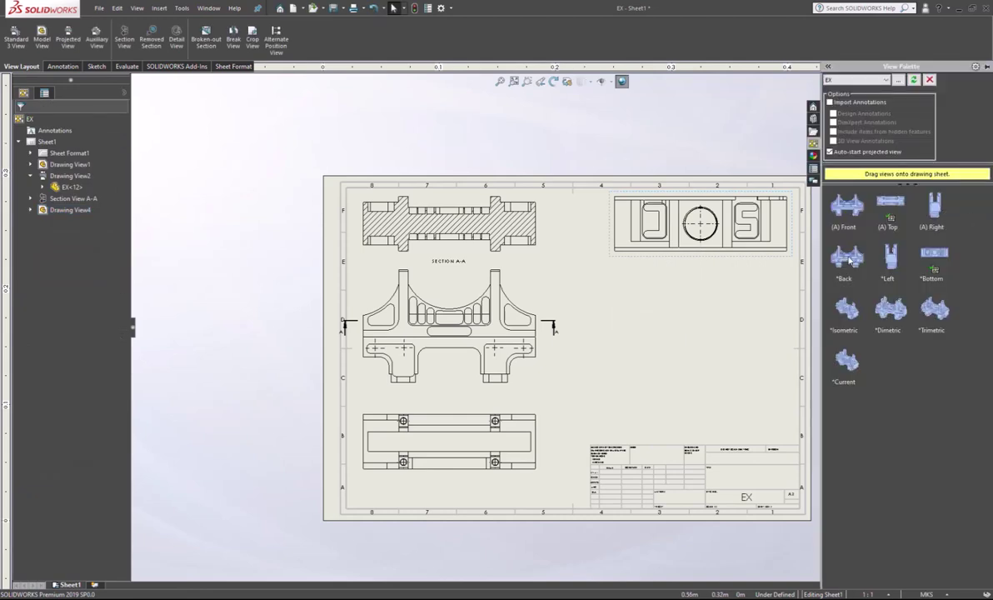
drag(849, 261, 702, 425)
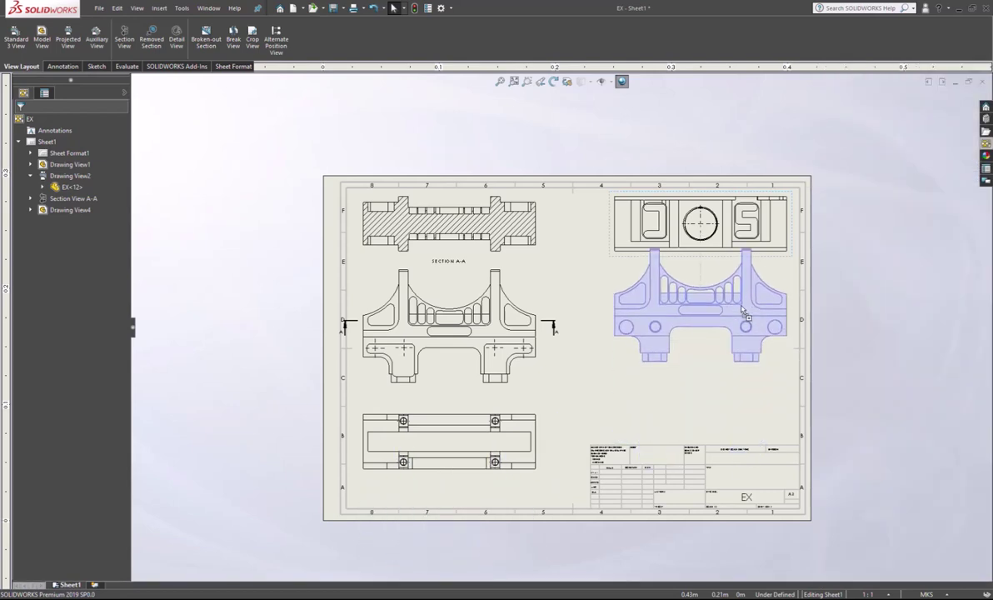
drag(702, 424, 782, 289)
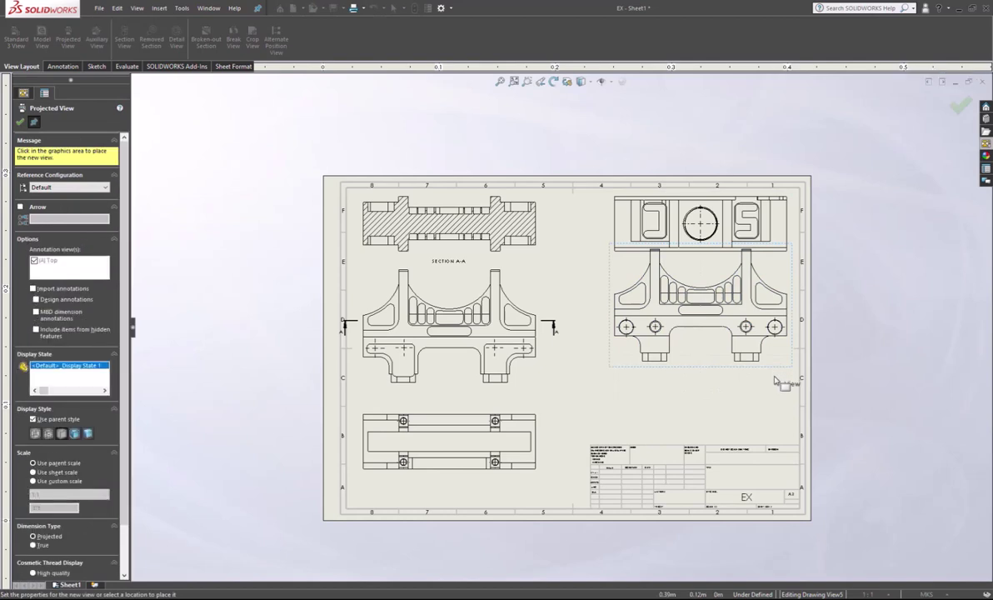
key(Escape)
drag(774, 379, 776, 398)
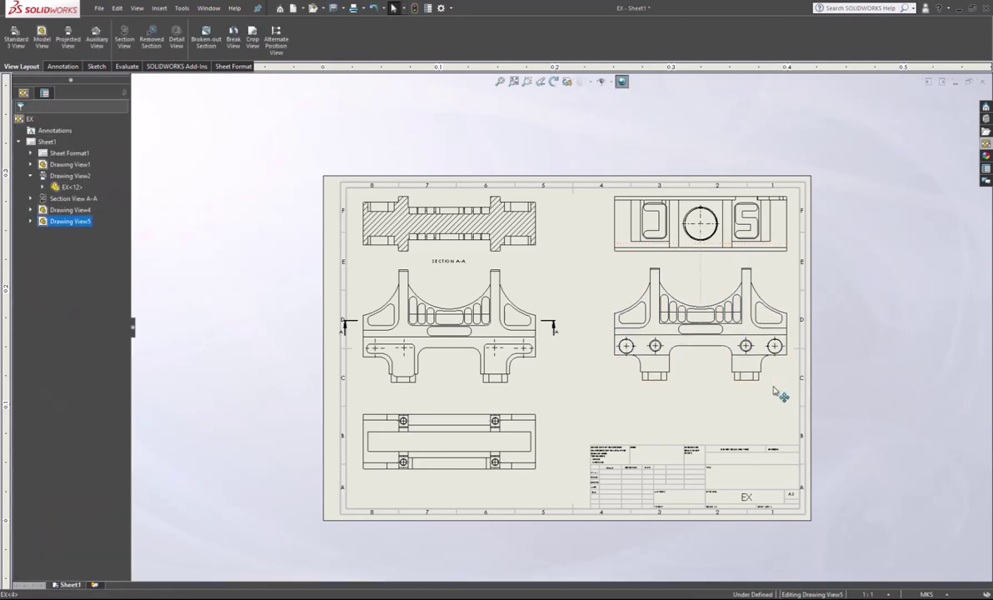
click(859, 310)
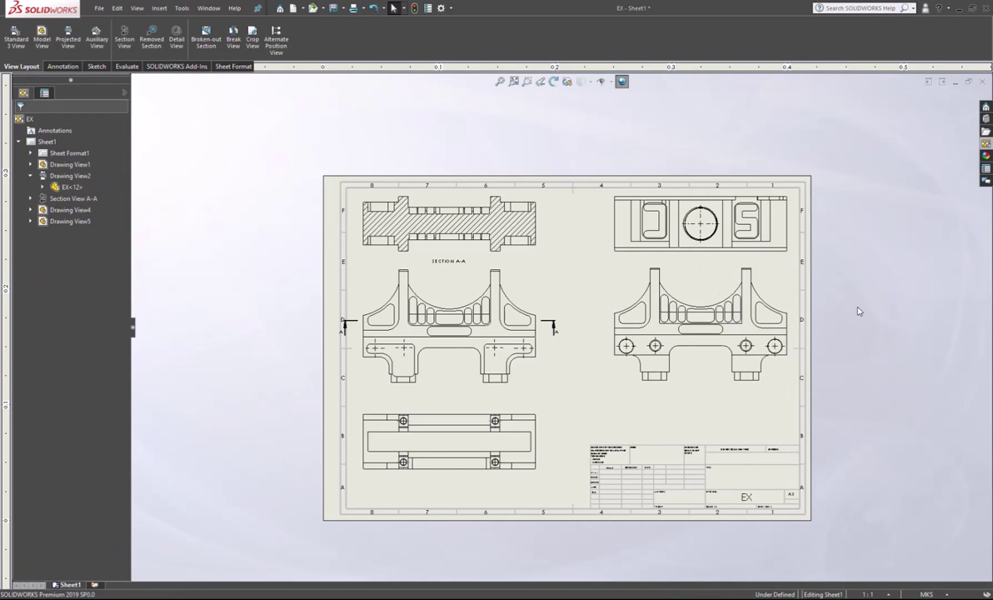
Cut Section B-B horizontally through the right front view's hole centres and place it below.
click(123, 38)
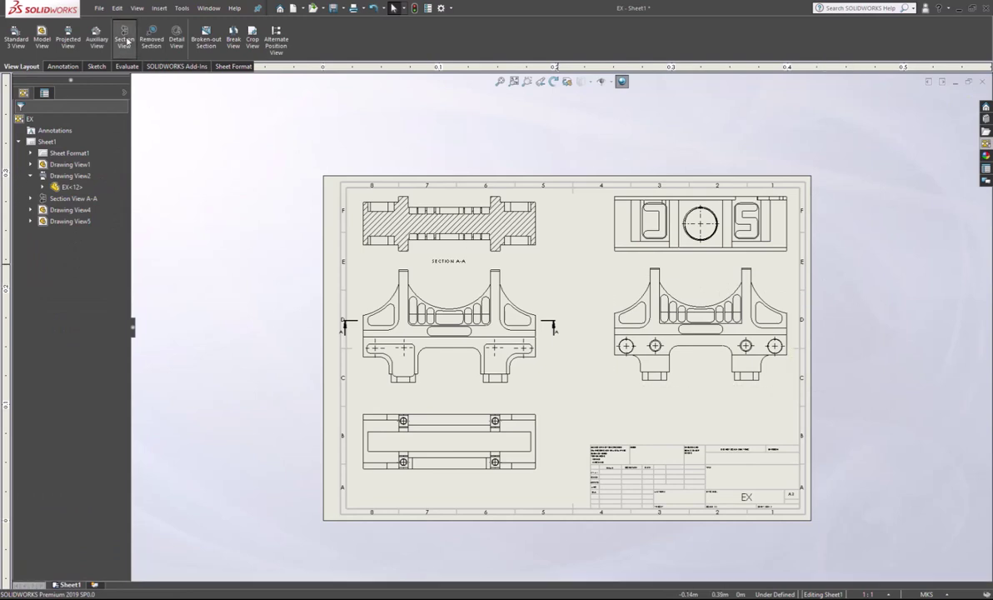
click(798, 346)
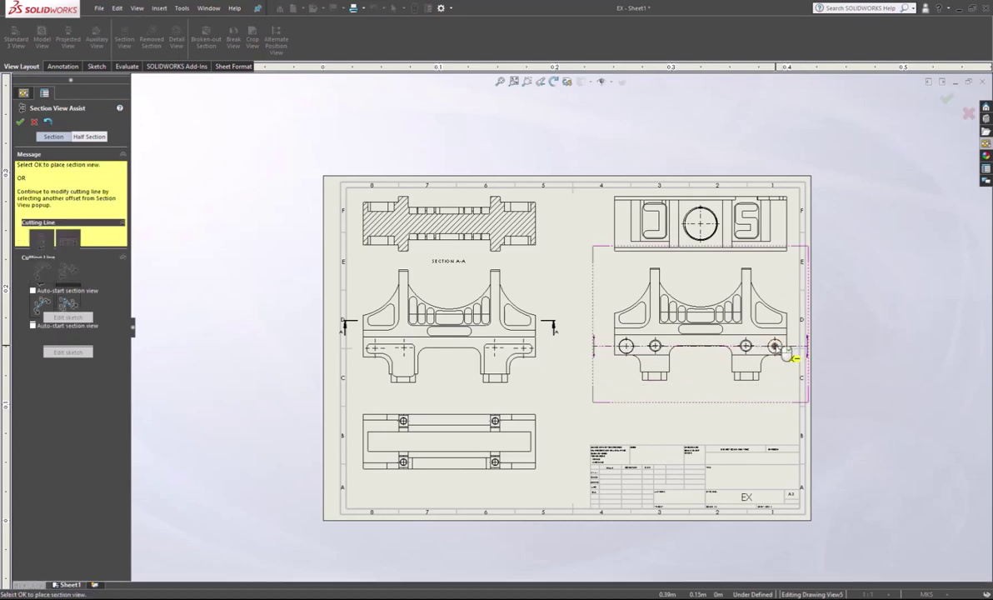
click(805, 364)
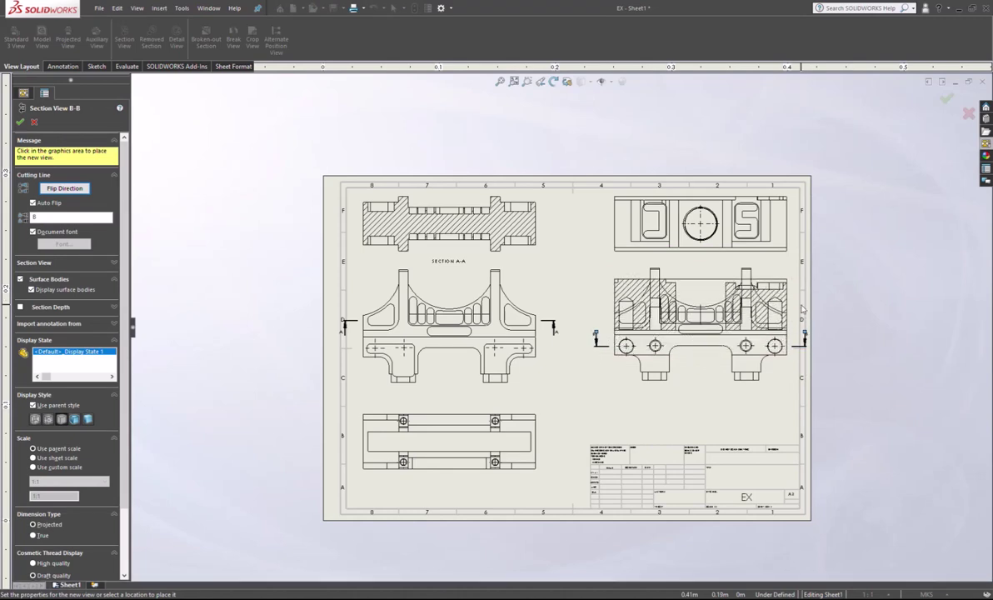
click(781, 278)
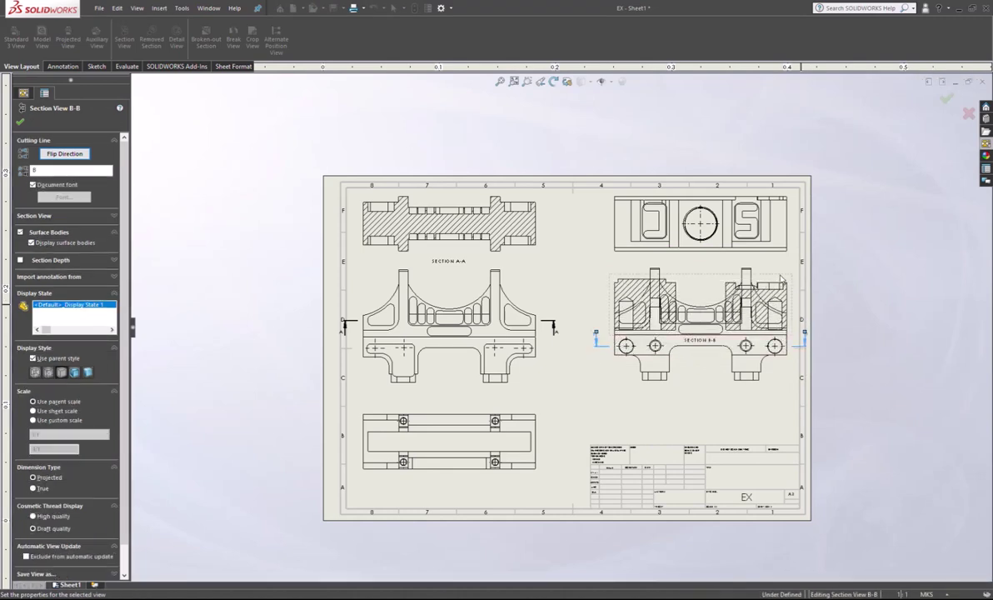
click(758, 388)
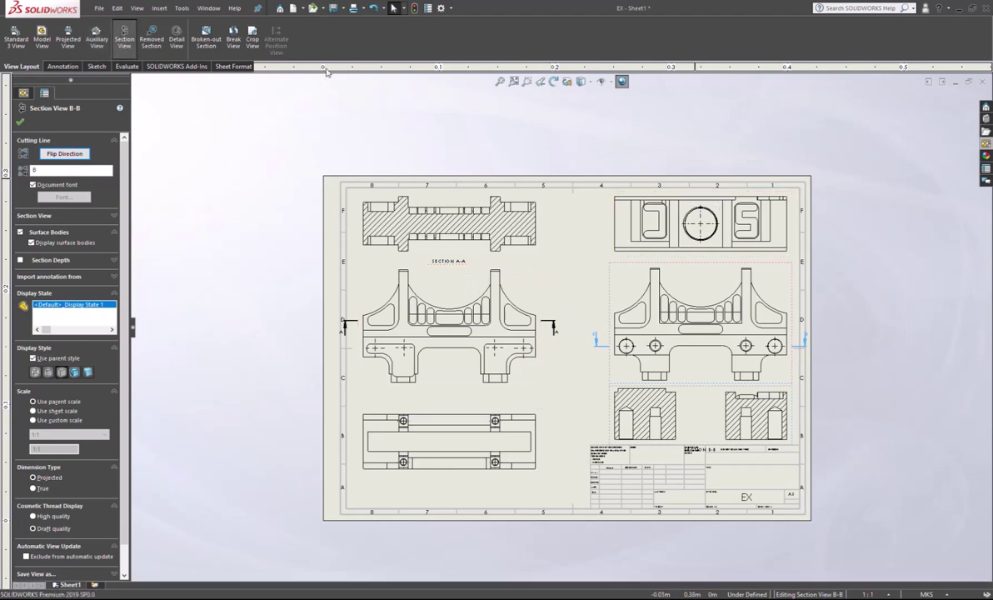
Cut Section C-C vertically through the top-right view's circle centre and place it beside Section A-A.
click(124, 36)
click(592, 235)
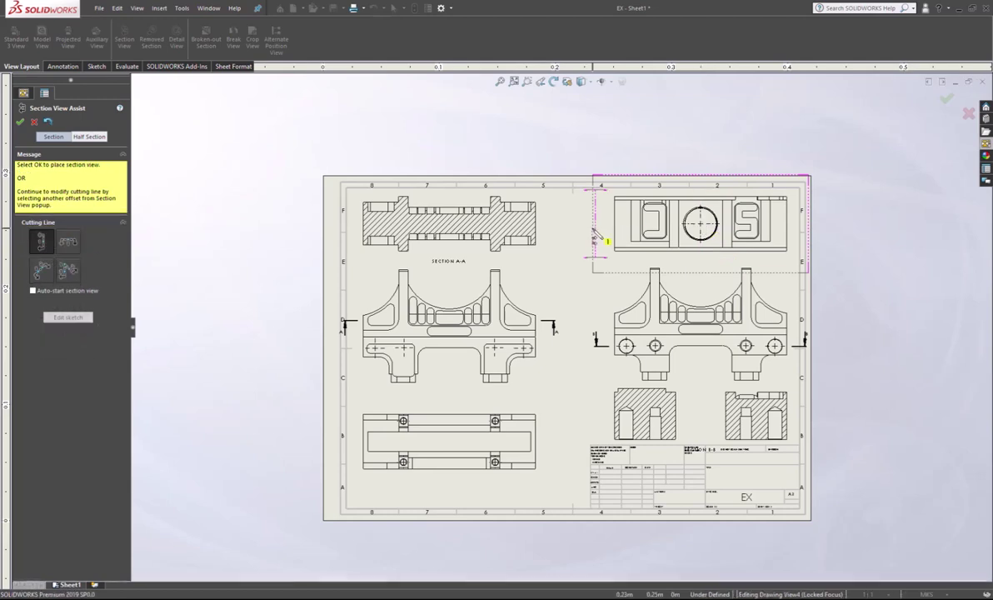
drag(596, 237, 702, 235)
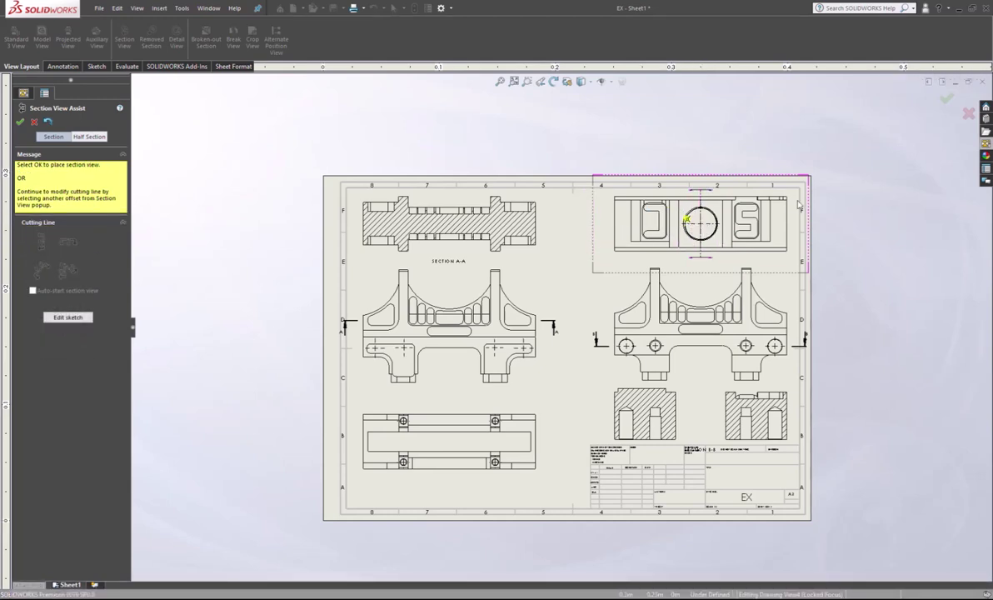
click(755, 203)
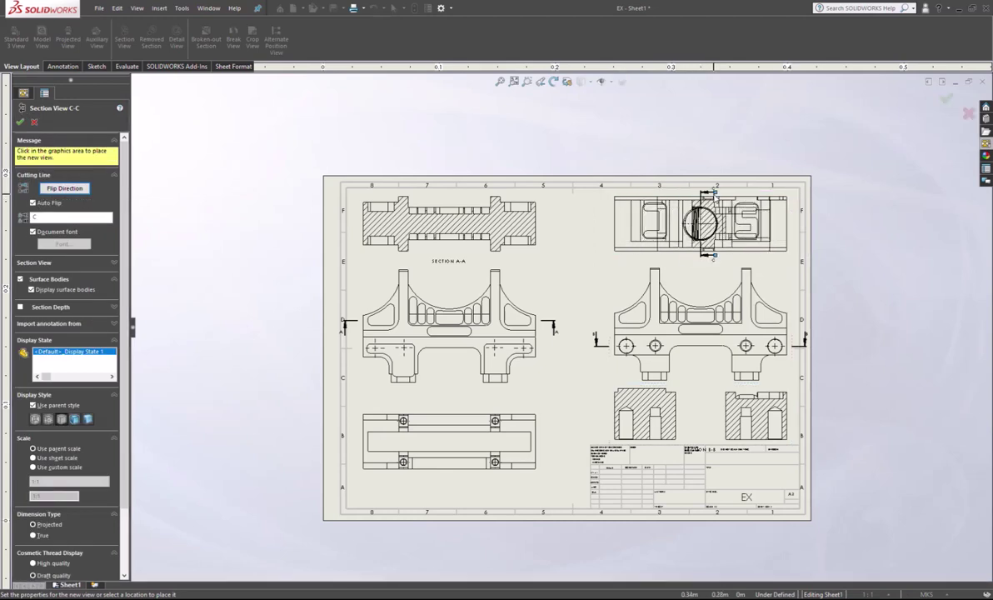
click(699, 223)
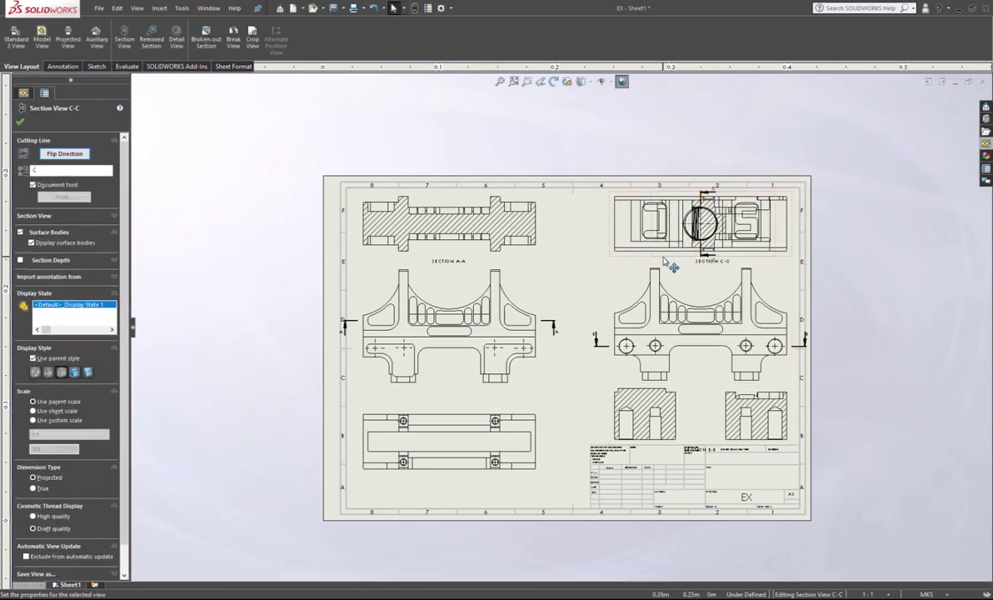
drag(571, 261, 769, 263)
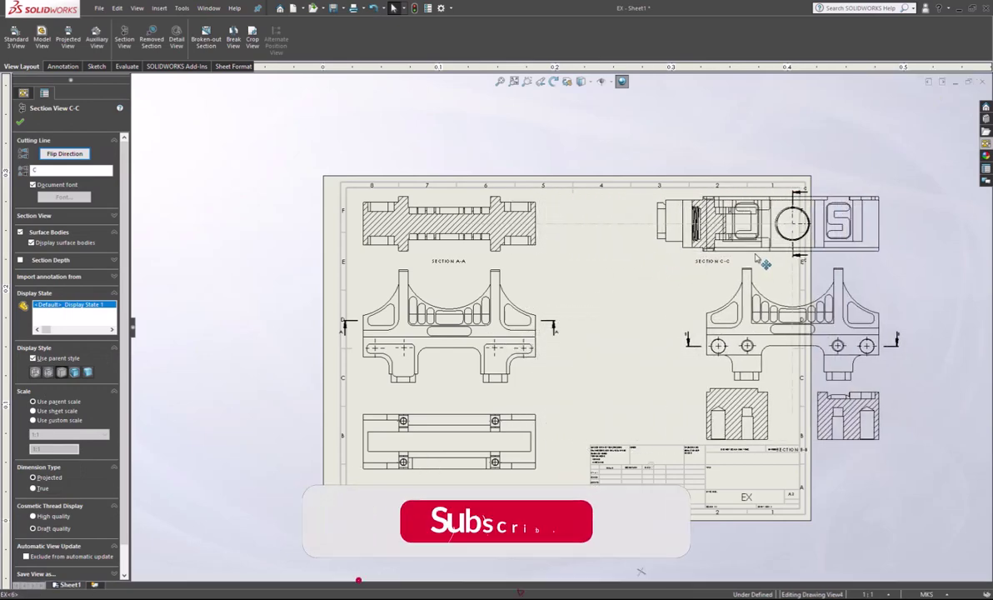
drag(637, 263, 553, 263)
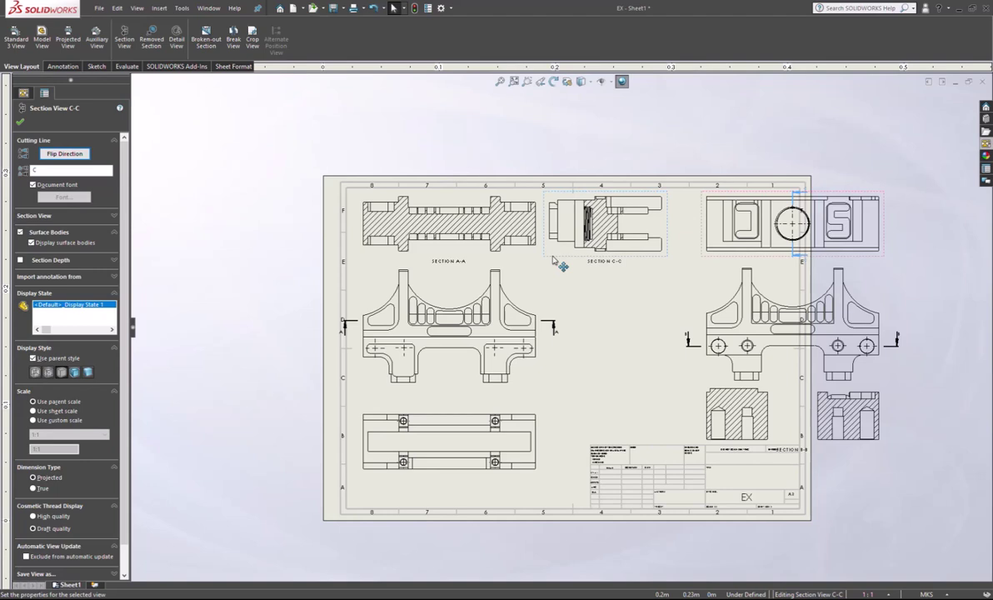
Place the Left side view from the View Palette in the middle of the sheet.
click(612, 414)
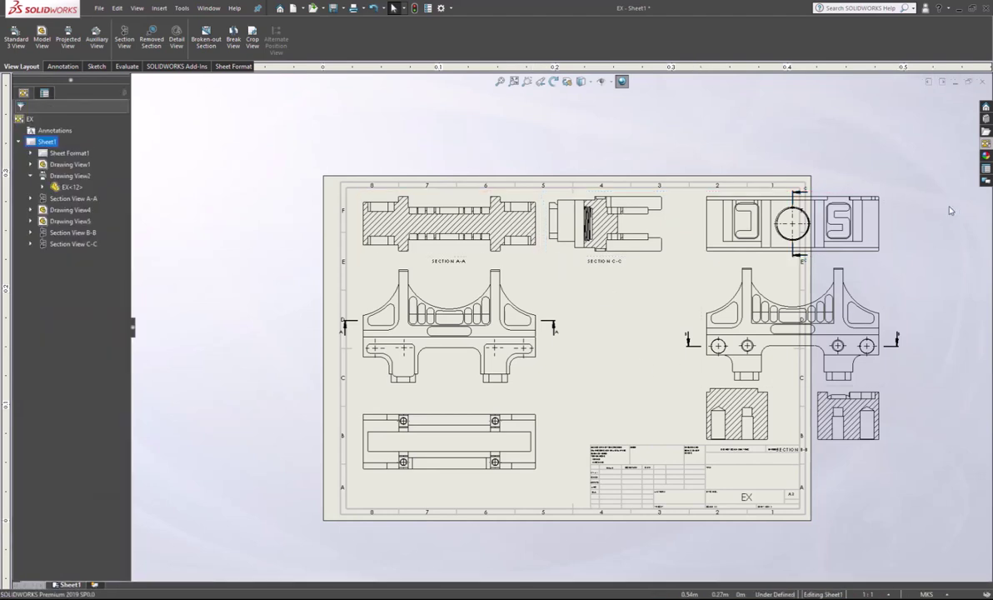
click(985, 154)
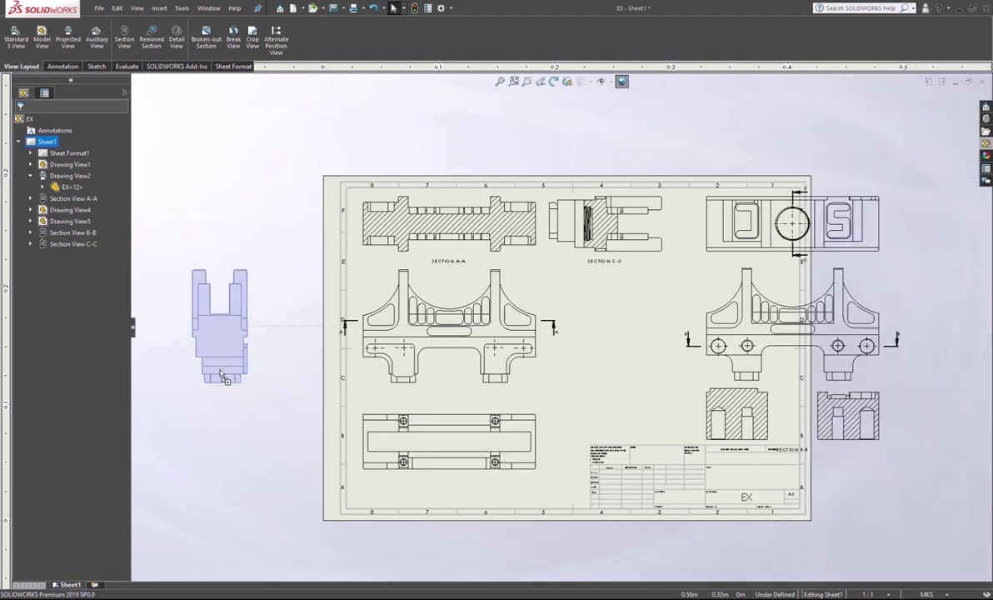
drag(892, 263, 631, 350)
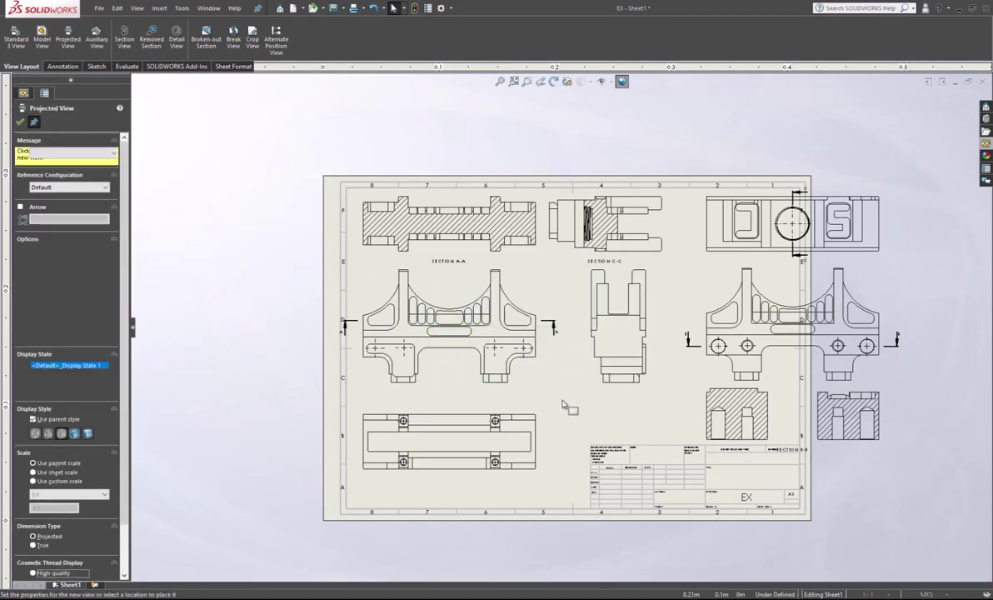
key(Escape)
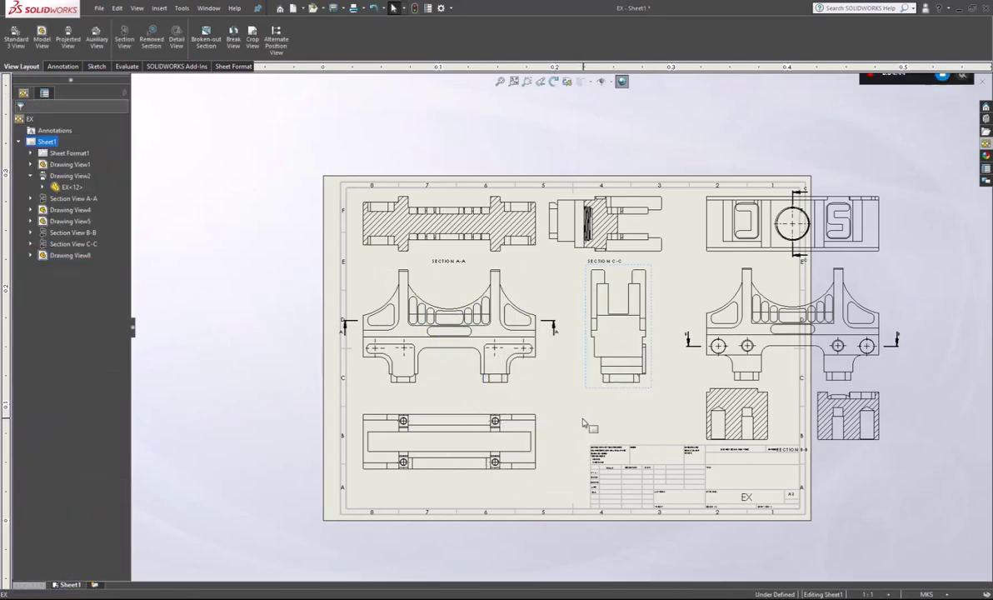
Select Sheet Format1 to change the sheet size.
scroll(554, 408, up, 3)
scroll(740, 418, down, 2)
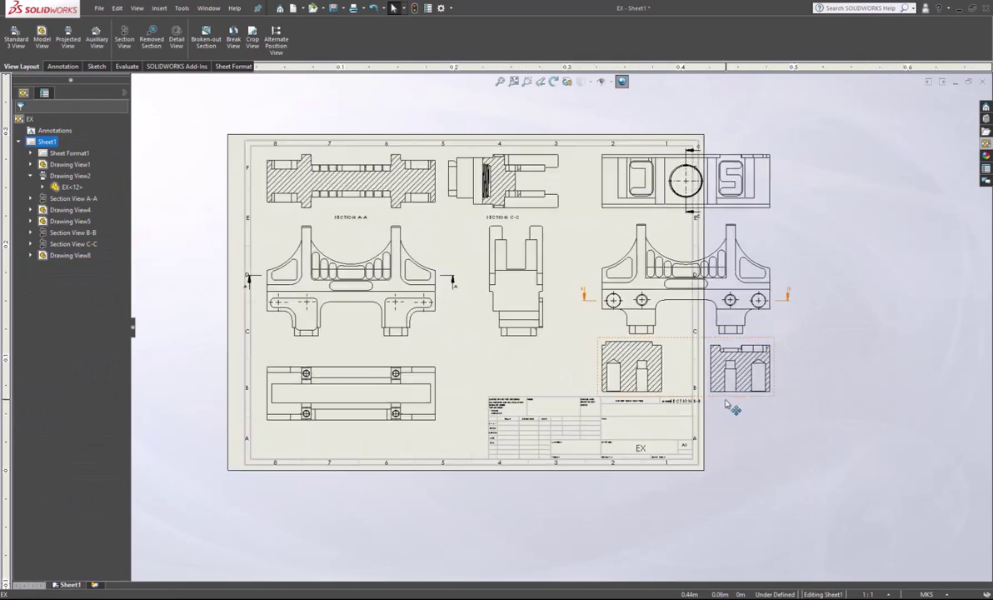
scroll(653, 167, down, 1)
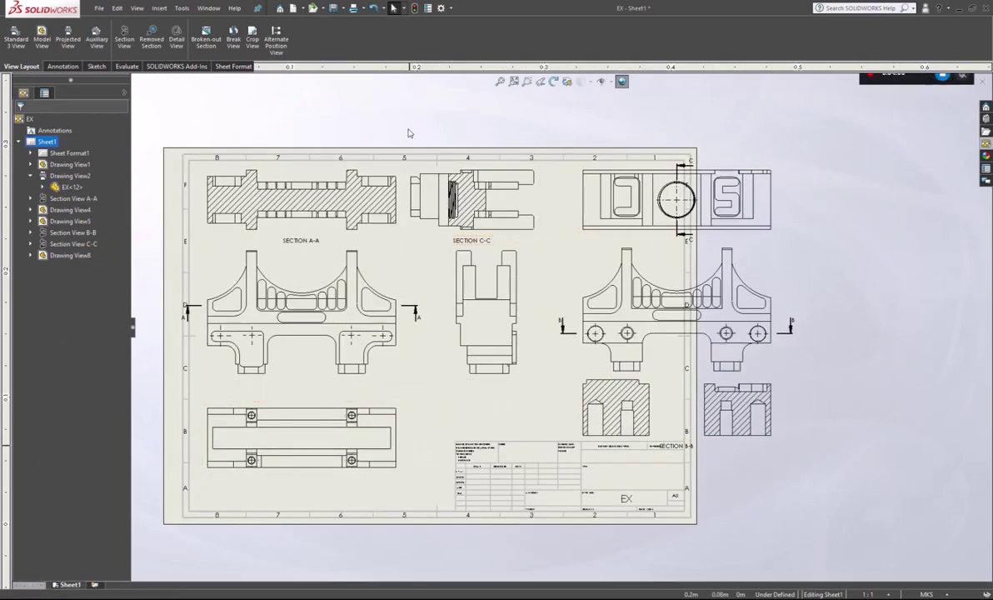
click(68, 153)
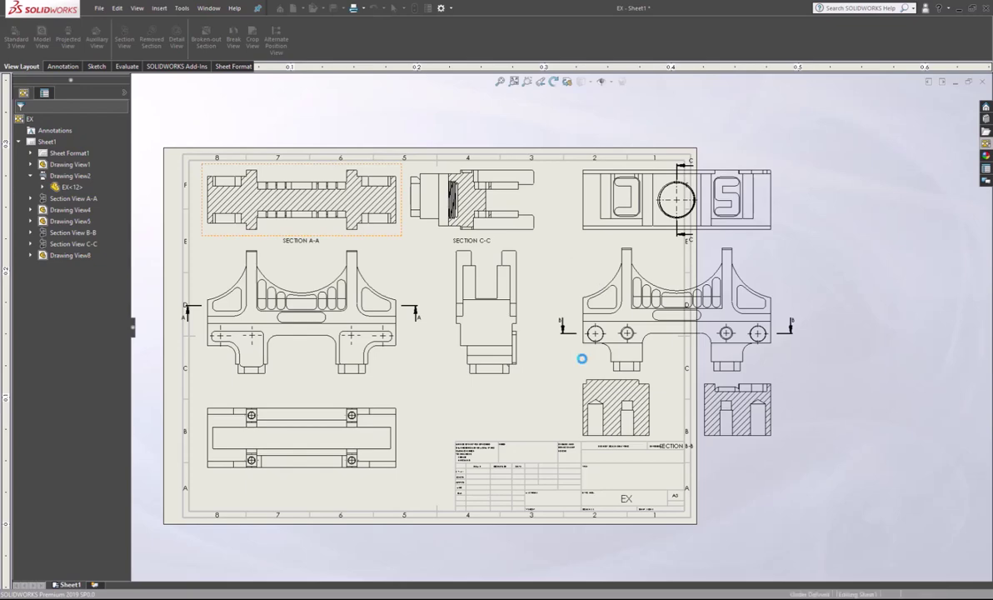
Raise Section A-A toward the top of the sheet.
scroll(412, 454, up, 3)
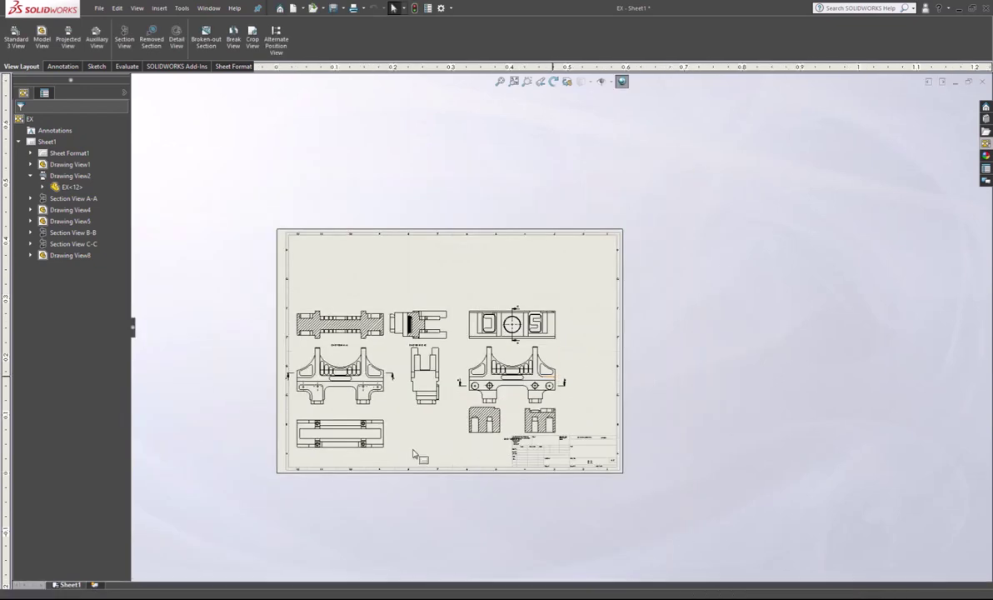
scroll(413, 453, down, 2)
click(359, 232)
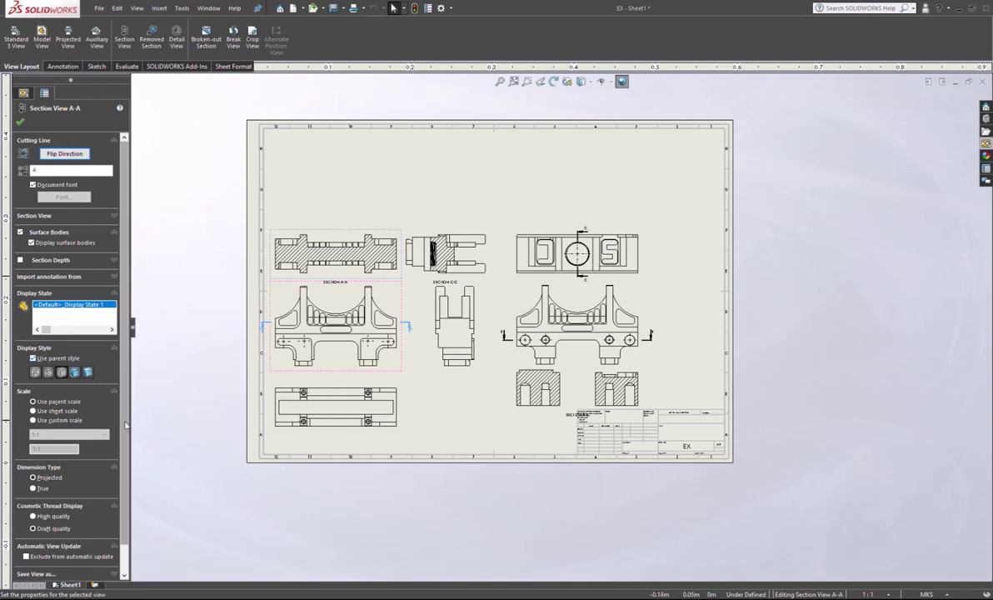
scroll(125, 466, down, 1)
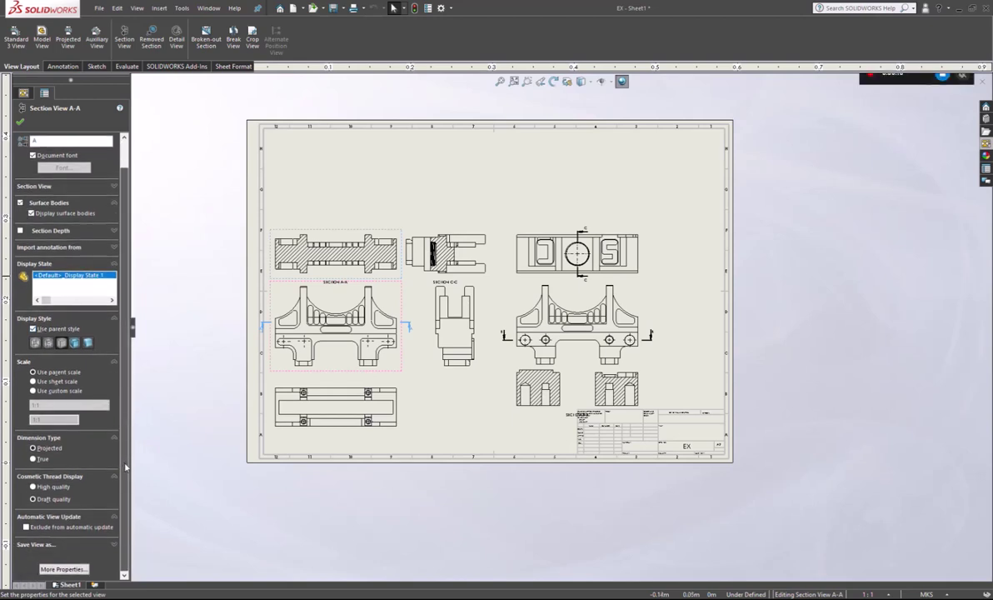
scroll(124, 467, up, 1)
click(20, 121)
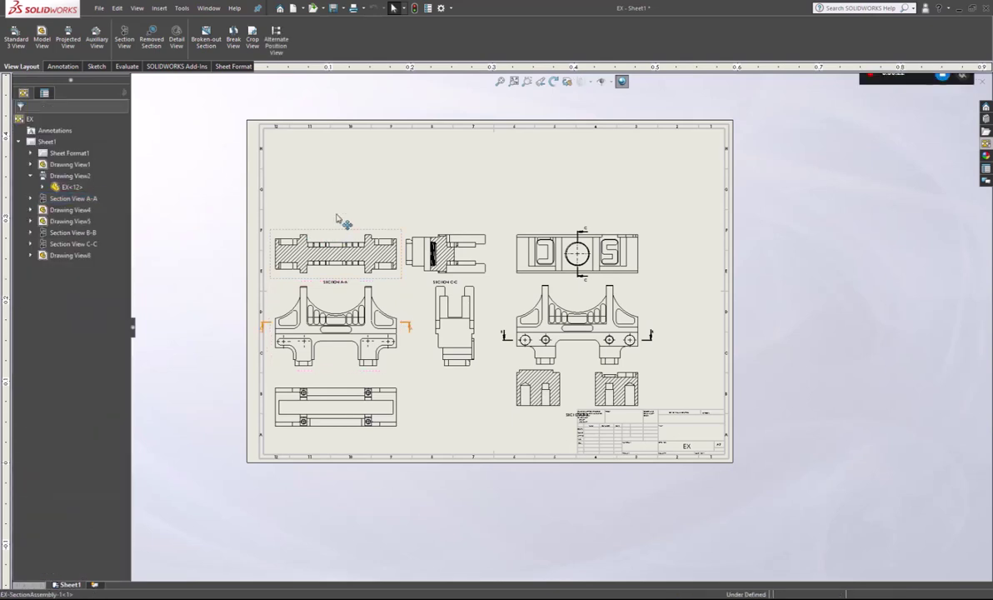
drag(338, 218, 341, 133)
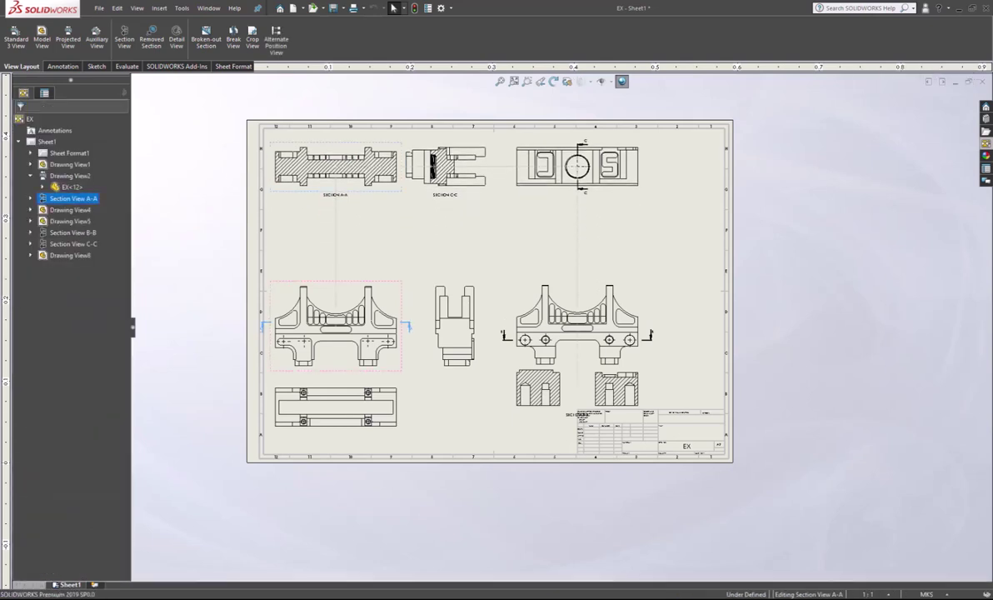
Move the left front view and bottom view up, tightening the left column.
drag(408, 370, 457, 346)
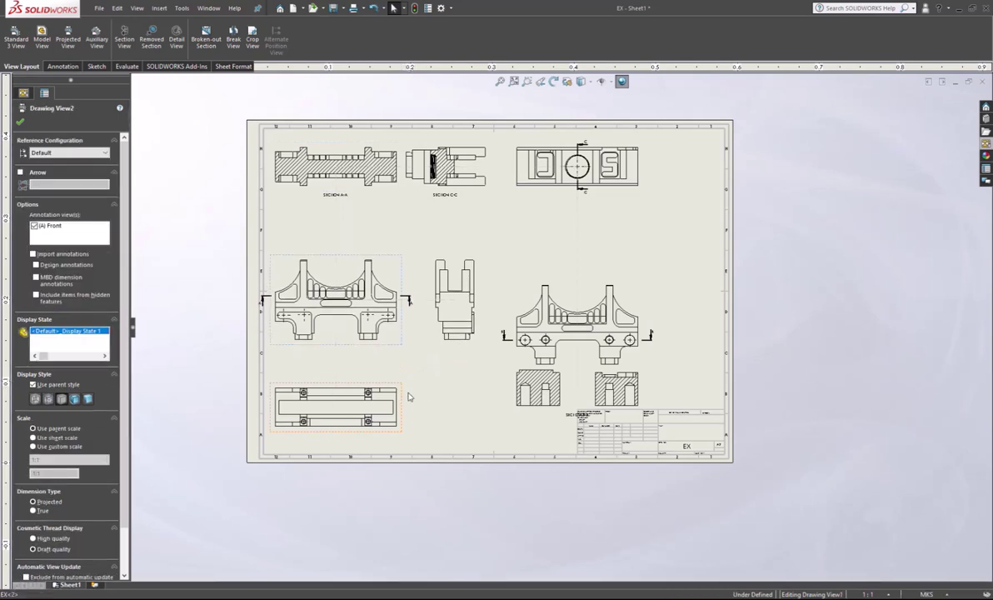
drag(401, 398, 424, 379)
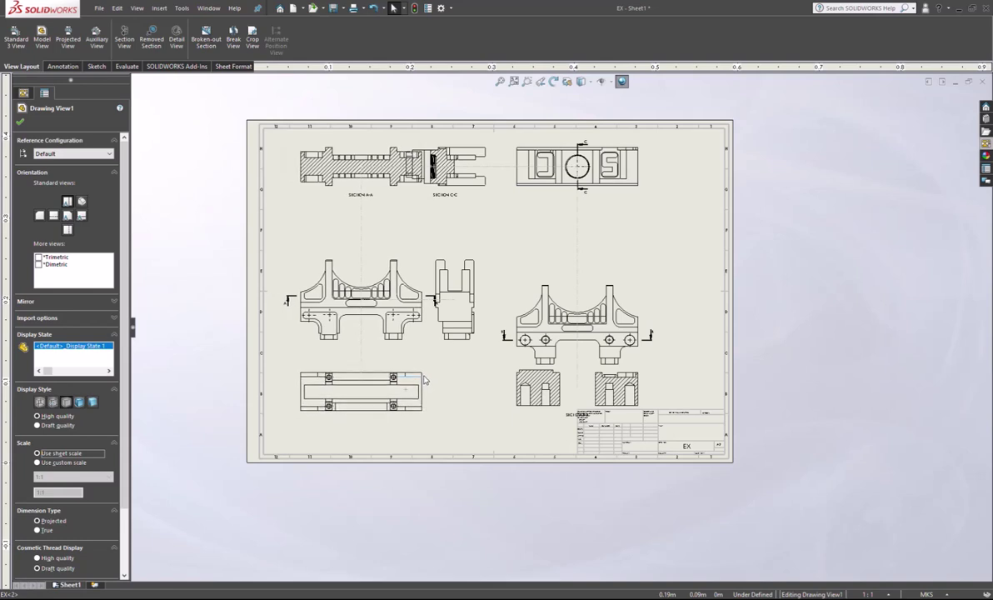
drag(424, 379, 423, 374)
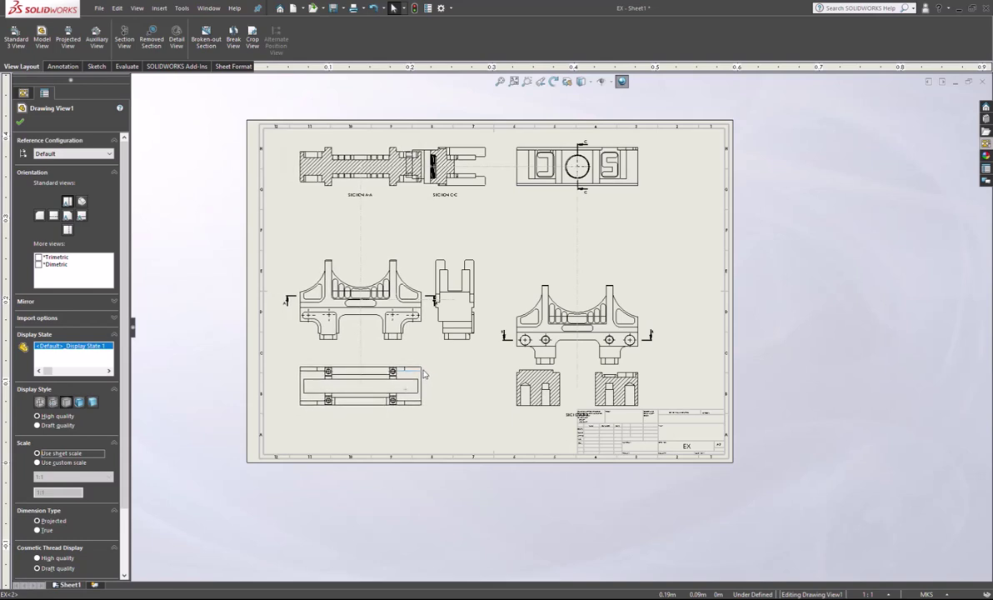
click(396, 247)
drag(406, 260, 409, 225)
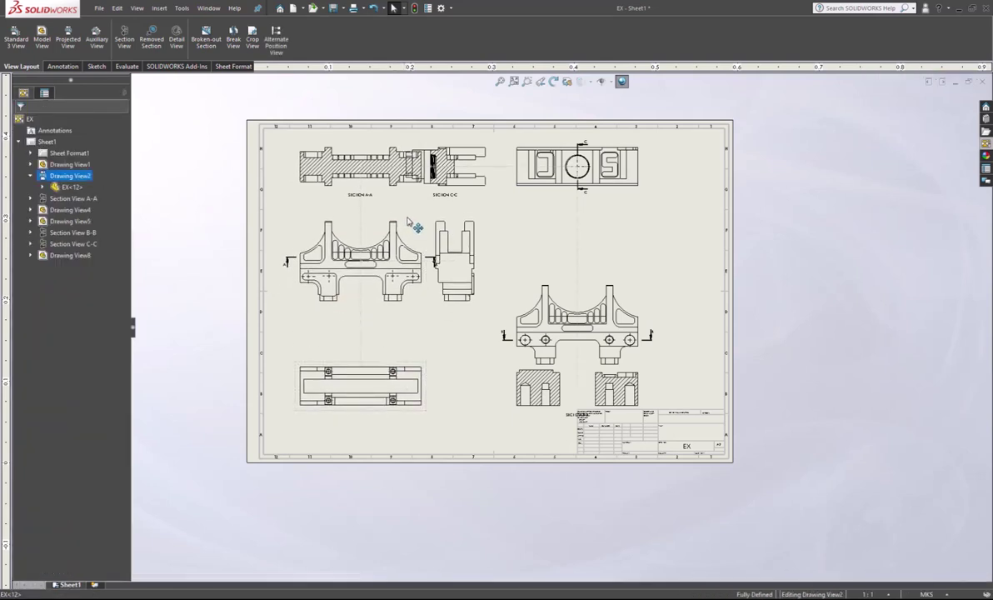
drag(416, 366, 409, 348)
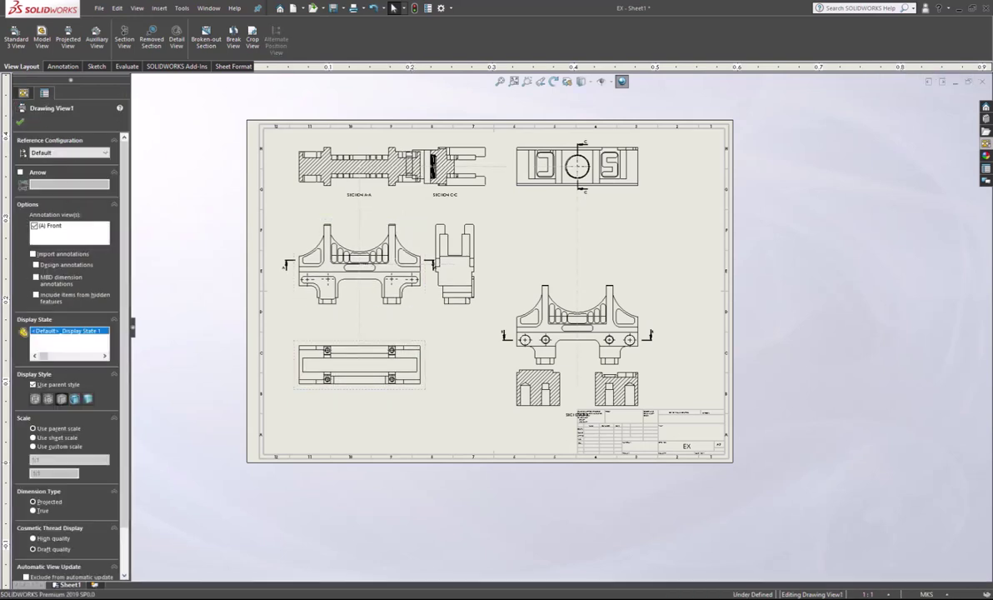
Shift the top-right view, small side view and Section C-C right, and raise the right front view.
click(510, 187)
drag(523, 198, 581, 194)
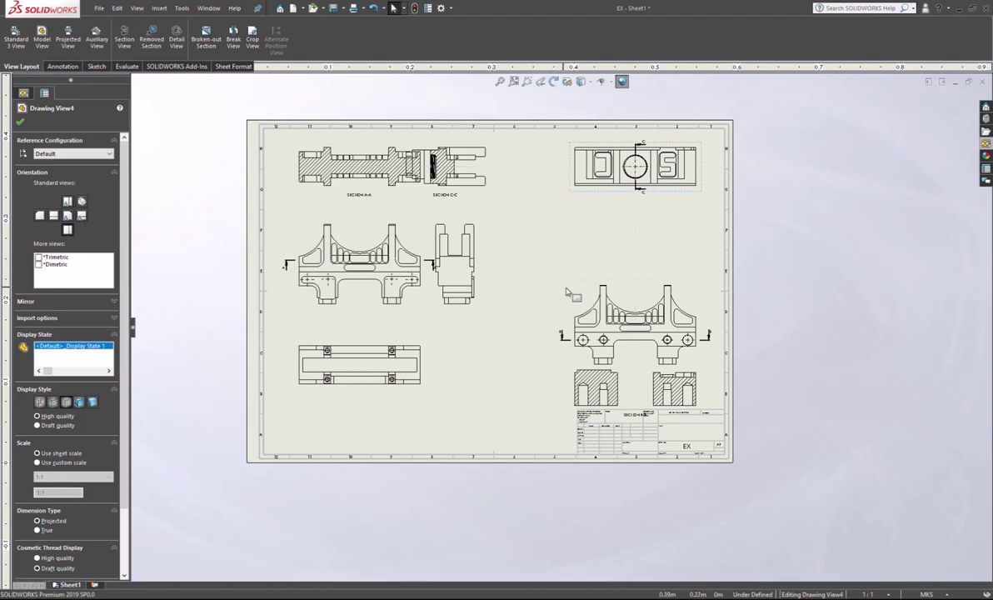
drag(580, 283, 573, 218)
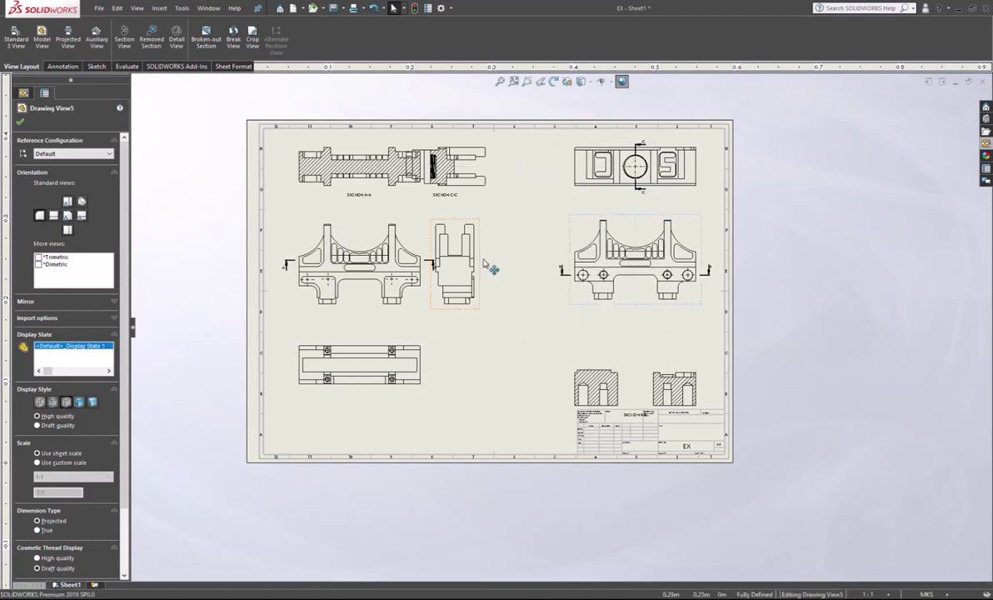
drag(455, 250, 493, 250)
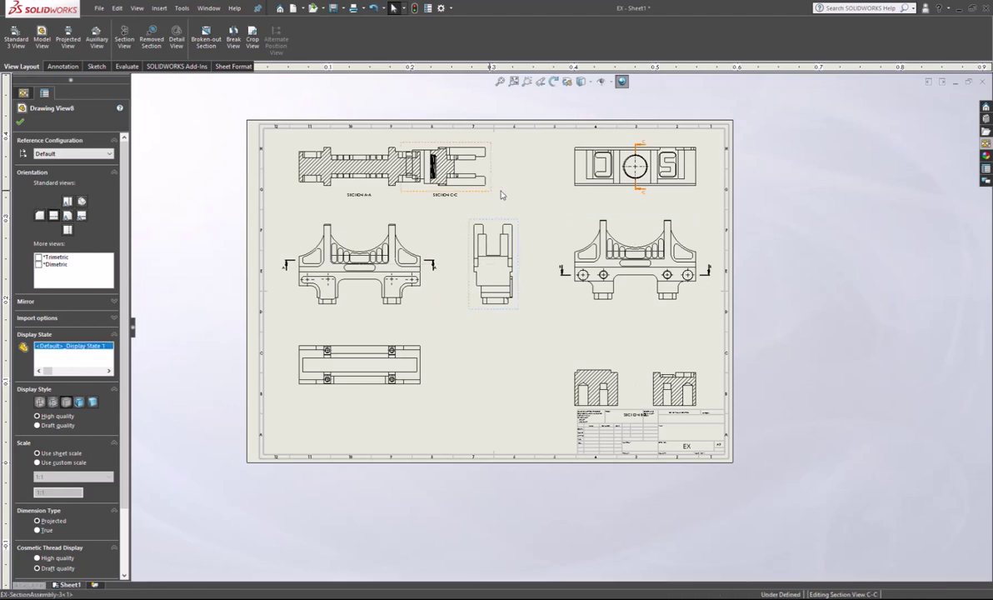
drag(491, 195, 534, 195)
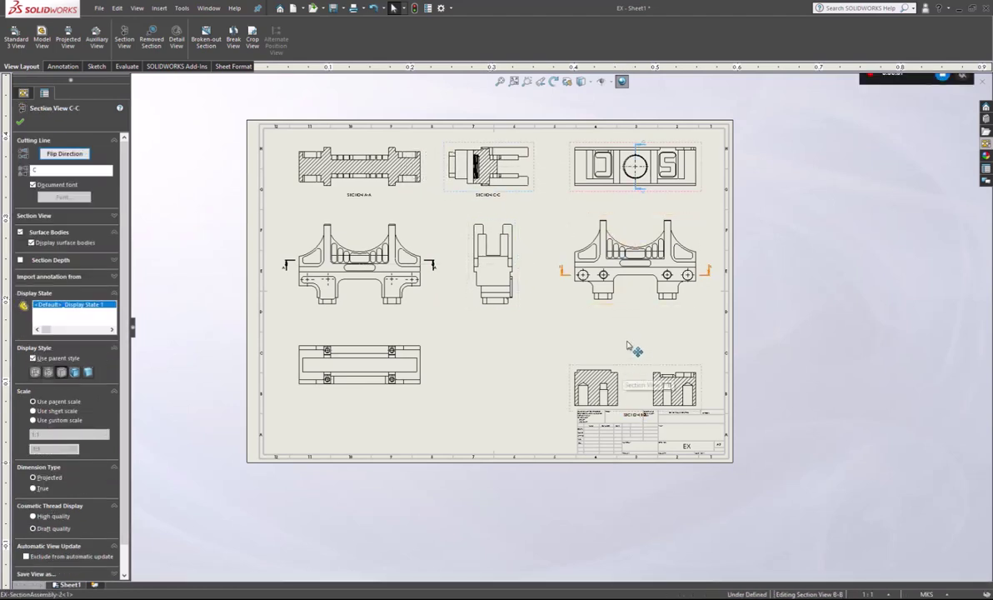
Raise Section B-B into line with the view above and close the PropertyManager.
drag(628, 344, 628, 343)
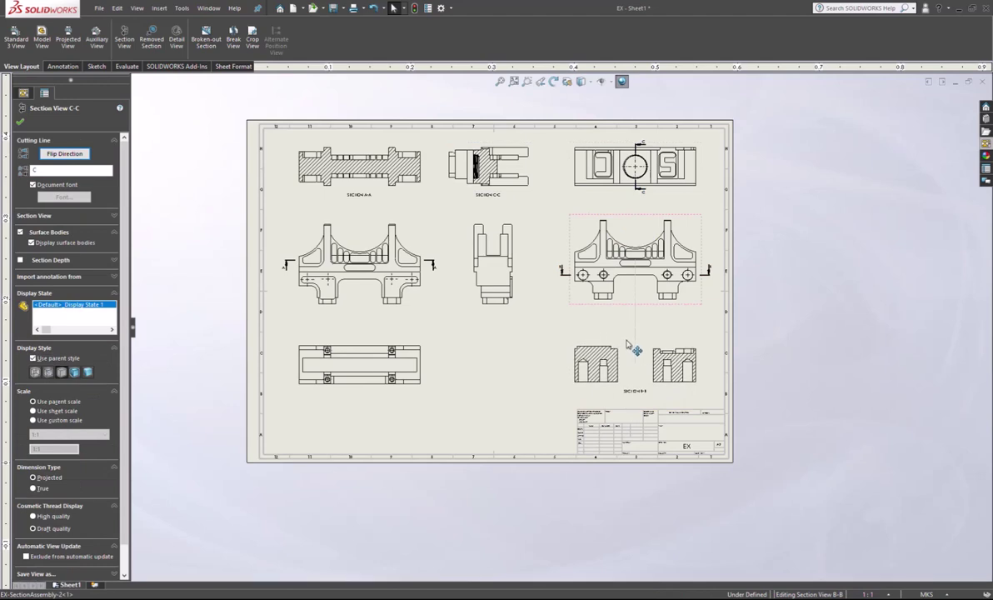
click(503, 368)
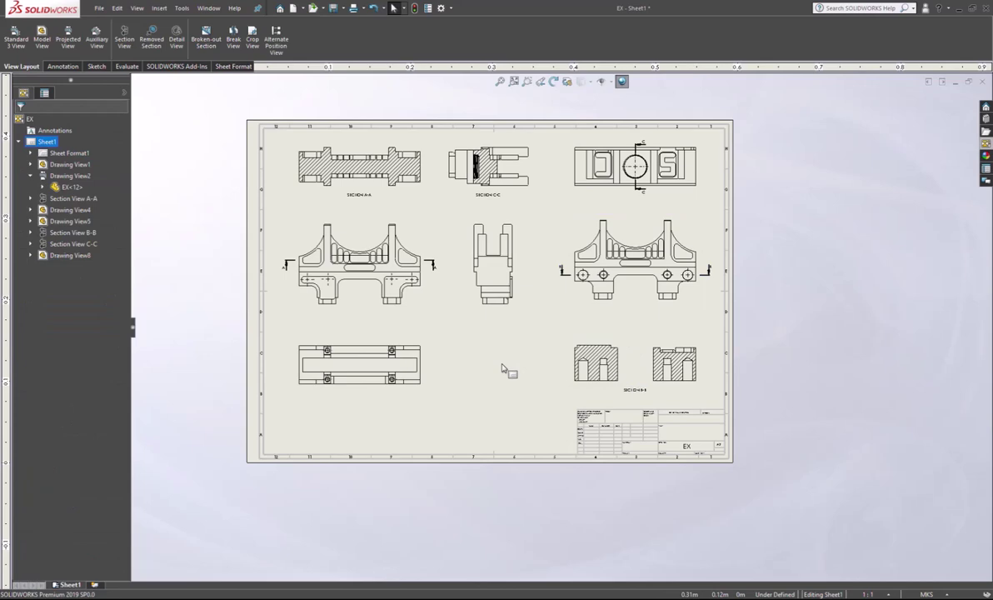
scroll(502, 367, up, 1)
scroll(580, 354, down, 1)
scroll(525, 373, down, 2)
Add a 6 step-height dimension to section B-B, shown with no decimals.
scroll(566, 283, up, 2)
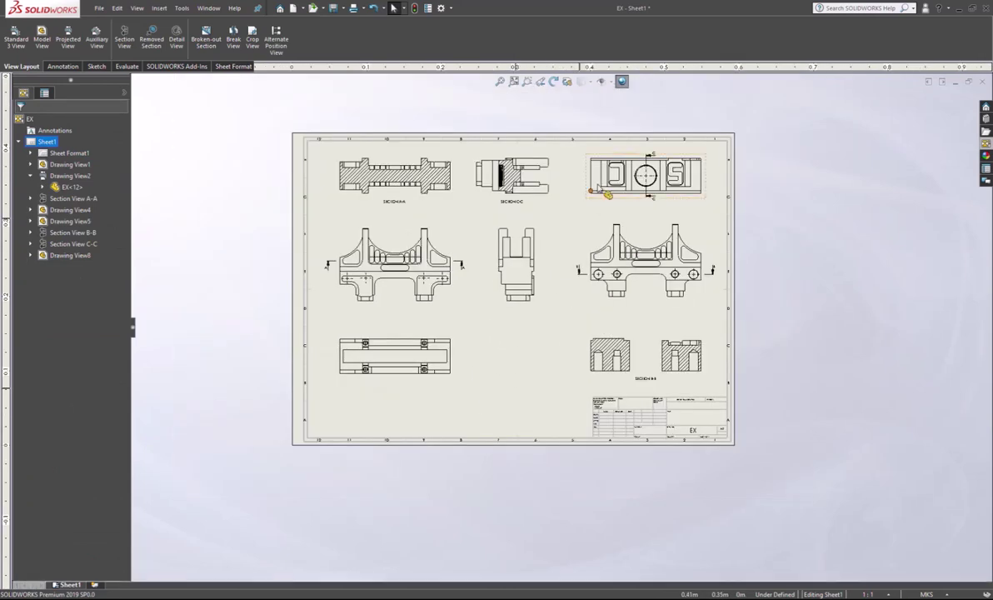
scroll(607, 194, down, 2)
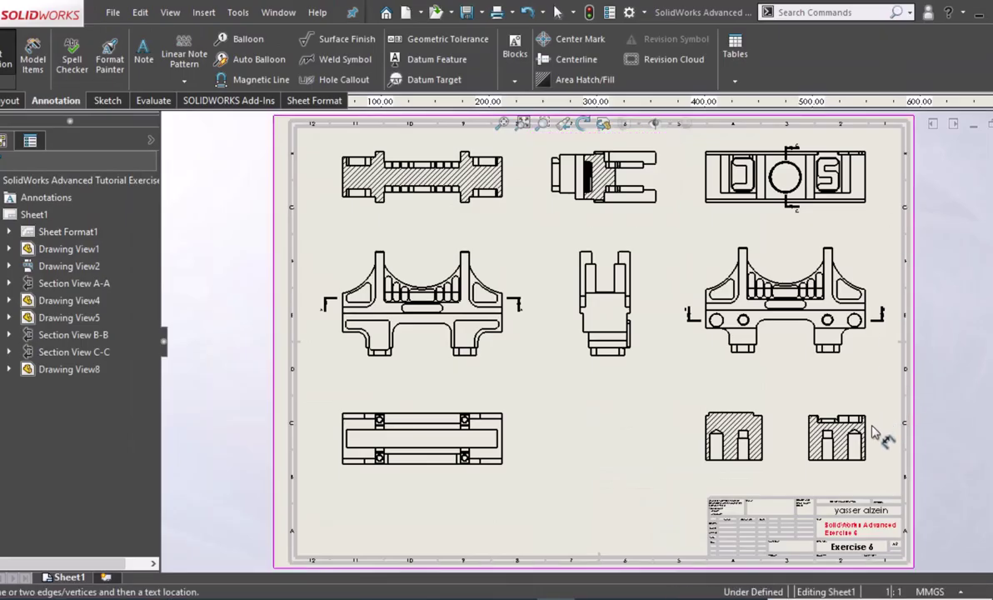
scroll(871, 435, down, 2)
scroll(824, 441, down, 2)
scroll(787, 399, down, 2)
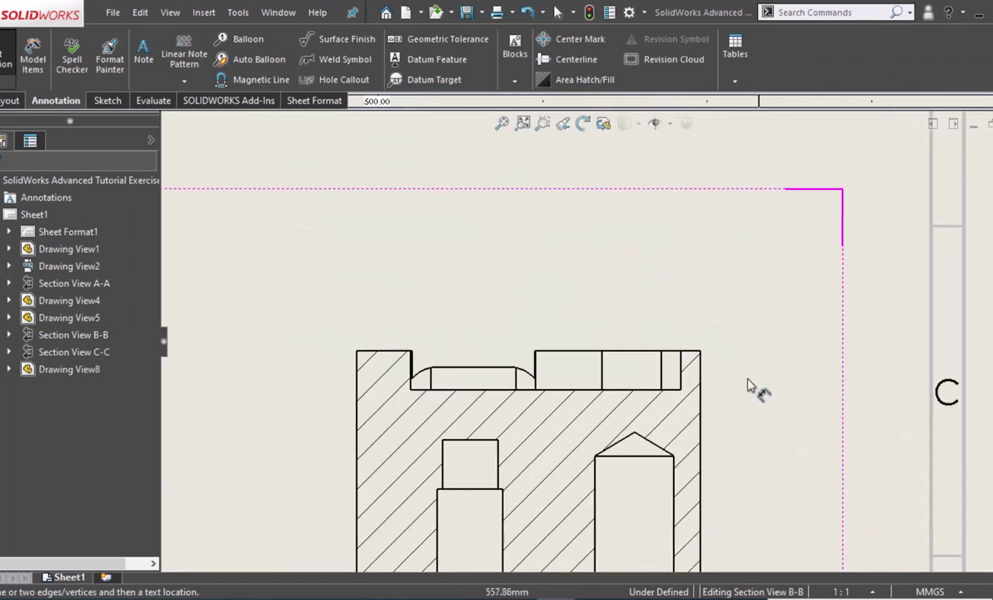
click(683, 371)
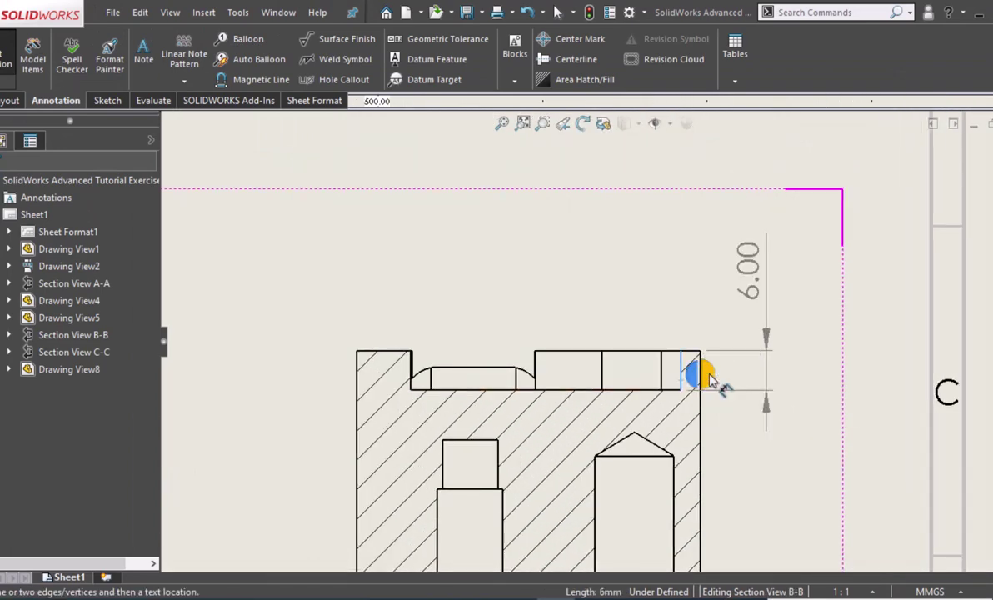
click(764, 381)
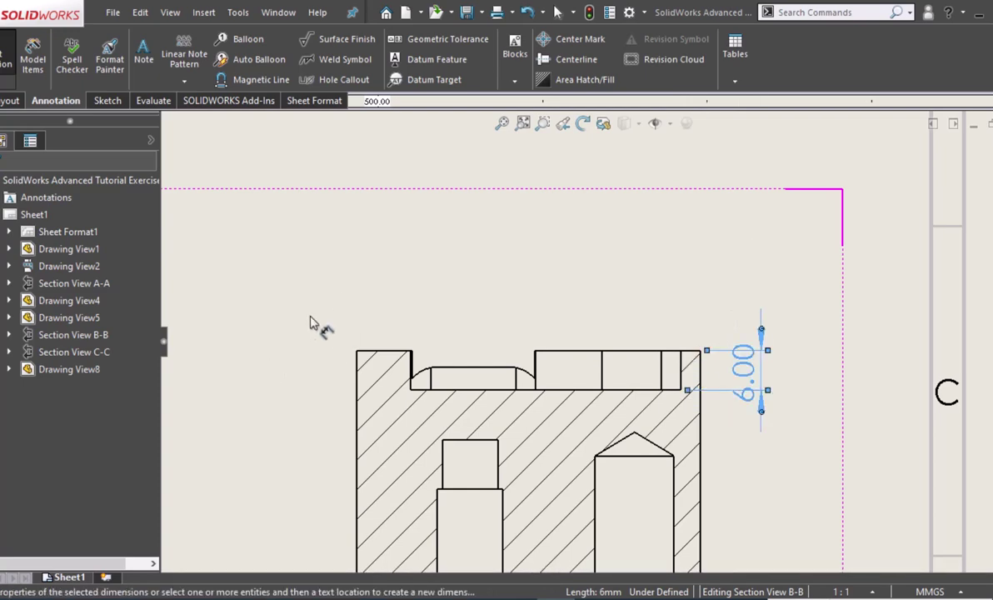
click(50, 383)
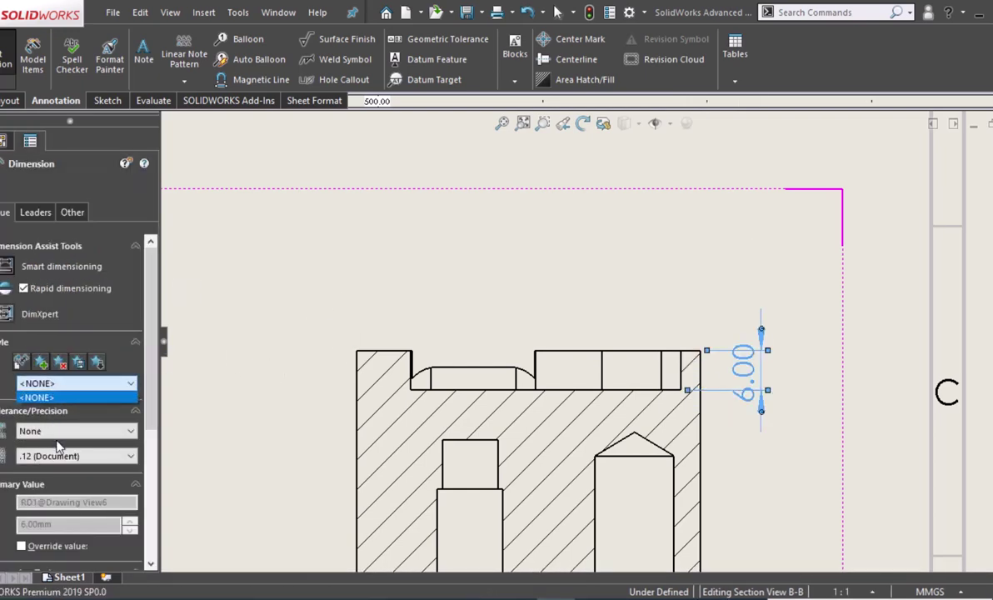
click(51, 411)
click(70, 459)
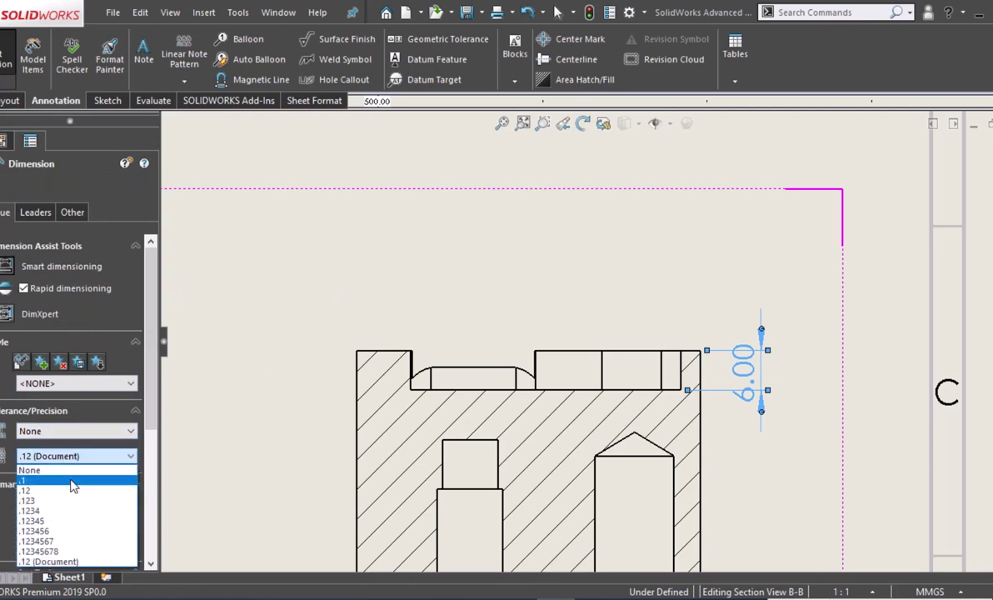
click(37, 470)
click(566, 268)
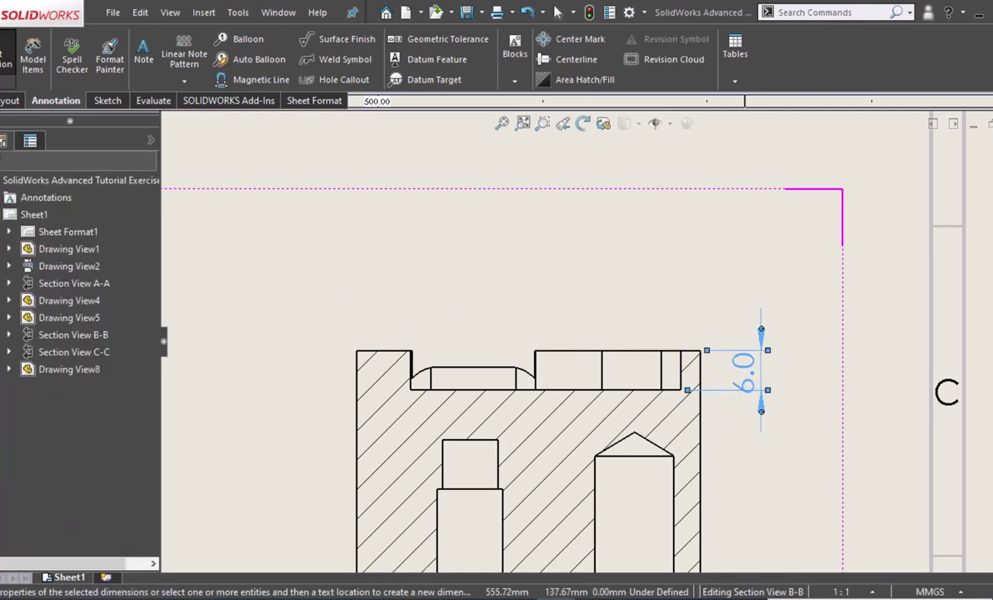
click(54, 457)
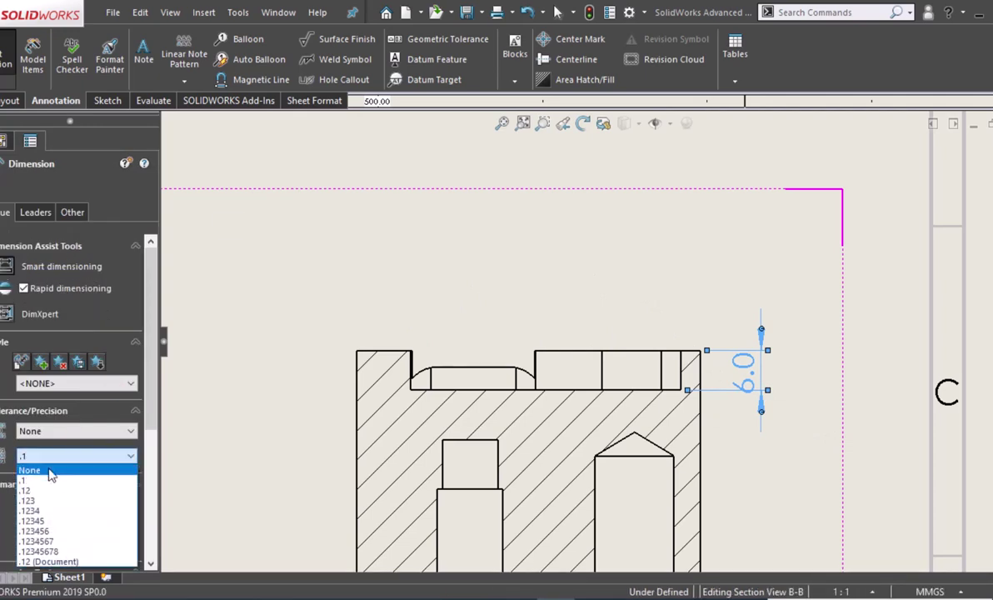
click(43, 471)
click(348, 298)
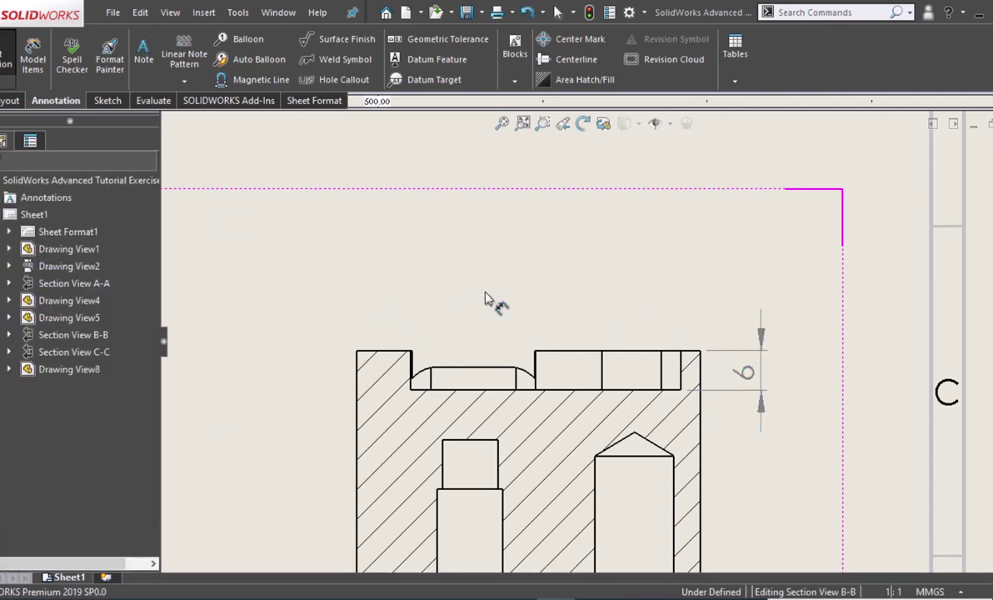
Dimension the stepped hole's 9.95 width and override its text to read M10.
middle_drag(492, 299, 528, 286)
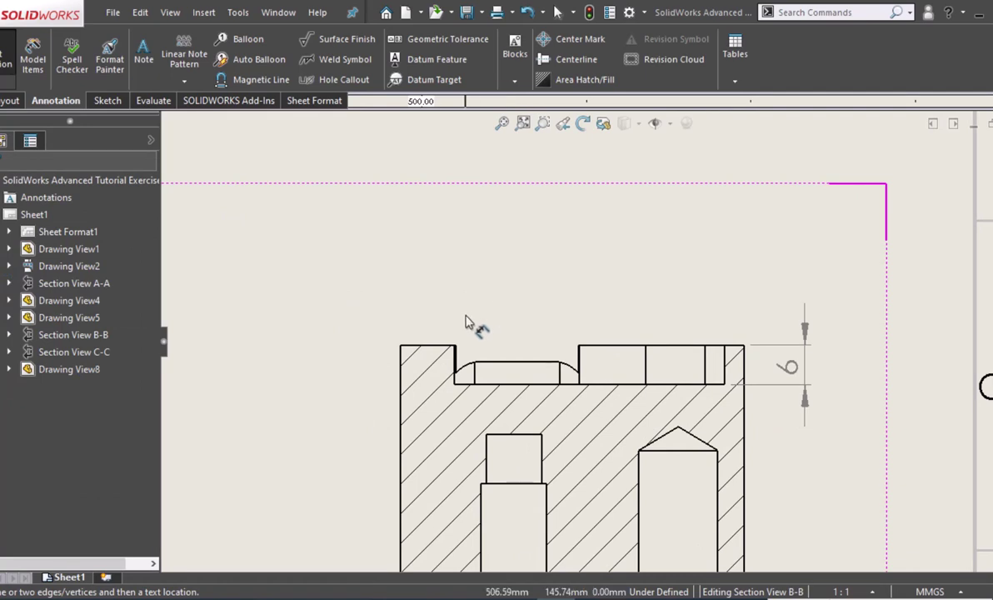
mouse_move(473, 328)
middle_down()
mouse_move(507, 274)
mouse_move(554, 237)
middle_up()
scroll(554, 238, down, 1)
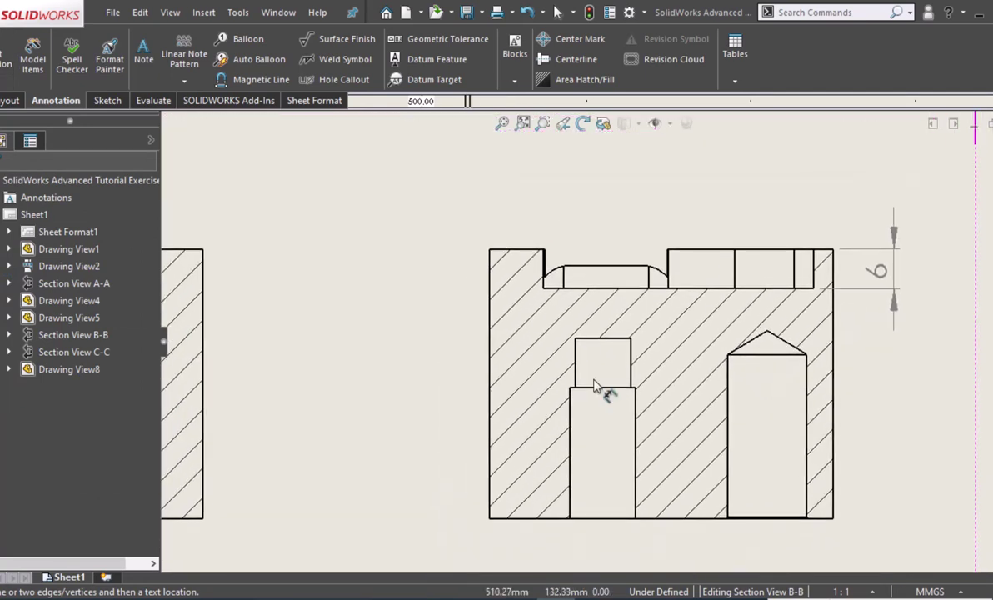
scroll(598, 388, up, 1)
scroll(672, 441, down, 2)
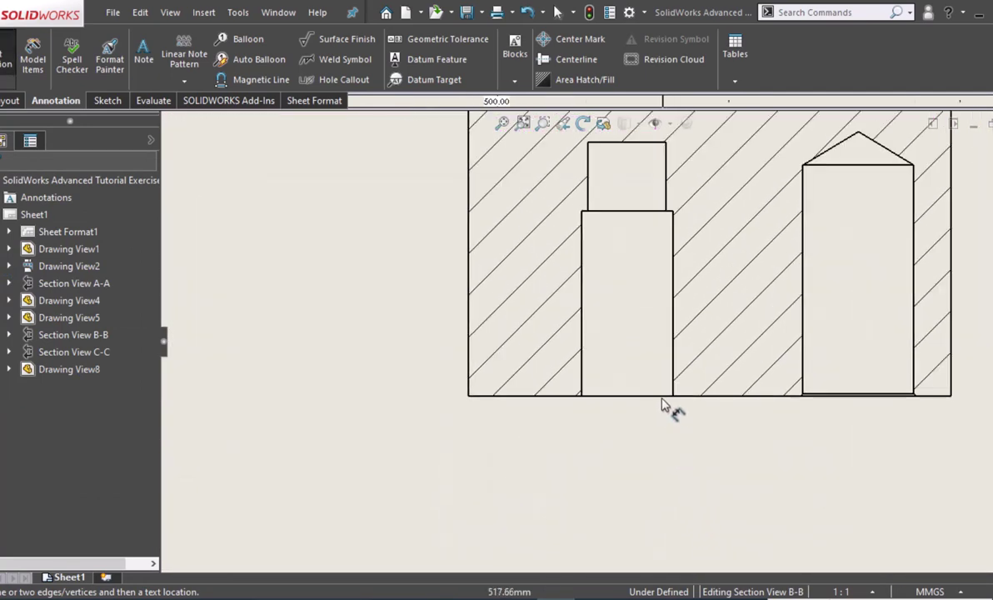
click(673, 393)
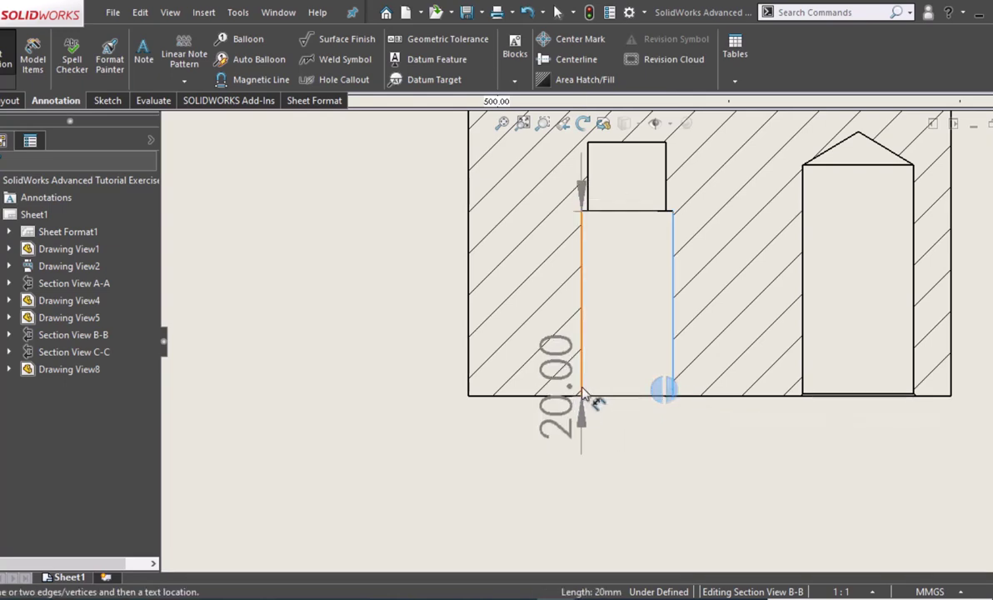
click(581, 391)
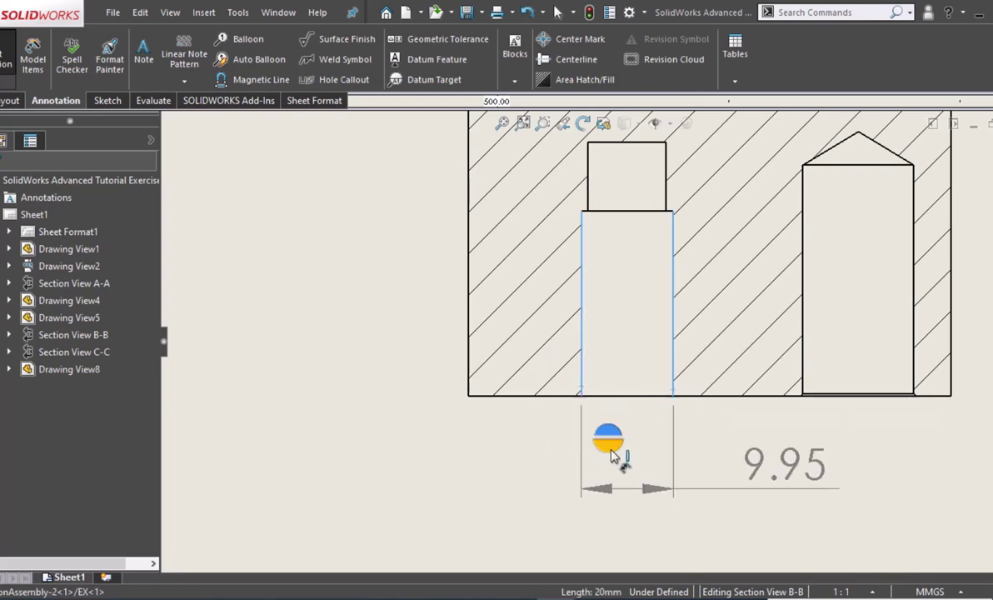
click(631, 514)
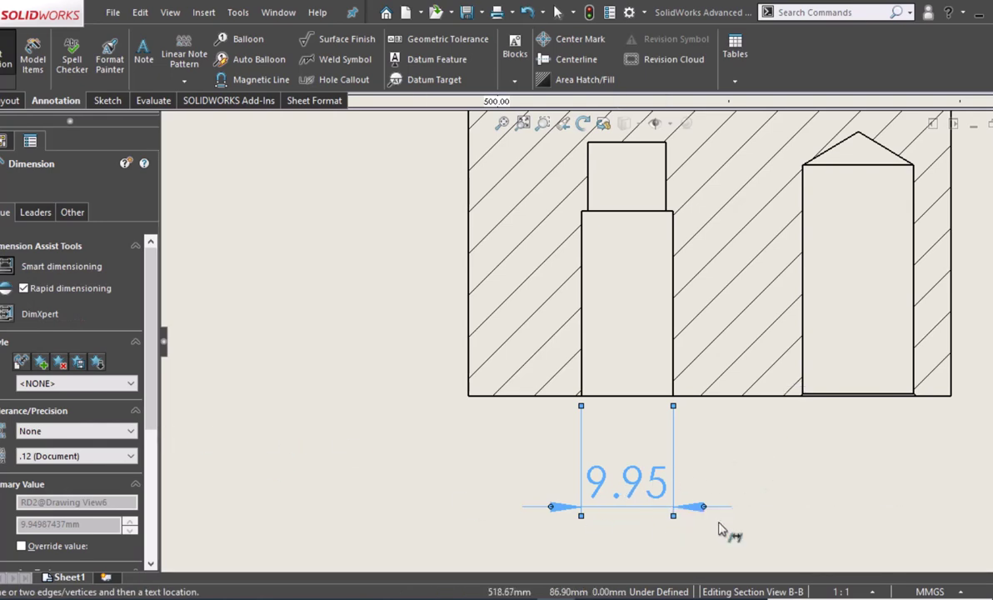
scroll(154, 423, down, 5)
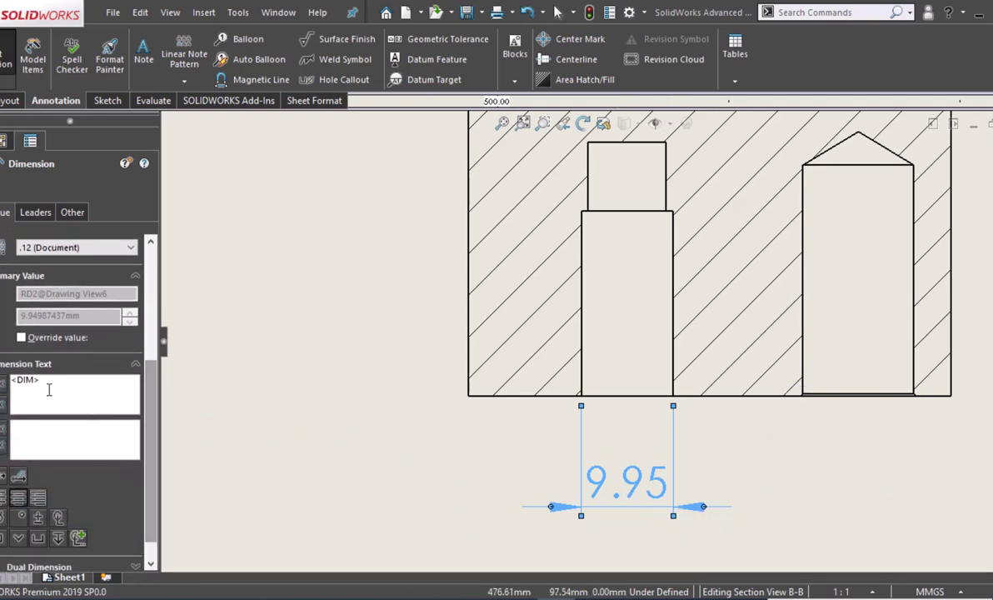
click(46, 383)
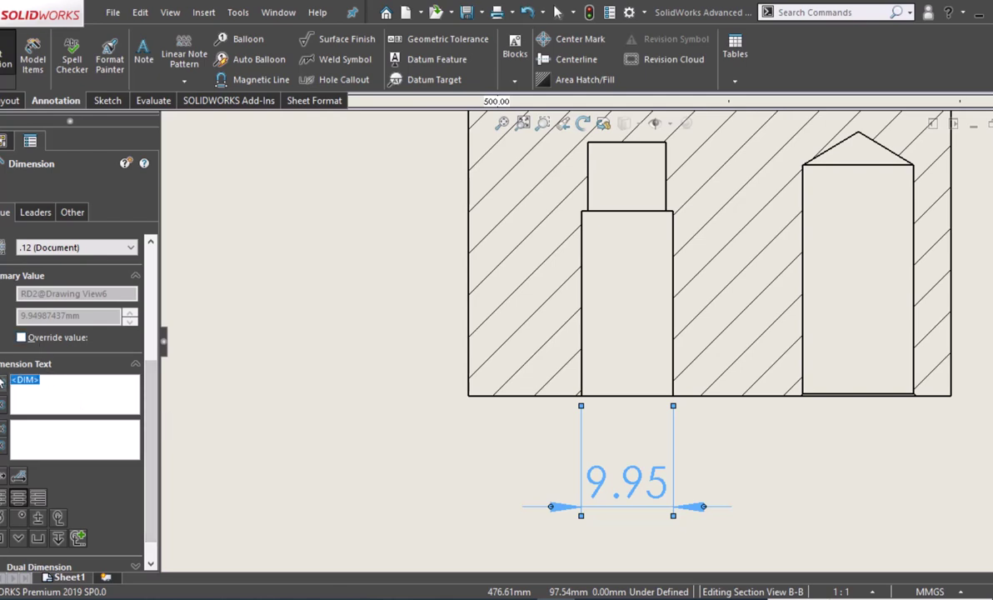
text(M)
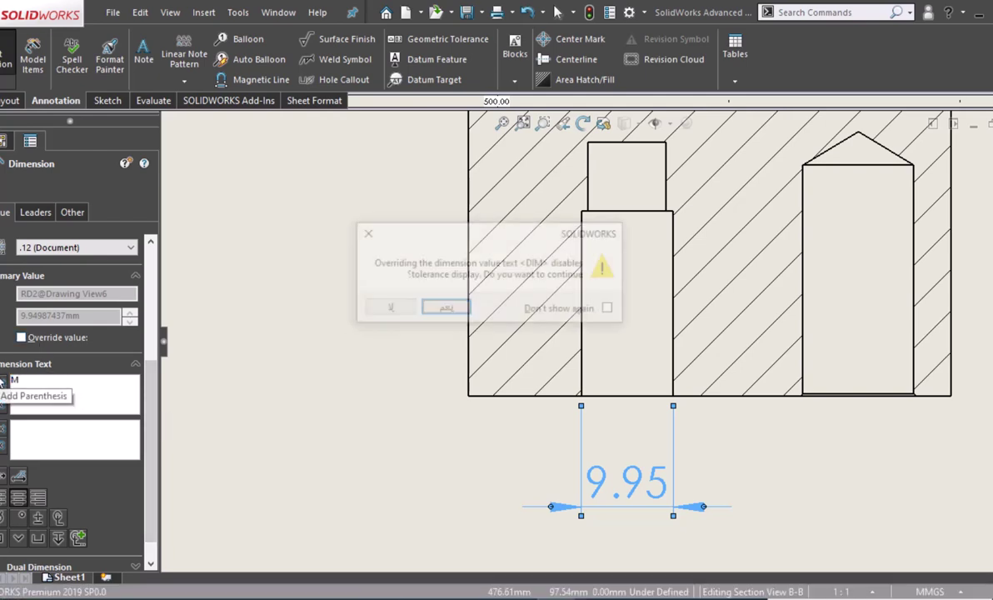
key(Return)
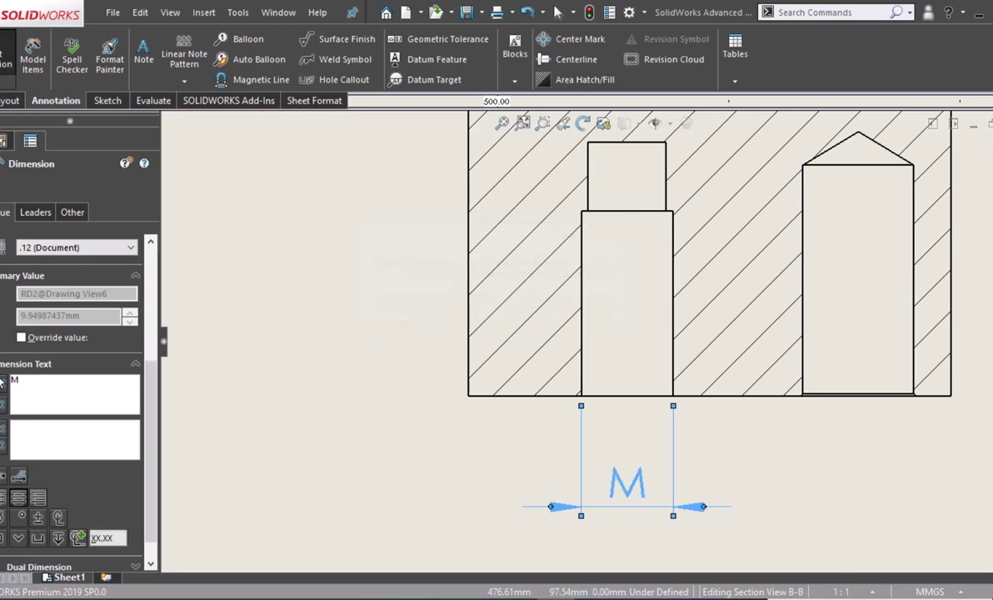
text(1)
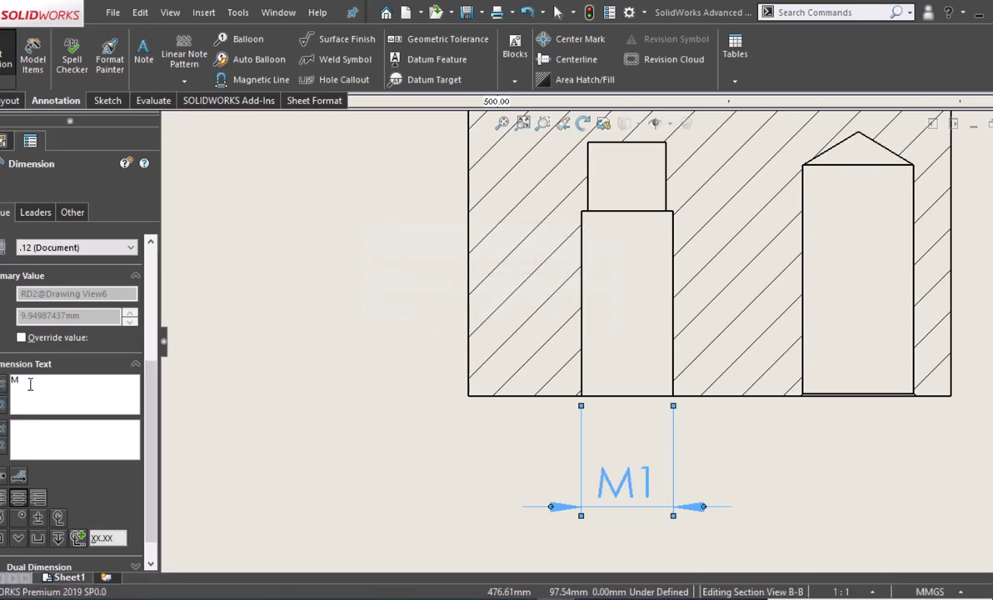
text(0)
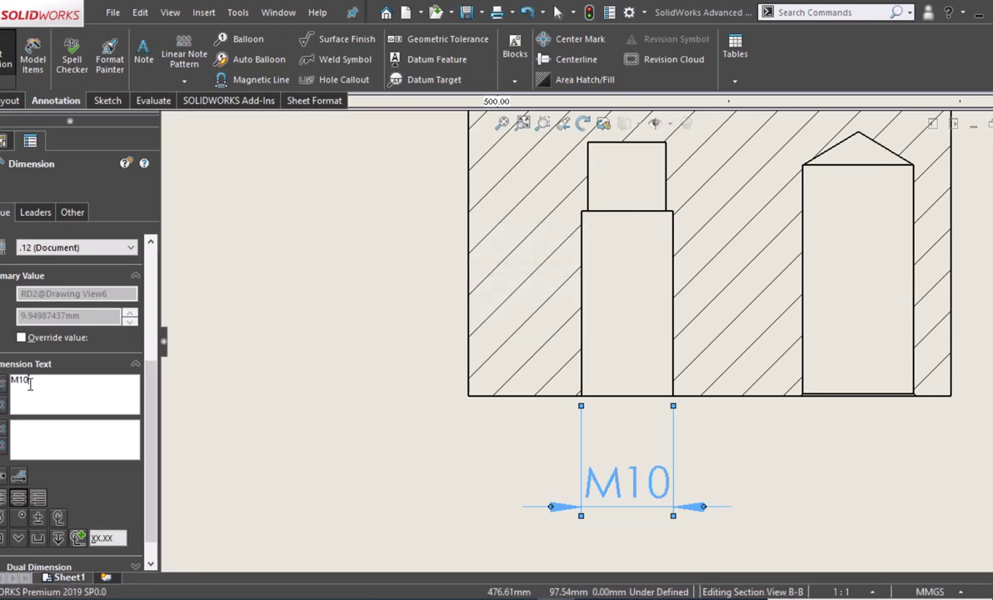
middle_drag(287, 359, 385, 397)
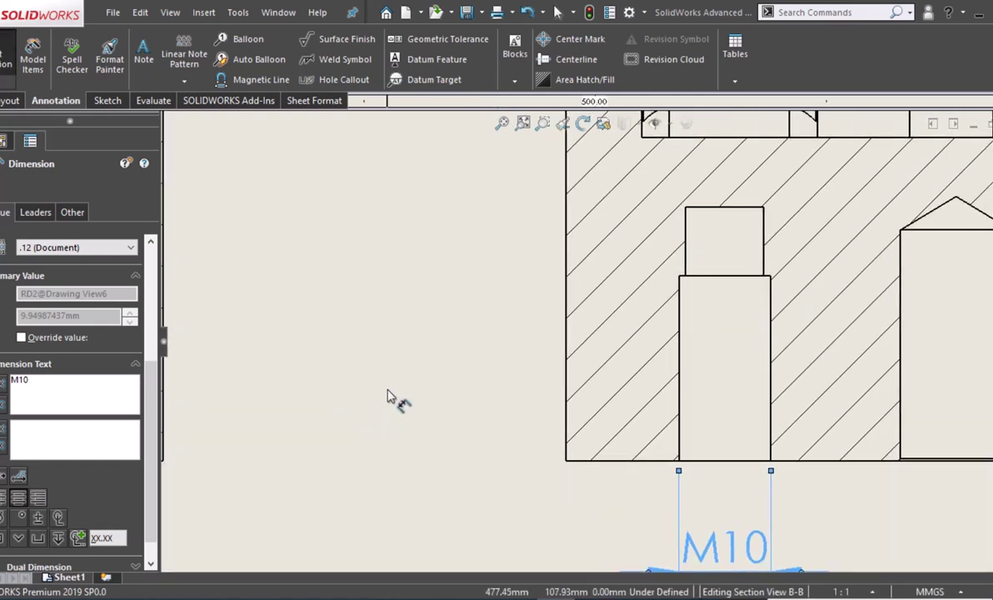
Add a hole-depth dimension reading 2x 20, with no decimals.
click(681, 322)
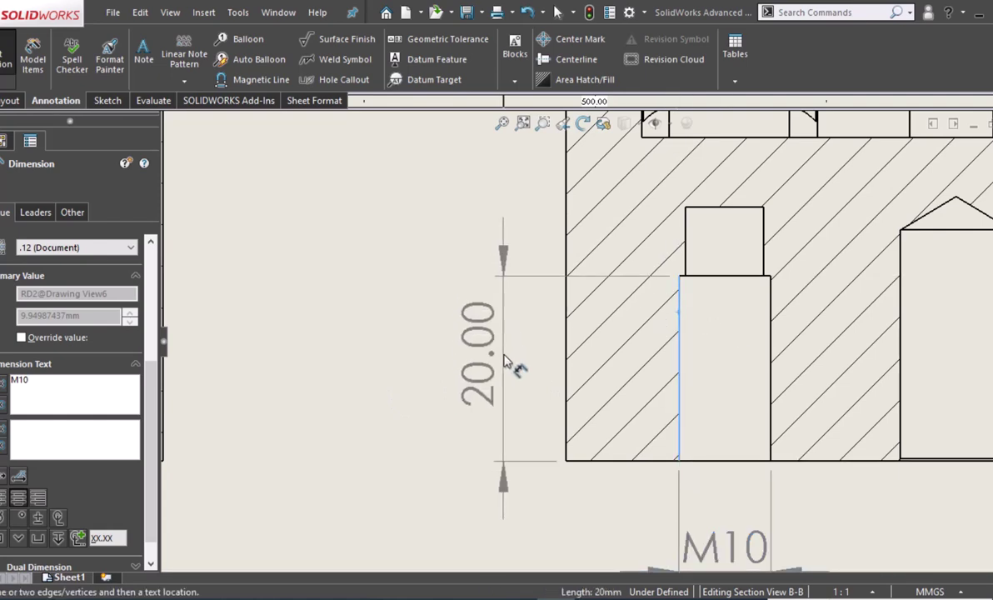
click(508, 364)
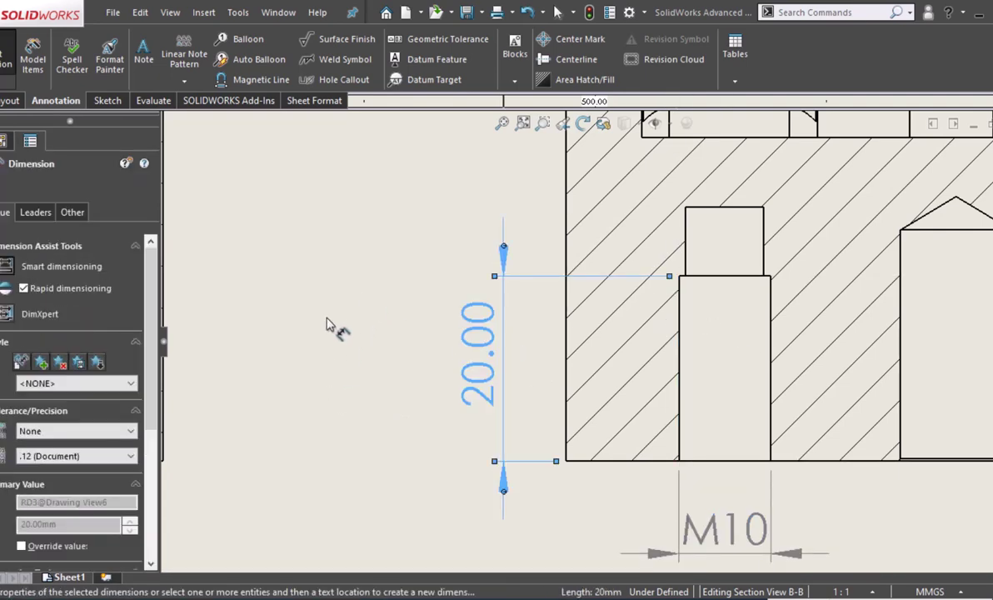
click(86, 457)
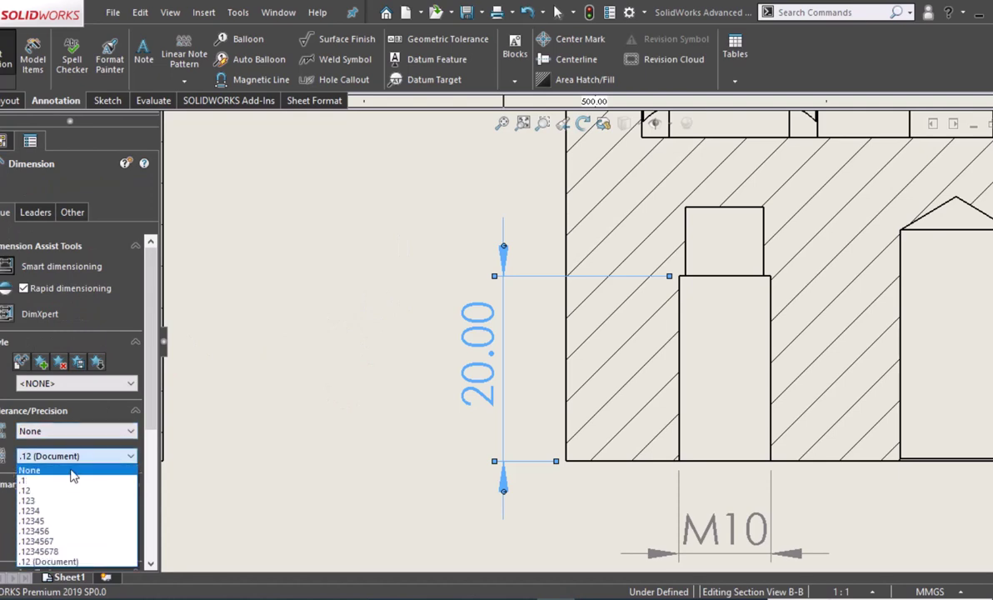
click(50, 471)
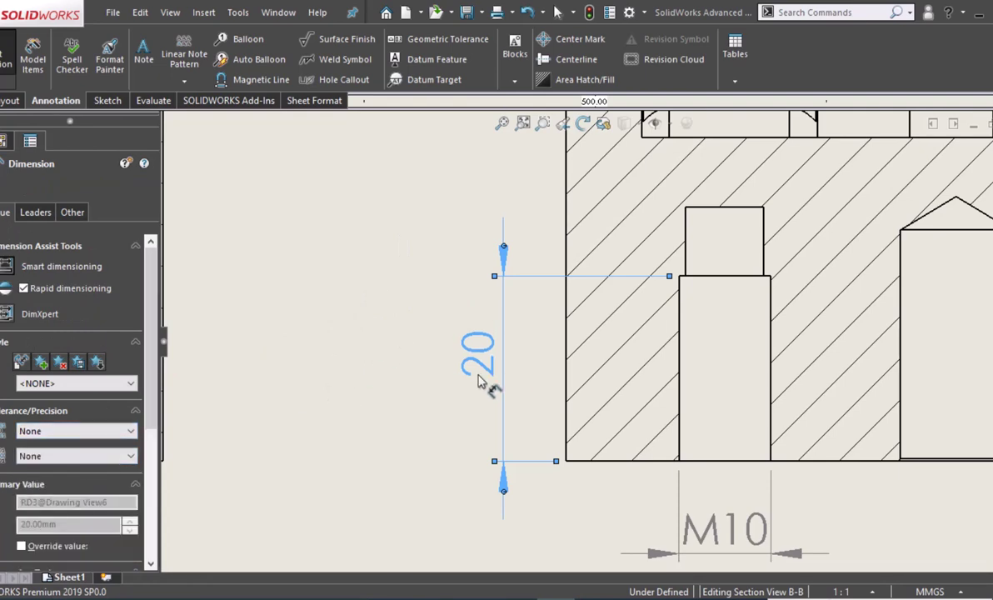
scroll(67, 375, down, 4)
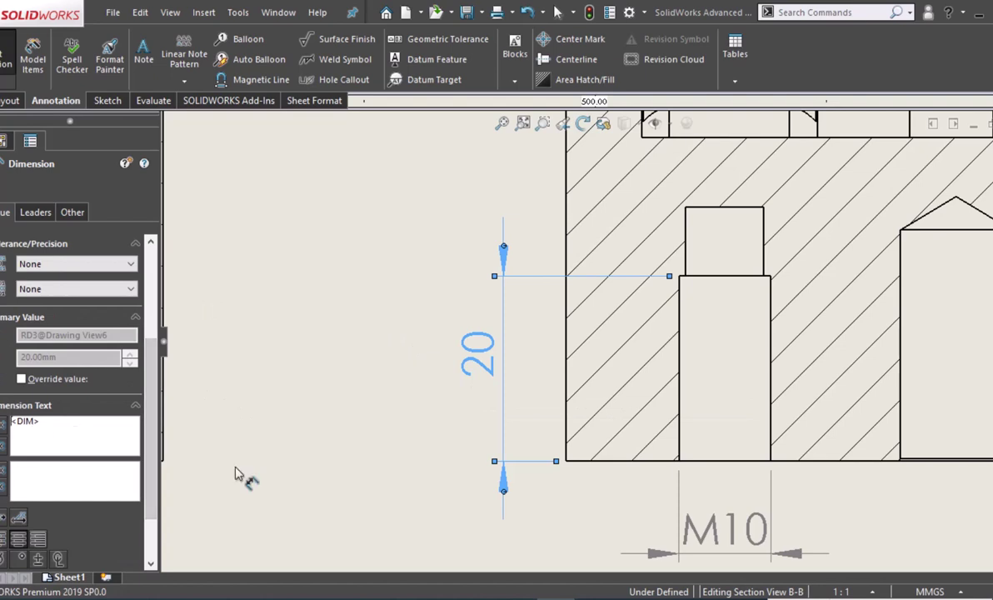
text(2x)
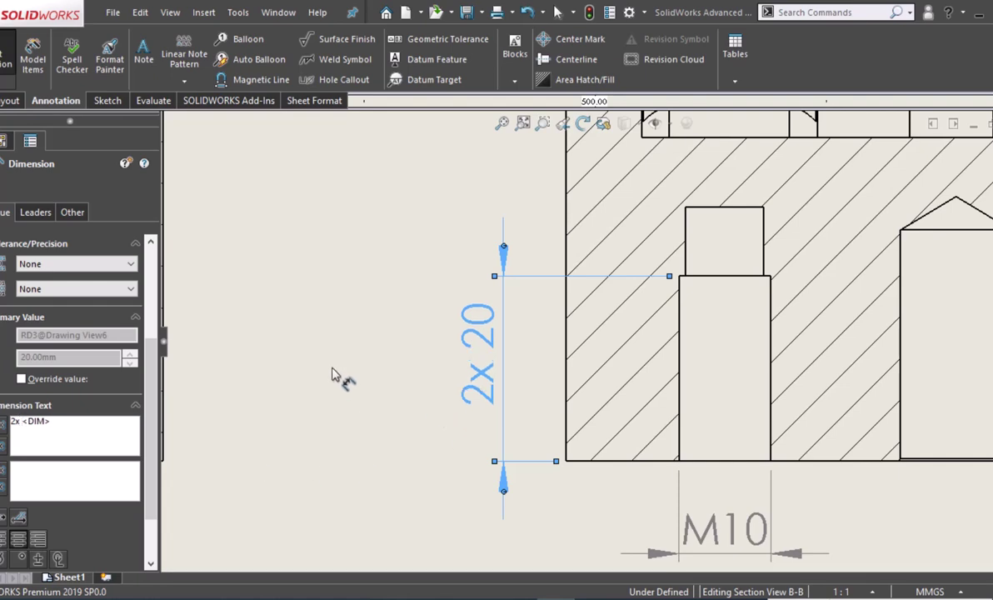
Add a 27.50 depth dimension from the hole's top to bottom edge, prefixed with 2x.
click(728, 207)
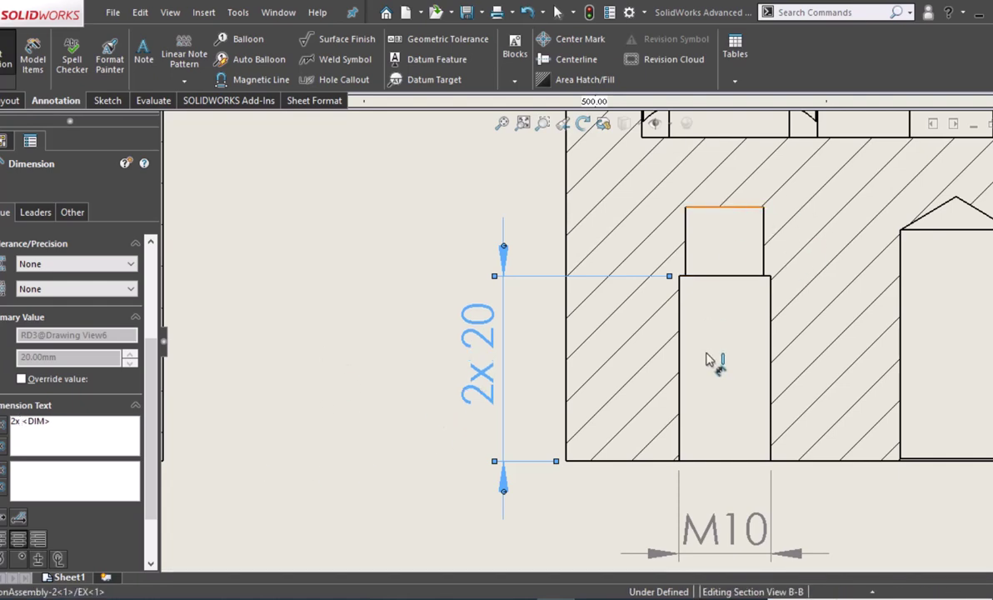
click(706, 459)
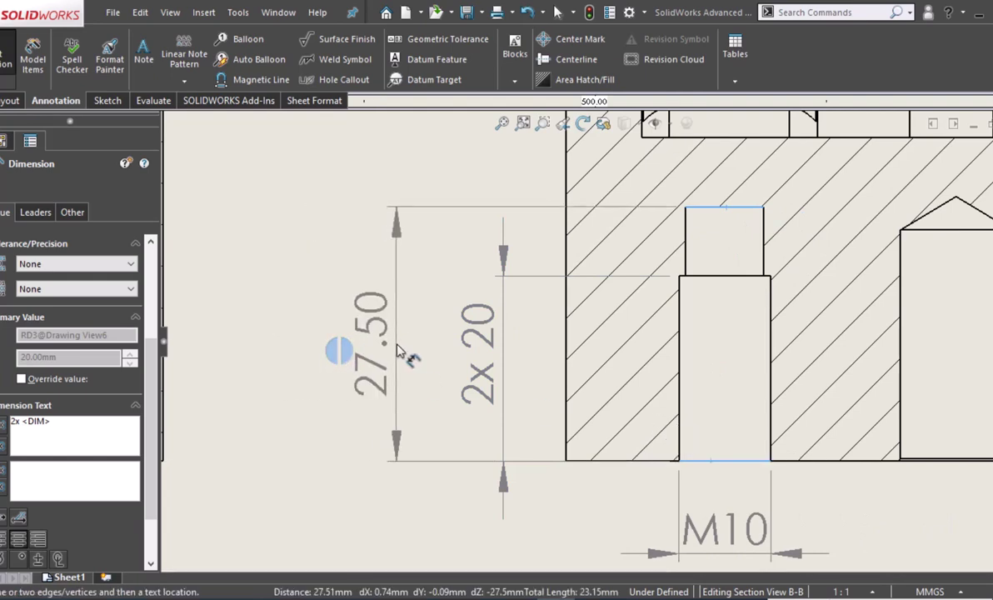
click(397, 350)
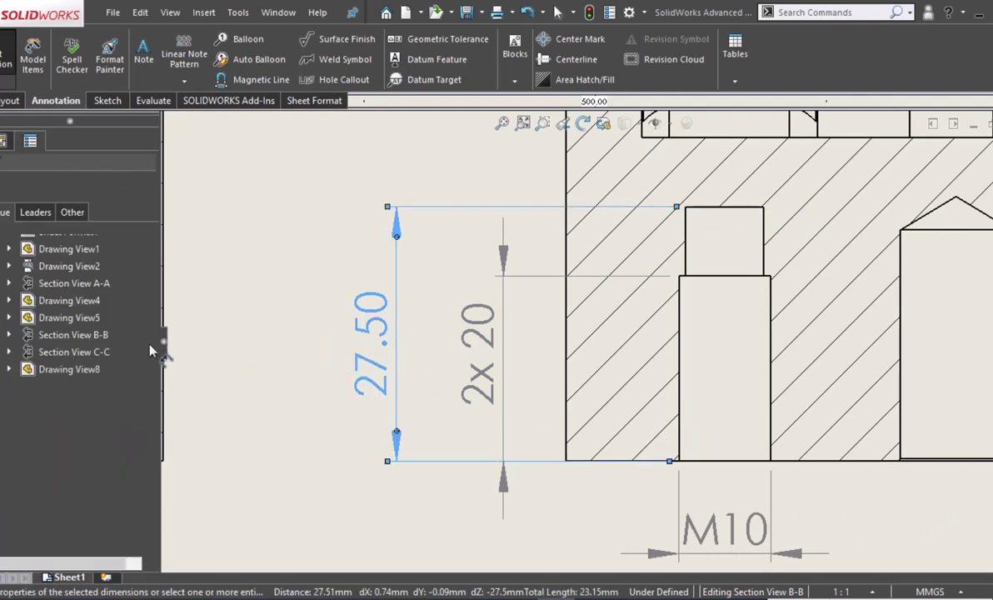
scroll(46, 435, down, 3)
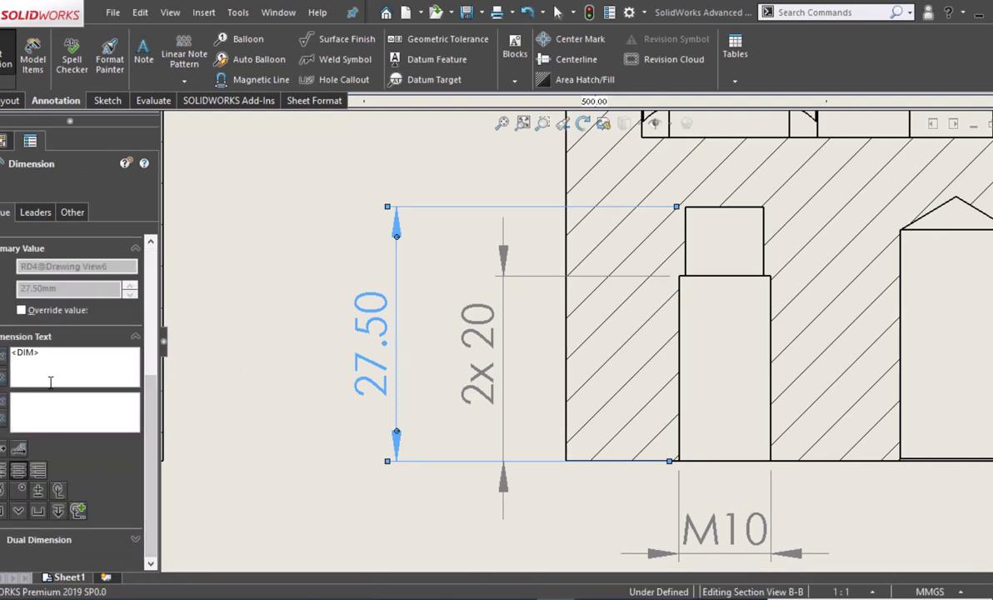
text(2x)
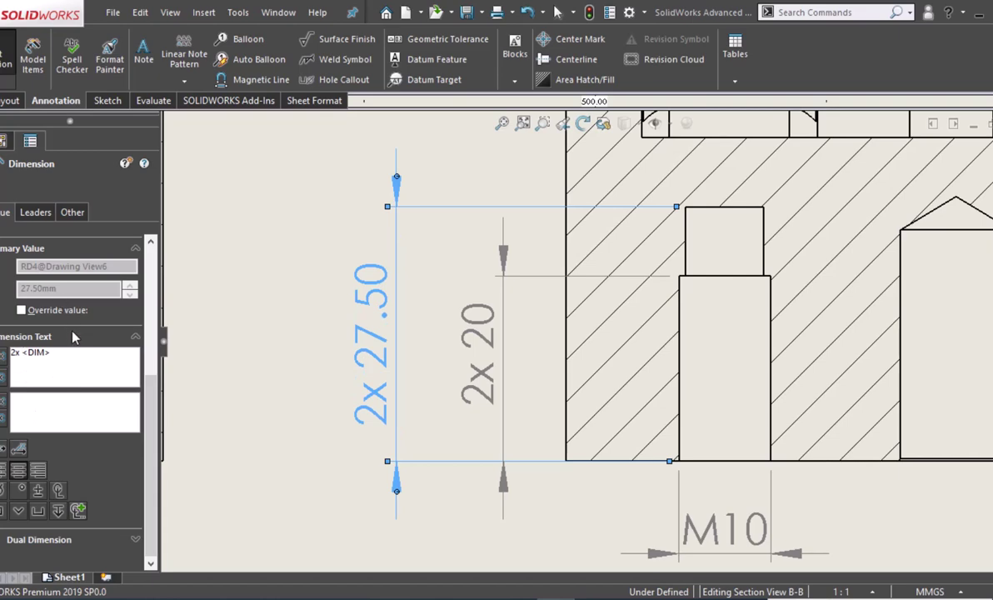
click(288, 489)
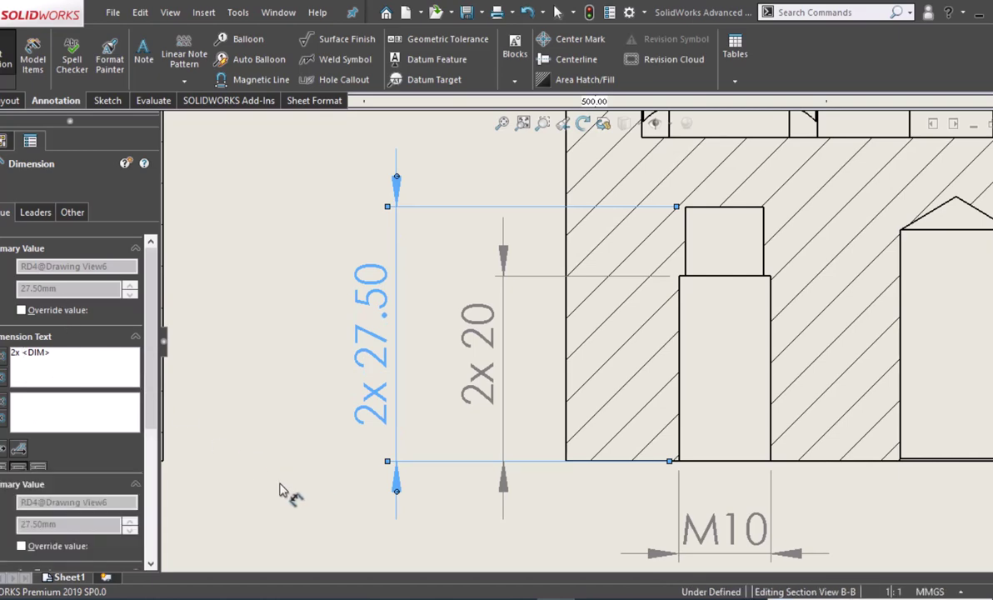
mouse_move(288, 404)
middle_down()
mouse_move(288, 447)
mouse_move(577, 409)
mouse_move(709, 411)
mouse_move(745, 427)
middle_up()
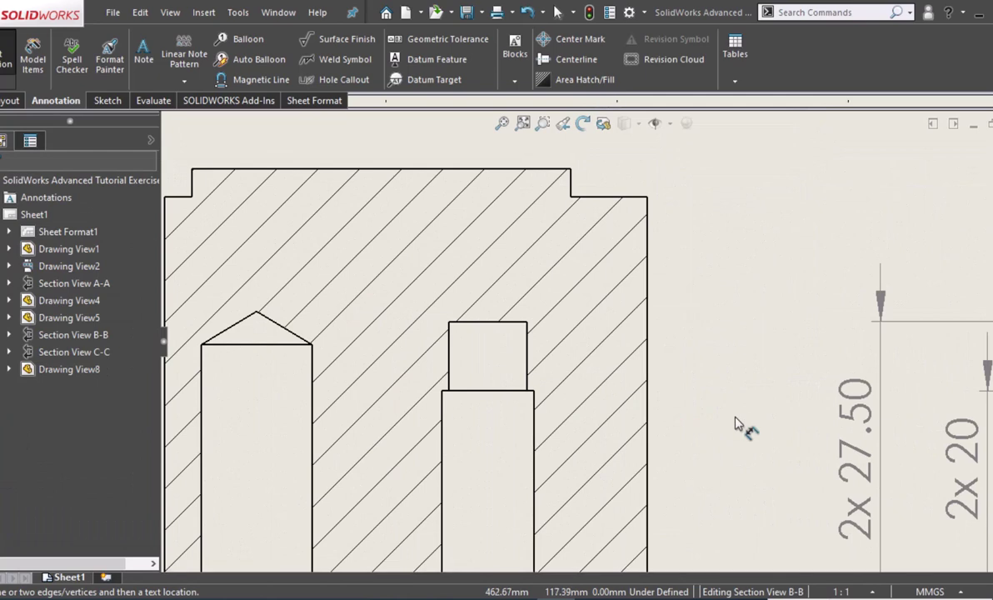
Add a 3 step dimension without decimals and place it above the part's top right.
click(572, 184)
click(688, 196)
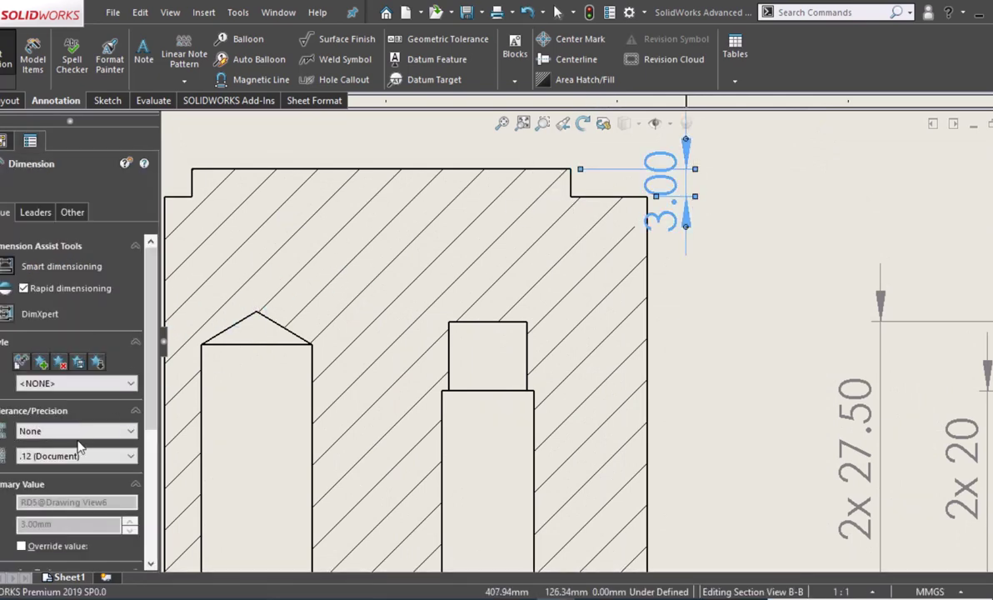
click(79, 454)
click(90, 467)
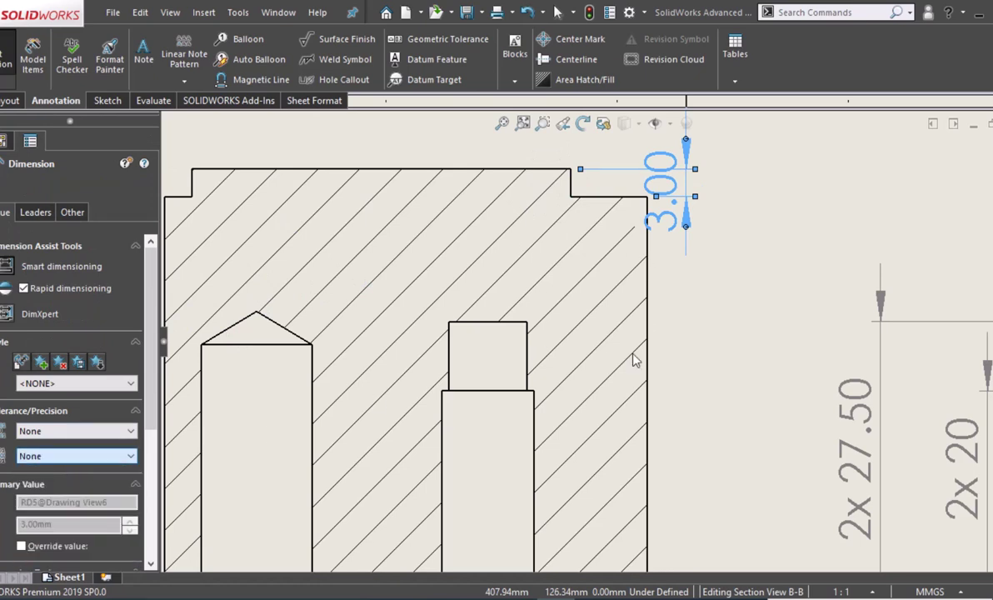
middle_drag(633, 359, 707, 348)
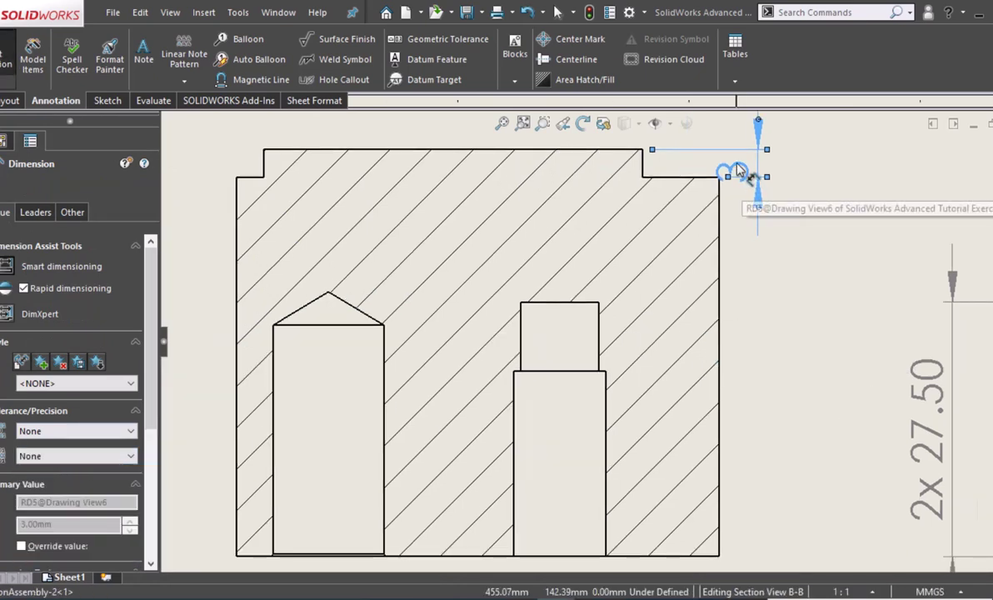
drag(739, 169, 740, 165)
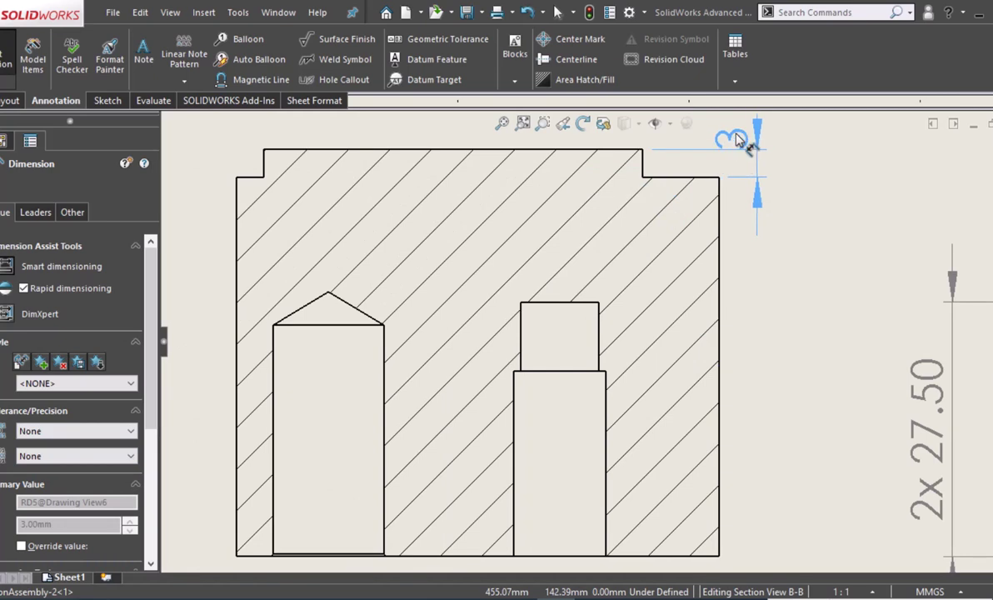
click(737, 134)
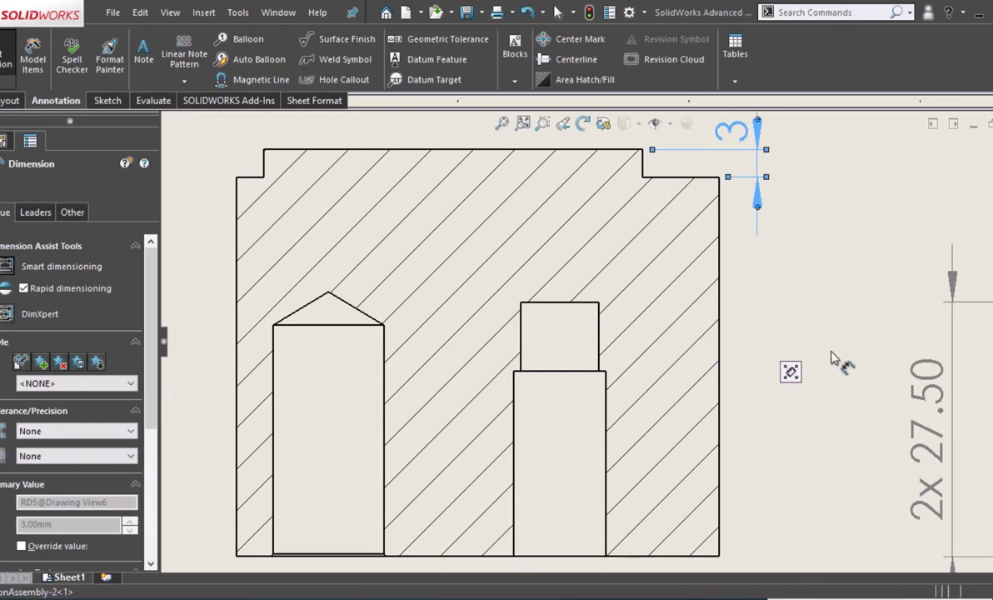
Dimension the left hole as Ø12 with no decimals and clean its dimension text.
middle_drag(750, 422, 855, 321)
middle_drag(472, 409, 640, 381)
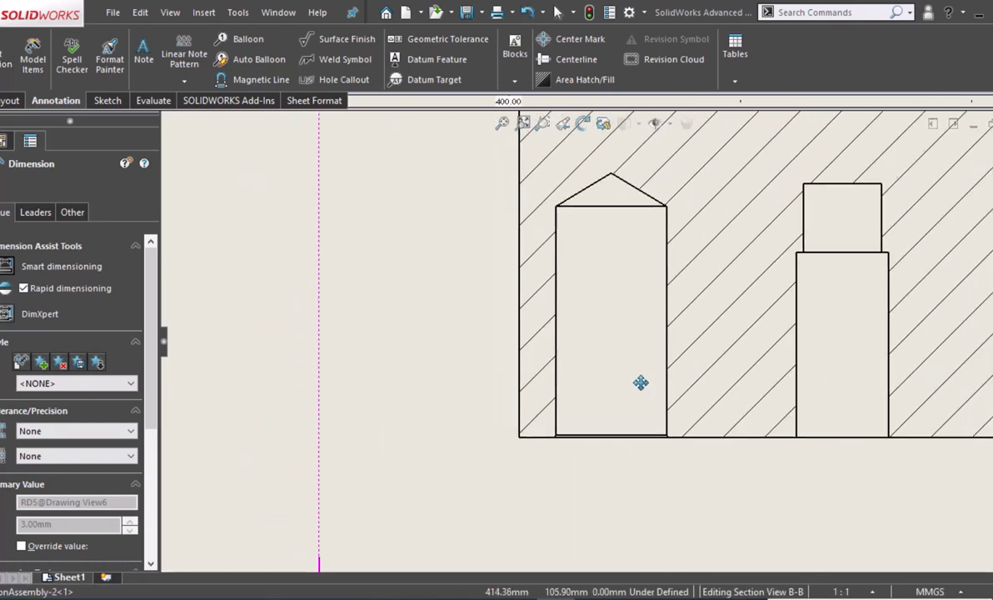
click(666, 403)
click(555, 379)
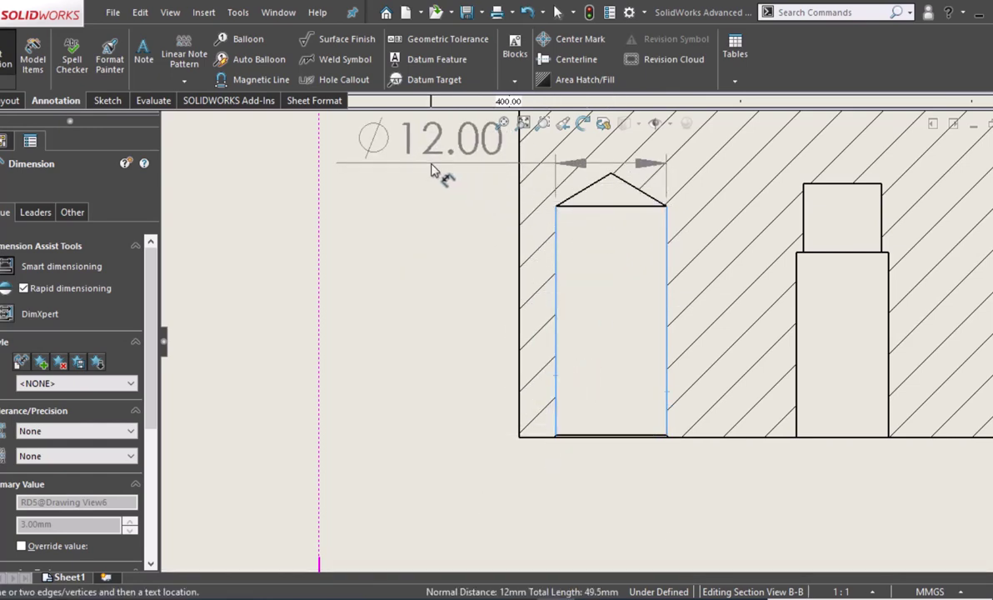
click(430, 172)
key(Escape)
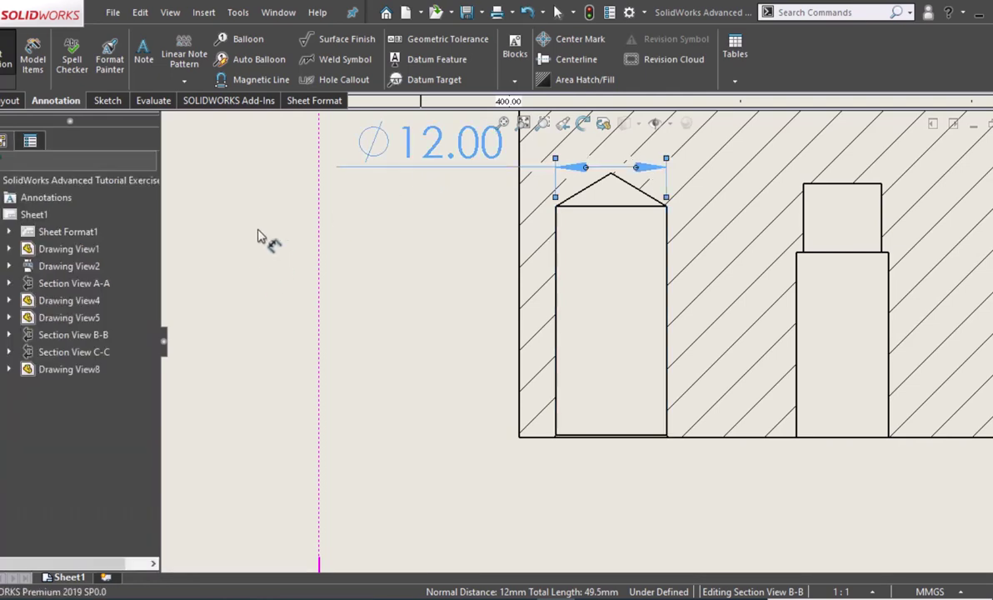
click(110, 457)
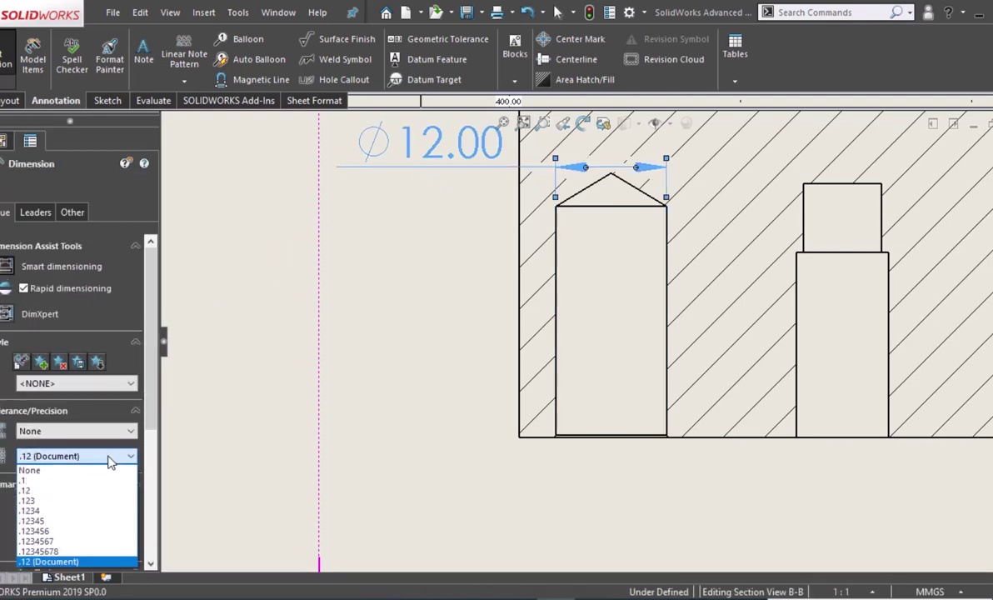
click(92, 472)
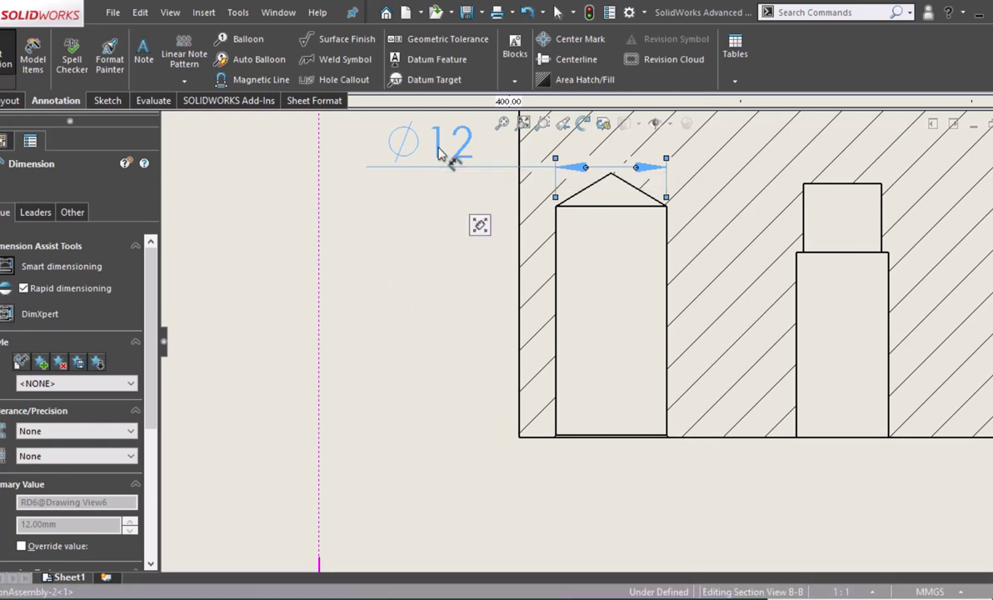
scroll(117, 371, down, 3)
scroll(108, 365, down, 2)
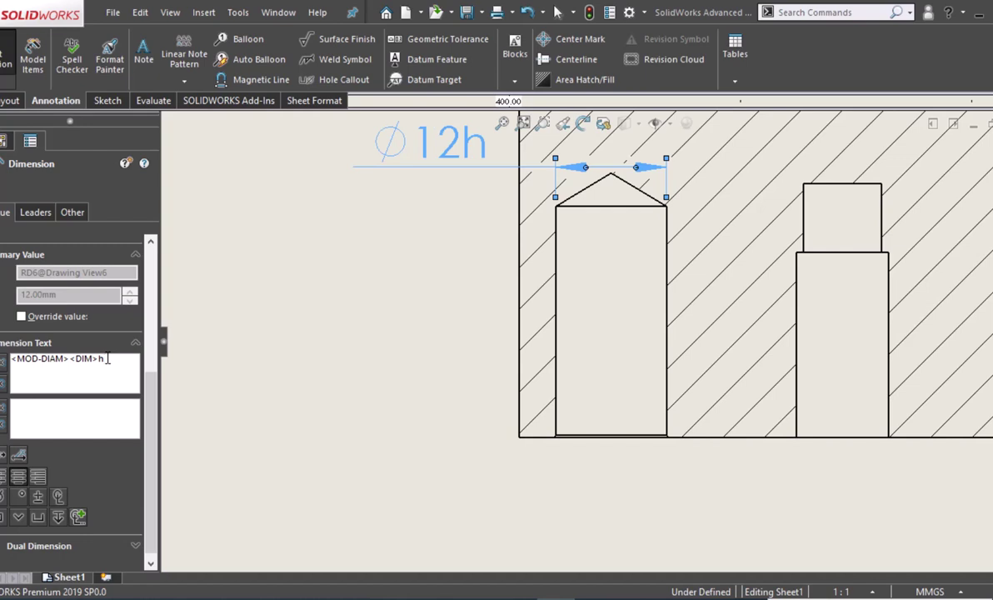
key(BackSpace)
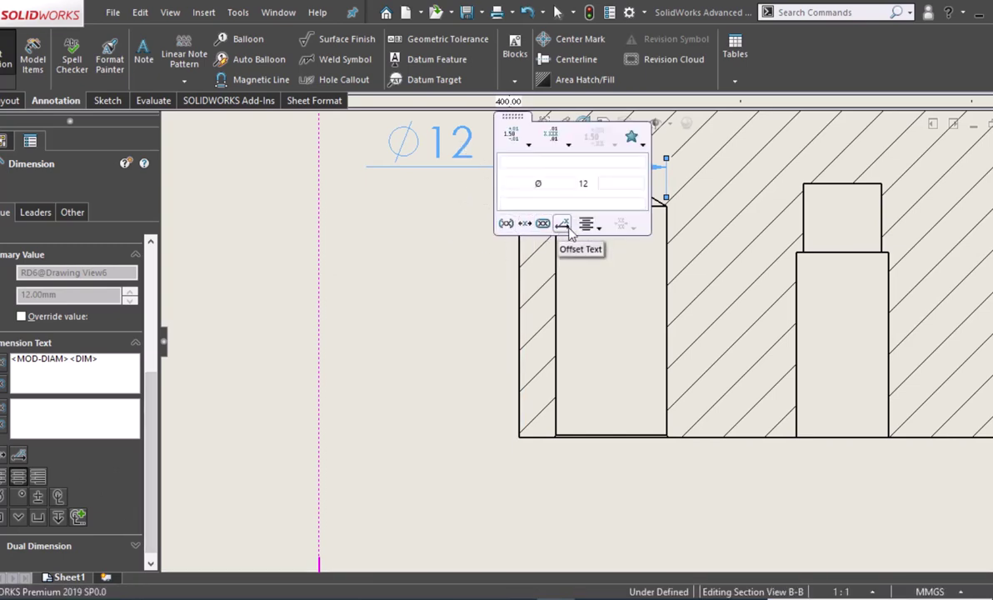
click(394, 292)
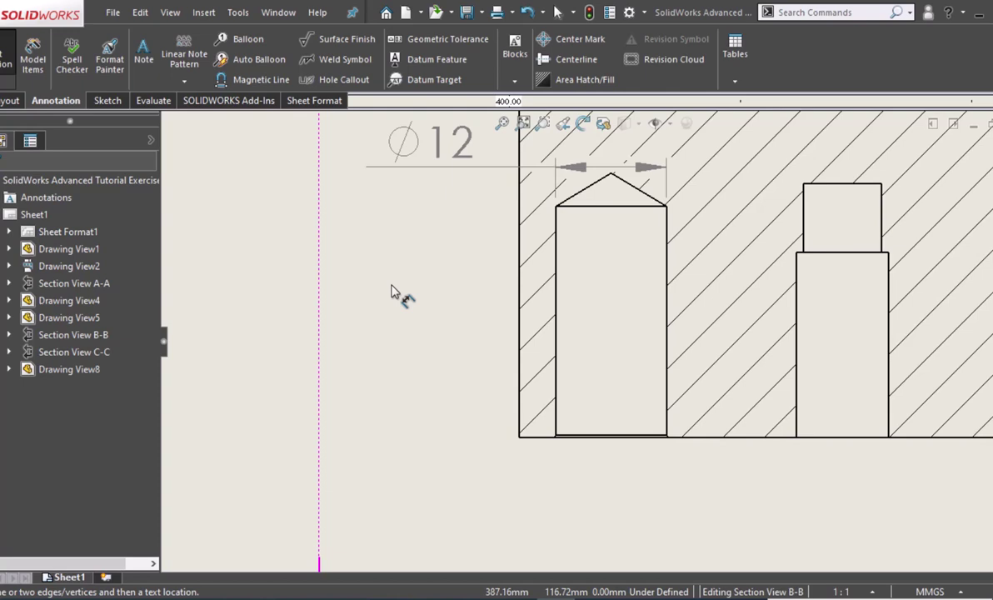
Add a 24.75 depth dimension to the left of the hole.
click(556, 308)
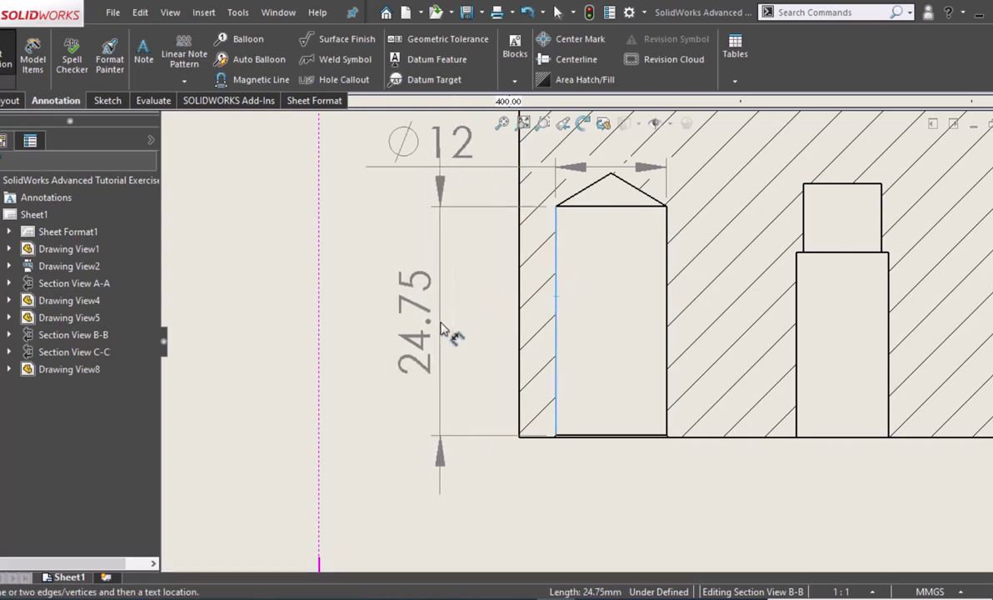
click(375, 330)
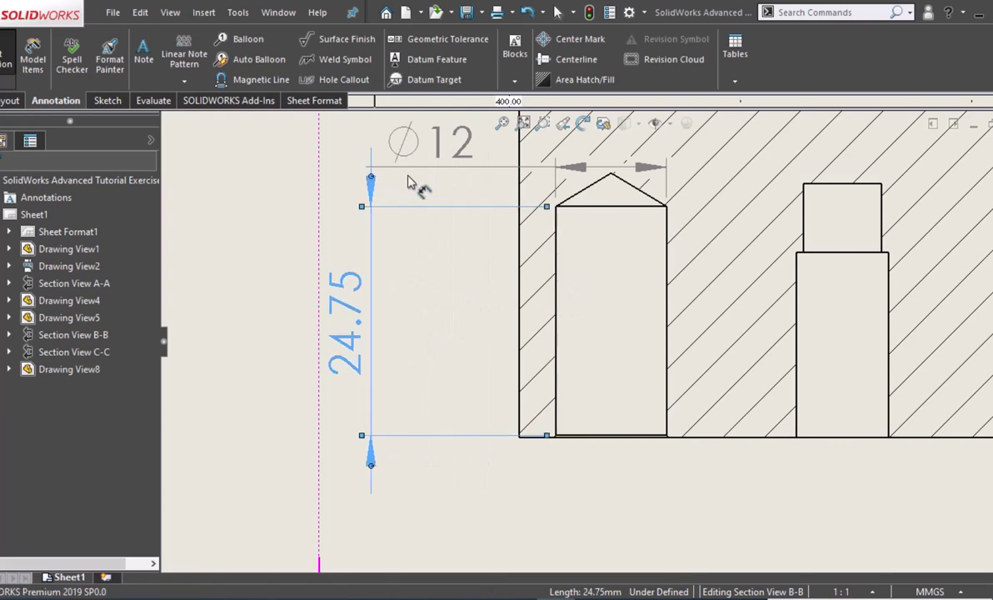
click(439, 152)
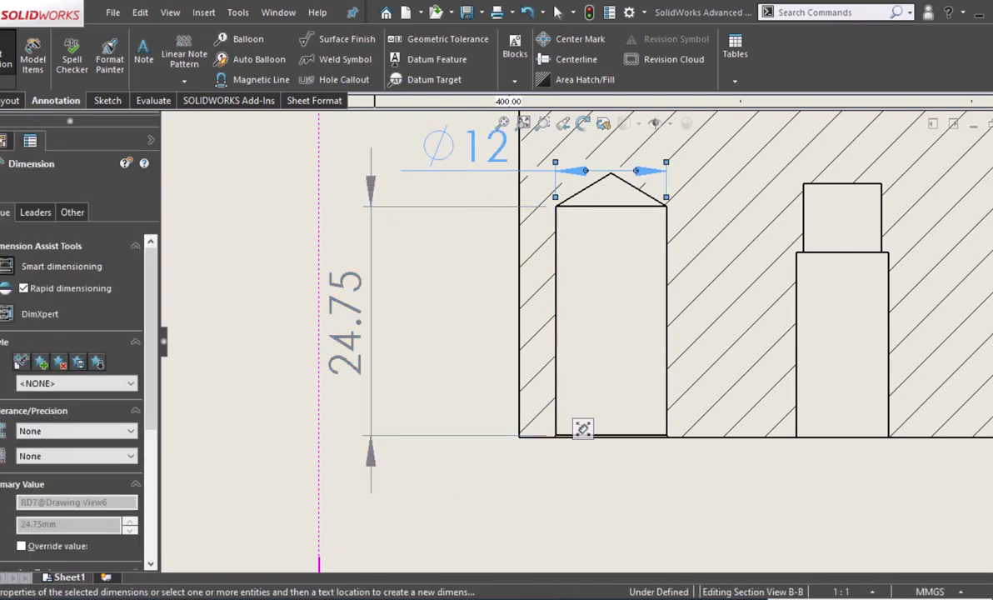
scroll(556, 481, up, 3)
scroll(561, 481, up, 3)
Add a Ø5 diameter dimension to the lower-right bolt hole in Drawing View1, with no decimals.
scroll(556, 481, up, 3)
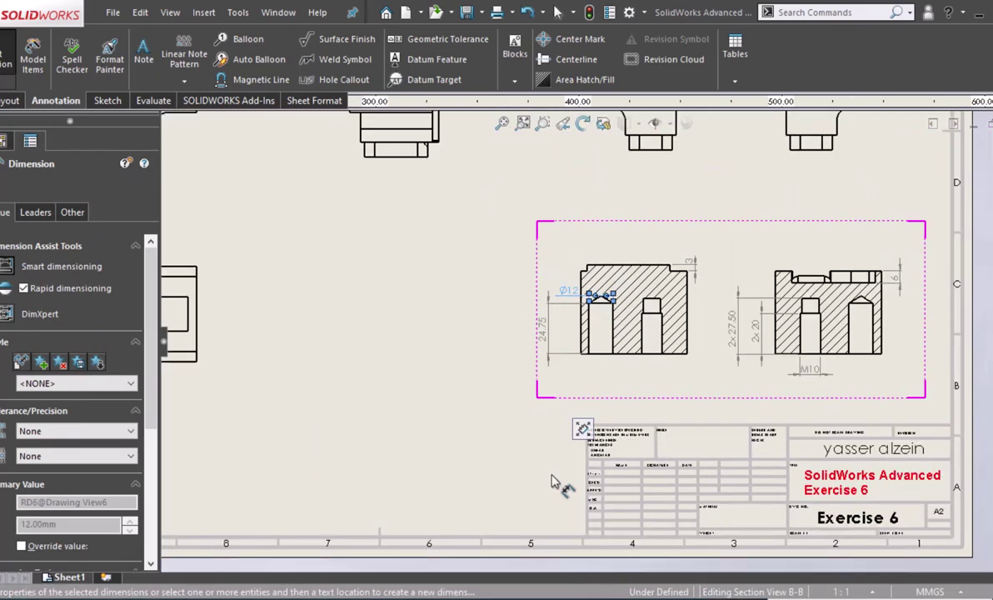
scroll(504, 433, down, 1)
key(Escape)
middle_drag(506, 344, 811, 316)
mouse_move(641, 333)
middle_down()
mouse_move(812, 314)
mouse_move(755, 296)
middle_up()
scroll(926, 315, down, 2)
scroll(849, 299, down, 3)
scroll(574, 358, down, 2)
scroll(554, 361, down, 2)
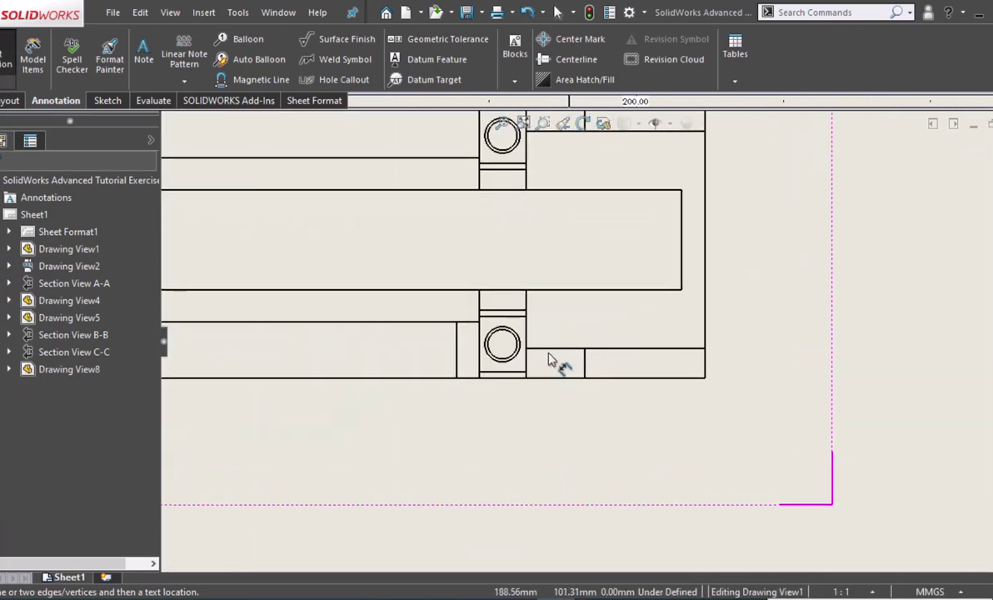
scroll(499, 348, down, 2)
click(455, 321)
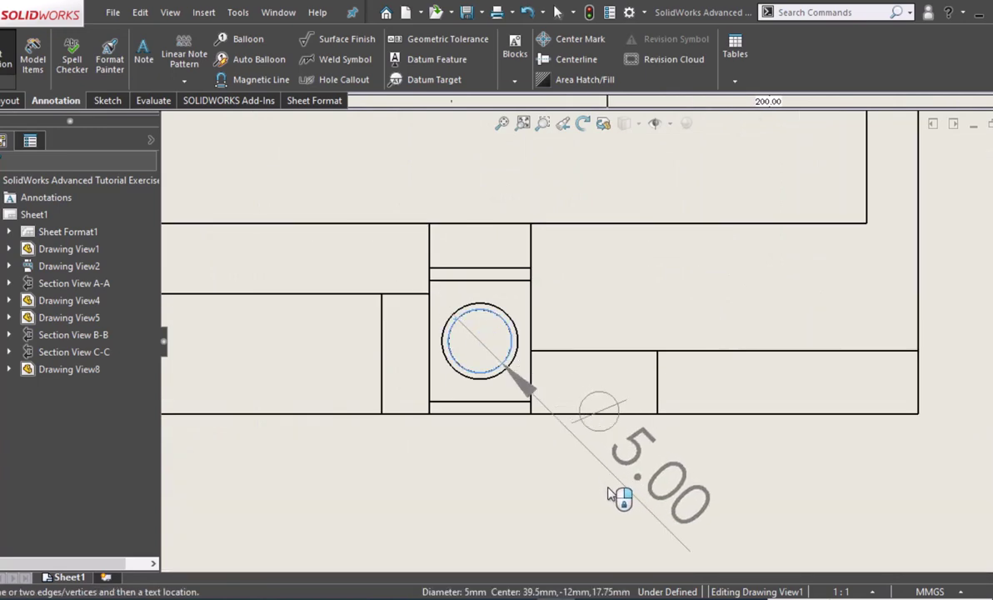
click(608, 493)
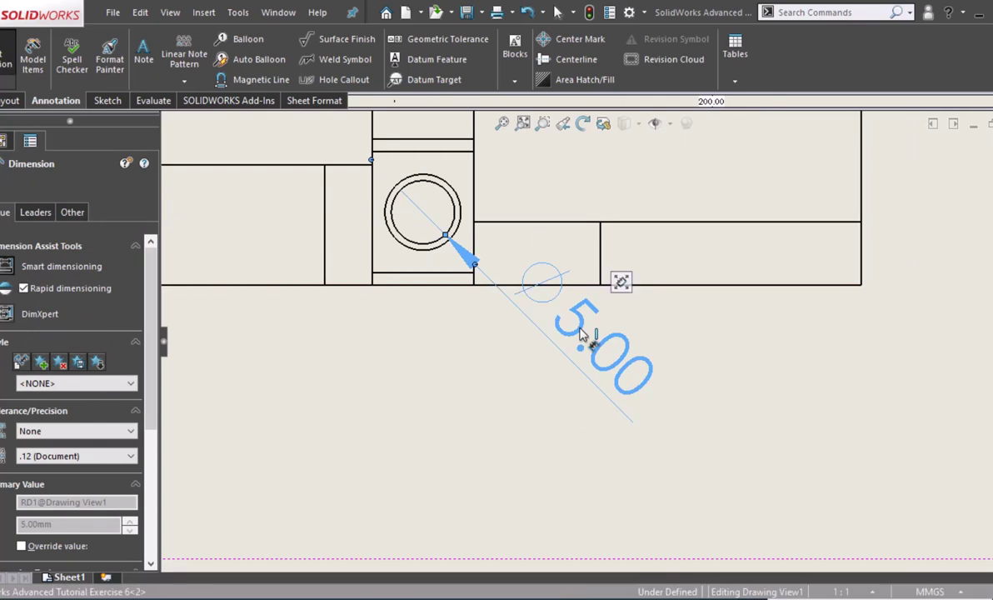
click(75, 456)
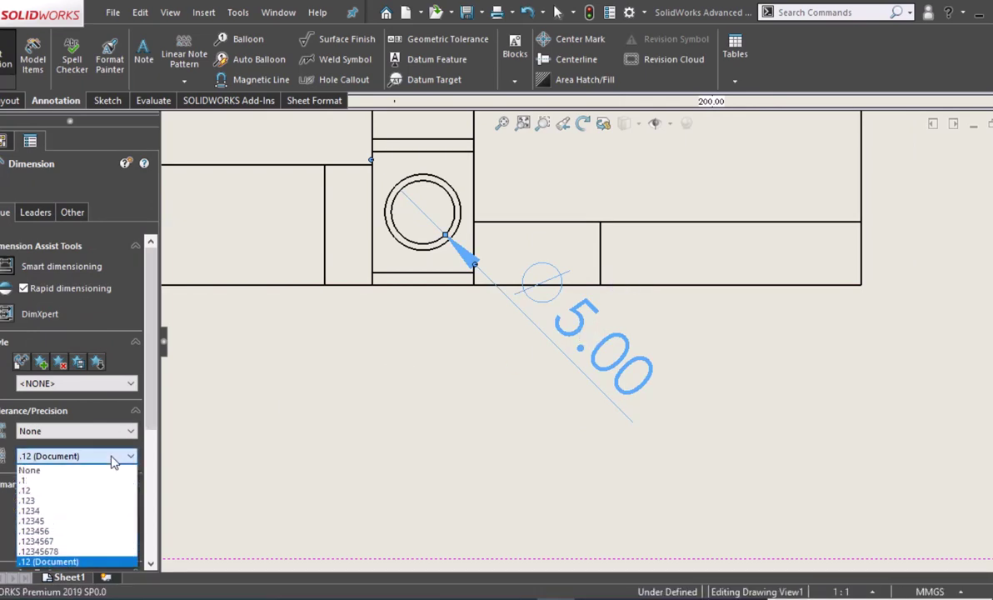
click(50, 469)
scroll(125, 467, down, 5)
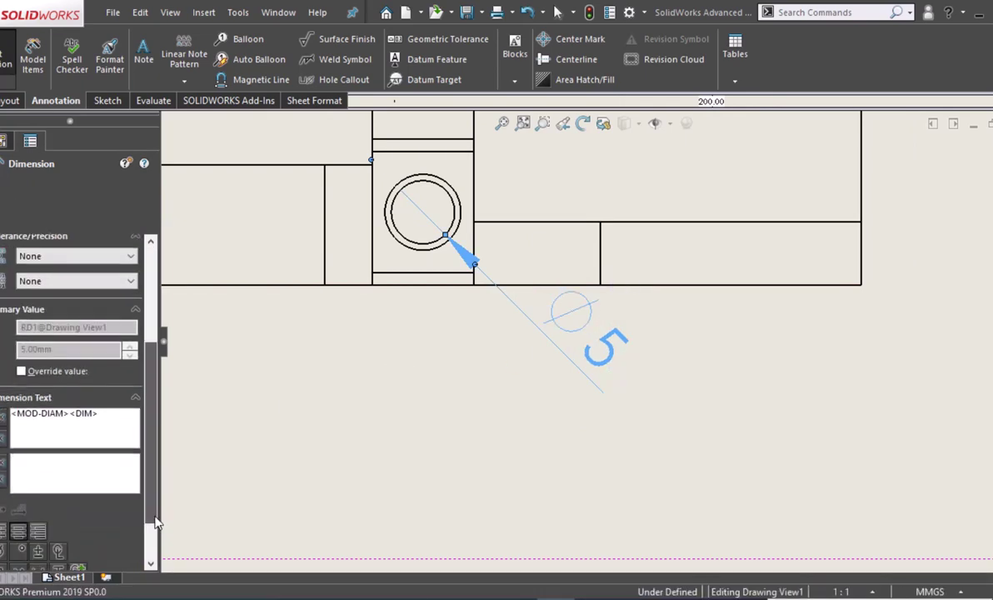
scroll(67, 416, down, 1)
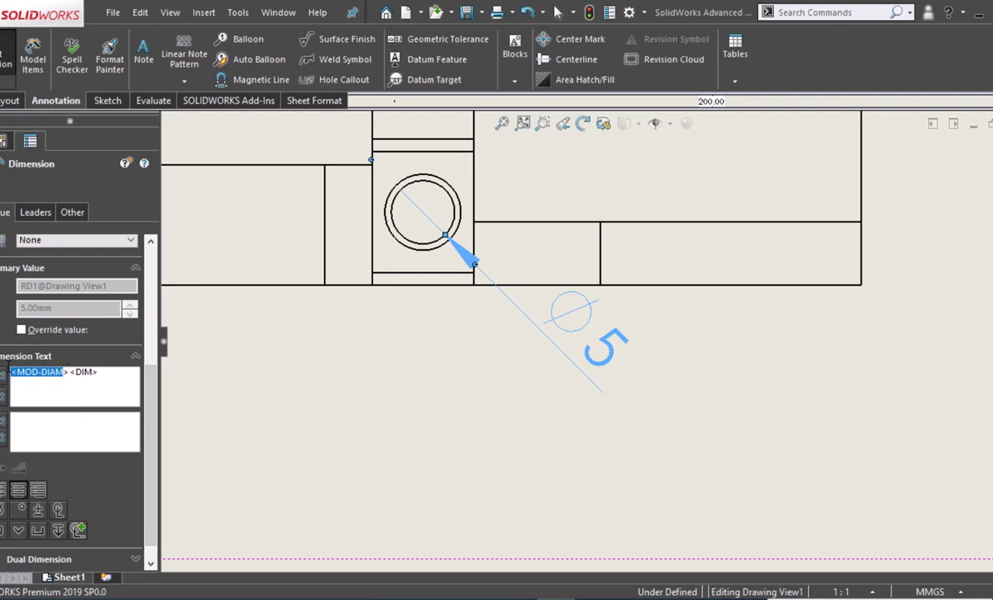
Replace the hole dimension's measured value with the text 4x M6.
key(Delete)
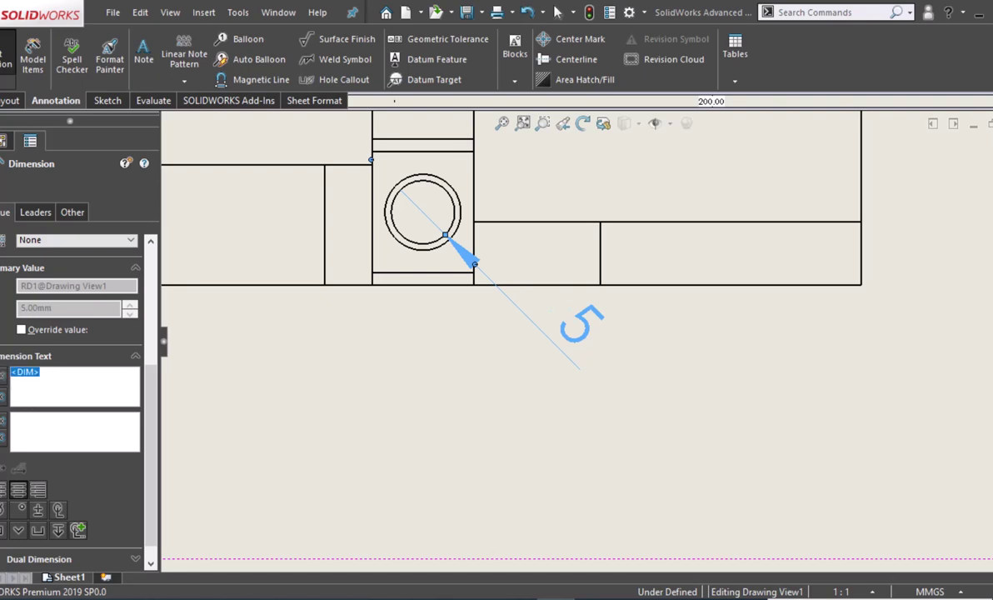
key(Delete)
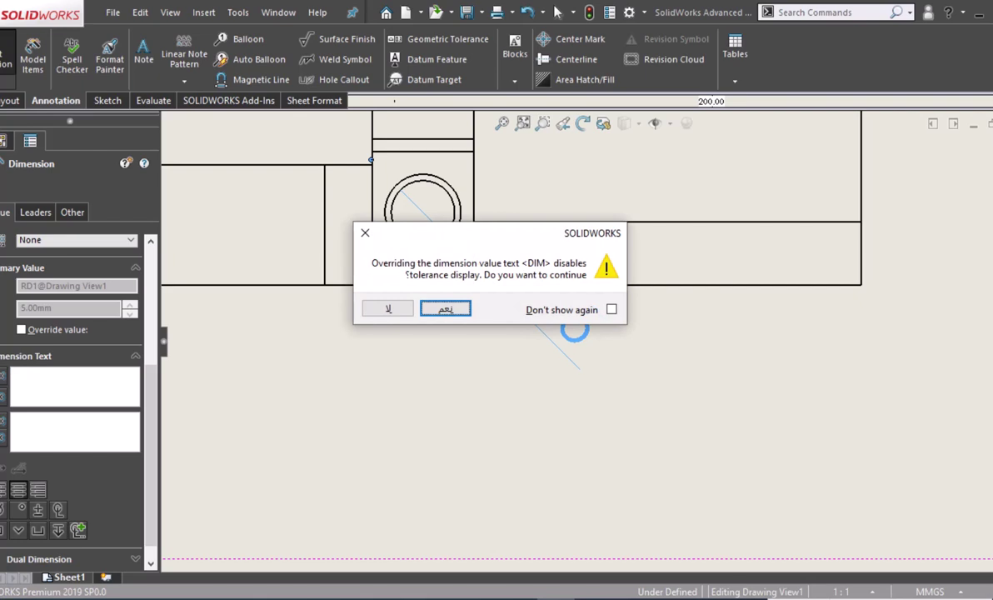
key(Return)
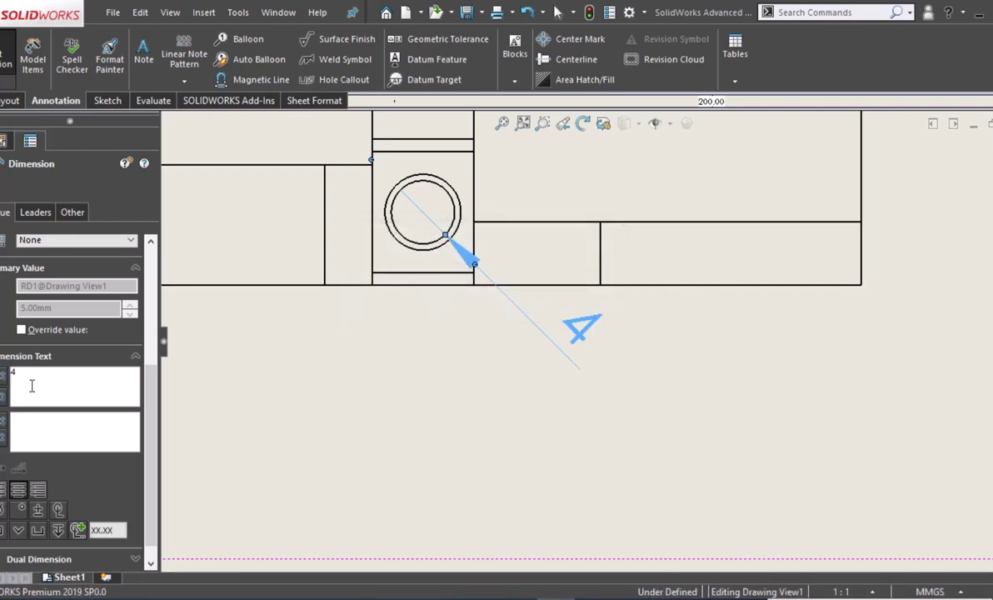
text(x)
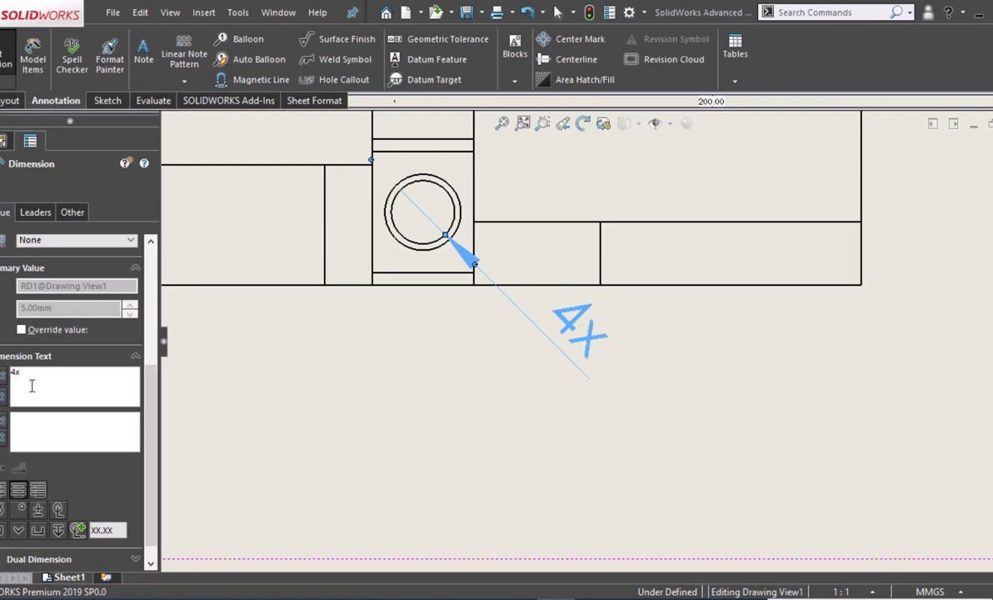
text( m)
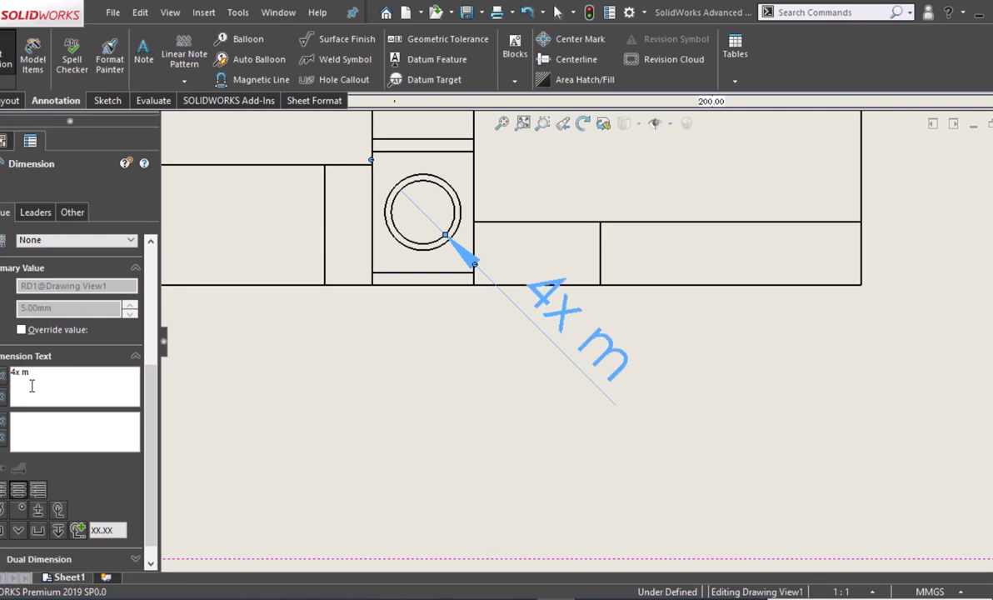
text(6)
key(BackSpace)
key(BackSpace)
key(BackSpace)
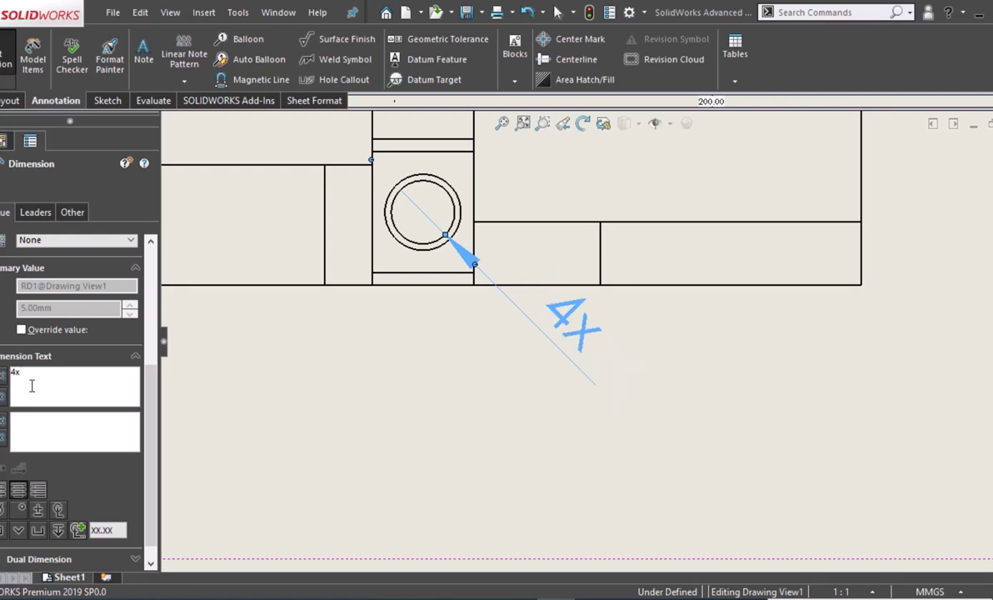
text(M6)
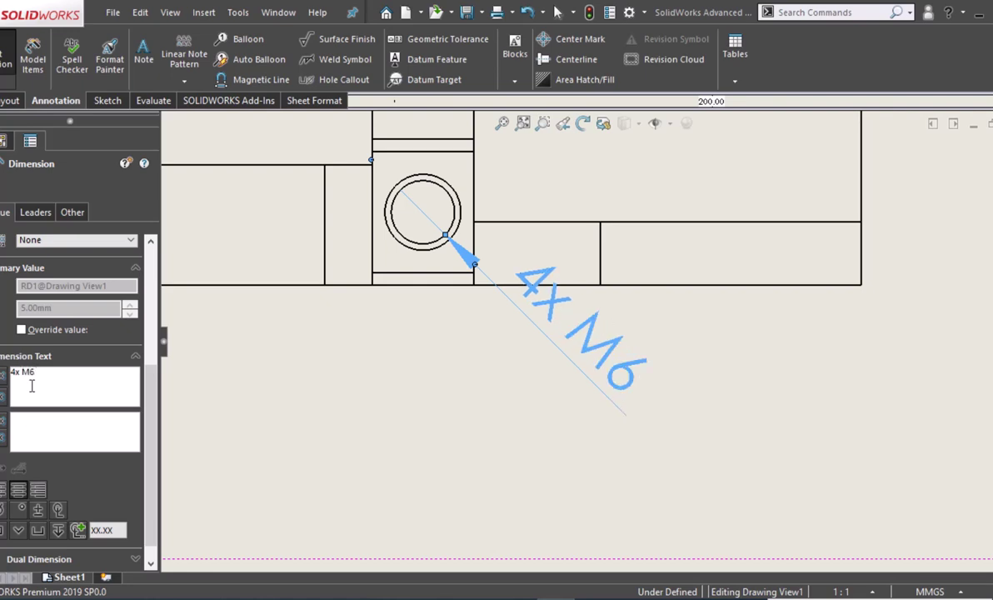
Add vertical 17.00 and 24.00 dimensions beside the slot and bolt holes.
click(326, 389)
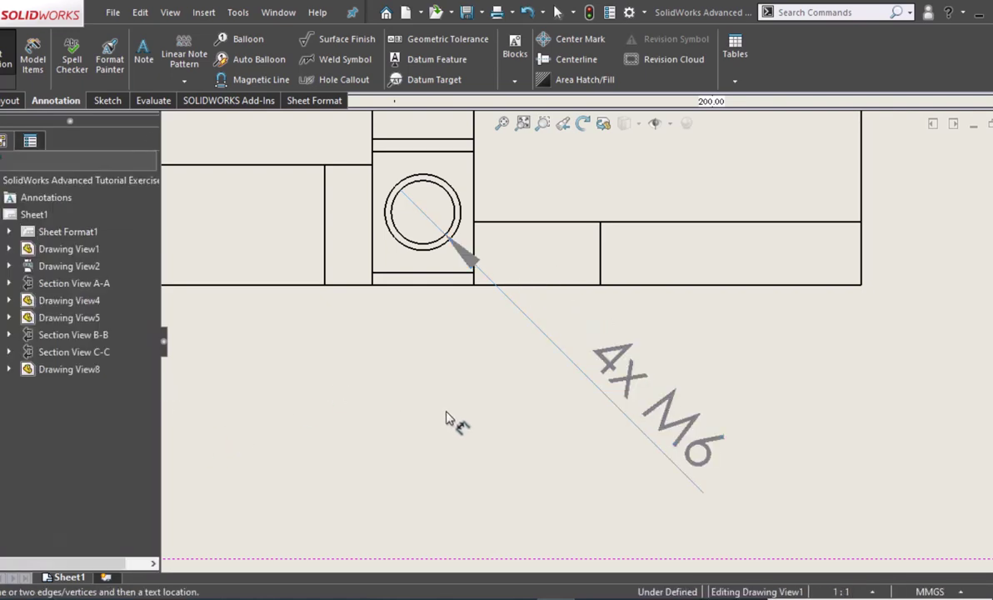
scroll(454, 408, down, 1)
scroll(453, 408, down, 1)
scroll(455, 406, down, 1)
scroll(456, 417, up, 2)
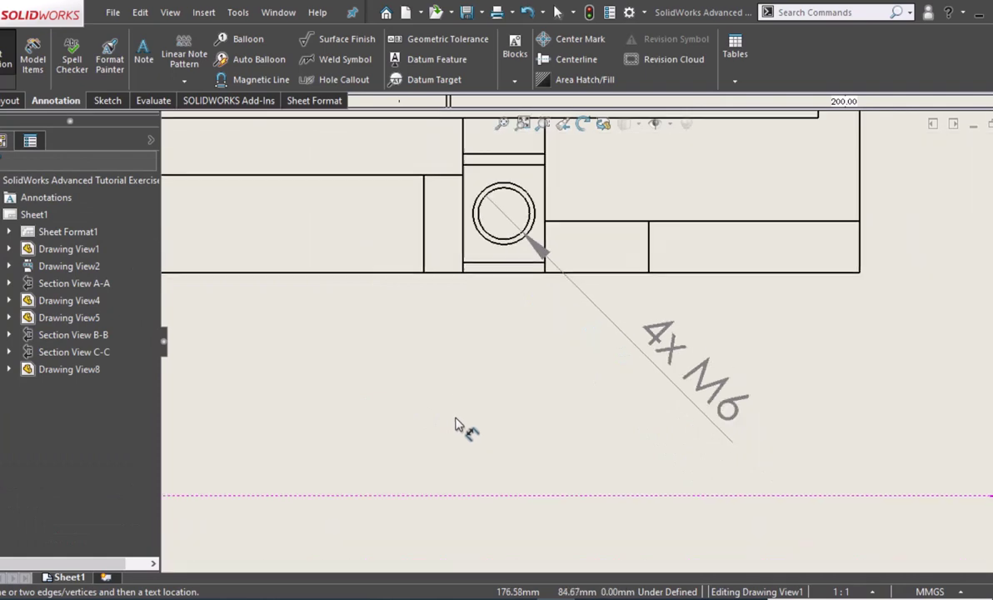
scroll(458, 426, up, 1)
scroll(472, 427, up, 1)
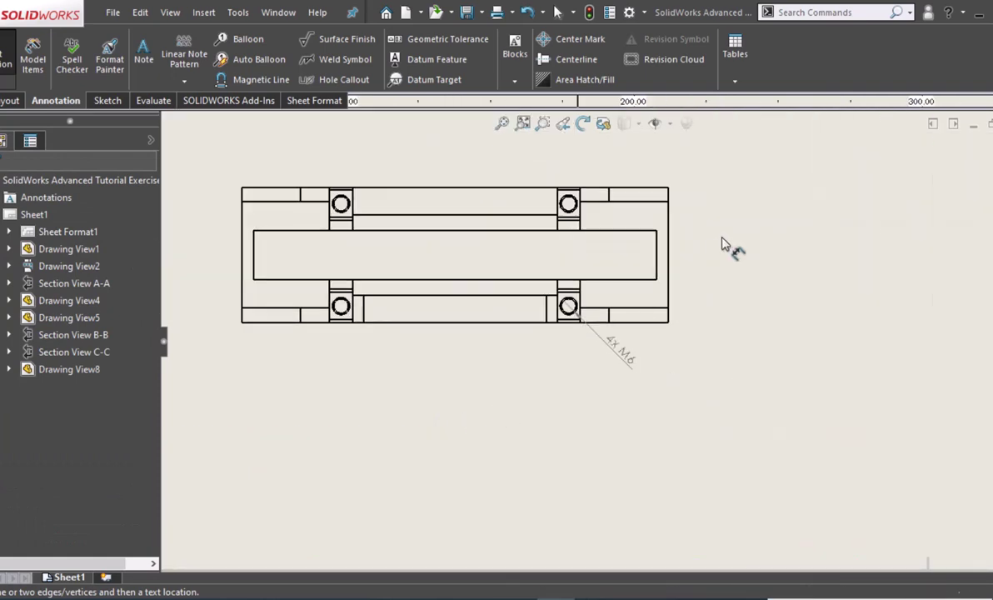
click(657, 255)
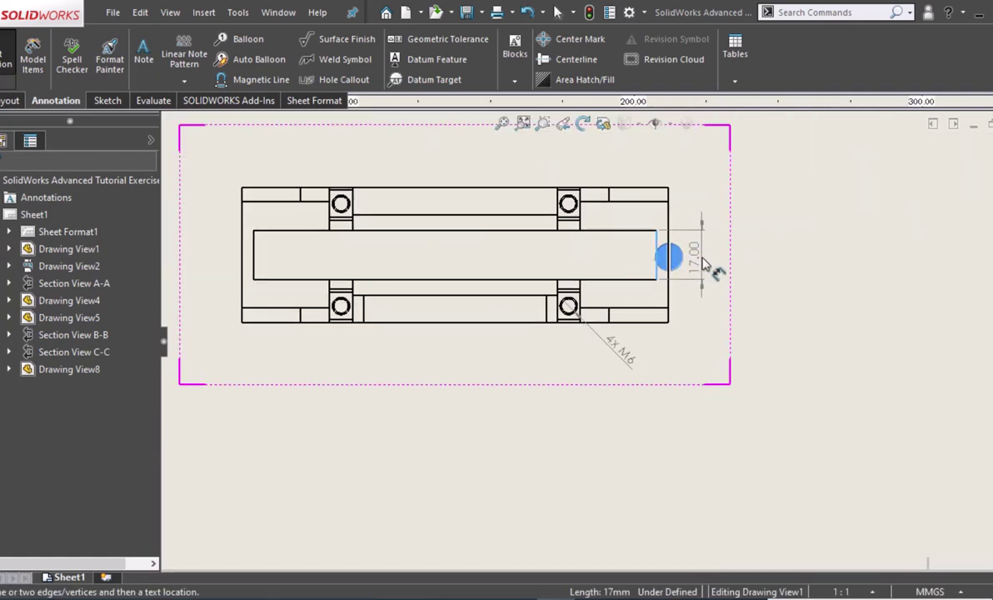
click(701, 263)
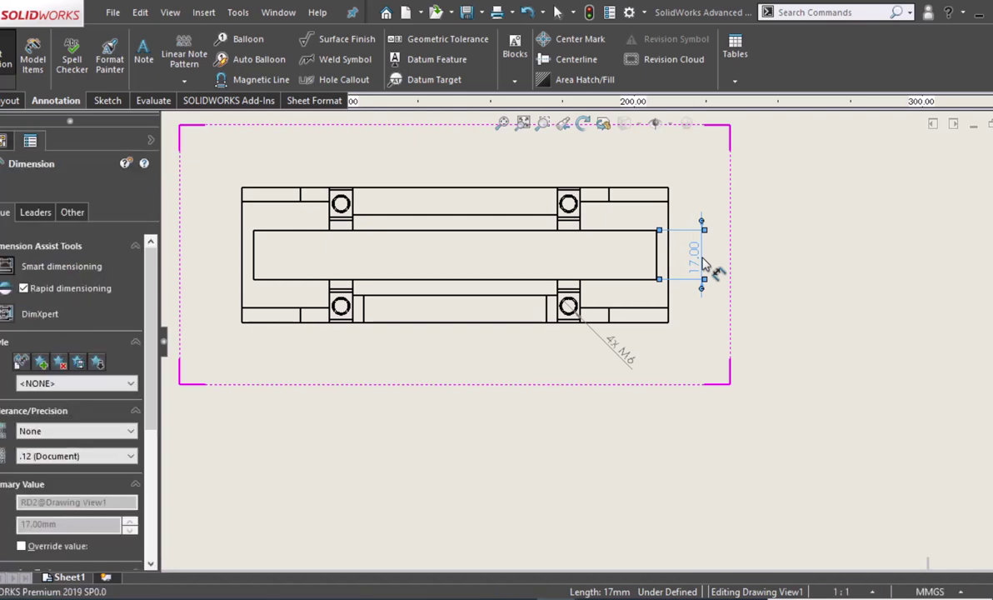
scroll(574, 230, down, 1)
scroll(649, 277, down, 1)
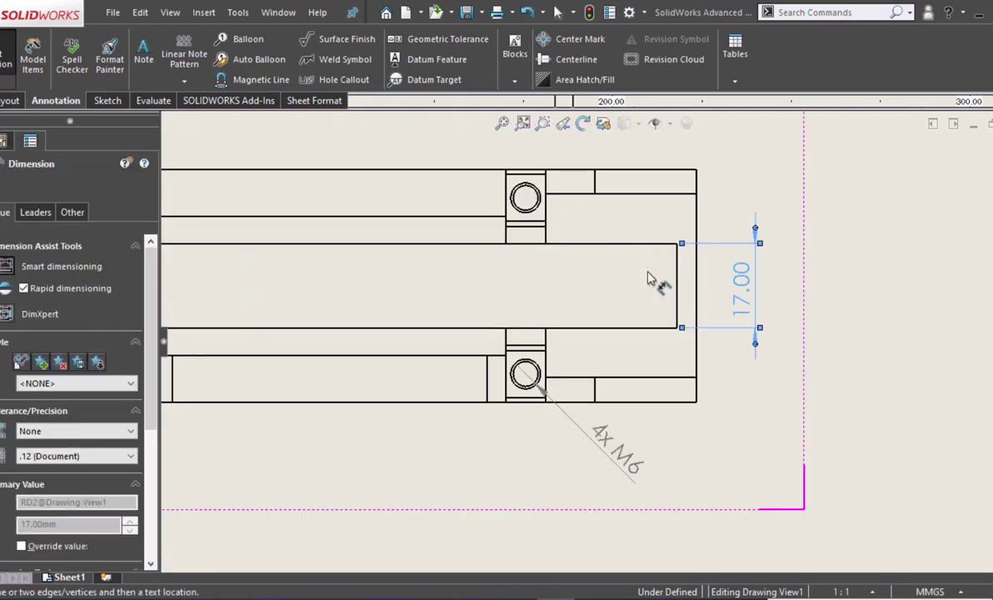
click(538, 328)
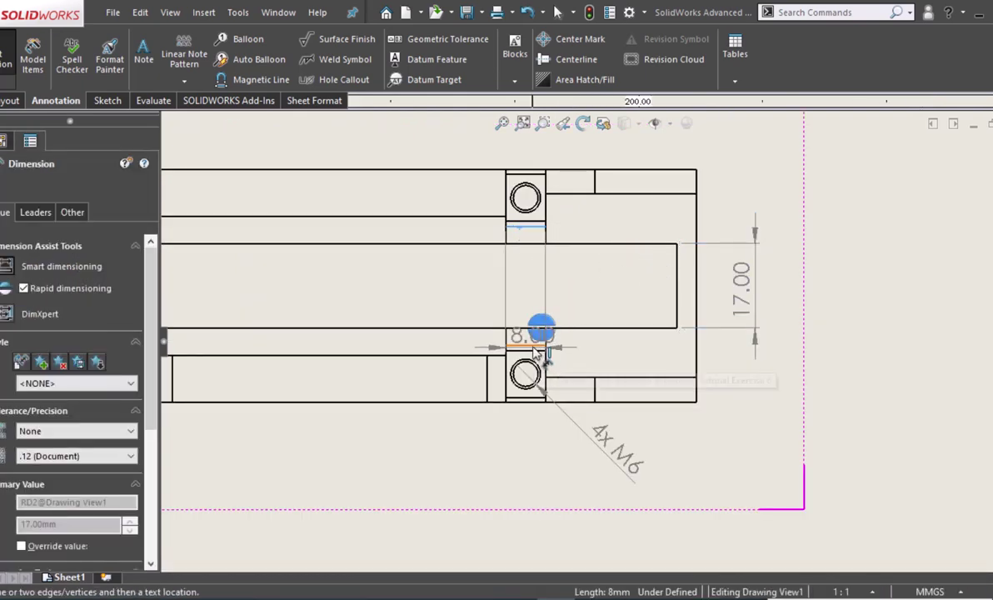
click(537, 347)
click(818, 301)
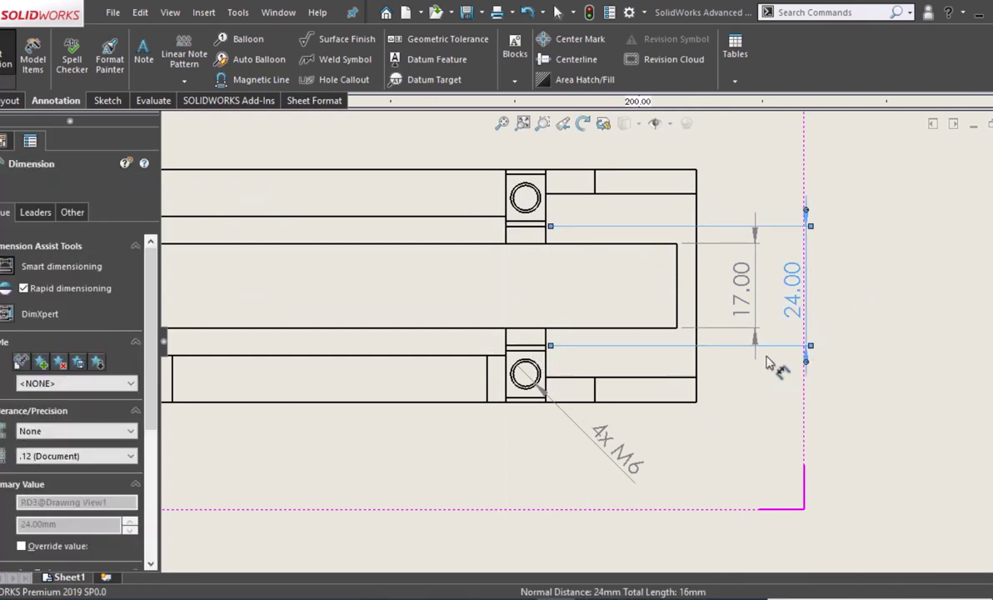
click(736, 398)
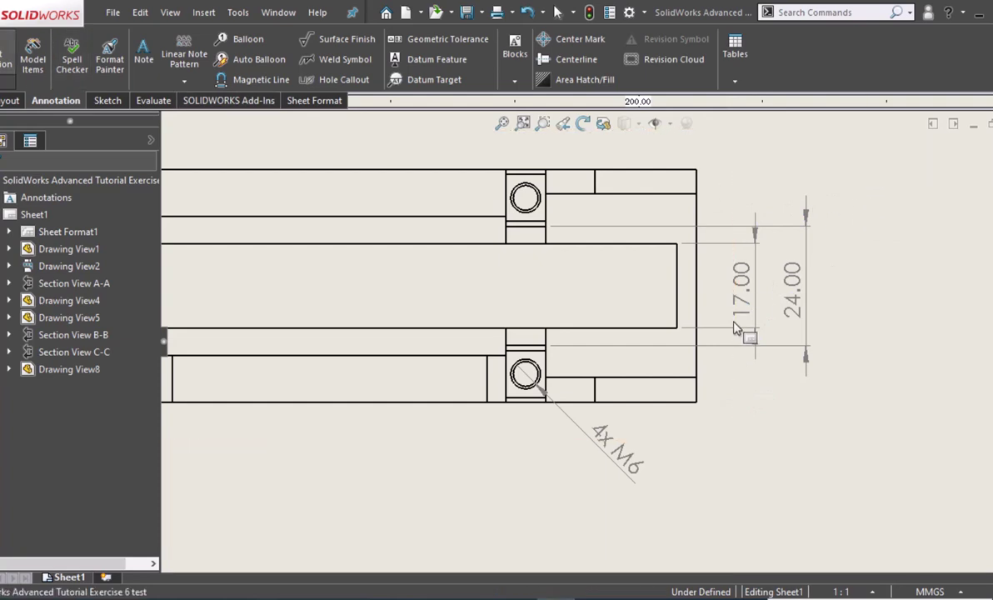
Set both the 17 and 24 dimensions to show no decimal places.
drag(895, 190, 679, 370)
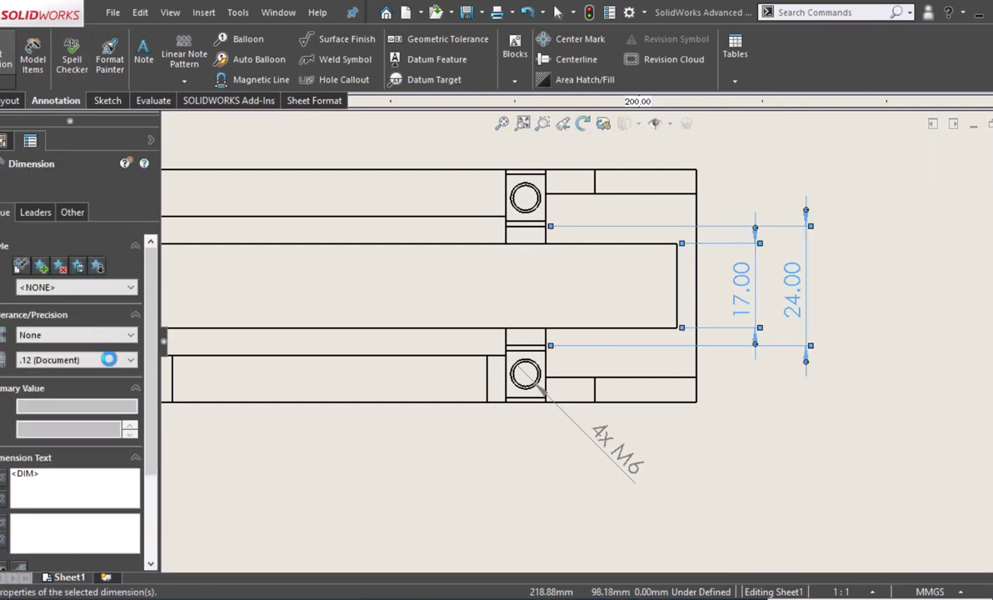
click(77, 360)
click(74, 374)
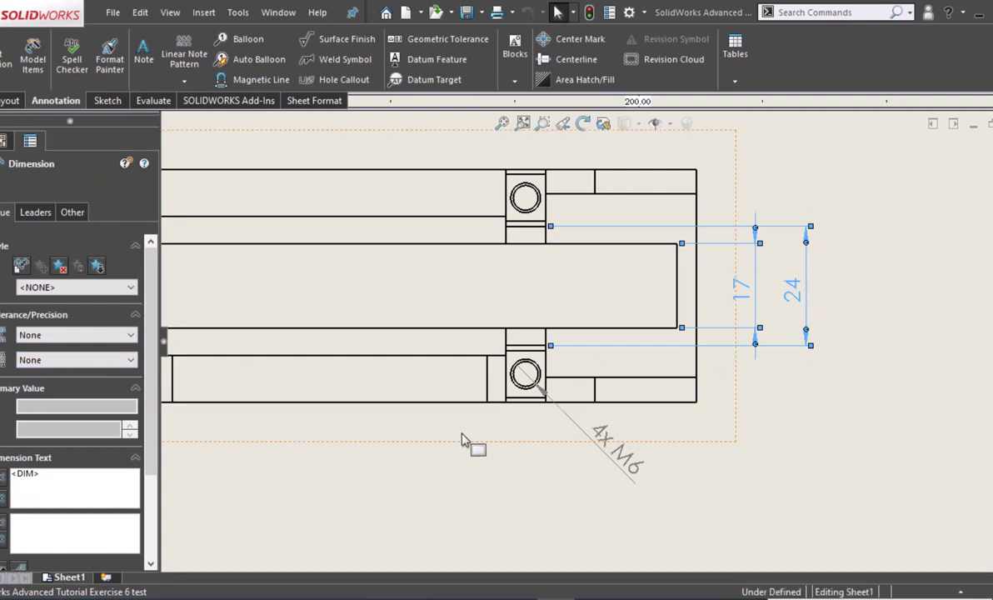
ctrl+middle_drag(467, 443, 645, 433)
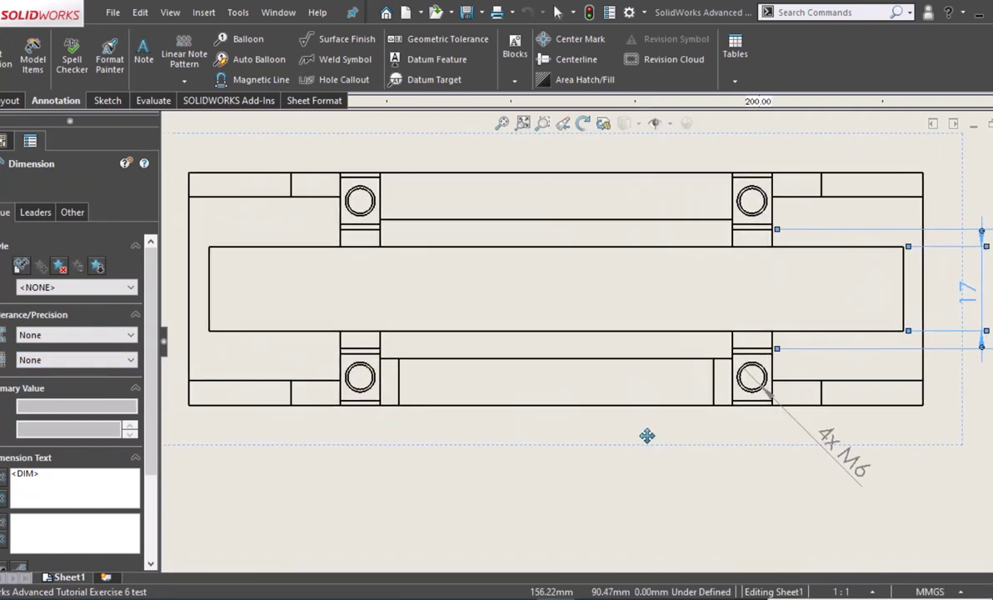
Place center marks on the four bolt holes: upper-left, upper-right, lower-right and lower-left.
click(570, 39)
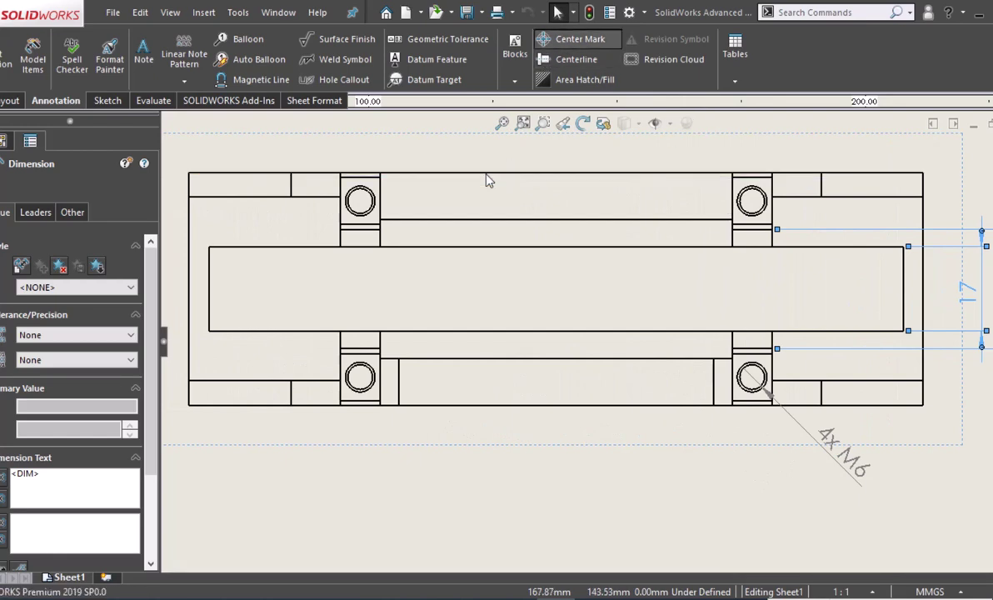
click(372, 203)
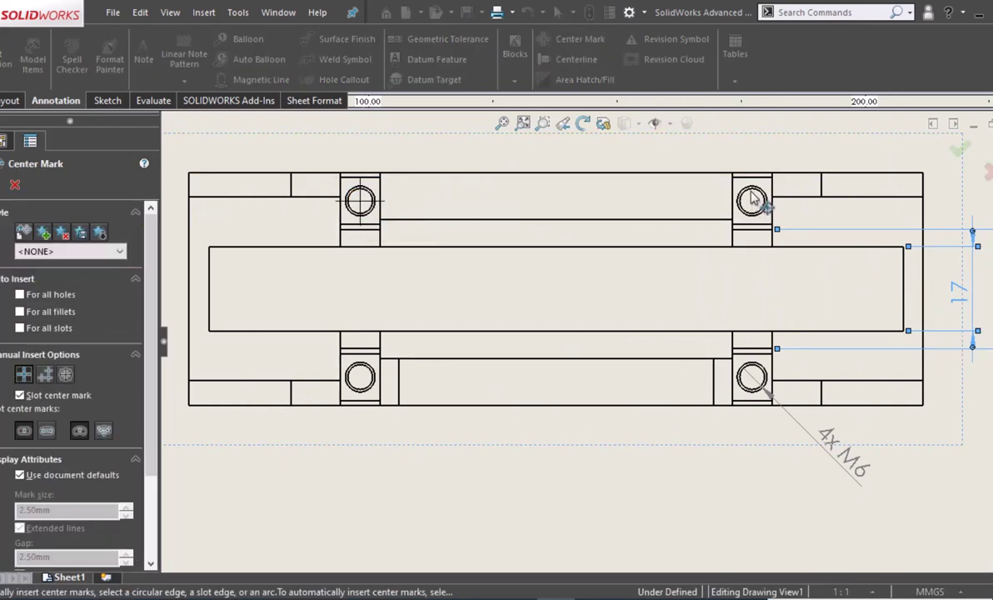
click(752, 198)
click(759, 373)
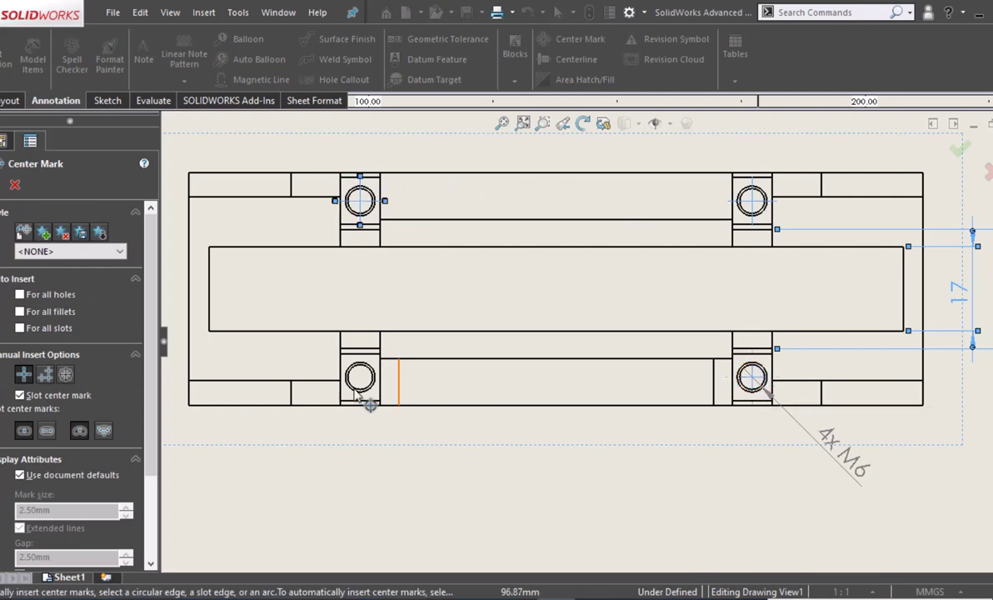
click(364, 374)
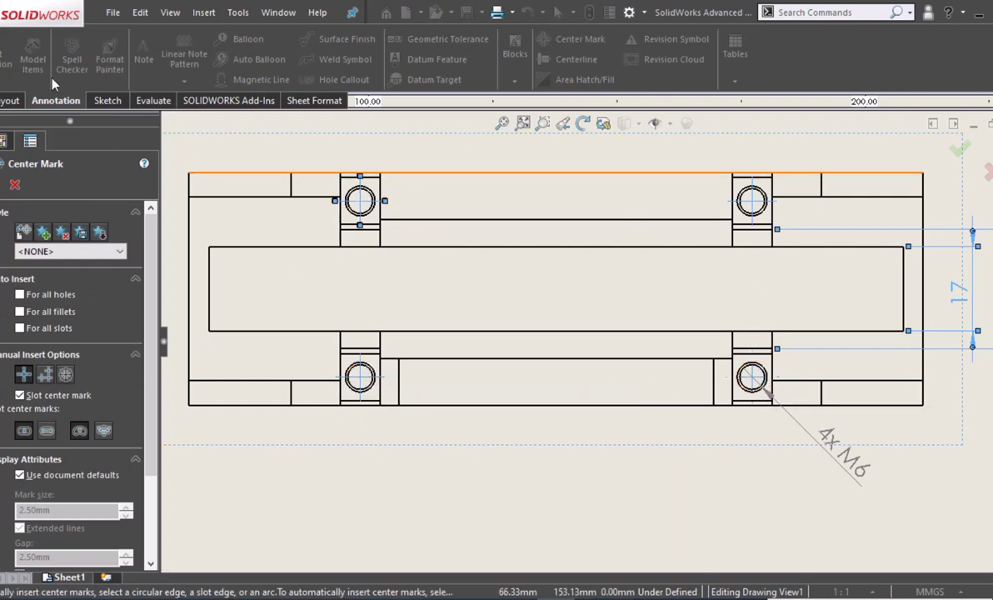
click(8, 100)
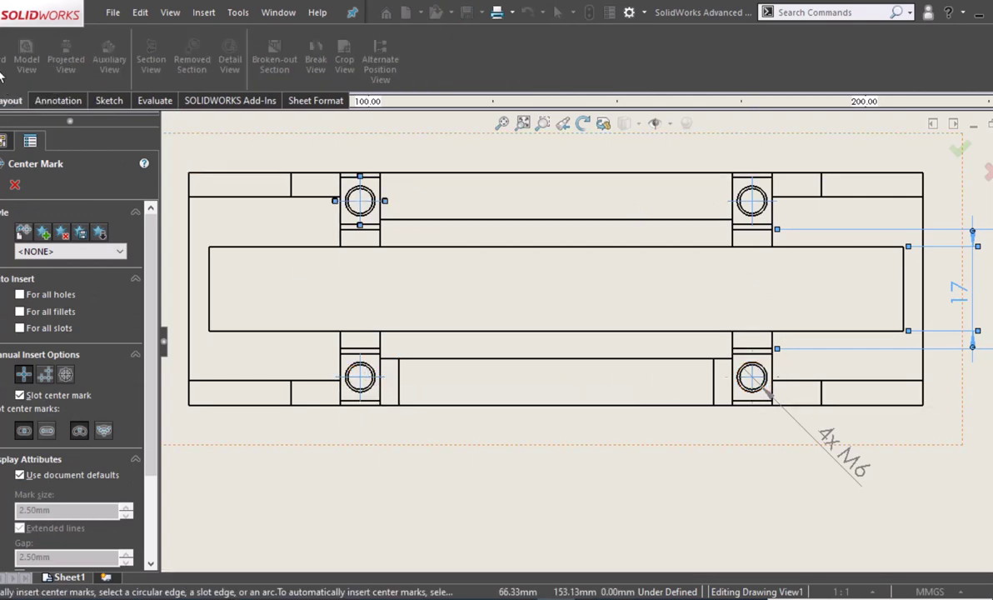
click(3, 185)
click(56, 100)
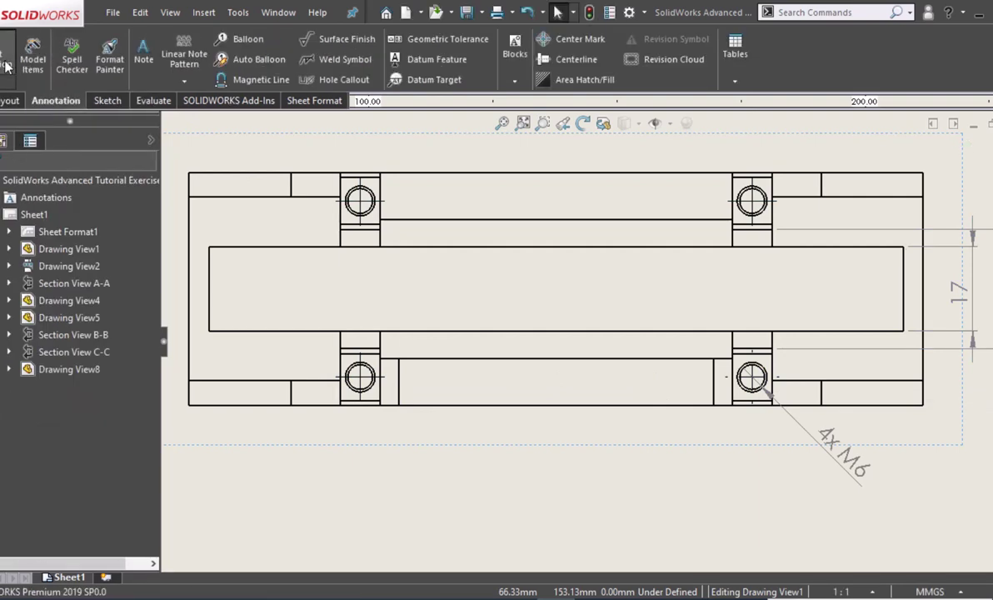
click(6, 65)
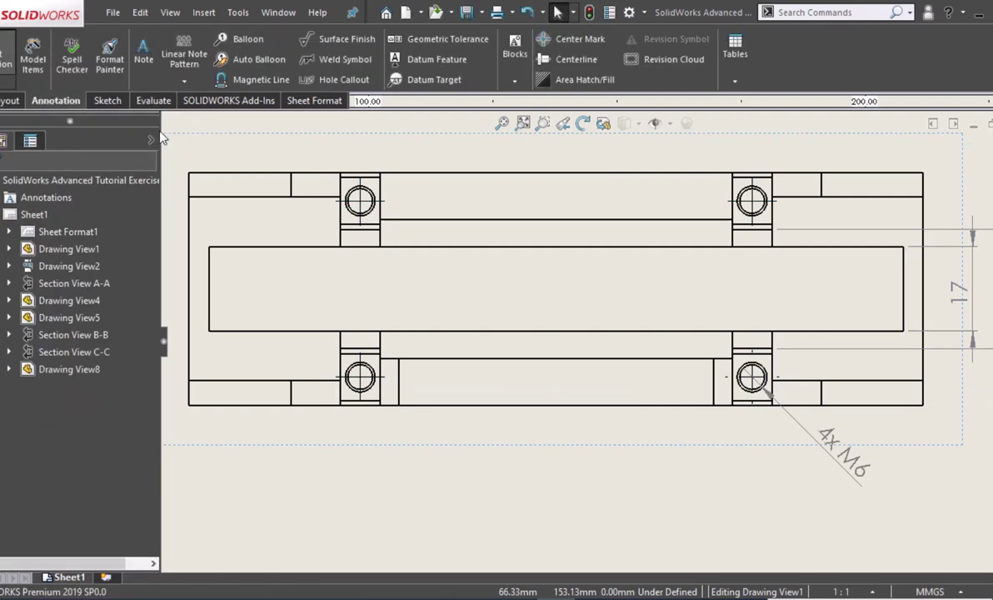
Add a horizontal 79 bolt-hole spacing dimension without decimals.
click(360, 379)
click(750, 380)
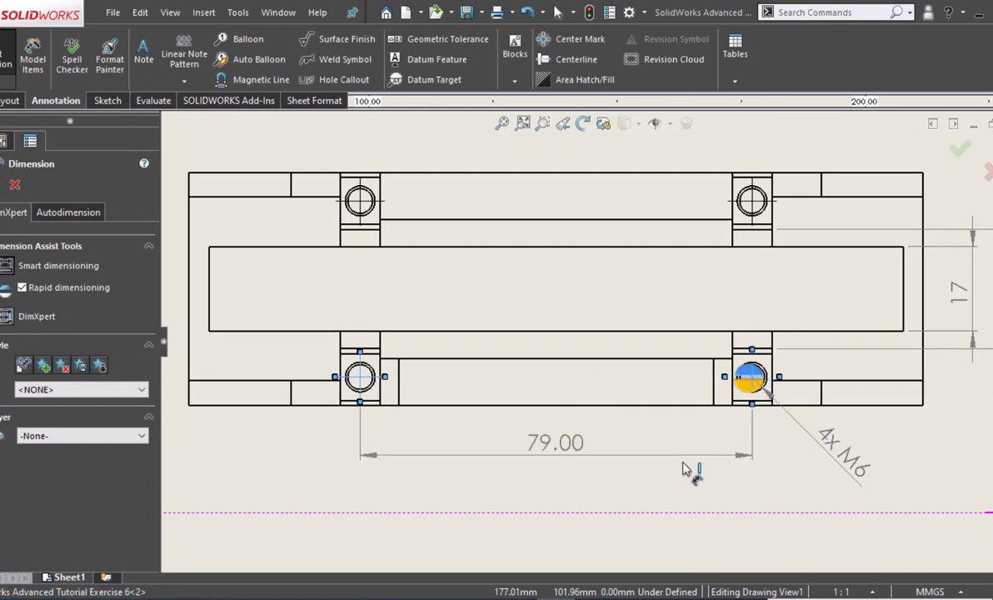
click(561, 460)
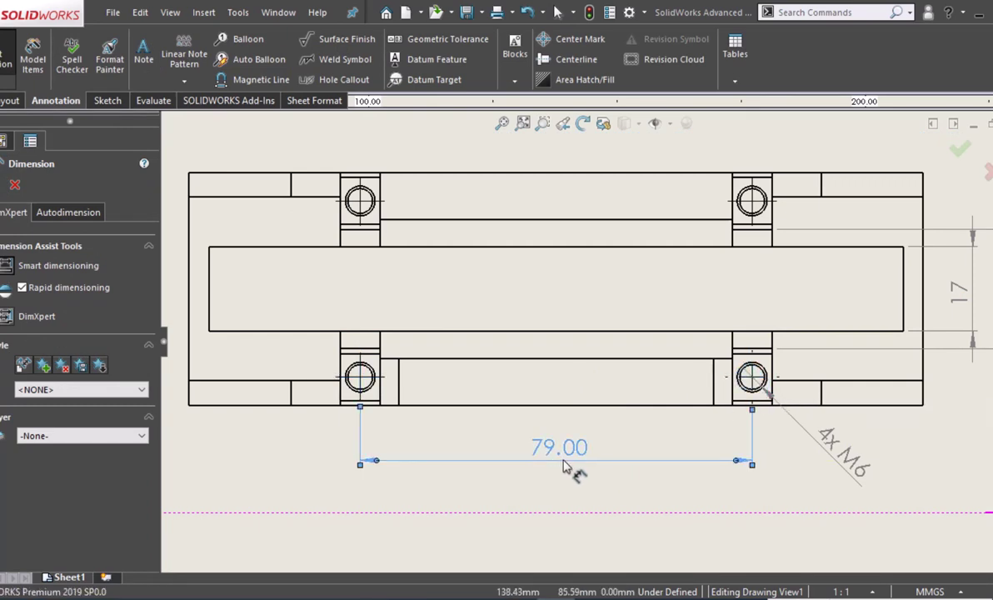
click(67, 455)
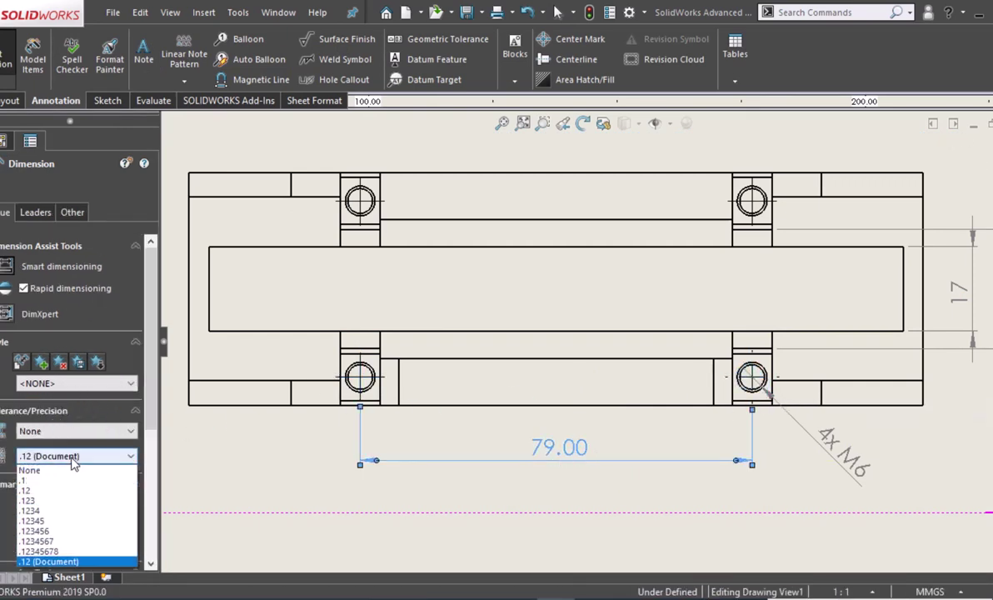
click(31, 470)
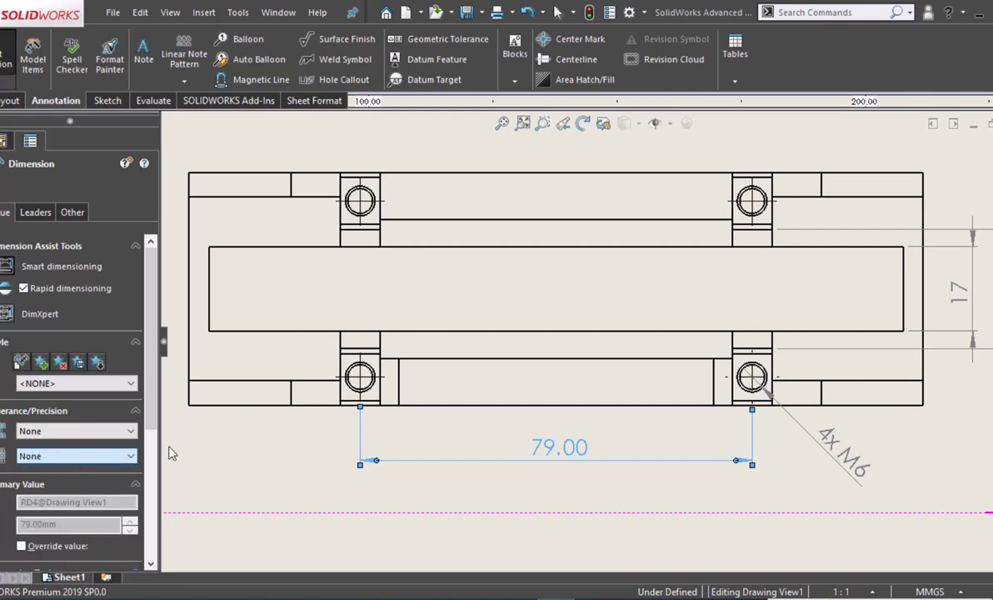
Add the 148 overall length dimension below the view, without decimals.
click(206, 406)
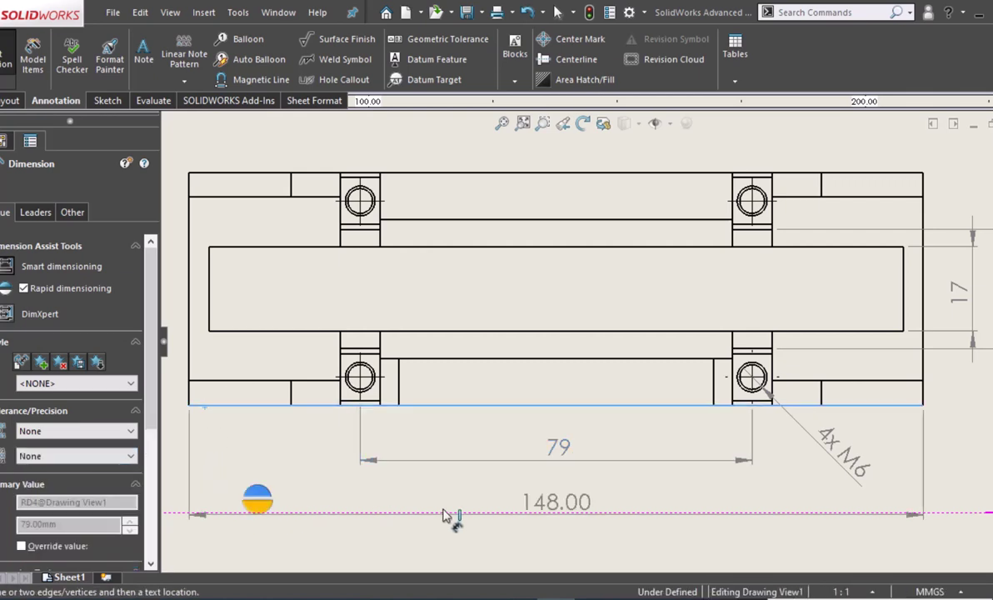
click(564, 518)
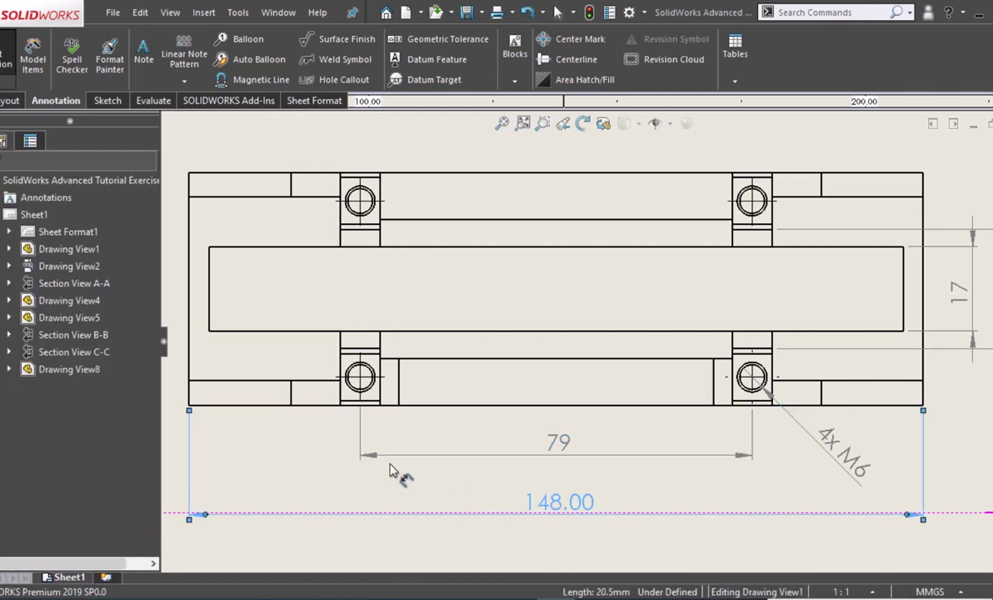
click(73, 456)
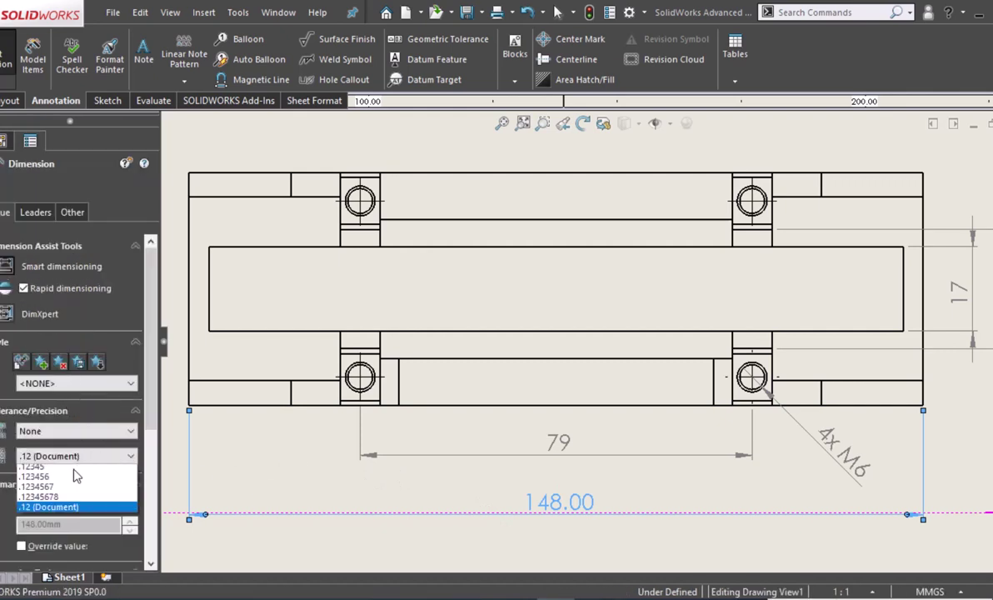
click(70, 472)
ctrl+middle_drag(327, 406, 568, 431)
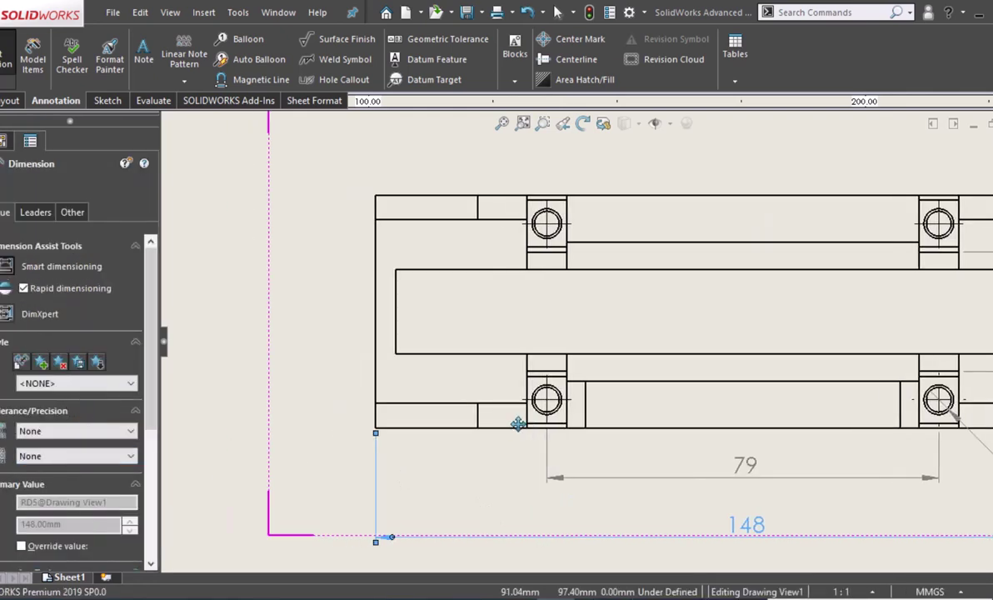
click(618, 242)
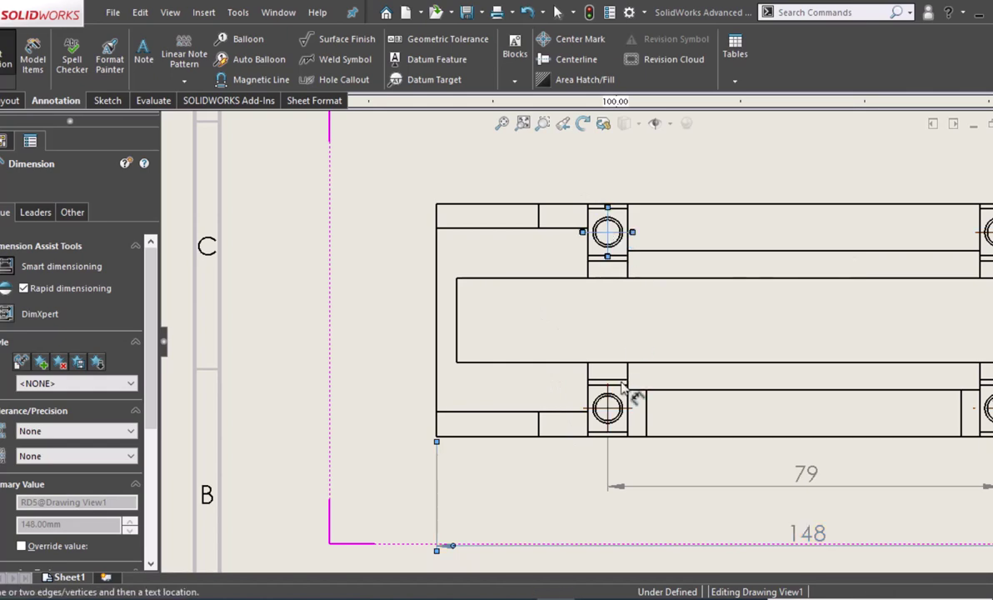
click(619, 417)
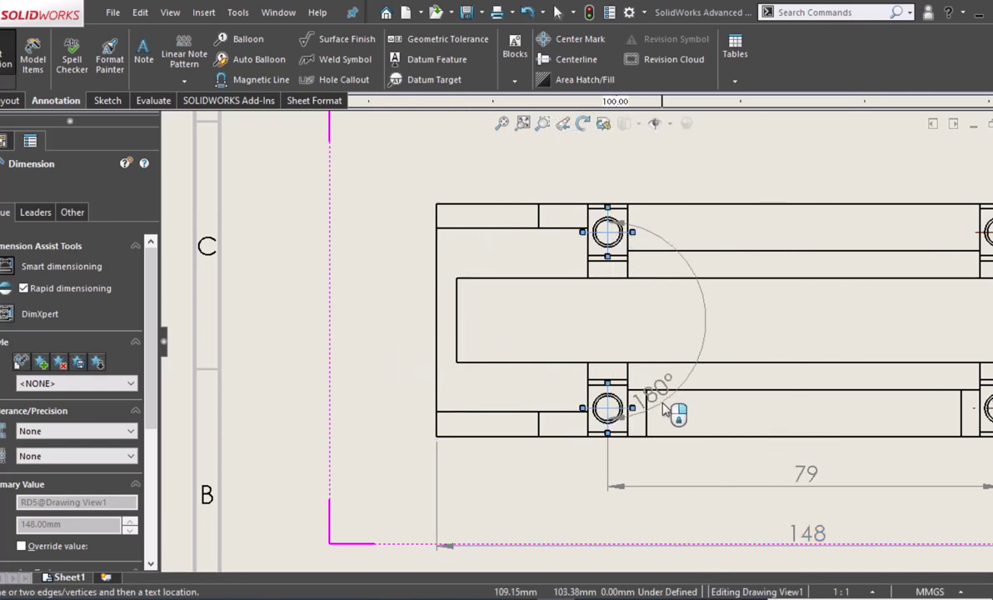
Dimension the 47 overall width of the top view and place it on the left.
key(Escape)
key(Escape)
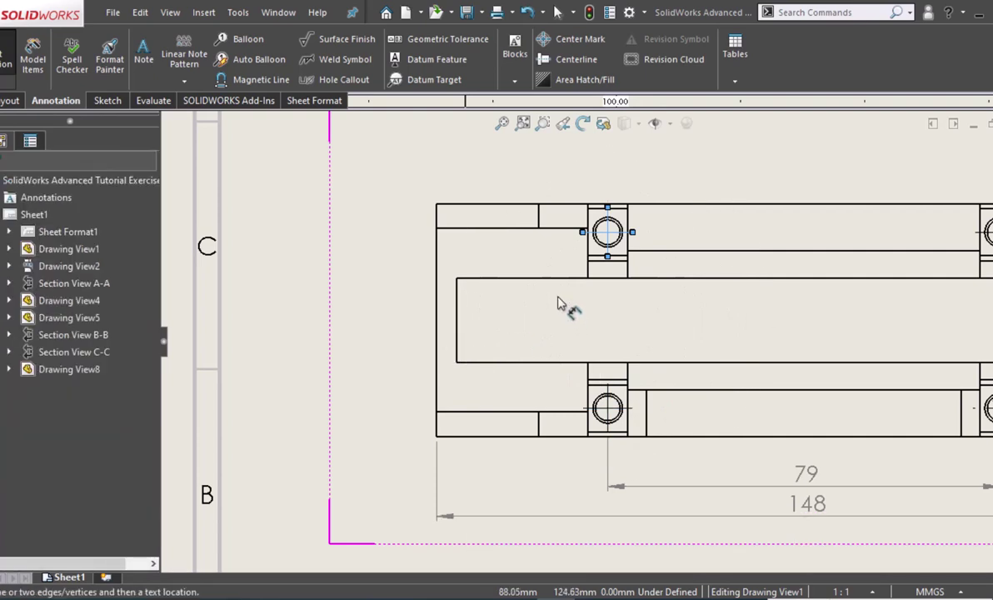
click(623, 244)
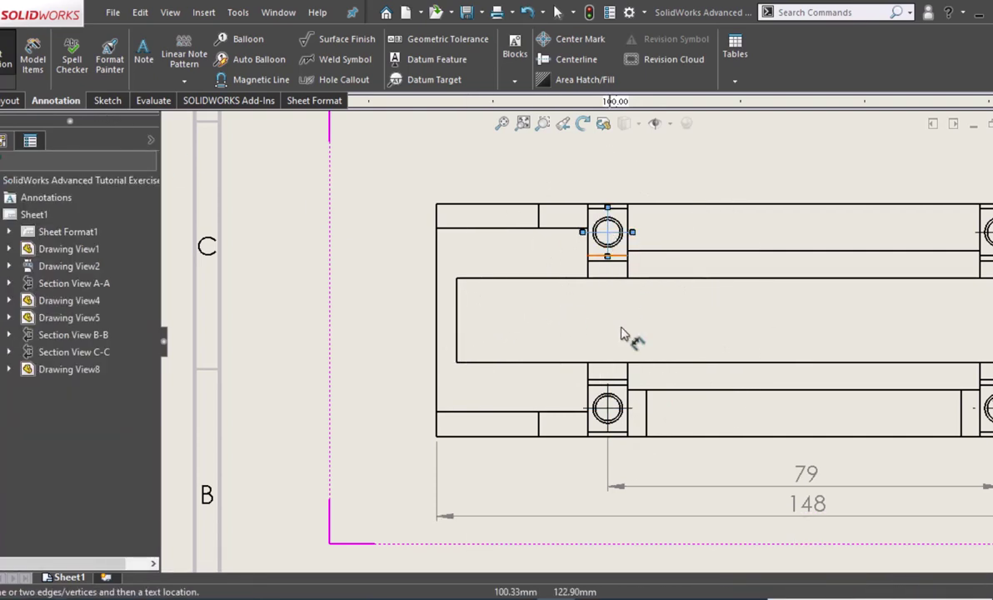
click(596, 399)
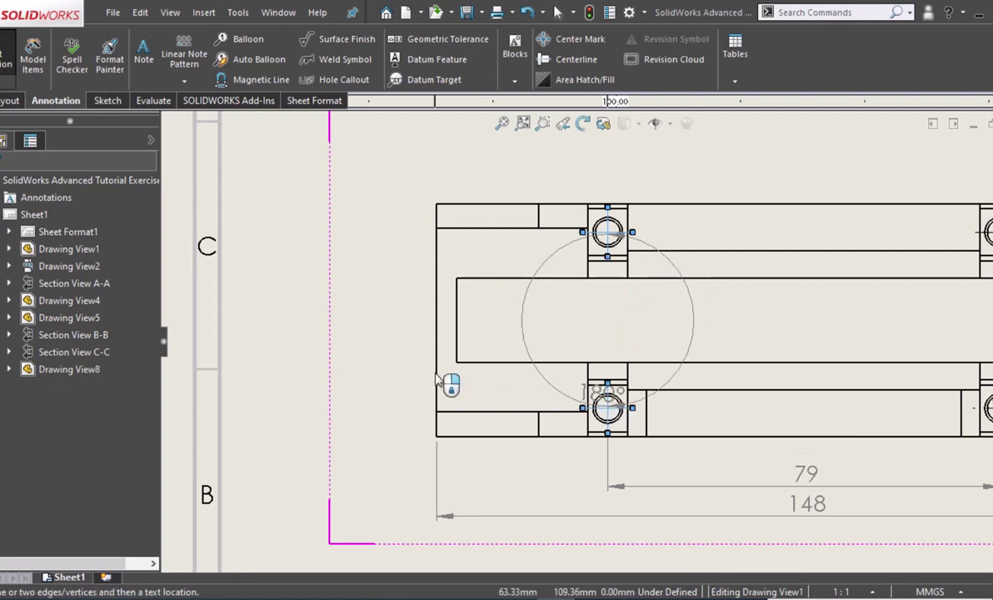
key(Escape)
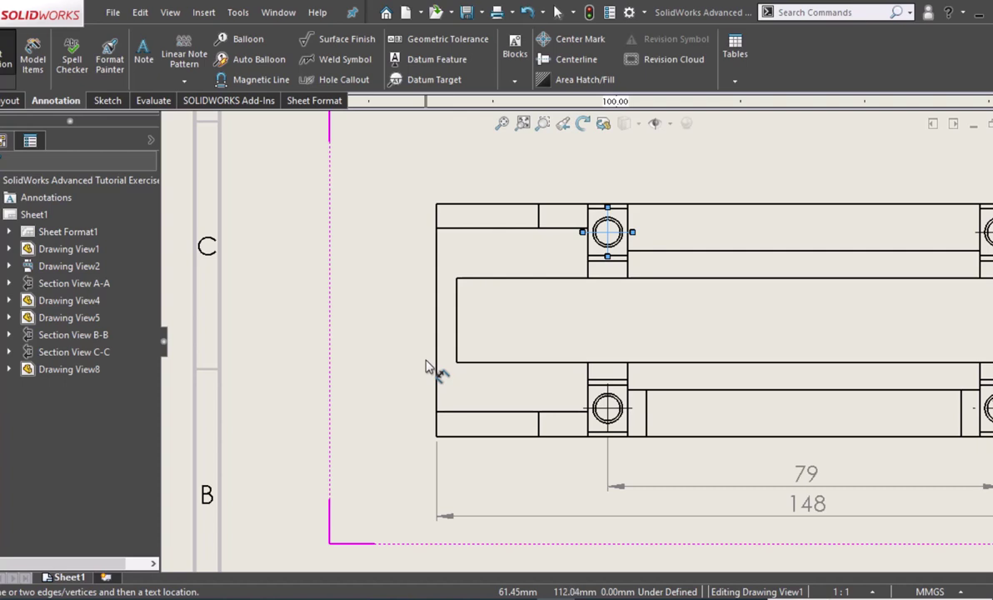
click(436, 355)
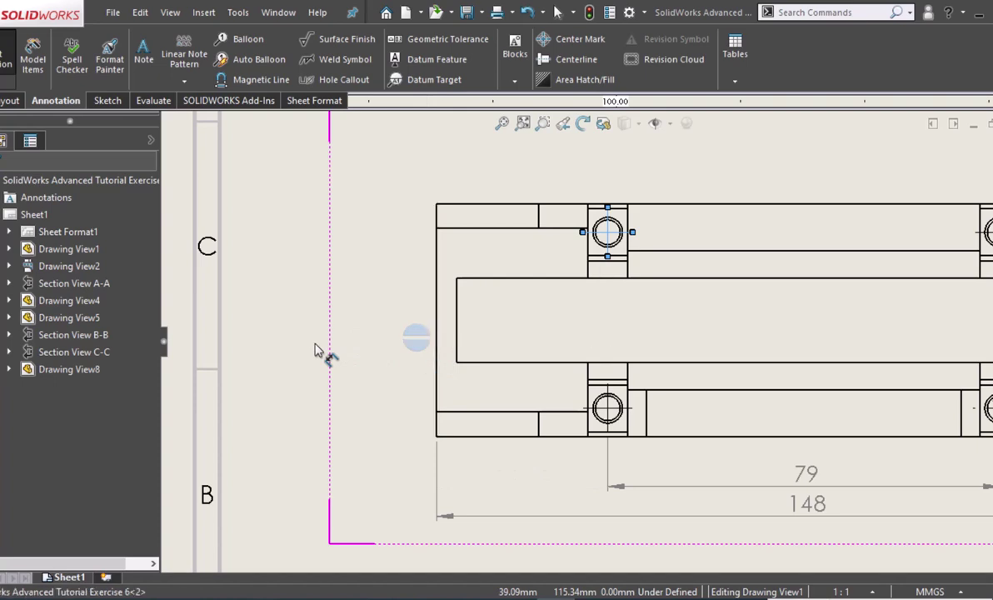
key(Escape)
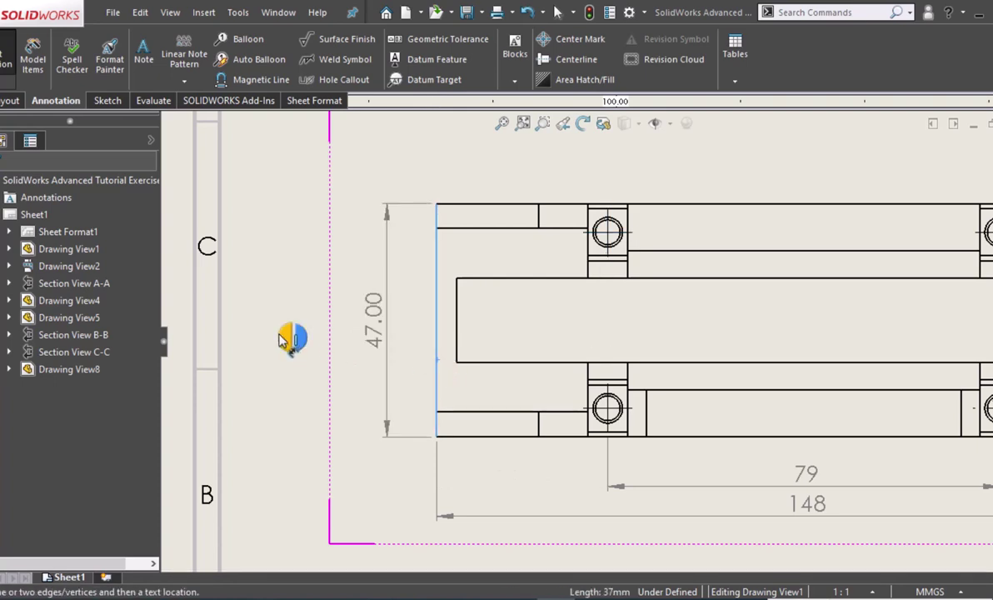
click(381, 347)
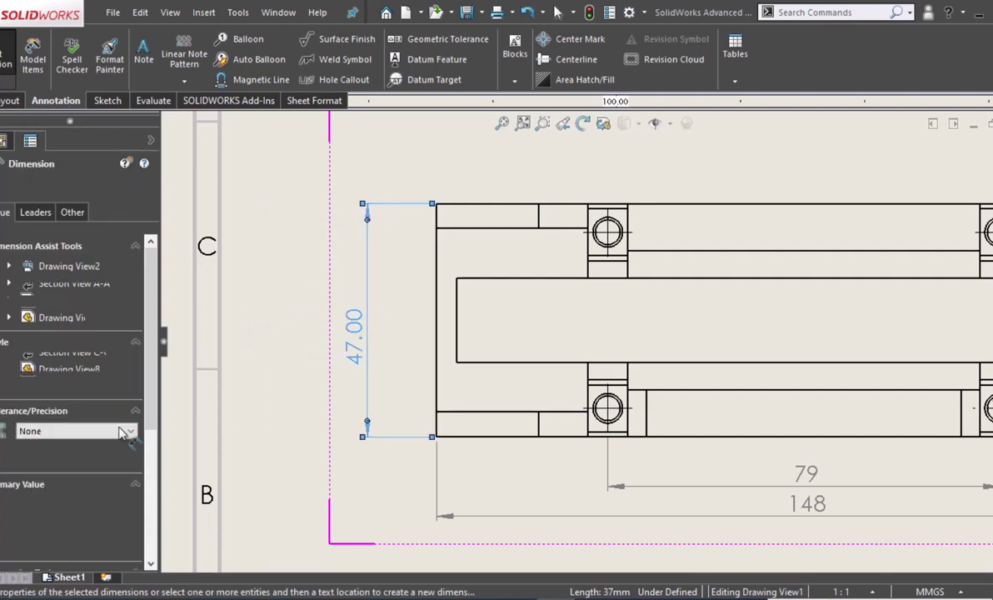
Show the 47 dimension without decimals and shift the view toward the left-hand holes.
click(92, 455)
click(94, 470)
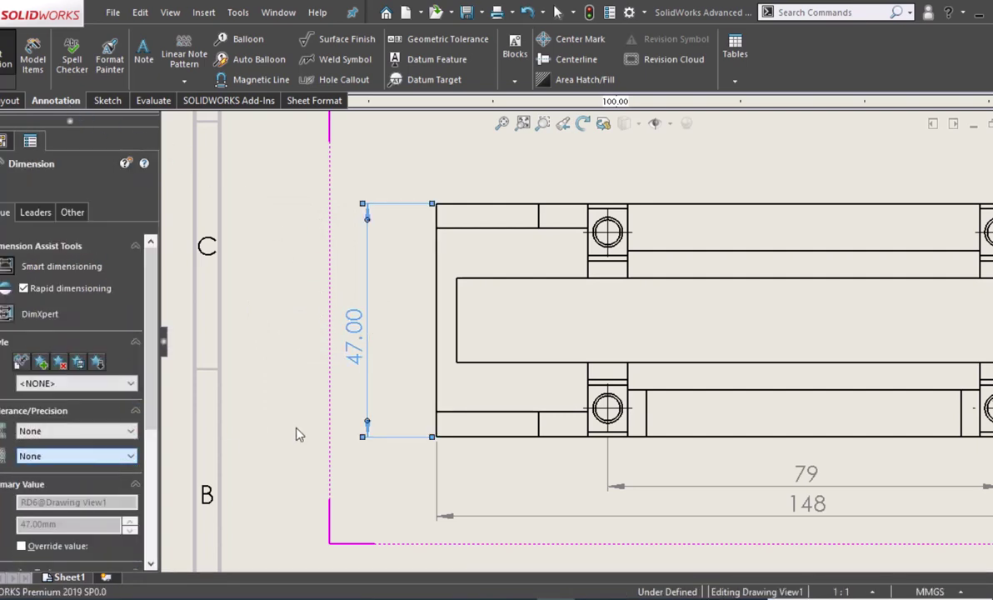
click(283, 395)
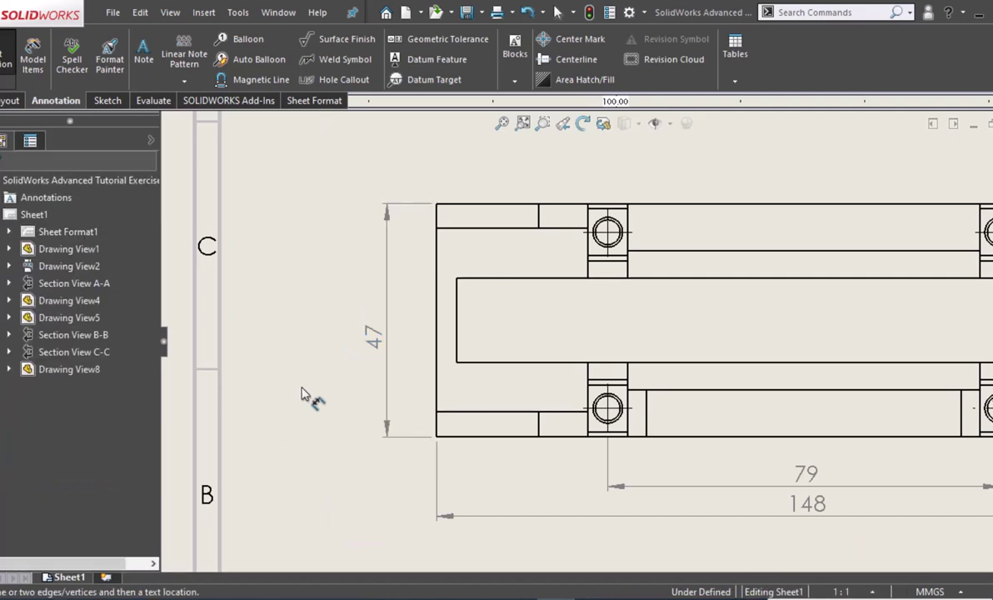
middle_drag(301, 394, 228, 377)
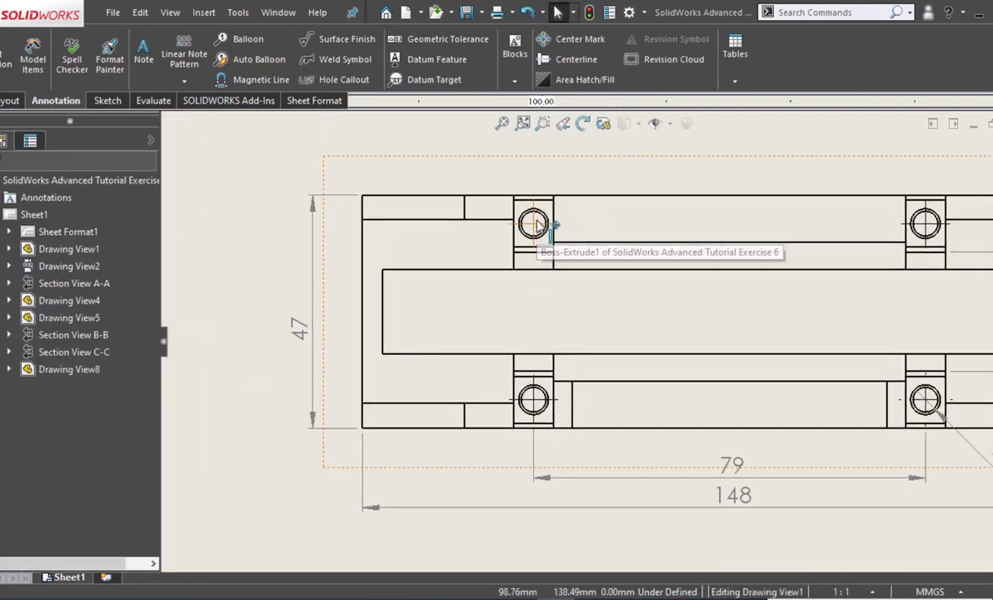
scroll(545, 229, down, 2)
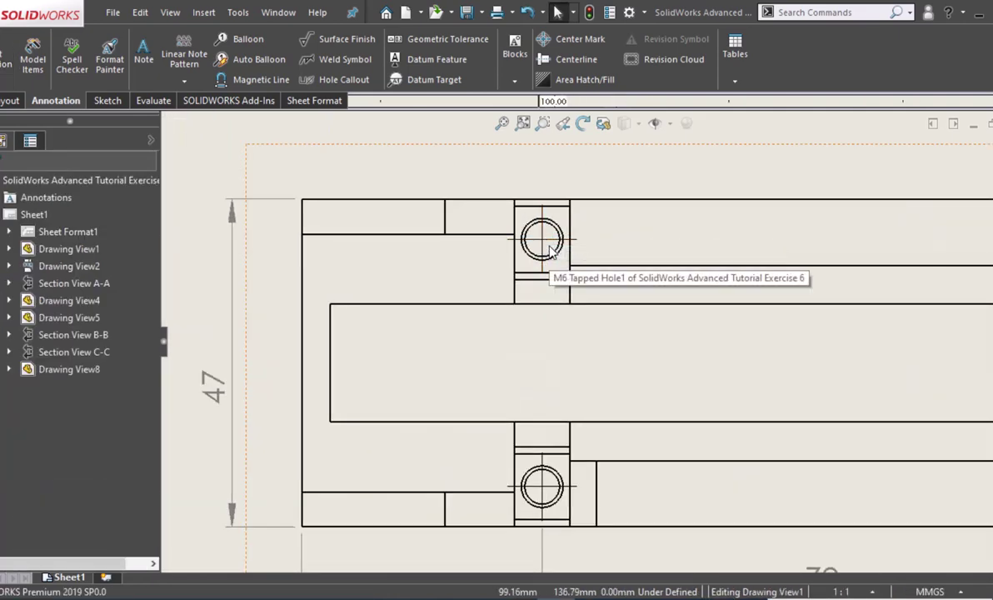
scroll(688, 307, down, 1)
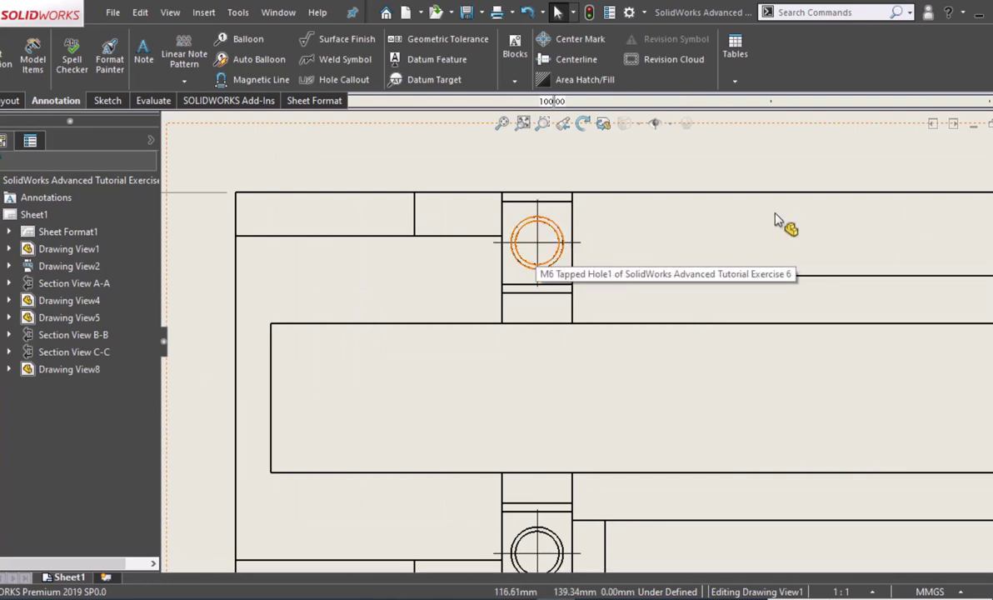
scroll(780, 222, up, 2)
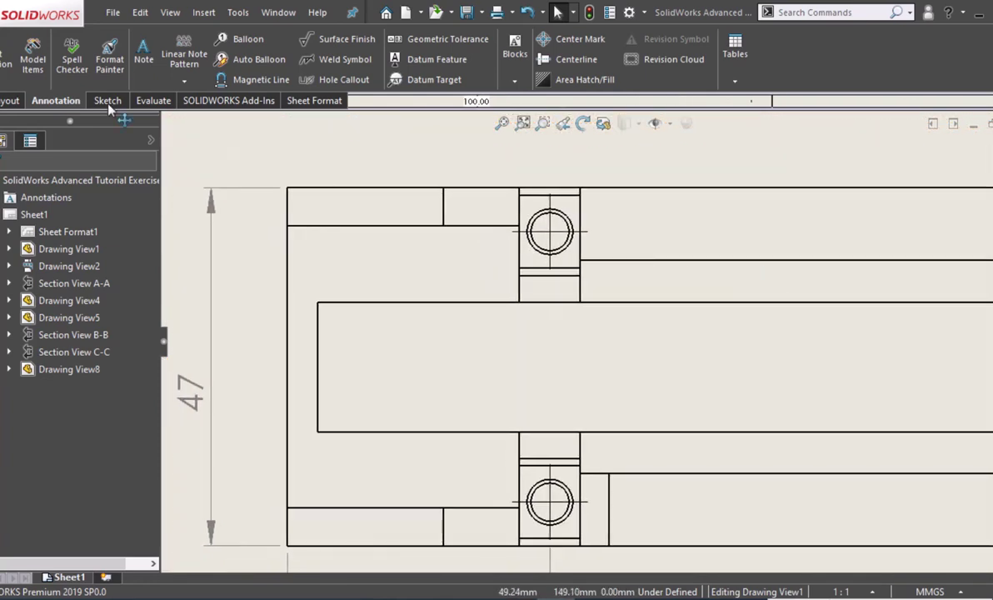
Add a 35.5 centre-to-centre dimension between the left holes, showing one decimal.
click(568, 217)
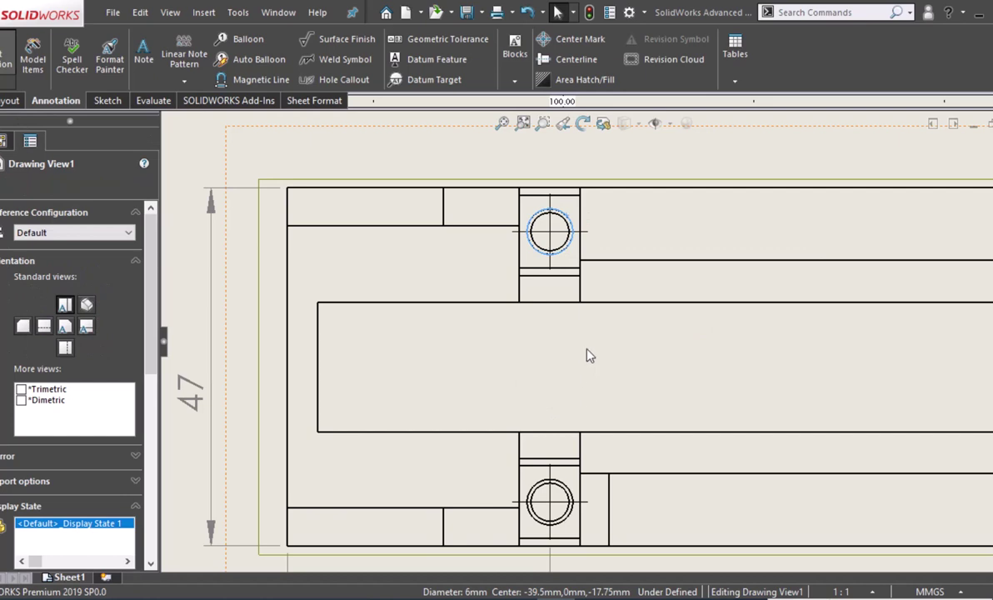
right_drag(587, 354, 603, 425)
click(572, 499)
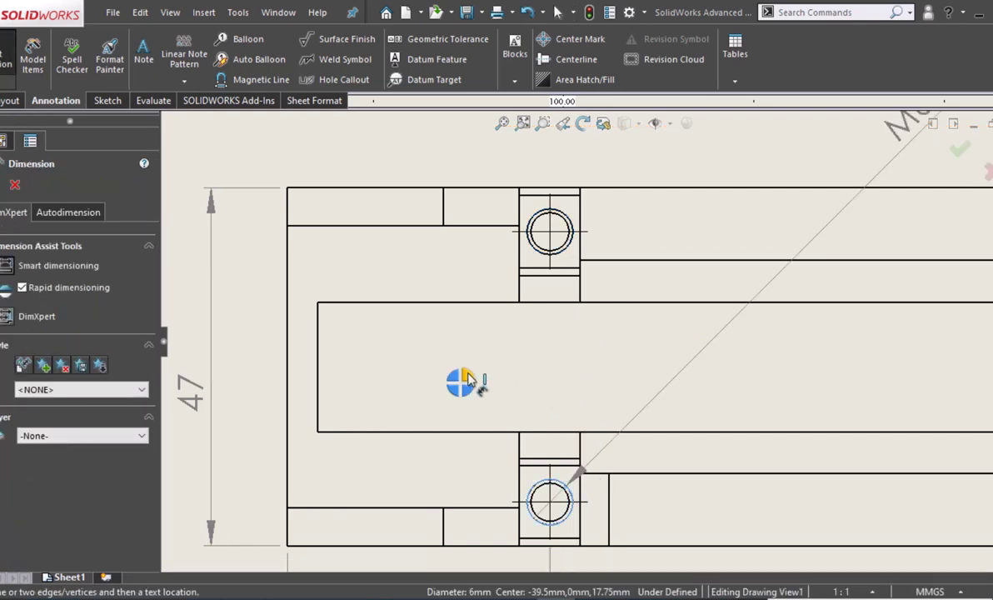
click(530, 227)
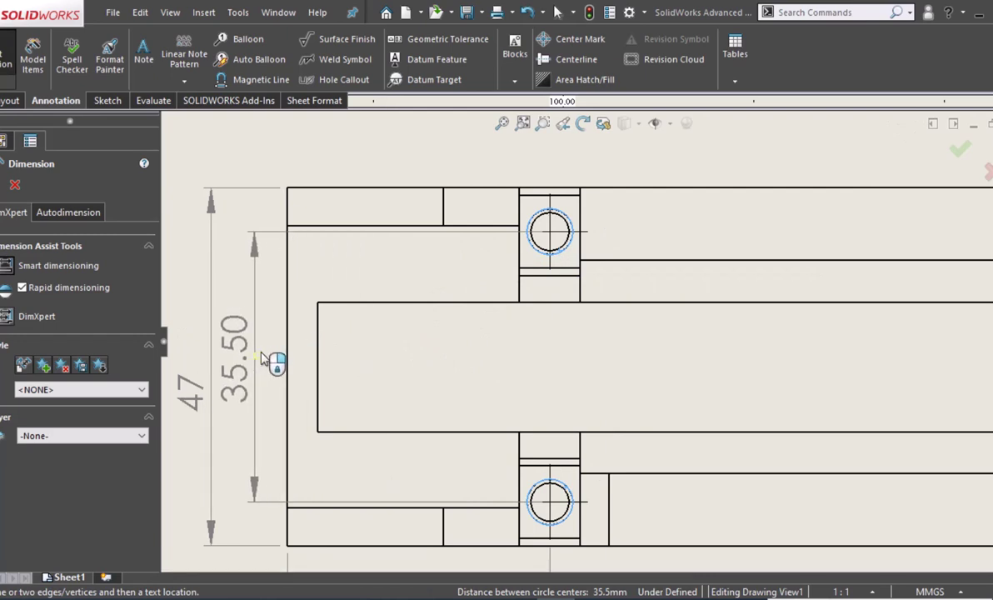
click(265, 360)
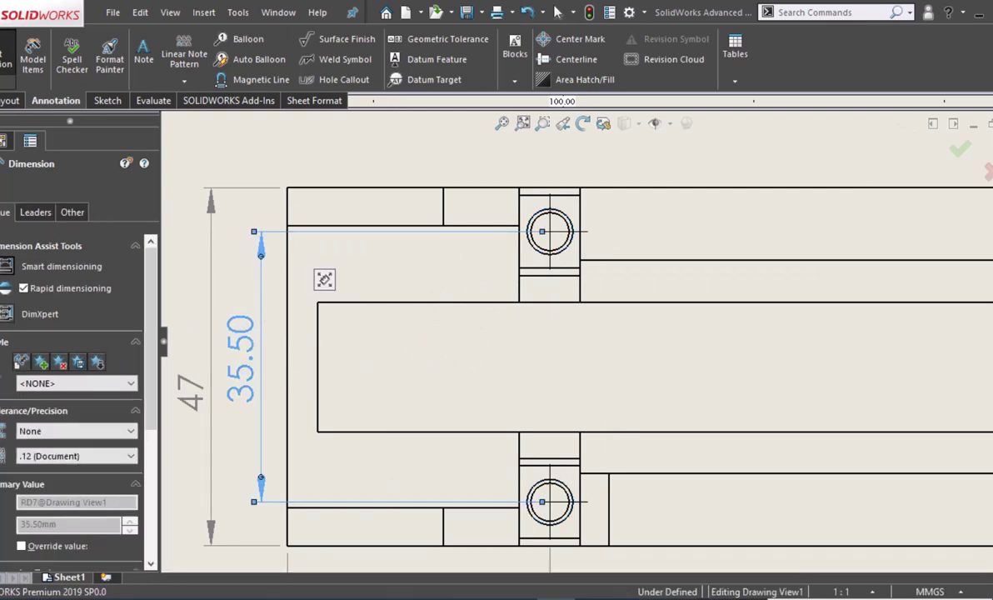
click(82, 456)
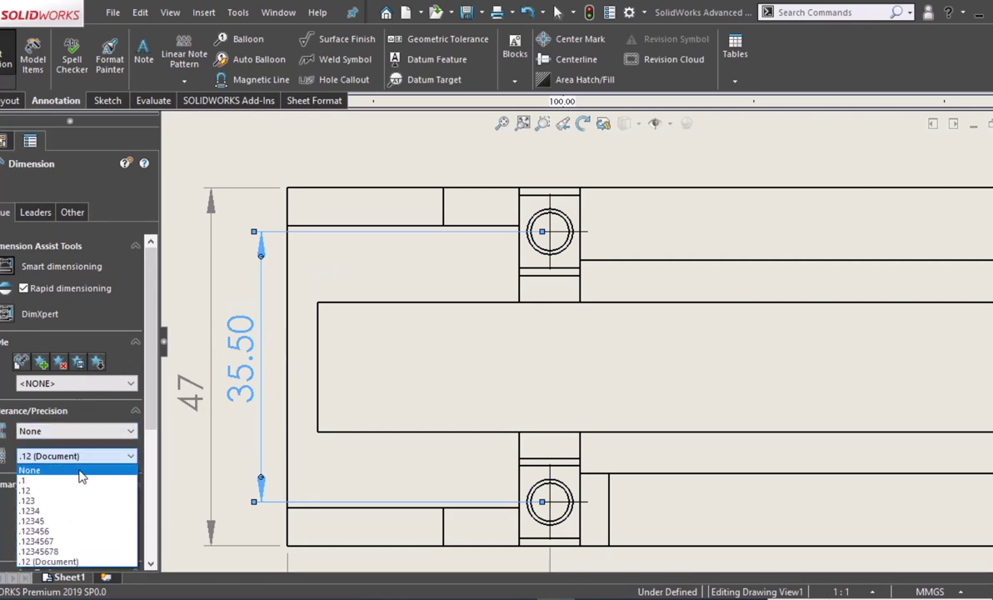
click(81, 481)
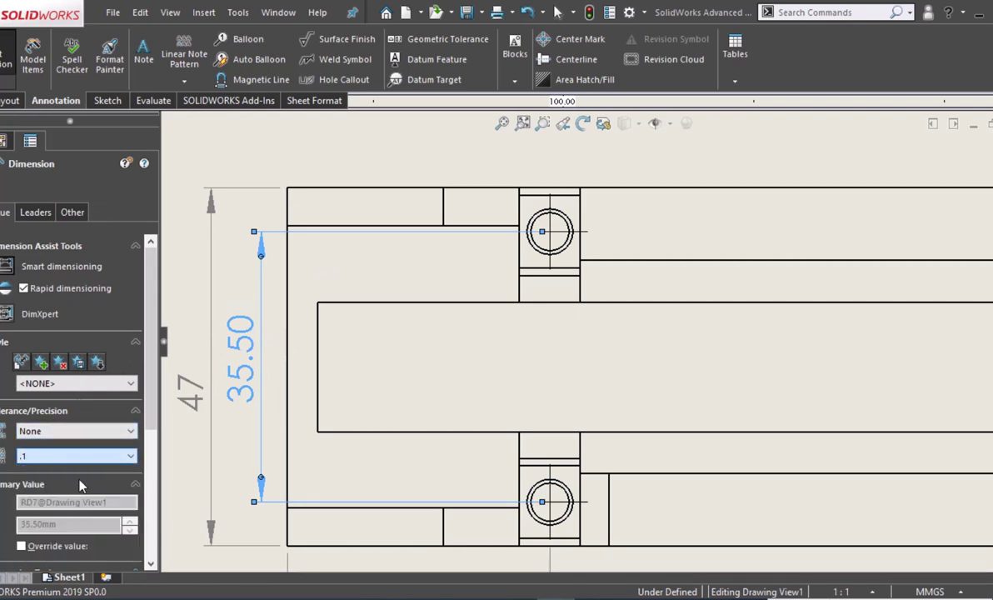
Reselect the 47 dimension, then bring the front view of the part into view.
click(189, 364)
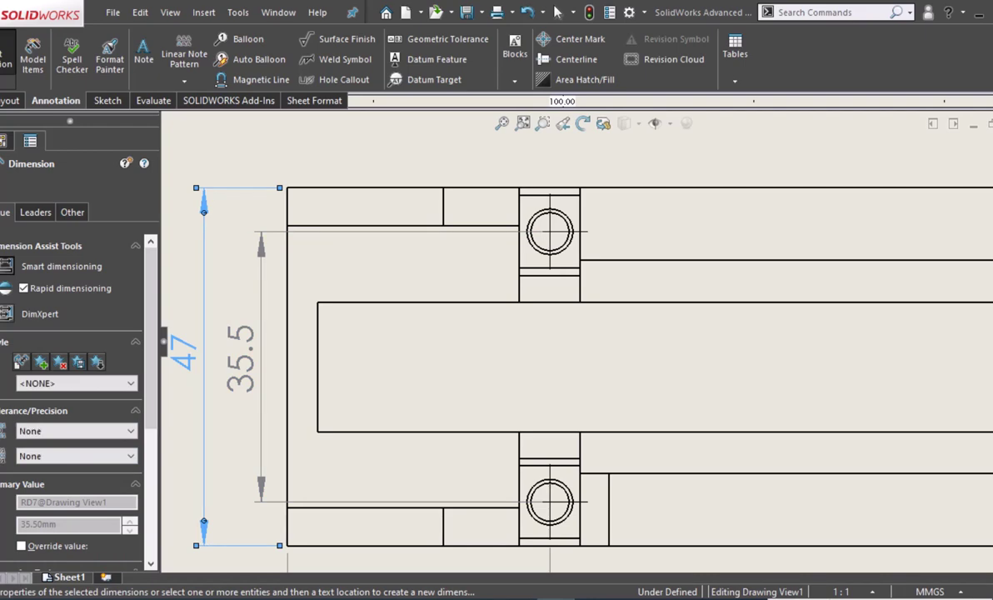
scroll(190, 400, up, 1)
scroll(194, 412, up, 2)
scroll(194, 412, up, 1)
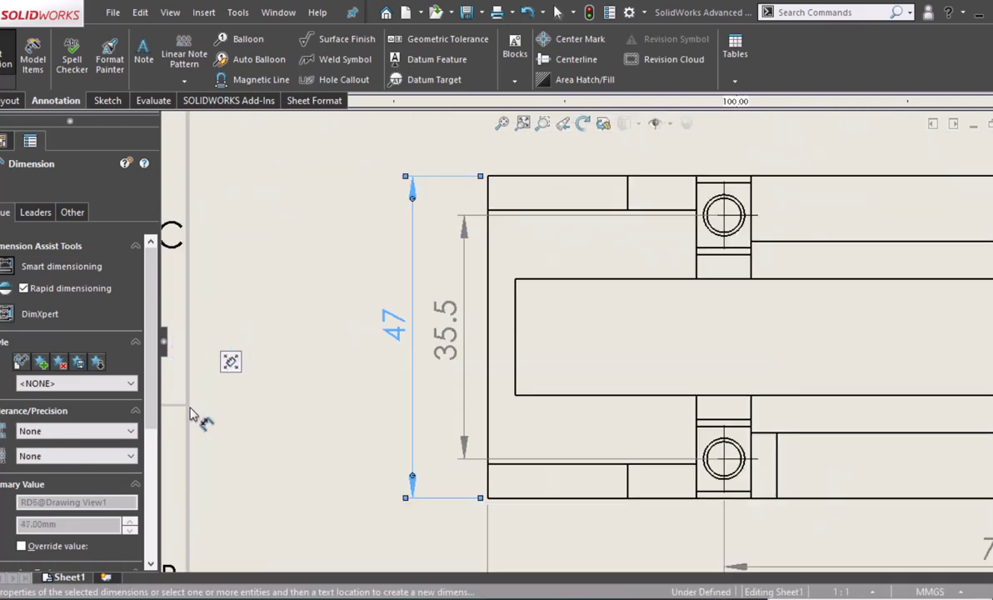
scroll(191, 414, up, 1)
scroll(190, 414, up, 3)
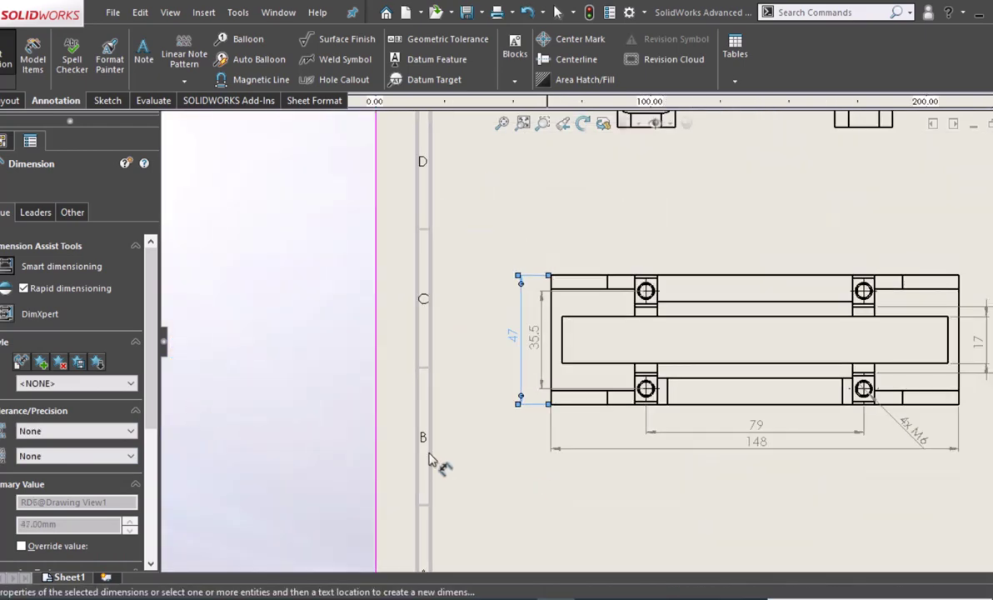
scroll(408, 400, down, 1)
key(Escape)
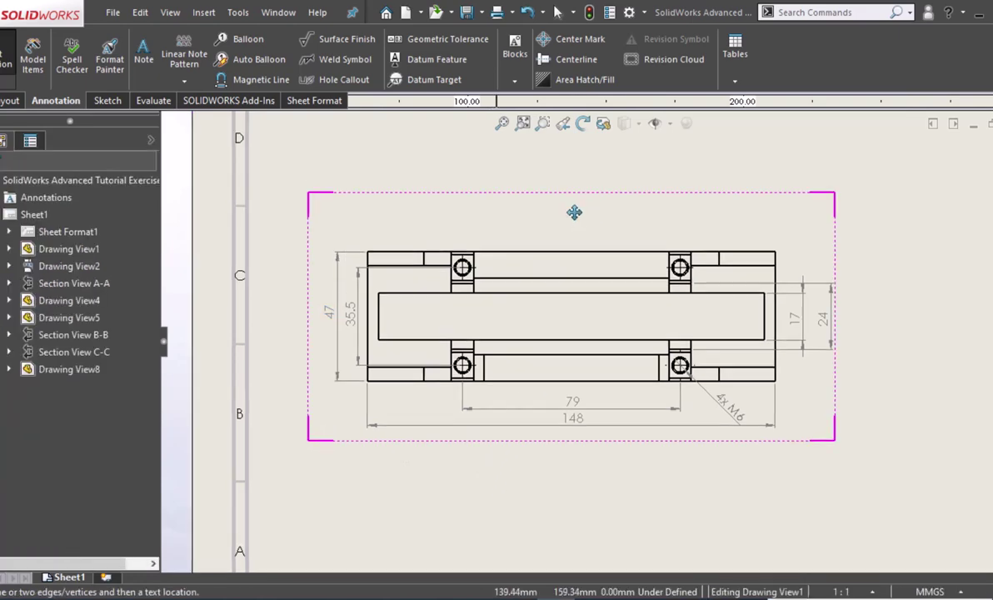
mouse_move(577, 210)
middle_down()
mouse_move(505, 413)
mouse_move(523, 405)
mouse_move(554, 423)
middle_up()
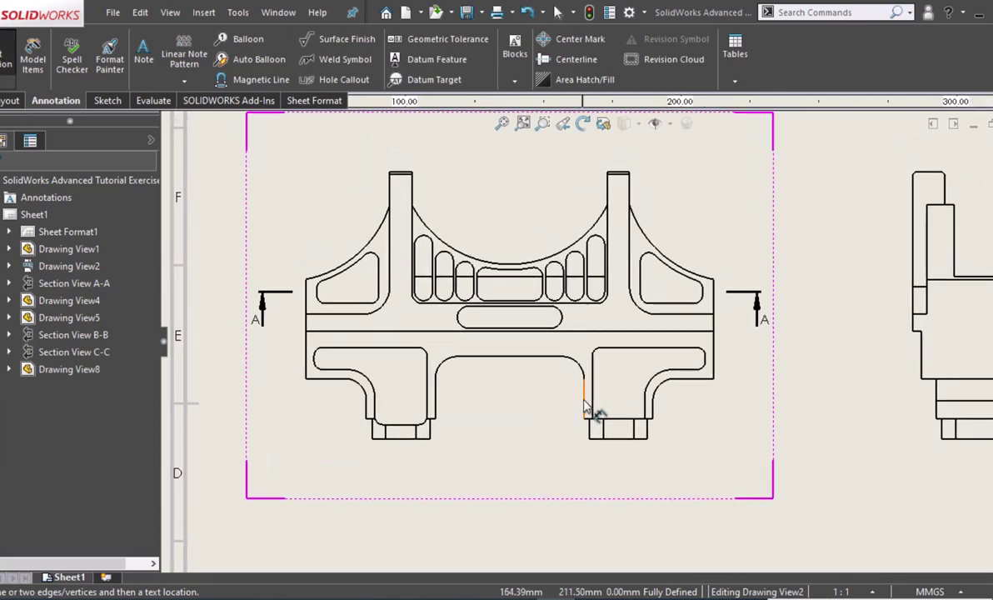
Dimension the 54.00 slot width and both R8.00 fillet radii in the front view.
click(584, 406)
click(447, 408)
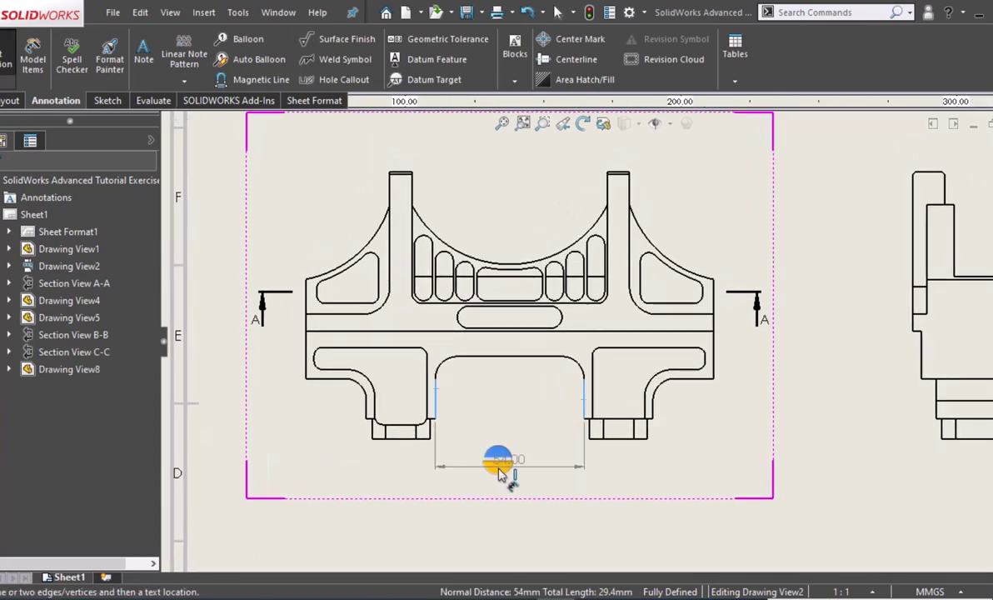
click(498, 471)
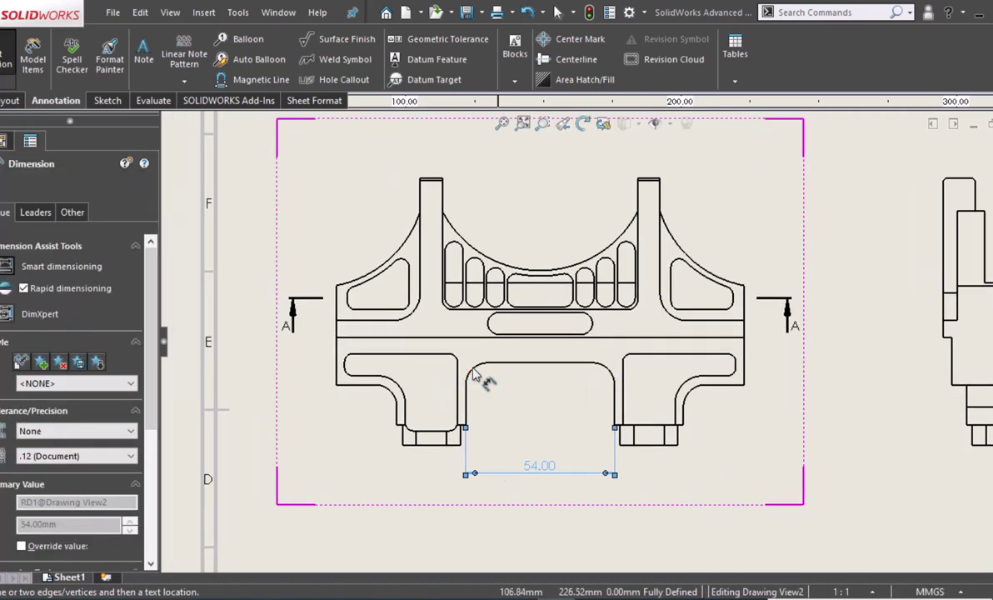
click(475, 374)
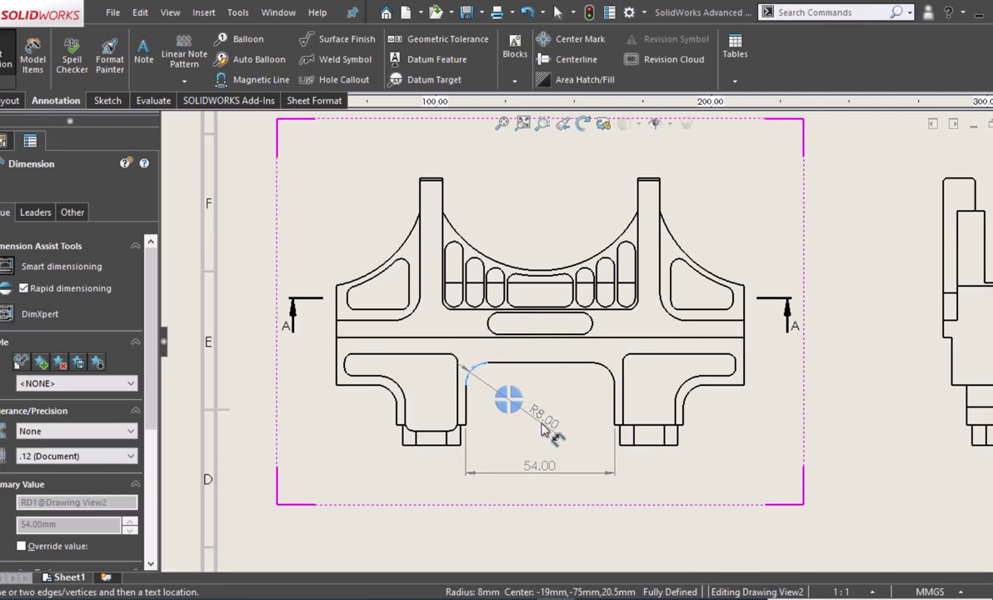
click(541, 429)
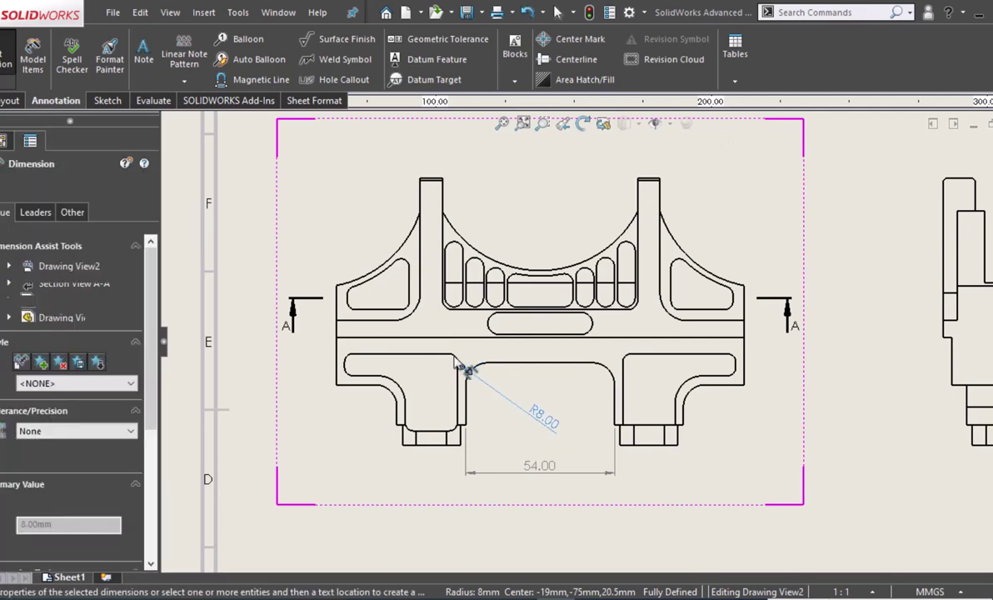
scroll(421, 399, down, 2)
scroll(422, 401, down, 1)
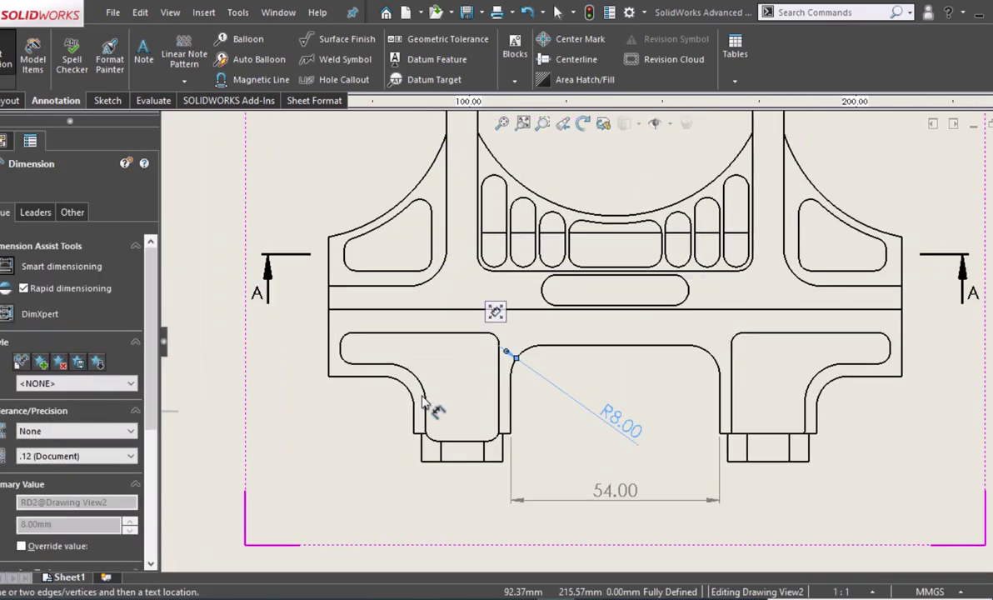
scroll(466, 405, down, 1)
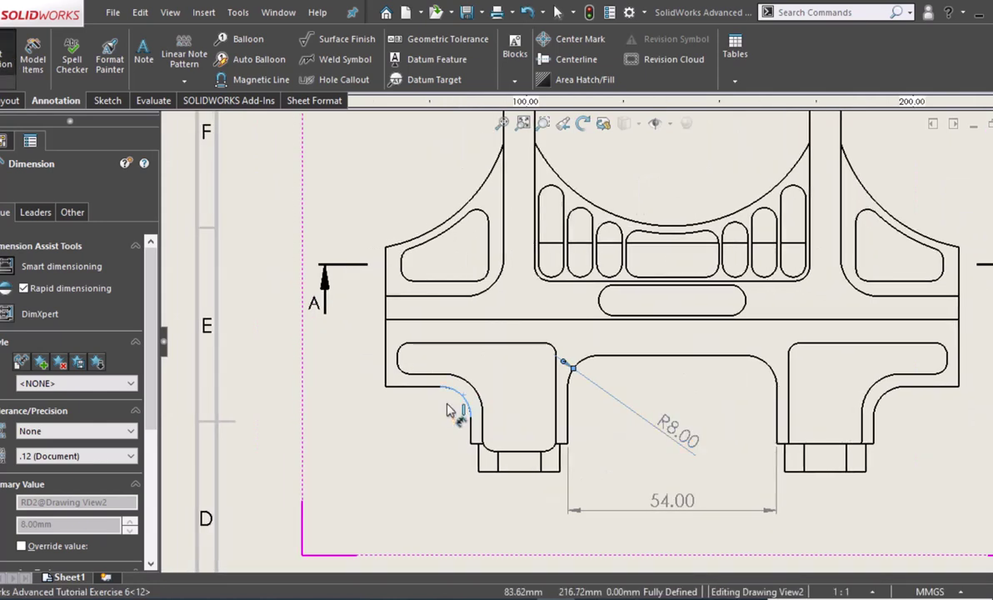
click(448, 408)
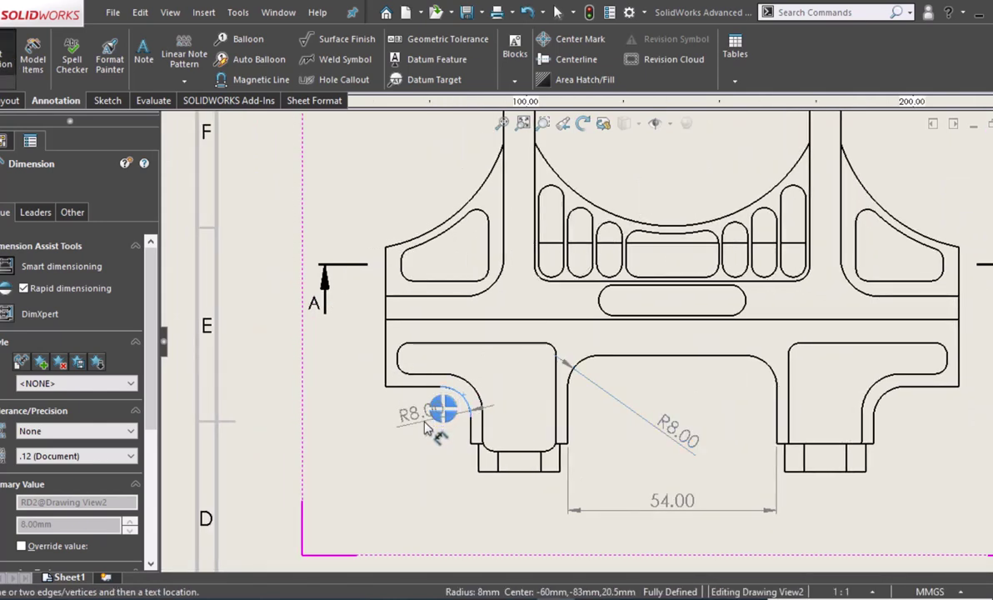
click(423, 427)
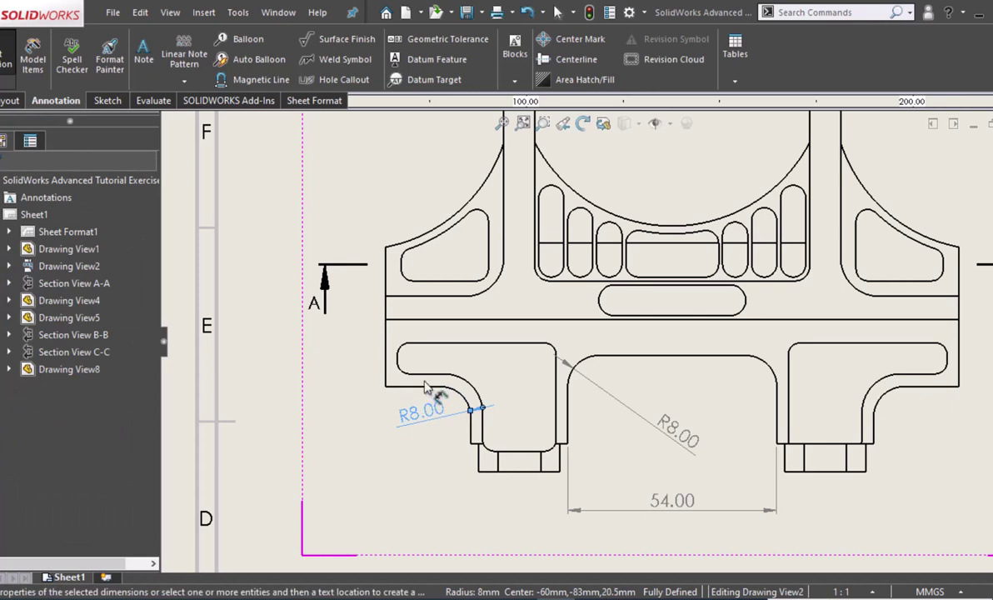
Add the 8.00 and 28.00 vertical dimensions on the left slot.
click(434, 400)
click(426, 342)
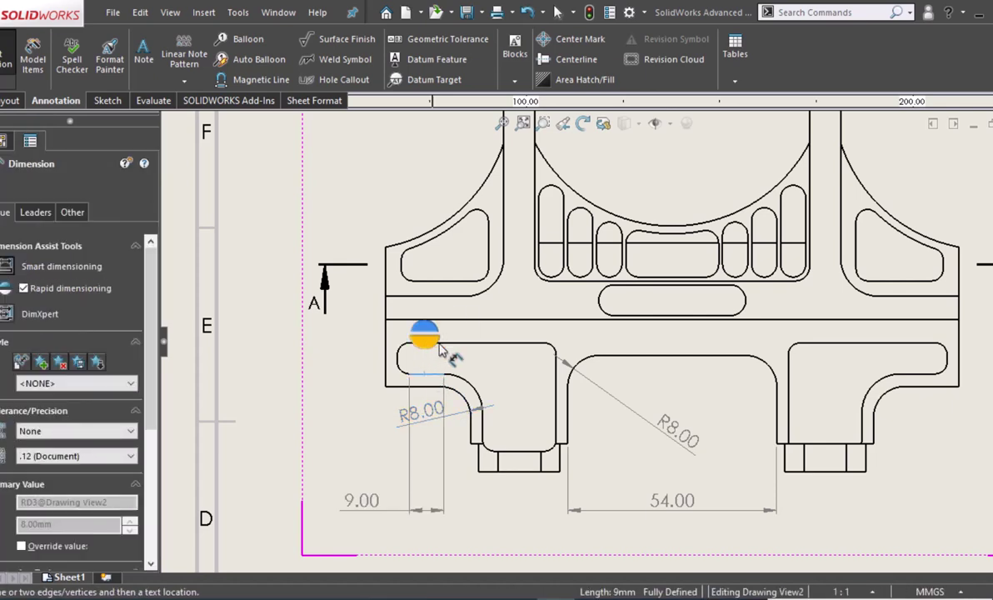
click(369, 366)
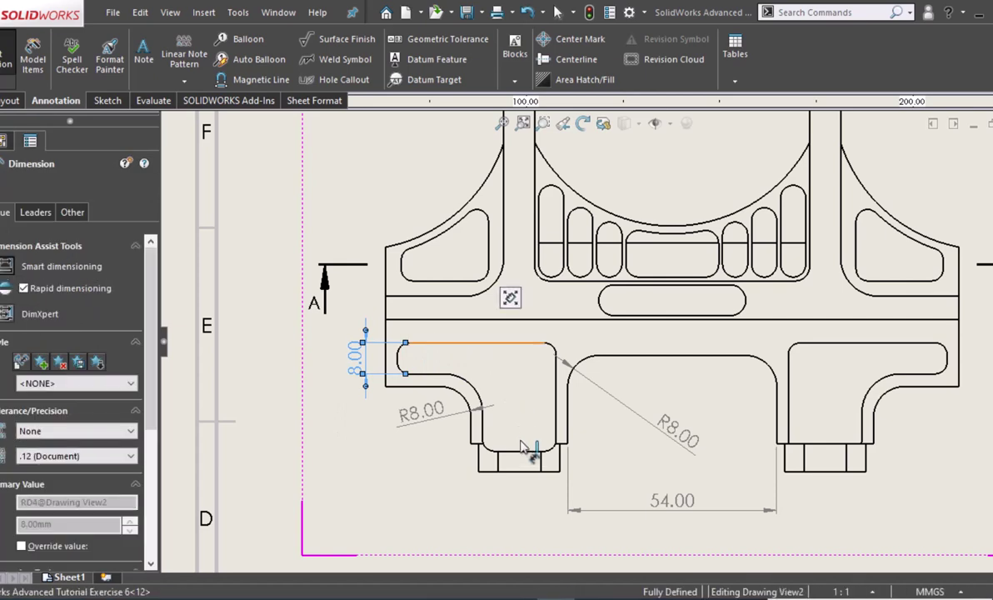
click(499, 342)
click(525, 451)
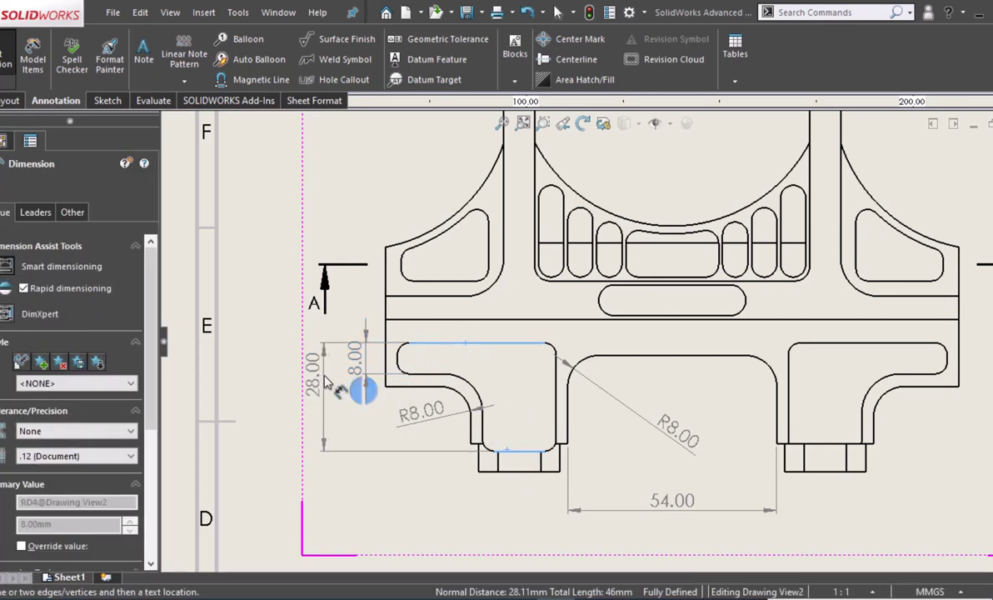
click(327, 382)
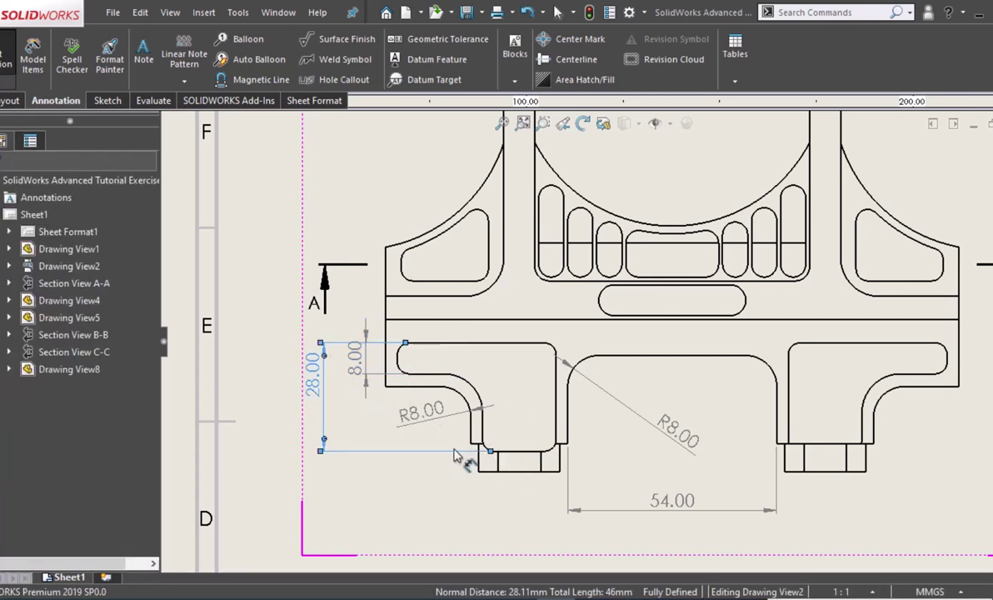
key(ctrl+Left)
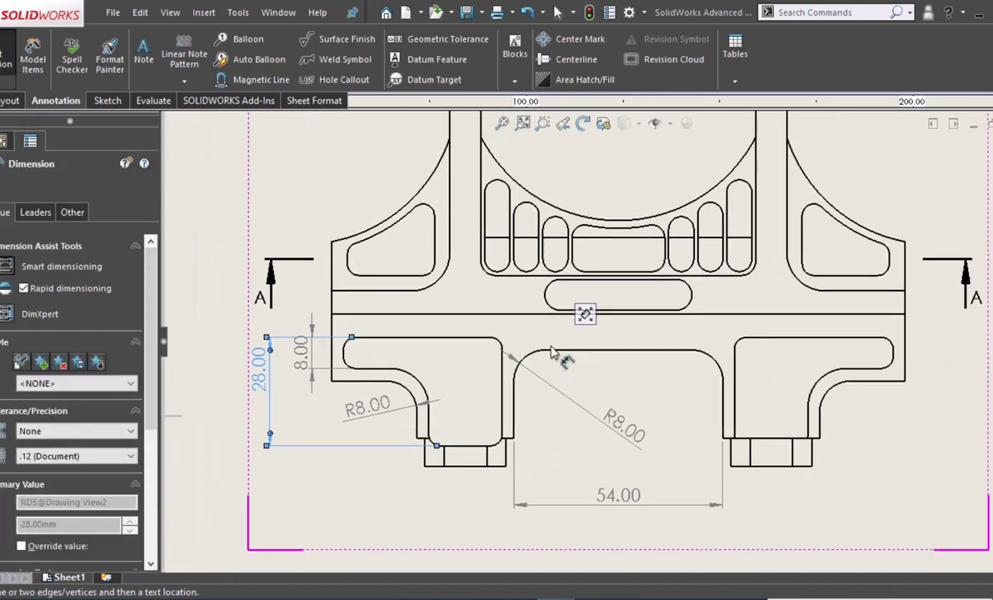
click(506, 344)
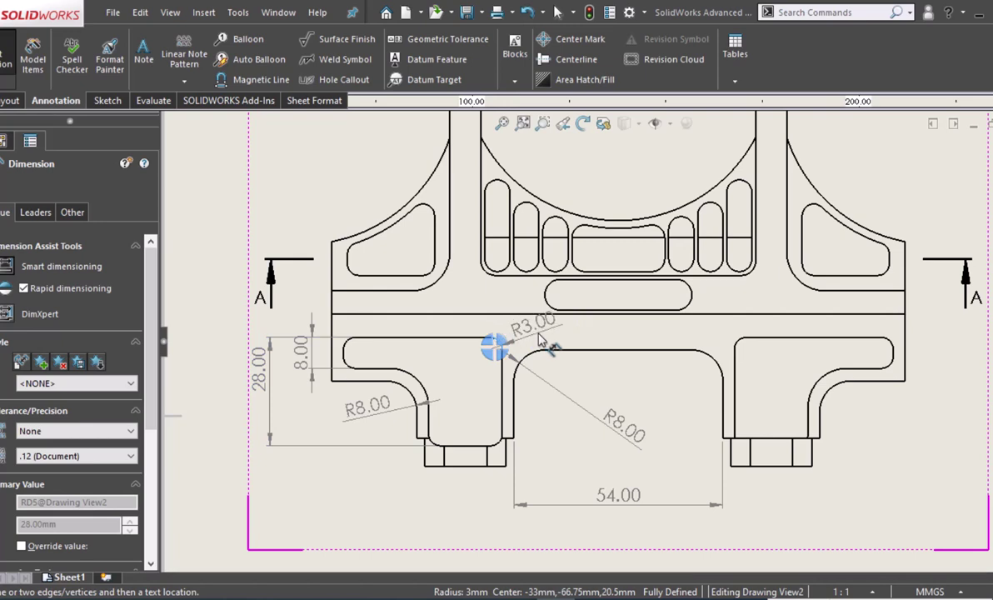
Place the small fillet radius as R3 without decimals, prefixed 8x.
click(540, 342)
key(Escape)
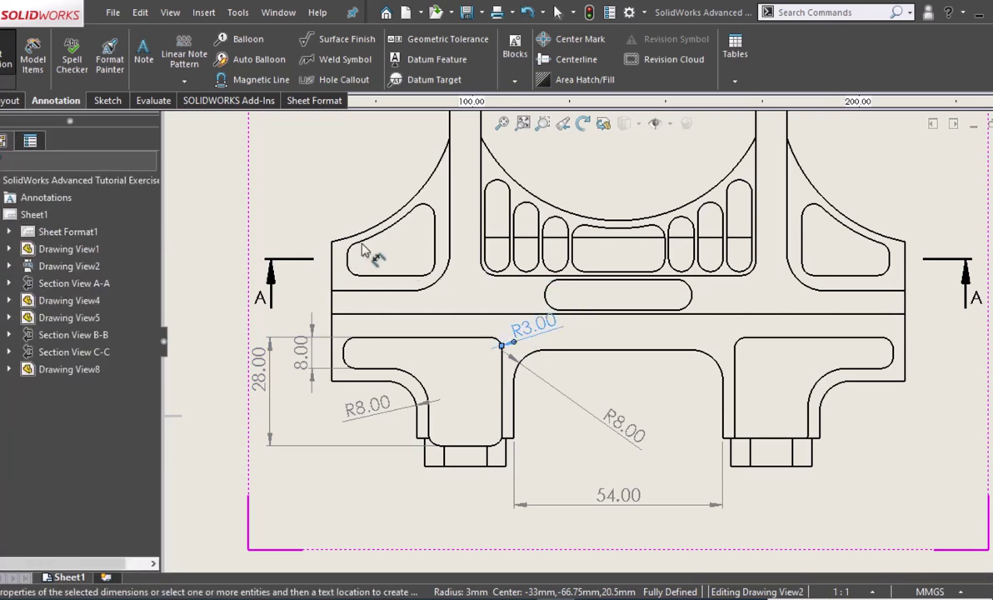
click(71, 460)
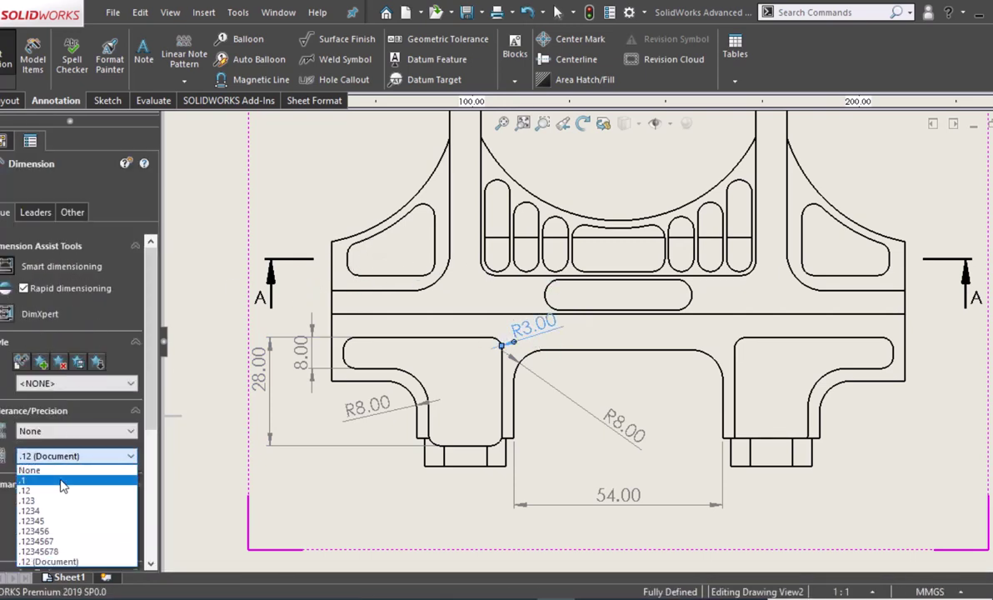
click(60, 476)
drag(151, 402, 151, 503)
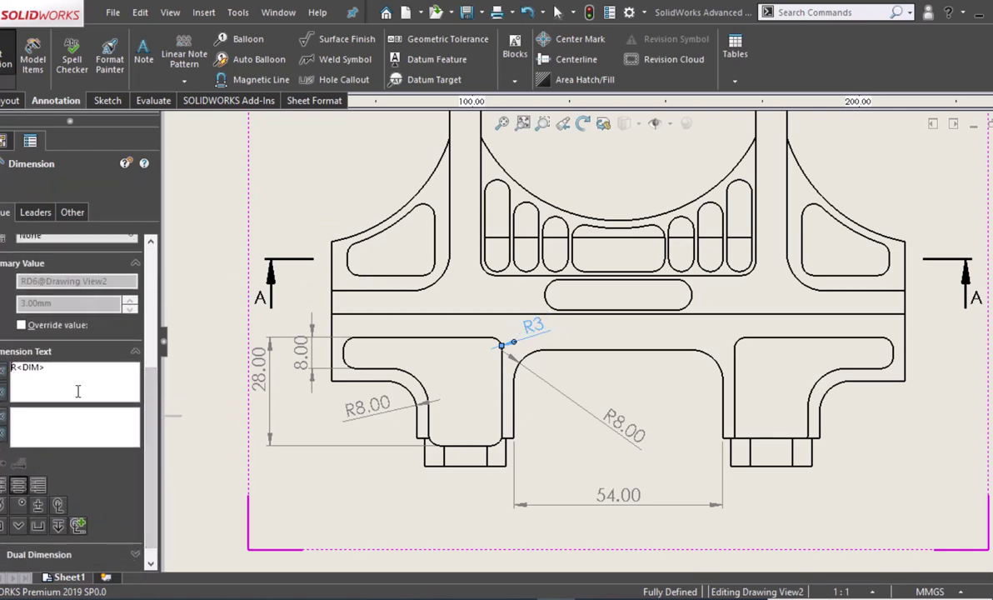
text(8)
text(x)
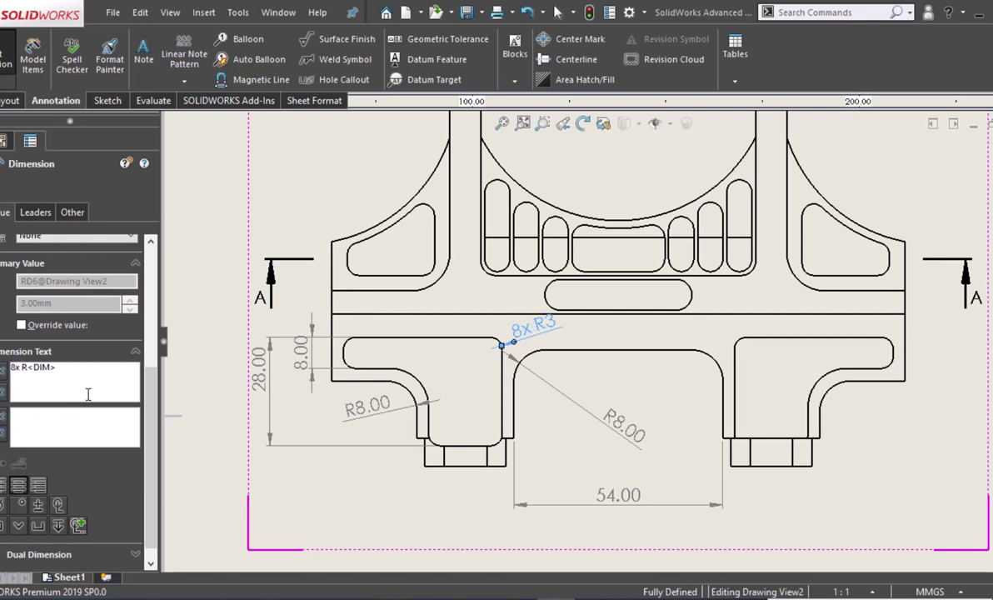
Make the R8 radius read 2x R8 without decimals.
click(625, 425)
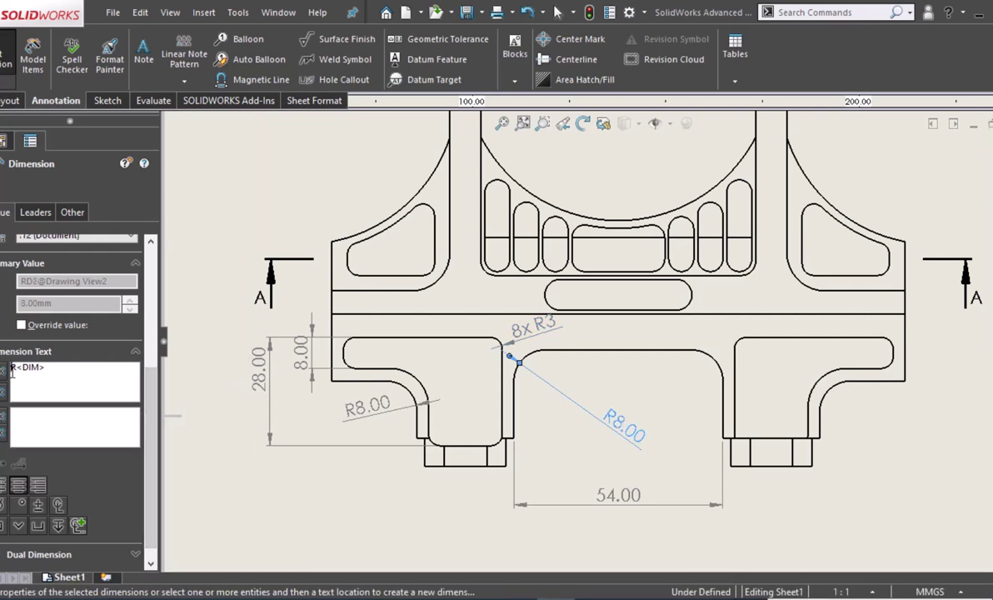
text(2x)
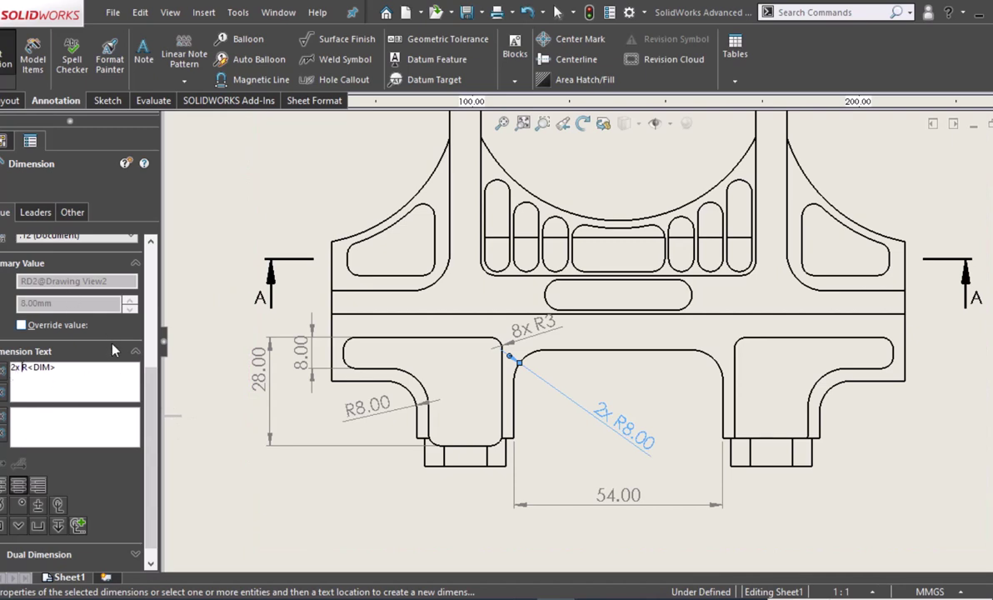
scroll(150, 413, up, 1)
click(78, 261)
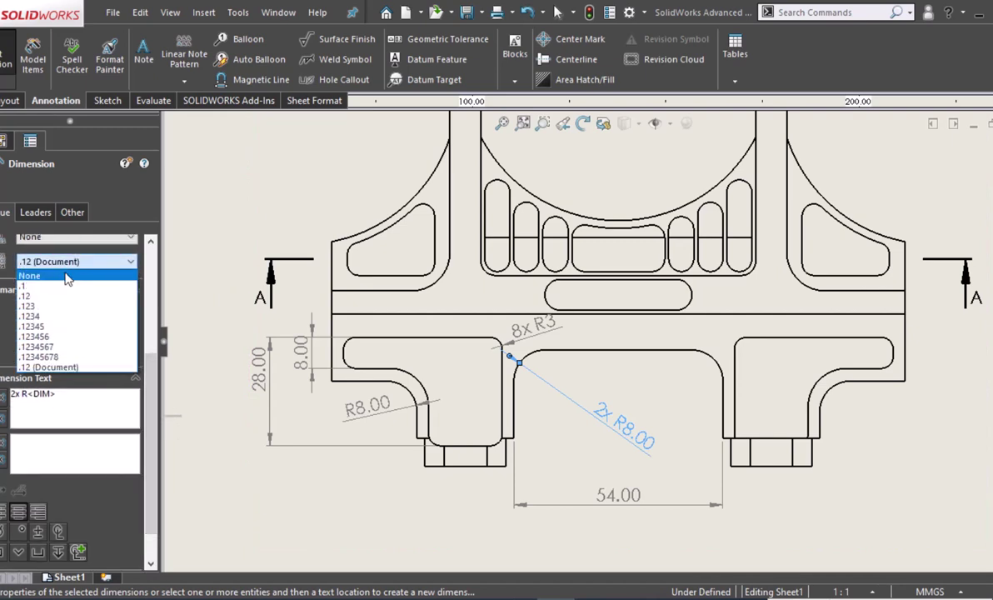
click(65, 275)
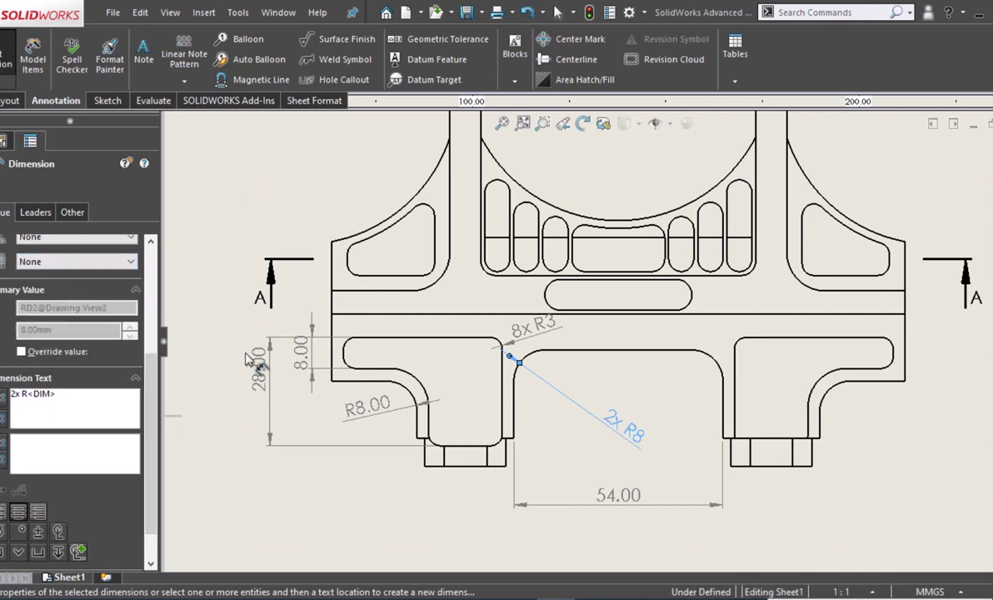
Show 54 without decimals and make the lower-left radius read 2x R8.
click(607, 502)
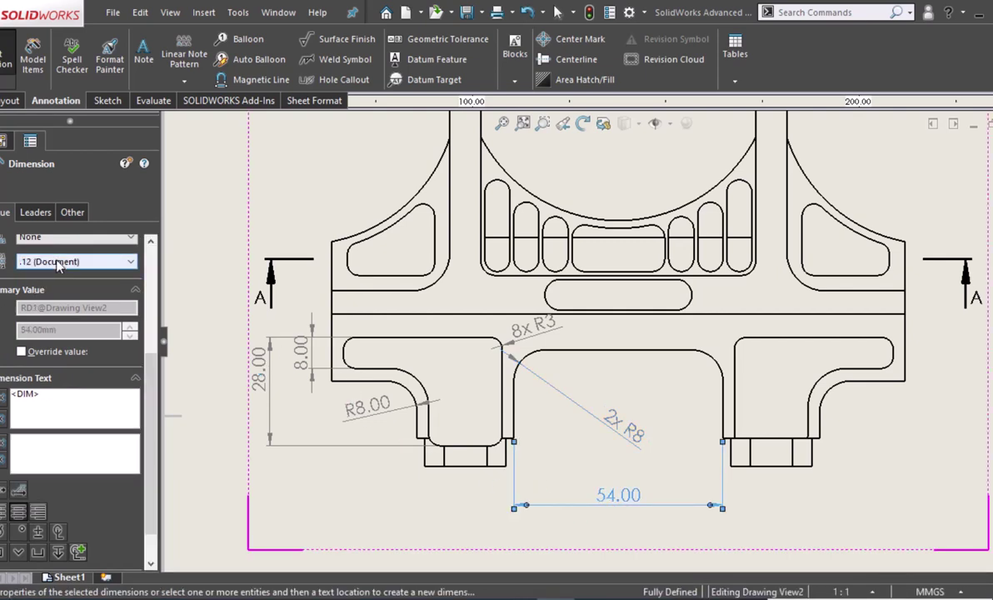
click(78, 262)
click(50, 274)
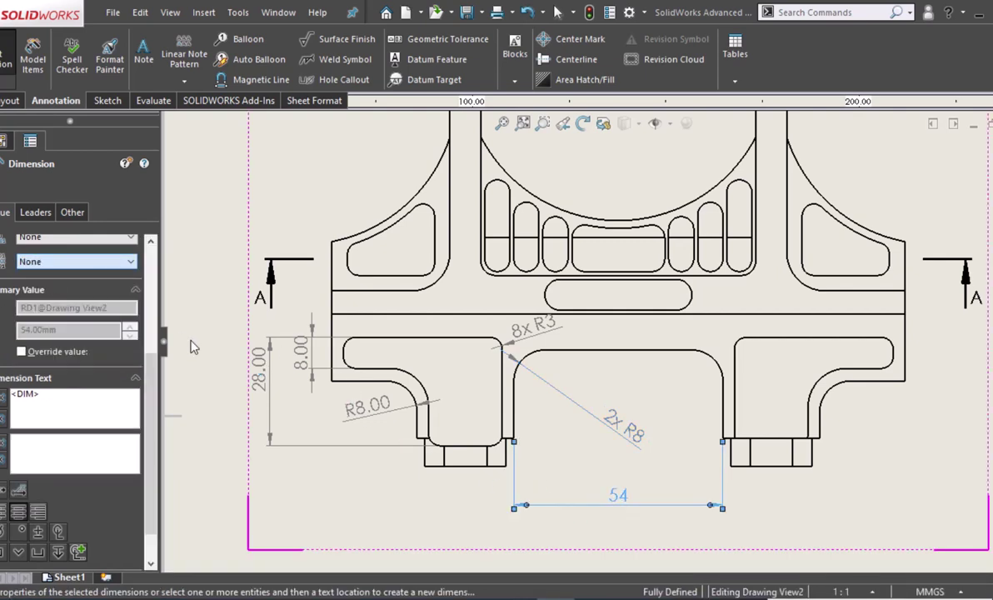
click(367, 407)
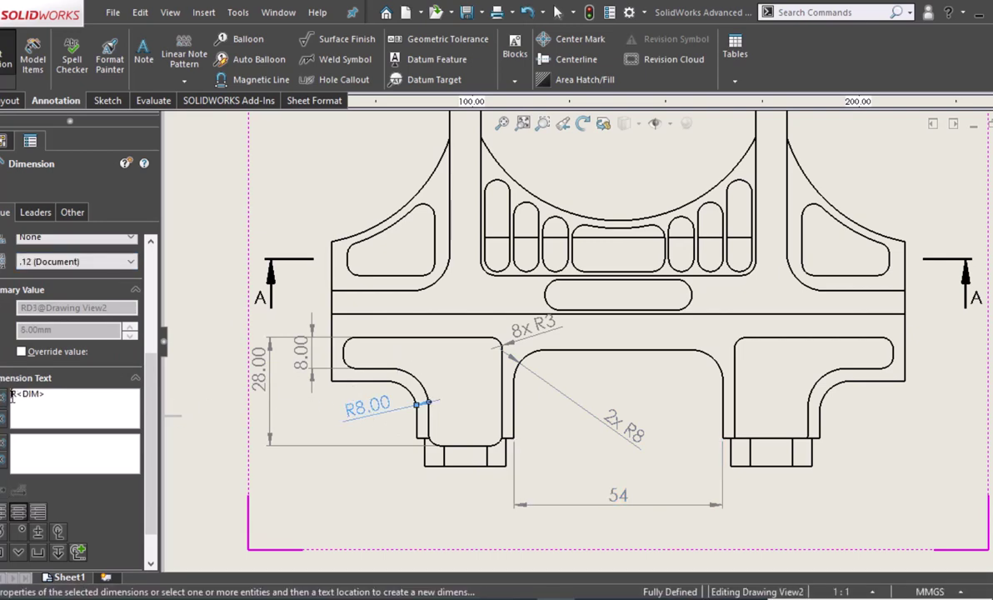
text(2x)
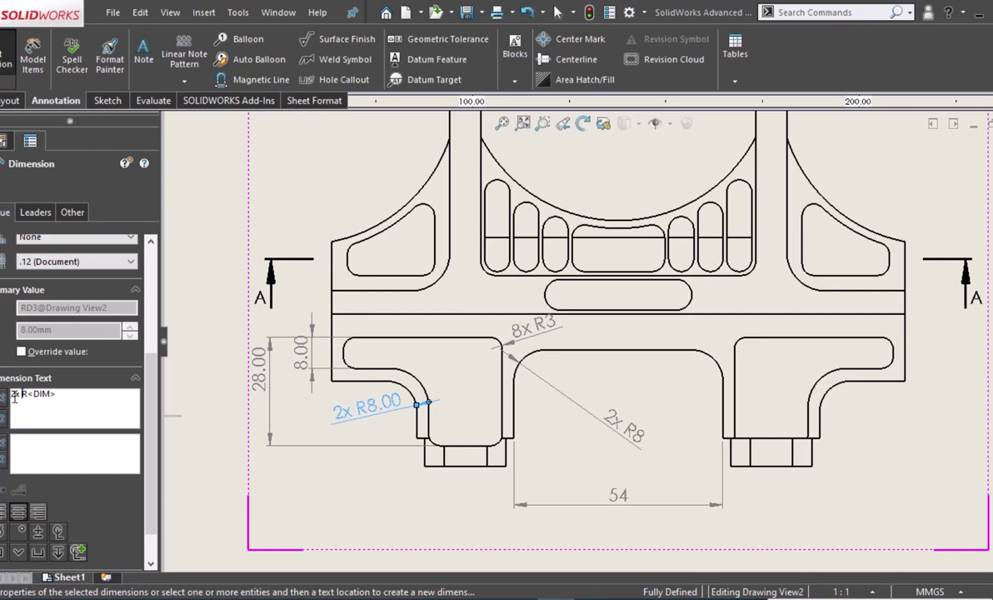
click(33, 263)
click(32, 276)
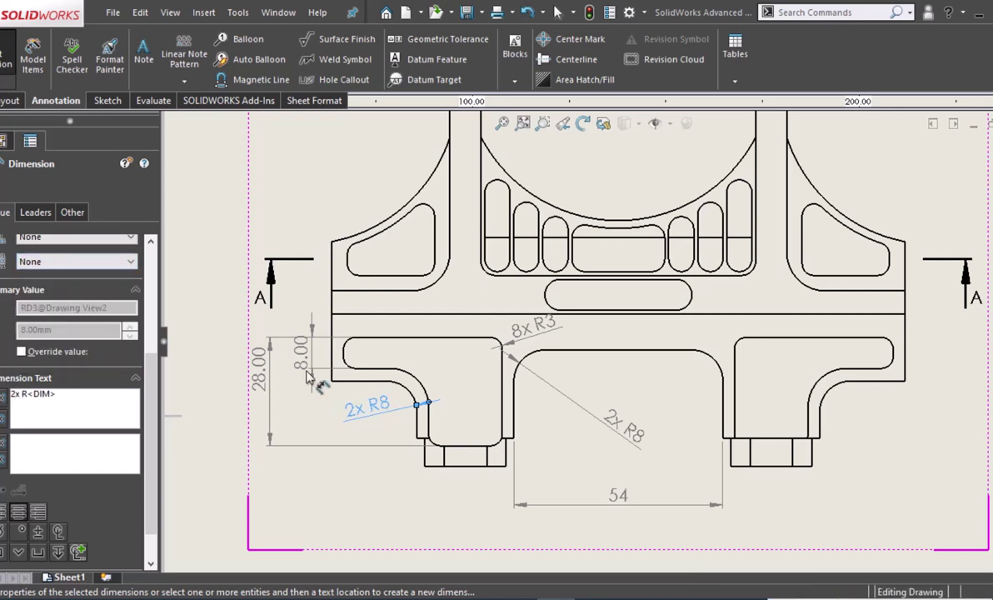
Drop decimals from the 28 and 8 dimensions and reposition the 28 beside the slot.
click(259, 366)
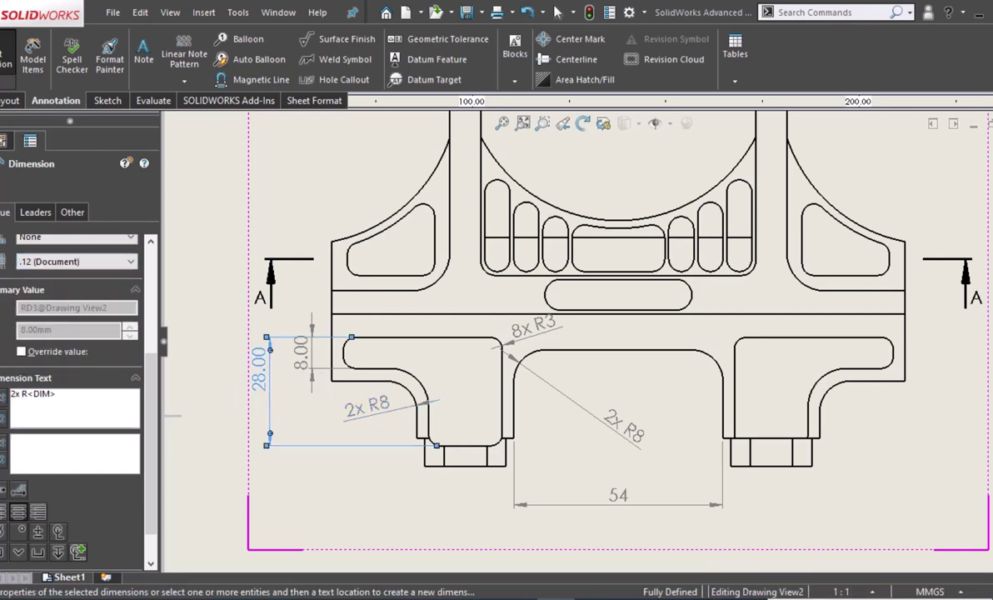
click(75, 261)
click(41, 275)
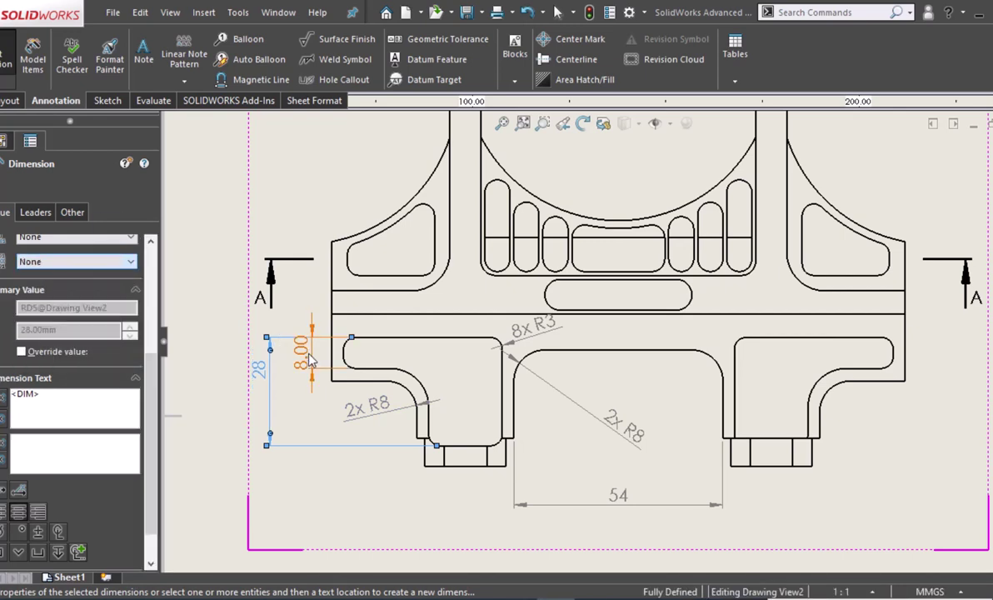
click(301, 351)
click(75, 261)
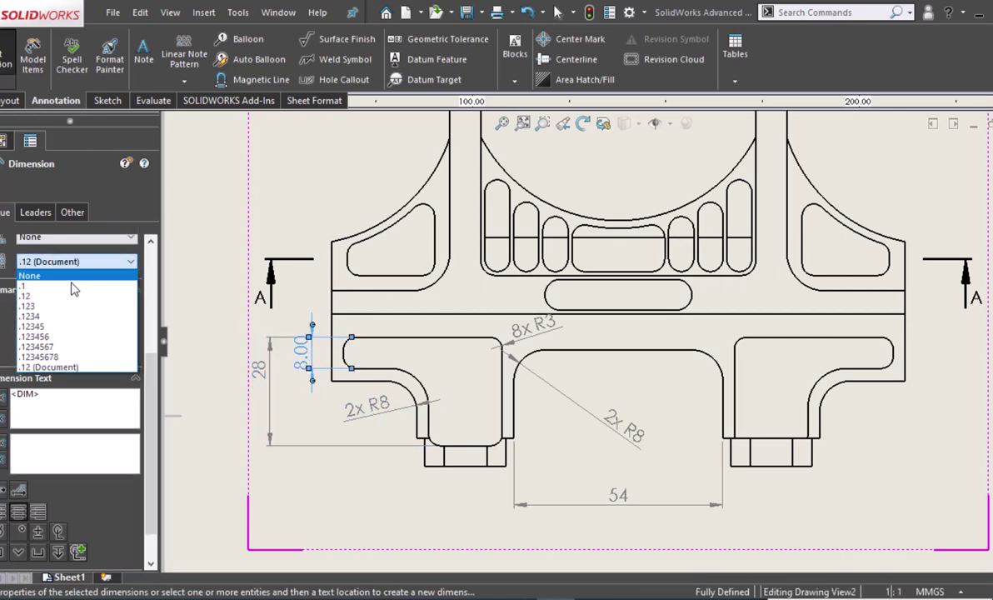
click(71, 276)
click(257, 406)
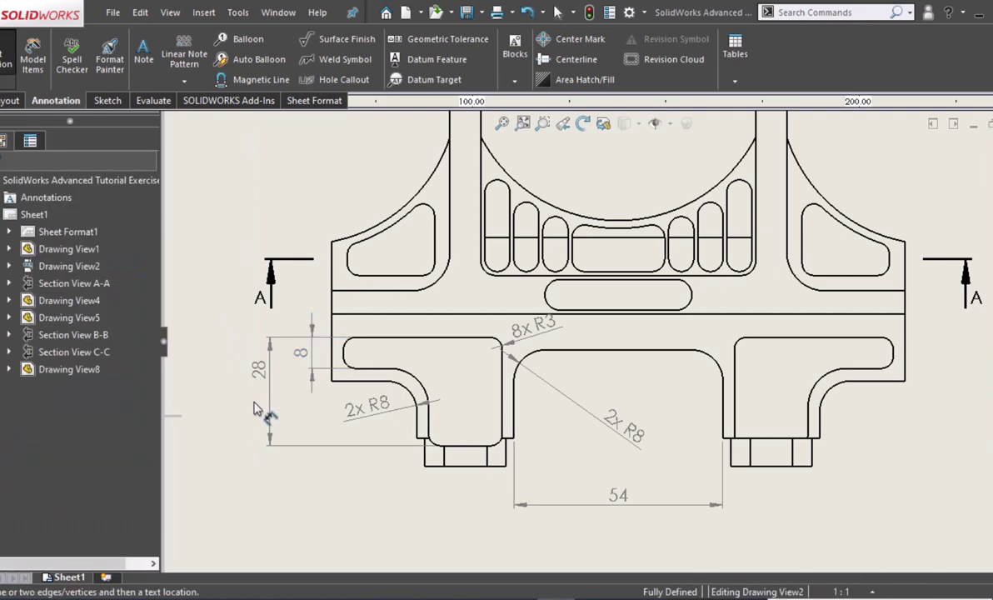
drag(256, 408, 259, 402)
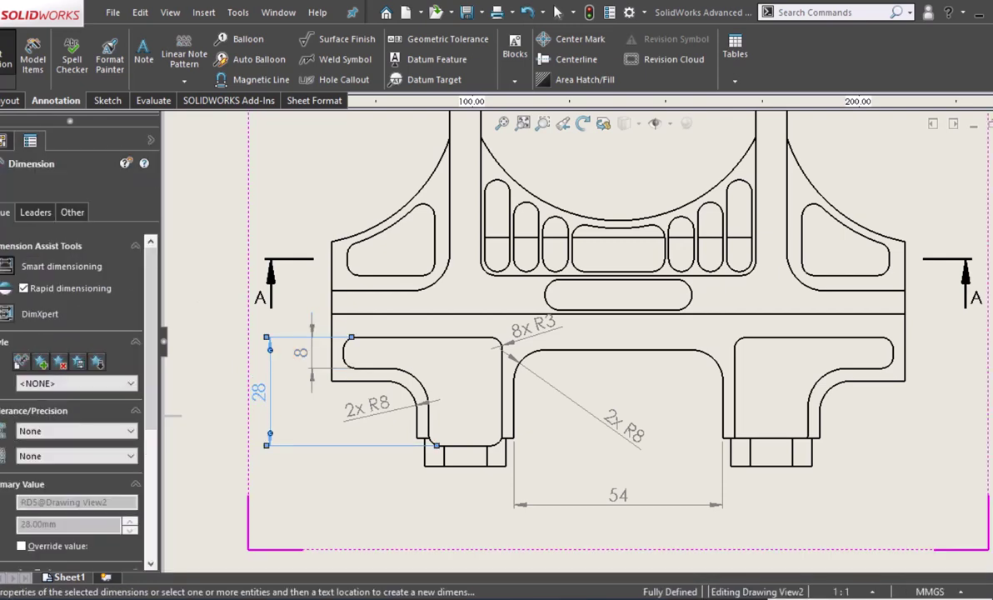
middle_drag(208, 188, 292, 234)
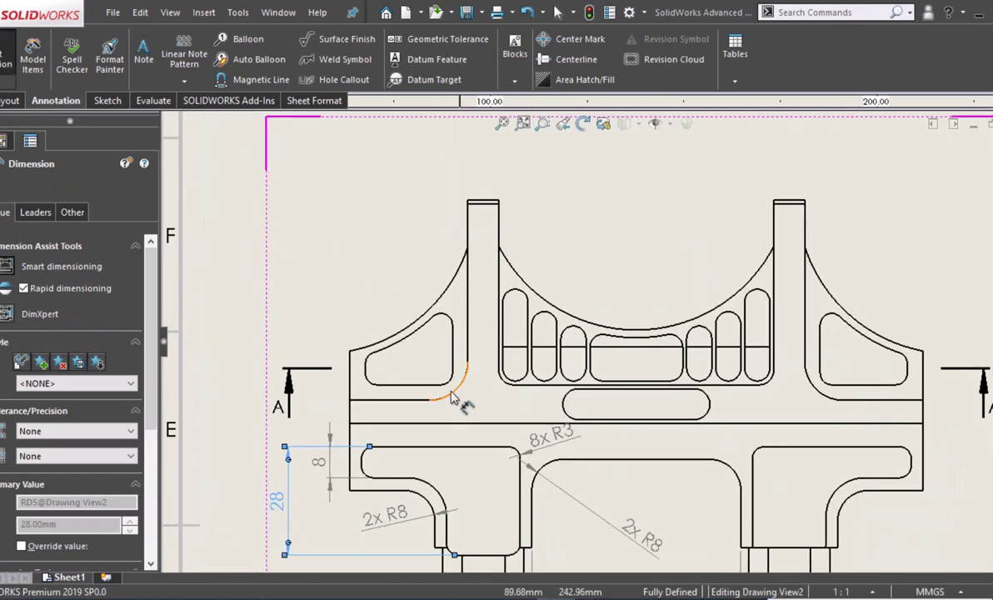
Dimension the left arm-to-crossbar fillet as 4x R10 without decimals.
click(456, 392)
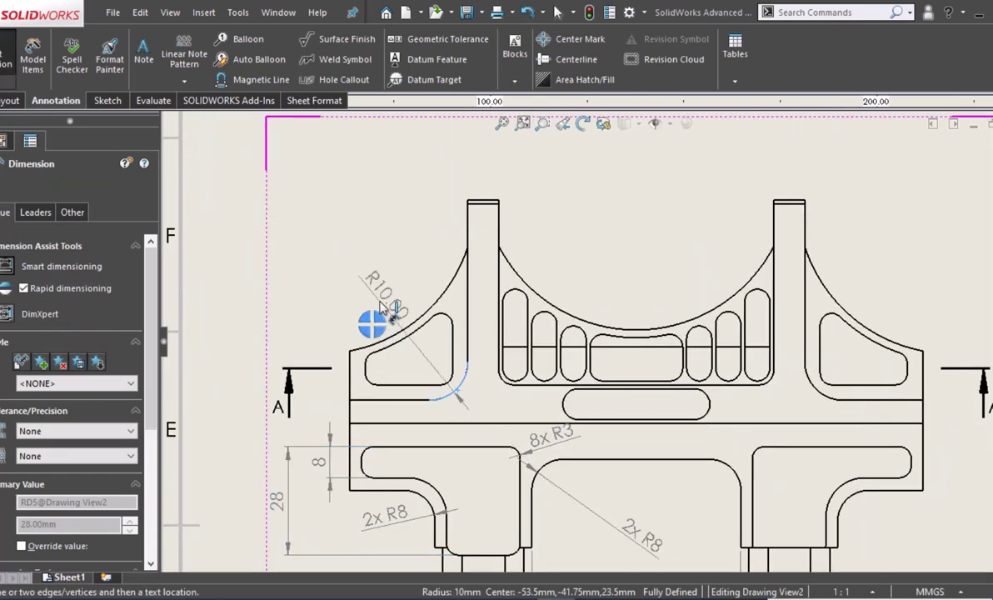
click(390, 304)
key(Escape)
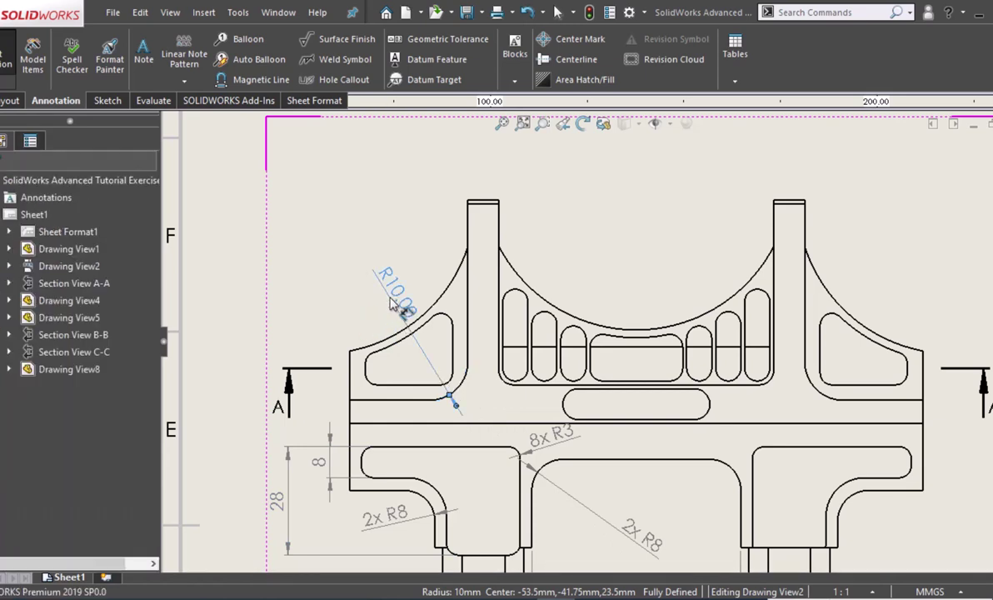
click(400, 278)
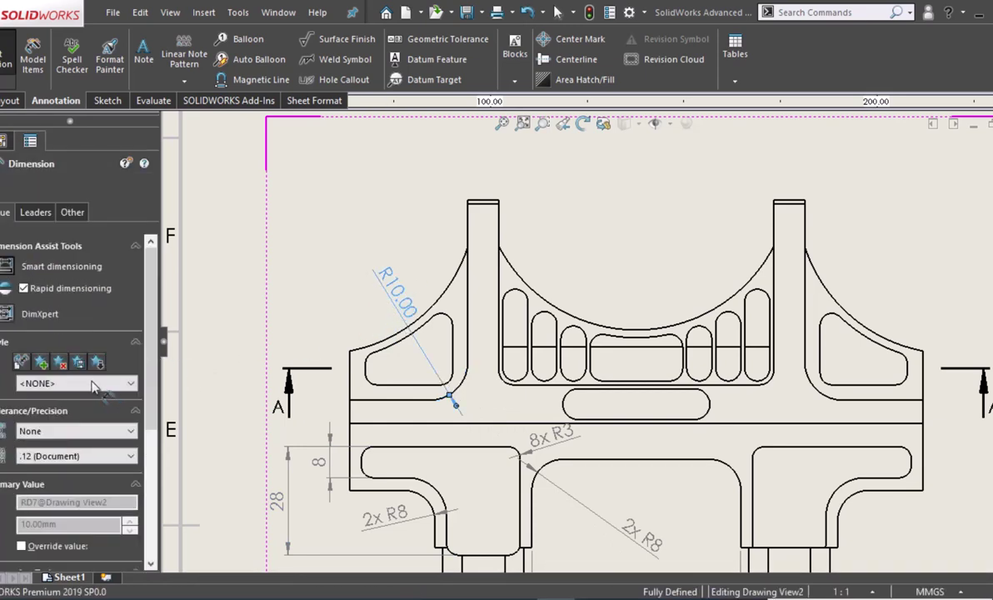
click(100, 454)
click(84, 467)
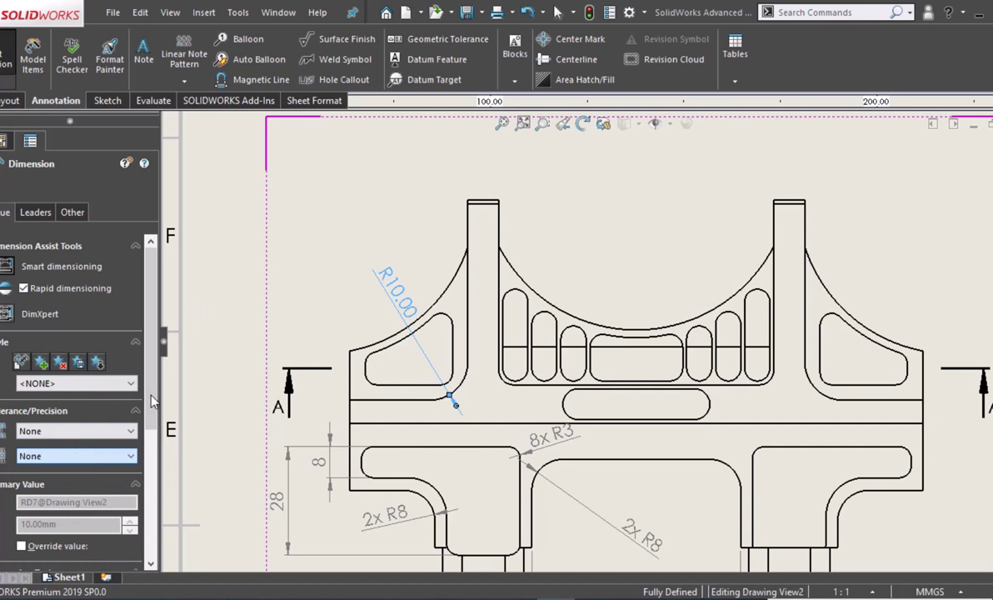
scroll(141, 429, down, 4)
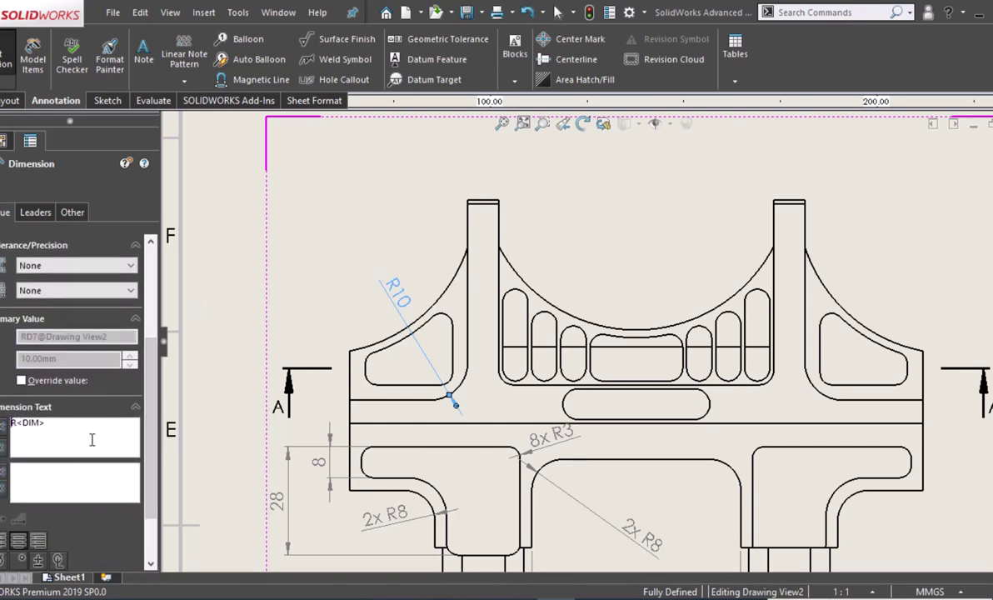
text(4x)
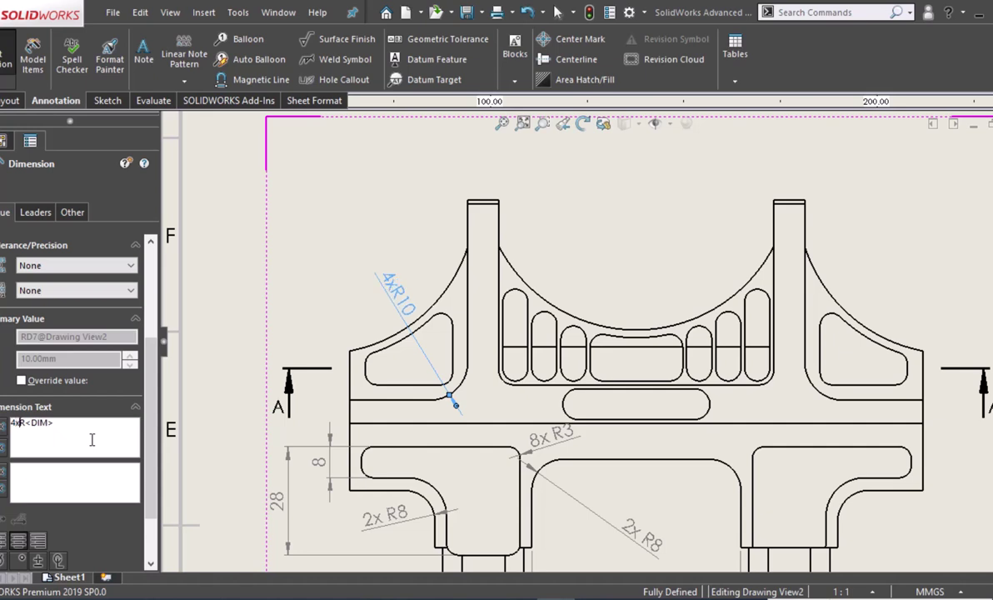
click(254, 342)
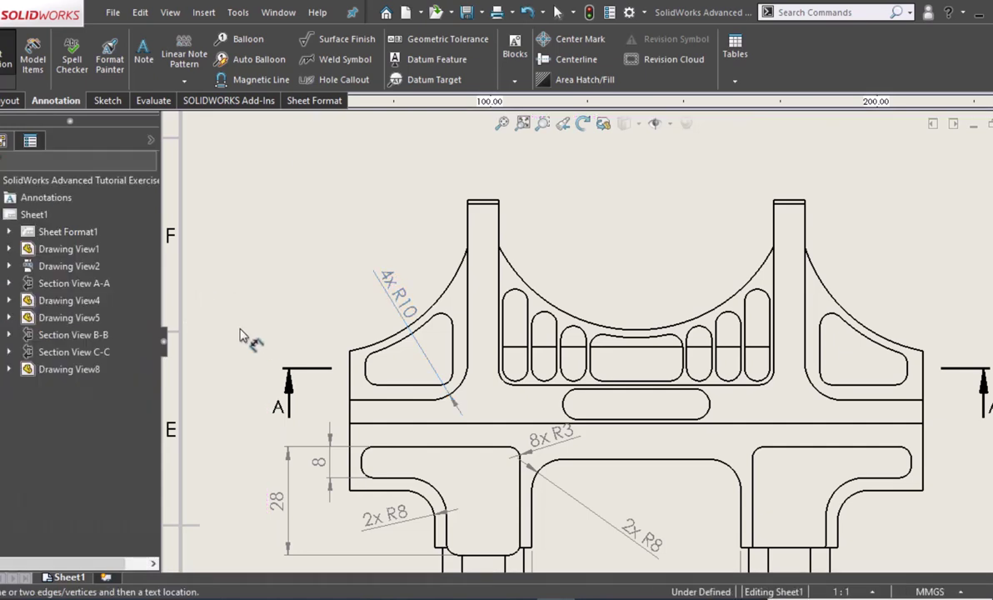
click(358, 346)
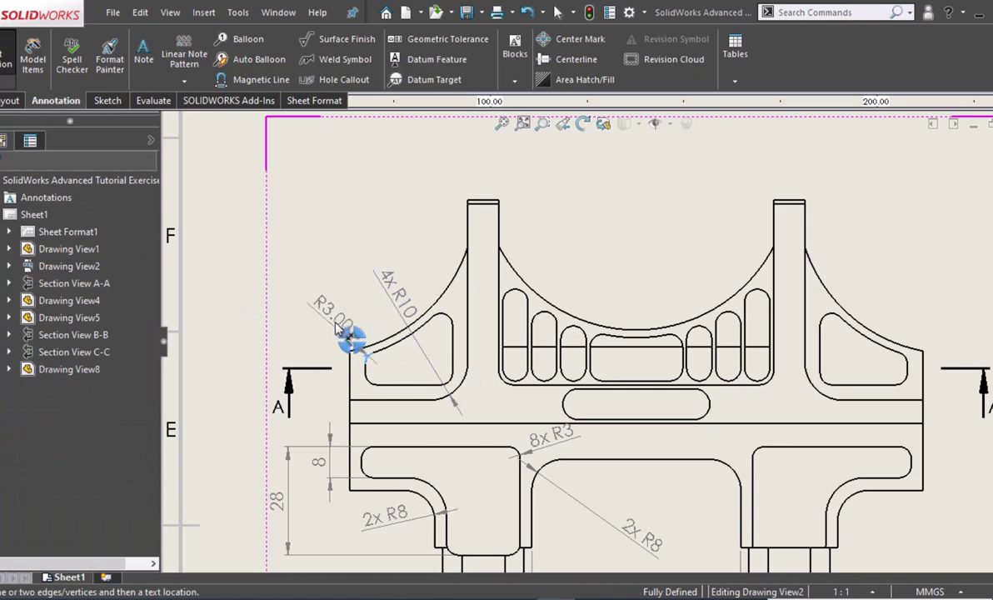
Call out the small corner fillet as 16x R3 without decimals.
click(277, 290)
click(91, 456)
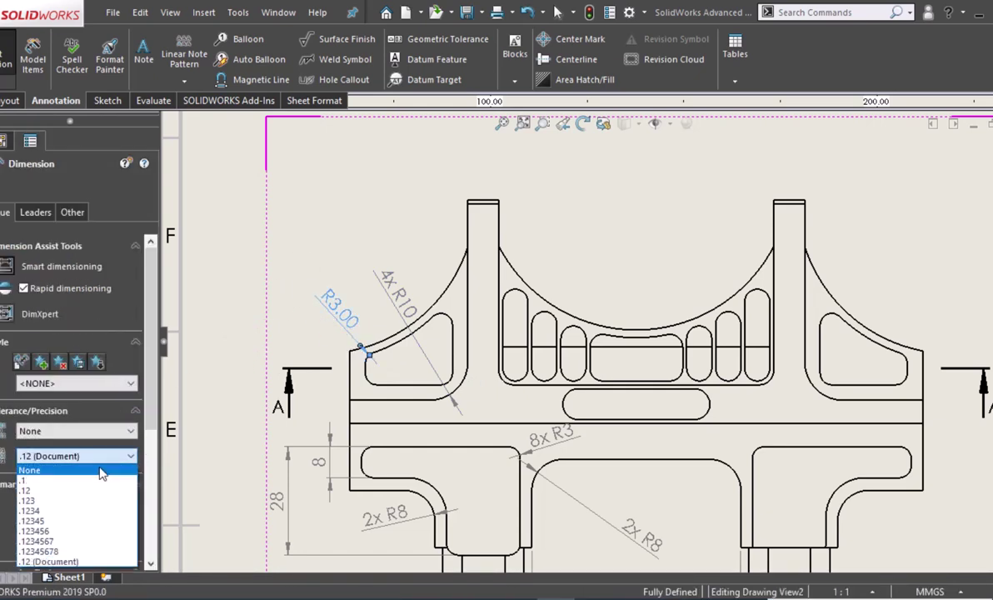
click(100, 471)
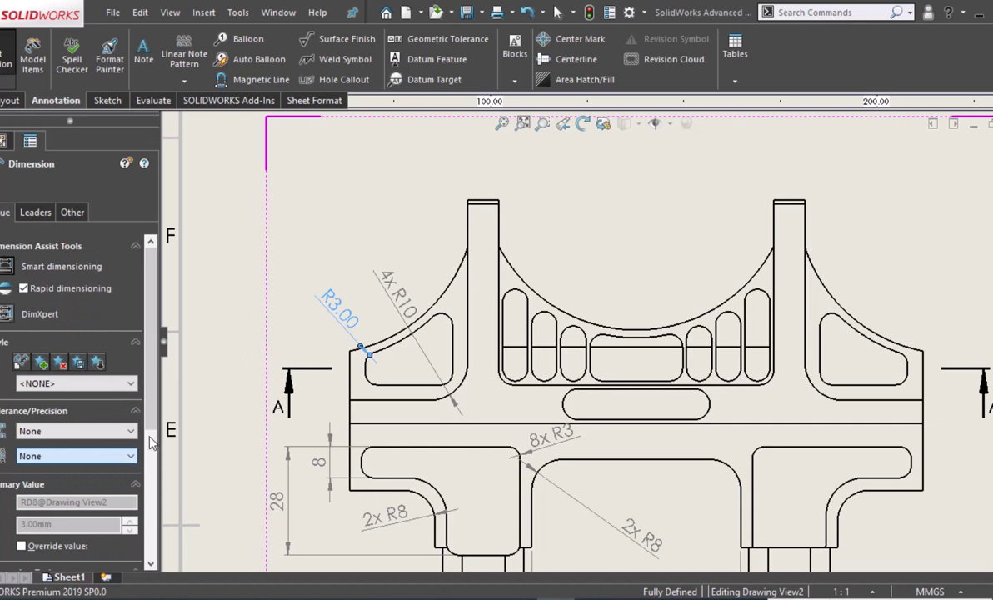
scroll(152, 441, down, 3)
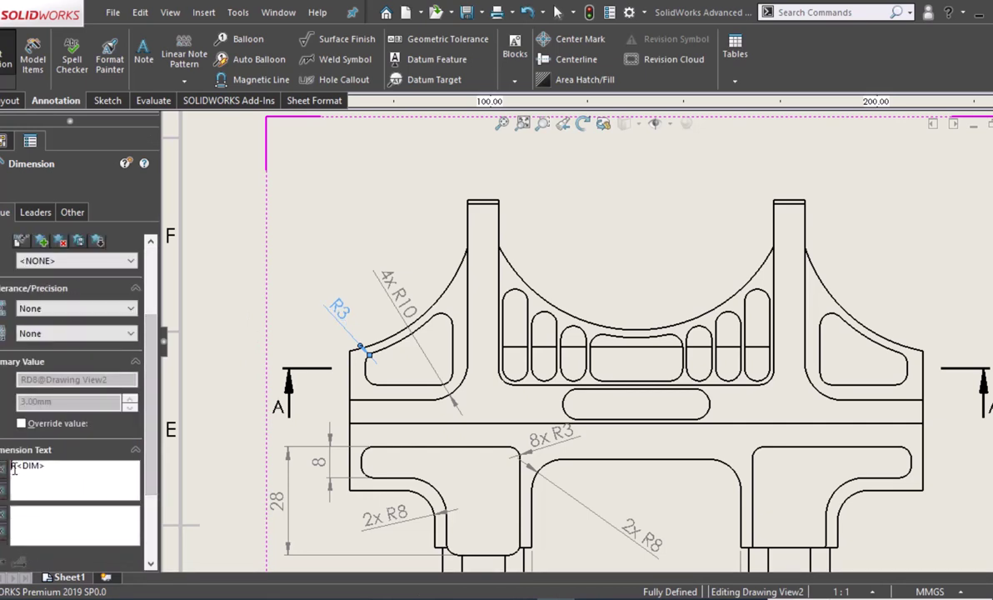
text(16)
text(x)
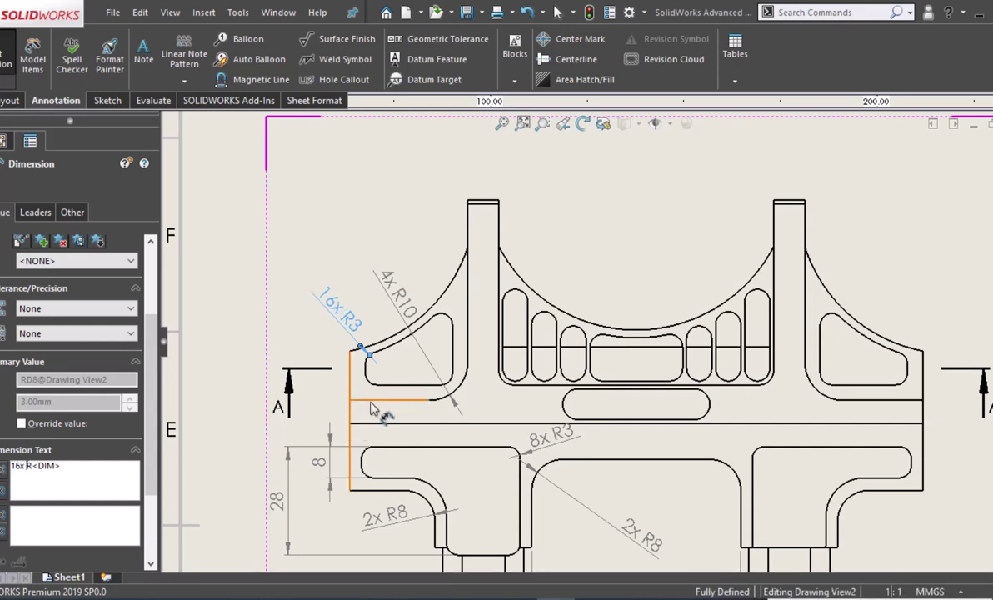
Add a vertical 57.75 dimension from the horizontal edge to the left tab's top.
click(376, 423)
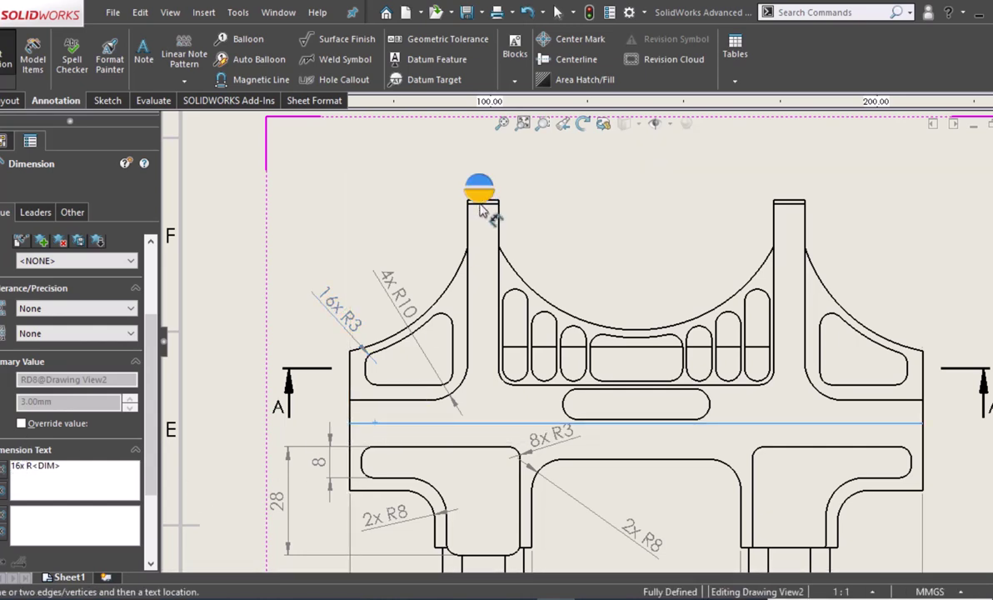
click(498, 200)
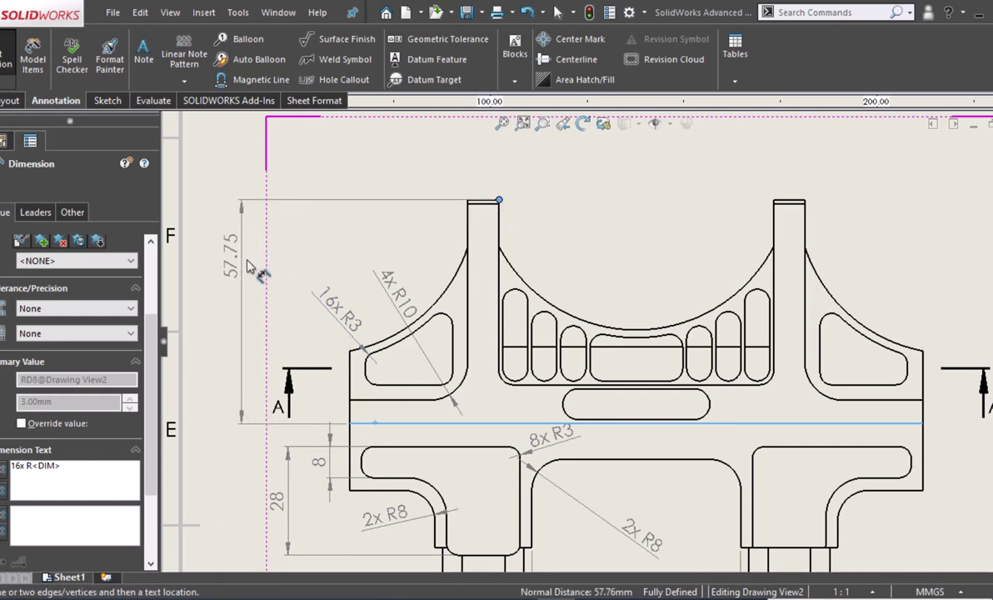
click(248, 314)
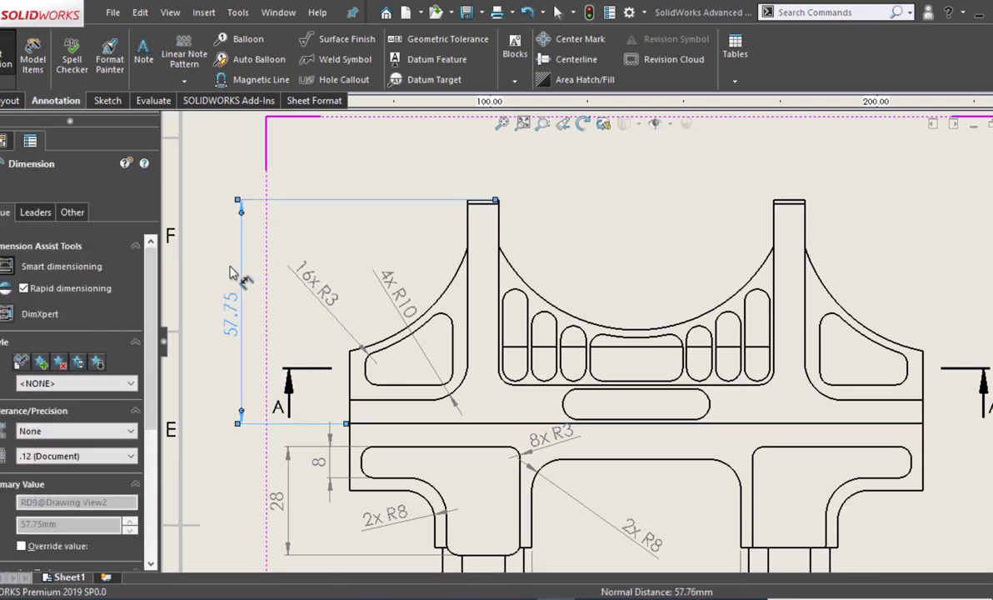
click(223, 135)
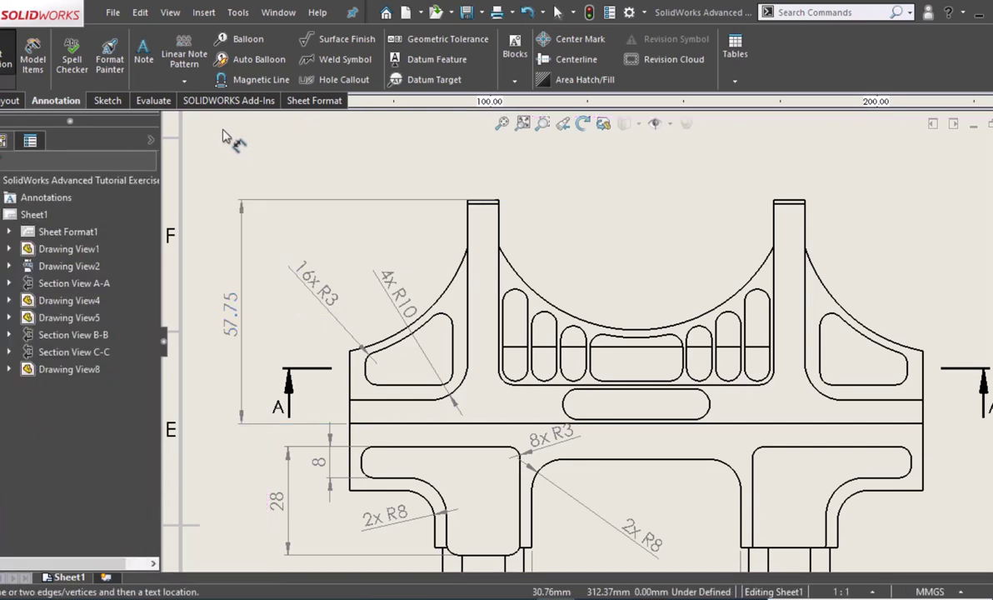
click(107, 101)
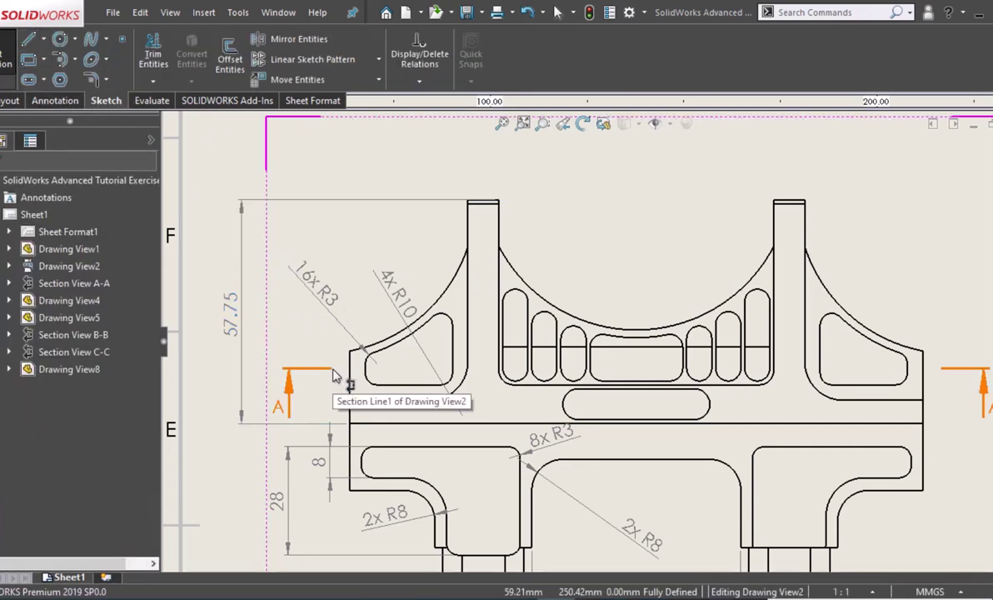
Draw a horizontal sketch line along section line A-A between both arrows.
click(575, 369)
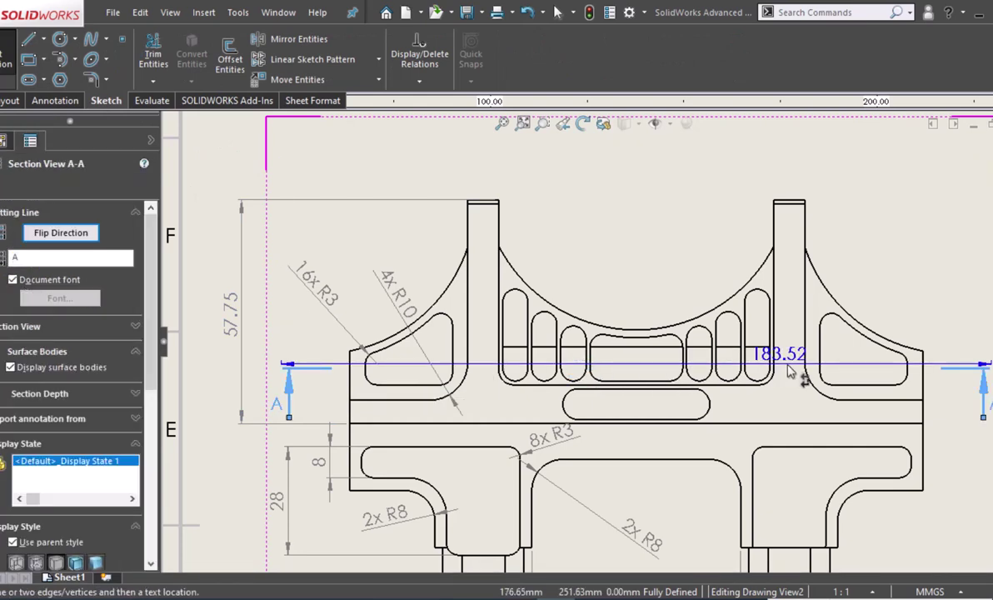
click(696, 277)
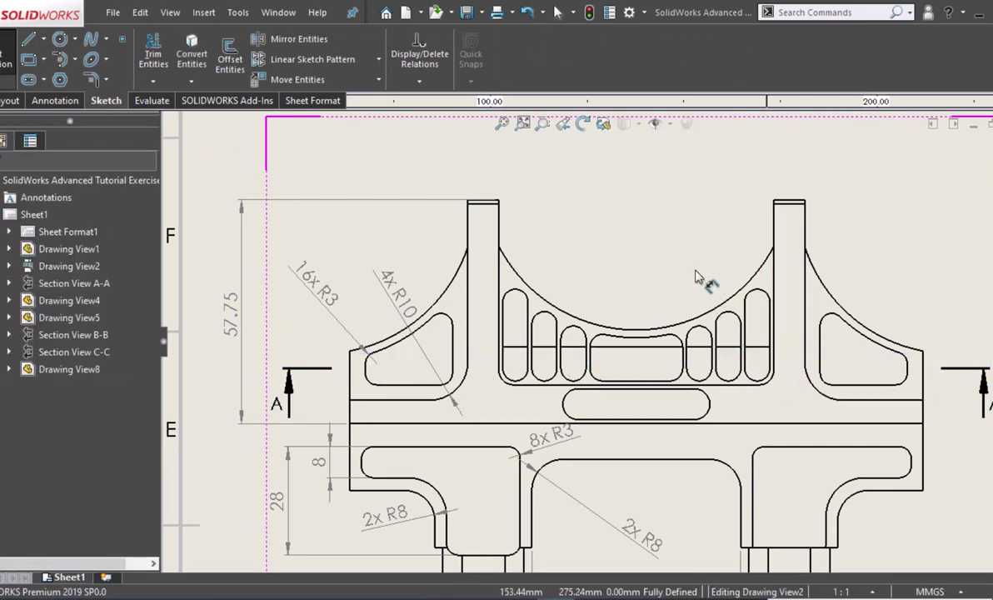
click(28, 39)
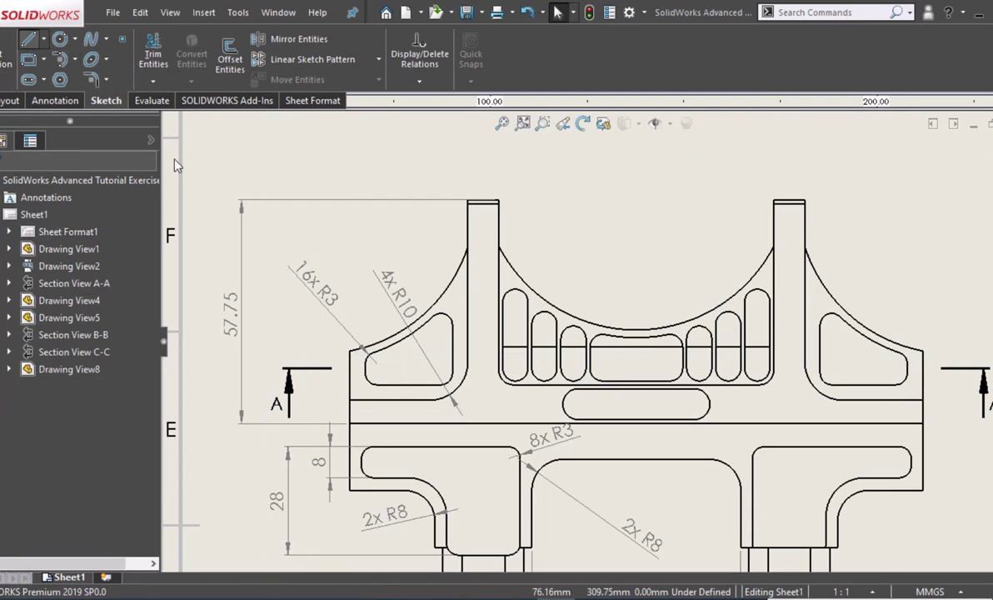
click(352, 388)
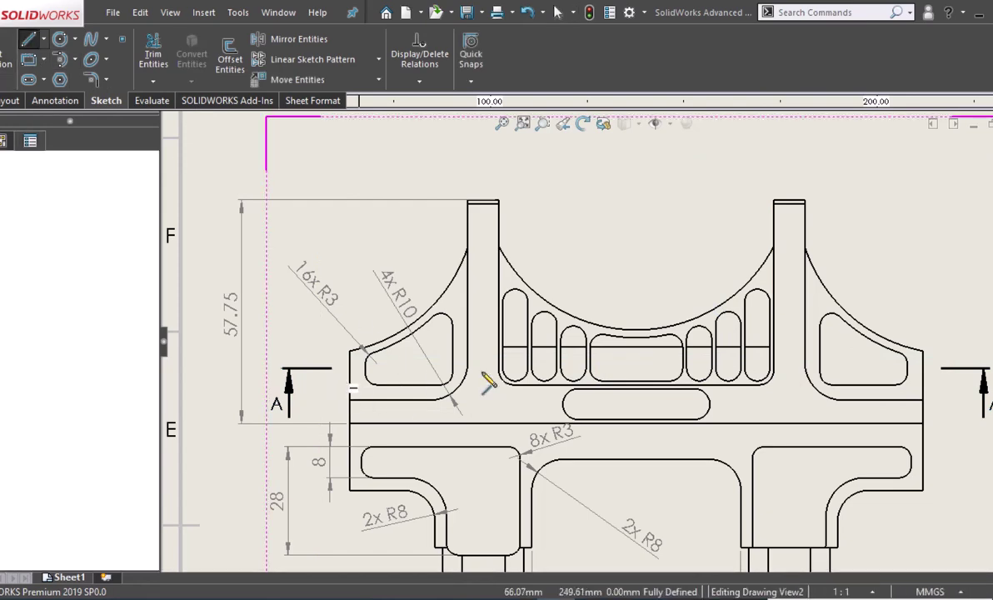
click(943, 369)
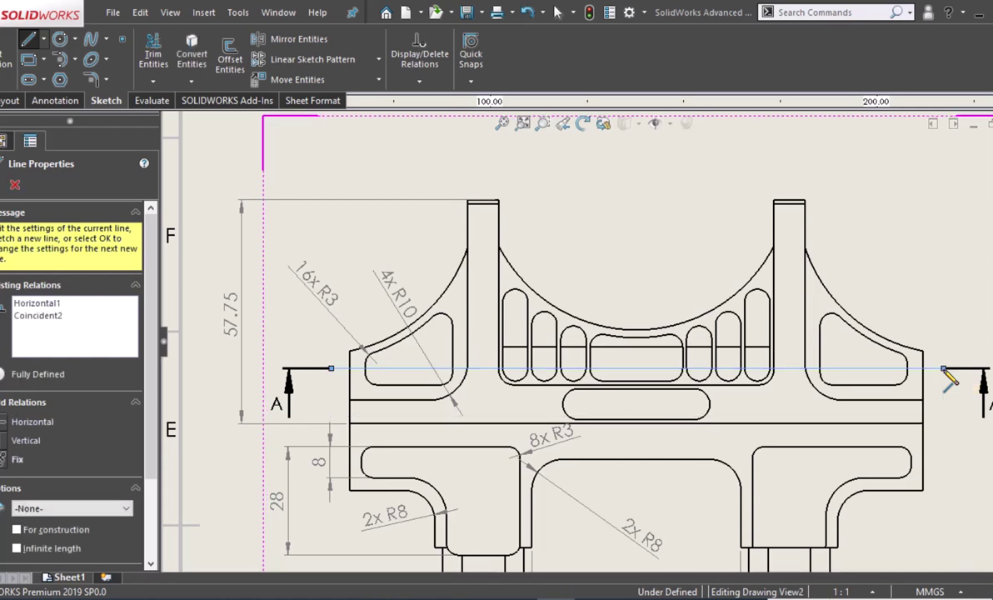
click(323, 244)
key(Escape)
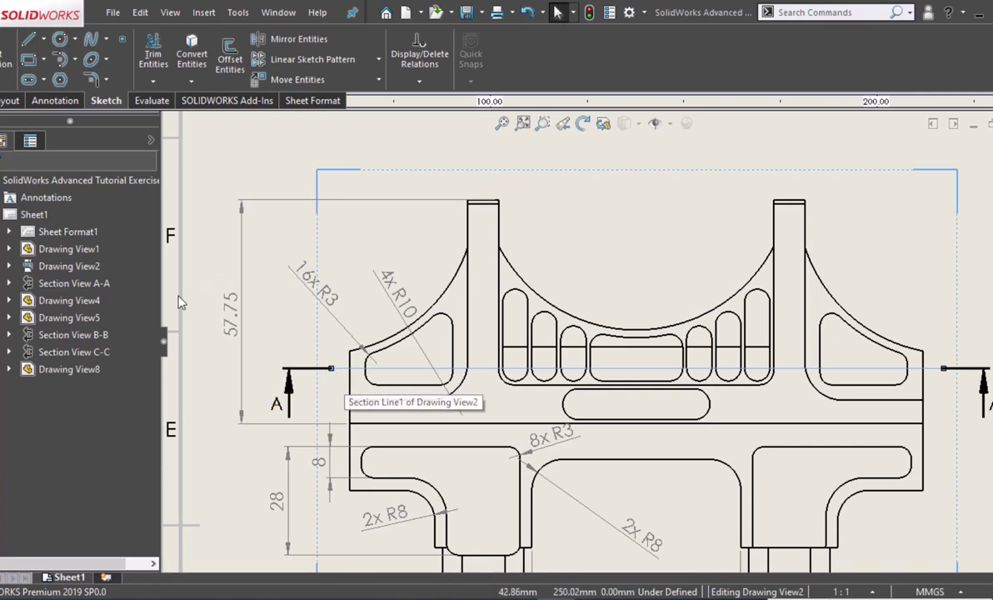
click(198, 176)
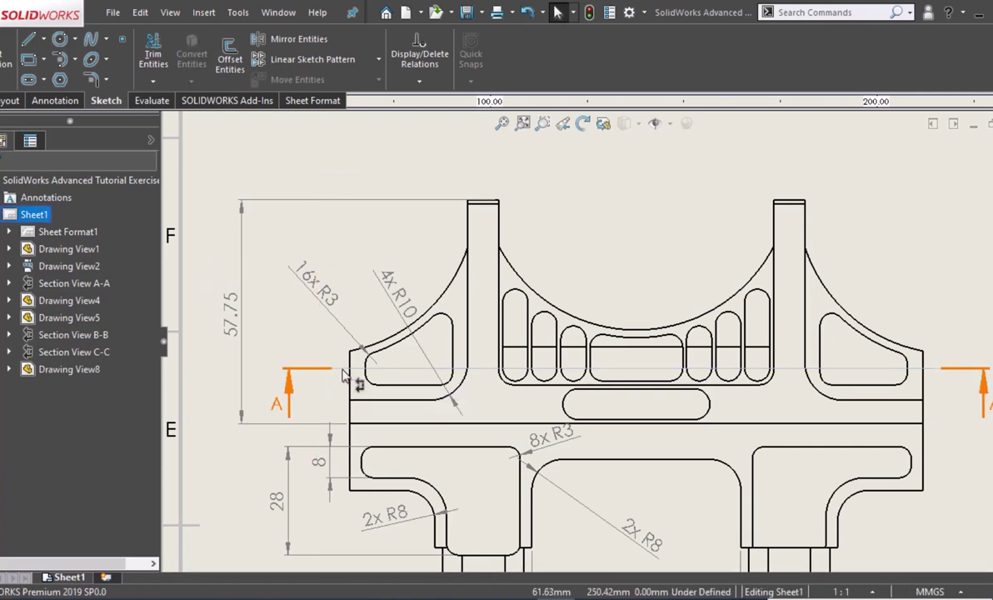
click(342, 370)
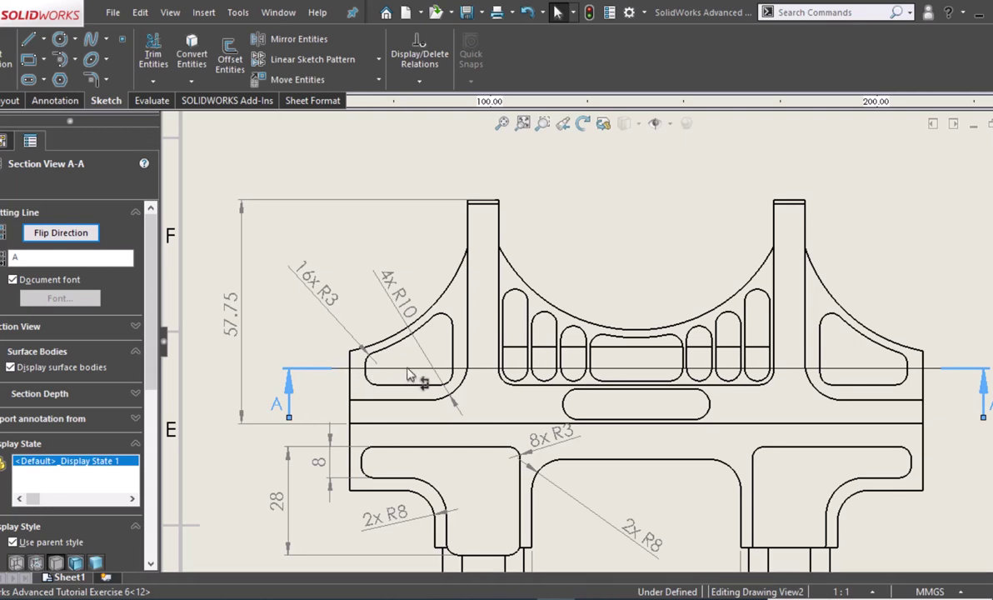
click(575, 229)
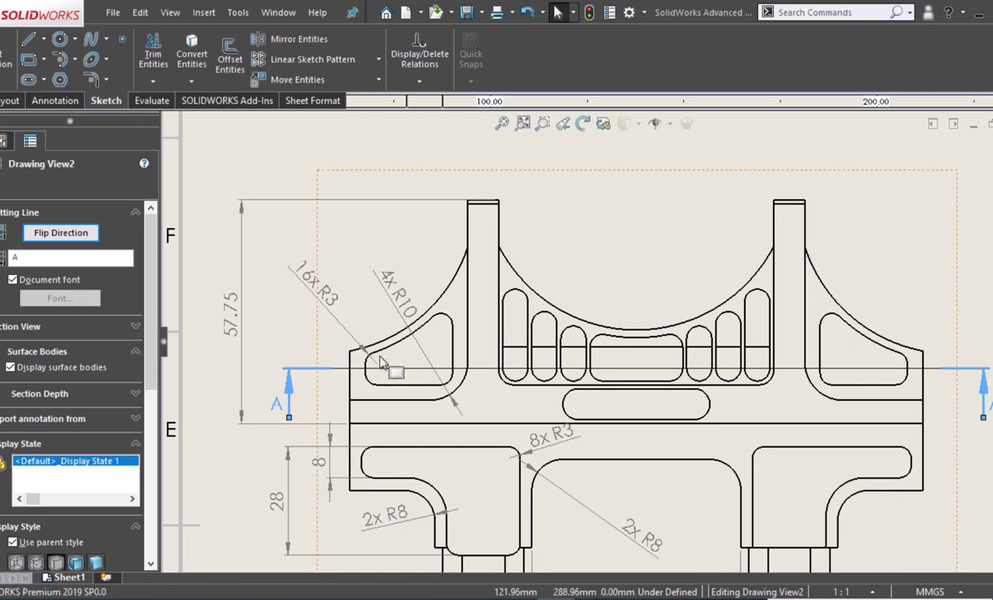
click(933, 367)
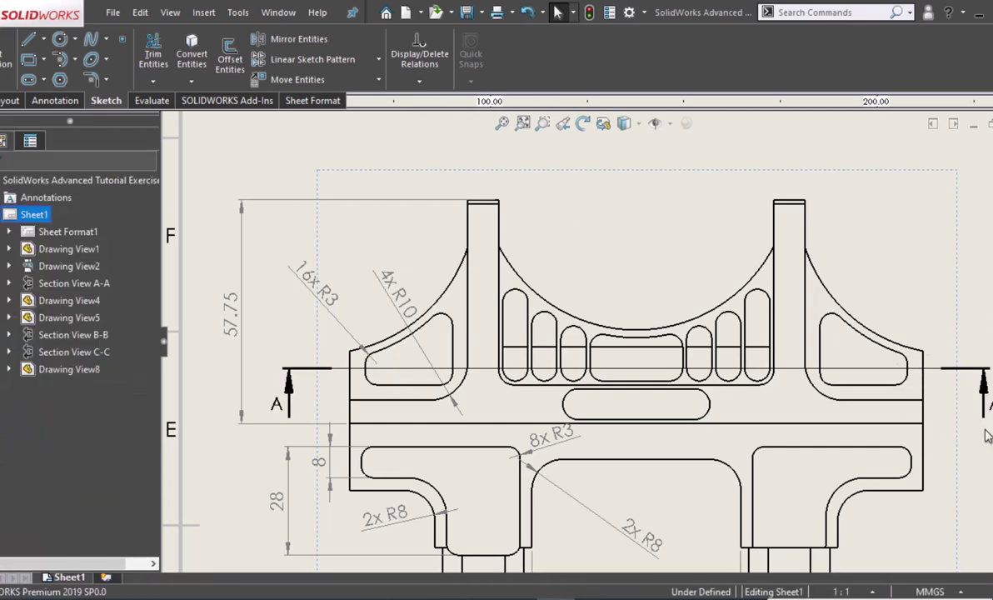
drag(987, 239, 874, 310)
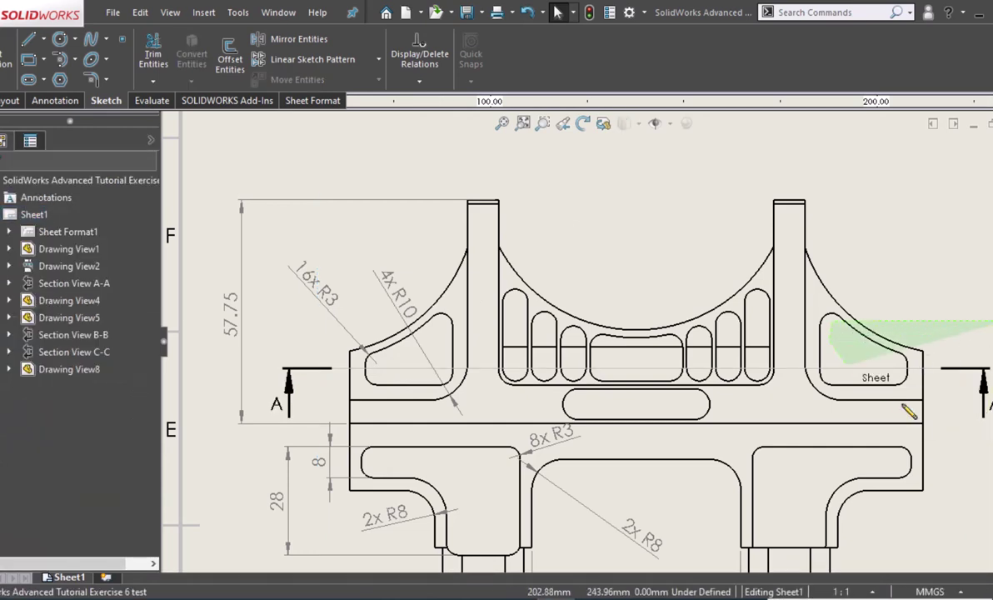
click(864, 371)
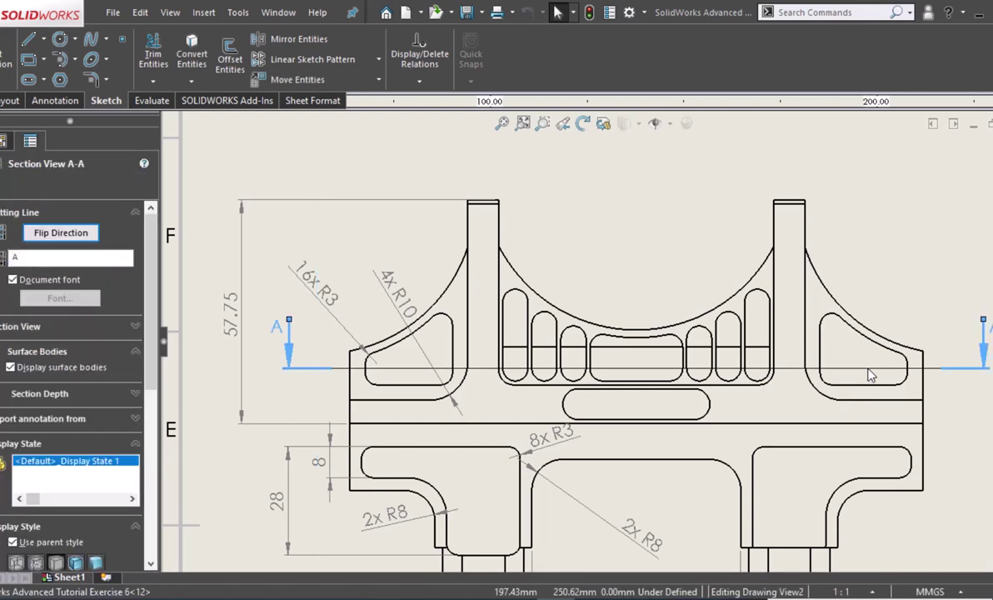
double_click(867, 372)
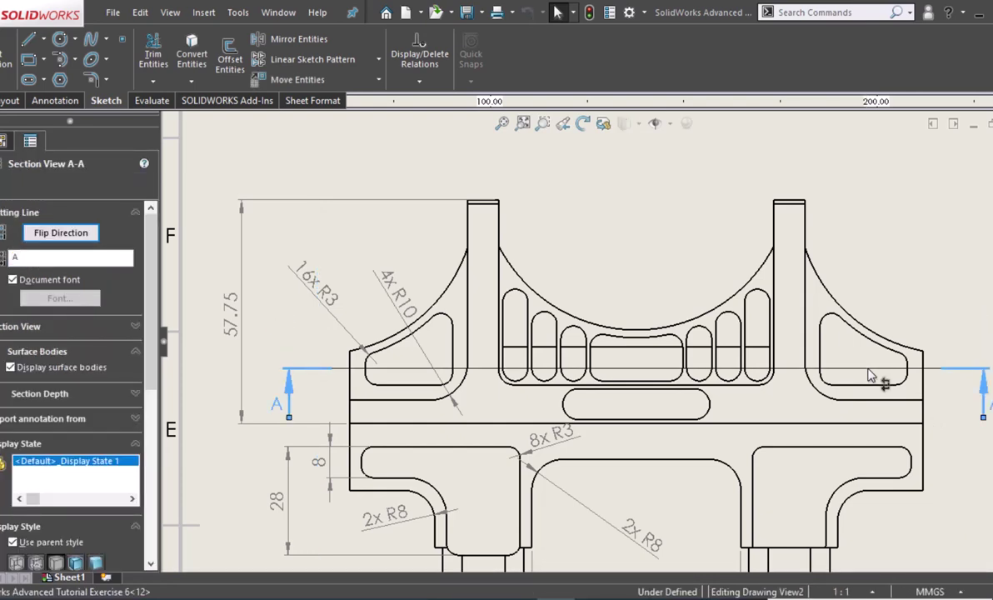
click(920, 418)
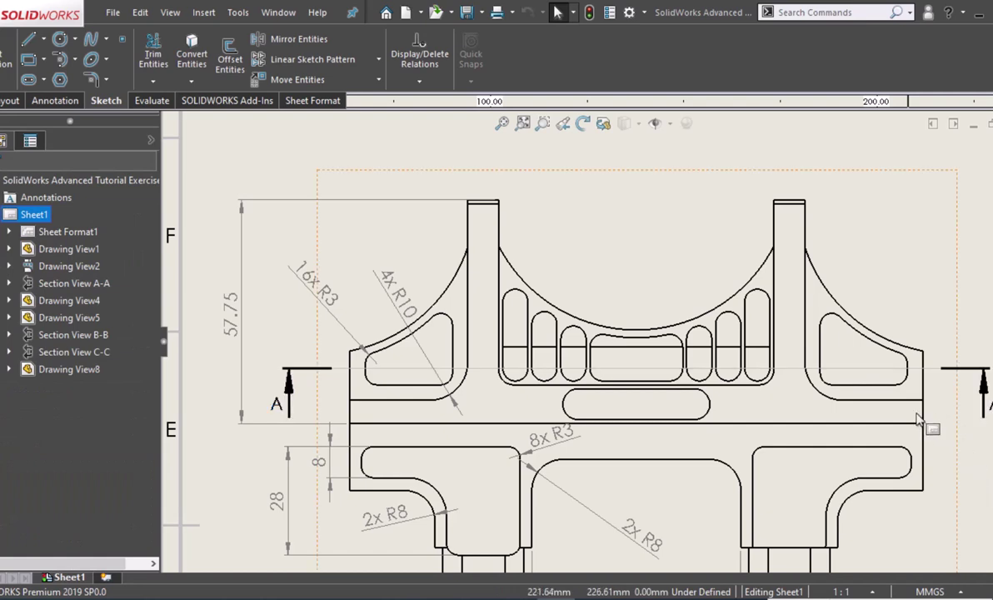
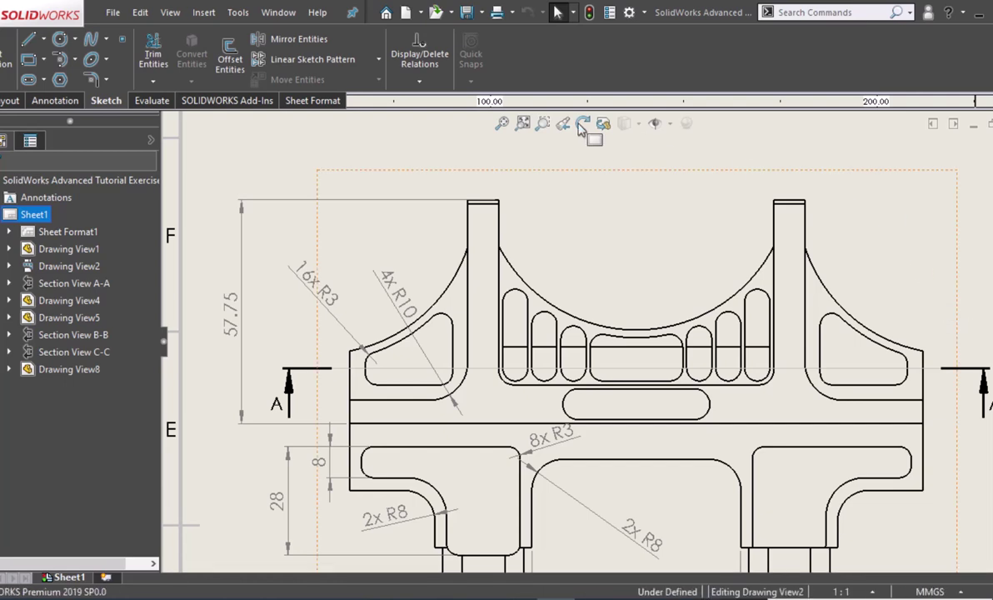
Zoom in on the ribbed part's top view and bring up the Annotation tools.
click(573, 175)
click(274, 152)
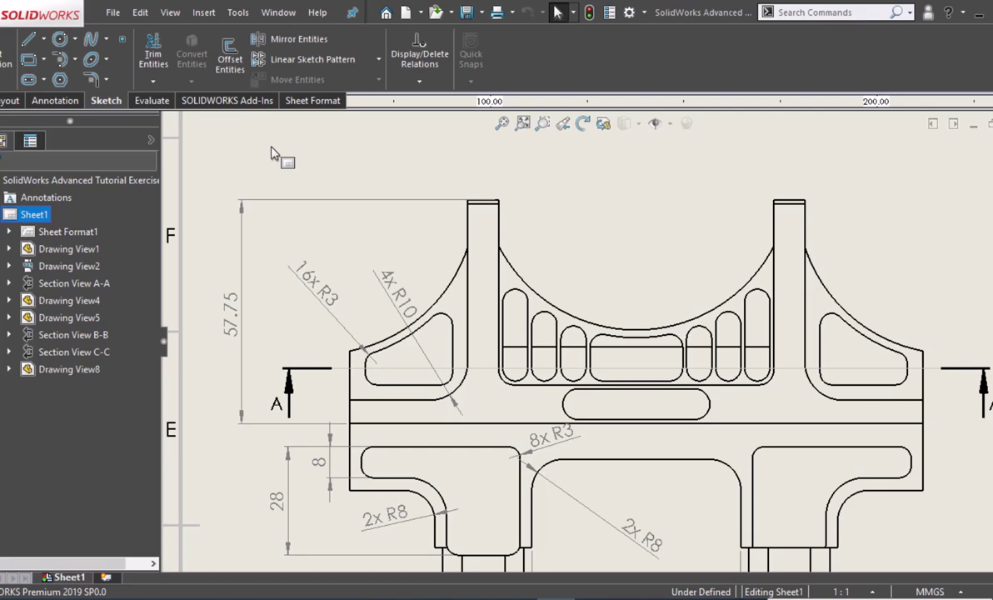
scroll(277, 167, up, 1)
scroll(283, 188, up, 1)
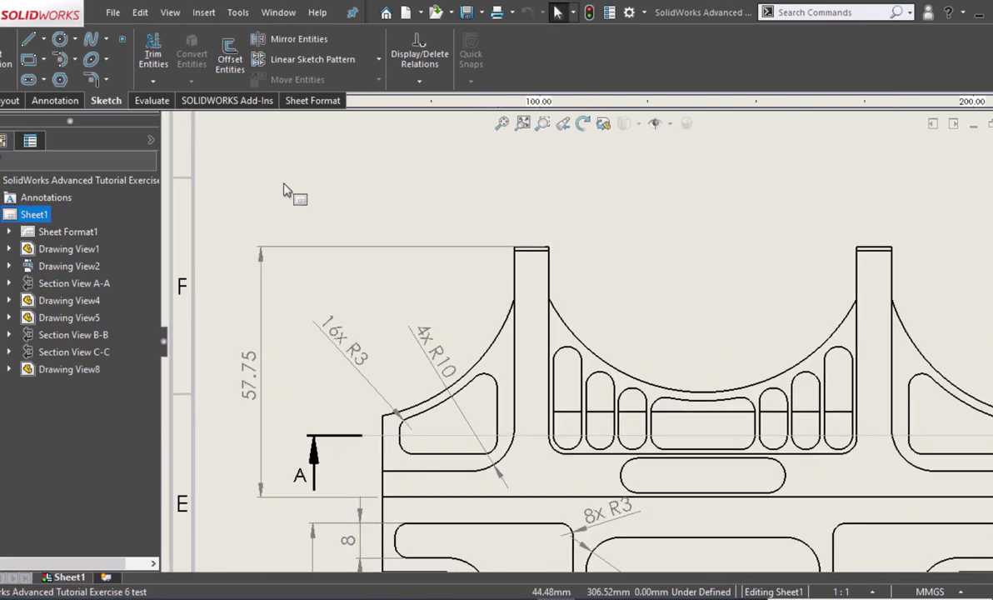
scroll(290, 200, up, 1)
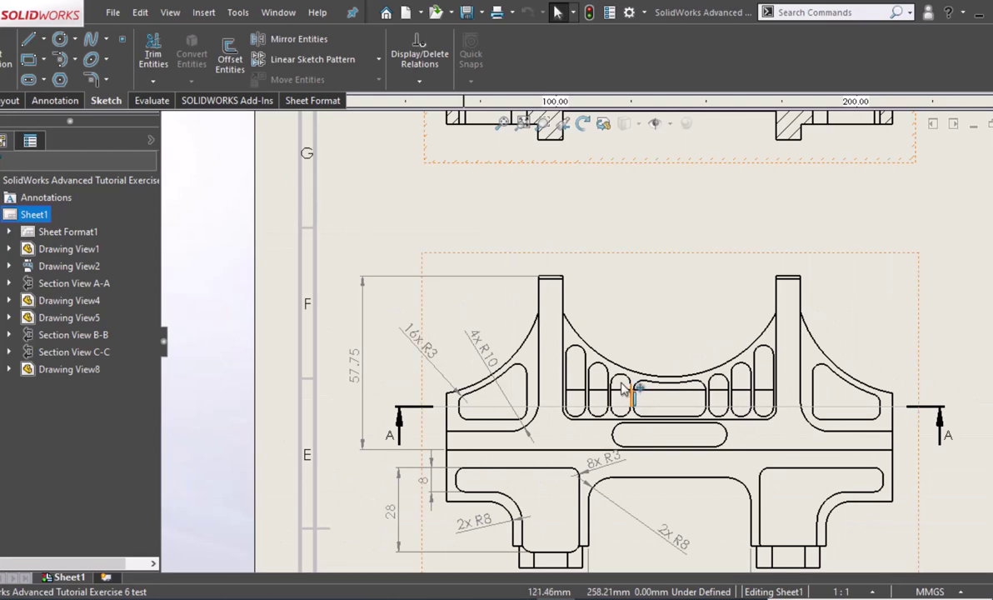
scroll(623, 389, down, 1)
scroll(616, 375, down, 1)
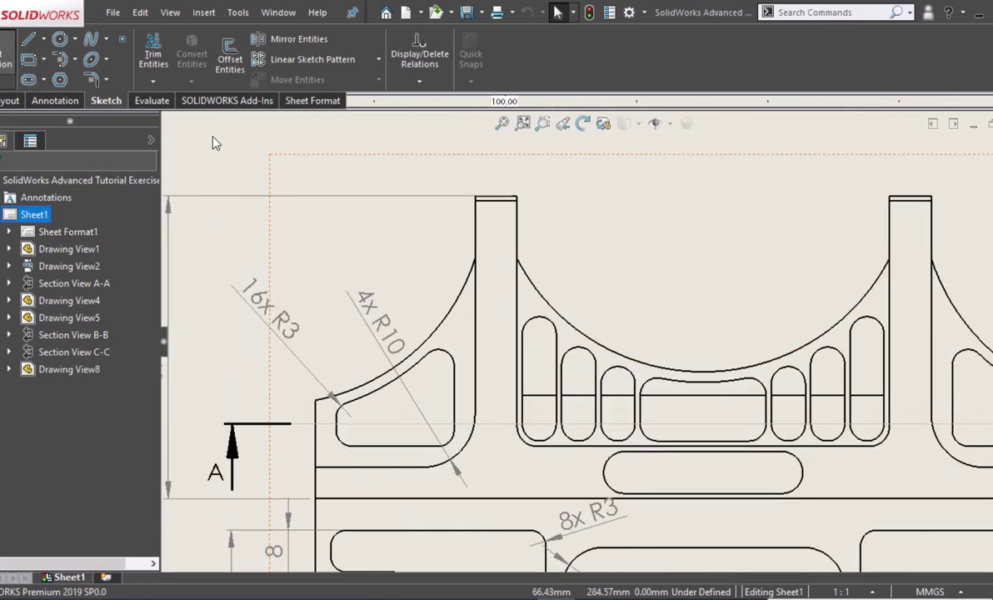
click(6, 58)
click(14, 184)
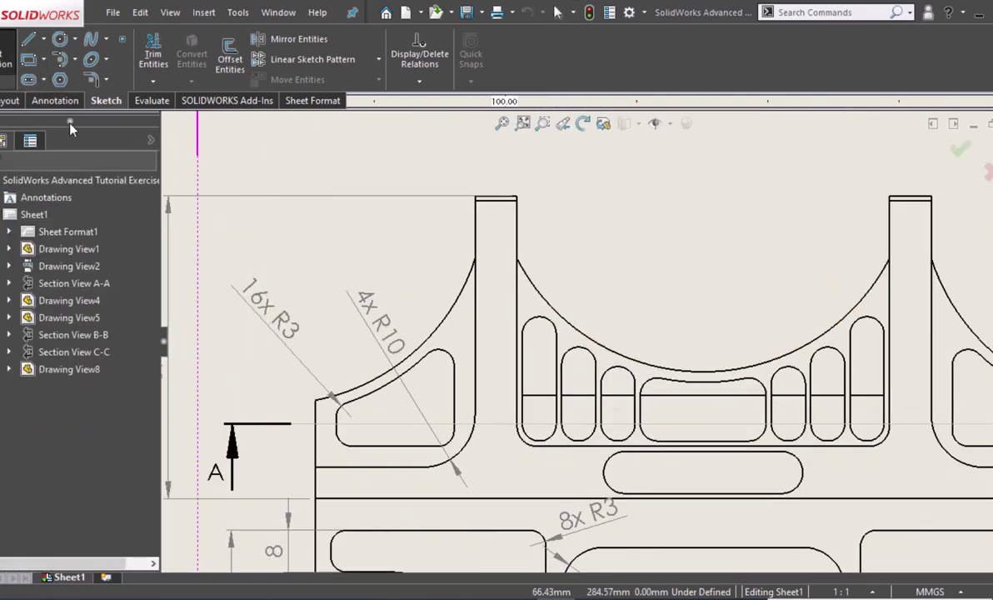
click(60, 99)
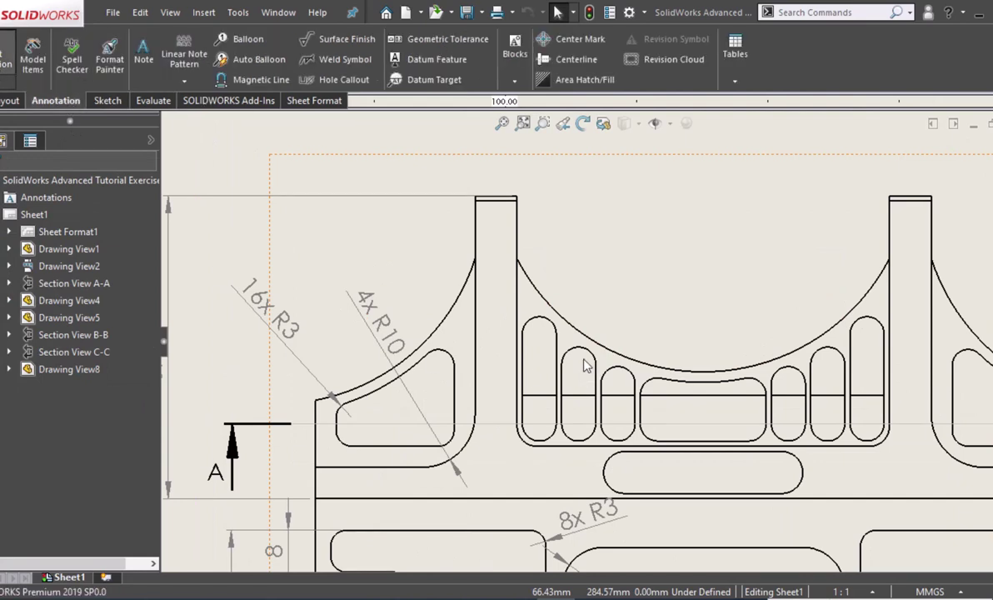
Dimension the thin rib between slots as 16x 1 with no decimals.
key(d)
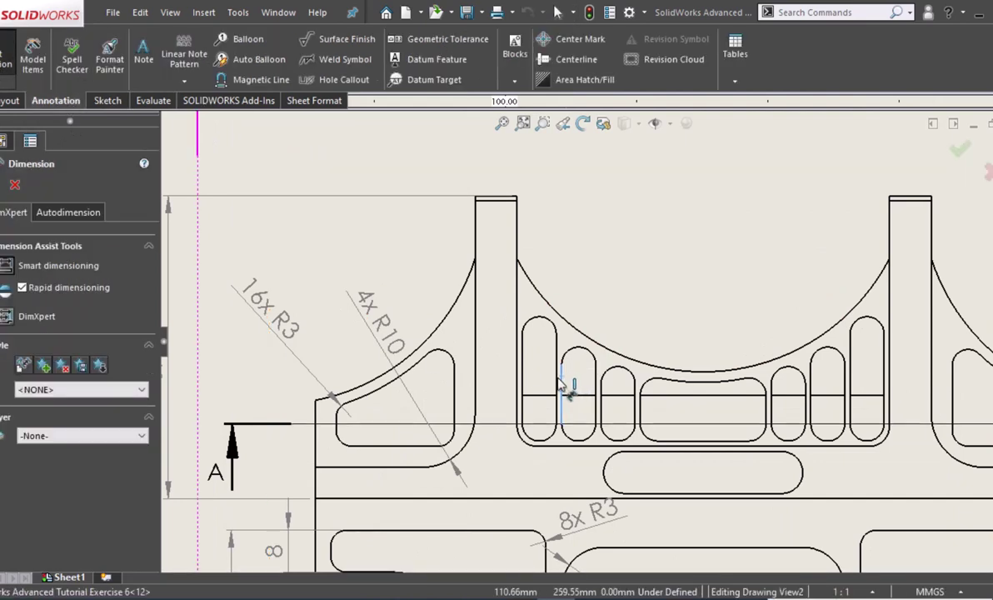
click(564, 385)
click(569, 375)
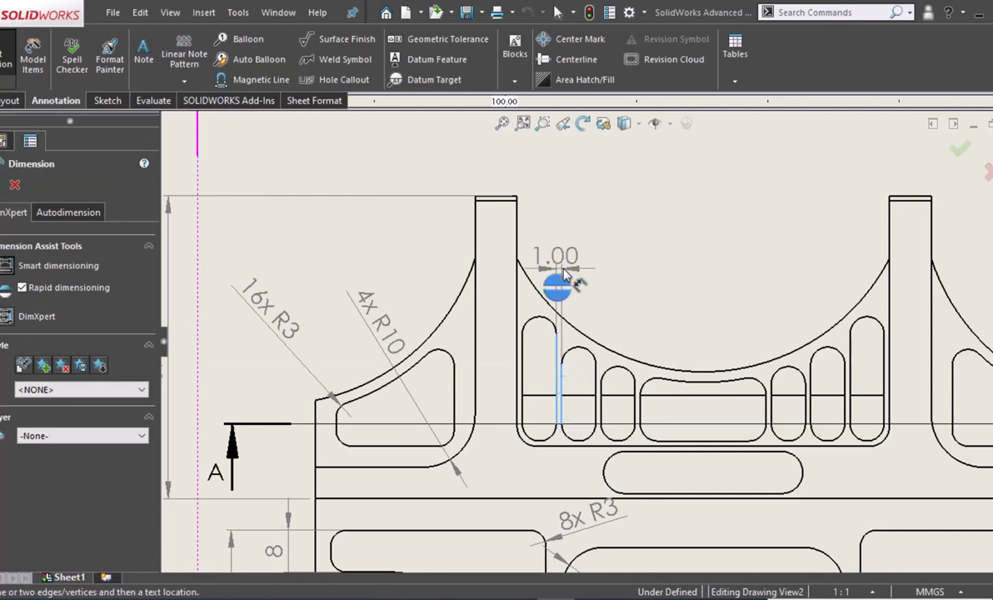
click(558, 250)
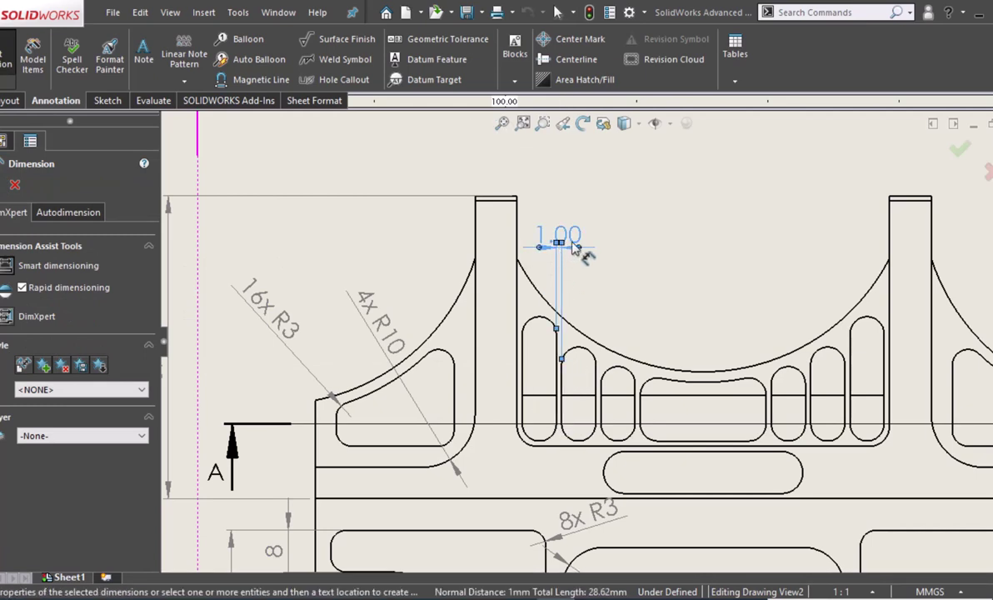
click(75, 456)
click(98, 469)
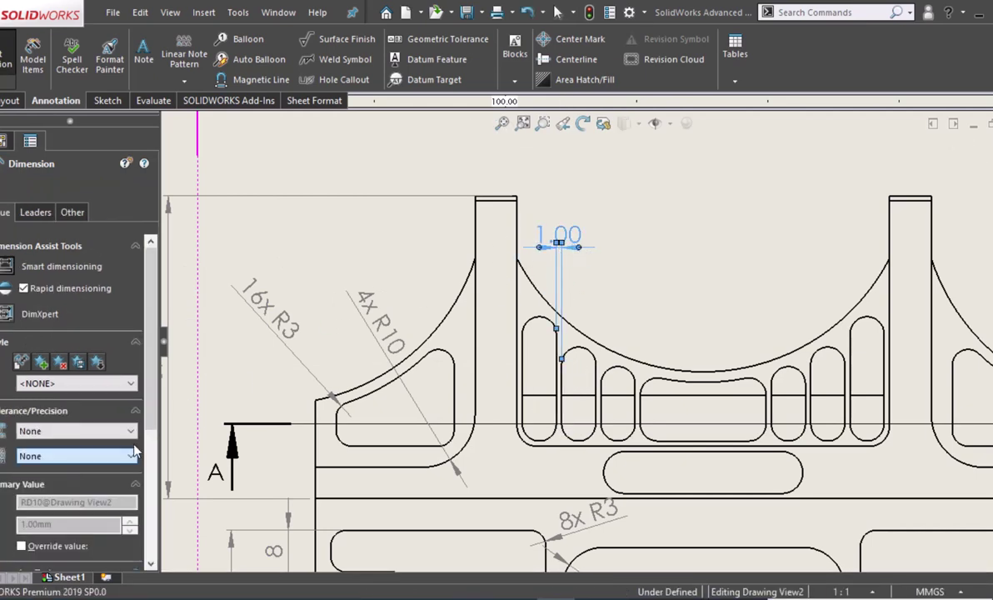
scroll(75, 433, down, 4)
scroll(50, 429, down, 1)
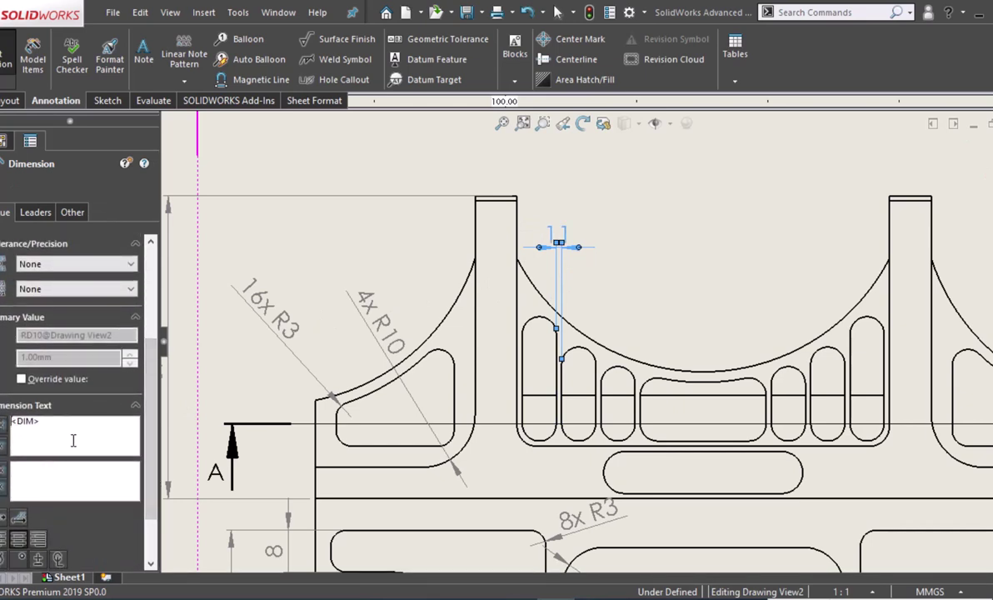
text(16x)
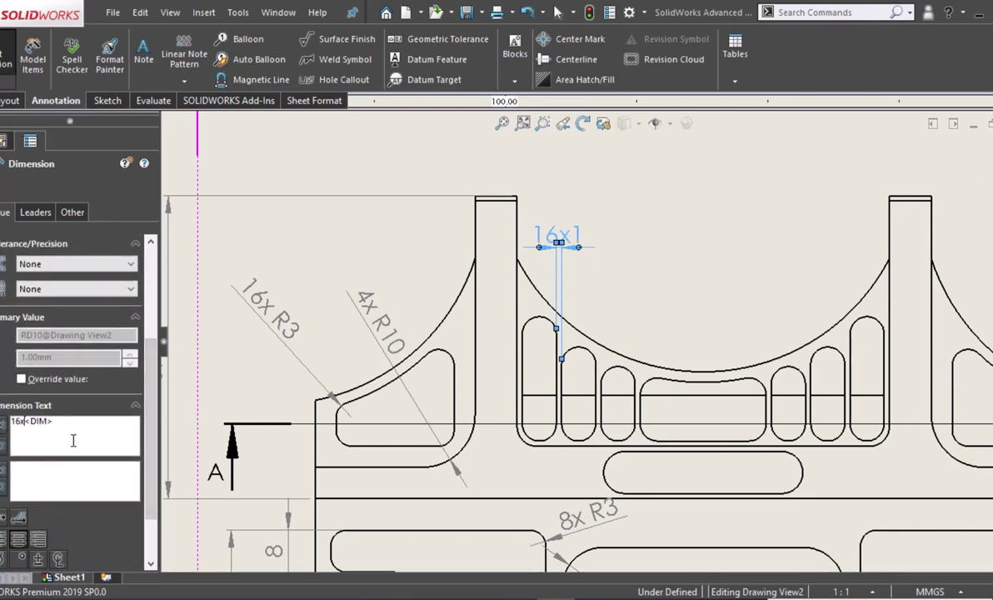
click(693, 323)
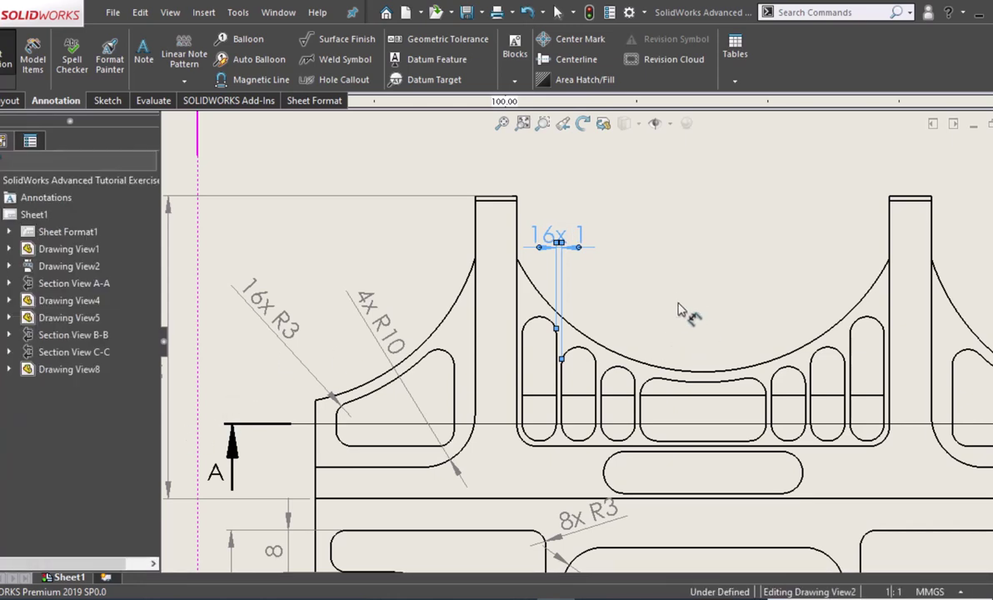
Dimension the gap from the large arc to the middle slot as 14x 2, no decimals.
click(698, 375)
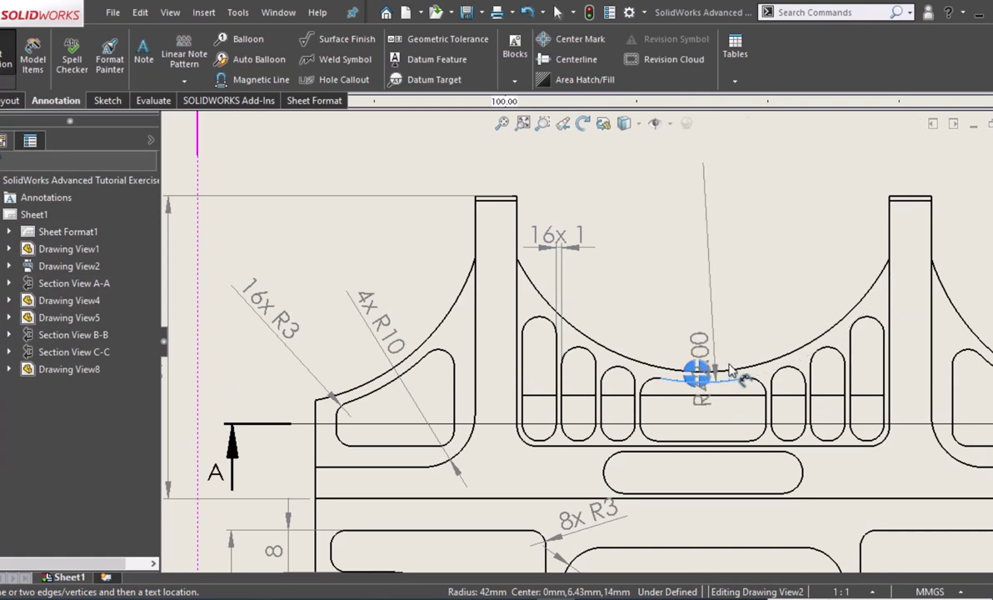
key(Escape)
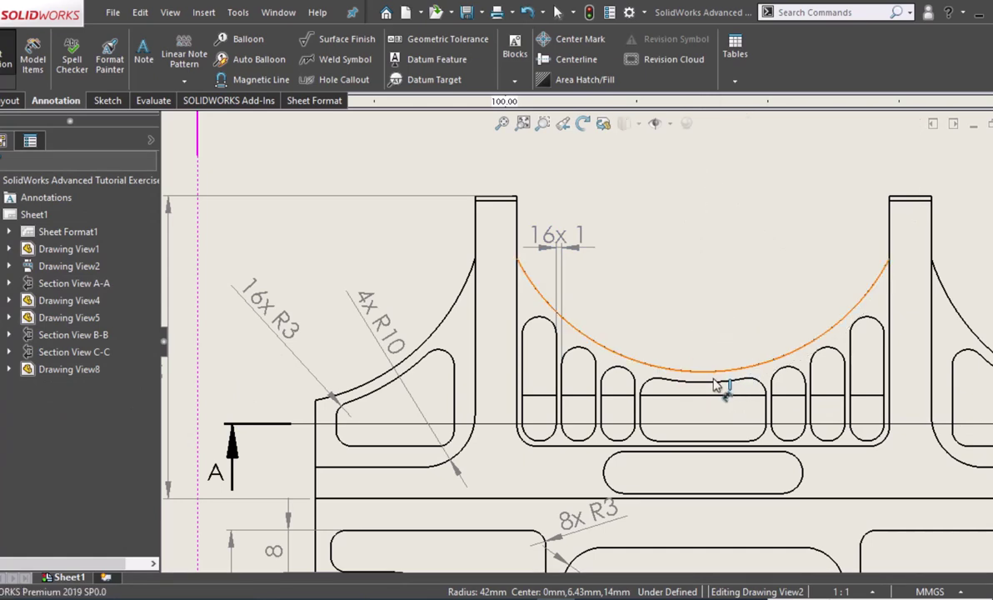
click(706, 387)
click(707, 373)
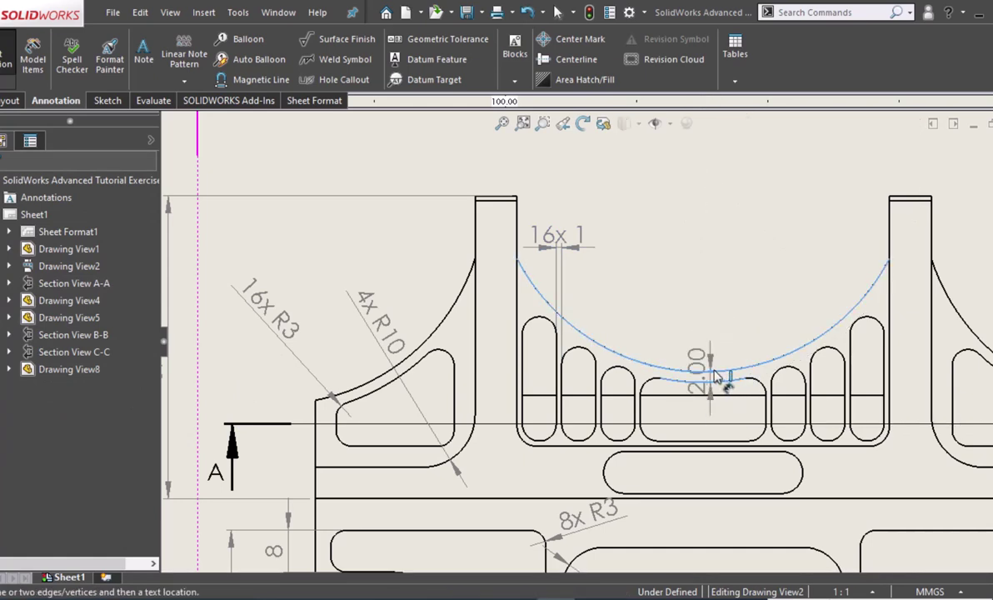
click(708, 334)
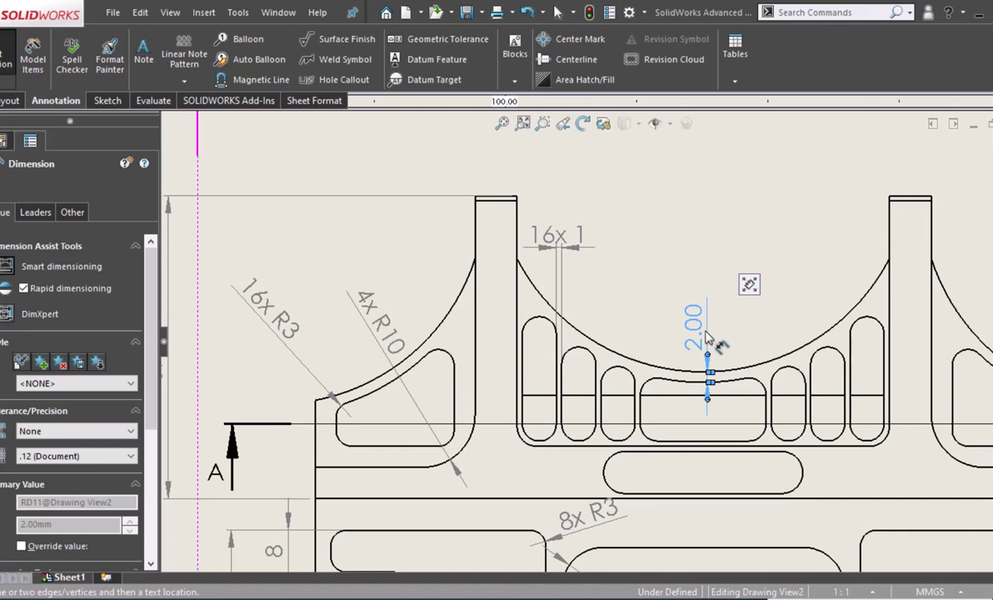
click(696, 340)
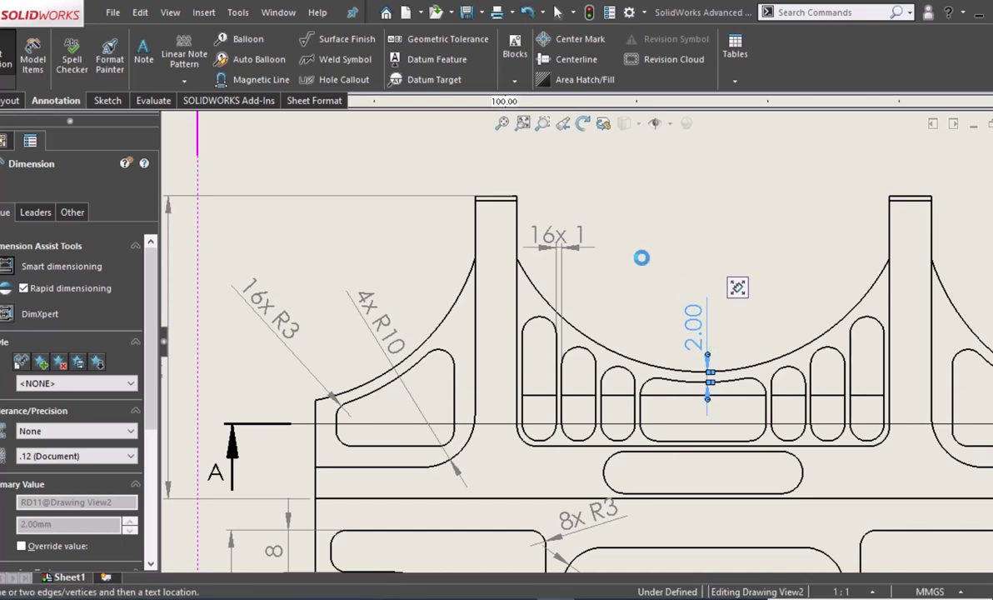
click(75, 456)
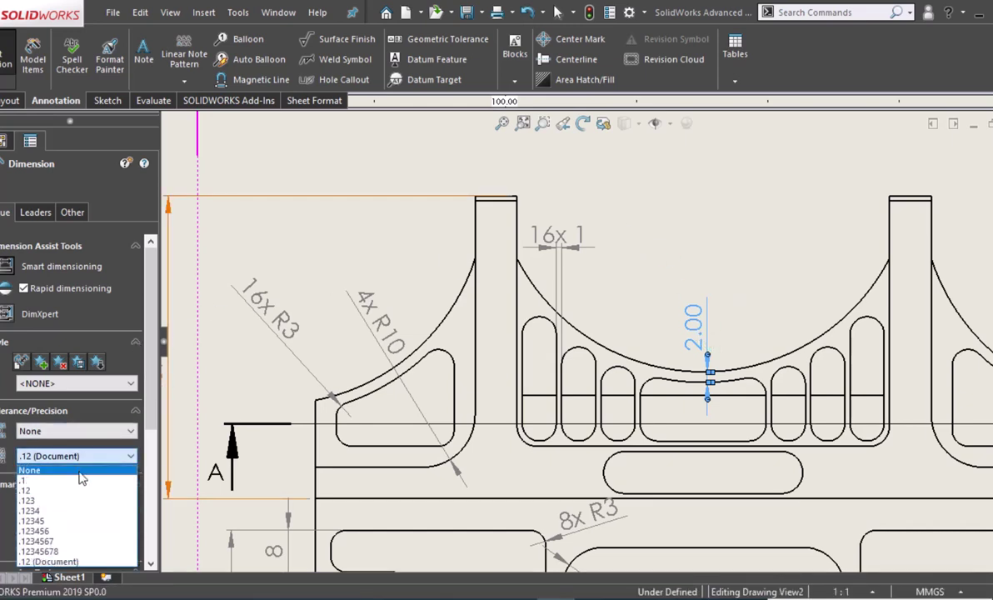
click(37, 468)
scroll(150, 473, down, 3)
scroll(100, 433, down, 2)
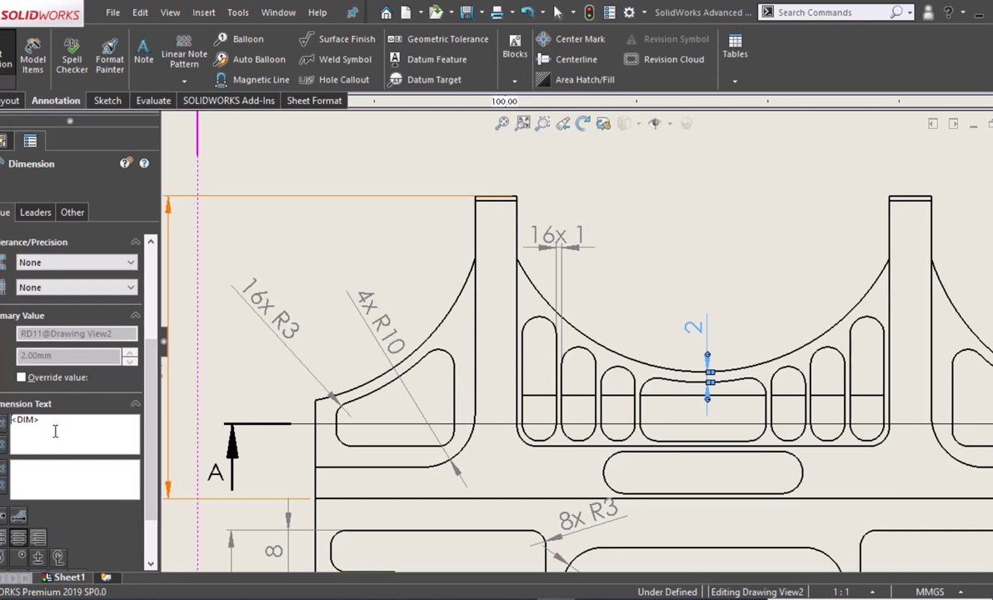
text(14x)
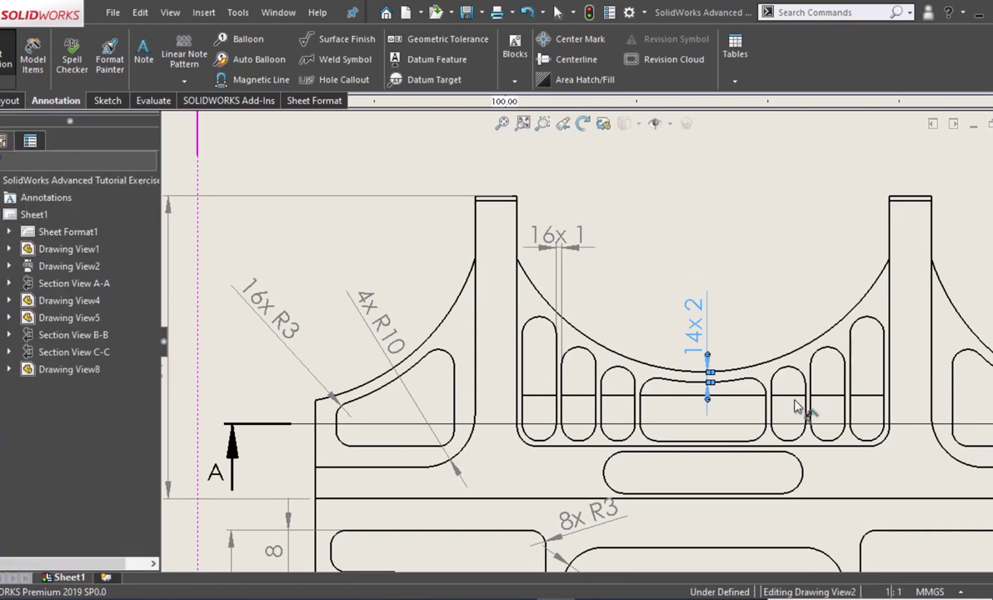
Add a 24 slot-width dimension at the middle slot with no decimals.
click(754, 404)
click(641, 408)
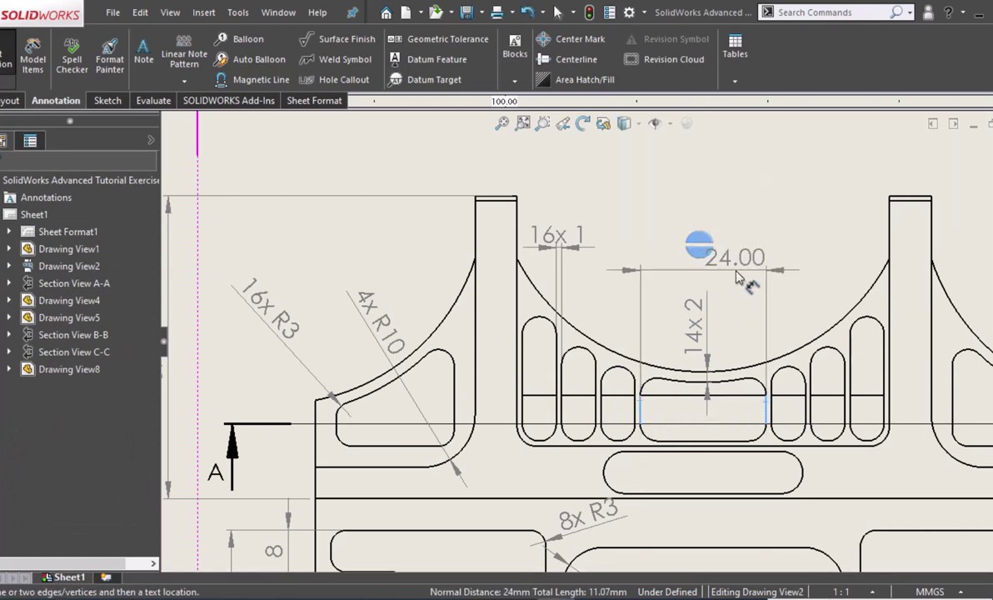
click(734, 279)
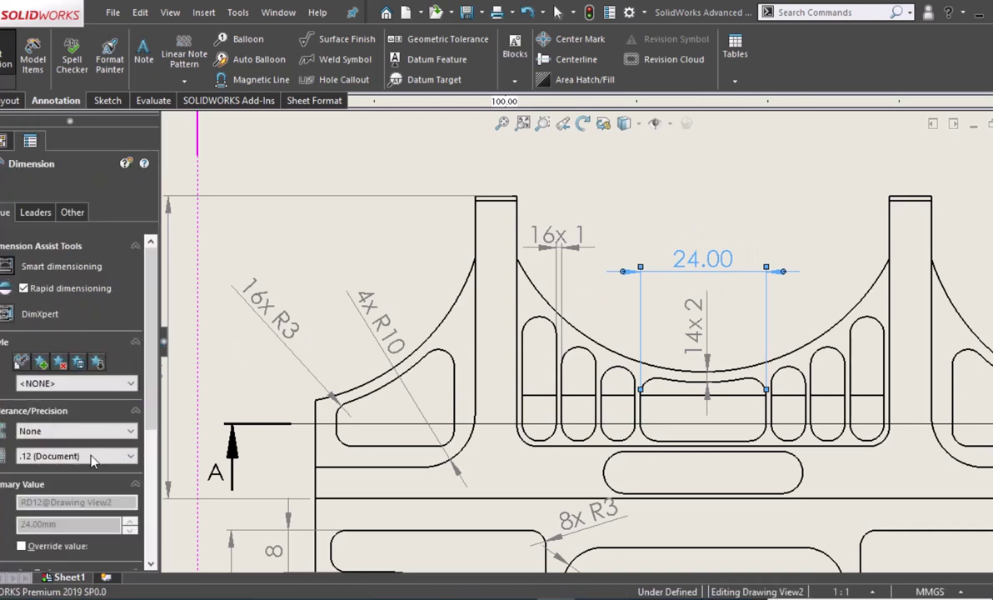
click(75, 456)
click(30, 469)
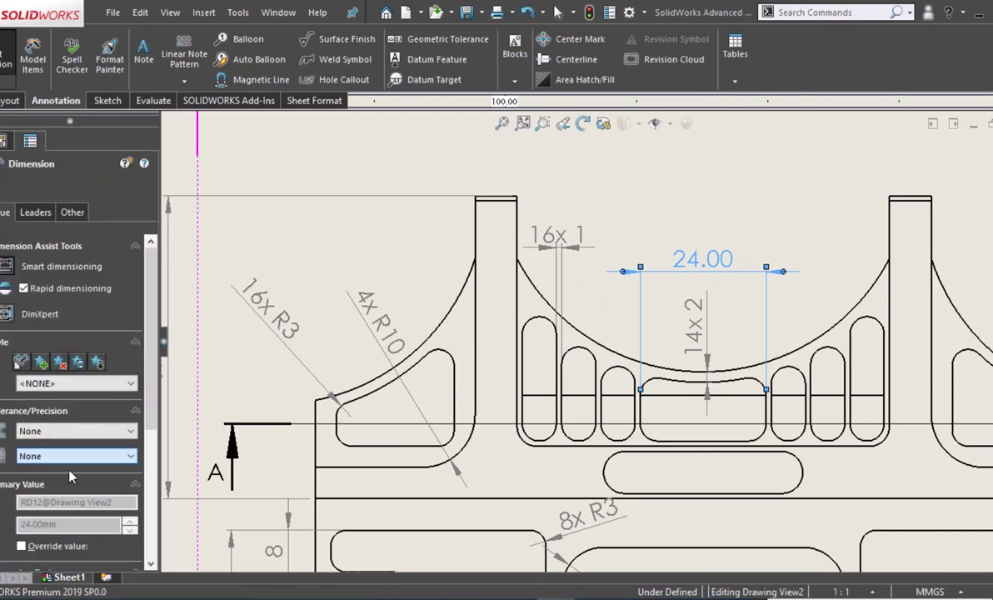
click(756, 218)
Dimension the rightmost slot as 12x 6.5 with one decimal place.
click(866, 360)
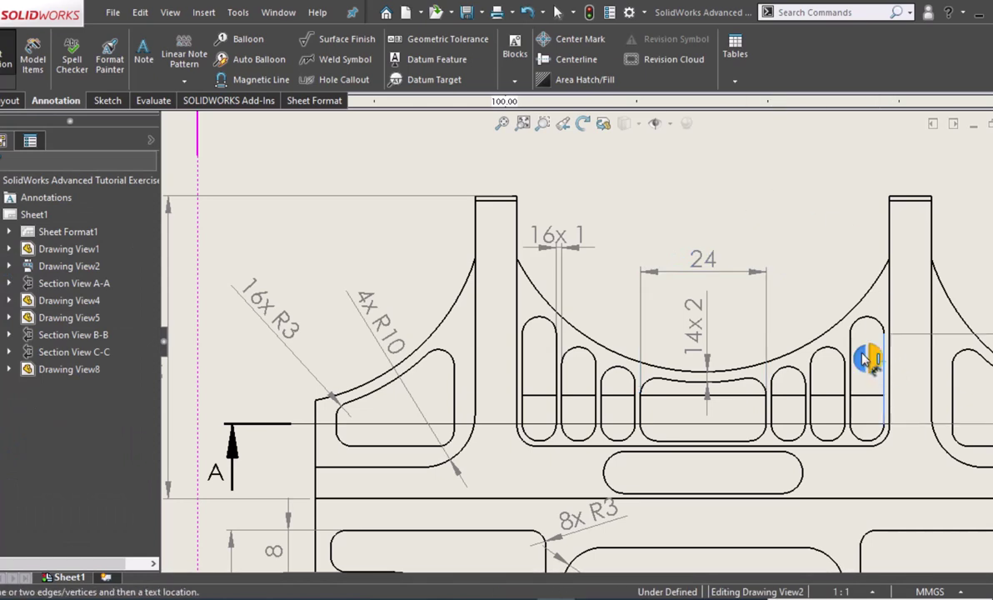
click(850, 277)
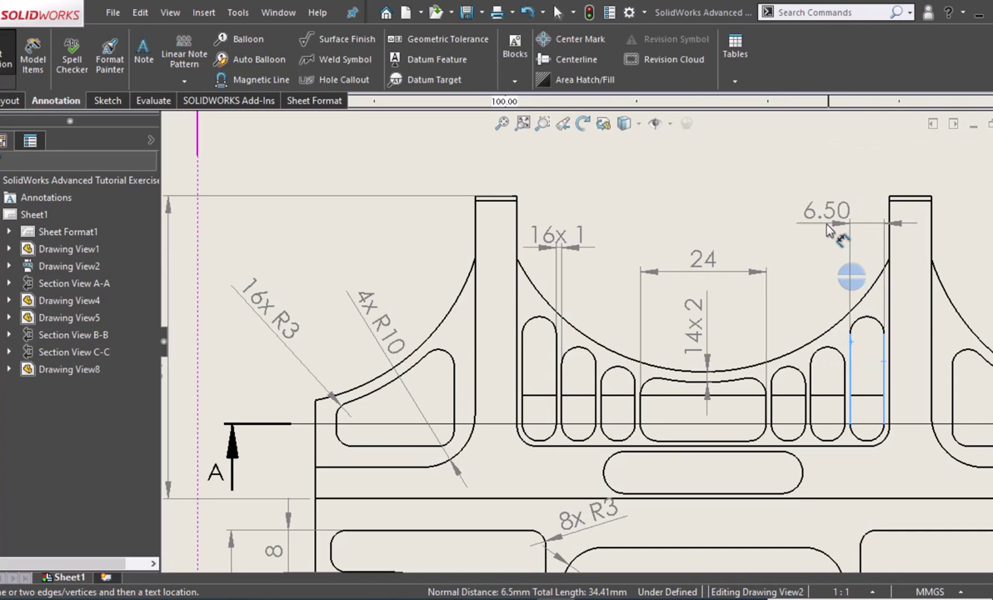
click(829, 230)
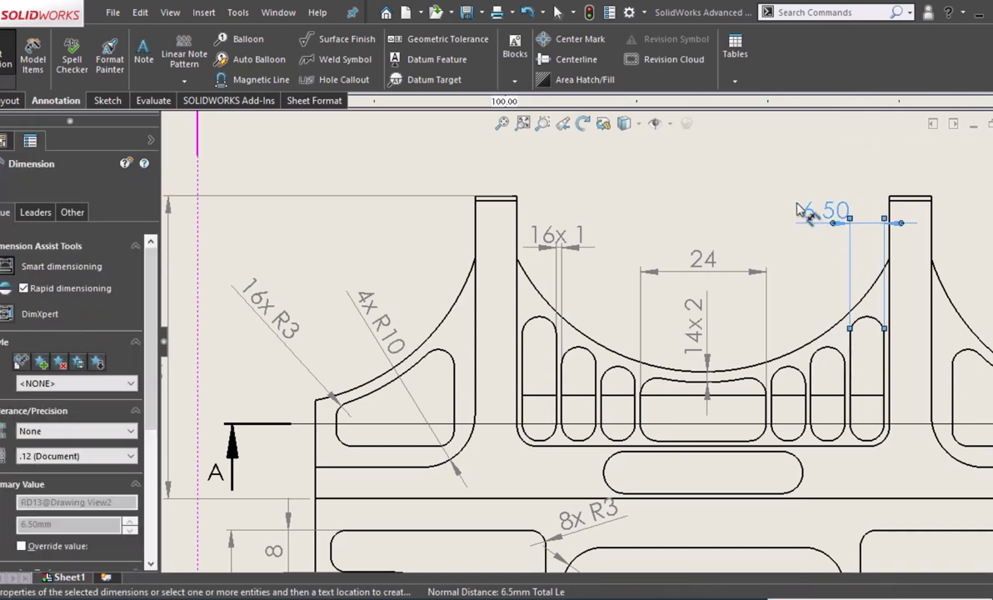
click(98, 457)
click(41, 470)
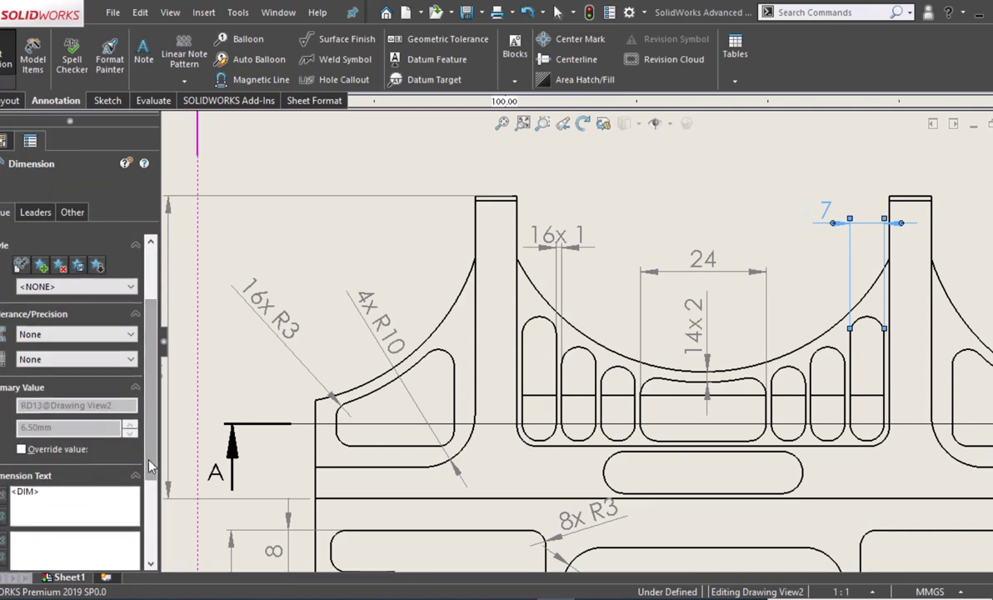
scroll(115, 357, down, 3)
scroll(150, 407, up, 2)
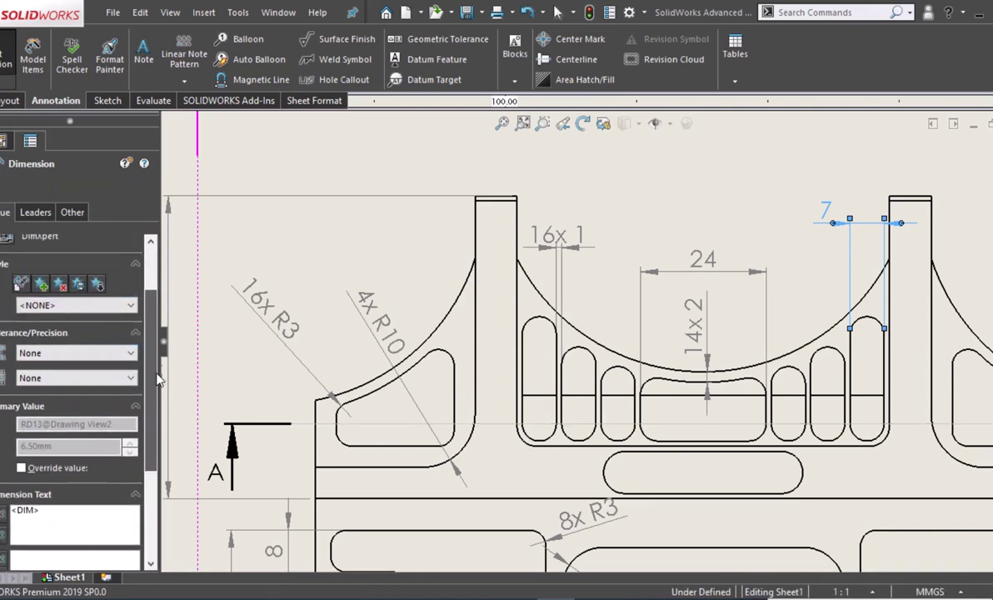
click(93, 378)
click(90, 405)
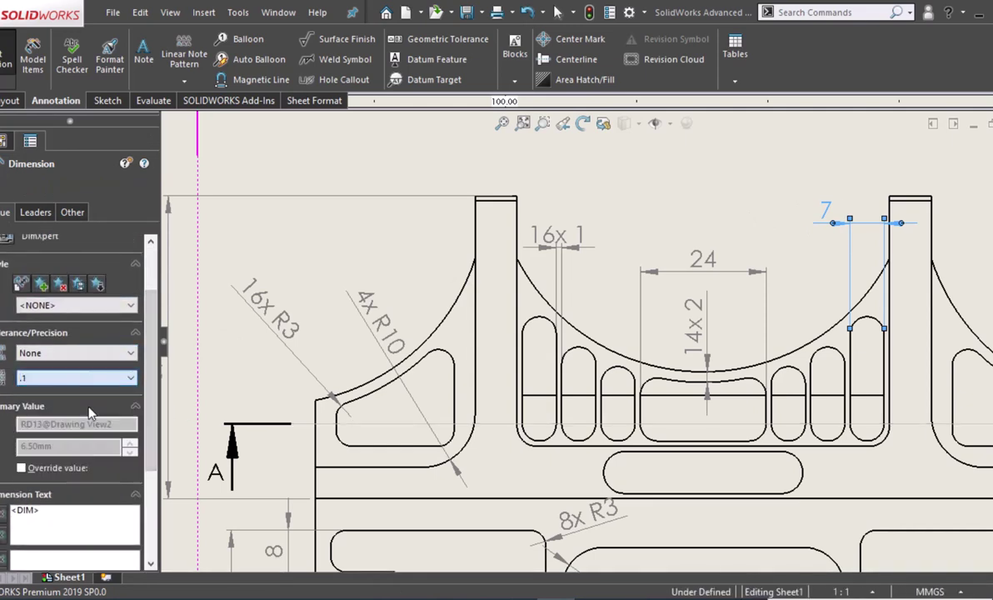
scroll(99, 369, down, 3)
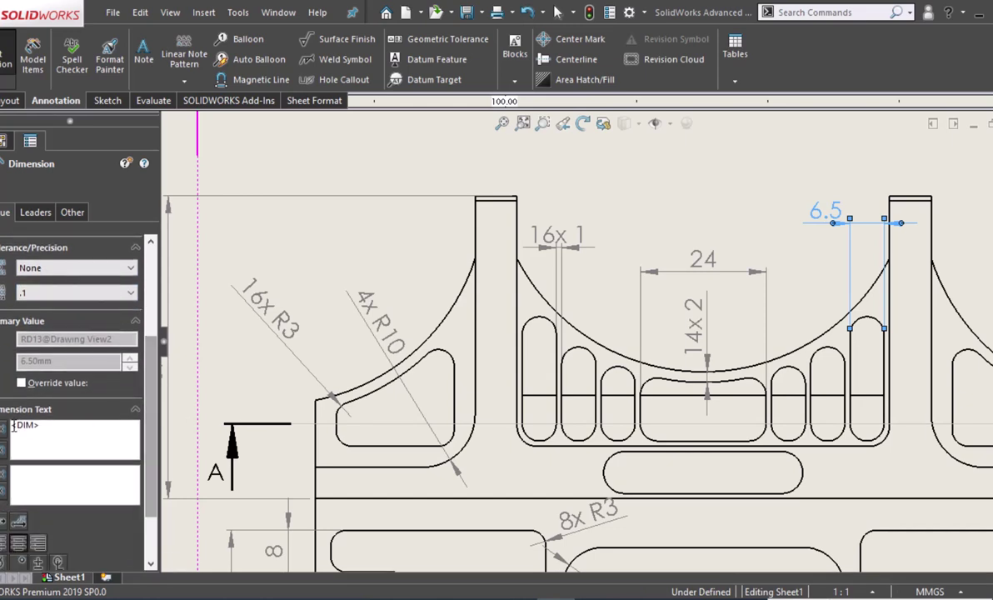
text(12x)
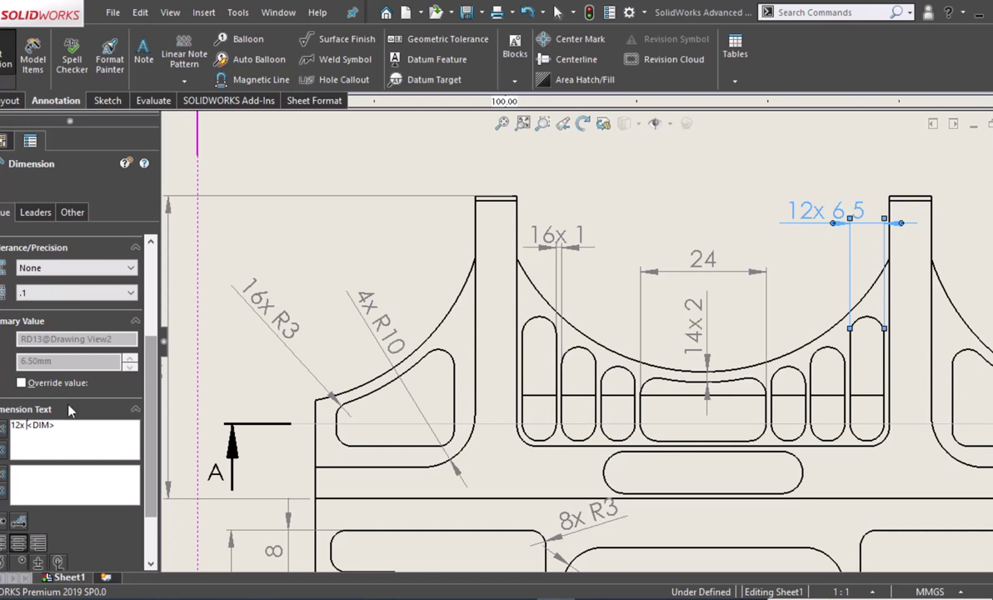
click(641, 185)
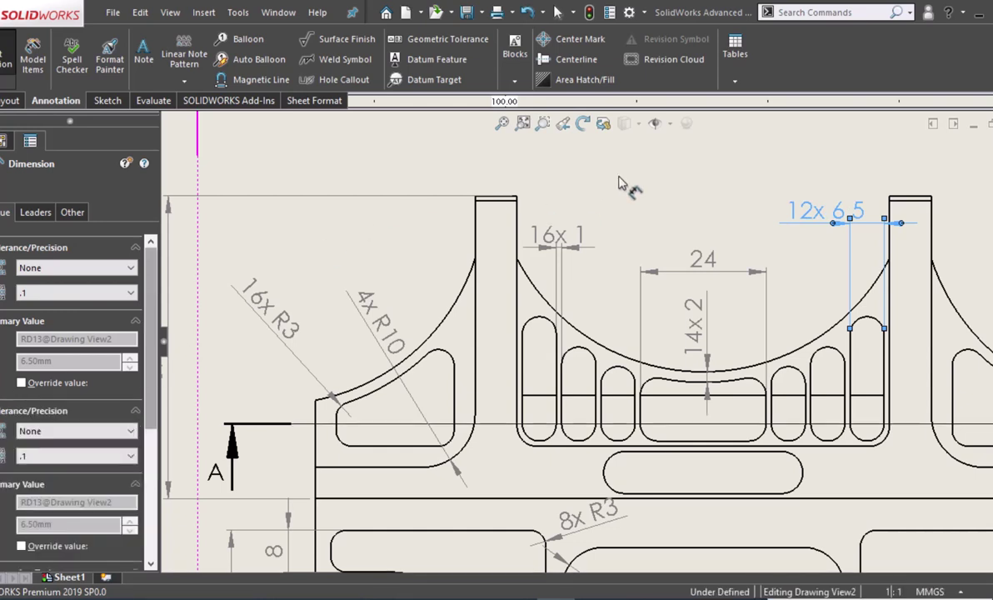
Add a 71 dimension between the inner edges of the two tall ribs, no decimals.
click(517, 226)
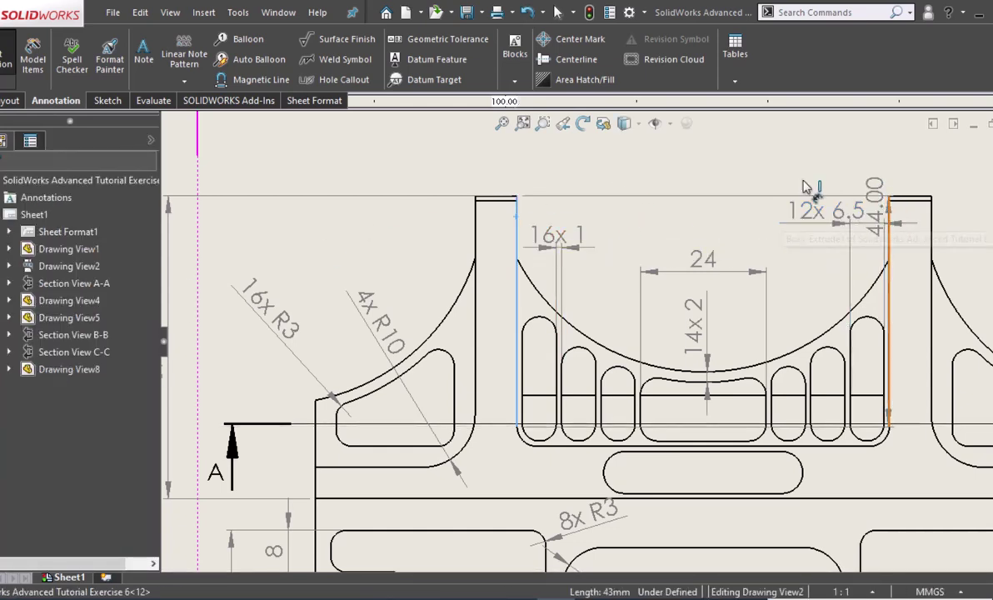
click(889, 218)
click(720, 171)
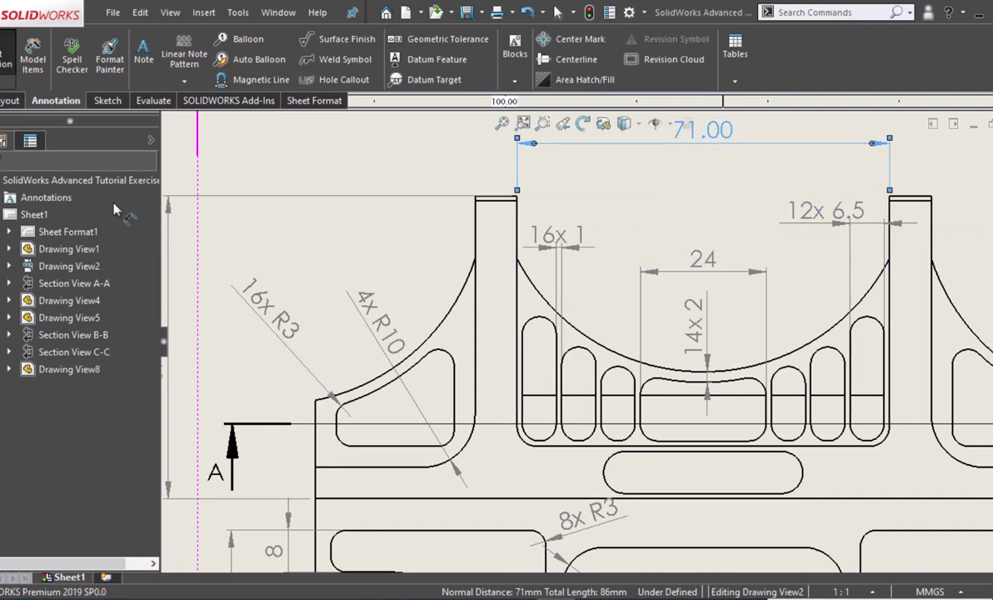
click(87, 456)
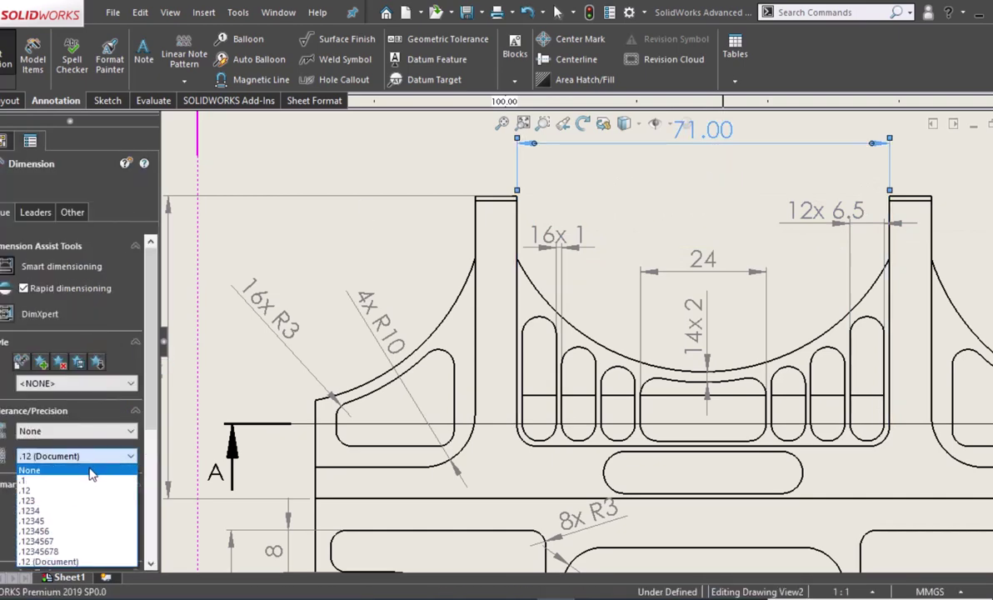
click(91, 472)
Dimension the right rib's width as 4 with no decimals.
middle_drag(364, 247, 332, 268)
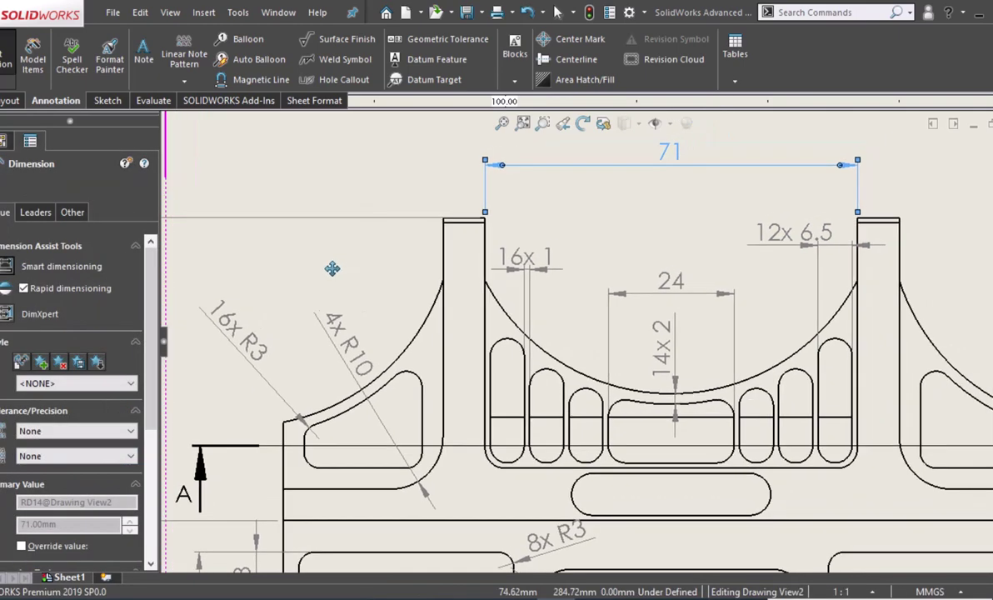
middle_drag(694, 381, 626, 382)
click(749, 413)
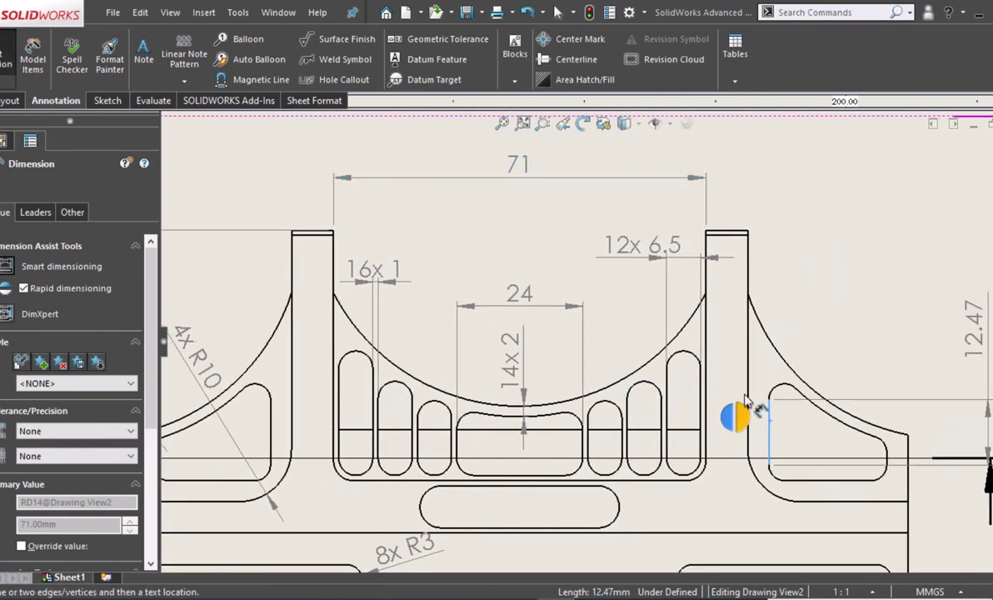
click(760, 234)
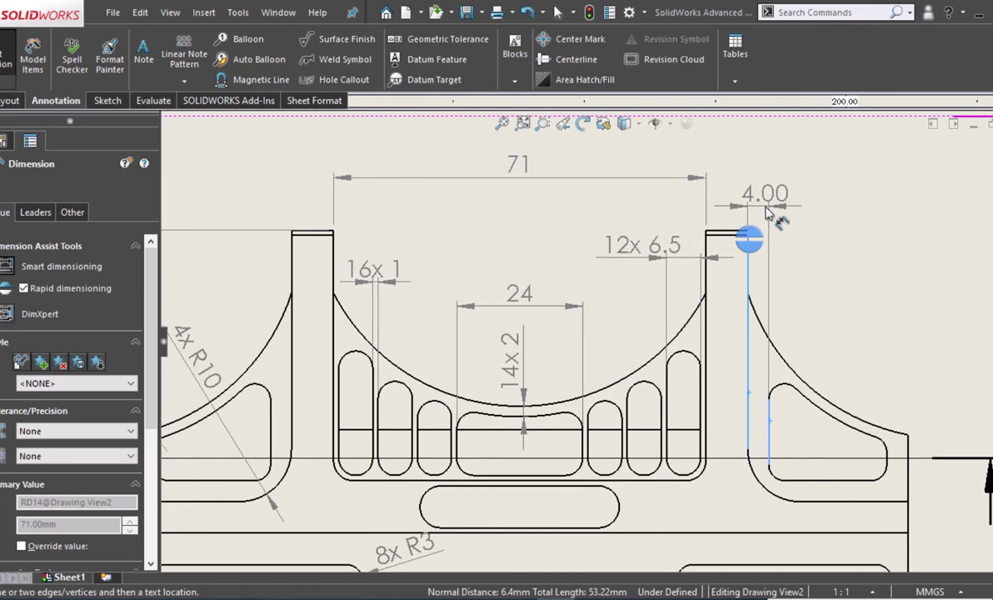
click(803, 185)
key(Escape)
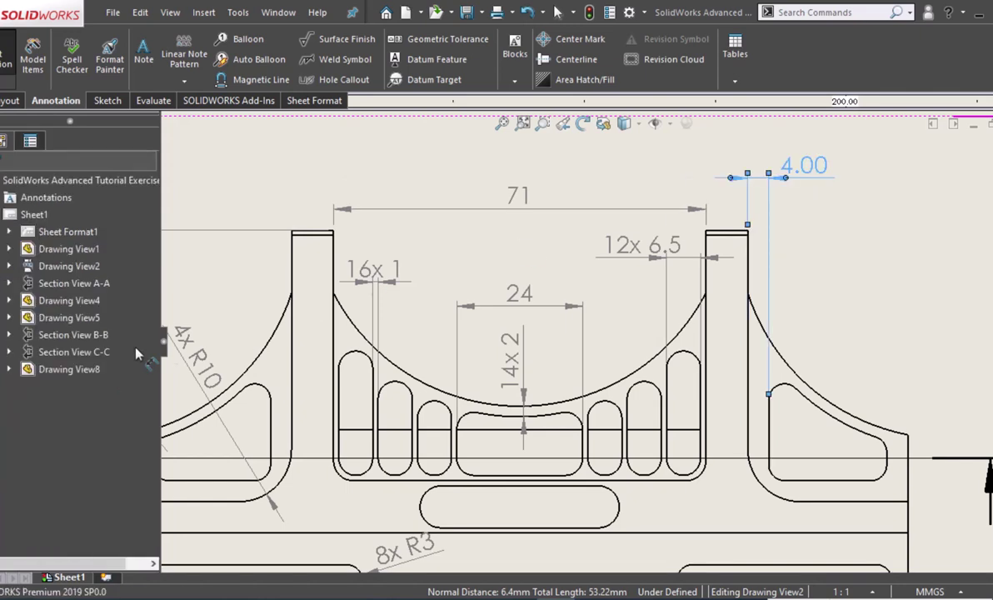
click(92, 455)
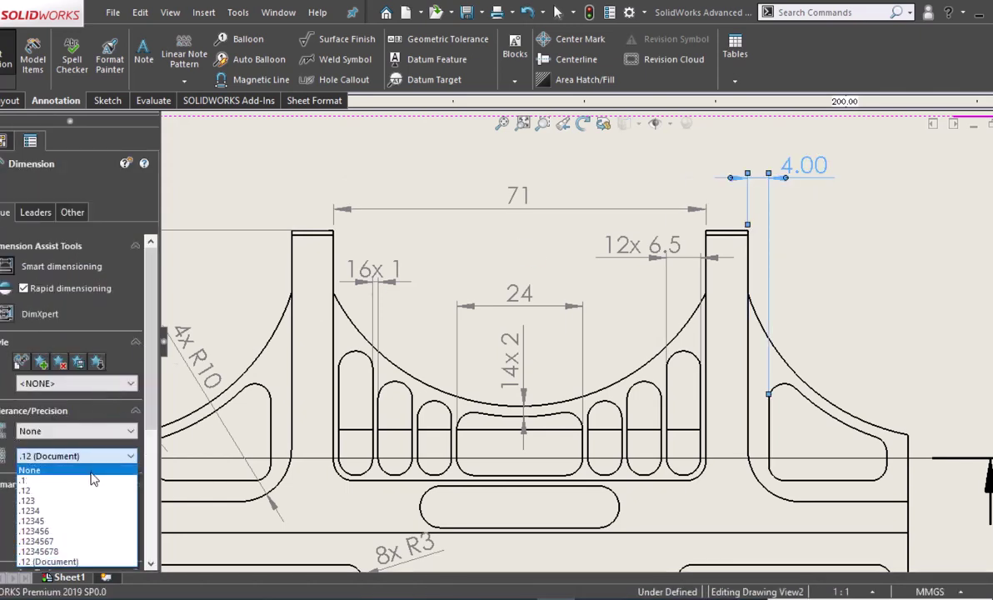
click(92, 471)
key(Escape)
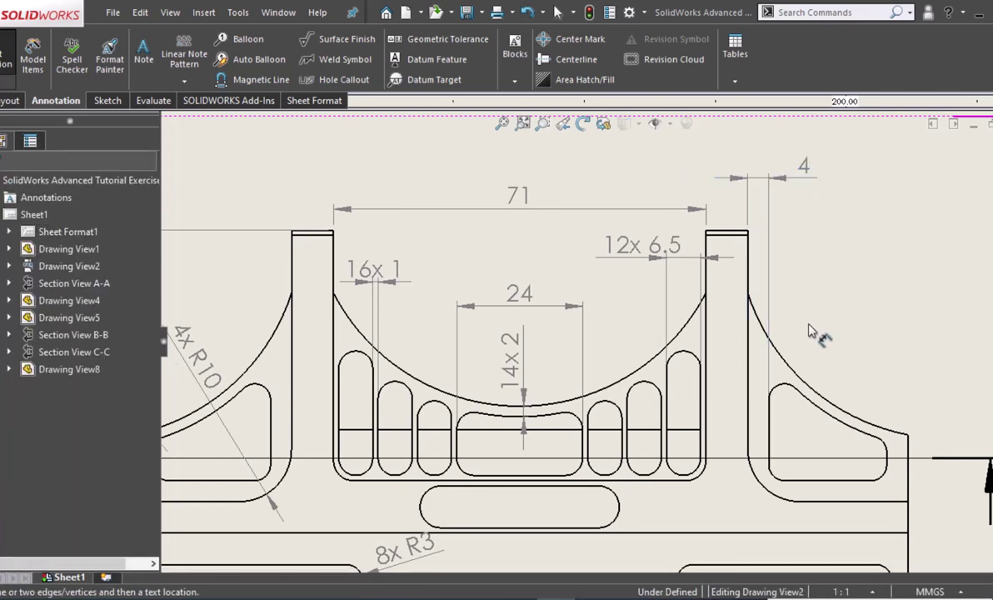
middle_drag(587, 279, 656, 366)
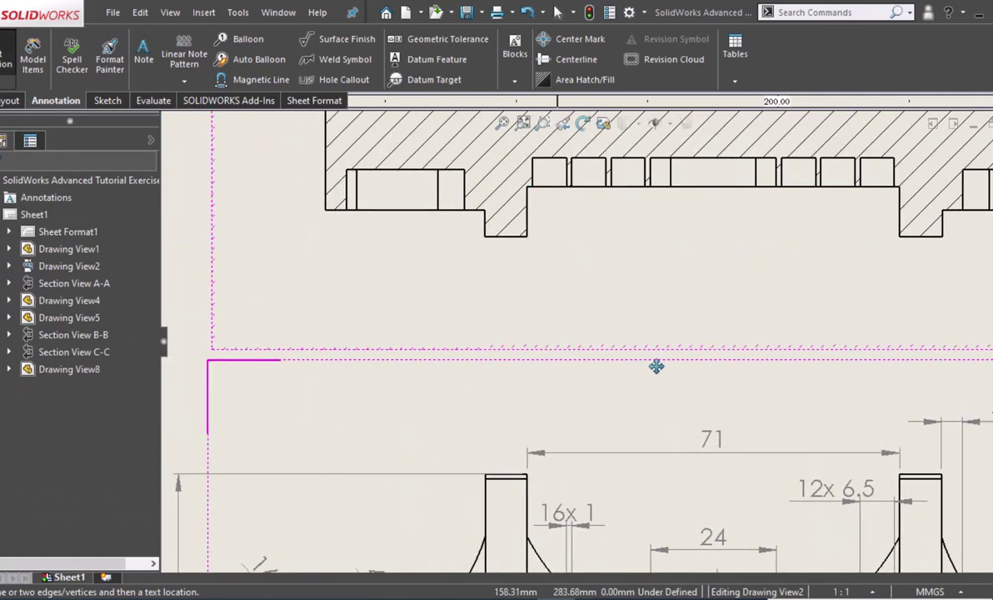
In section view A-A, dimension the raised step as 4x 5 with no decimals.
mouse_move(499, 233)
middle_down()
mouse_move(499, 304)
mouse_move(478, 409)
mouse_move(499, 428)
middle_up()
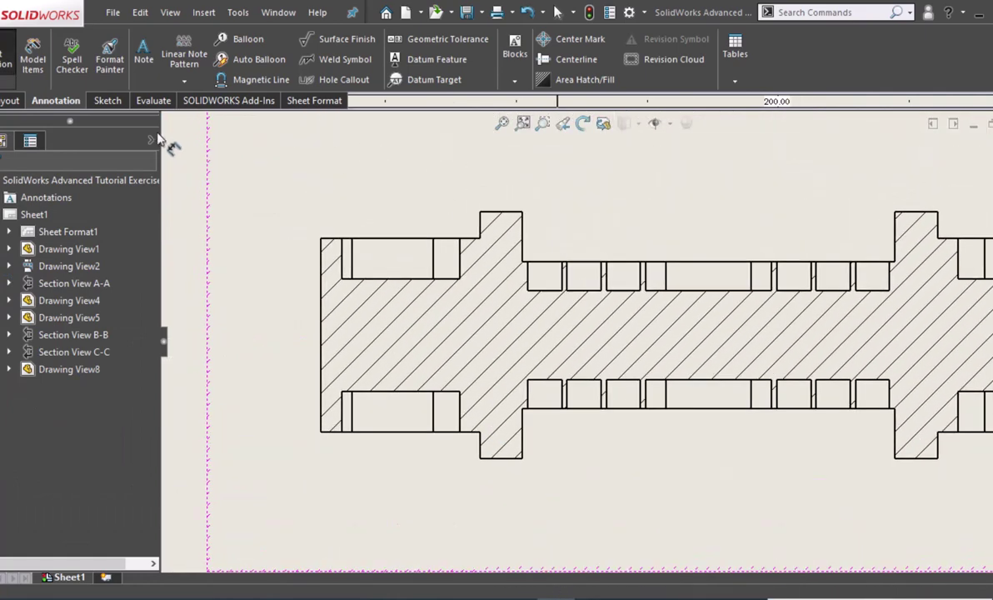
click(481, 223)
click(279, 215)
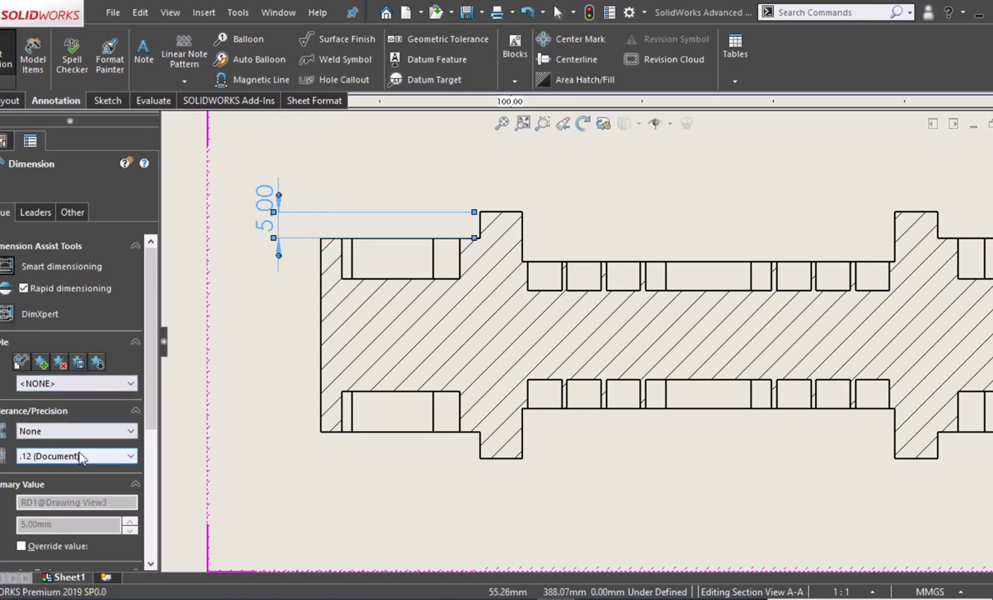
click(83, 456)
click(50, 470)
scroll(152, 447, down, 5)
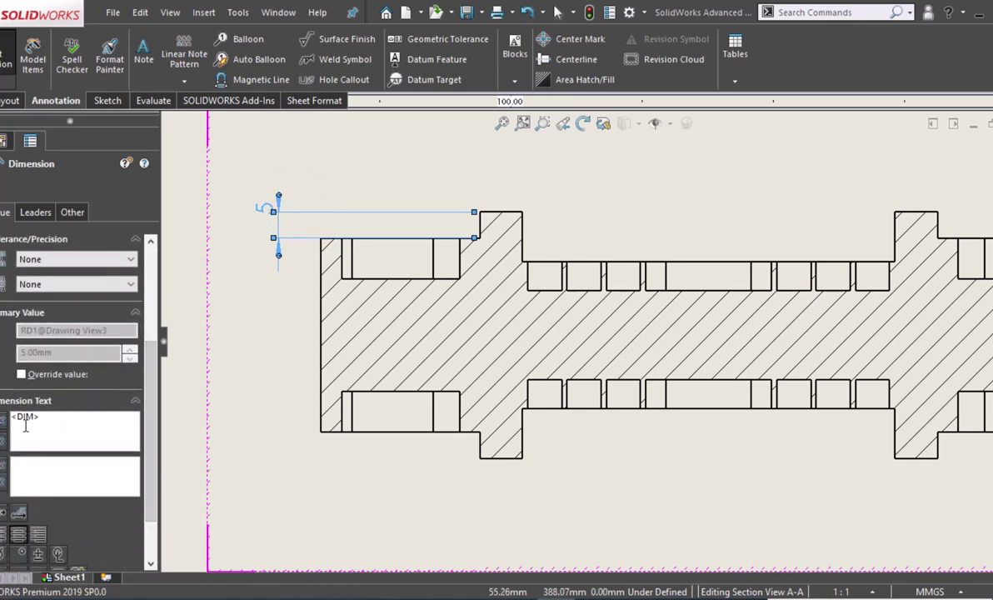
text(4x)
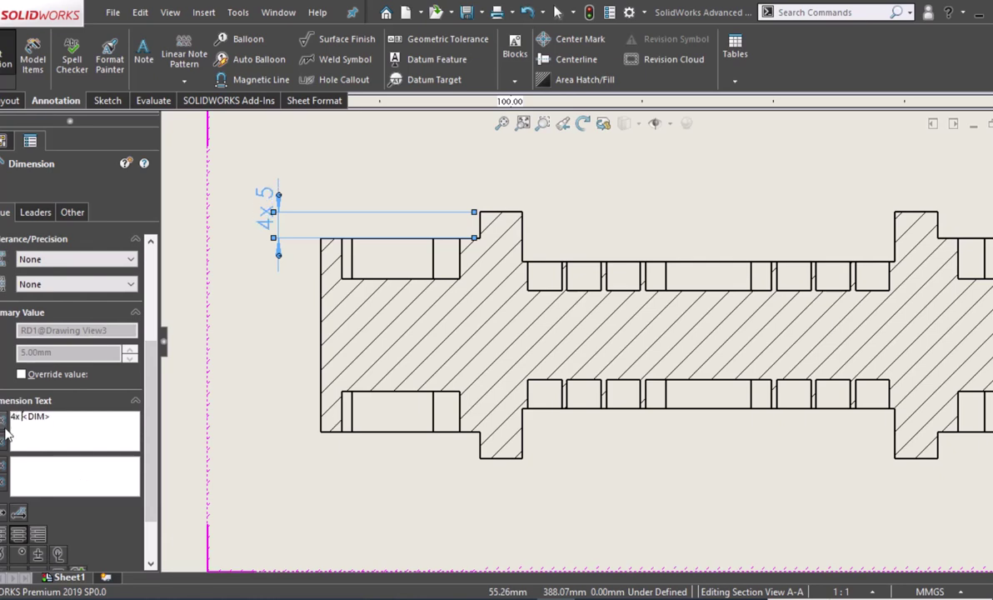
click(284, 403)
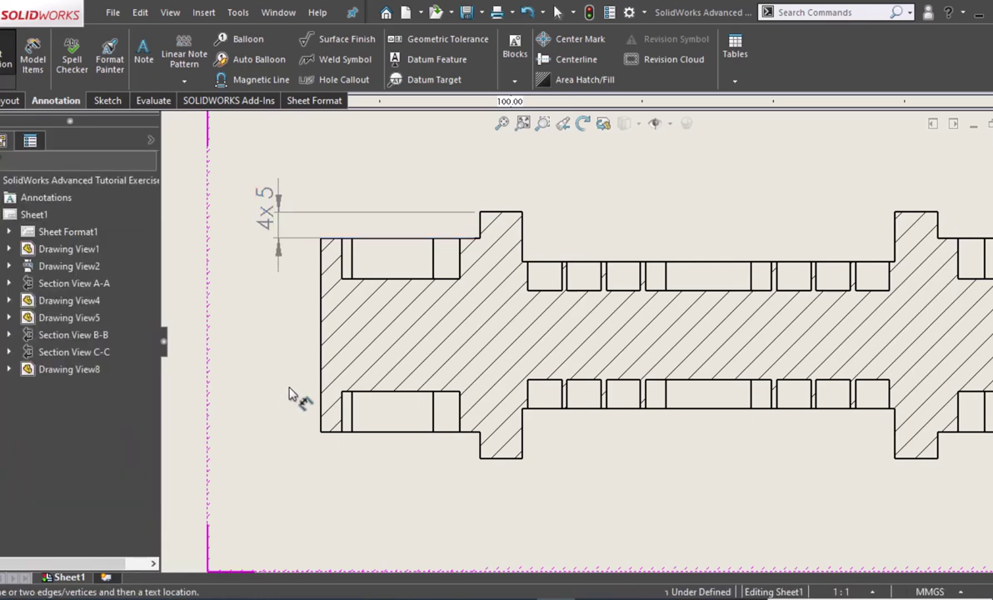
Dimension the upper-left slot depth as 4x 7.80.
click(389, 280)
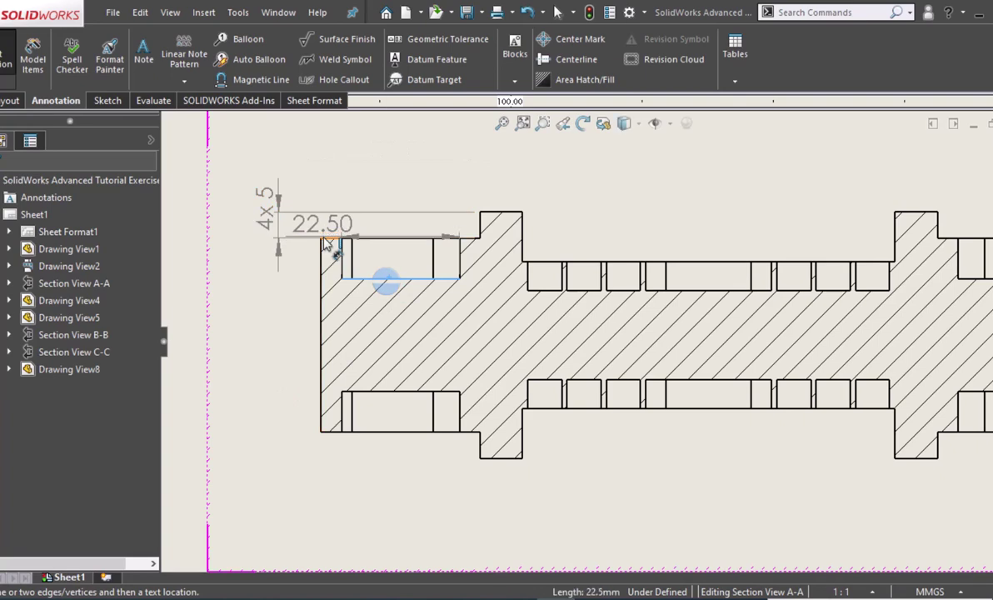
click(322, 239)
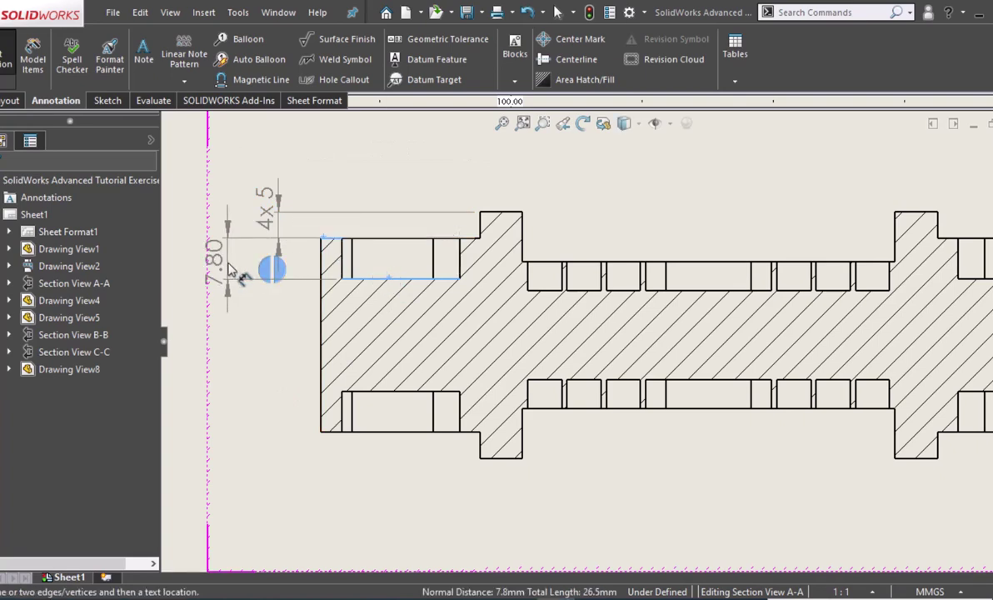
click(232, 317)
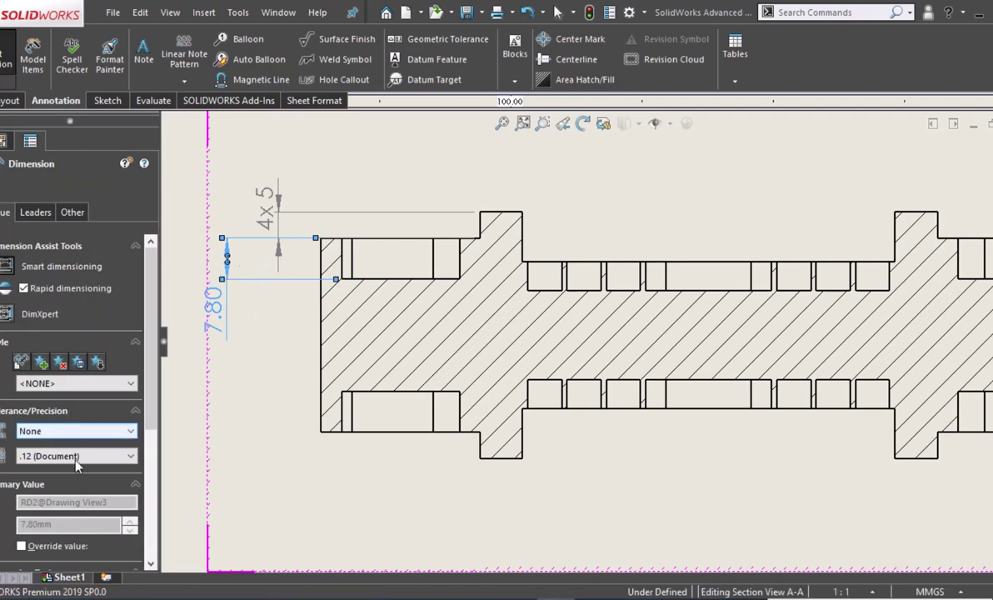
click(74, 456)
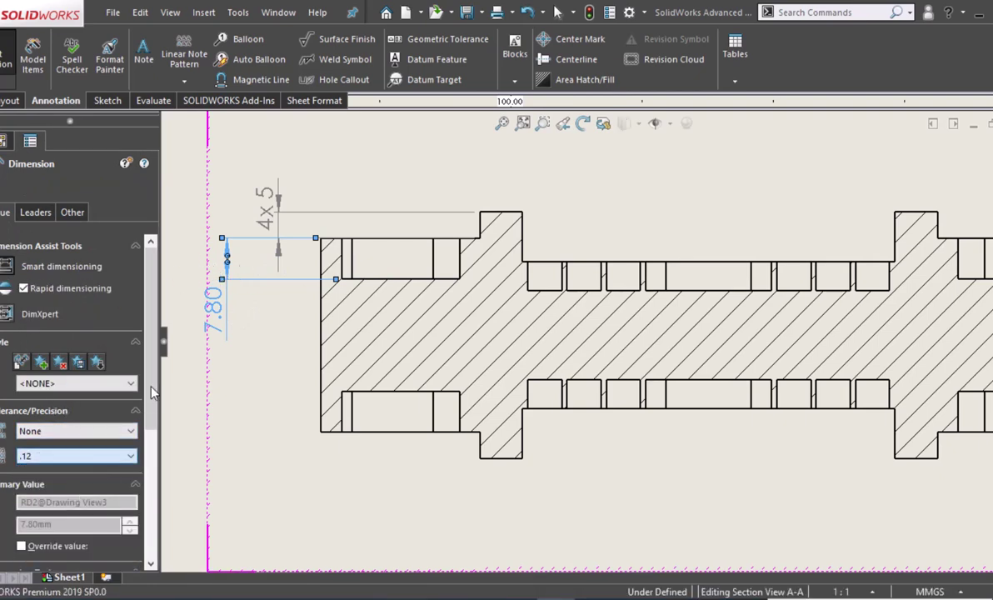
scroll(84, 400, down, 5)
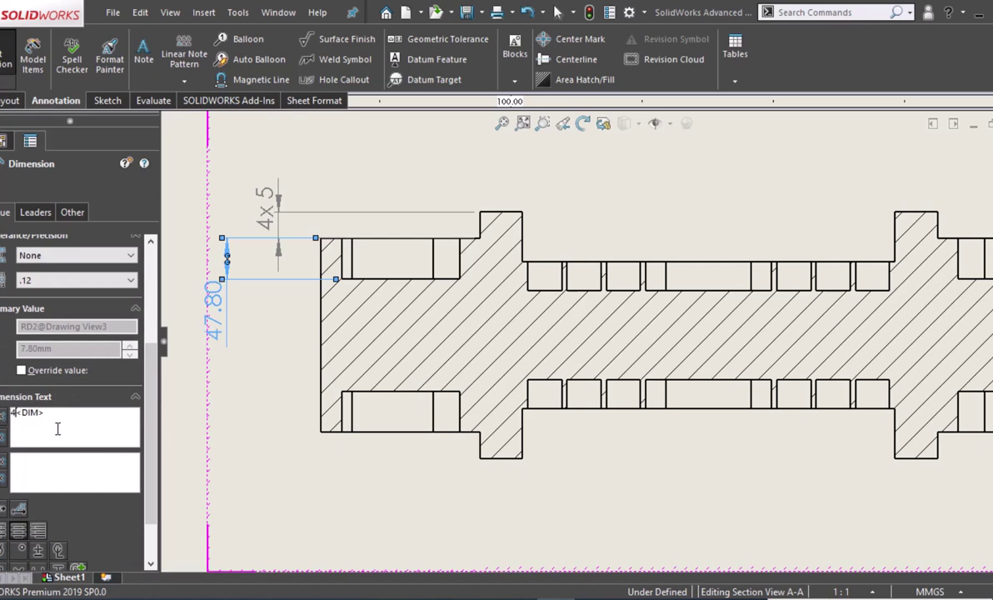
text(x)
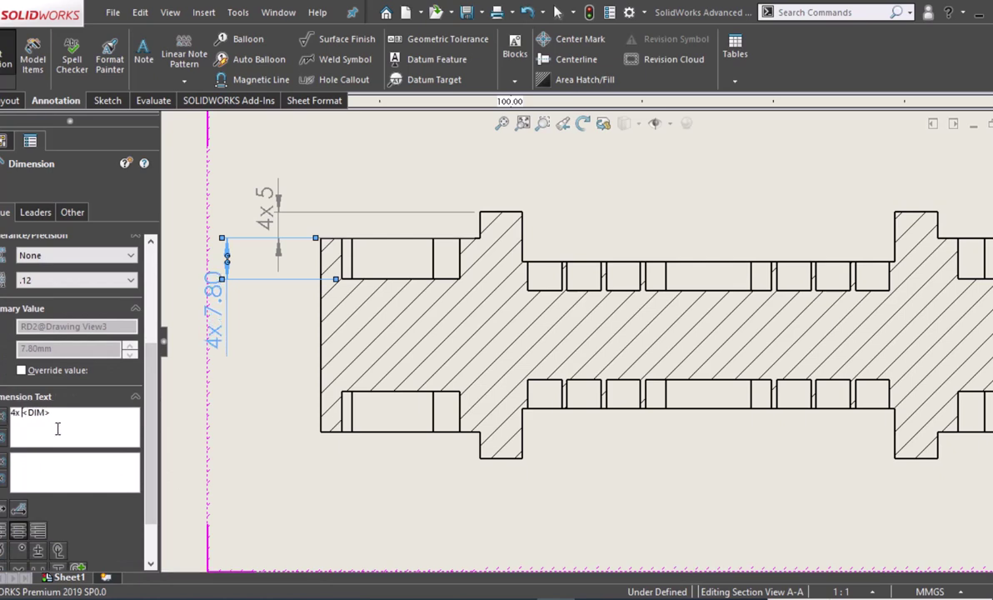
Add the 5.5 slot dimension above section A-A with one decimal place.
click(548, 283)
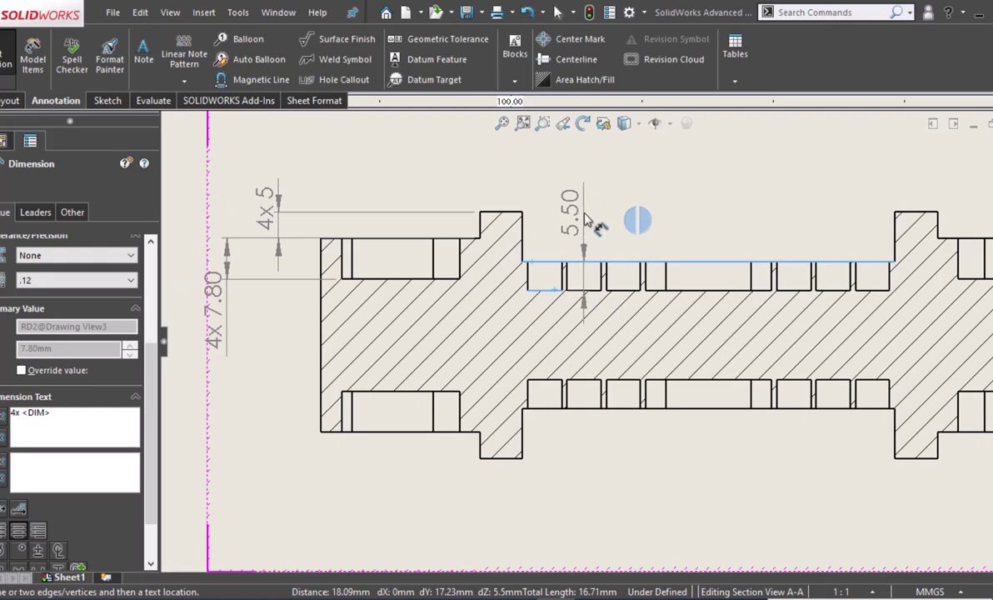
click(586, 220)
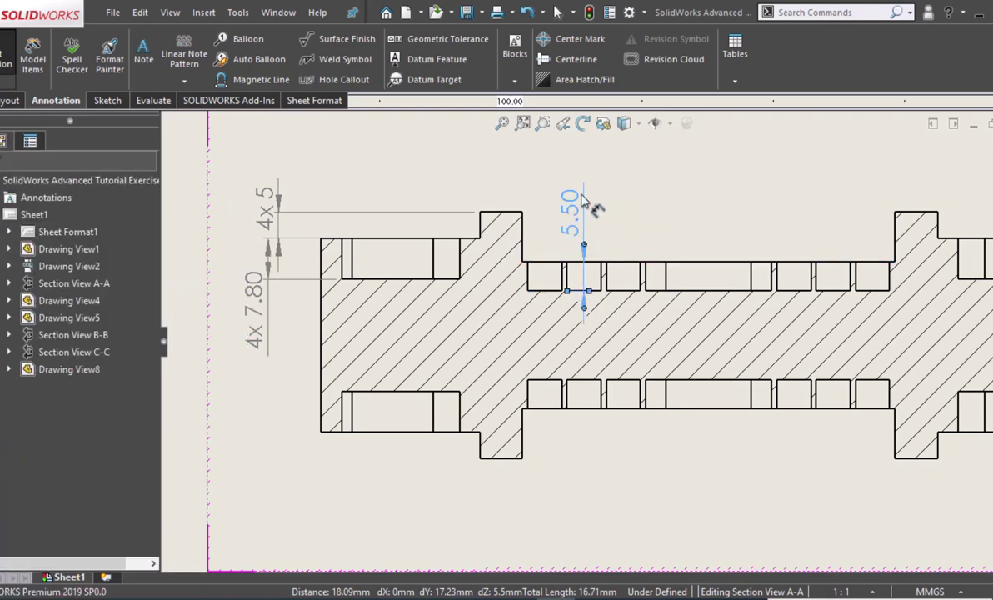
scroll(99, 423, down, 2)
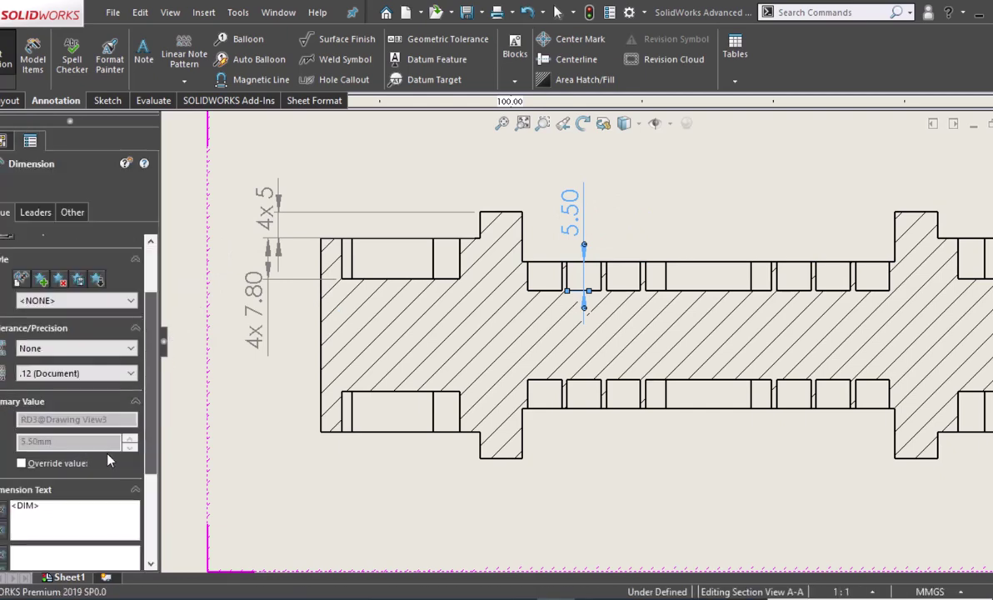
click(87, 374)
click(83, 388)
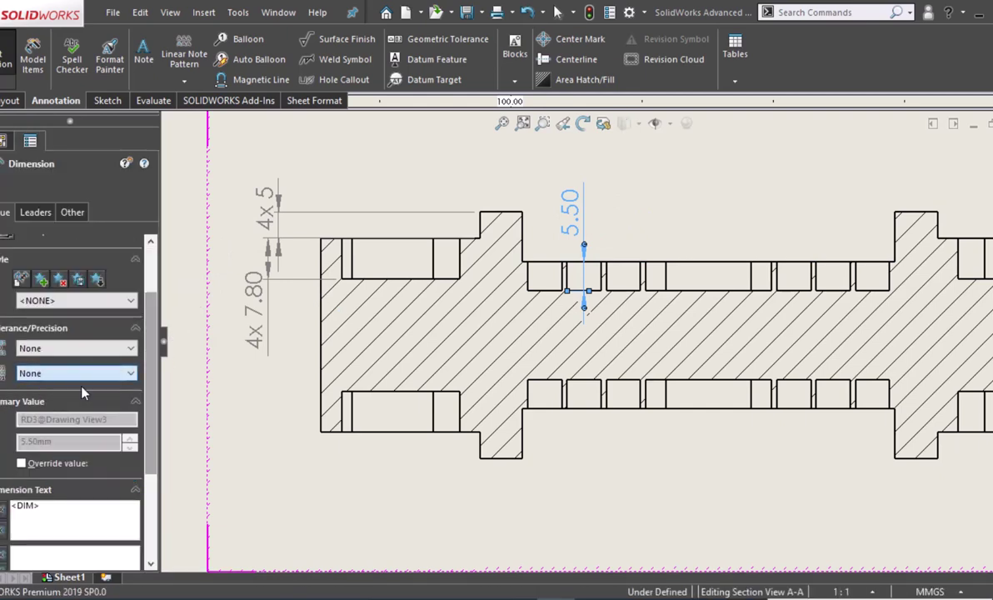
click(85, 374)
click(50, 401)
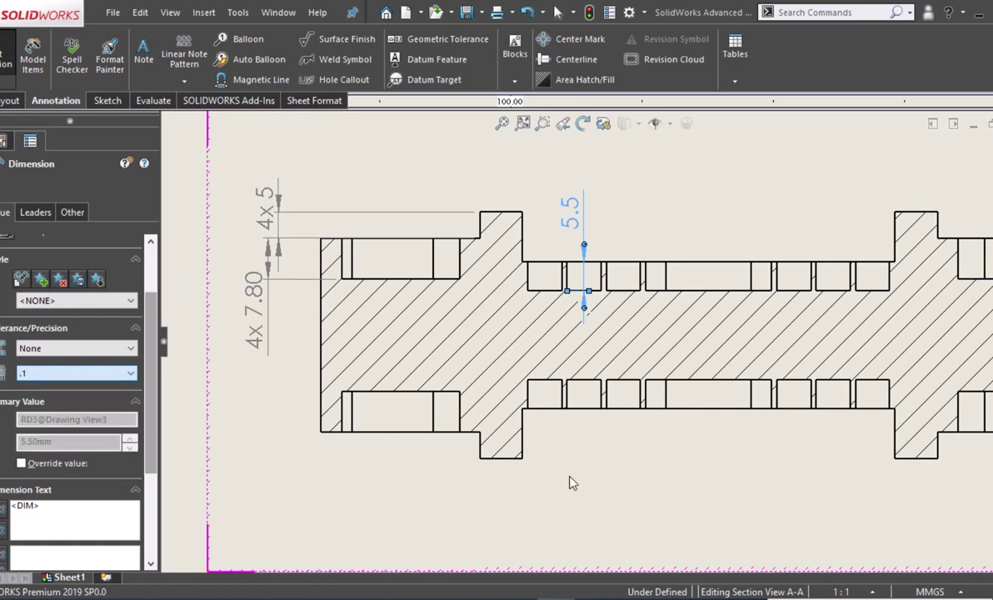
Dimension the right shoulder step depth as 9.5 with one decimal place.
middle_drag(607, 502, 384, 494)
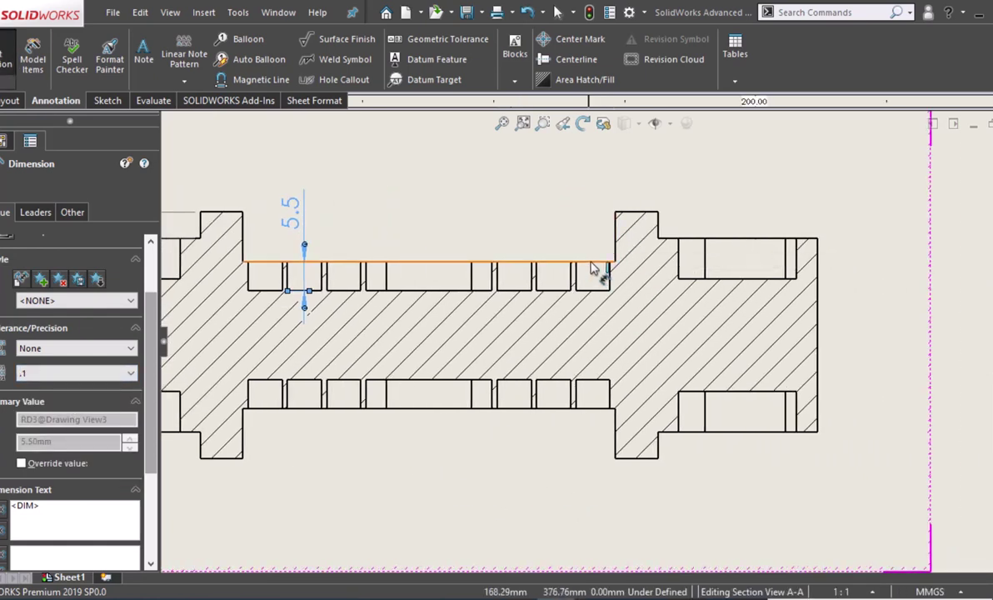
click(622, 215)
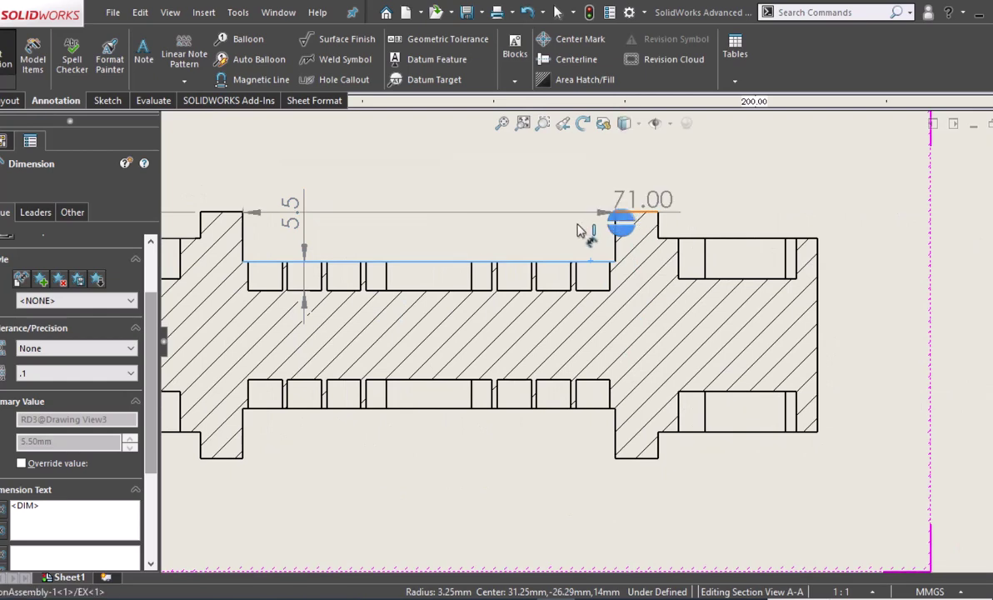
click(577, 225)
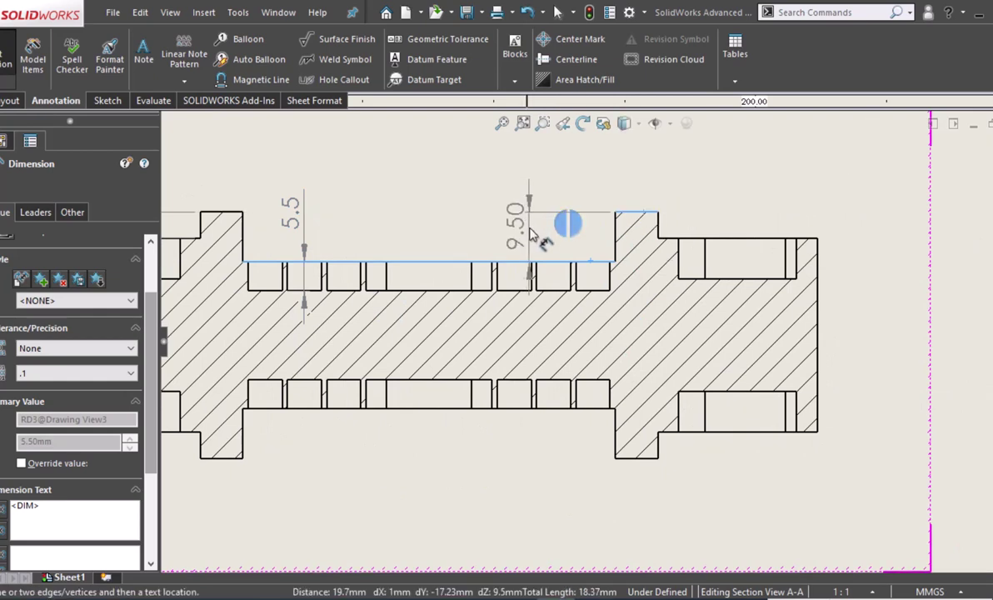
click(531, 235)
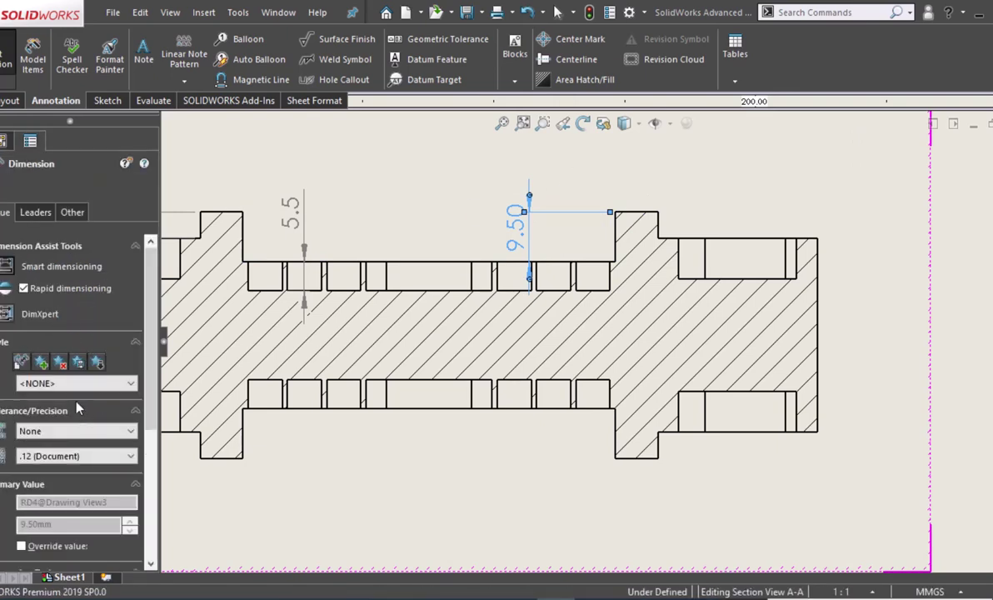
click(79, 456)
click(75, 472)
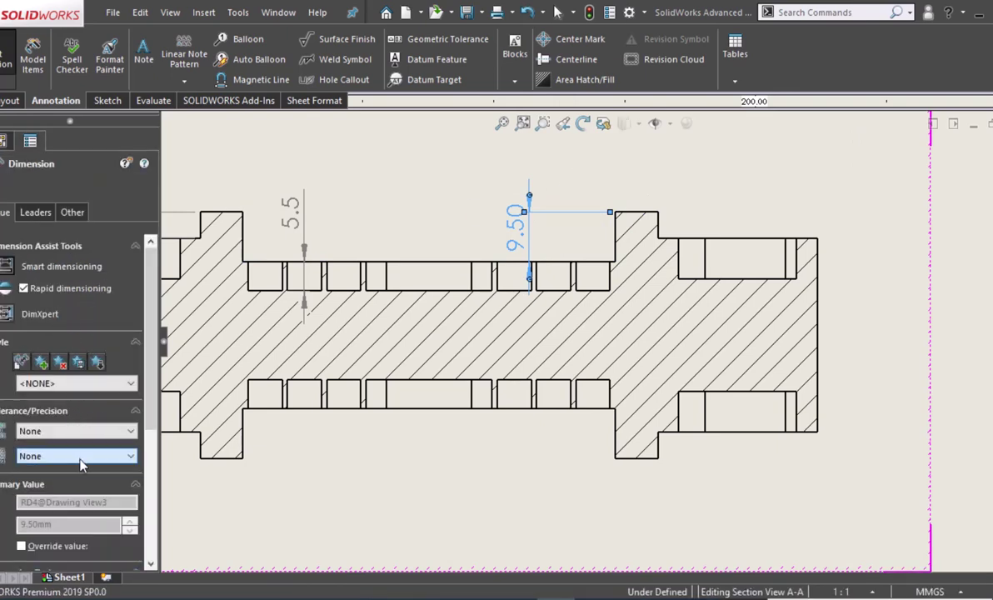
click(81, 463)
click(71, 483)
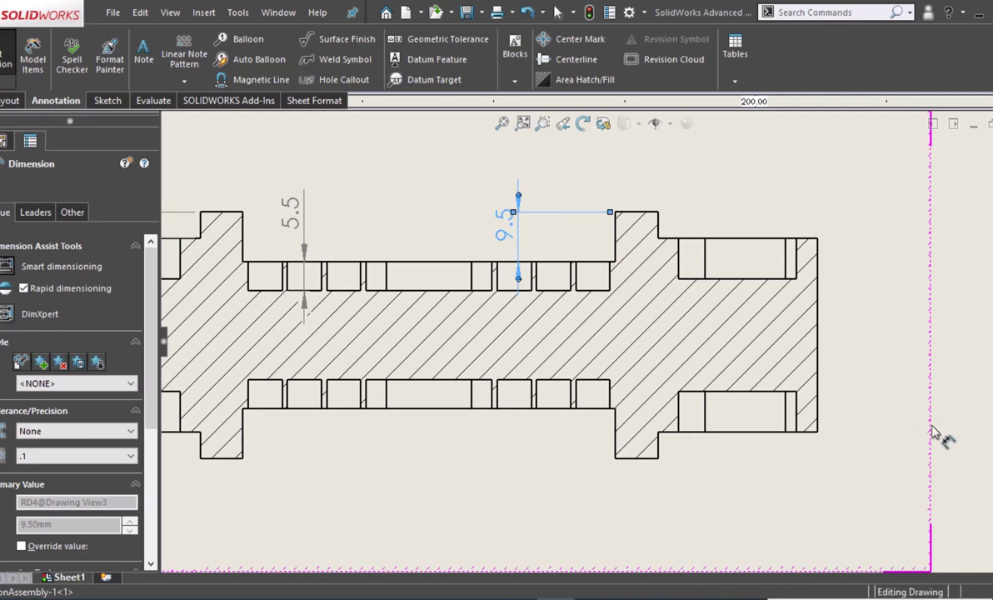
click(898, 423)
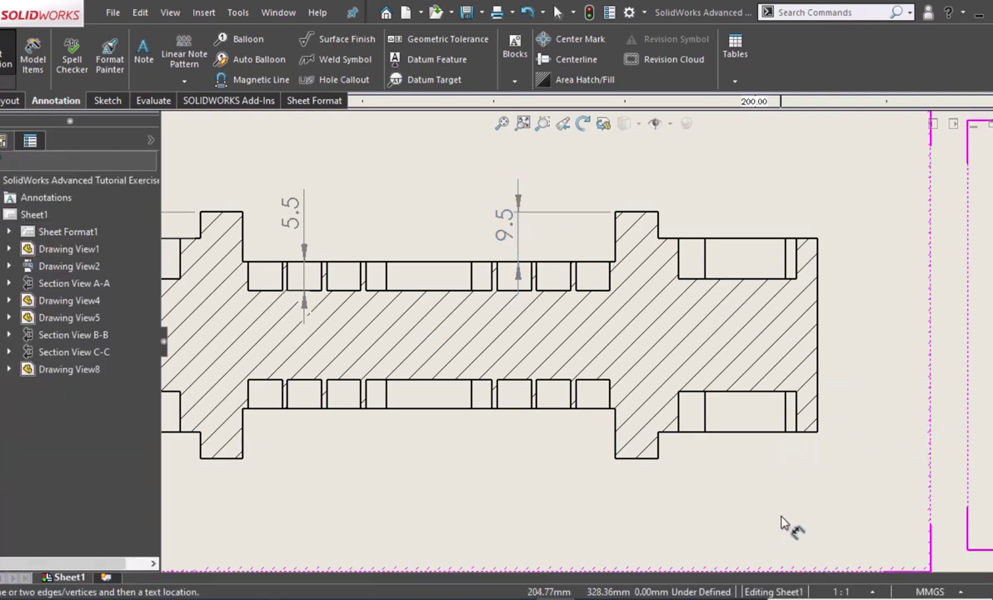
In section view C-C, add a 37.00 length dimension from the left end to the thread end.
scroll(749, 491, down, 1)
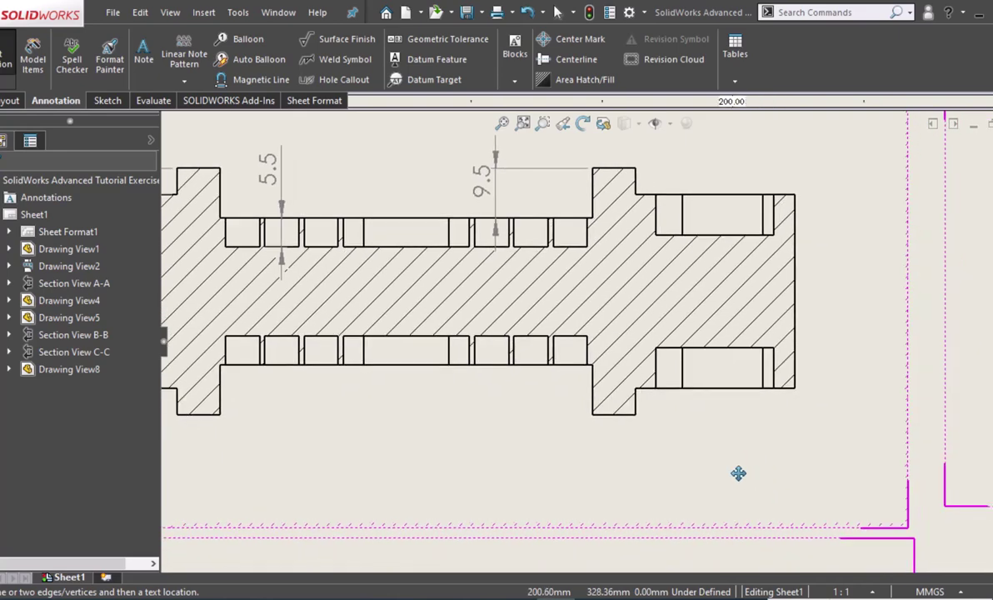
scroll(738, 468, down, 1)
middle_drag(638, 459, 473, 454)
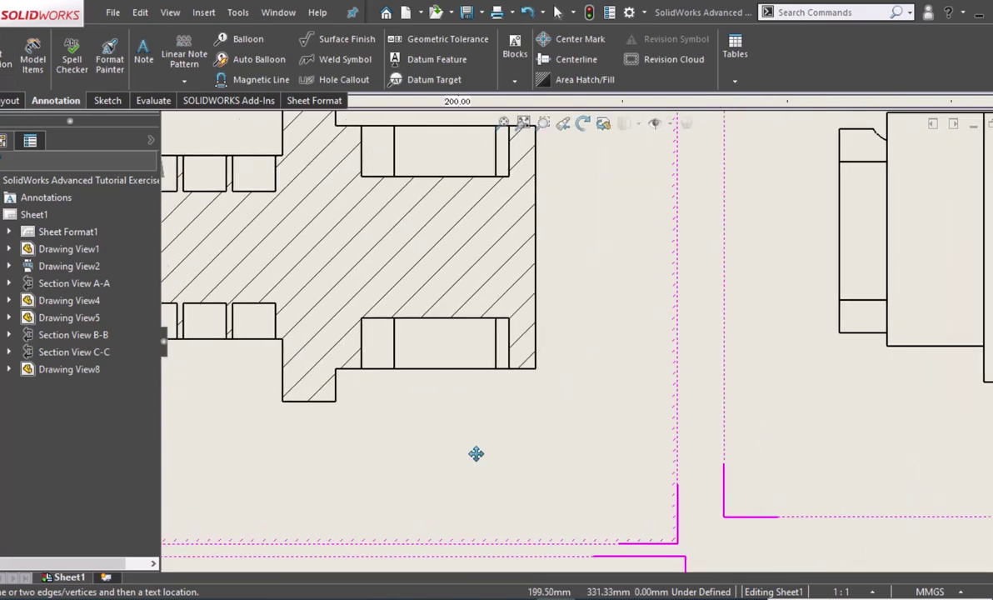
middle_drag(848, 394, 745, 397)
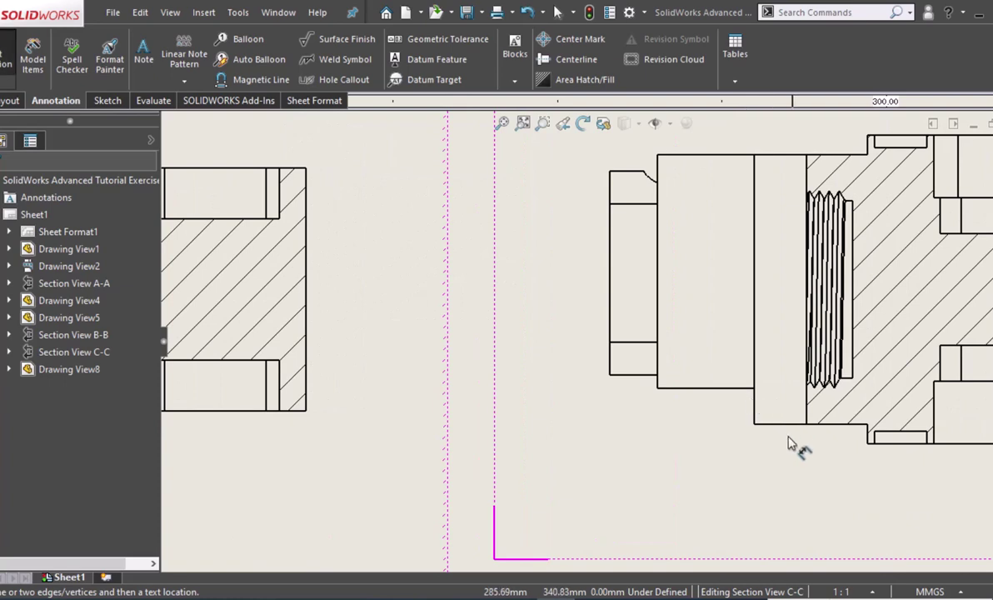
middle_drag(789, 444, 705, 439)
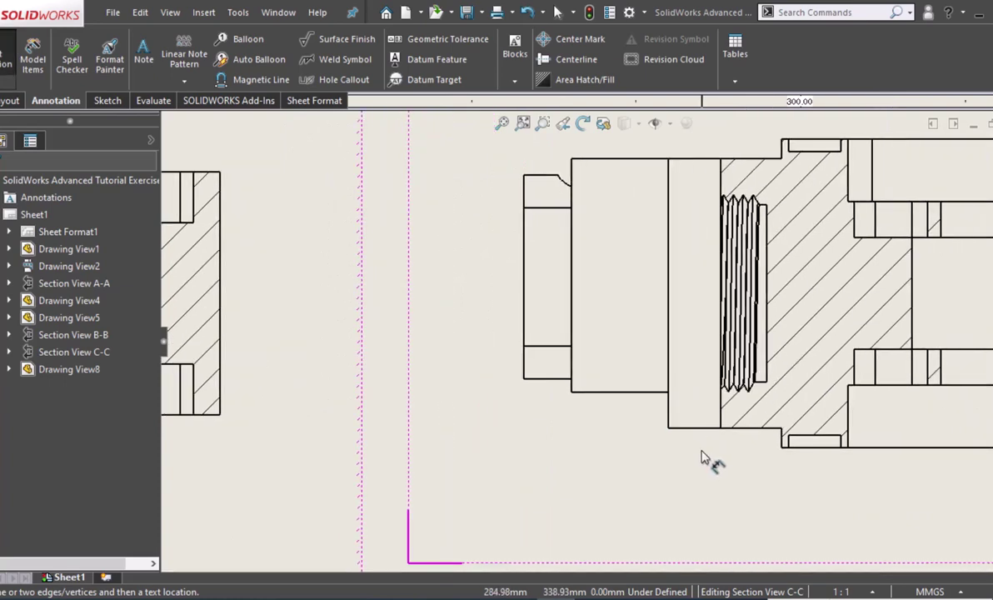
middle_drag(616, 440, 597, 463)
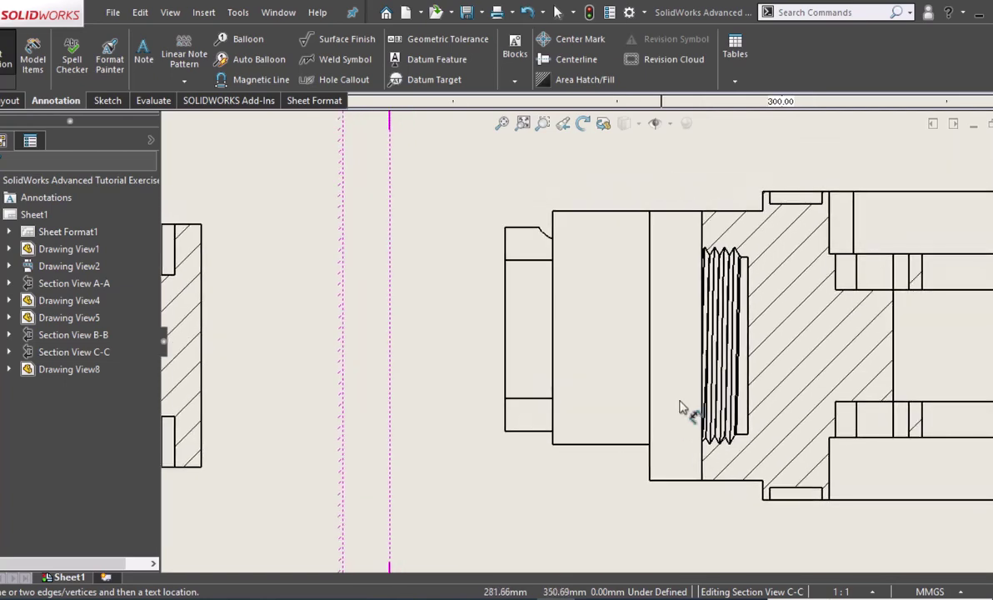
click(750, 324)
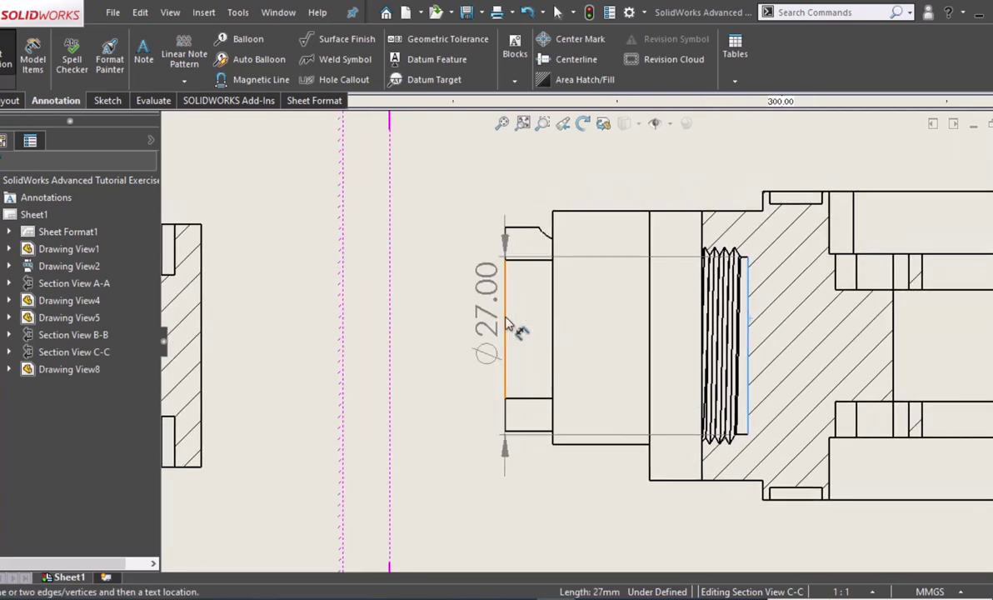
click(505, 341)
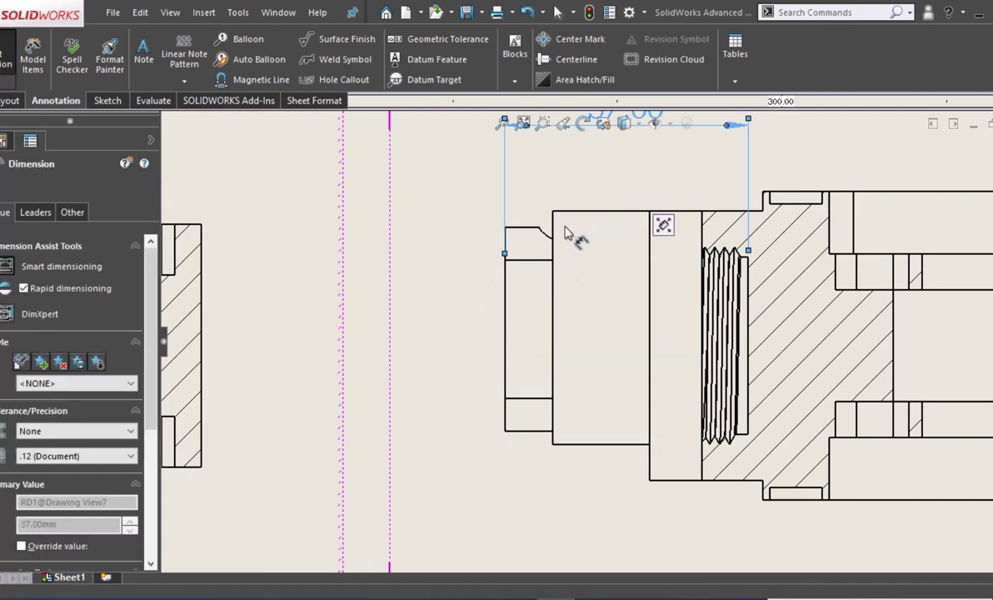
mouse_move(626, 160)
middle_down()
mouse_move(560, 225)
mouse_move(554, 211)
middle_up()
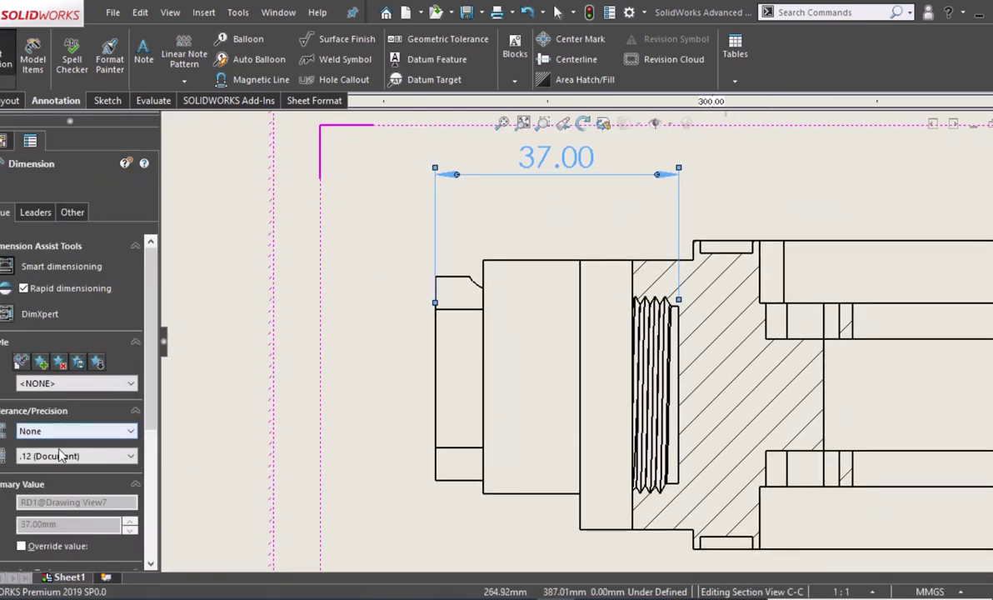
Show the length as 37 and add a 30 dimension across the thread diameter.
click(67, 456)
click(63, 471)
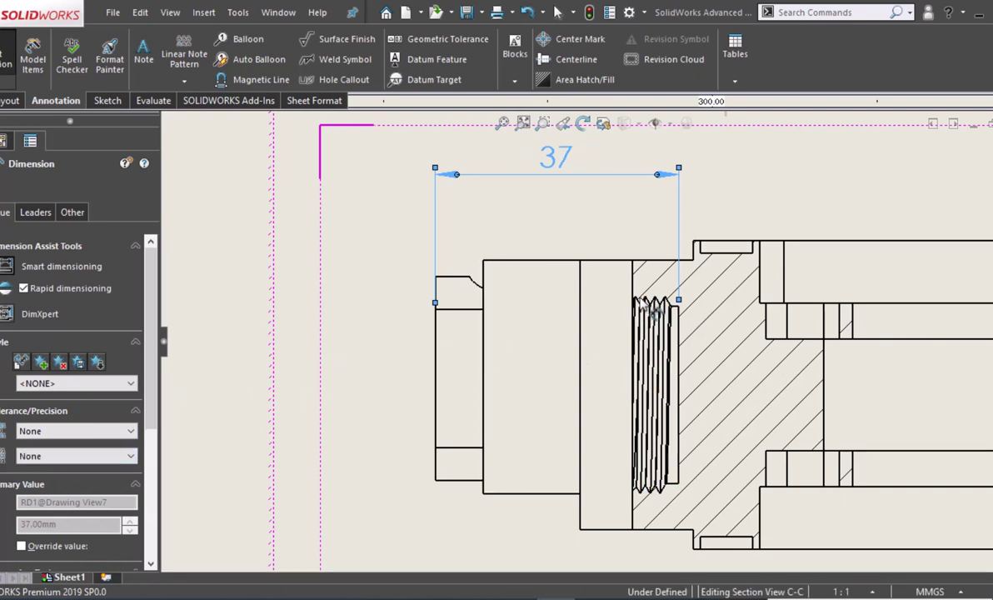
click(636, 297)
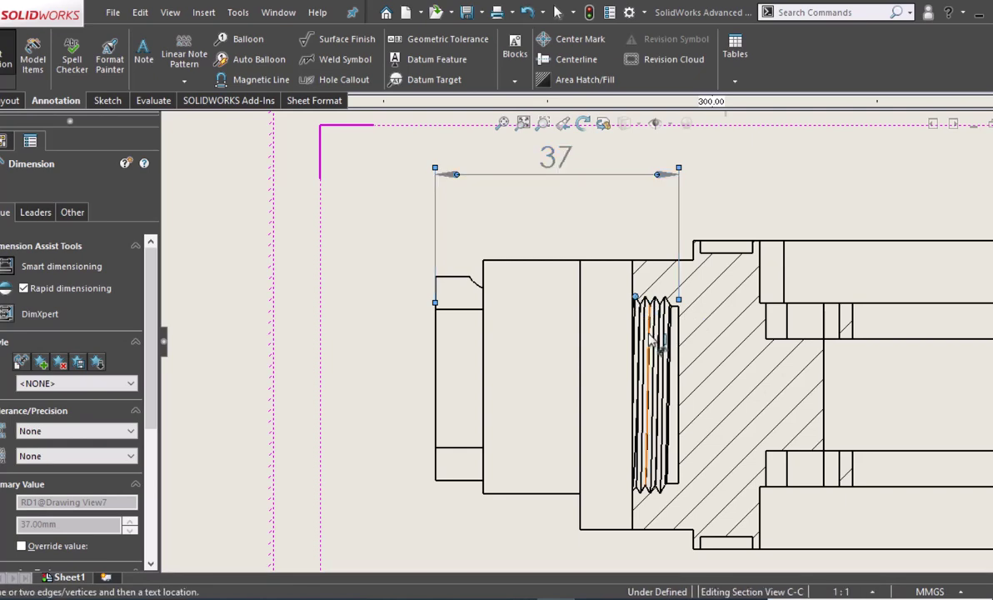
click(640, 492)
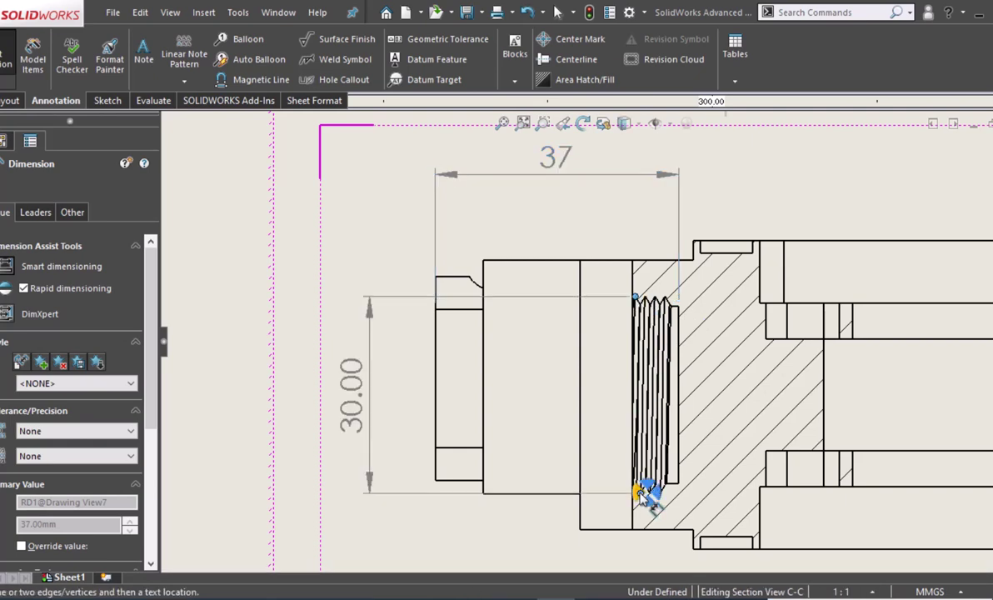
click(358, 392)
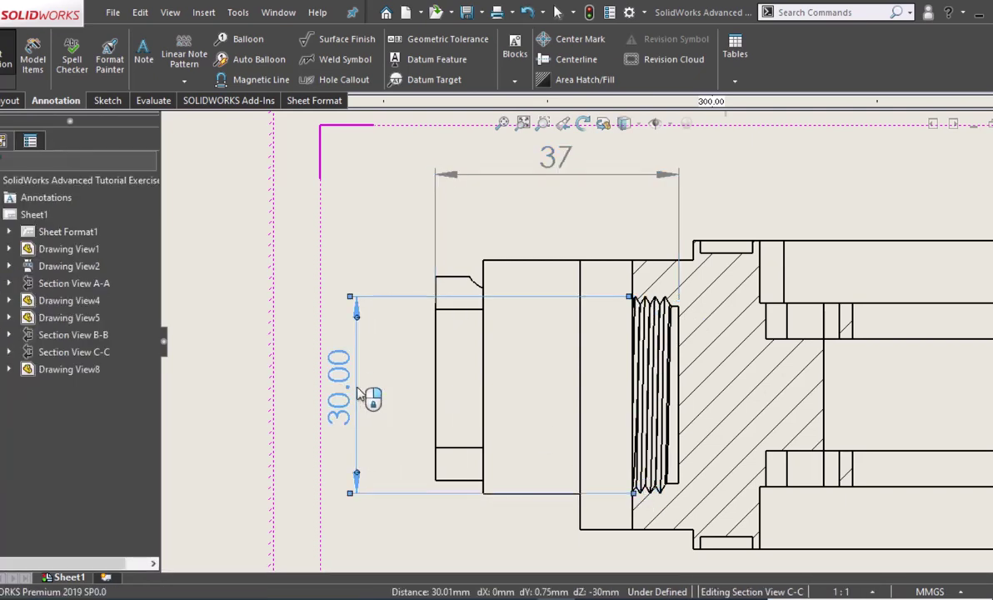
Turn the 30 diameter into an M30x1,5 thread callout with no decimals.
click(358, 325)
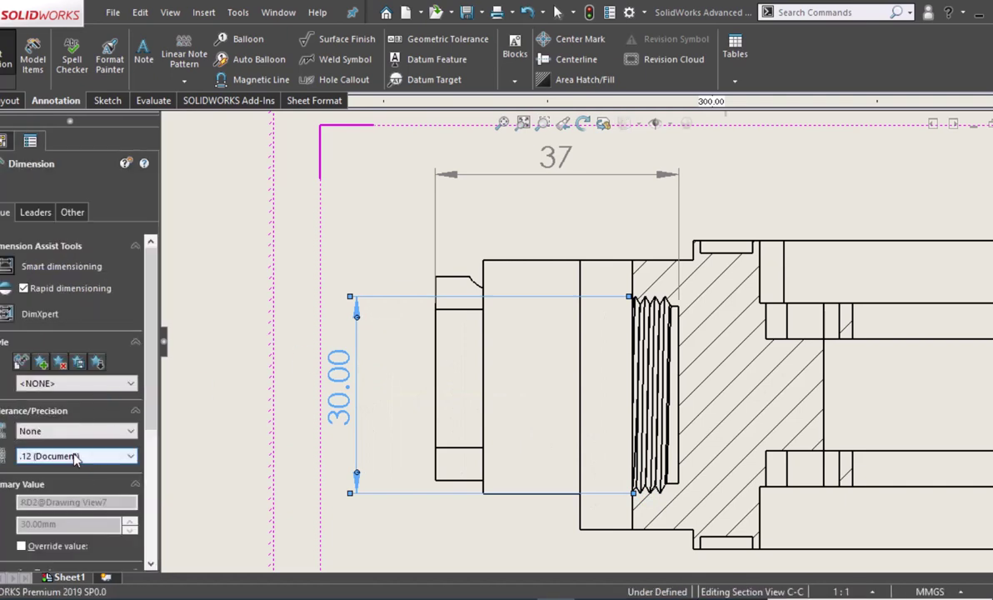
click(75, 458)
click(45, 467)
scroll(145, 466, down, 3)
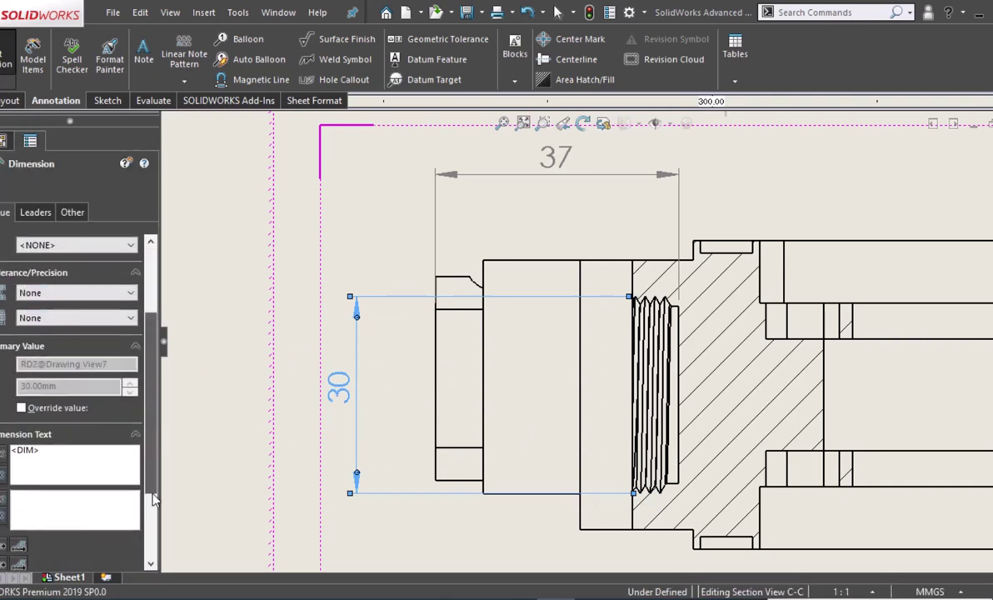
scroll(133, 500, down, 2)
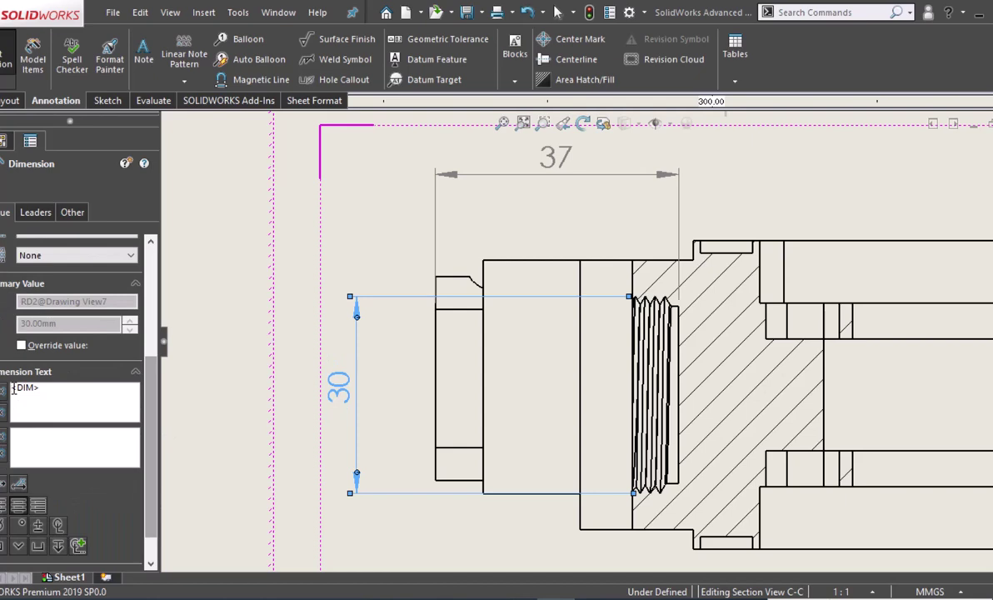
text(M>)
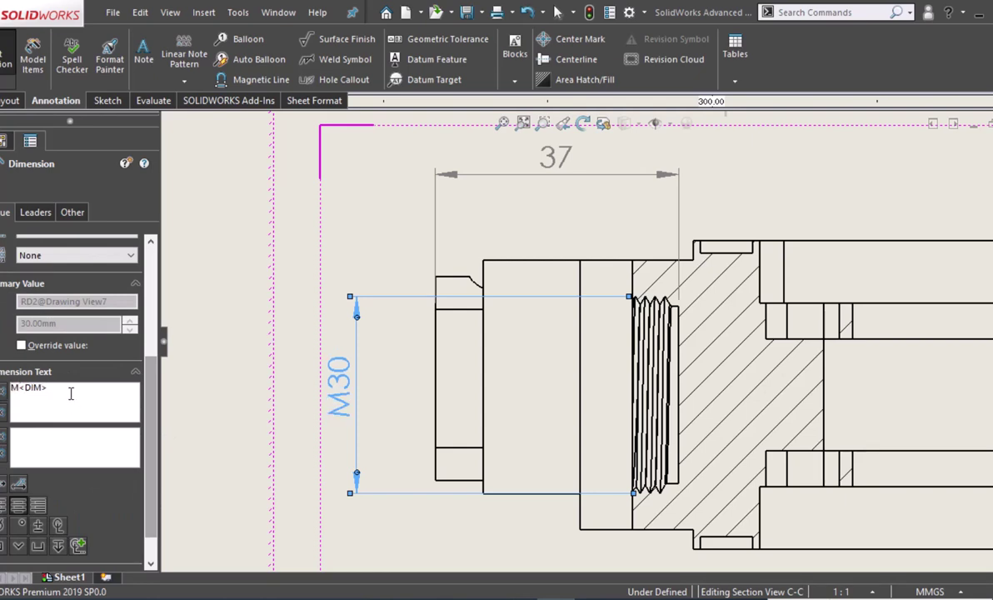
text(x)
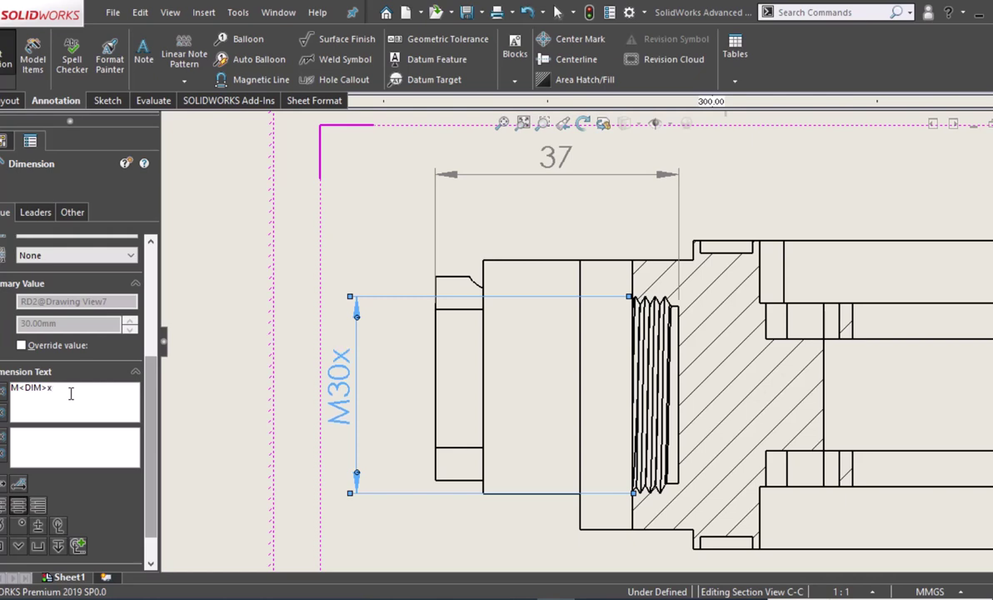
text(1,5)
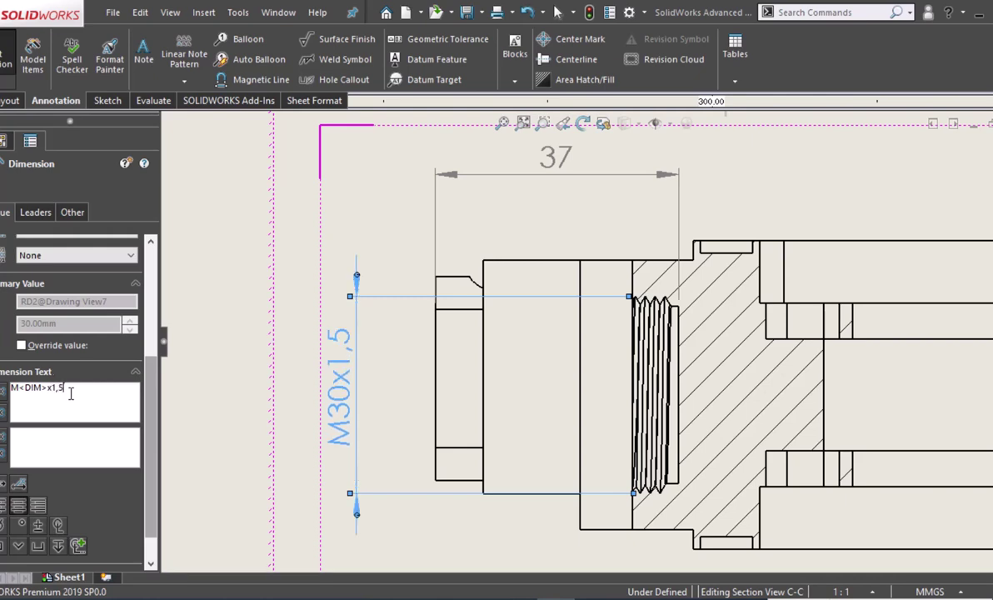
click(220, 346)
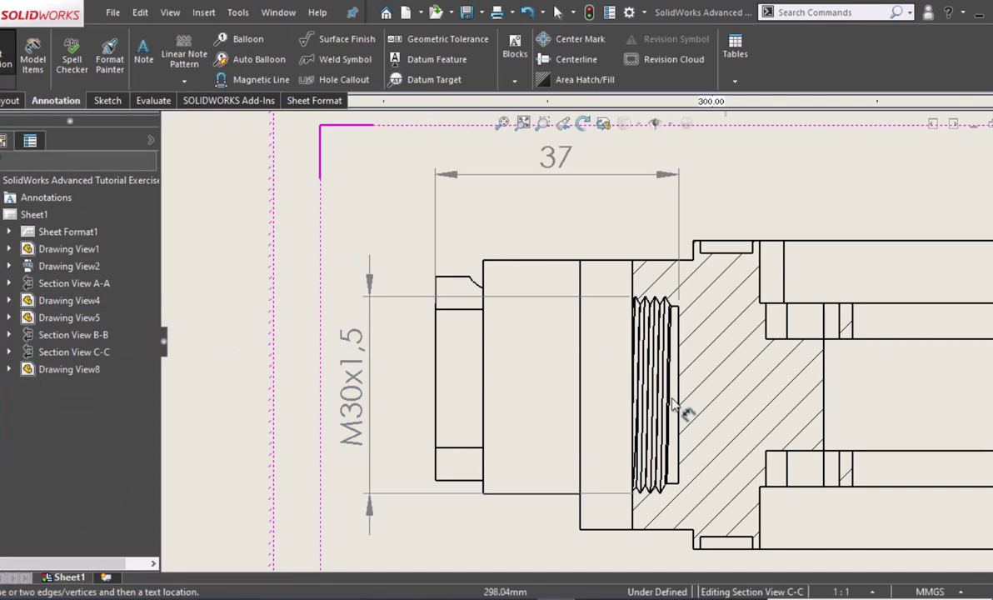
click(671, 307)
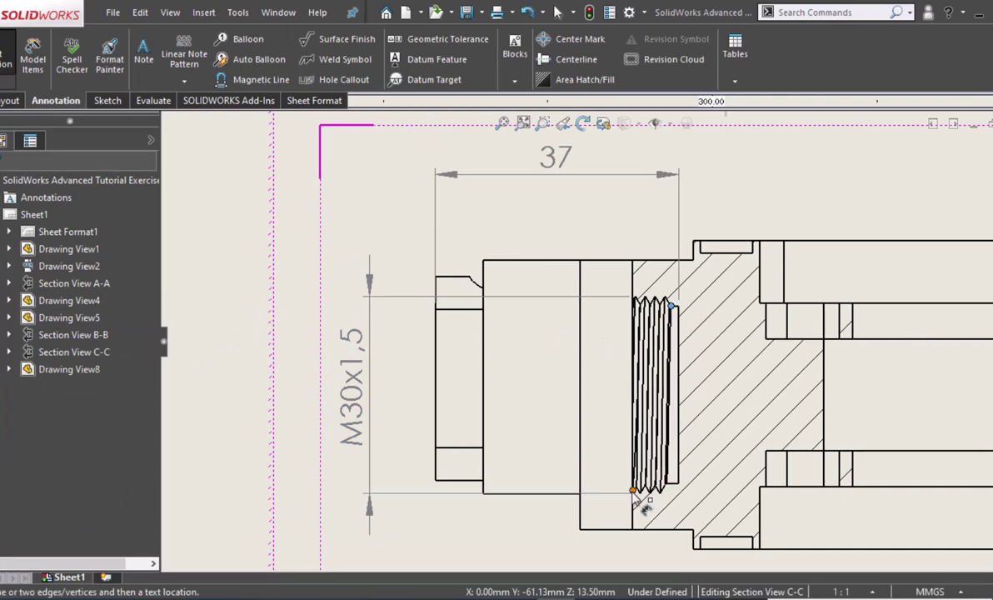
Try picking thread edges in section view C-C, cancelling the unwanted 5.87 dimension.
click(637, 490)
middle_drag(650, 554, 634, 472)
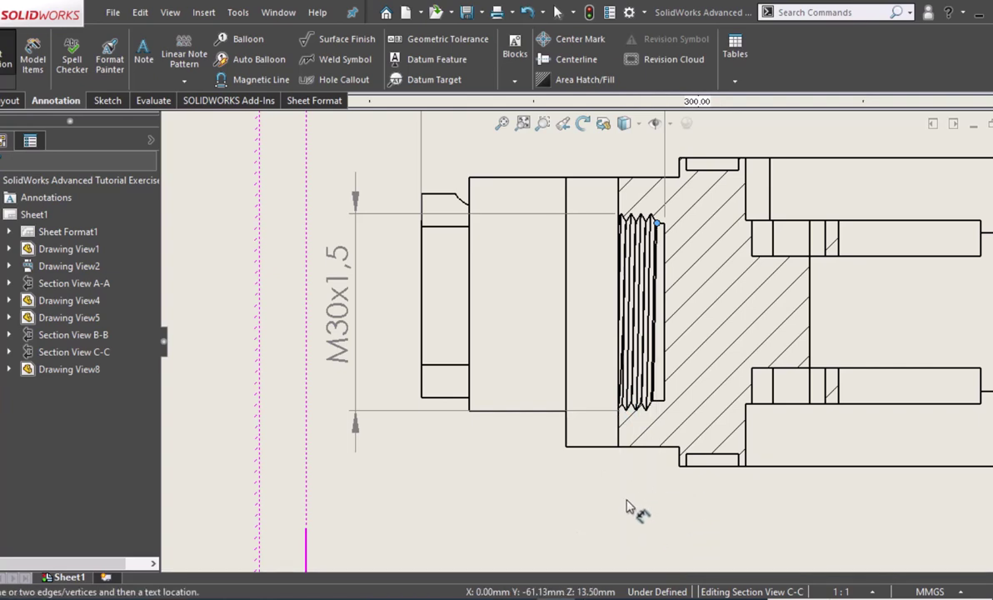
key(Escape)
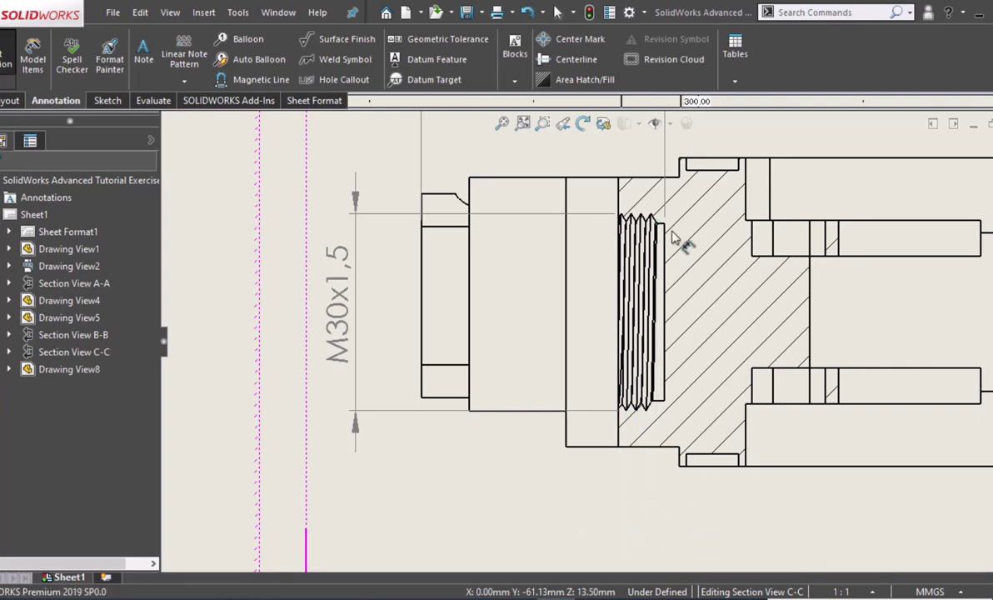
scroll(671, 242, down, 2)
scroll(658, 254, down, 2)
scroll(632, 275, down, 2)
scroll(599, 300, down, 2)
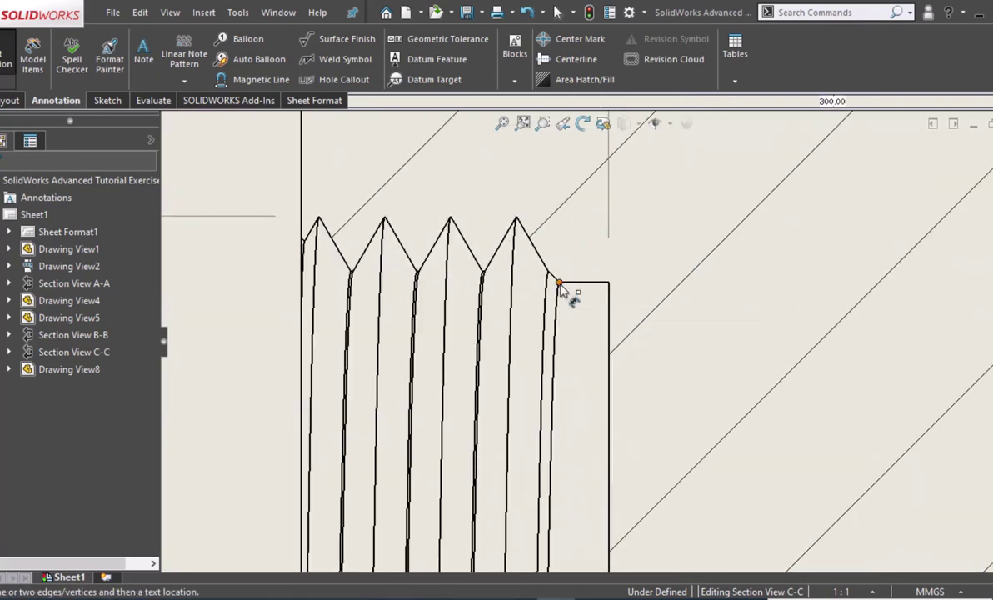
click(303, 213)
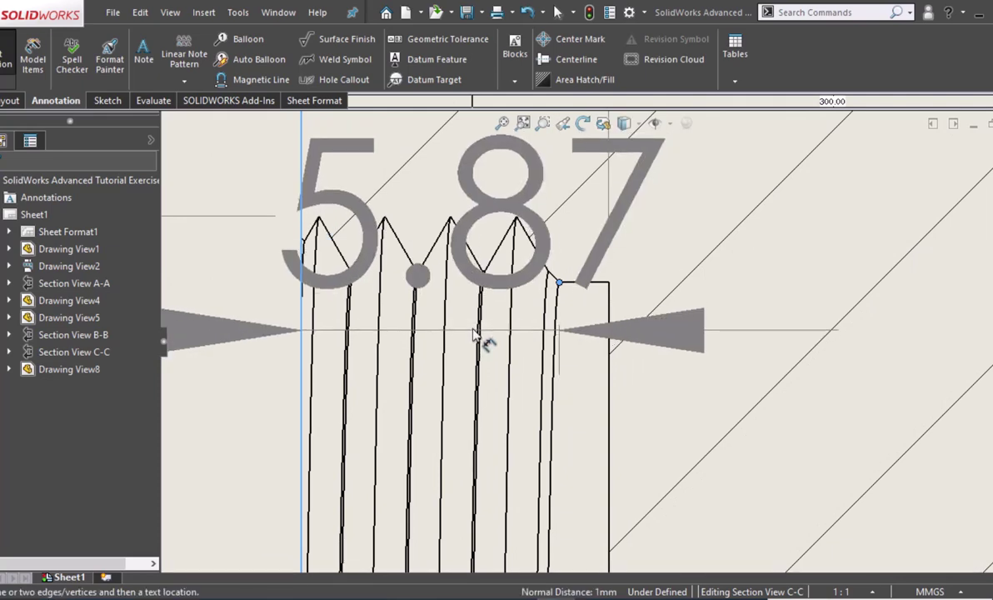
key(Escape)
scroll(627, 298, up, 1)
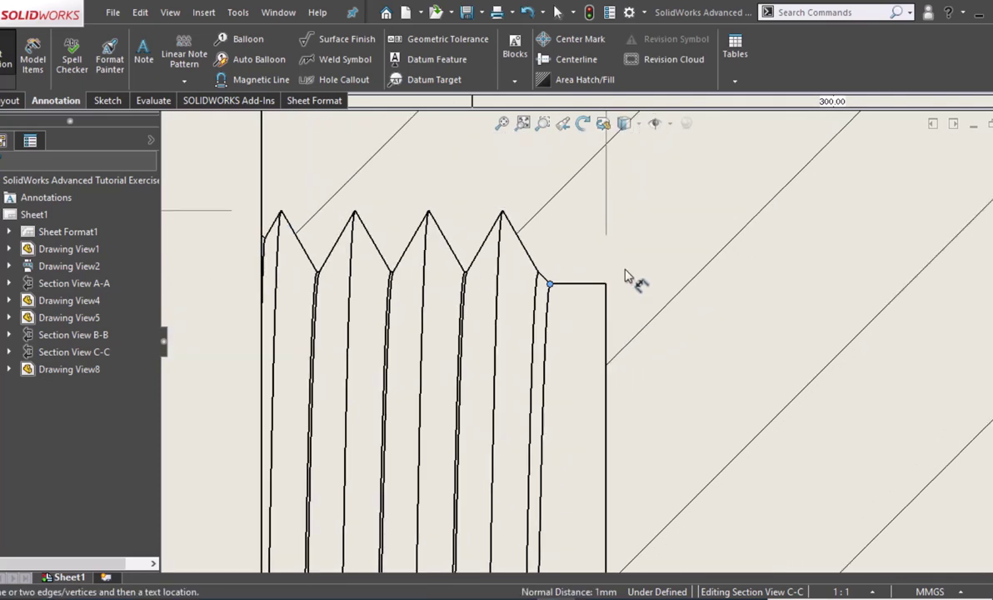
scroll(632, 279, up, 2)
scroll(638, 279, up, 2)
scroll(638, 279, up, 2)
scroll(731, 427, up, 3)
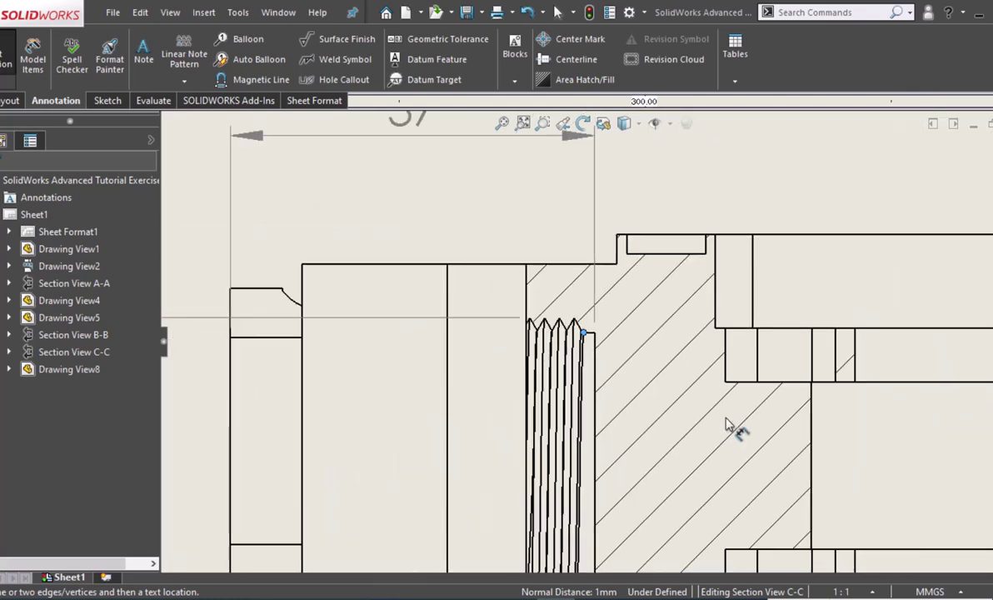
scroll(714, 281, down, 2)
Add a 6 thread-width dimension below the part, without decimals, with the text centered.
click(517, 167)
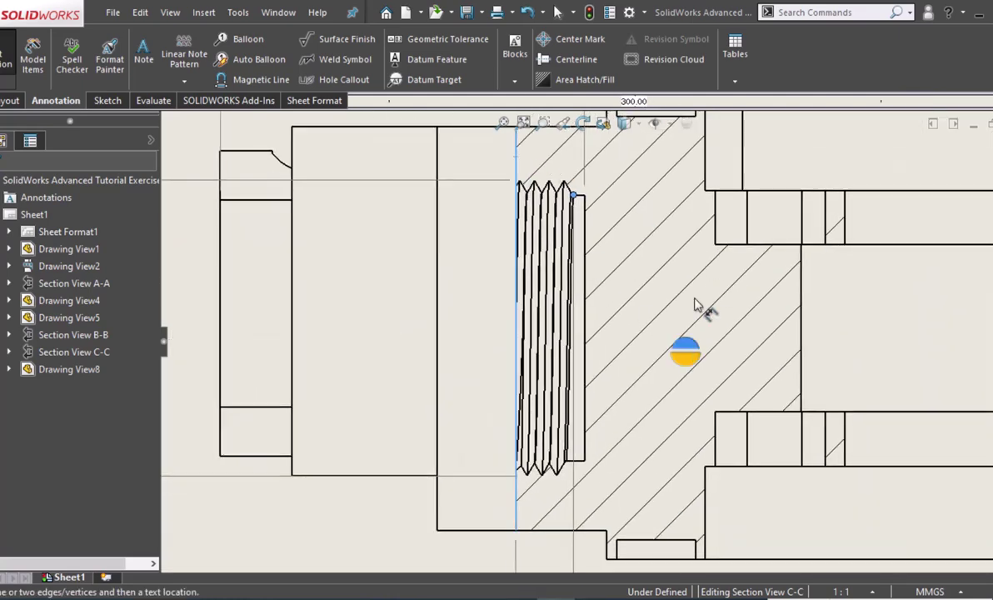
middle_drag(650, 329, 649, 197)
click(563, 479)
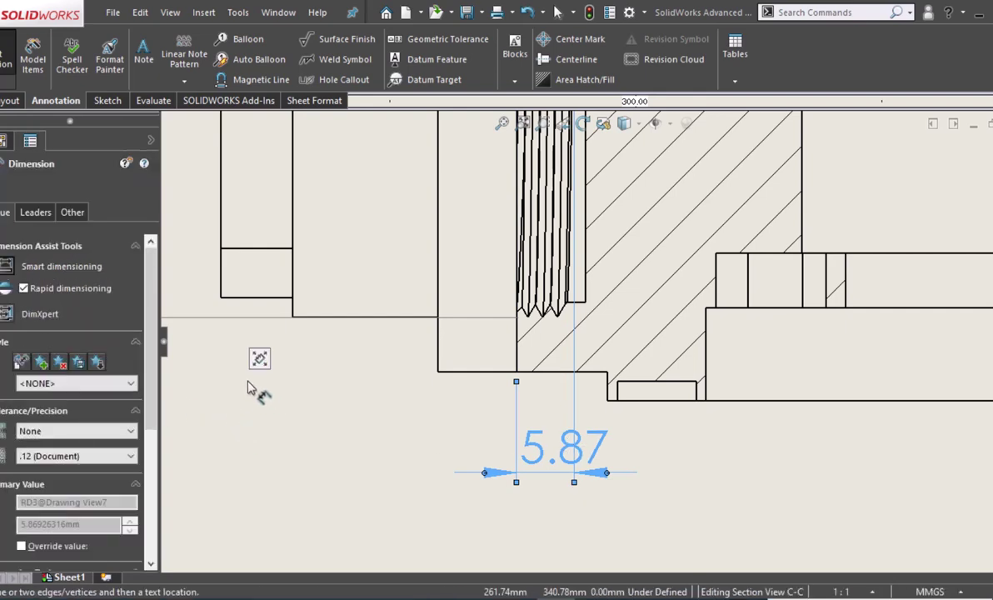
click(130, 455)
click(50, 469)
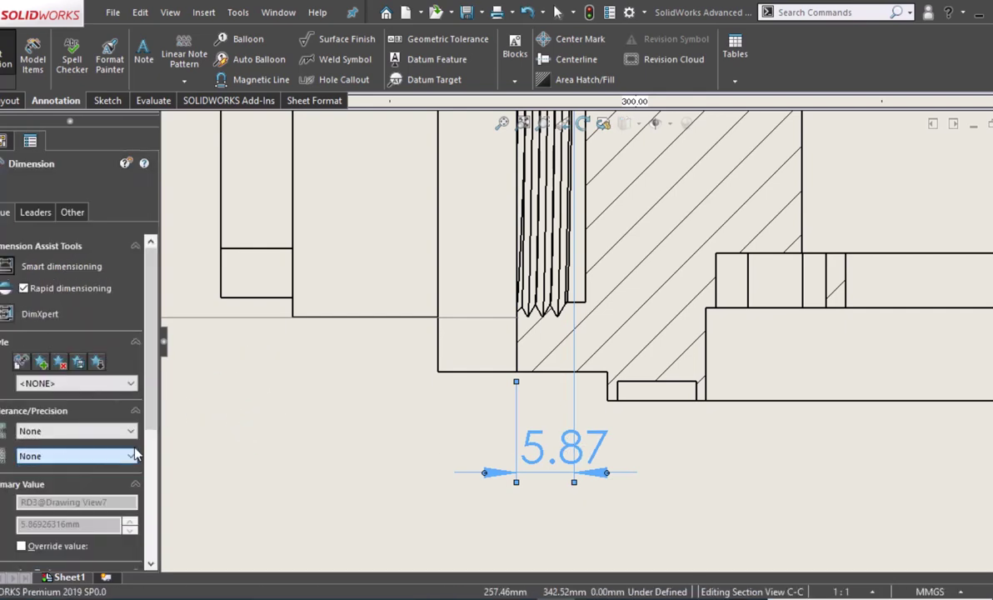
scroll(79, 450, down, 3)
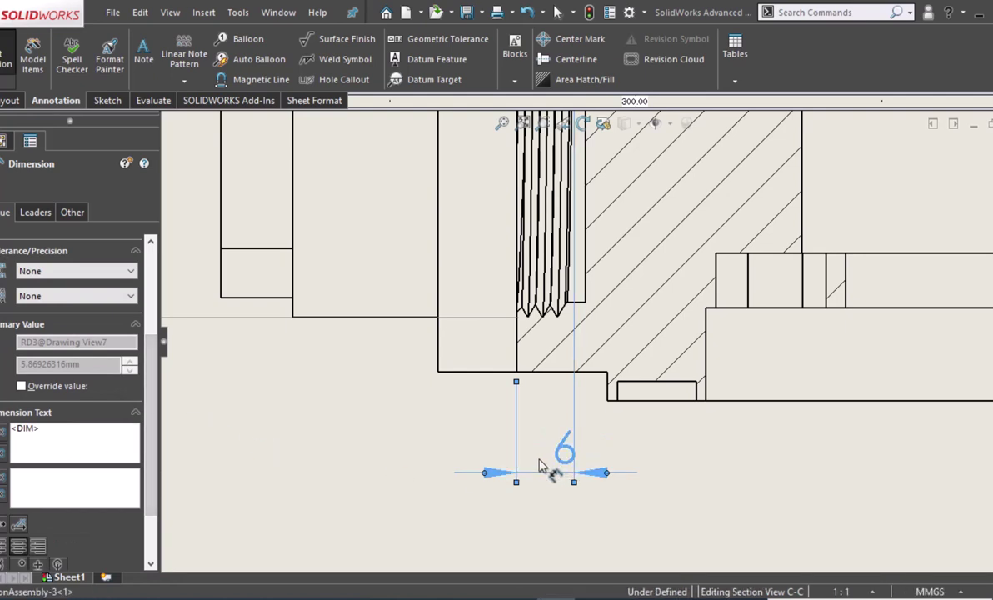
drag(563, 463, 543, 463)
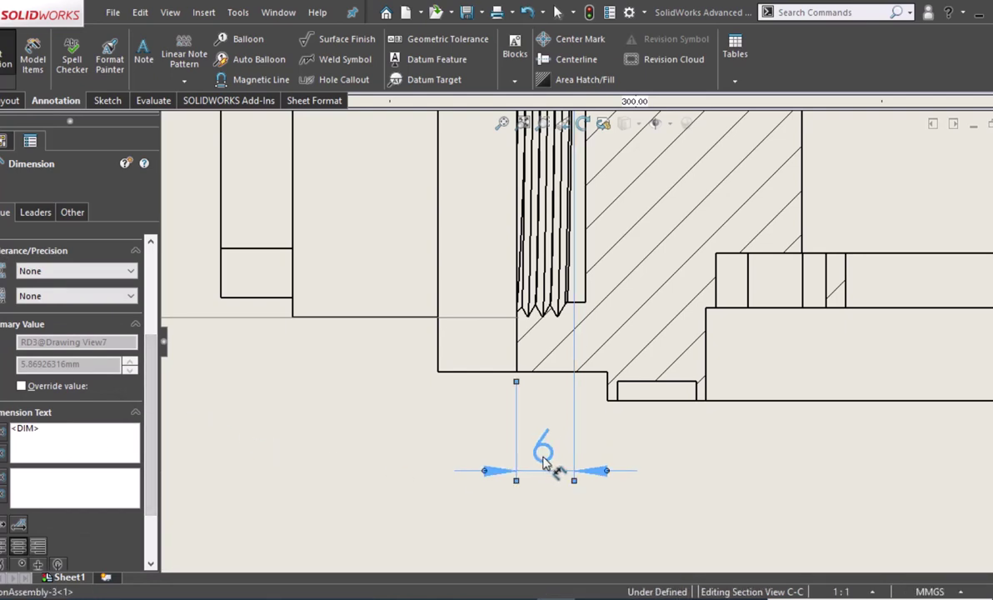
Dimension the small groove's depth as a vertical 2 with precision set to None.
middle_drag(723, 462, 623, 441)
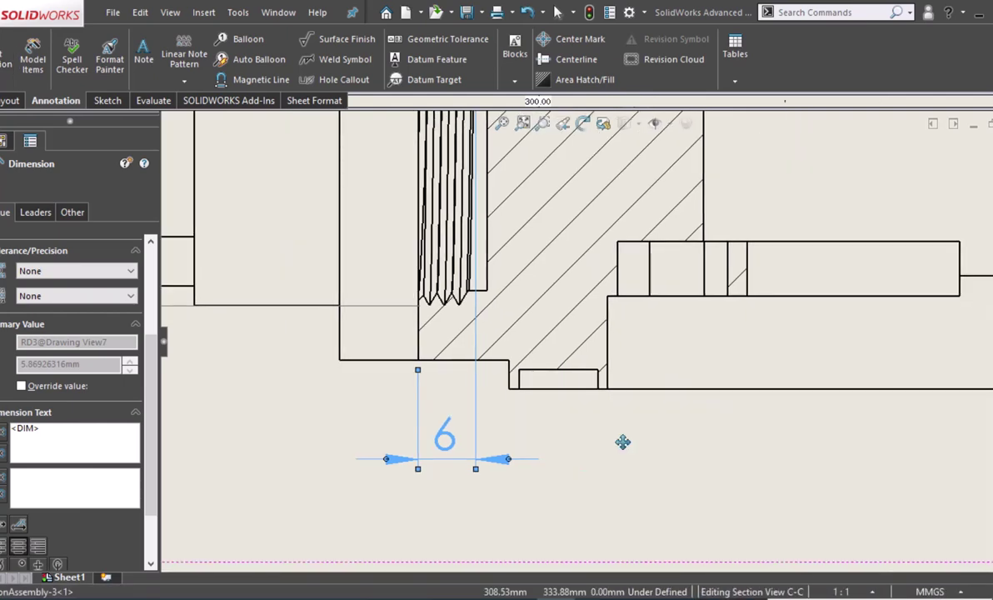
click(583, 373)
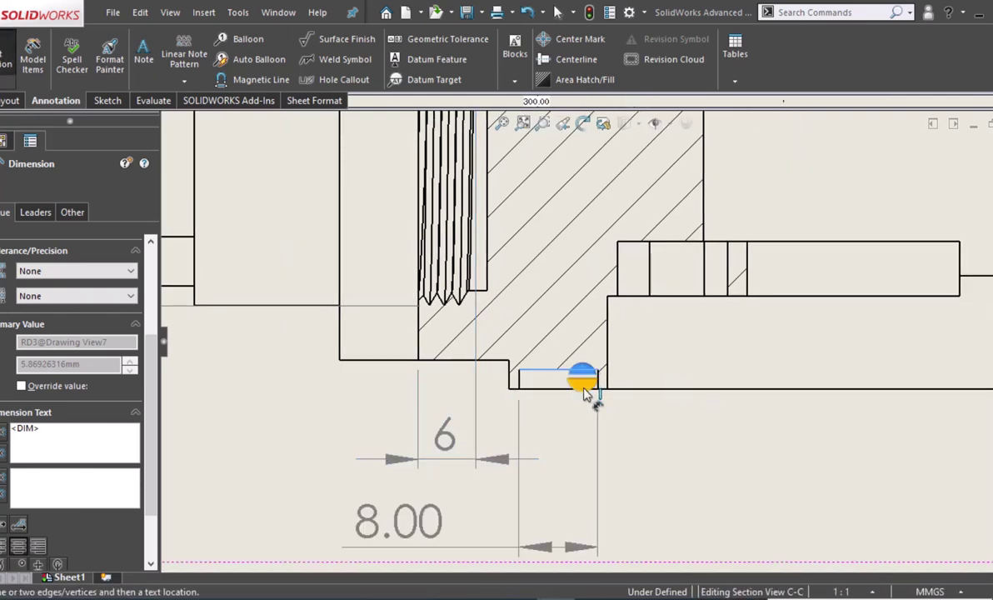
click(563, 390)
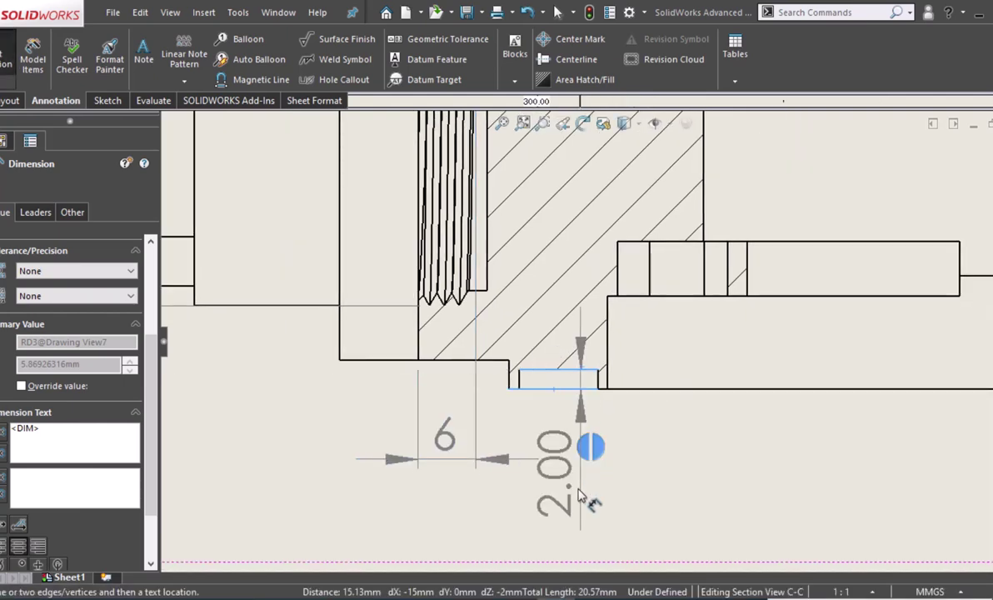
click(591, 510)
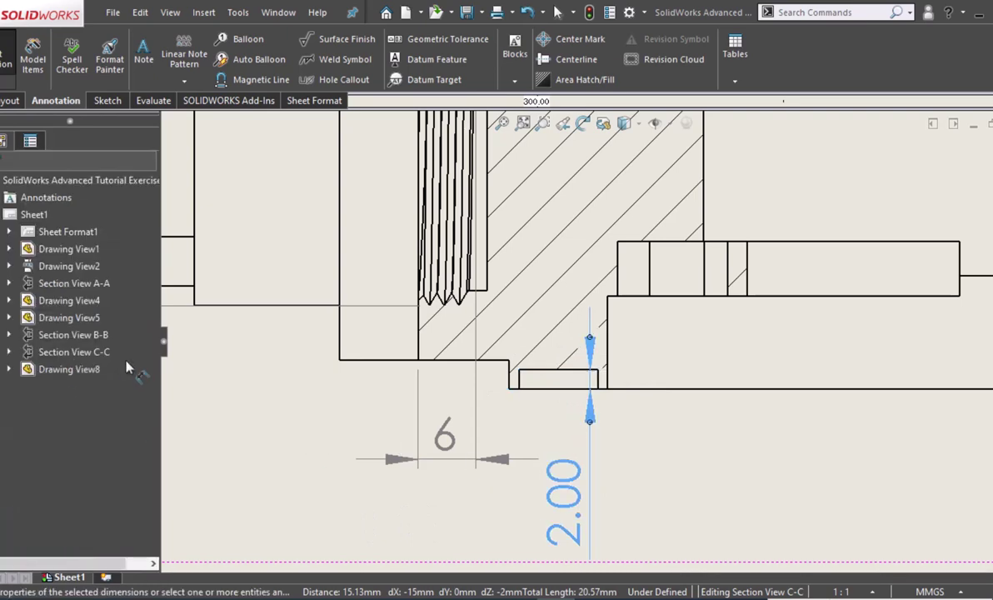
click(50, 456)
click(40, 470)
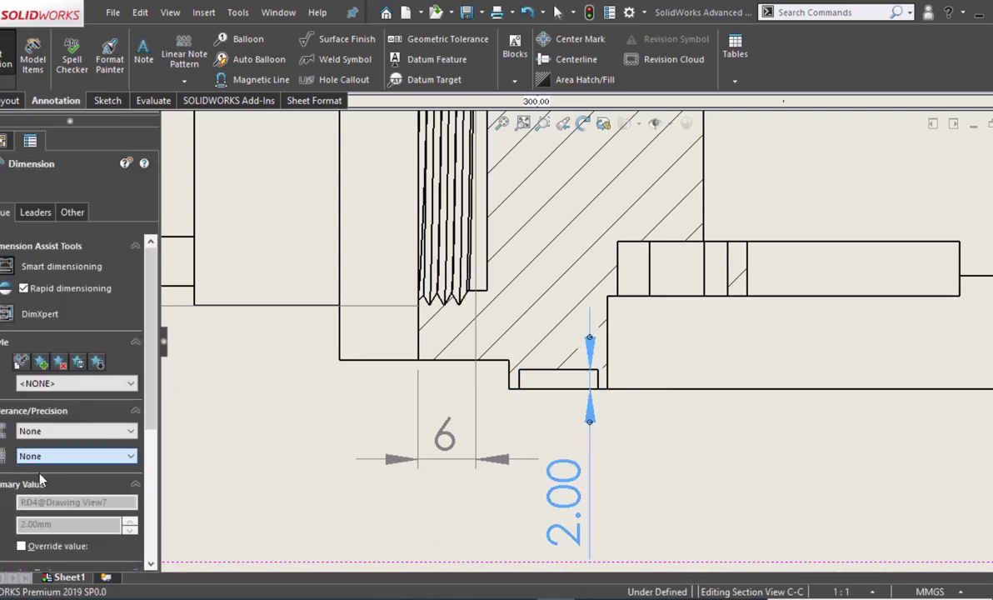
click(298, 439)
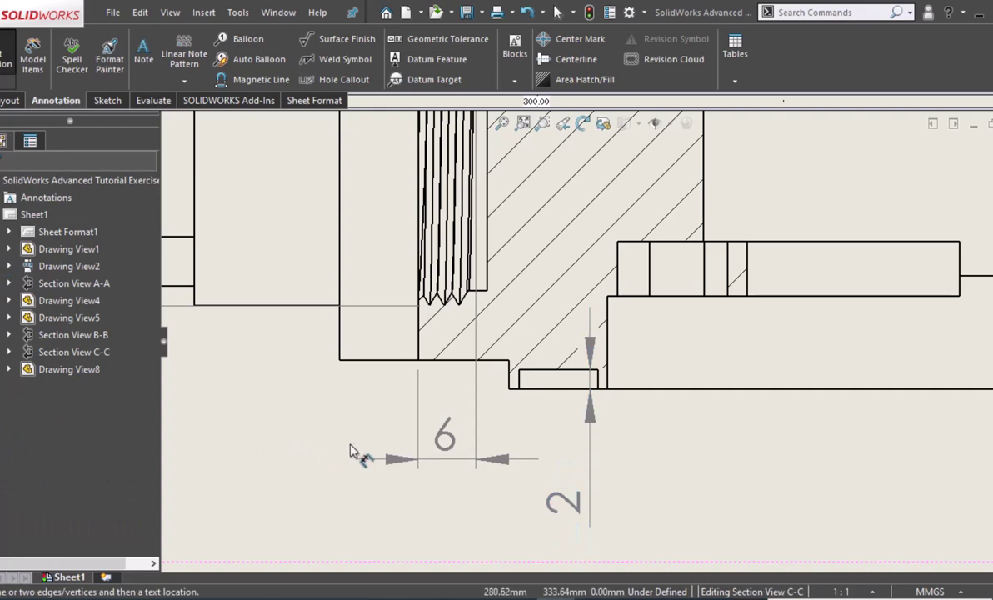
mouse_move(585, 479)
middle_down()
mouse_move(493, 437)
mouse_move(379, 332)
middle_up()
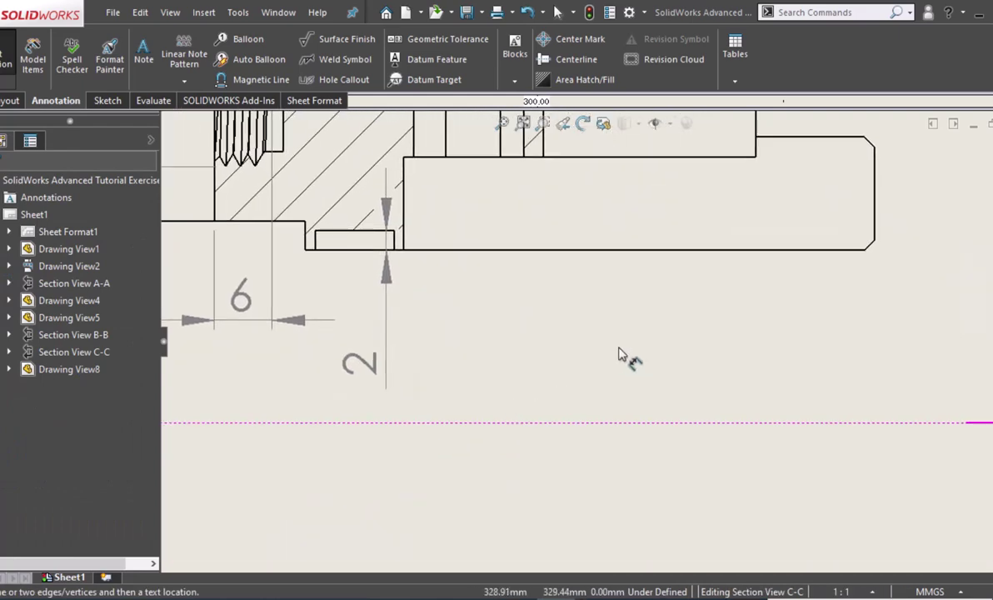
scroll(618, 354, down, 2)
scroll(618, 354, up, 1)
scroll(616, 354, up, 1)
scroll(612, 354, up, 2)
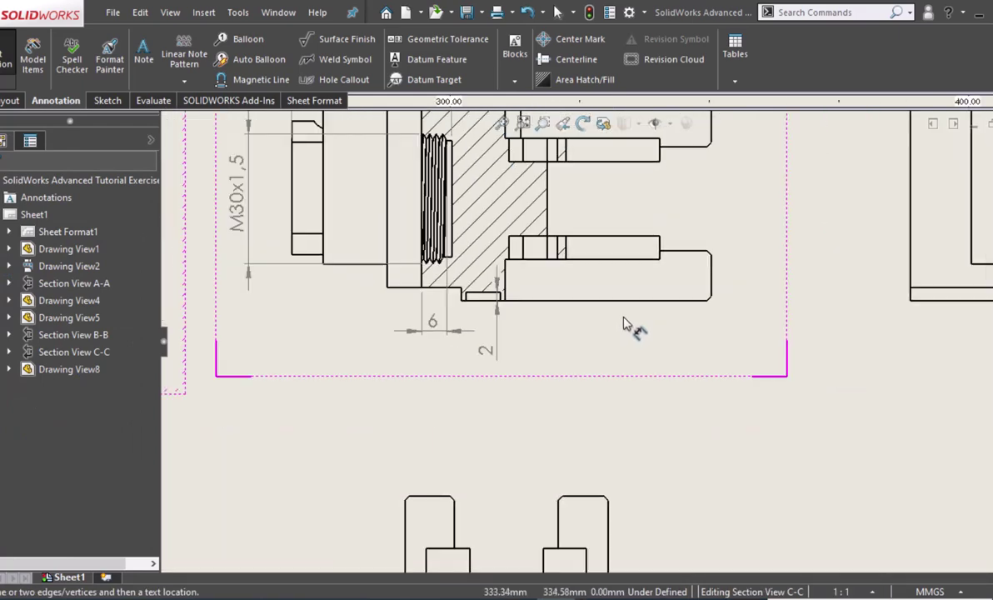
scroll(608, 354, up, 1)
Dimension the top chamfer's ends and delete the diagonal 1.41 dimension.
middle_drag(608, 354, 605, 366)
scroll(576, 367, down, 3)
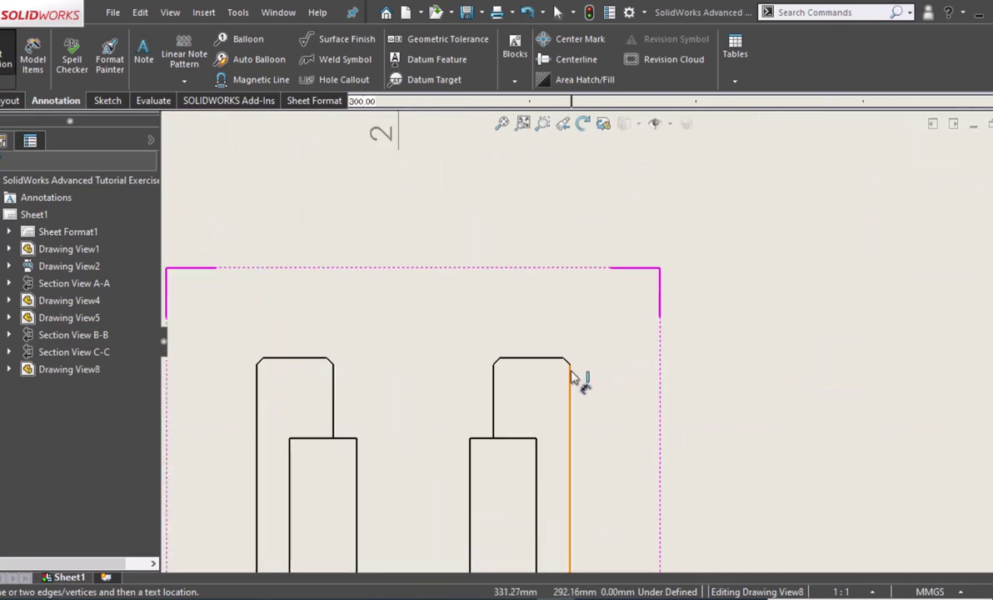
scroll(576, 370, down, 2)
scroll(579, 371, down, 1)
click(575, 351)
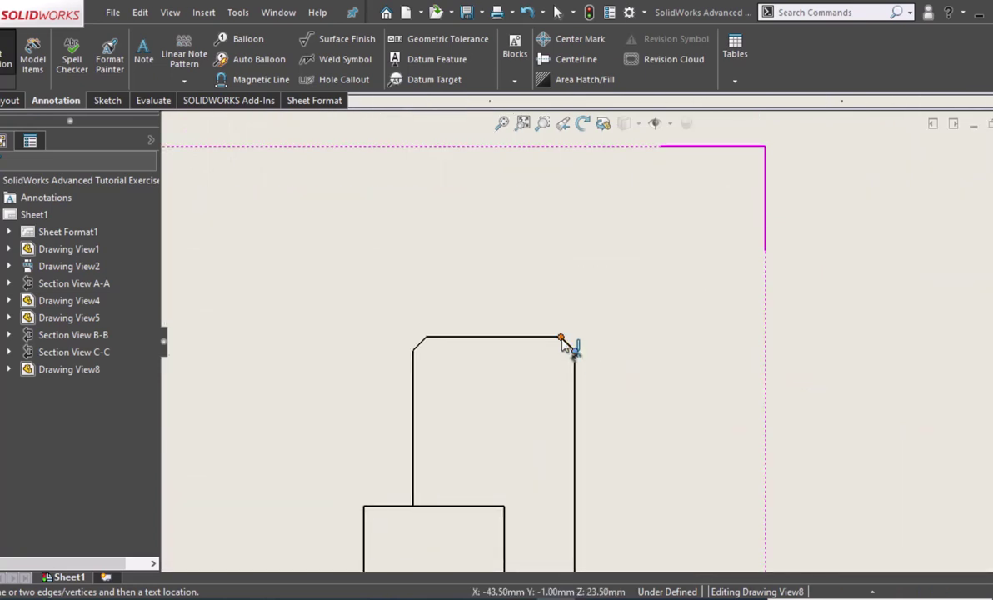
click(560, 337)
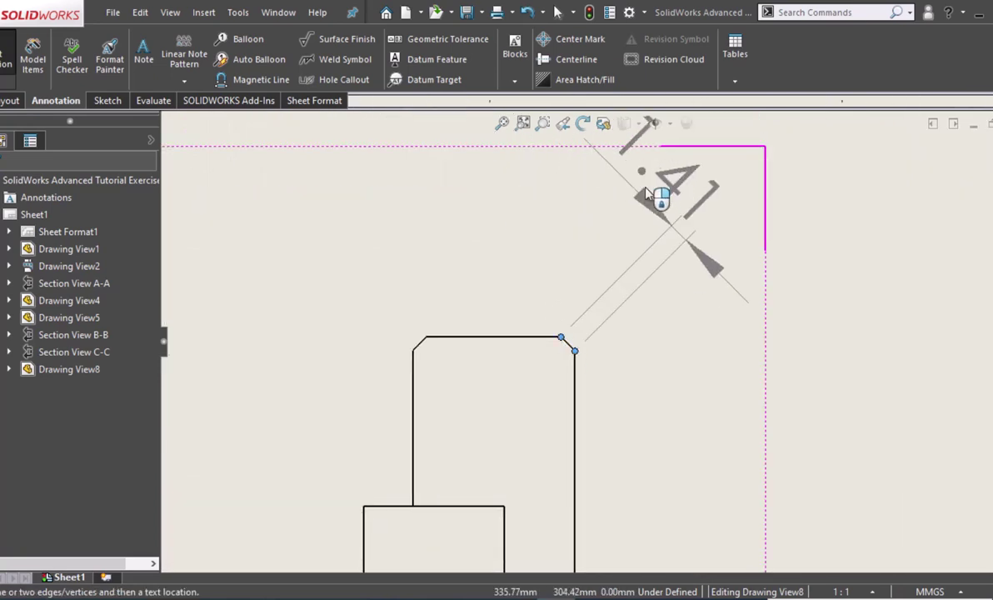
click(552, 177)
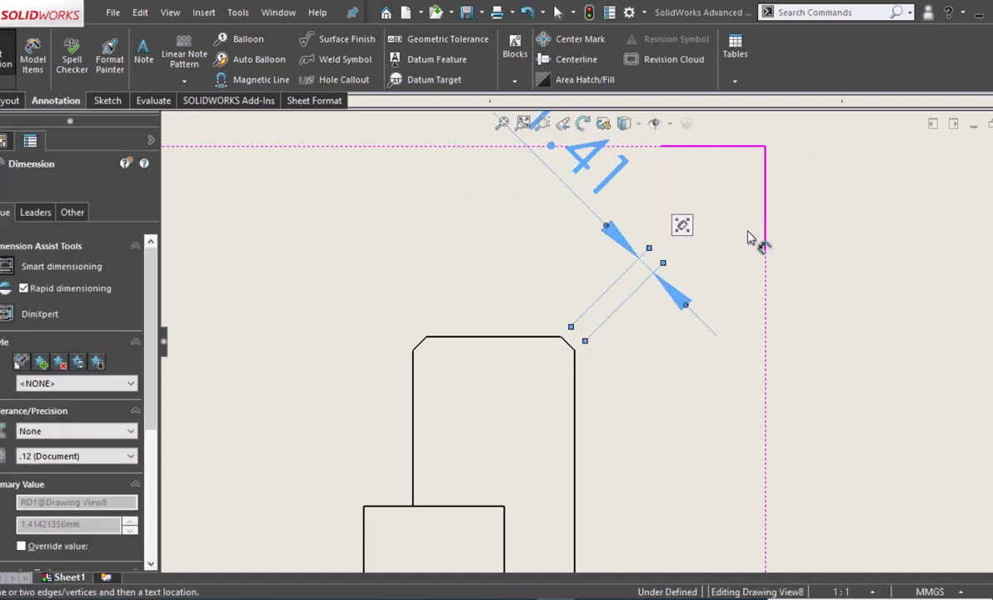
key(Escape)
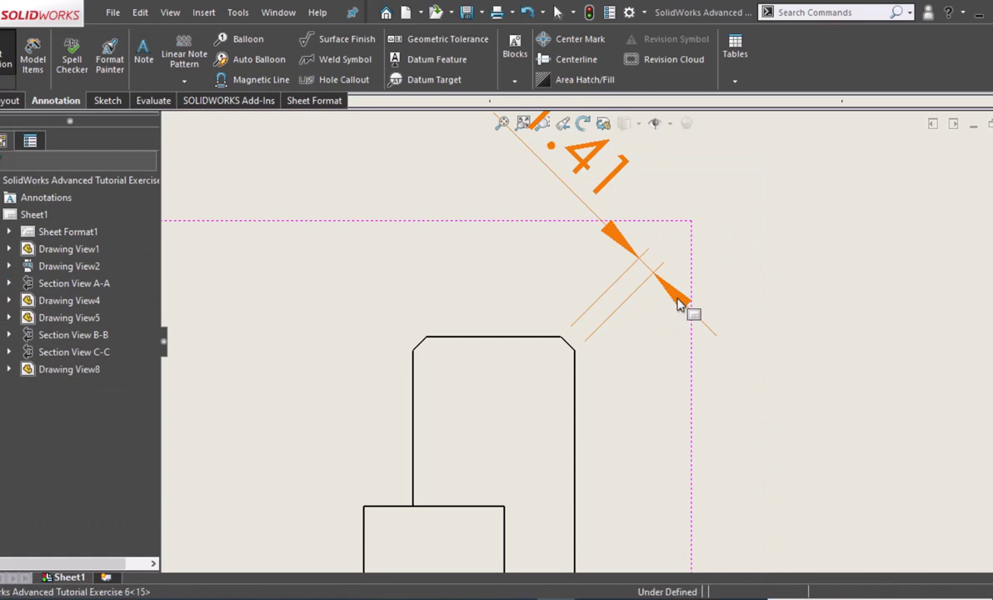
click(620, 240)
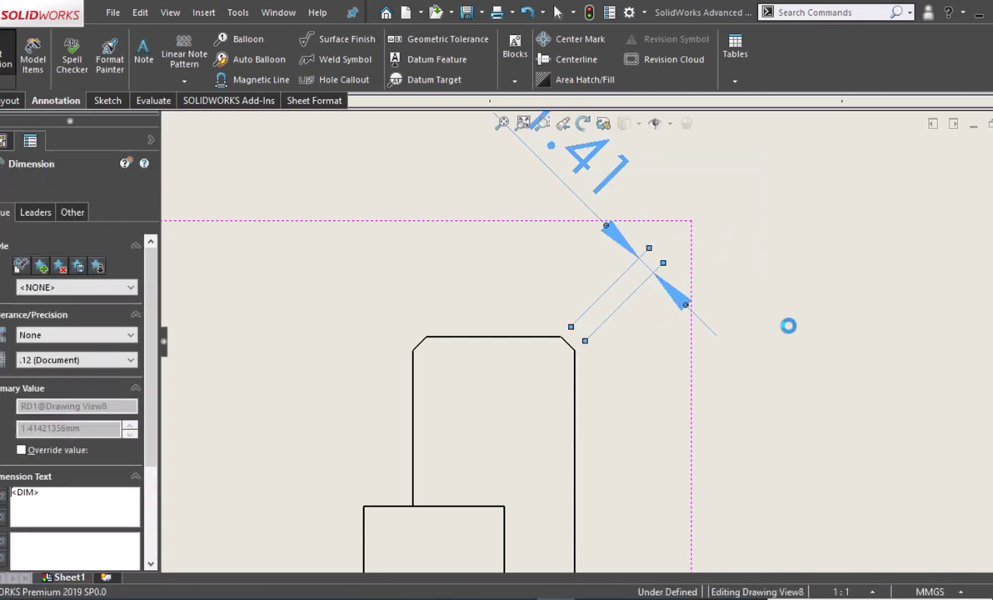
key(Delete)
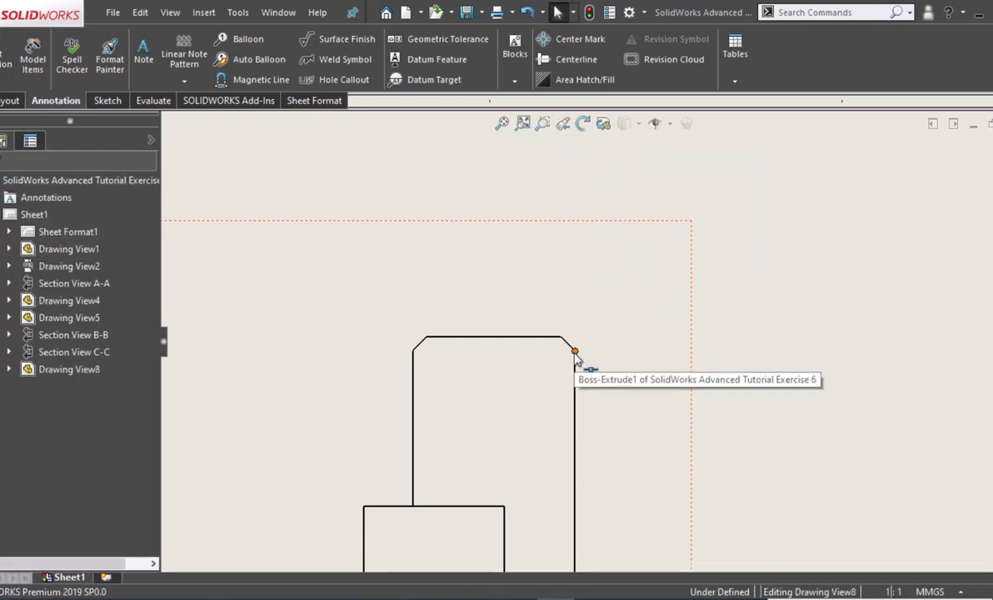
Add a 1.41 chamfer-edge dimension with the D shortcut, then delete it.
click(574, 352)
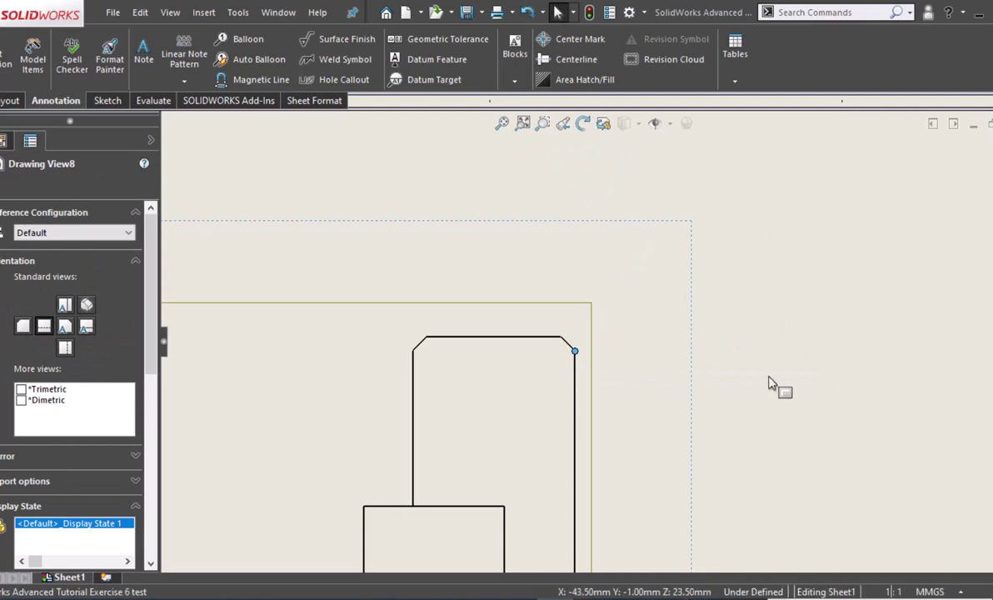
key(Escape)
key(space)
click(727, 354)
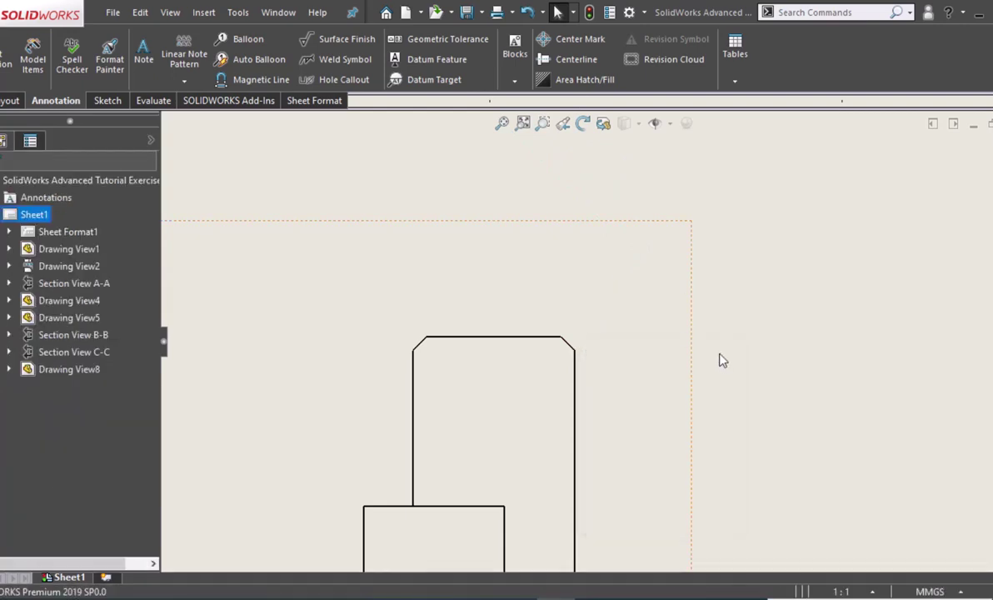
key(d)
click(568, 344)
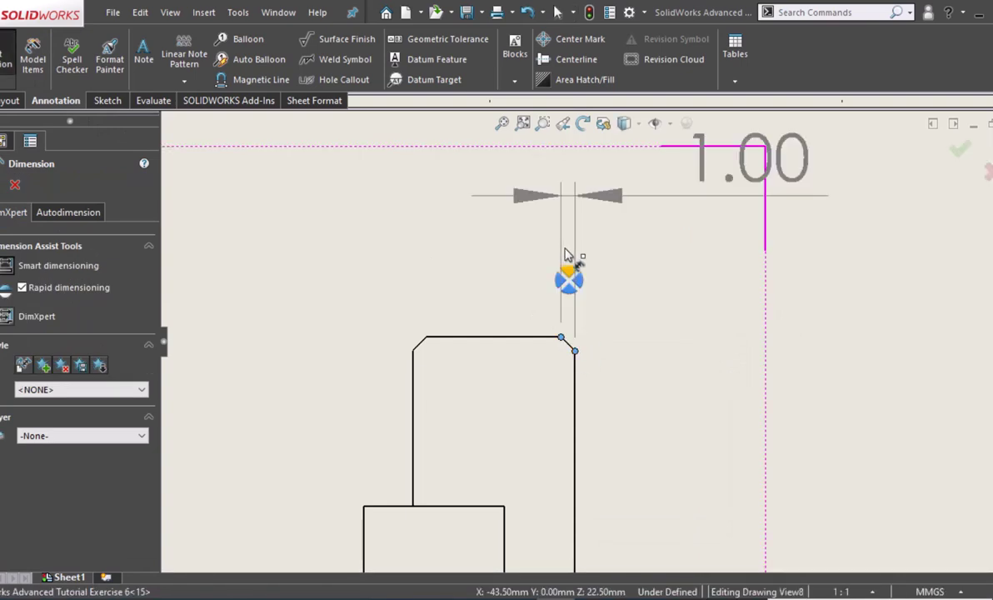
click(565, 254)
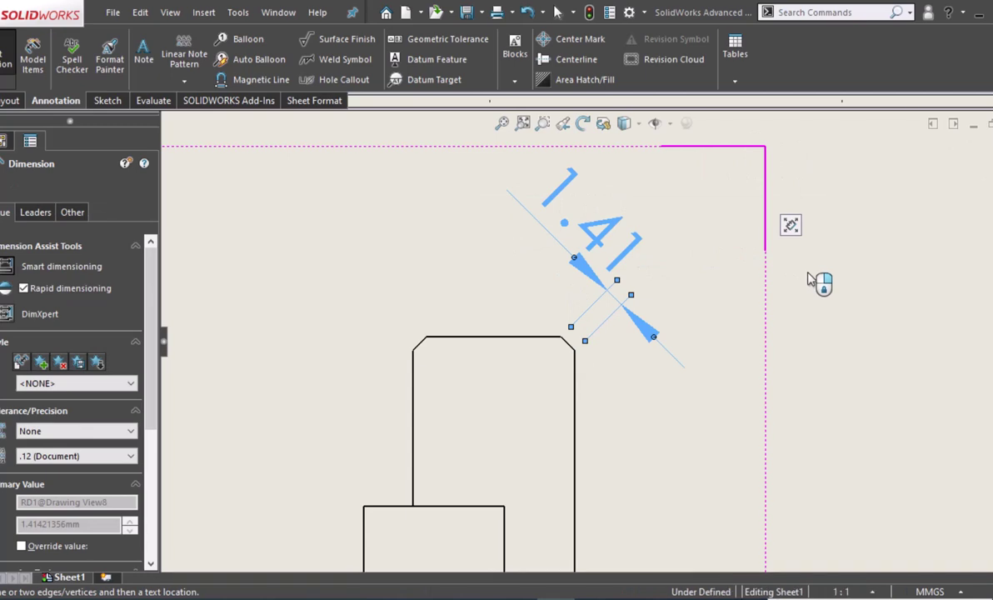
key(Delete)
Dimension across the chamfer corners as 1 without decimals, with text reading '8x 1x45'.
click(575, 352)
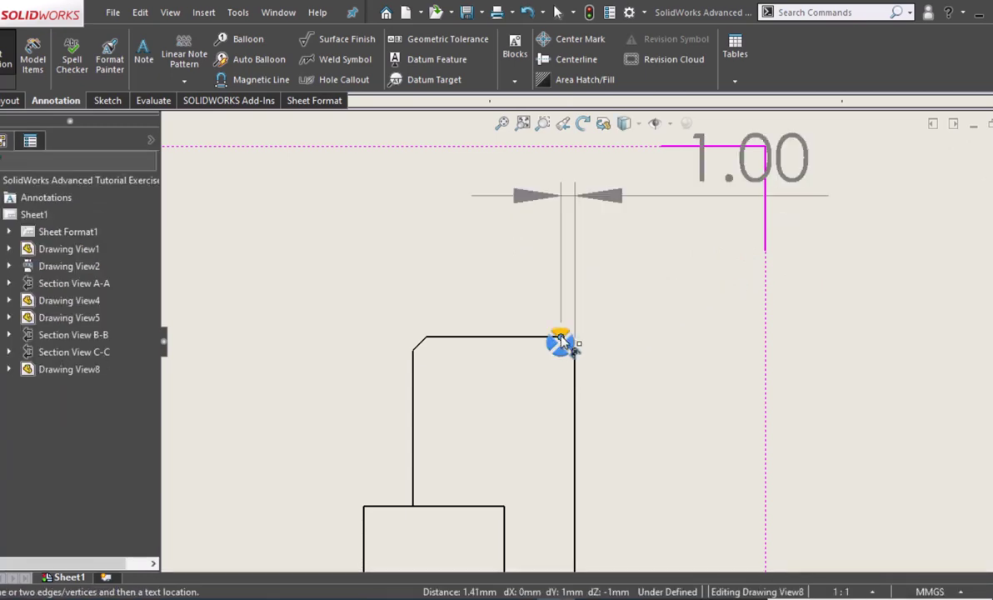
click(560, 339)
click(750, 180)
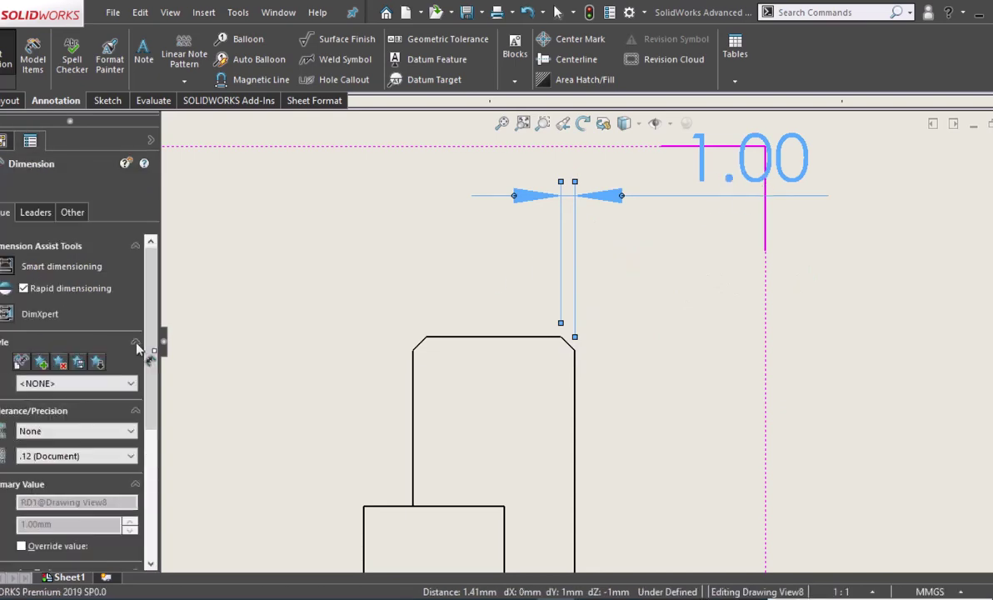
scroll(85, 350, down, 3)
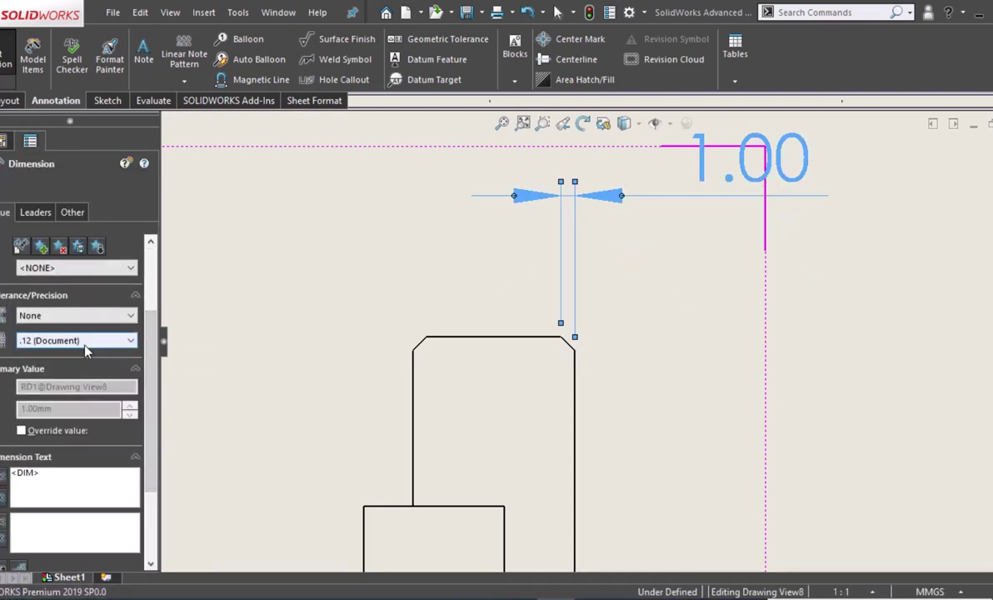
click(87, 350)
click(79, 357)
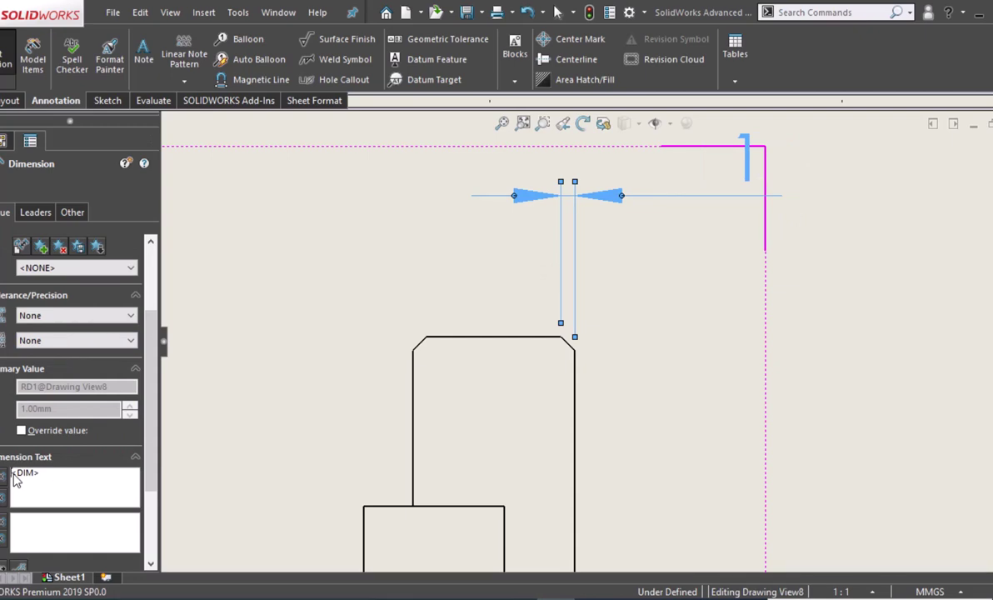
click(50, 473)
text(8x)
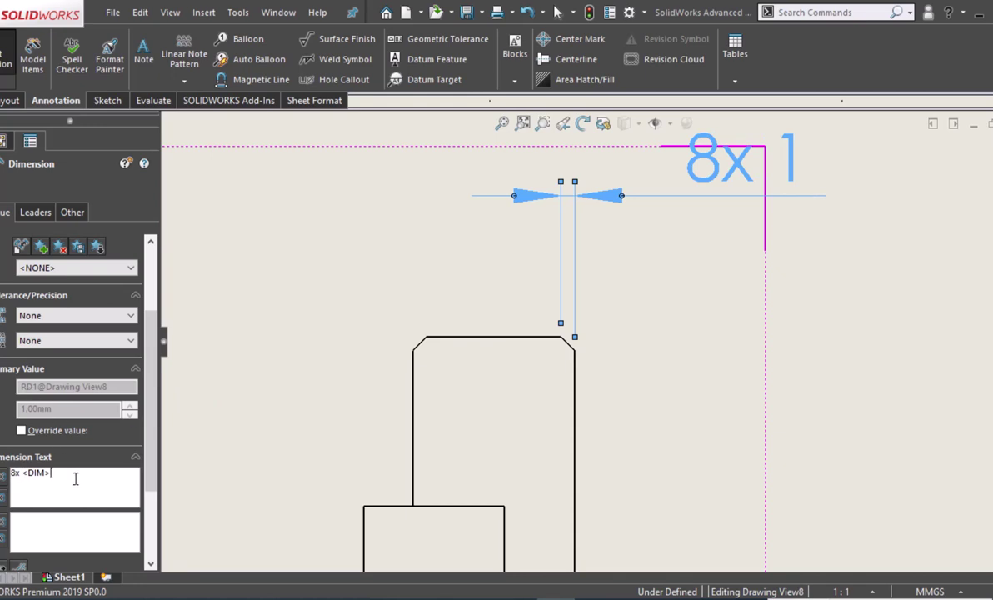
text(x45)
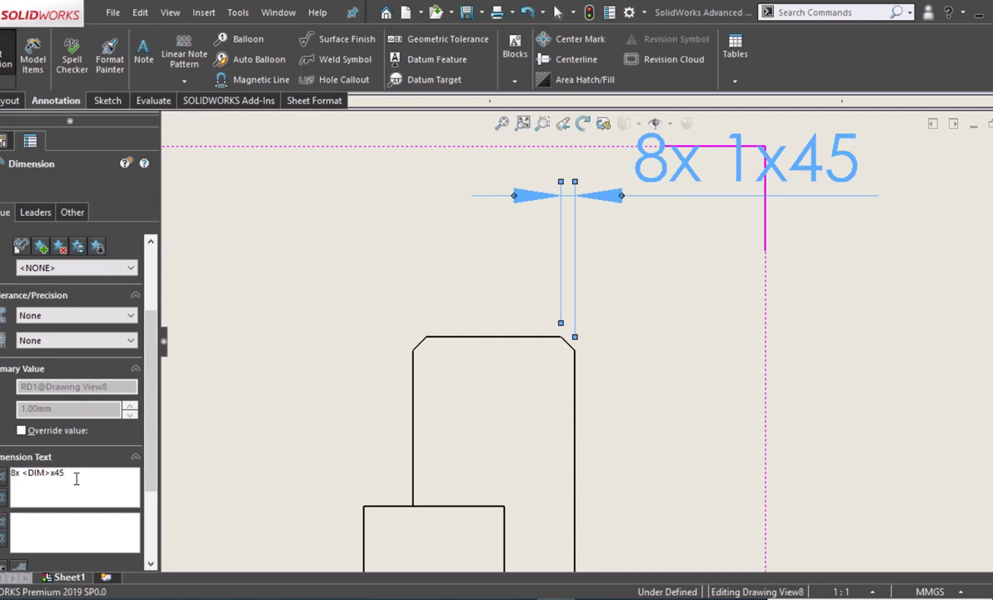
ctrl+middle_drag(350, 379, 428, 293)
scroll(469, 319, down, 1)
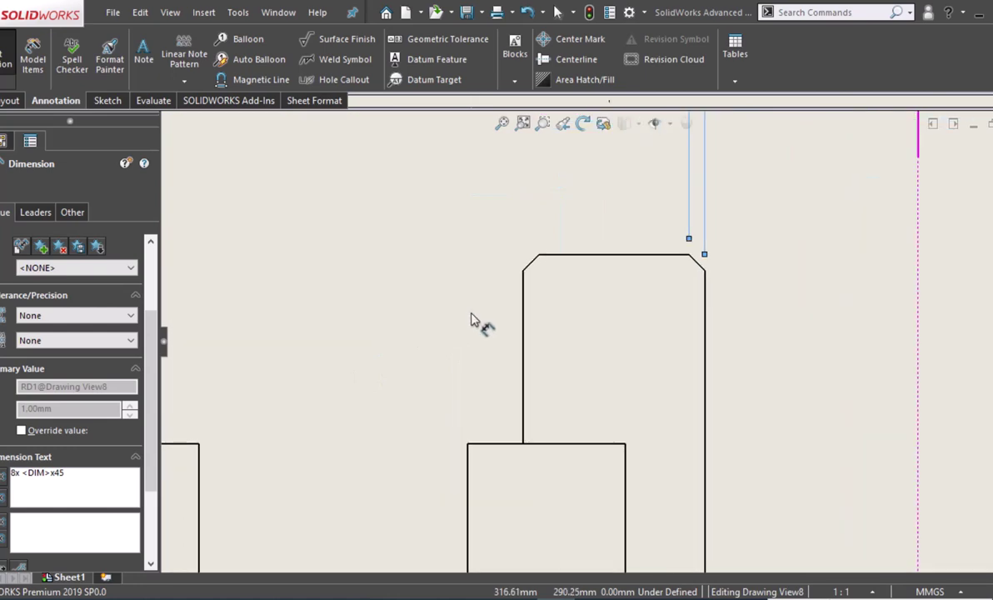
Dimension the side view's lower-right chamfer width as 3 below the part, without decimals.
scroll(439, 361, down, 2)
scroll(462, 358, up, 1)
scroll(462, 358, up, 1)
scroll(460, 357, up, 2)
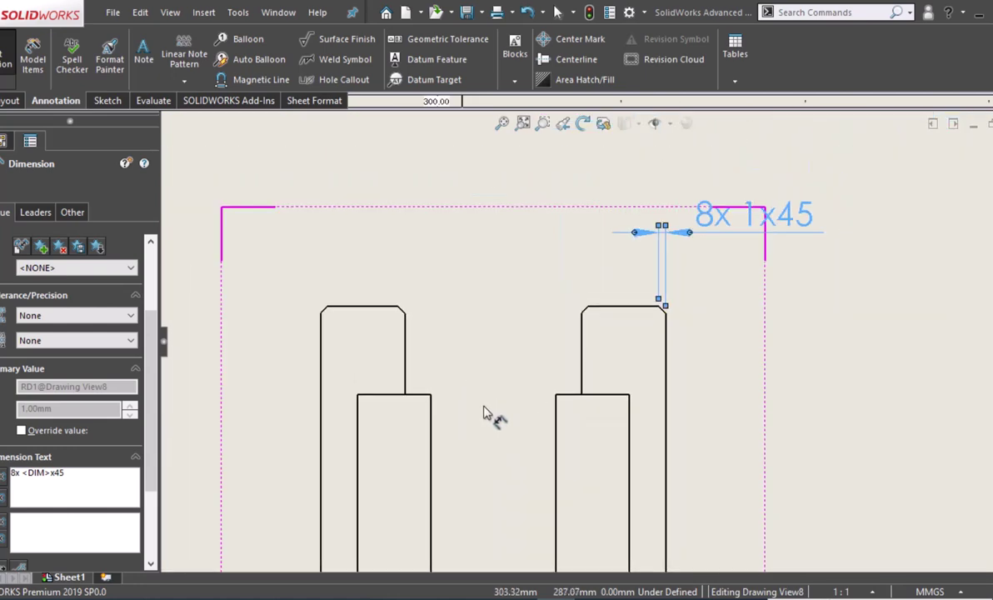
mouse_move(486, 412)
ctrl+middle_down()
mouse_move(516, 232)
mouse_move(573, 214)
mouse_move(593, 406)
mouse_move(582, 416)
ctrl+middle_up()
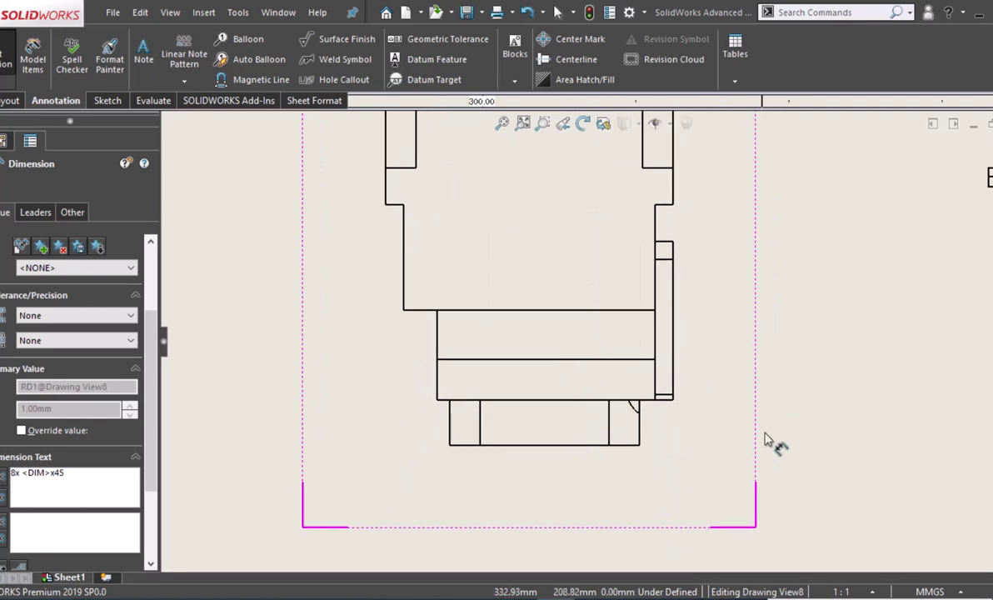
ctrl+middle_drag(701, 408, 691, 398)
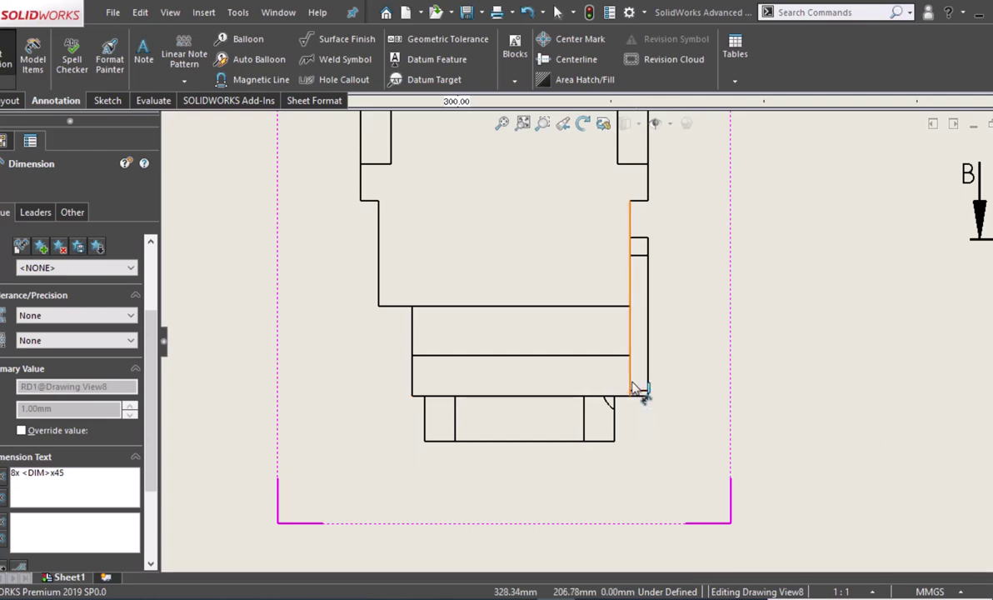
click(631, 387)
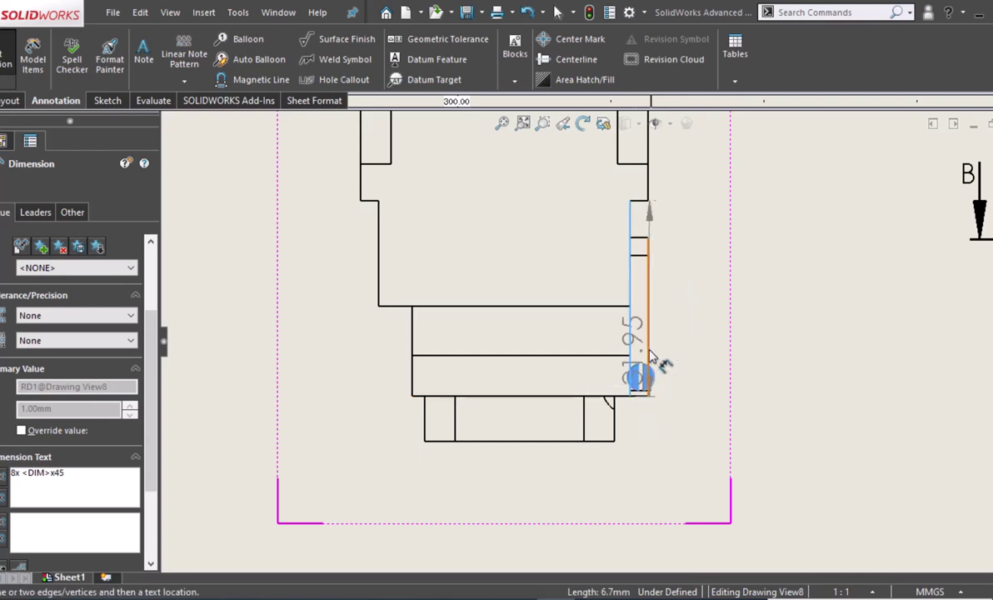
click(643, 390)
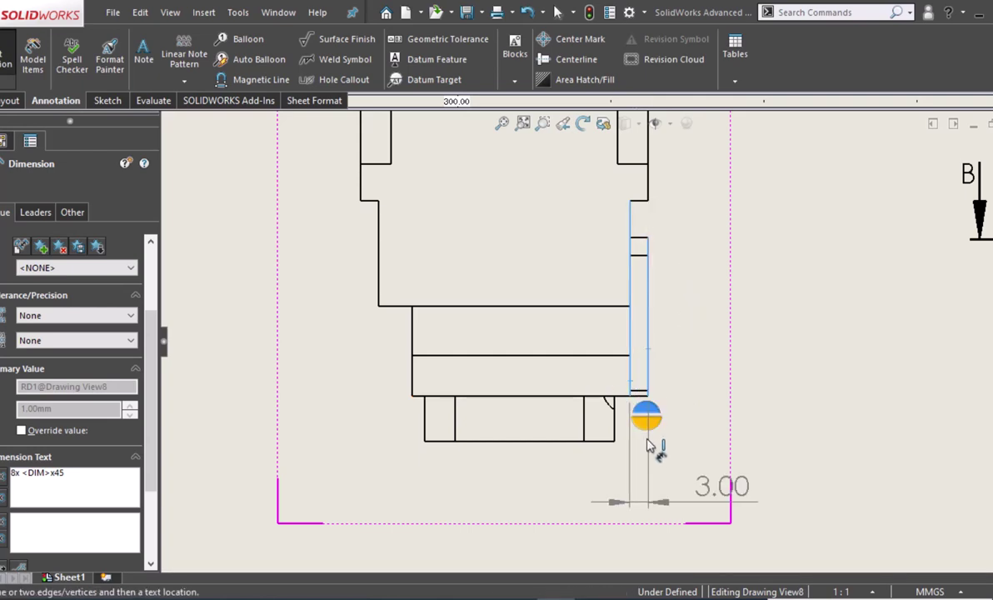
click(696, 480)
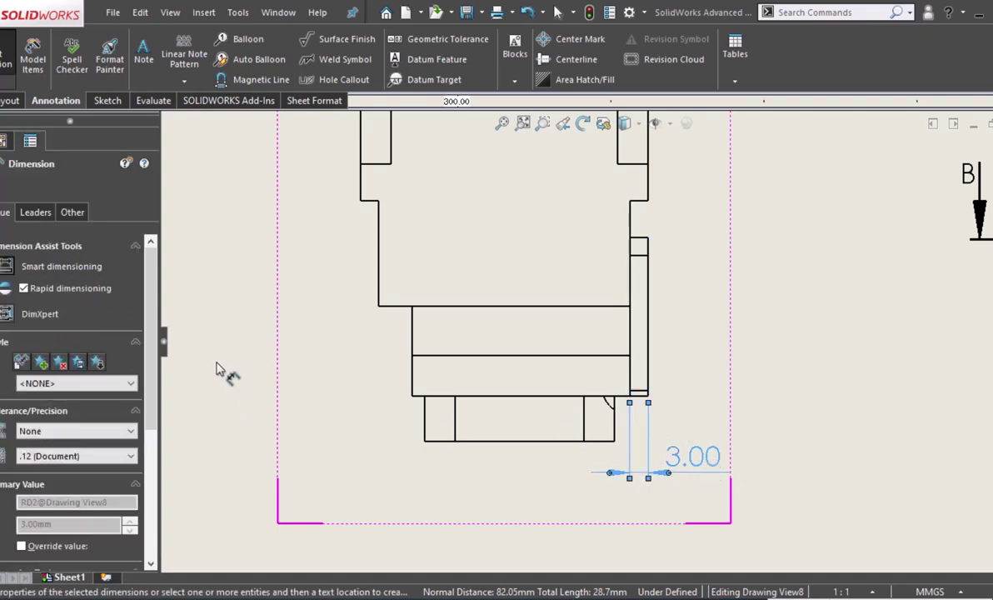
click(95, 457)
click(58, 470)
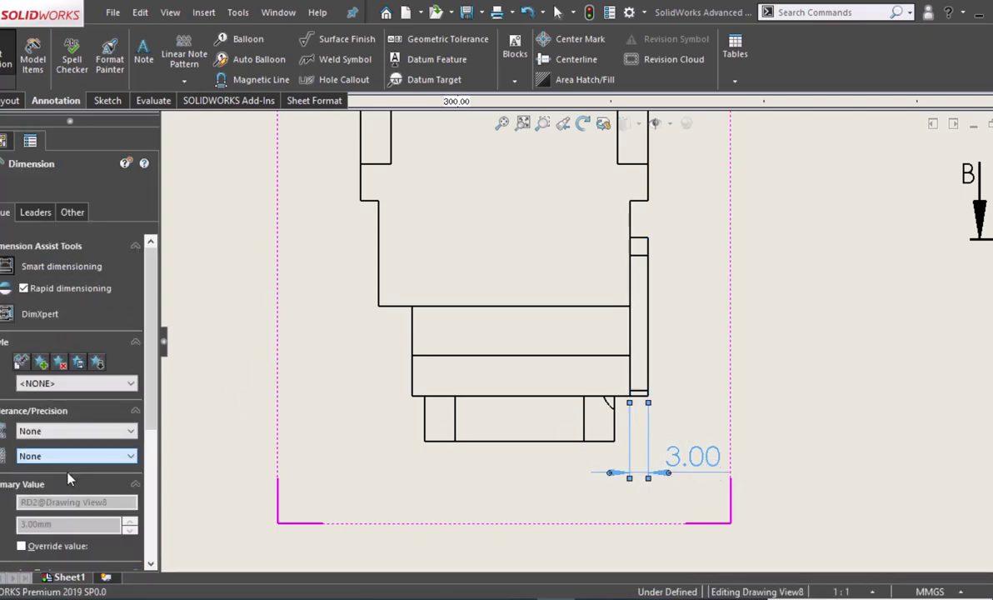
middle_drag(748, 394, 299, 351)
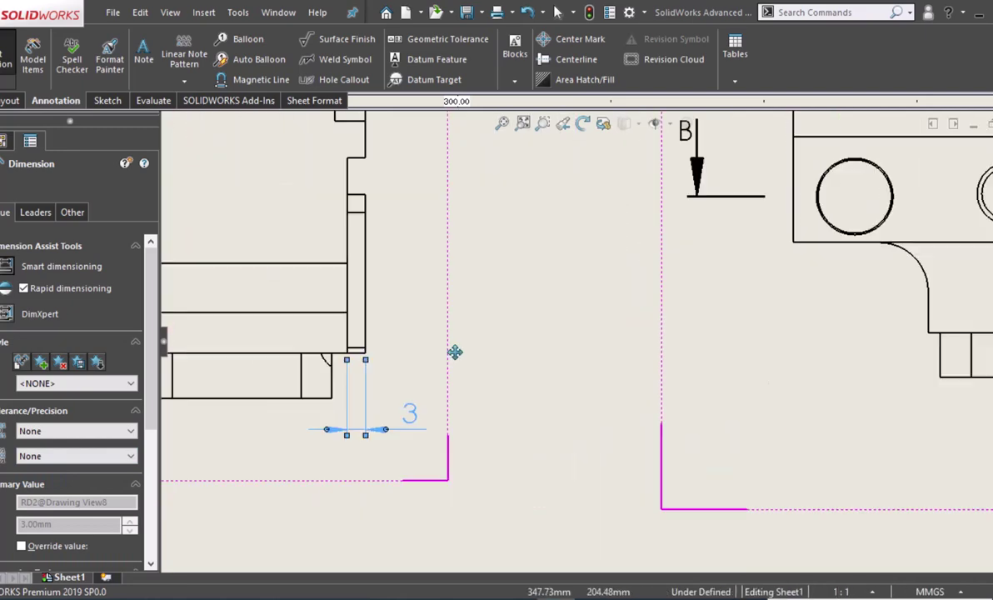
Zoom to the top view and dimension the left slot's inner gap as 6.00 below it.
scroll(388, 394, down, 3)
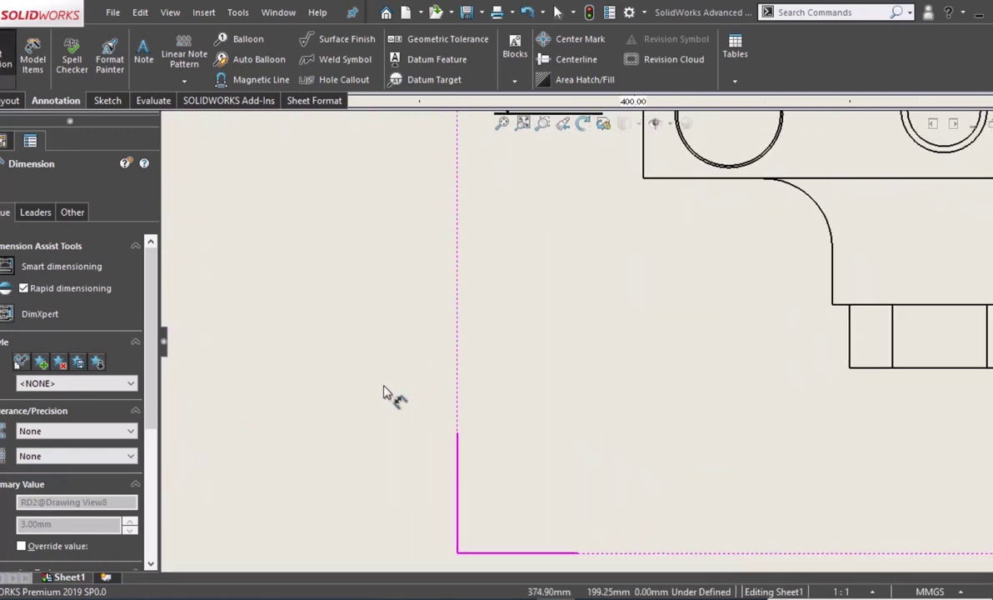
scroll(387, 392, down, 3)
scroll(396, 397, up, 3)
scroll(399, 400, up, 2)
scroll(401, 401, up, 3)
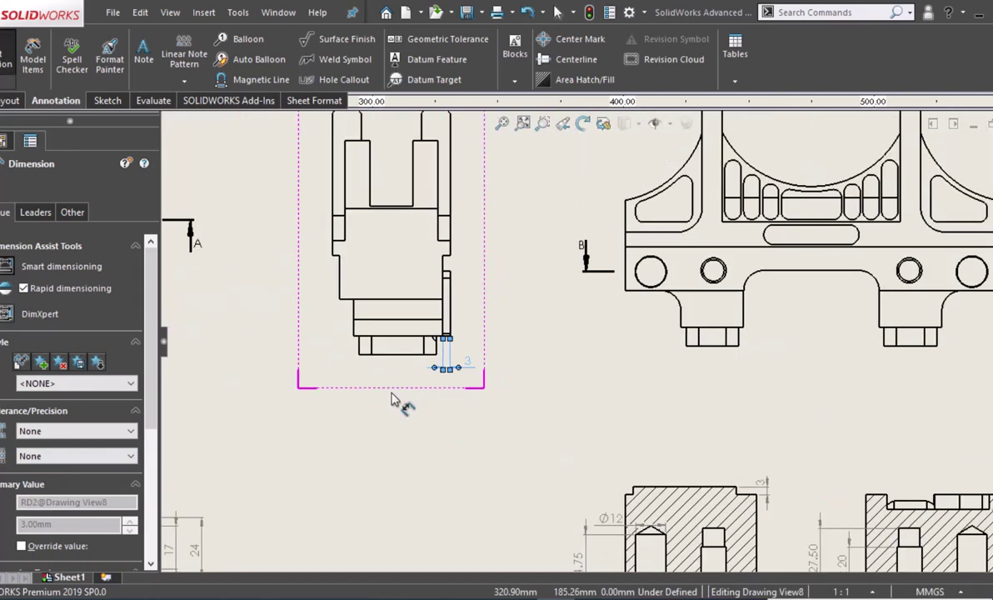
scroll(403, 401, up, 2)
scroll(454, 366, up, 2)
scroll(652, 239, down, 2)
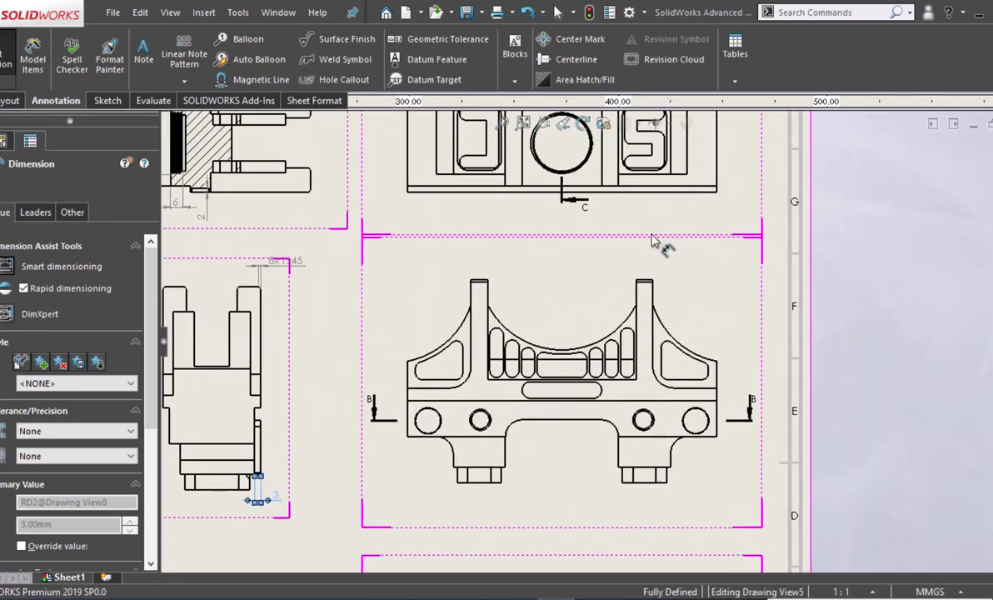
scroll(603, 379, up, 2)
middle_drag(603, 383, 645, 350)
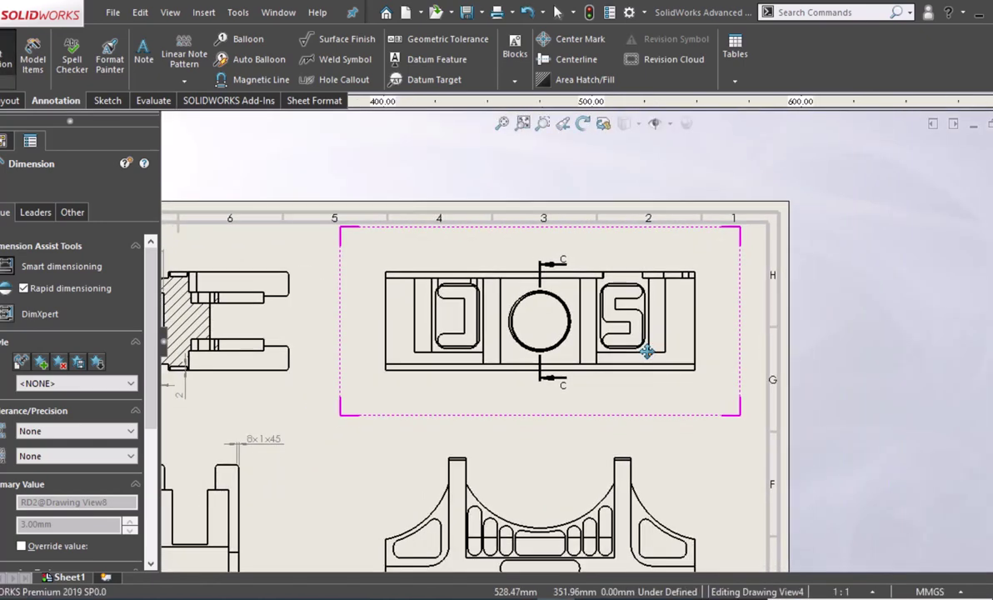
scroll(630, 337, down, 1)
scroll(628, 335, down, 1)
scroll(453, 355, down, 1)
scroll(406, 343, down, 1)
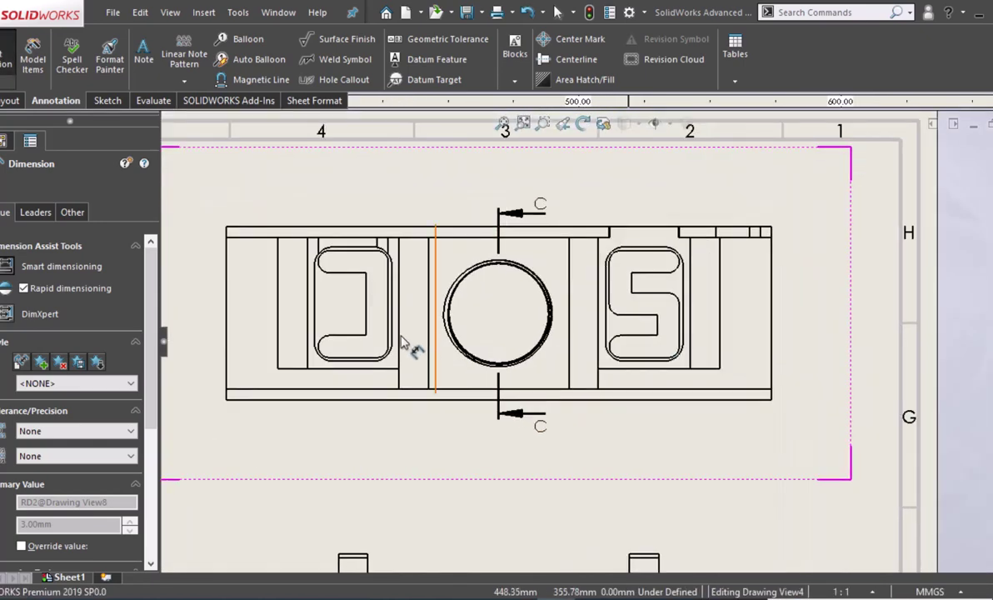
scroll(386, 331, down, 1)
click(393, 332)
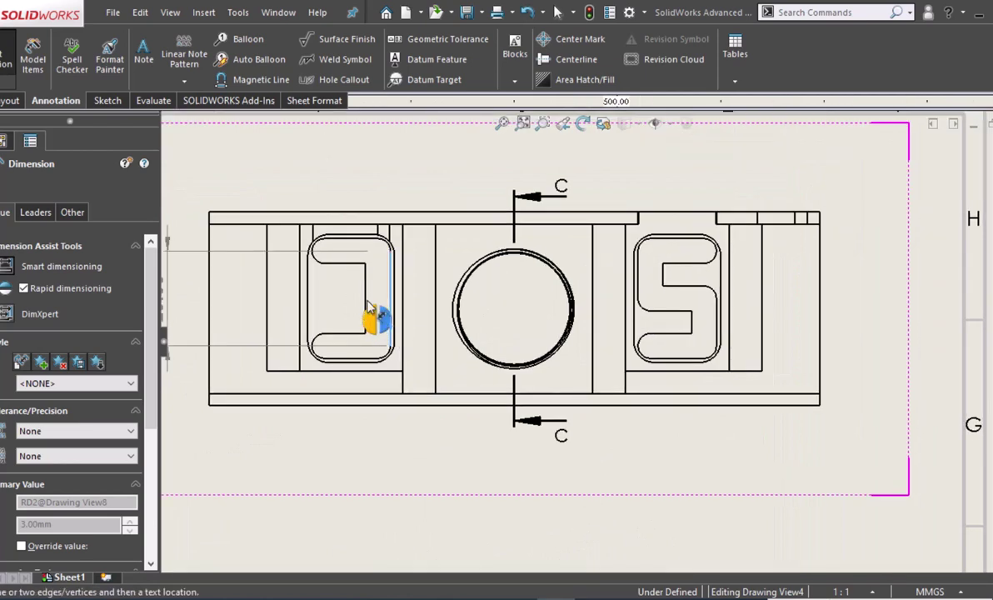
click(365, 305)
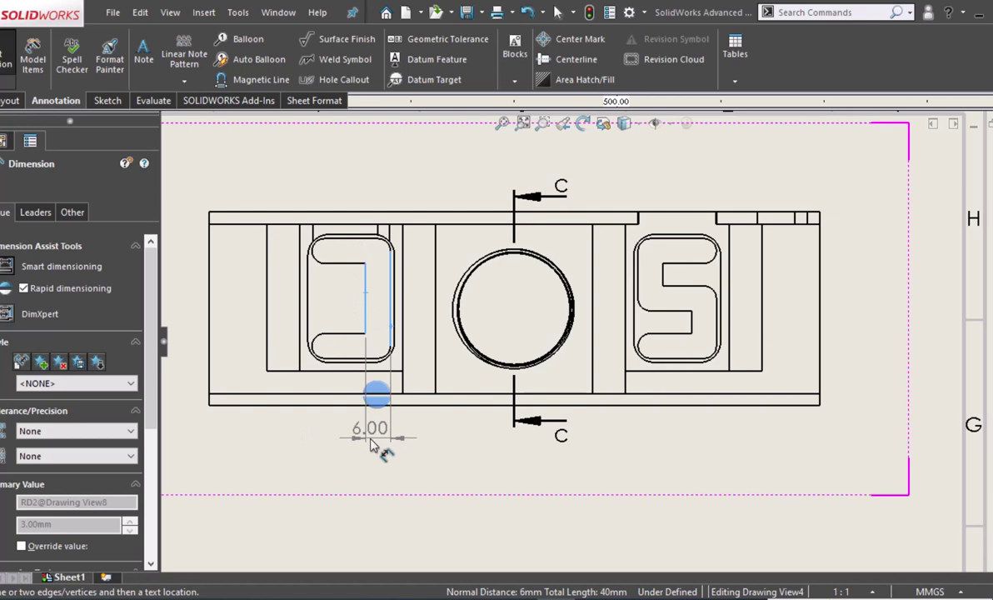
click(371, 445)
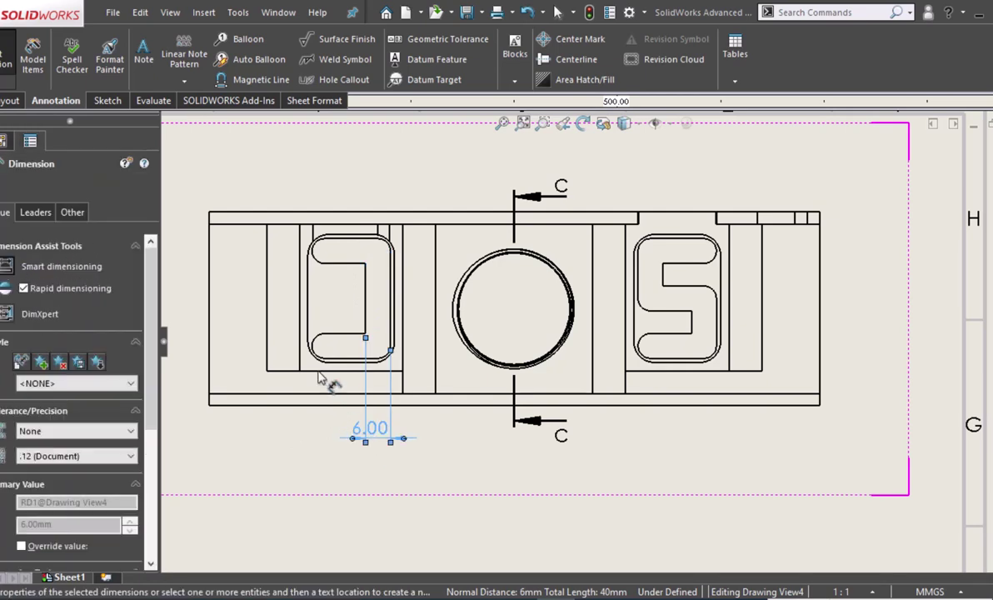
Dimension the left slot's overall width as 21.00 above the part.
scroll(367, 346, down, 1)
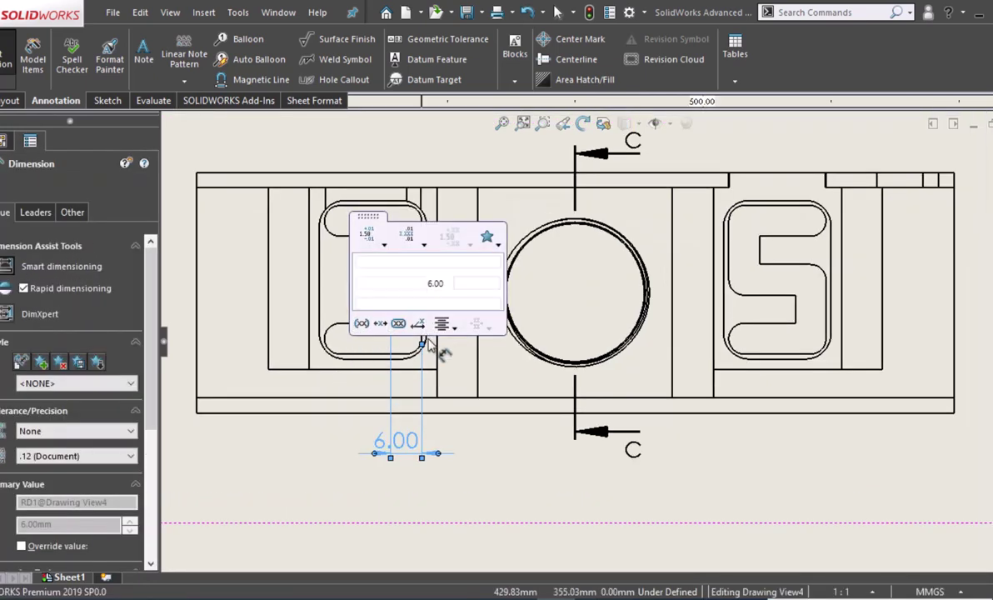
click(425, 287)
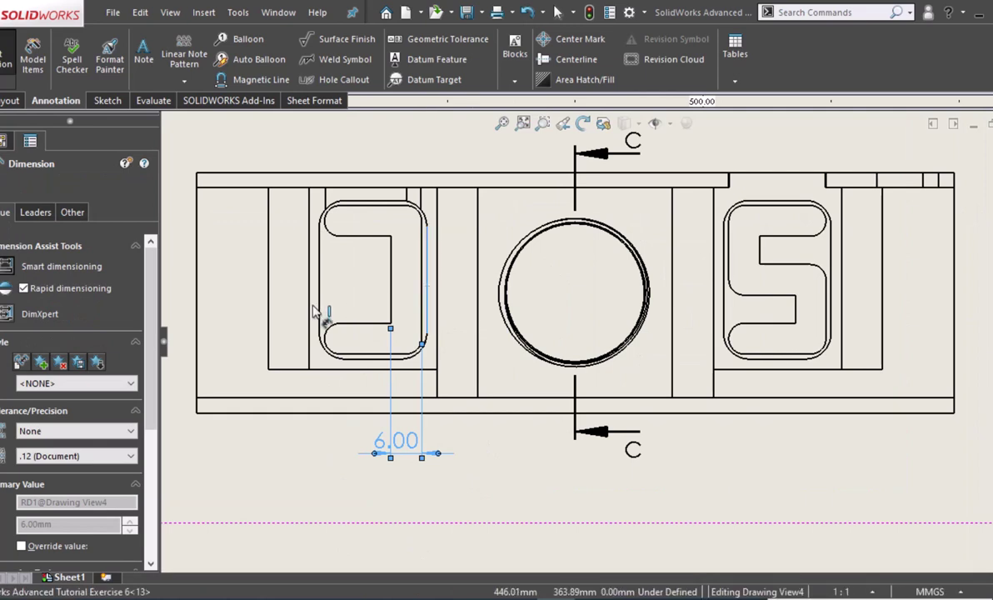
click(319, 304)
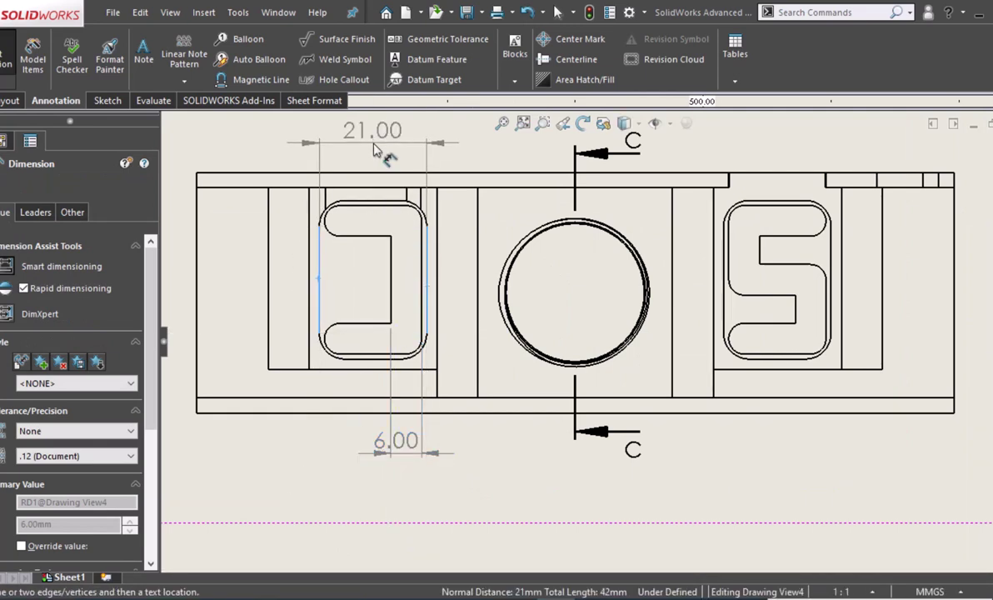
click(375, 150)
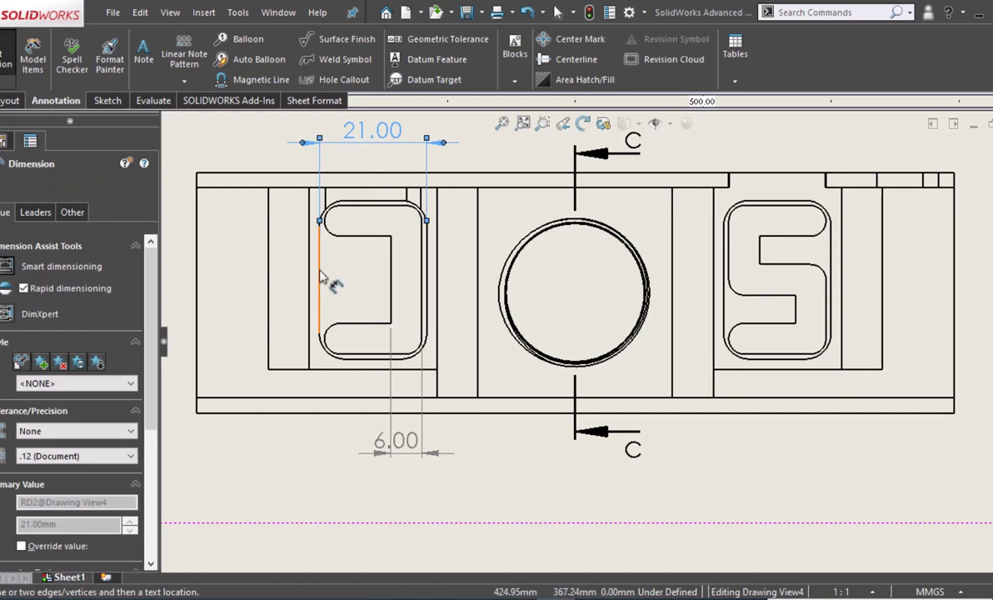
click(333, 329)
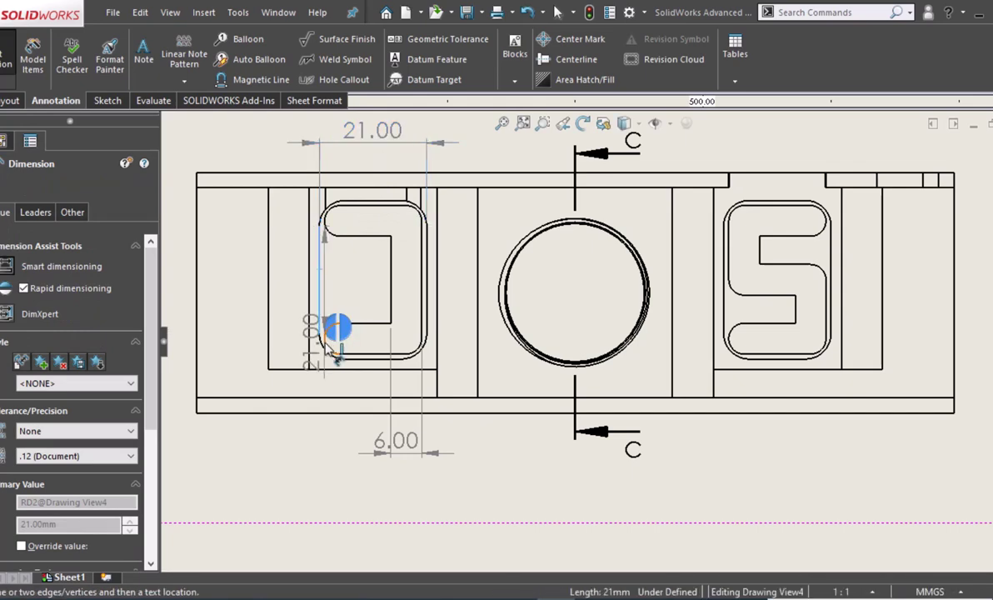
scroll(338, 327, down, 2)
scroll(338, 328, down, 3)
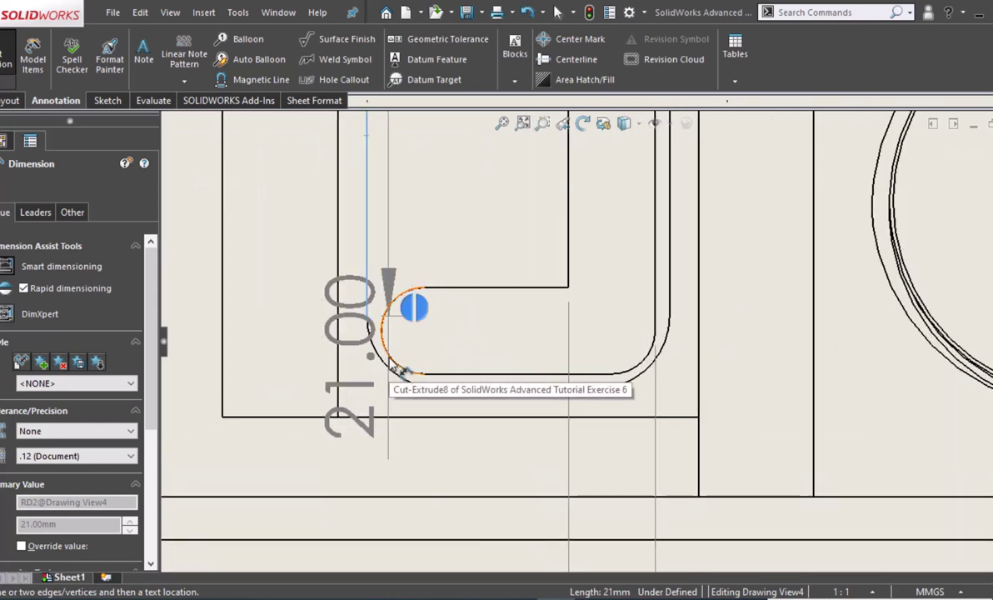
Try dimensioning to the slot's rounded end, discarding the 1.00 and 3.00 results.
click(392, 358)
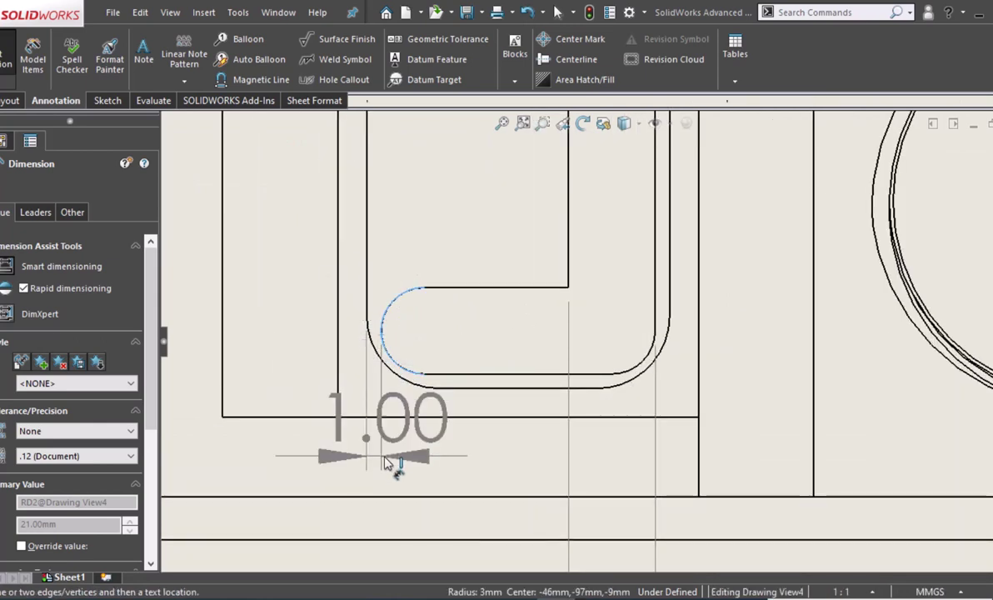
key(Escape)
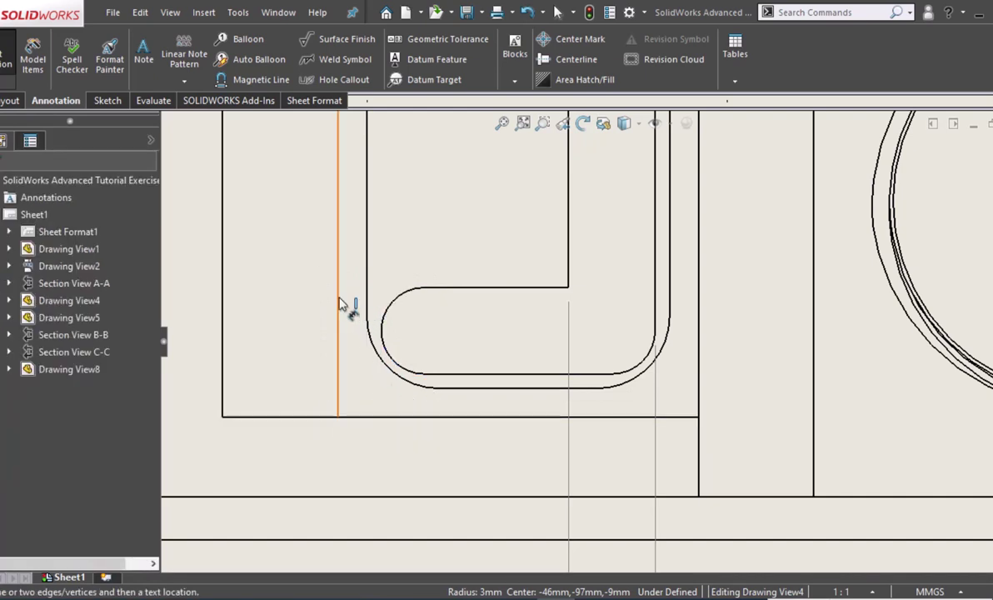
click(339, 304)
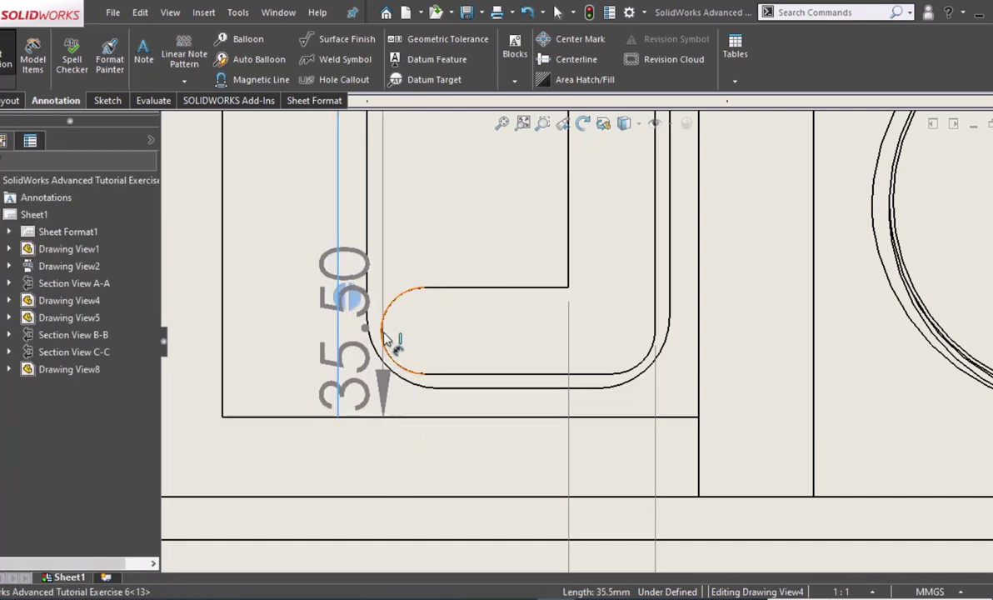
click(384, 333)
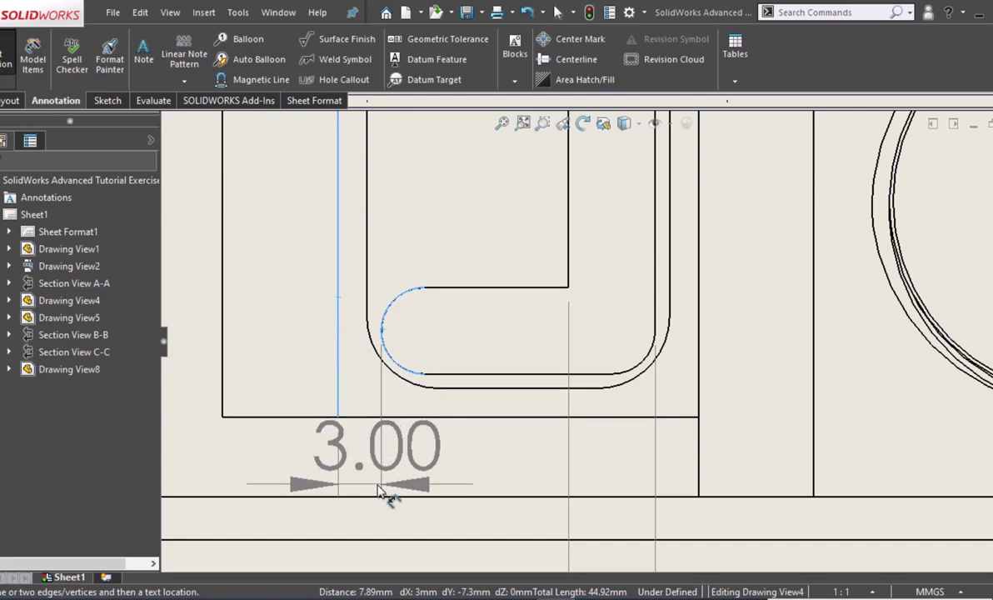
click(377, 490)
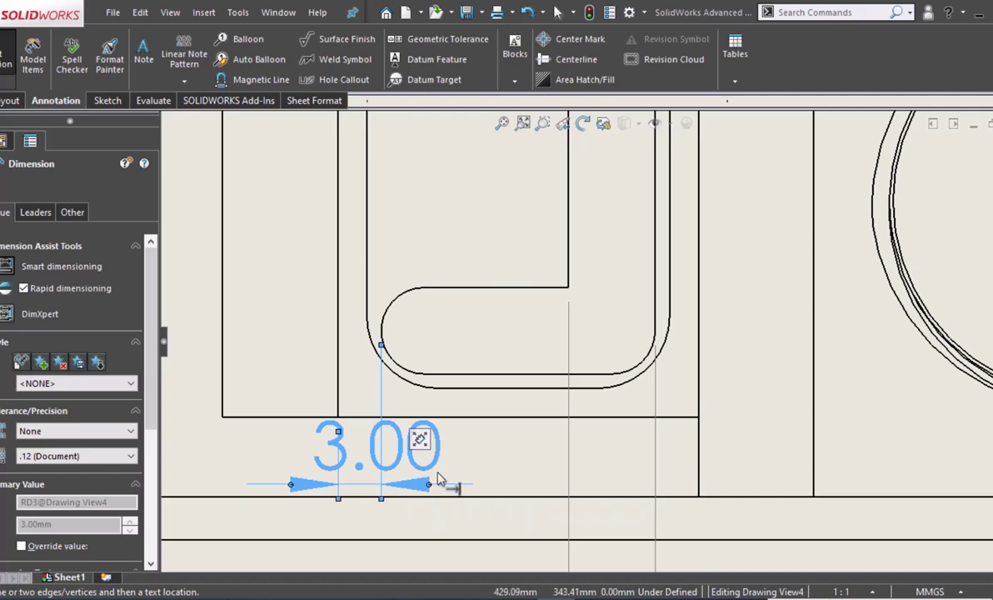
scroll(480, 377, up, 1)
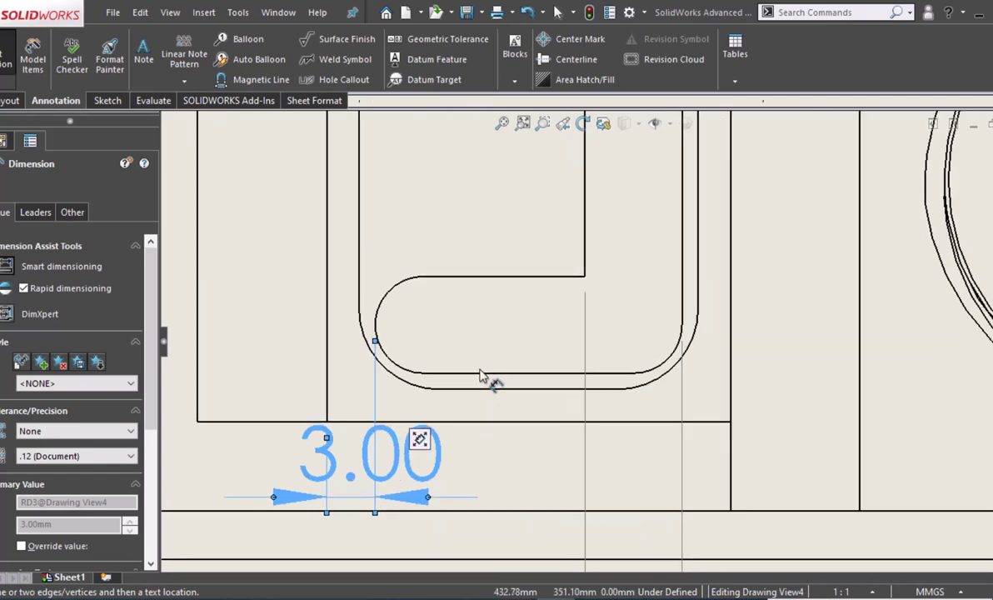
scroll(485, 379, up, 1)
scroll(483, 381, up, 2)
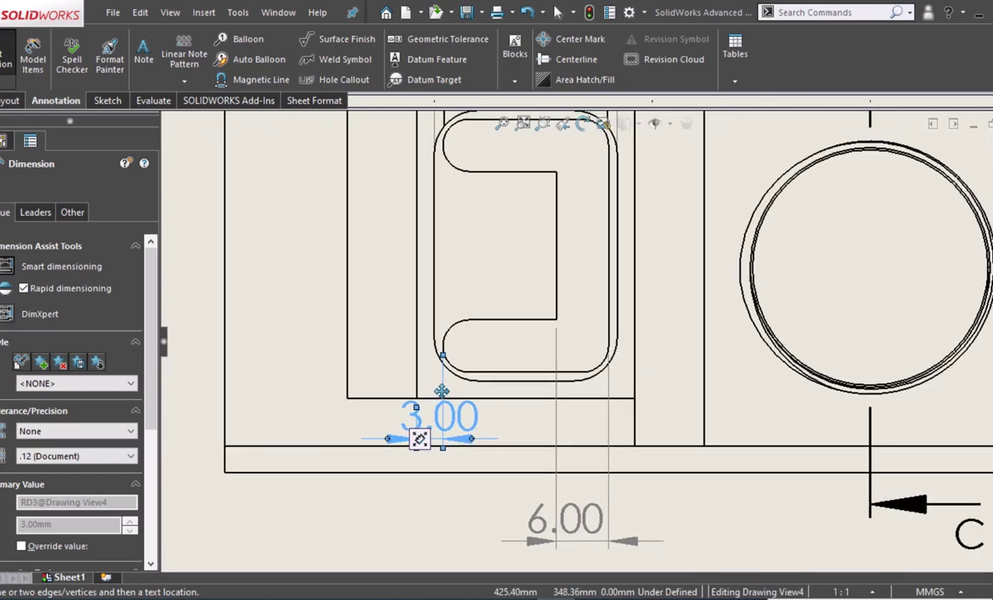
key(Escape)
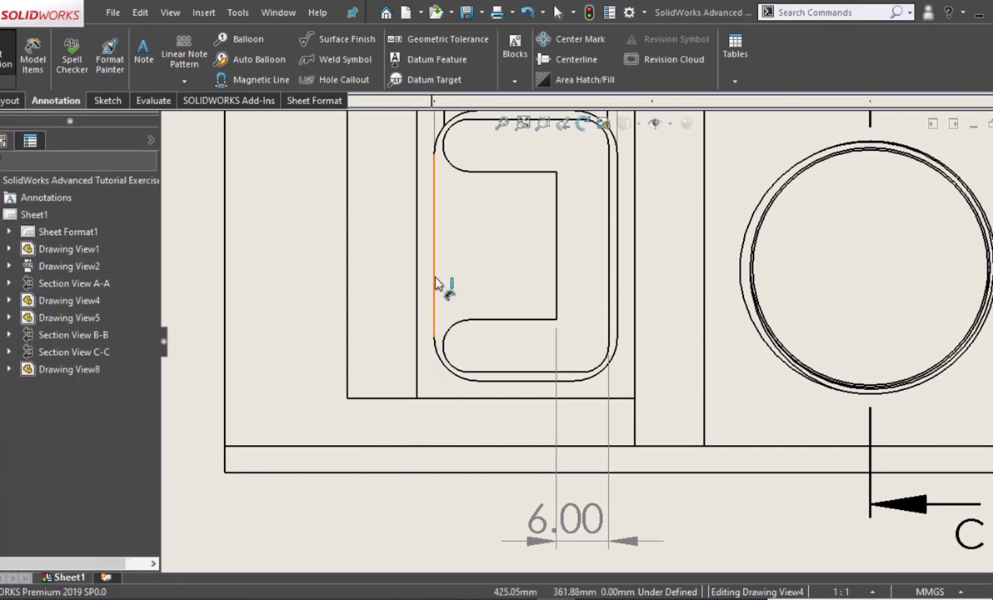
Place a 2.00 dimension from the wall to the slot's left side below the view.
click(434, 279)
click(417, 374)
click(441, 496)
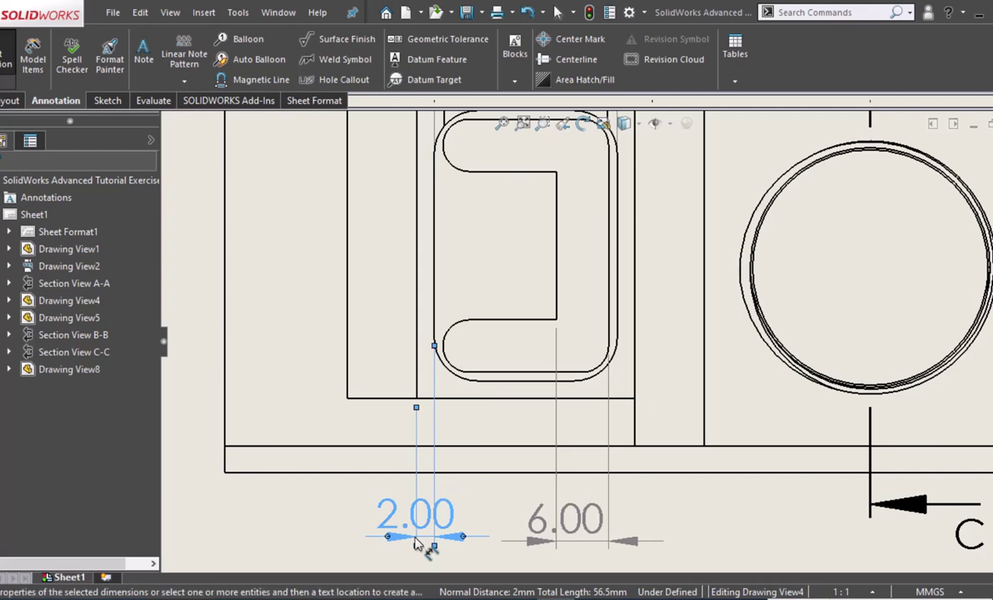
scroll(350, 481, down, 2)
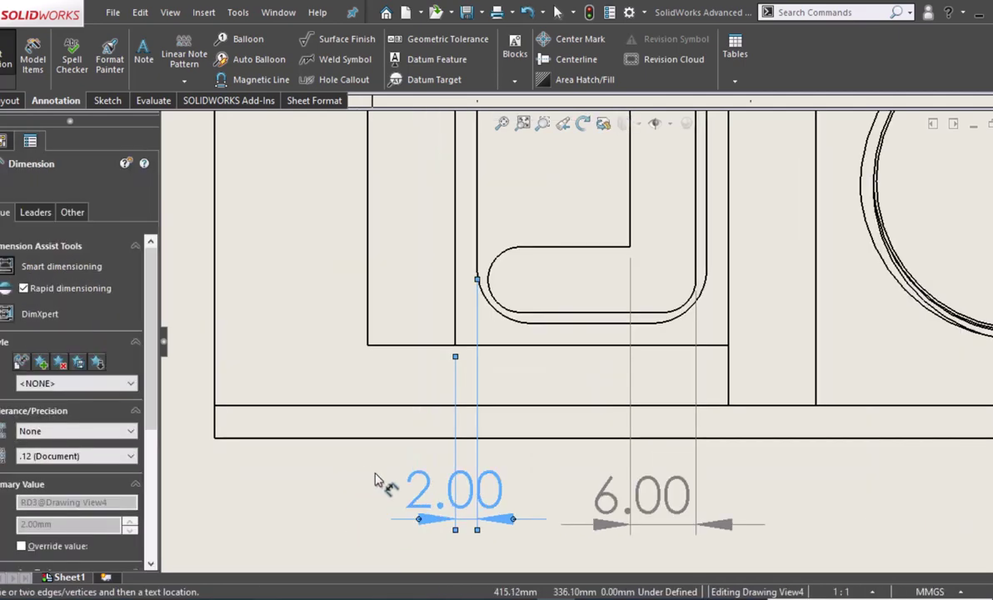
scroll(501, 400, up, 2)
scroll(554, 361, up, 1)
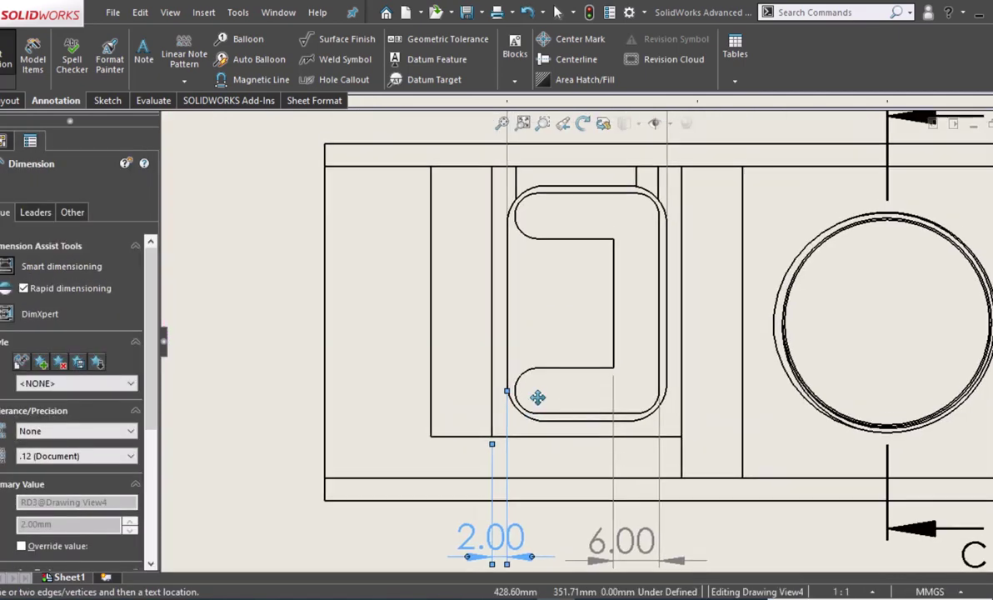
scroll(572, 364, up, 1)
Stack vertical 6.00, 17.00, 29.00 and 31.00 dimensions to the left of the slot.
click(573, 246)
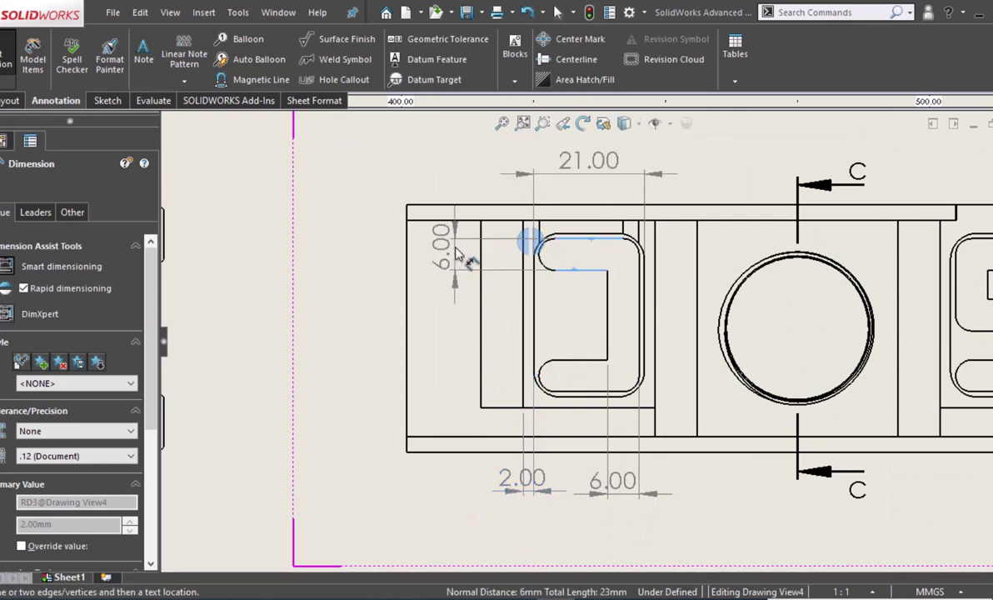
click(393, 254)
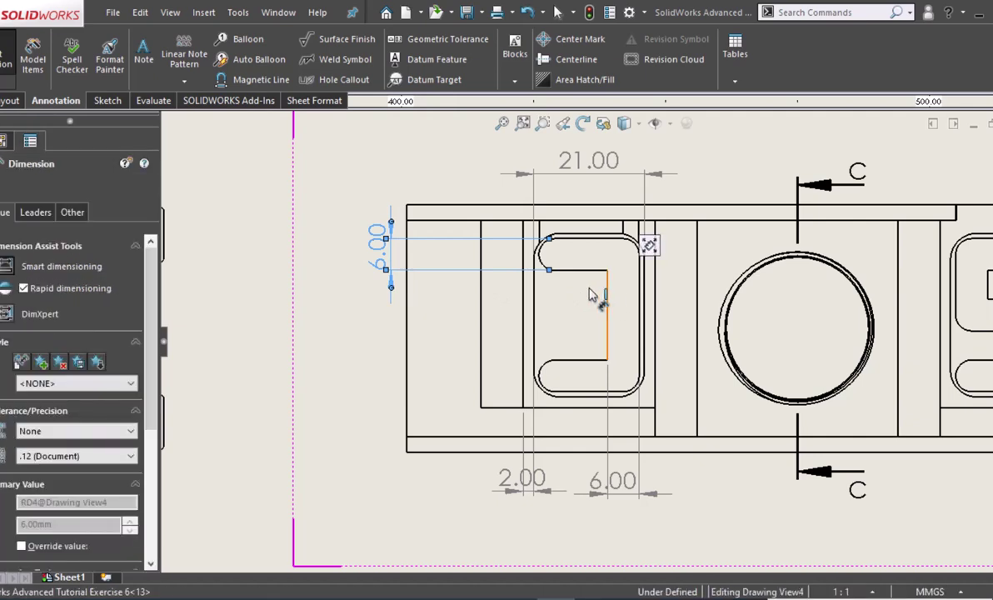
click(596, 292)
click(591, 292)
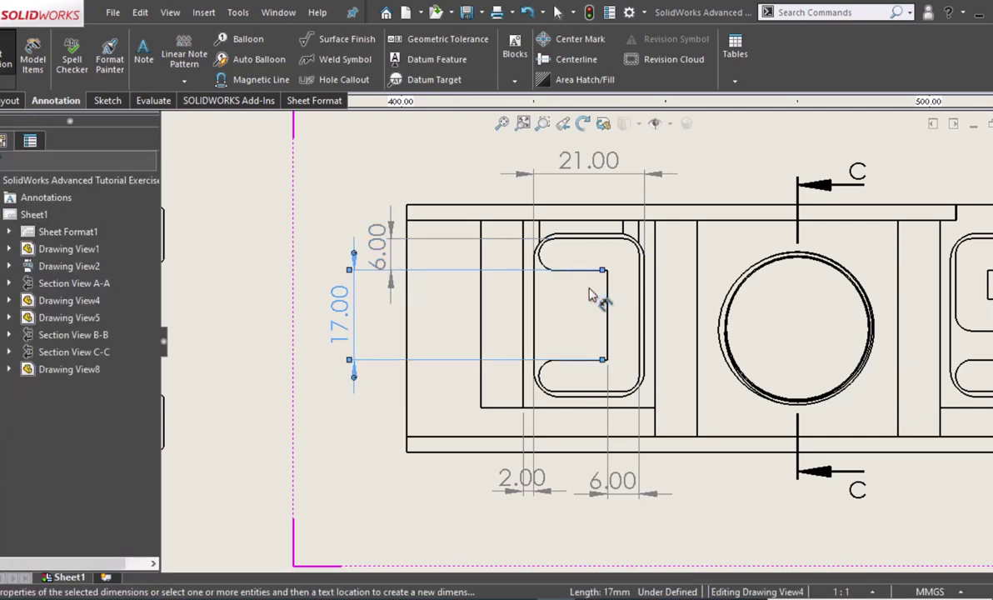
click(580, 242)
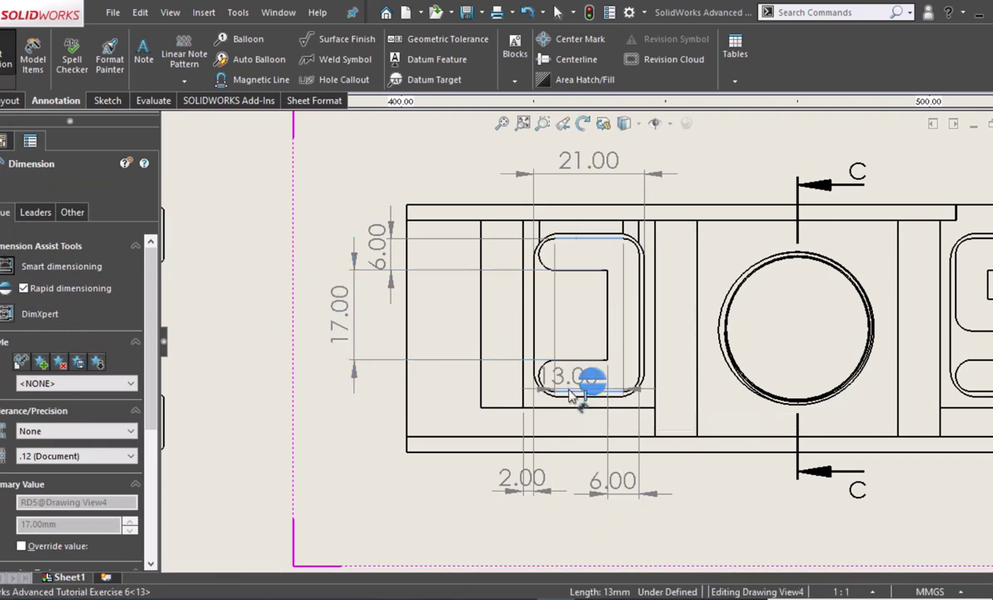
click(582, 392)
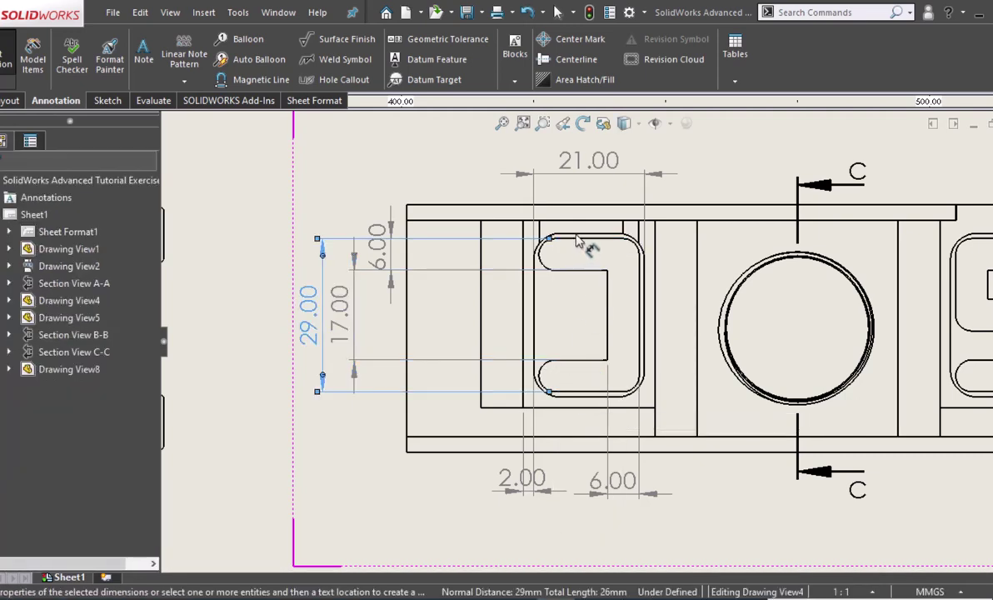
click(608, 393)
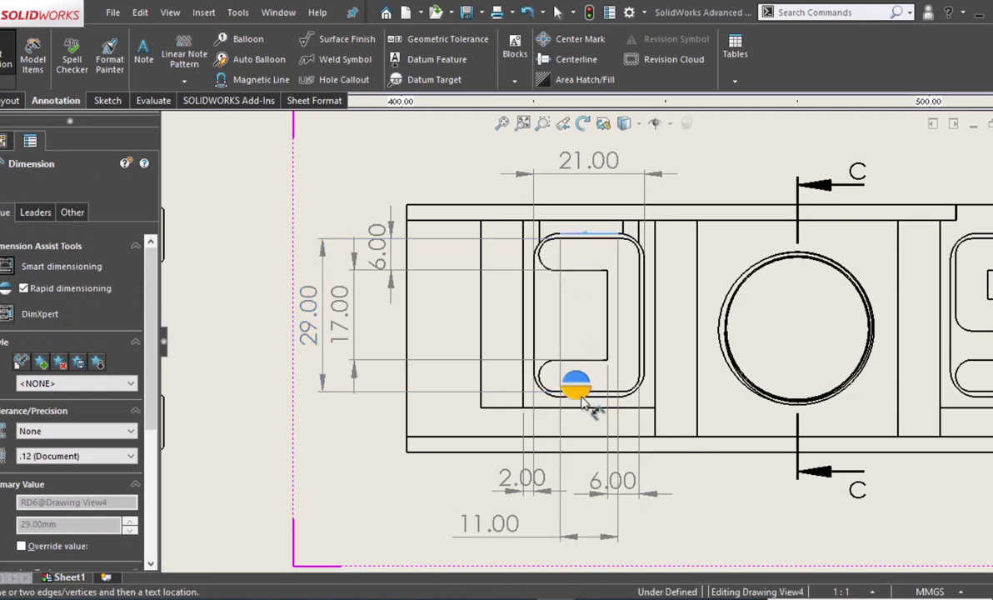
click(605, 398)
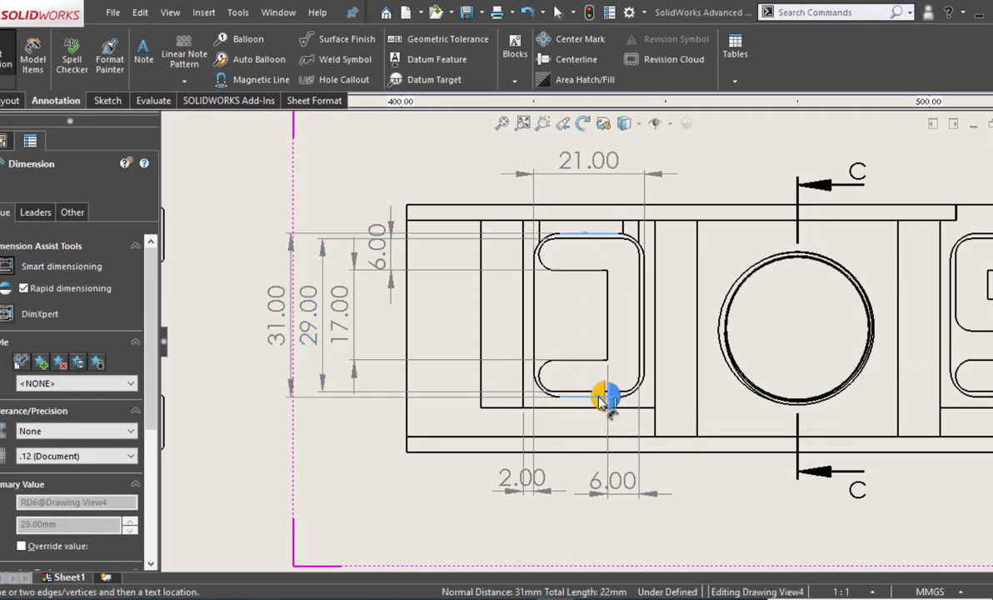
click(360, 405)
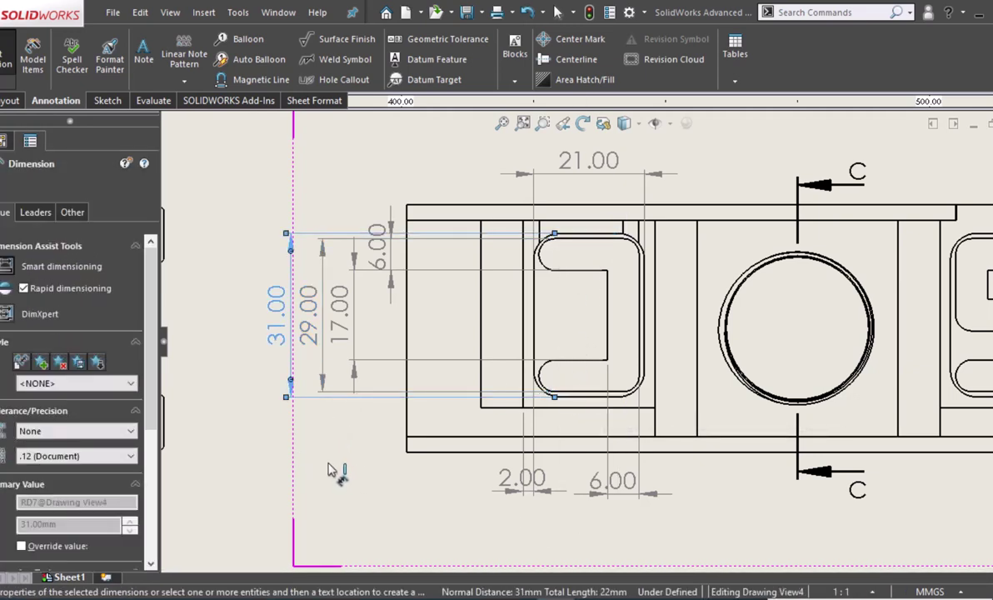
key(Escape)
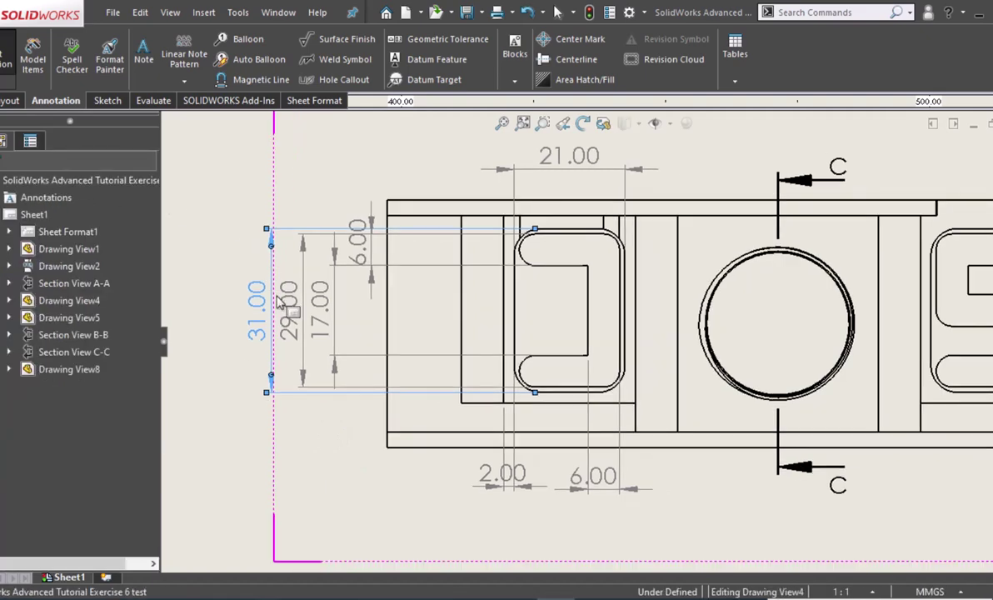
key(Escape)
scroll(684, 353, up, 3)
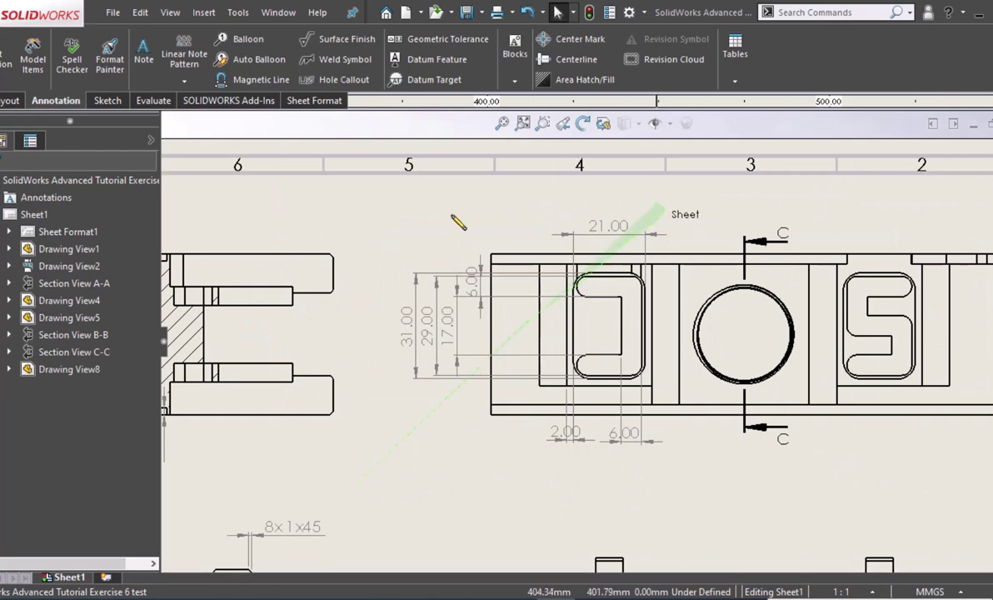
Box-select the slot's dimensions and set their unit precision to None.
drag(456, 218, 708, 443)
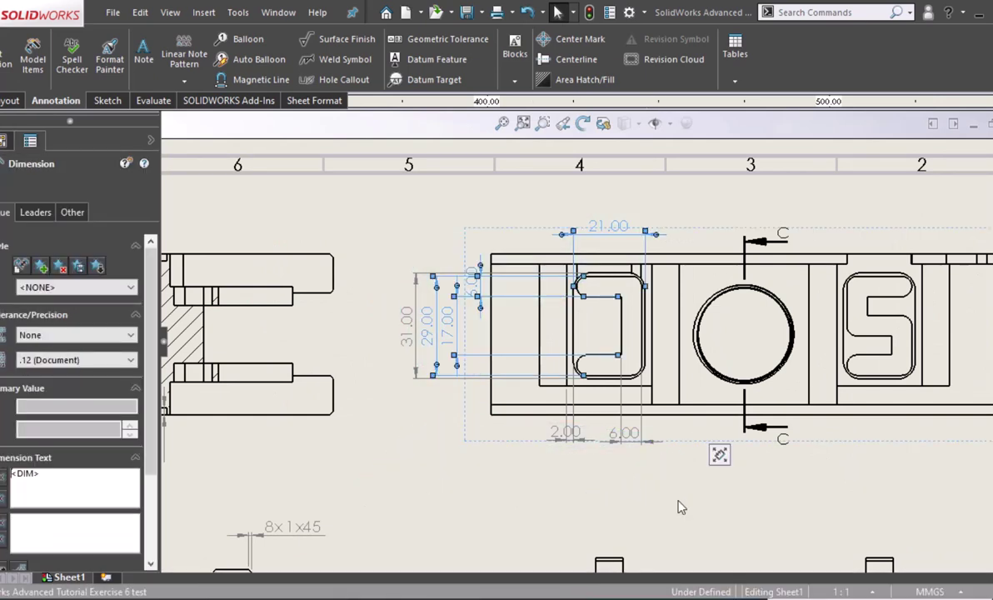
mouse_move(638, 204)
mouse_down()
mouse_move(385, 431)
mouse_move(393, 409)
mouse_up()
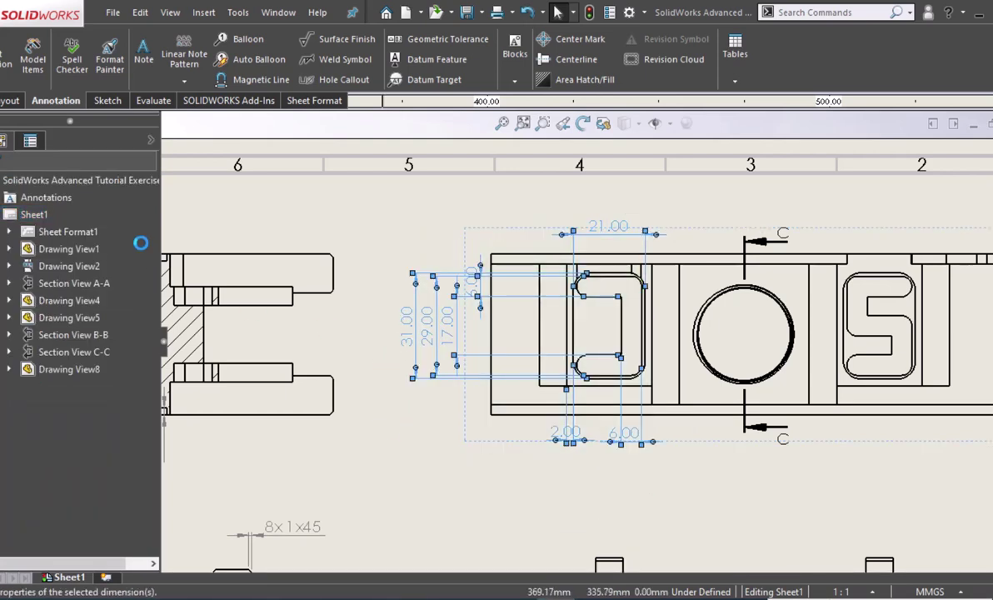
click(84, 360)
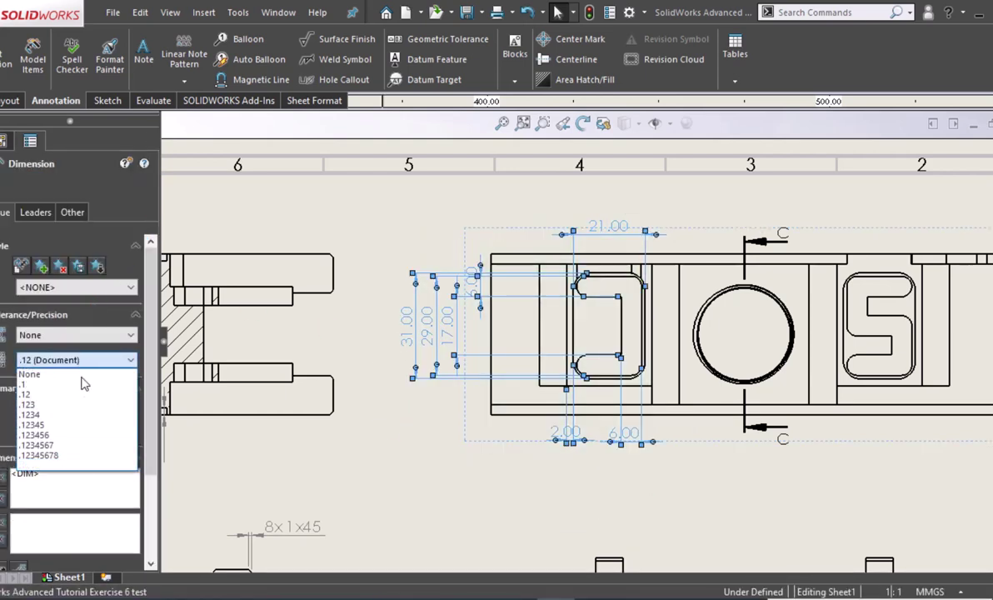
click(50, 374)
click(922, 503)
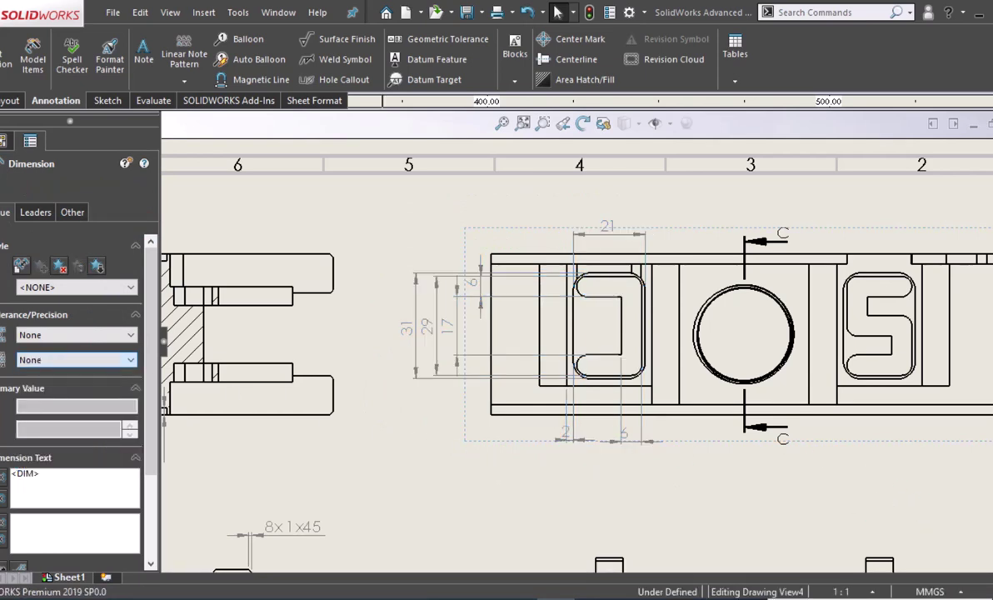
middle_drag(923, 502, 705, 500)
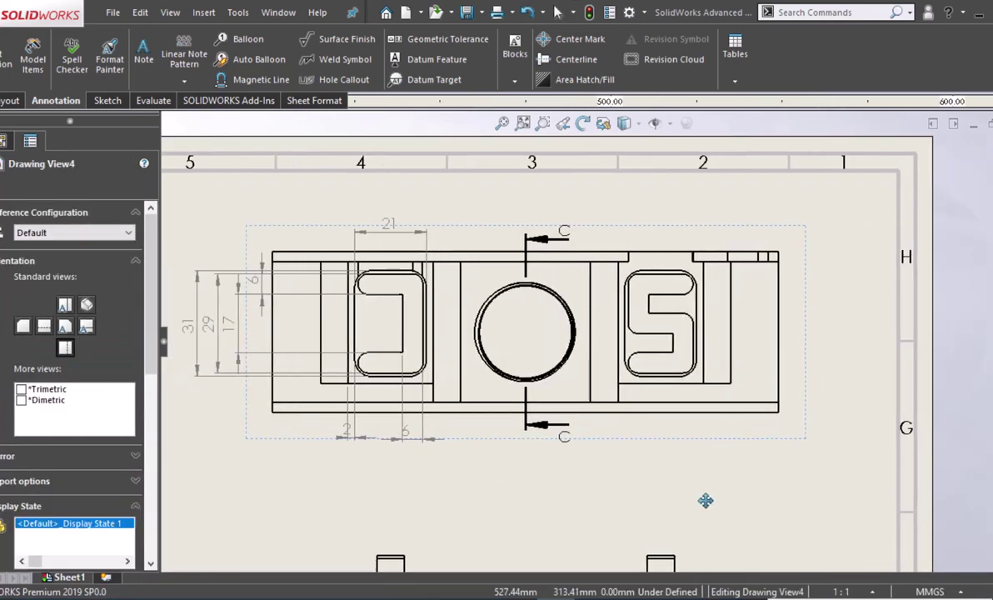
Pan and zoom in on Drawing View4's circular hole and S-shaped slot.
click(332, 439)
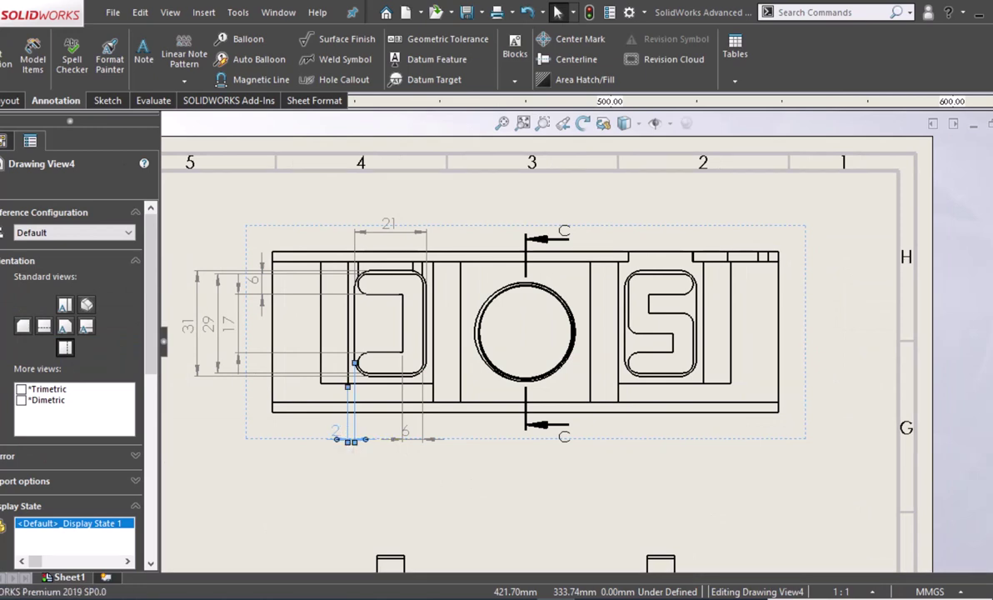
middle_drag(311, 349, 364, 363)
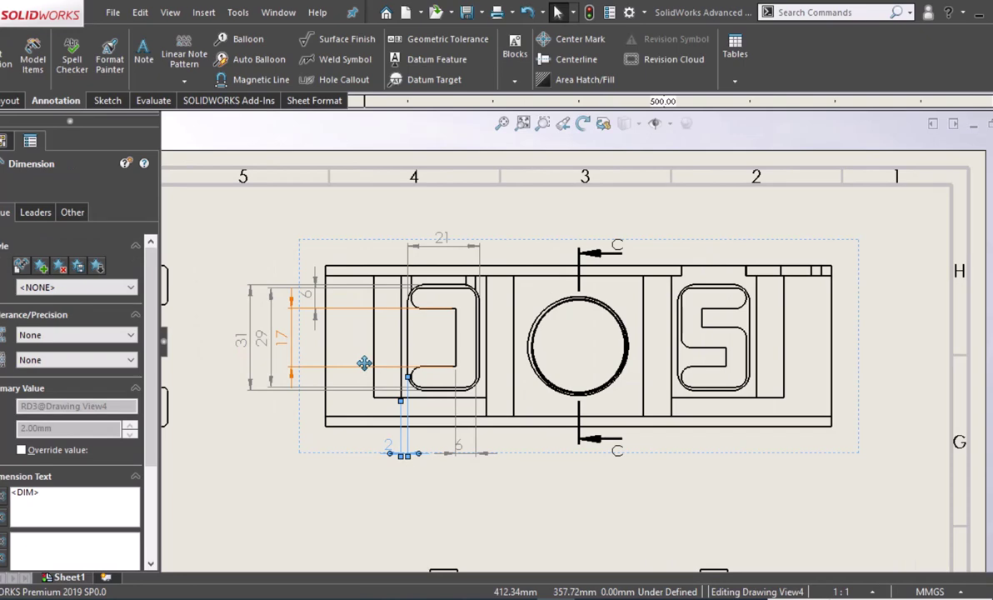
mouse_move(443, 399)
middle_down()
mouse_move(388, 371)
mouse_move(318, 358)
middle_up()
middle_drag(688, 401, 578, 380)
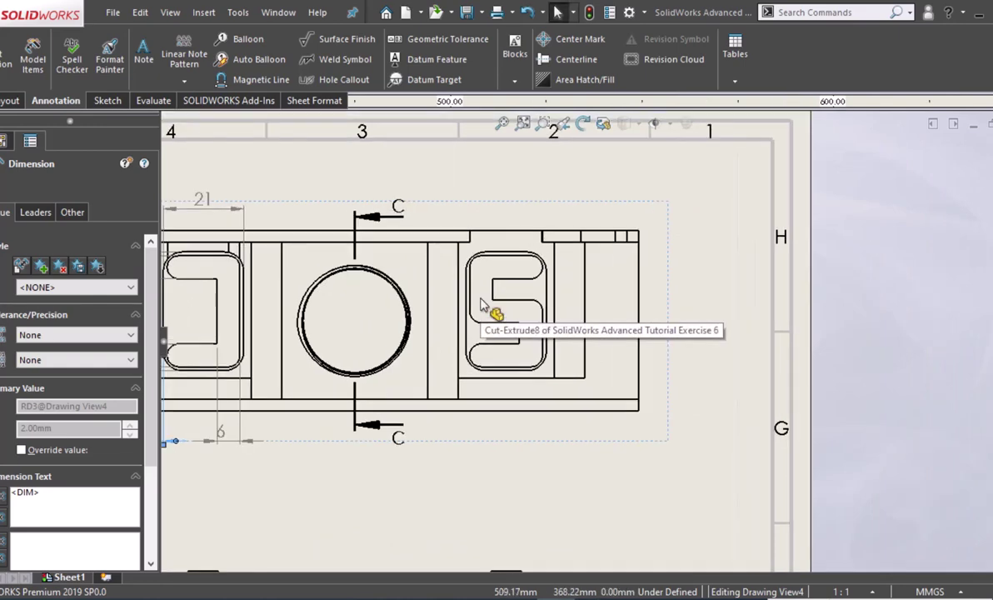
scroll(490, 310, down, 1)
scroll(483, 310, down, 2)
Place a center mark with crossing centerlines on the circular hole in Drawing View4.
click(550, 40)
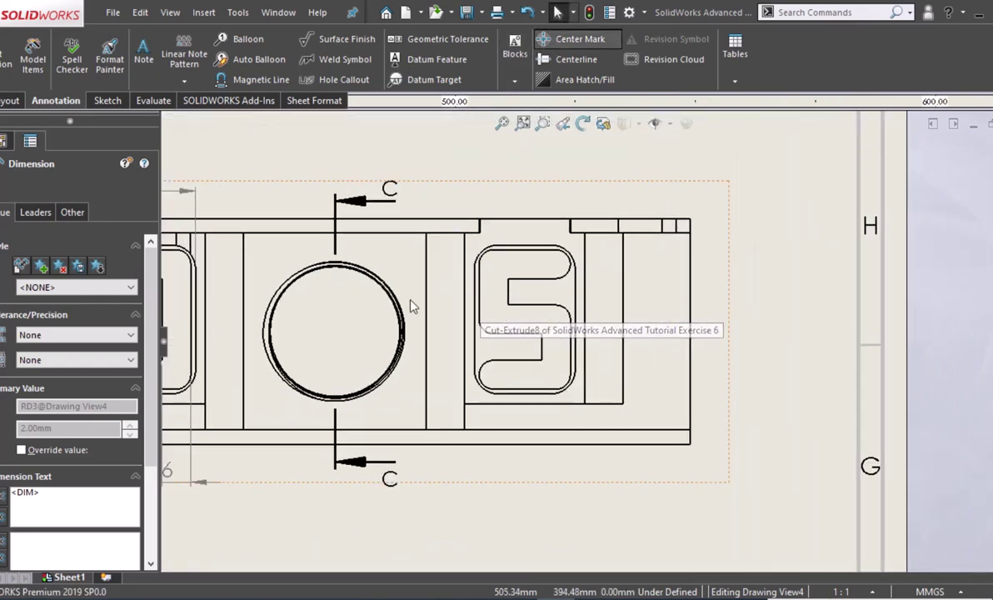
click(406, 316)
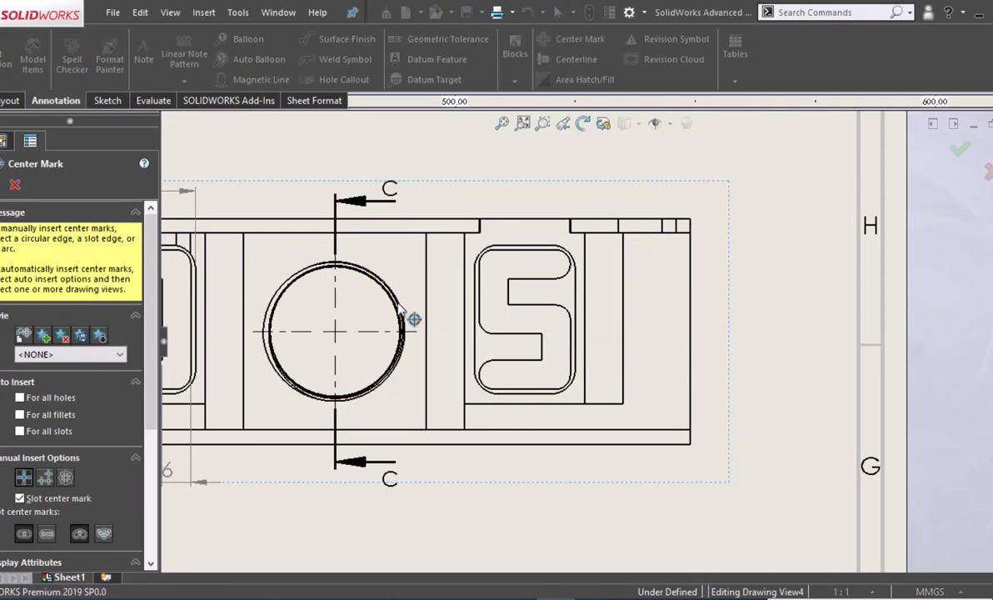
key(Escape)
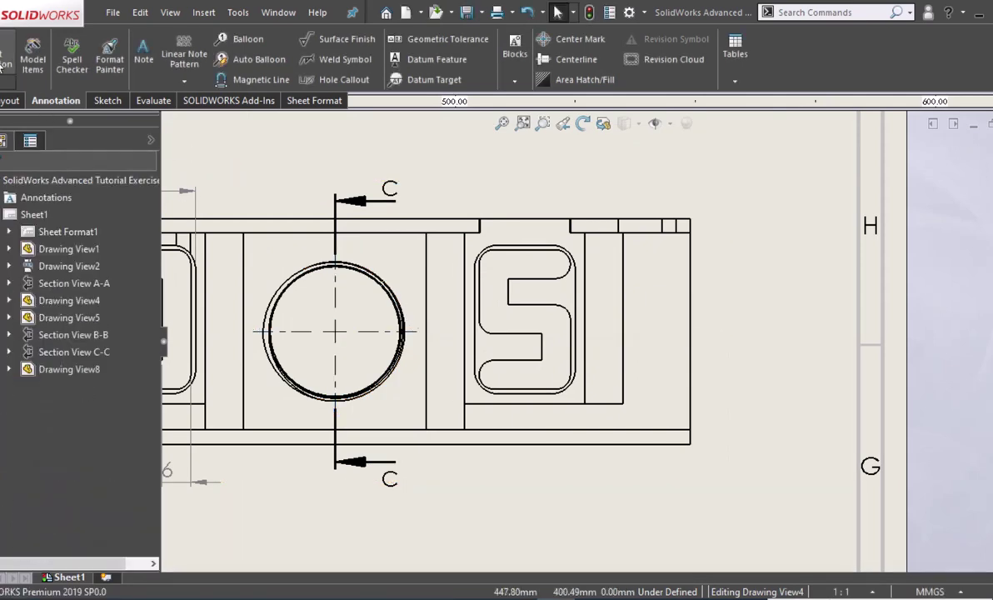
key(d)
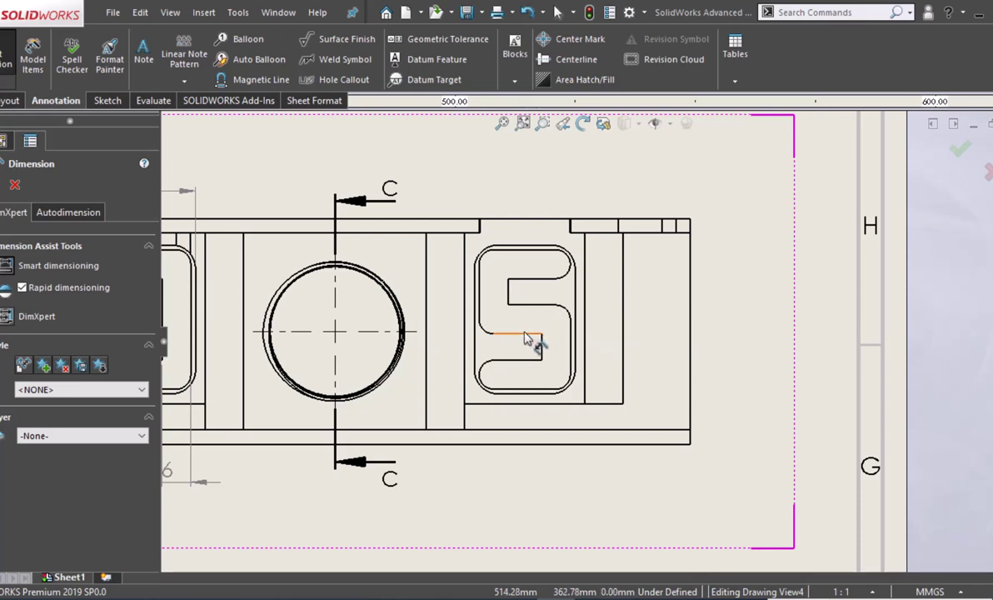
Dimension the 6.00 offset from the circle's centre to the S slot's edge.
click(400, 335)
click(513, 360)
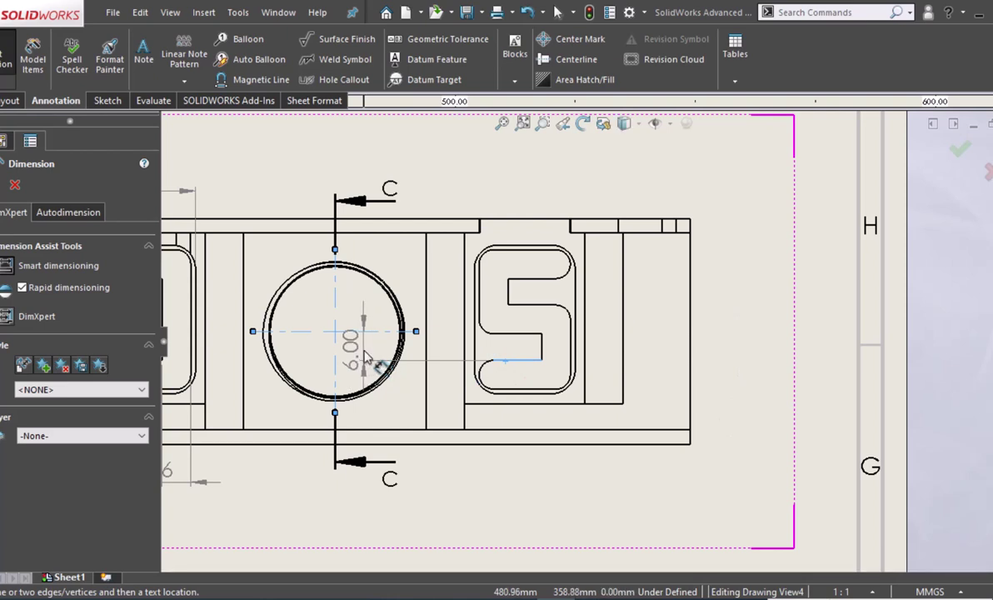
click(364, 356)
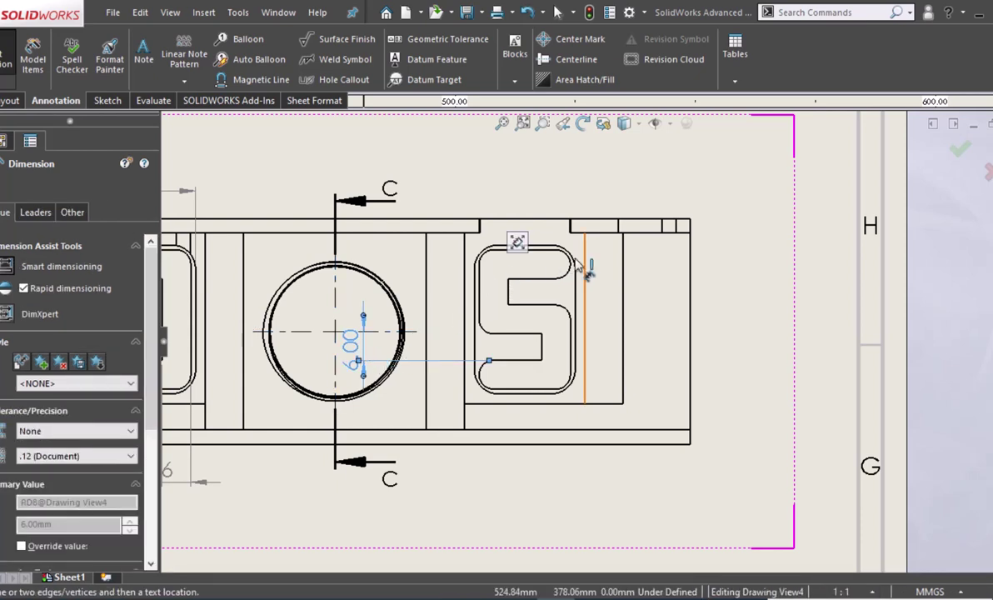
Add an R3 radius to the slot's inner arc, with no decimals and a 6x prefix.
click(483, 254)
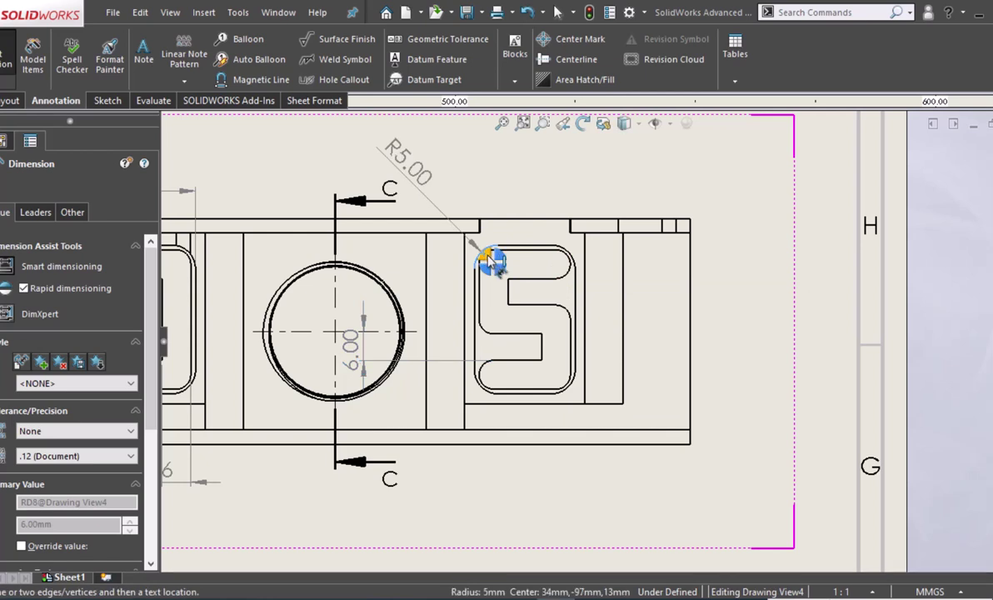
key(Escape)
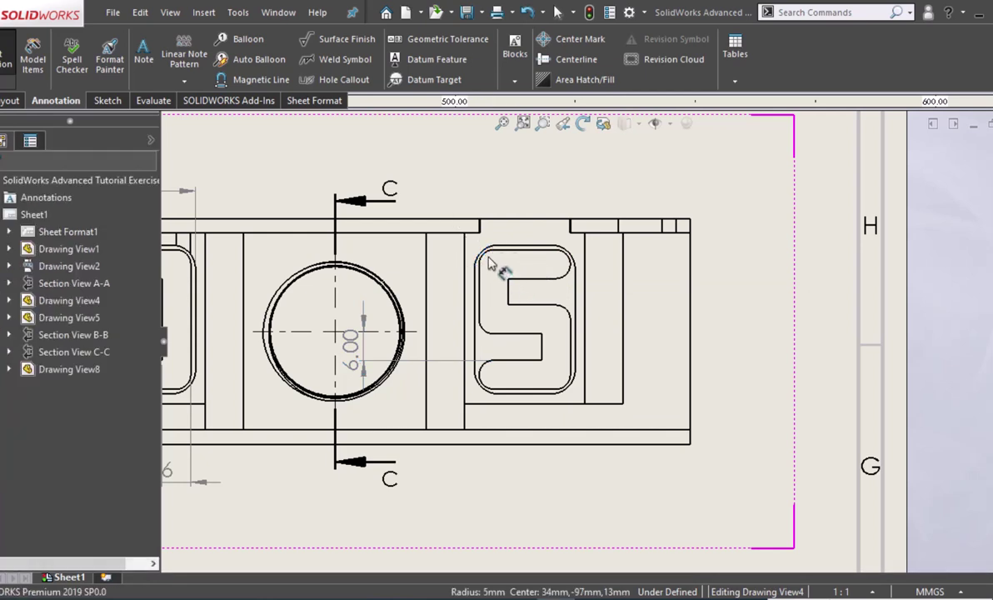
click(490, 257)
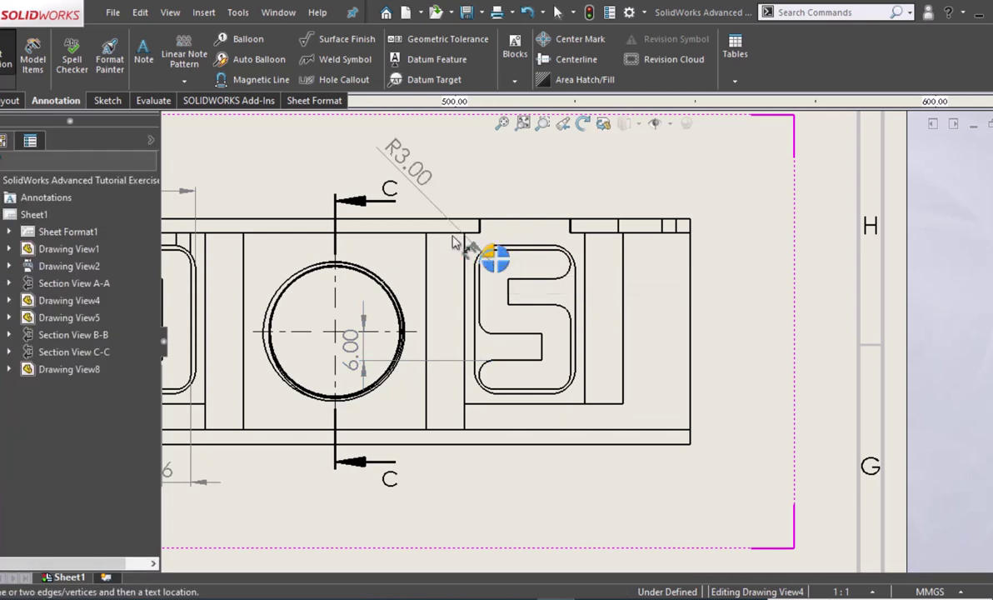
click(491, 259)
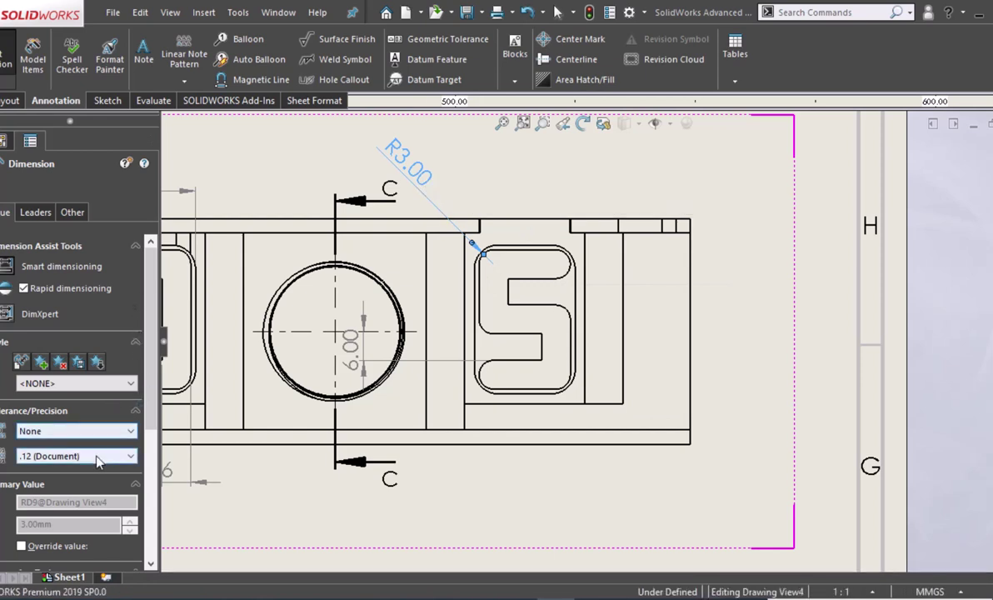
click(75, 456)
click(38, 471)
scroll(152, 455, down, 3)
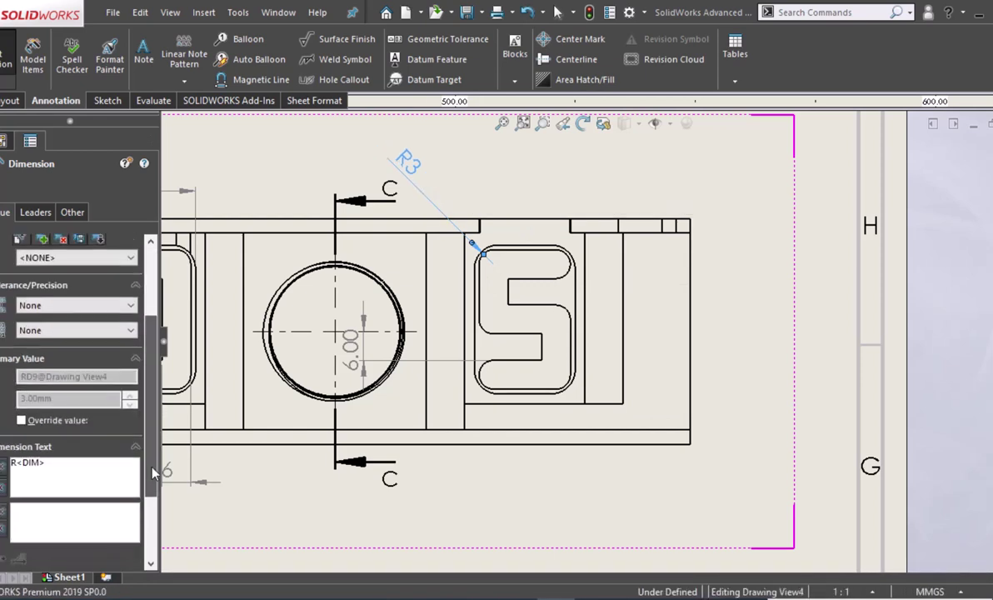
scroll(99, 425, down, 2)
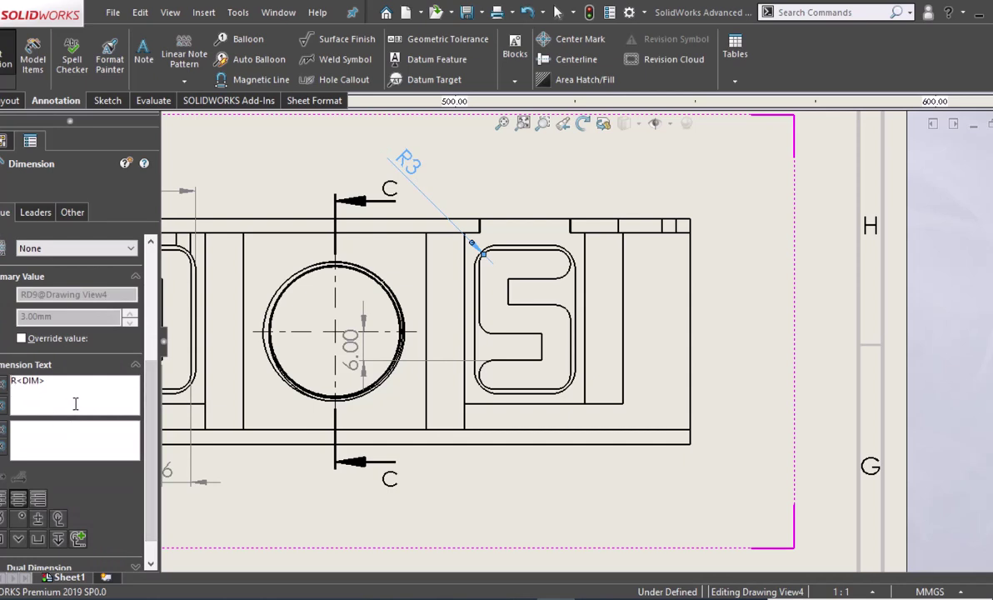
text(6x)
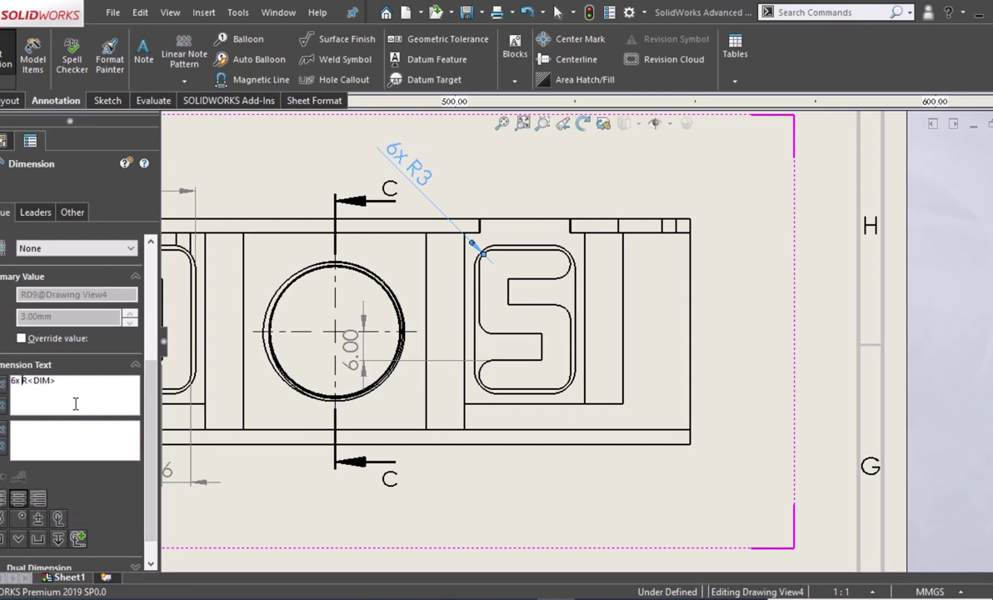
Add an R5 radius to the slot's lower-right corner arc, with no decimals and an 8x prefix.
click(480, 392)
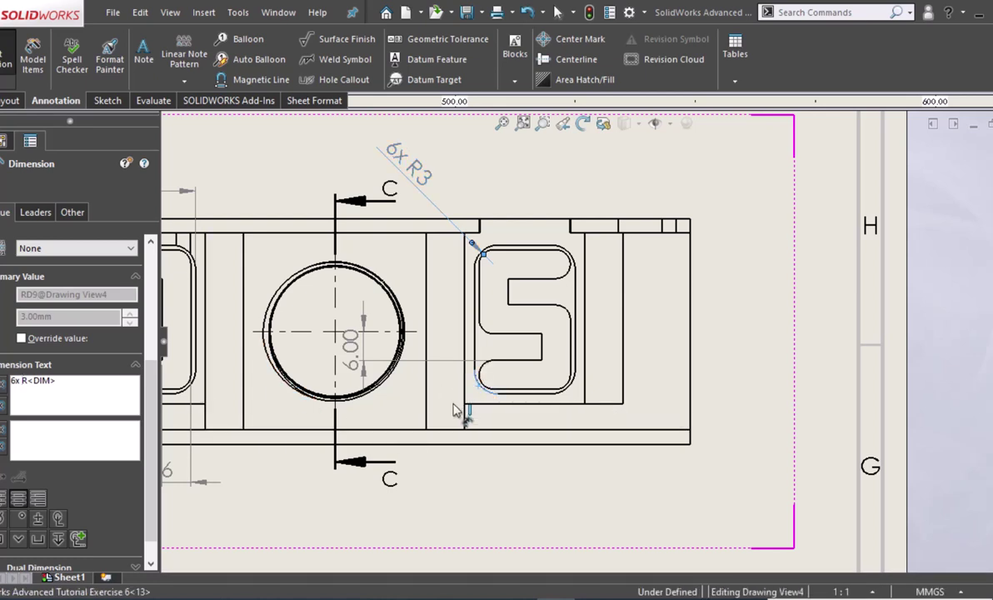
click(454, 406)
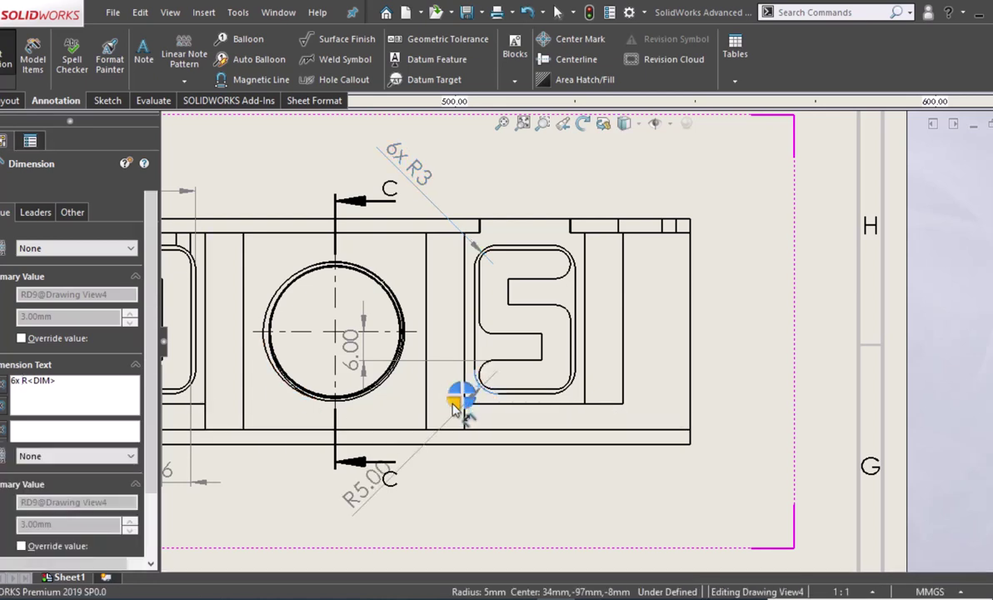
key(Escape)
click(454, 408)
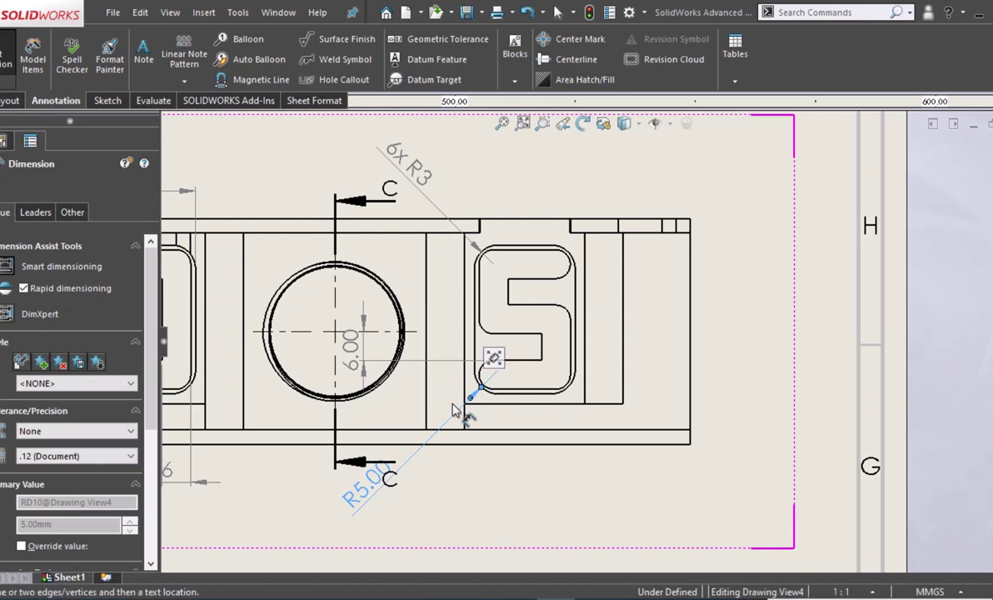
key(Delete)
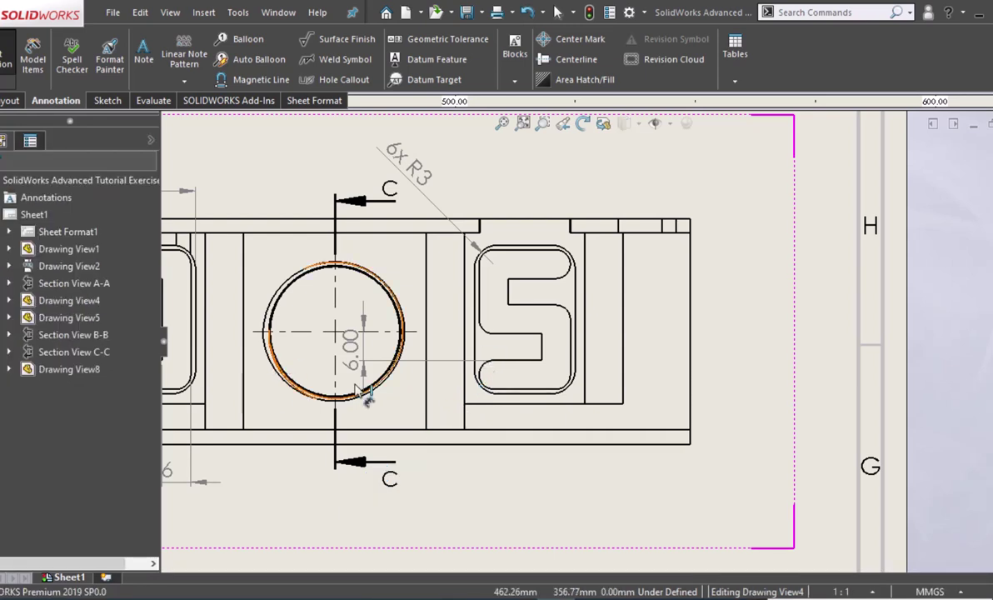
click(574, 389)
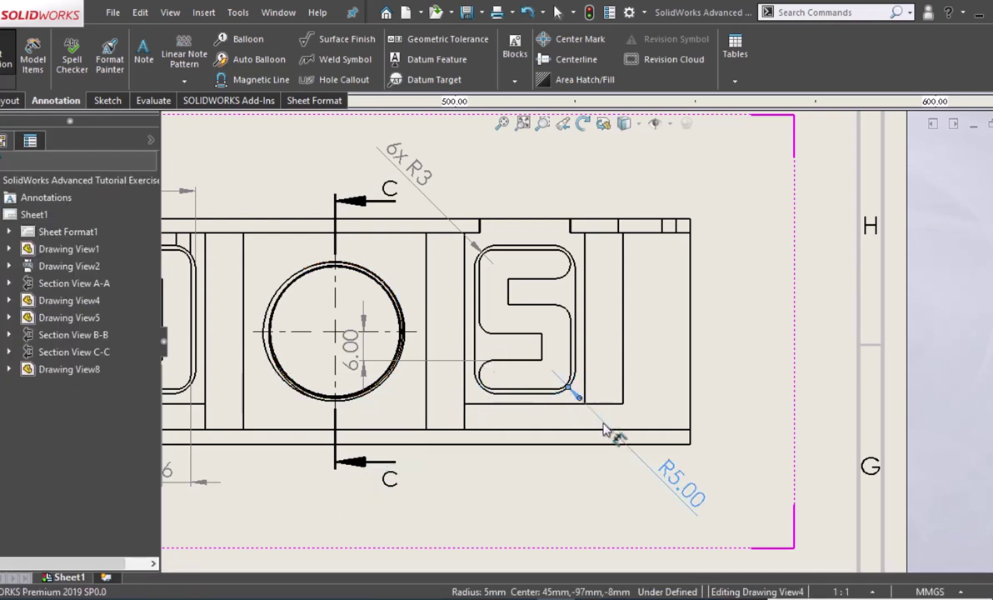
click(473, 399)
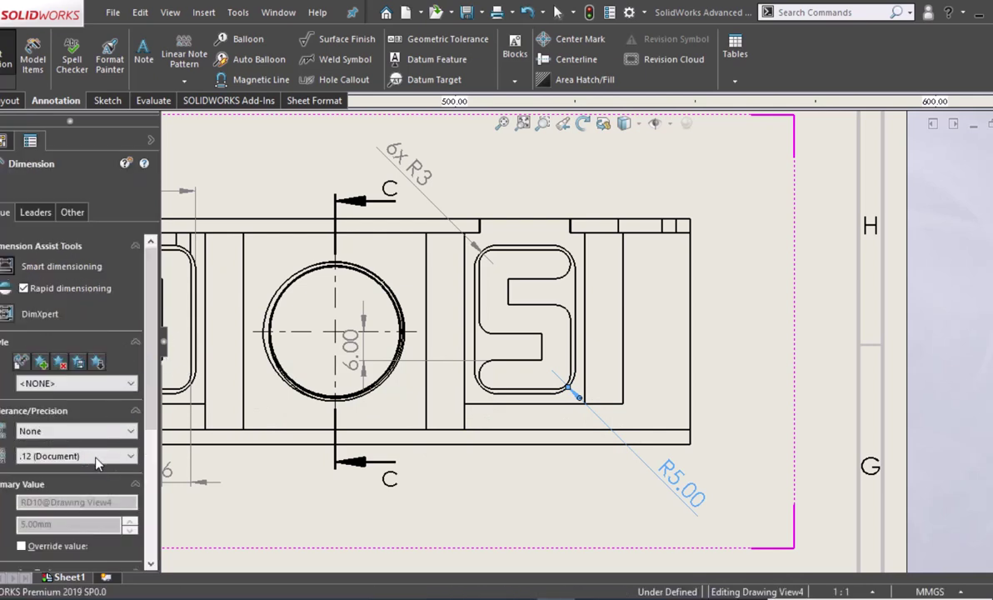
click(84, 456)
click(87, 472)
scroll(153, 491, down, 3)
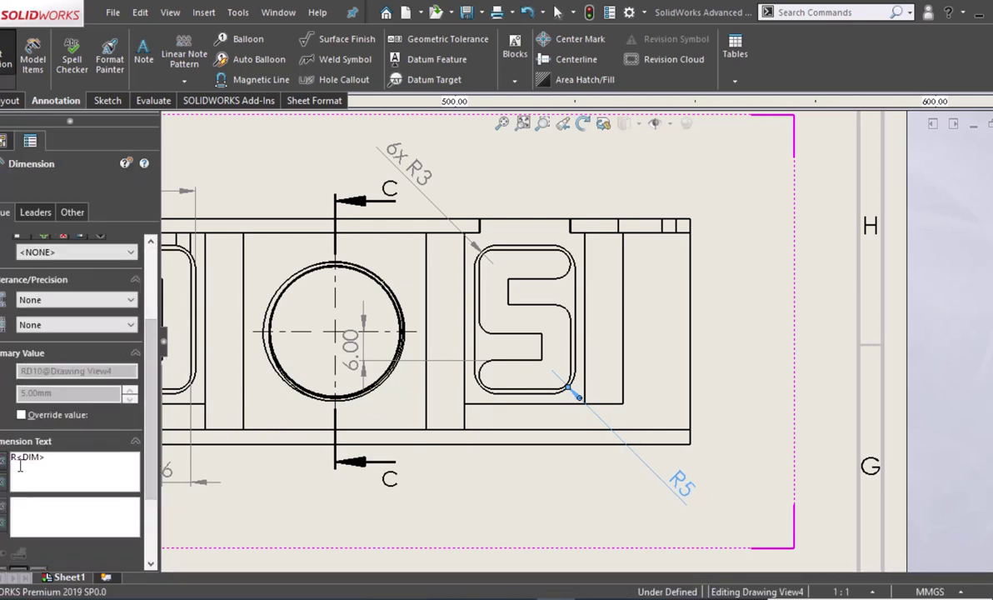
text(8x)
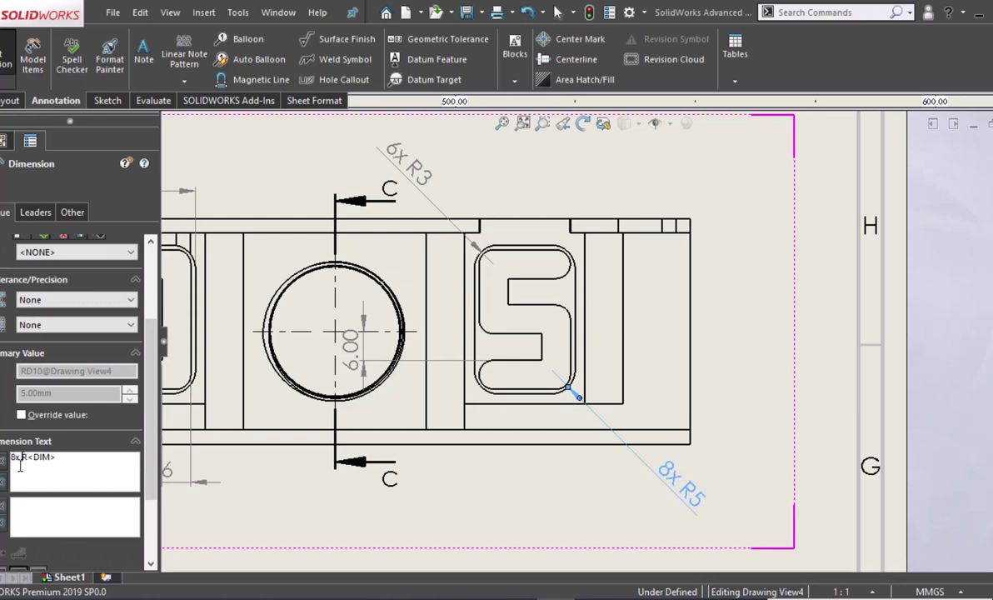
Dimension the 19 distance between the slot's arcs below it, without decimals.
click(565, 486)
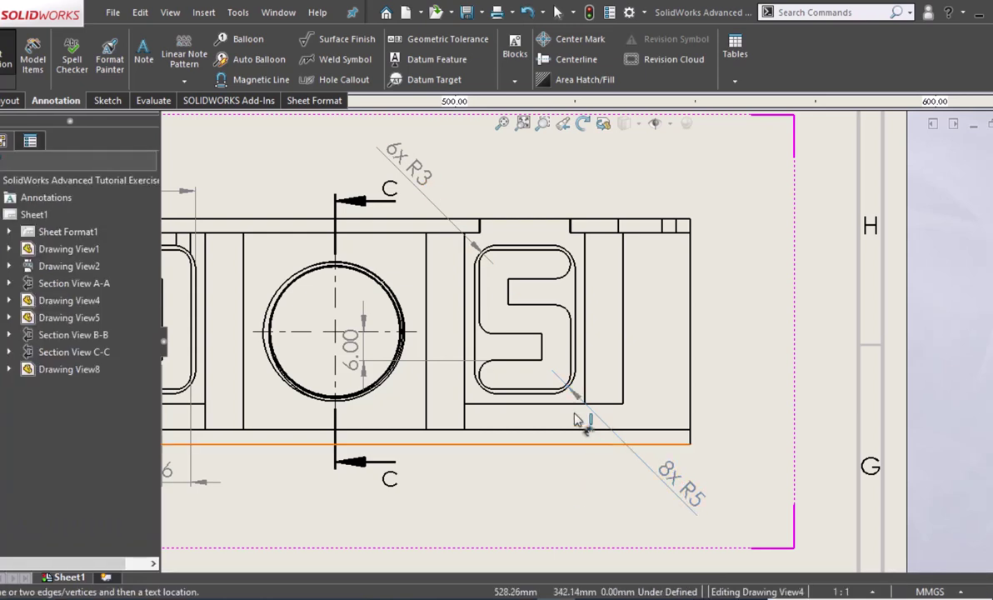
click(568, 360)
click(485, 379)
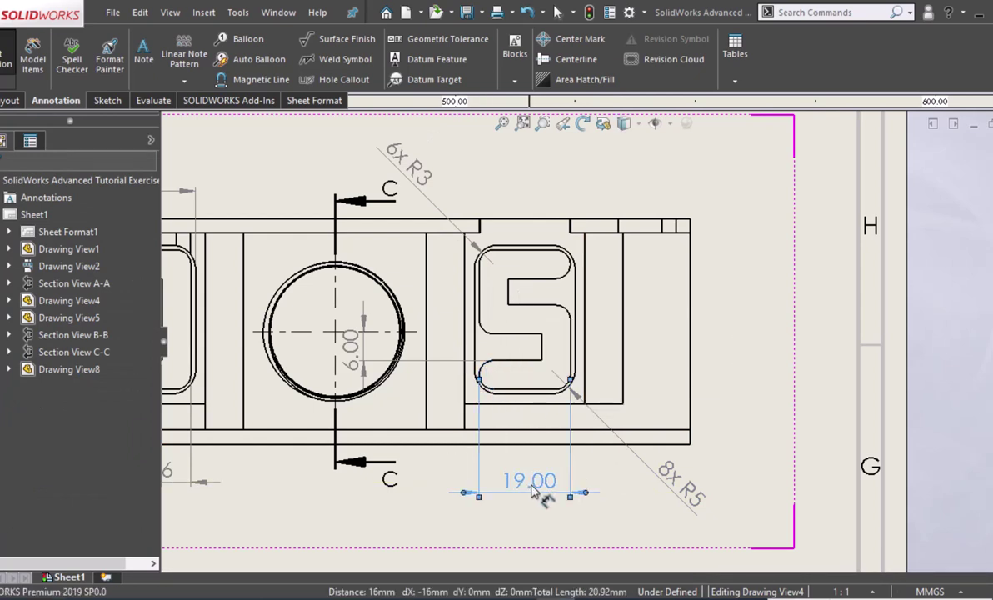
click(533, 489)
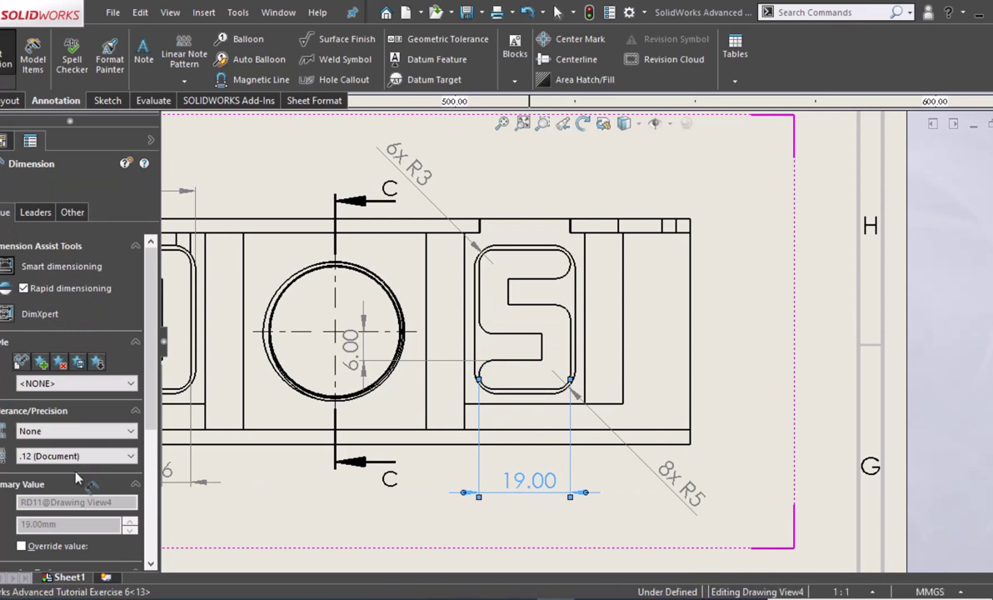
click(75, 455)
click(50, 470)
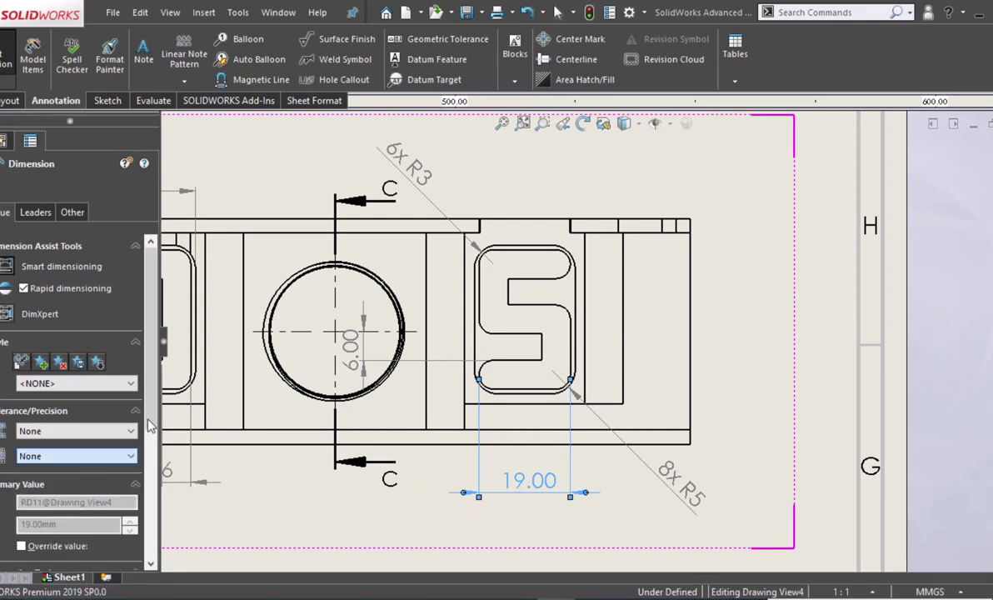
scroll(150, 452, down, 3)
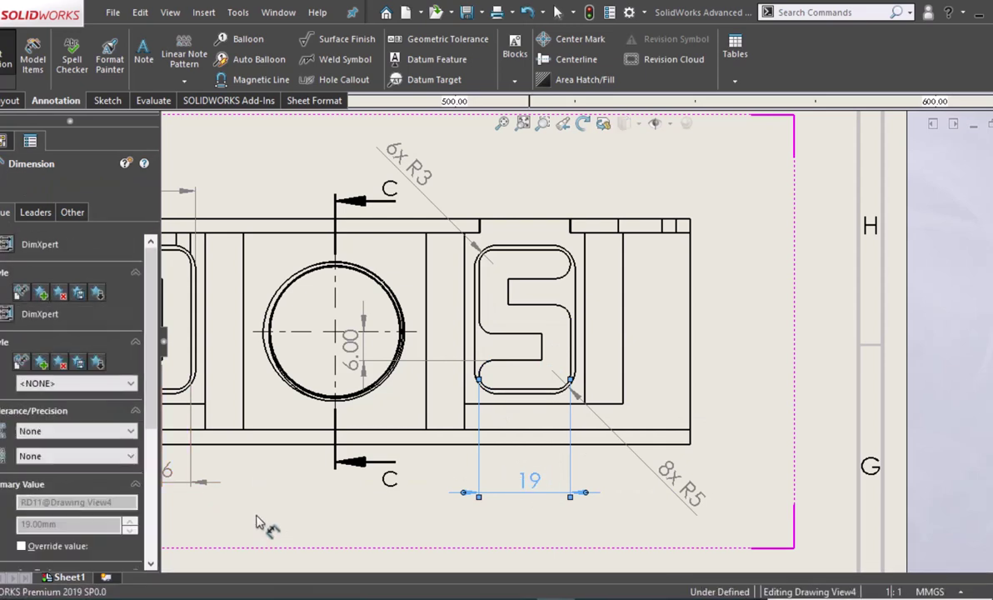
key(Escape)
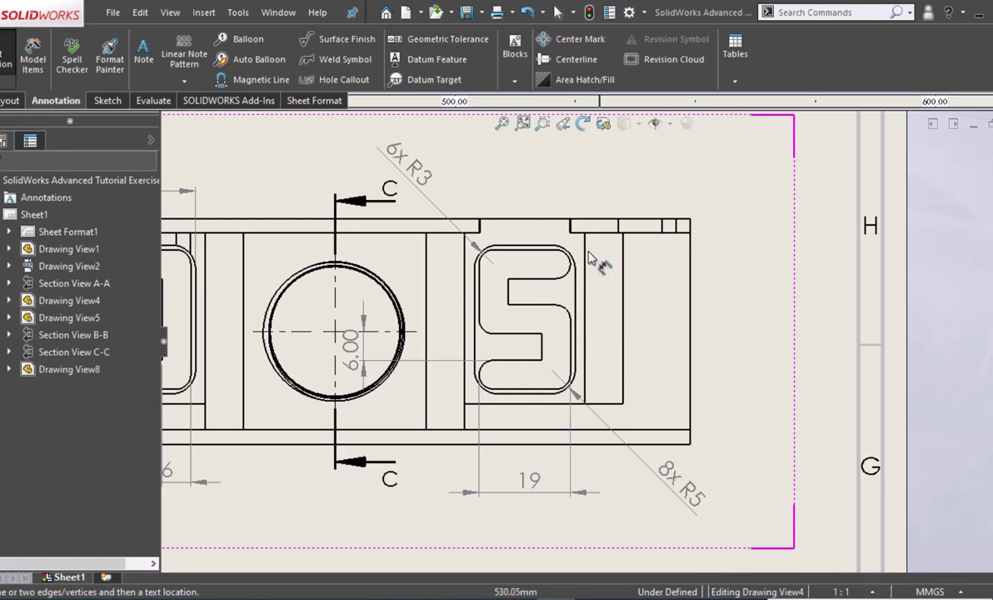
Add a 6 dimension above the slot and a vertical 2 beside it, both without decimals.
click(485, 291)
click(506, 288)
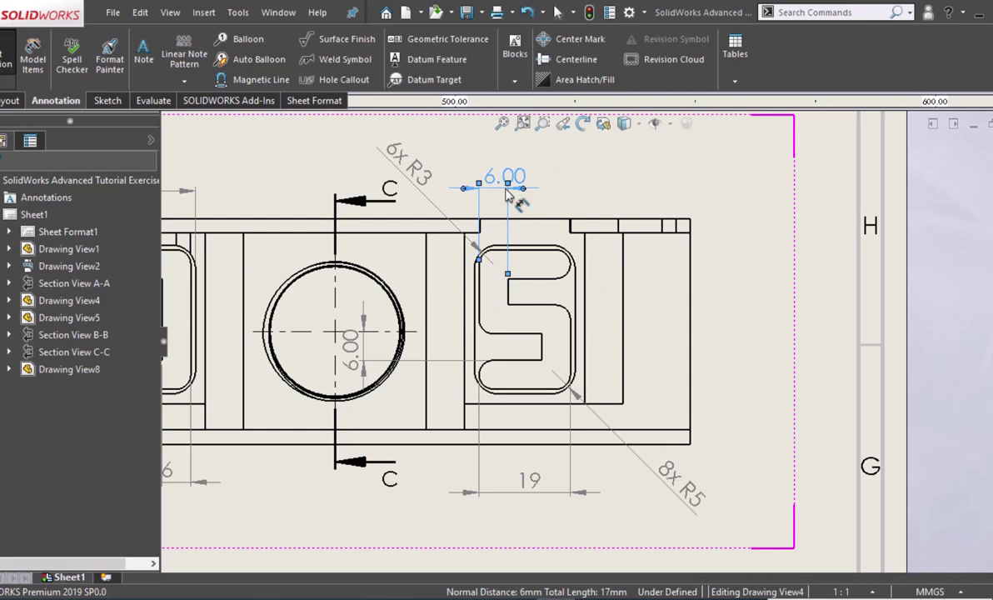
click(507, 194)
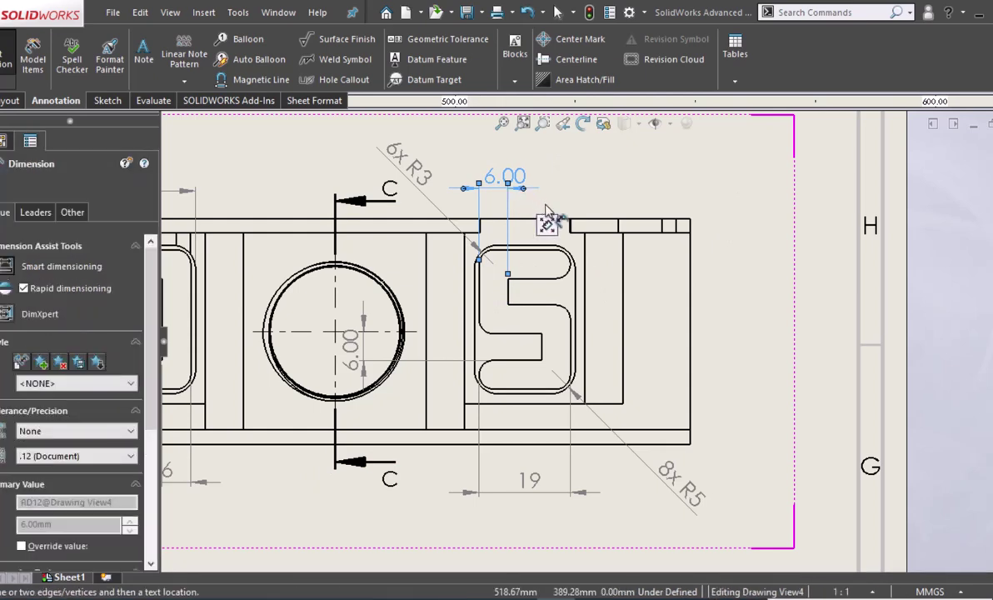
click(526, 390)
click(556, 405)
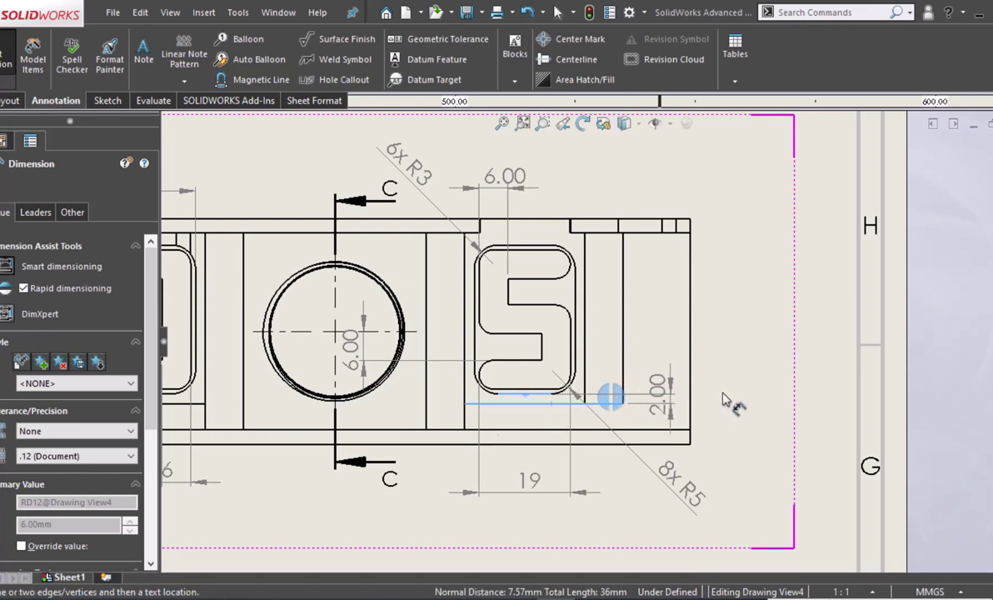
click(728, 366)
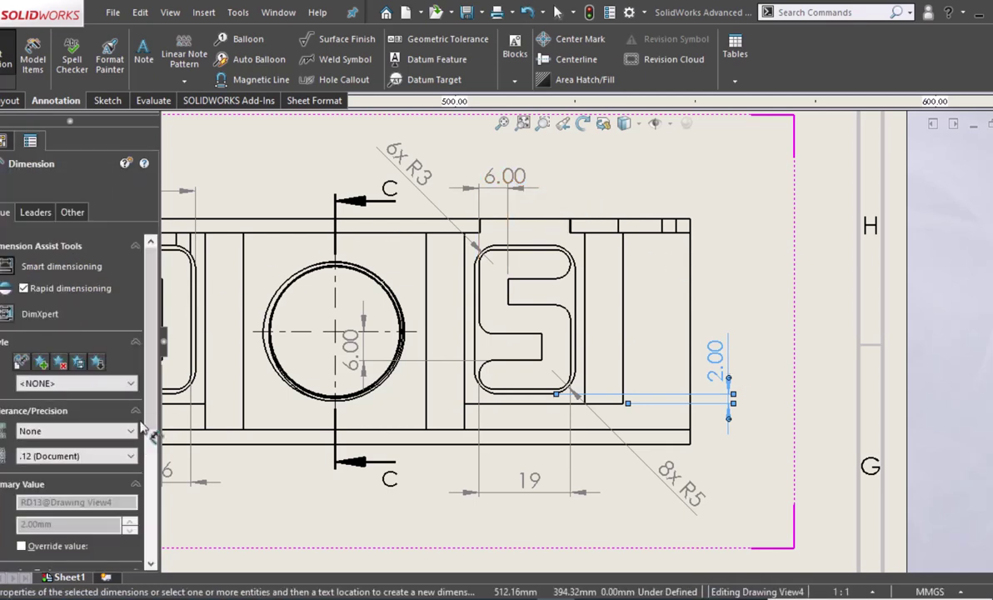
click(120, 455)
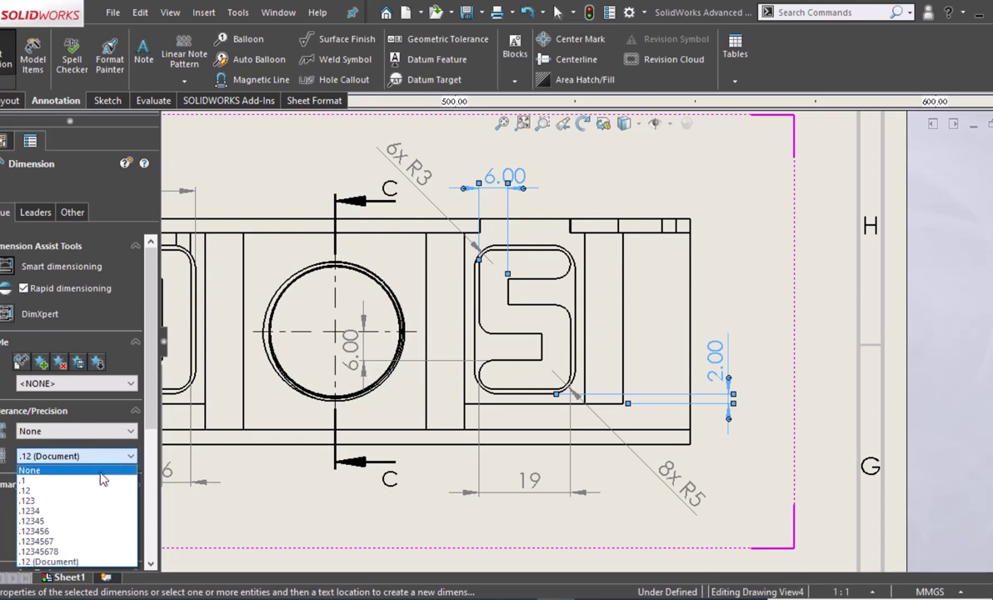
click(50, 467)
key(Escape)
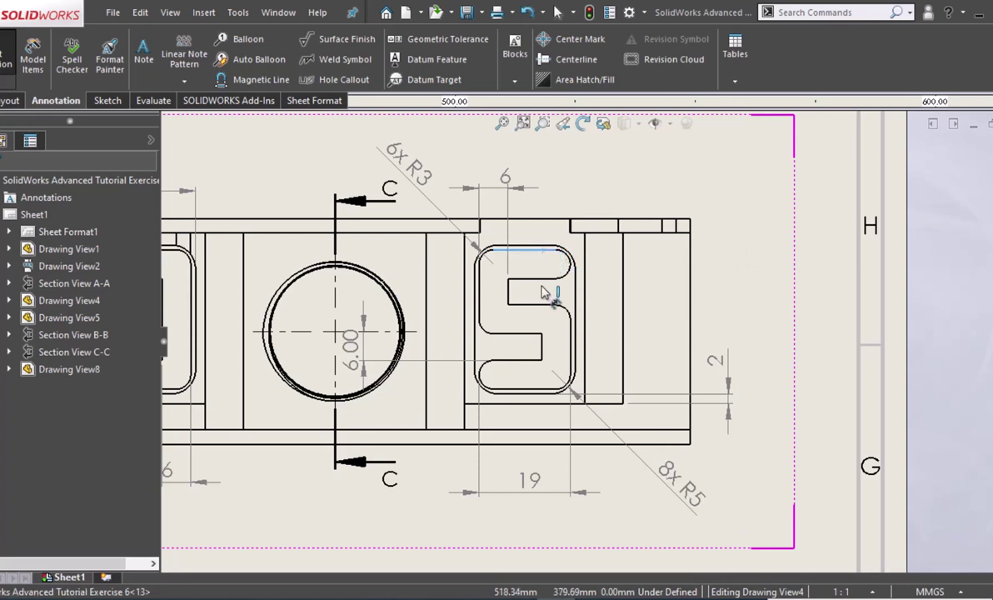
Add the 6 slot width and a 6 left of the slot; remove decimals and center the right 6.
click(539, 252)
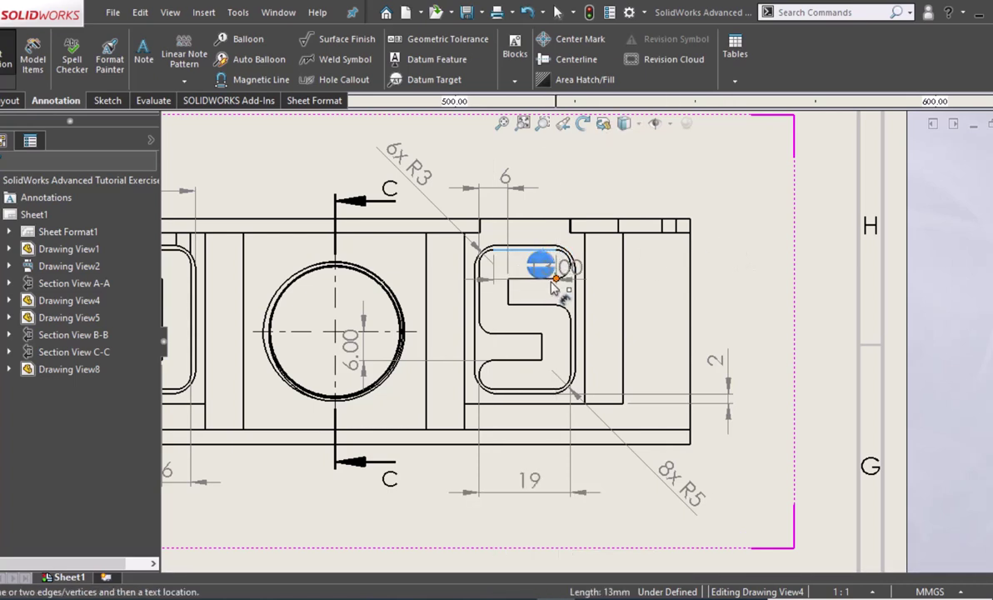
click(511, 279)
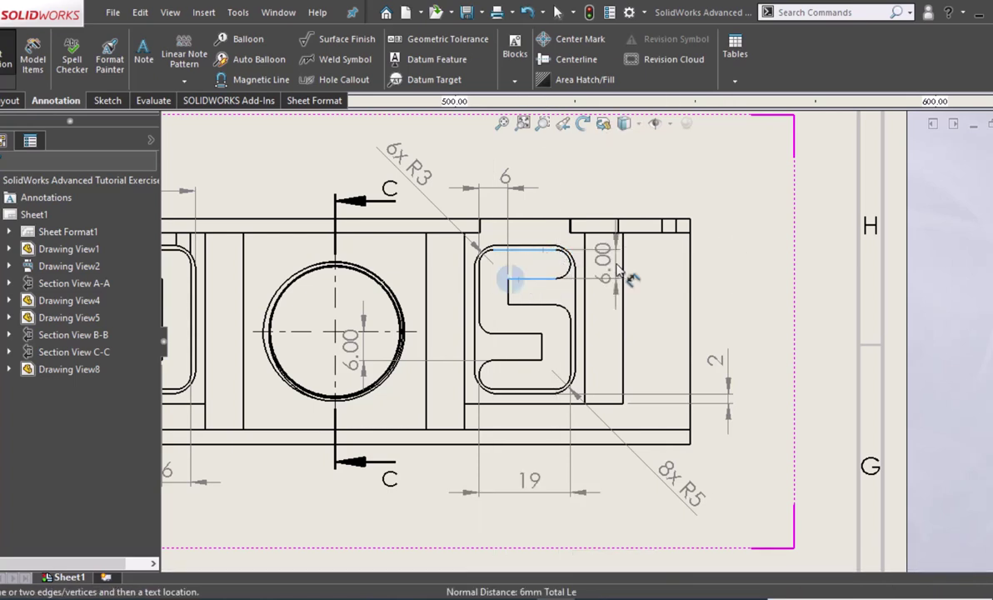
click(513, 281)
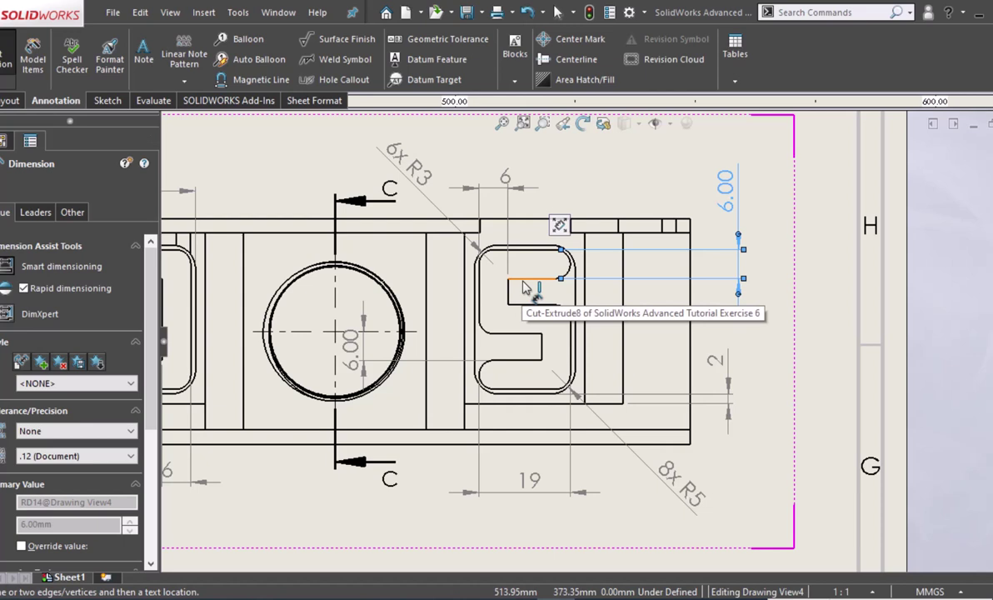
click(523, 286)
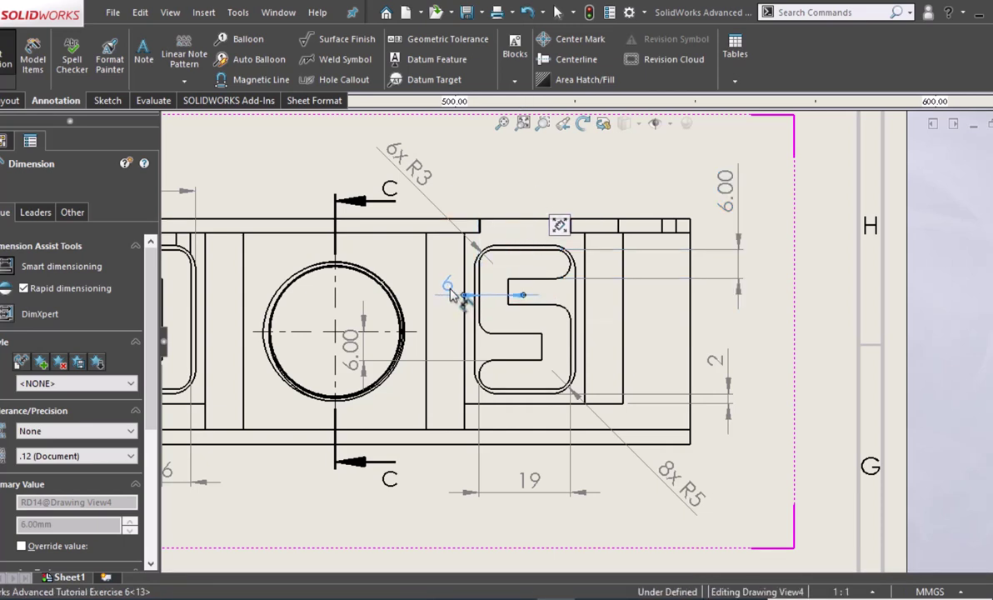
click(448, 287)
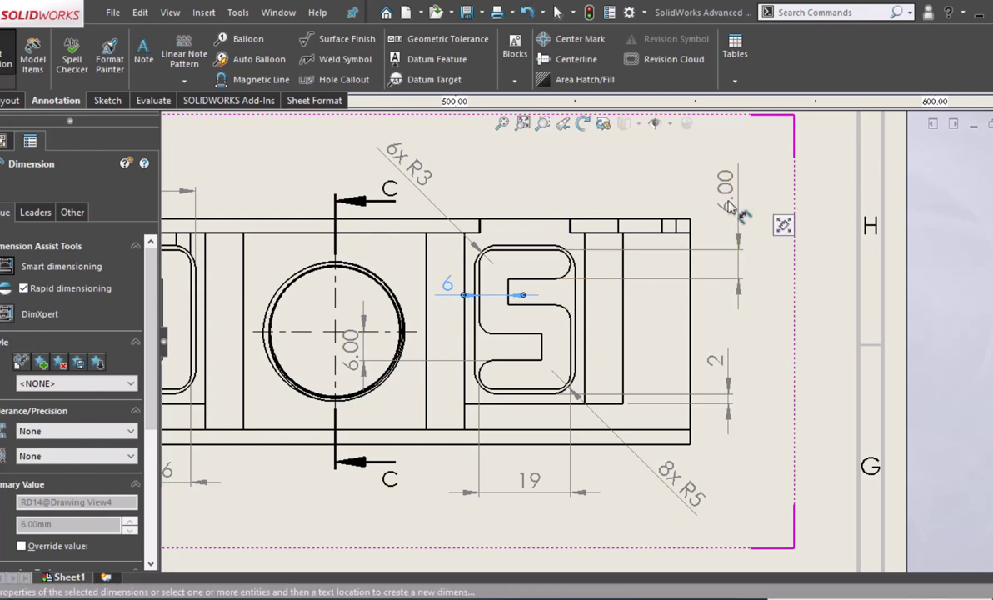
drag(724, 200, 727, 265)
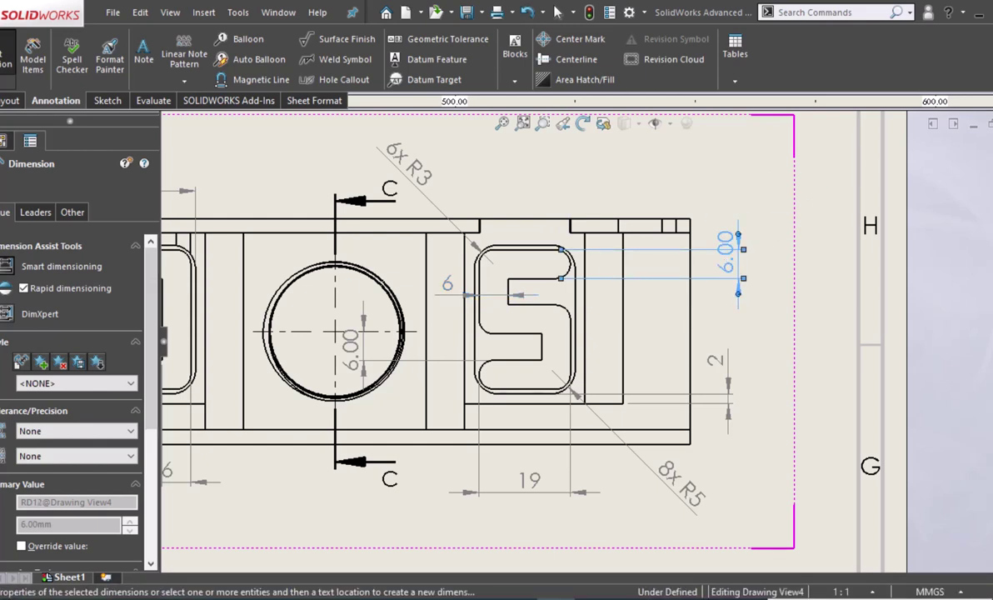
click(46, 456)
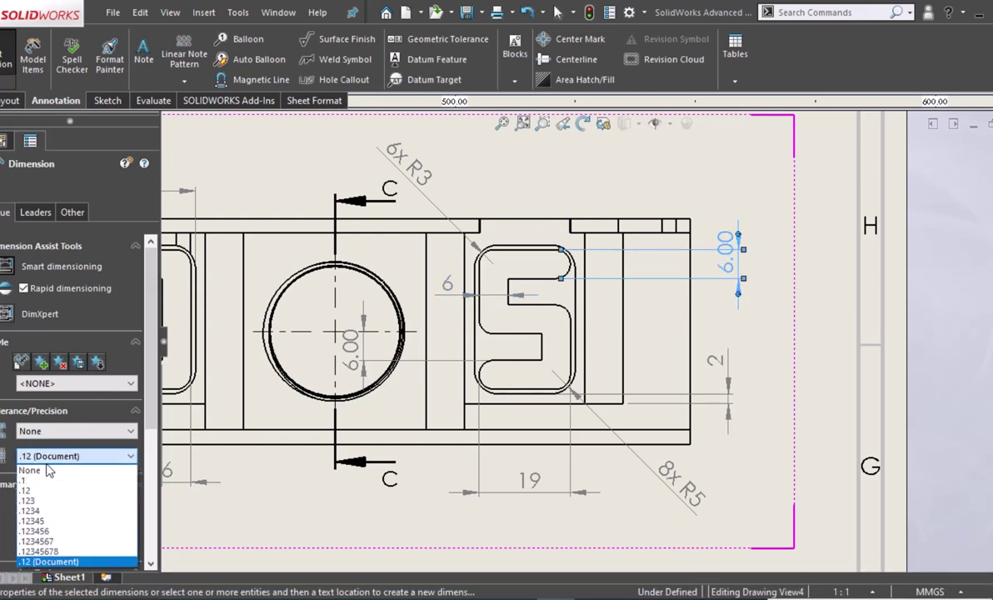
click(41, 468)
drag(726, 263, 726, 270)
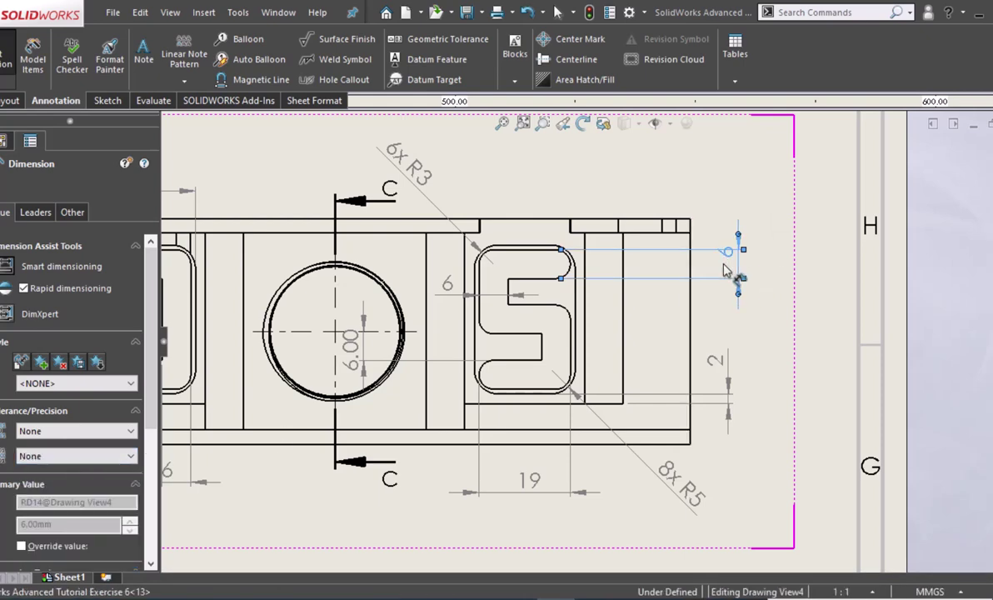
click(816, 310)
scroll(823, 320, down, 2)
scroll(802, 313, up, 2)
scroll(768, 380, up, 2)
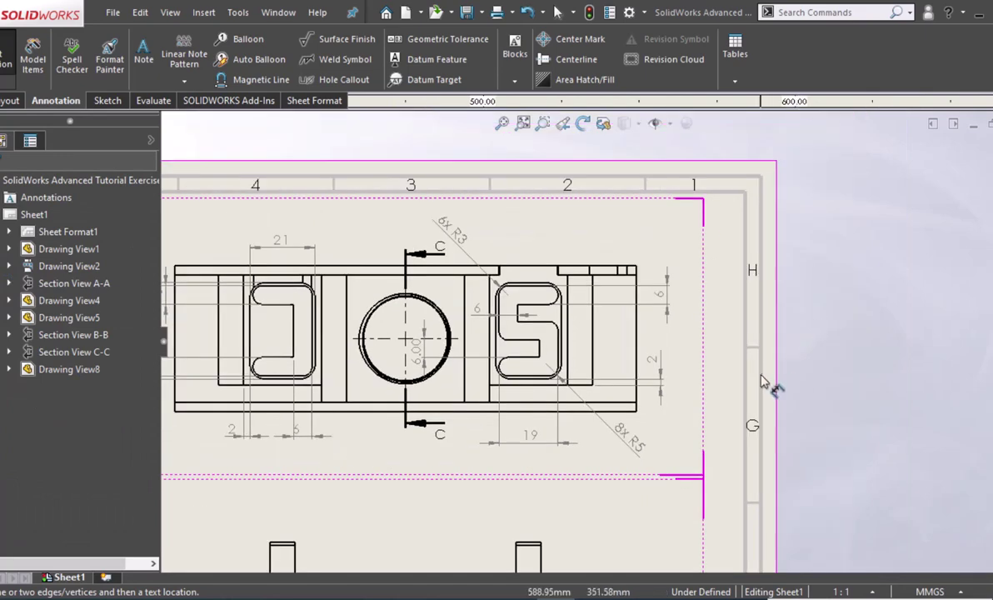
scroll(786, 354, down, 2)
scroll(566, 476, down, 3)
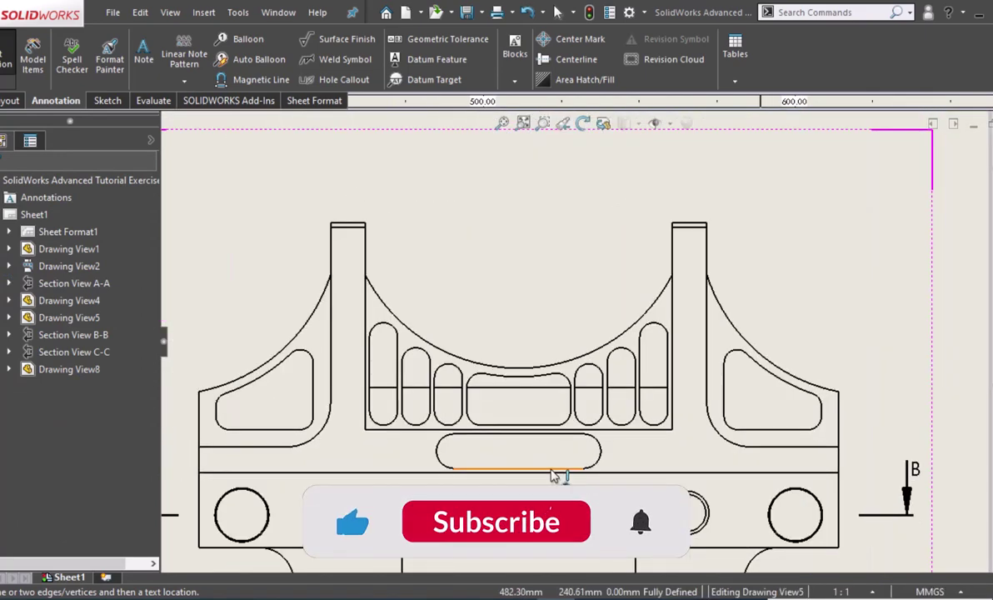
scroll(558, 471, down, 2)
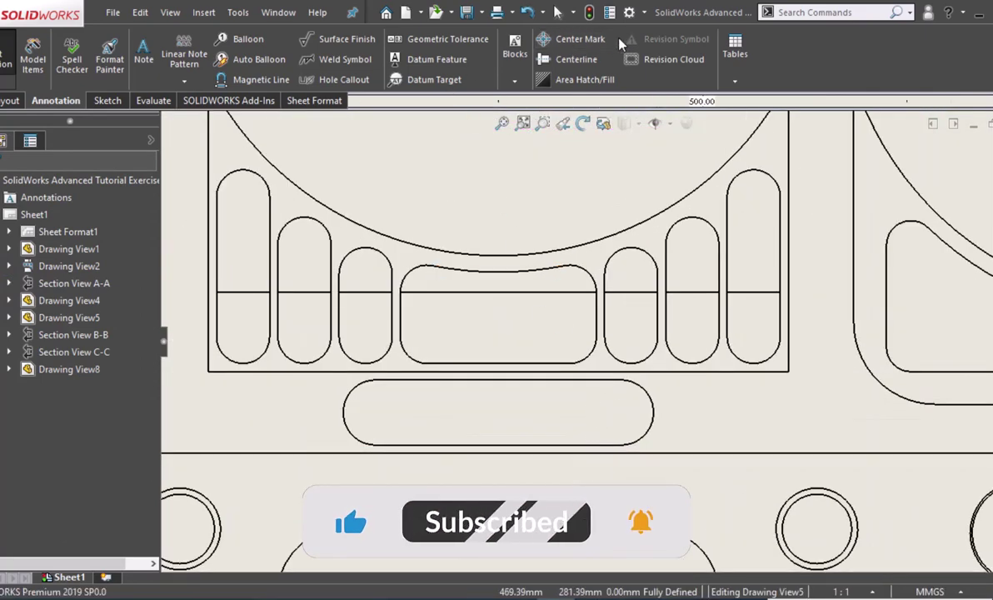
click(574, 39)
click(655, 422)
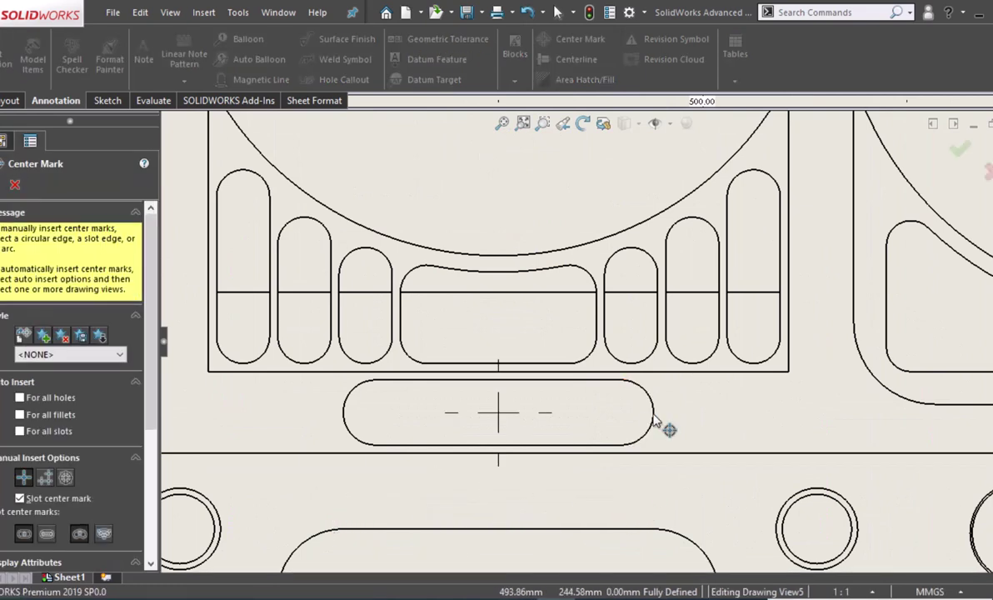
key(Escape)
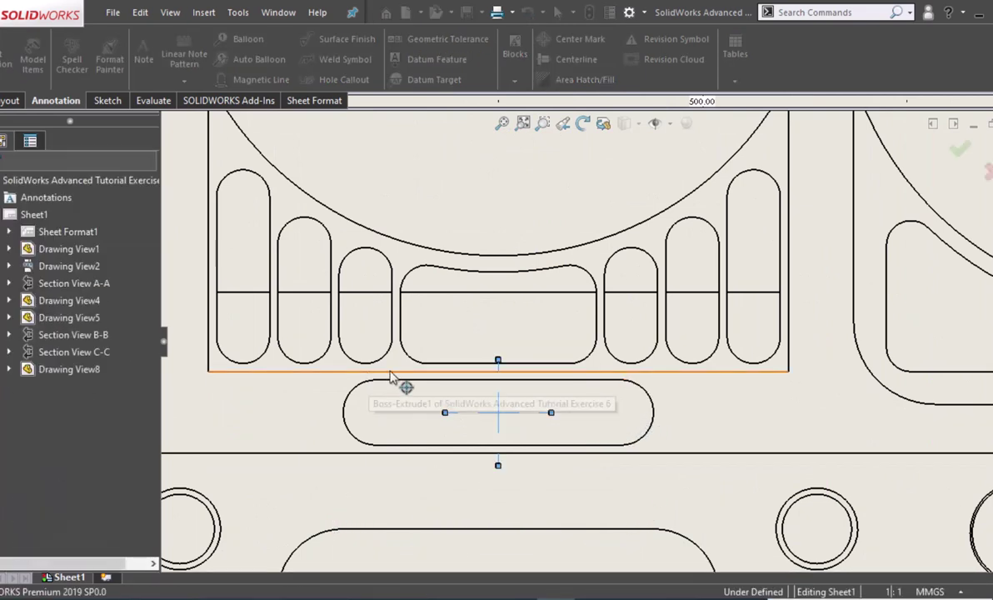
click(498, 420)
key(Delete)
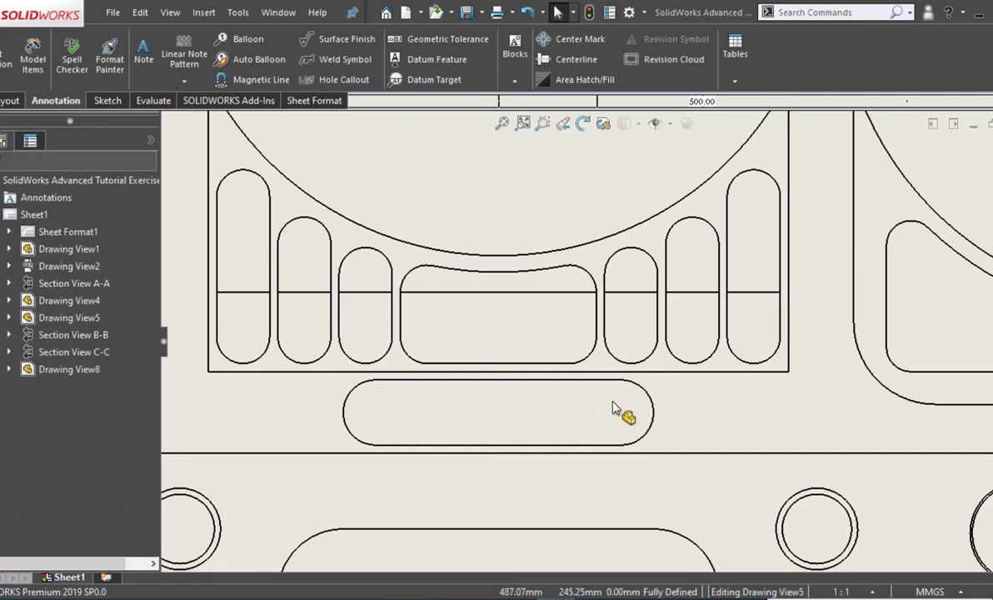
click(653, 408)
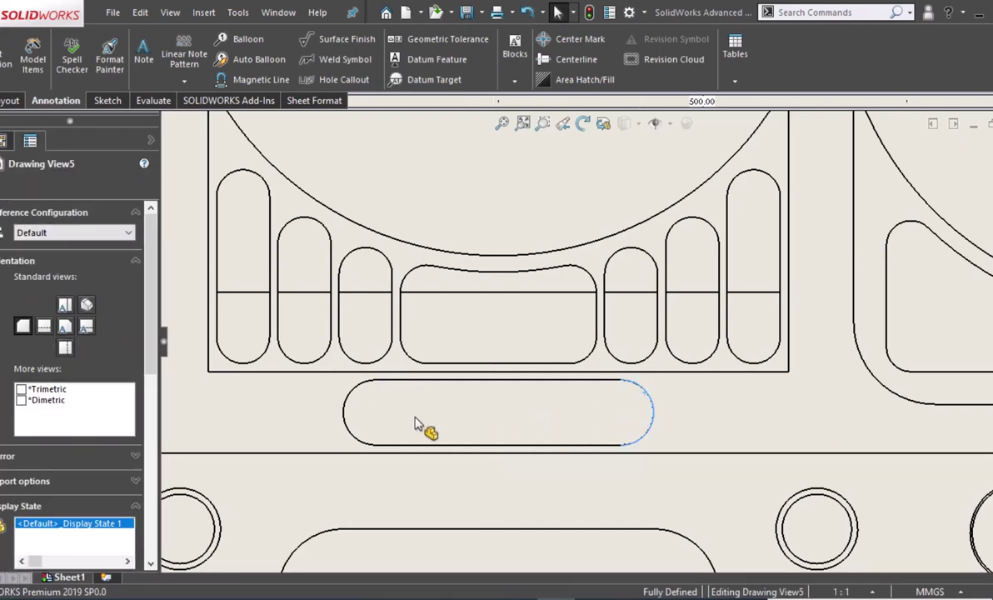
ctrl+click(351, 414)
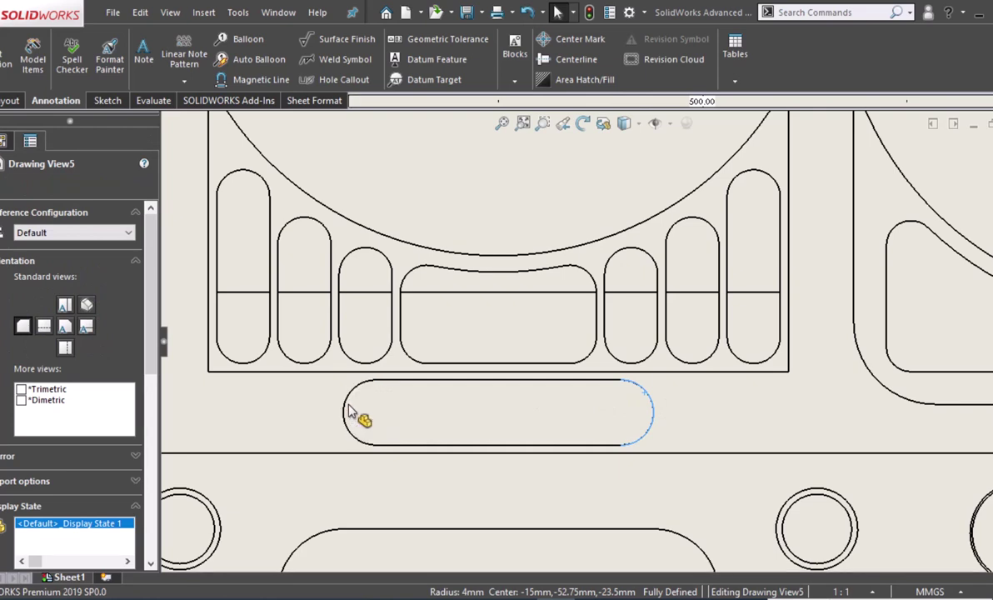
click(571, 46)
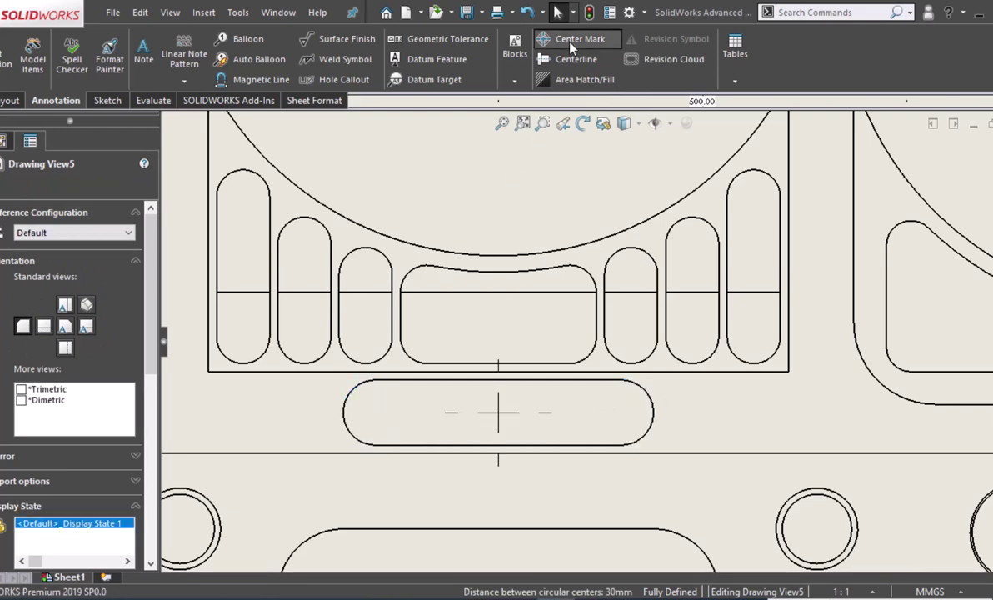
click(571, 46)
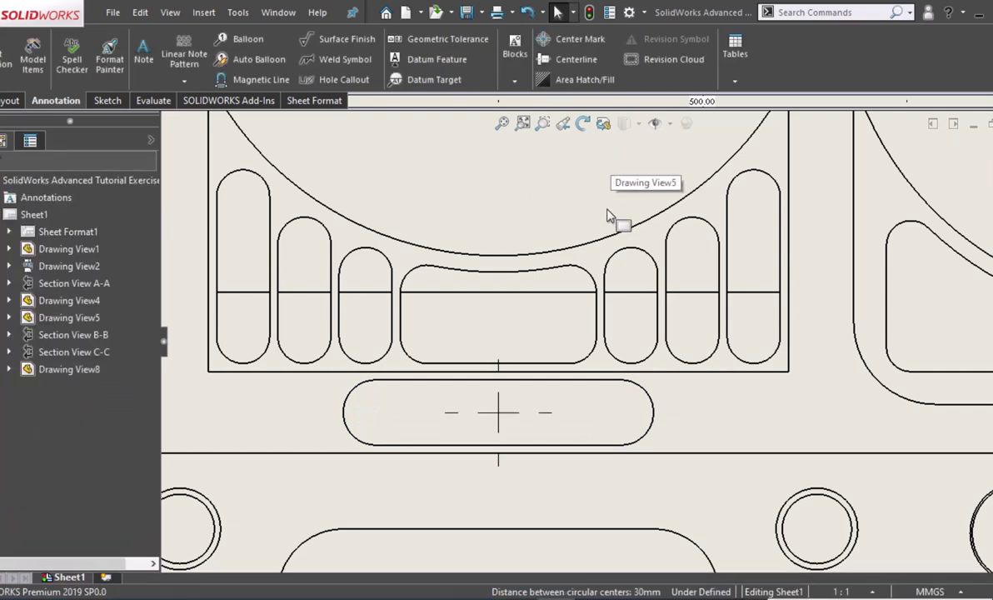
click(500, 419)
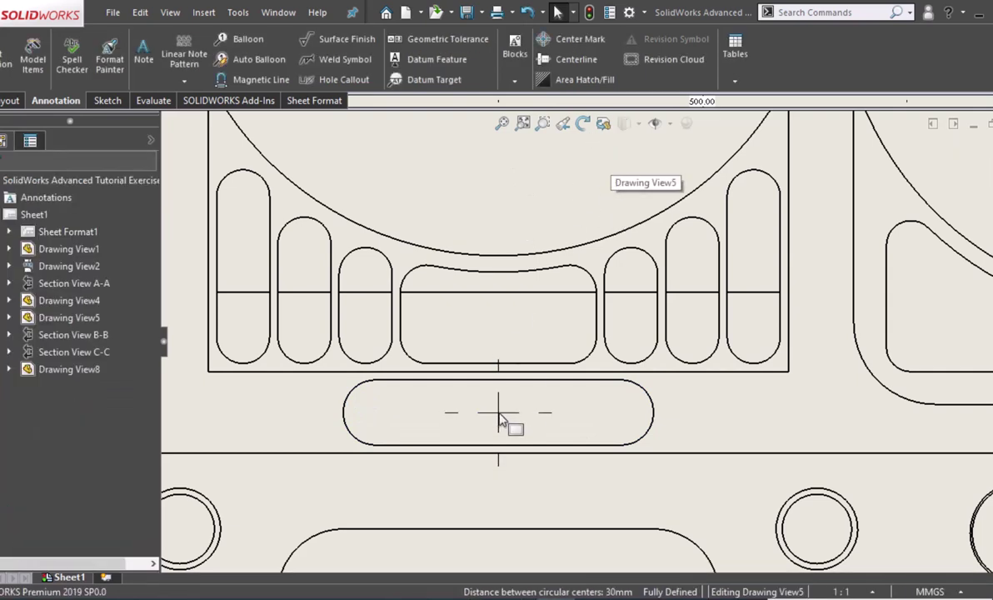
click(499, 419)
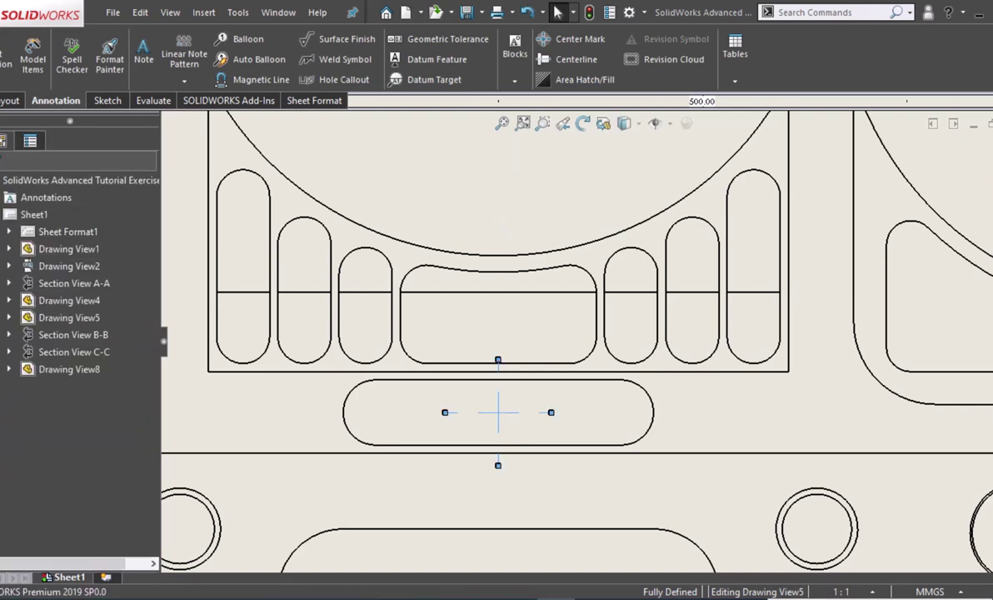
key(Delete)
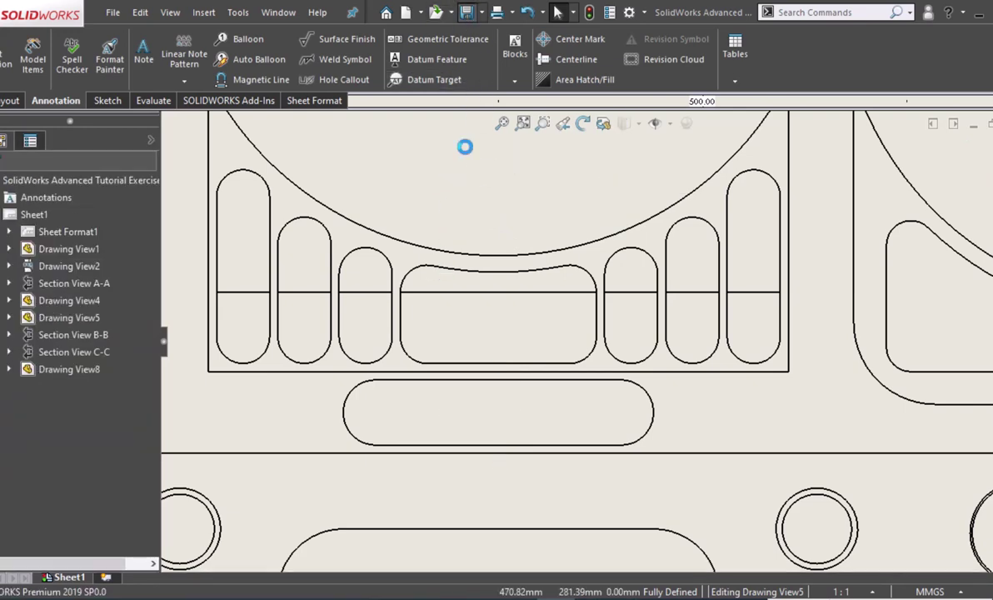
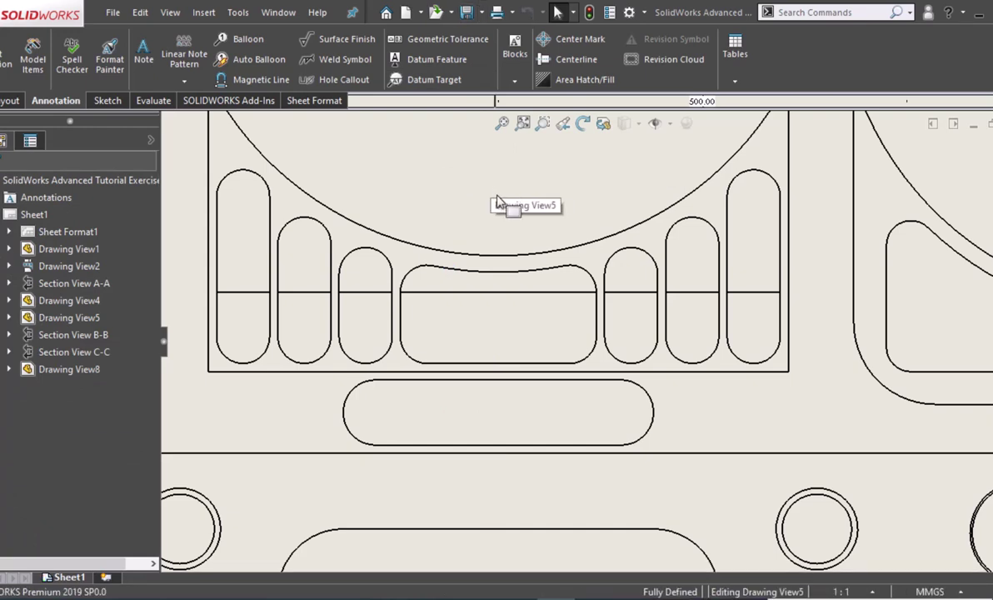
Try a dimension on the right post's top corner and vertical edge, then cancel it.
click(496, 202)
middle_drag(507, 206, 497, 397)
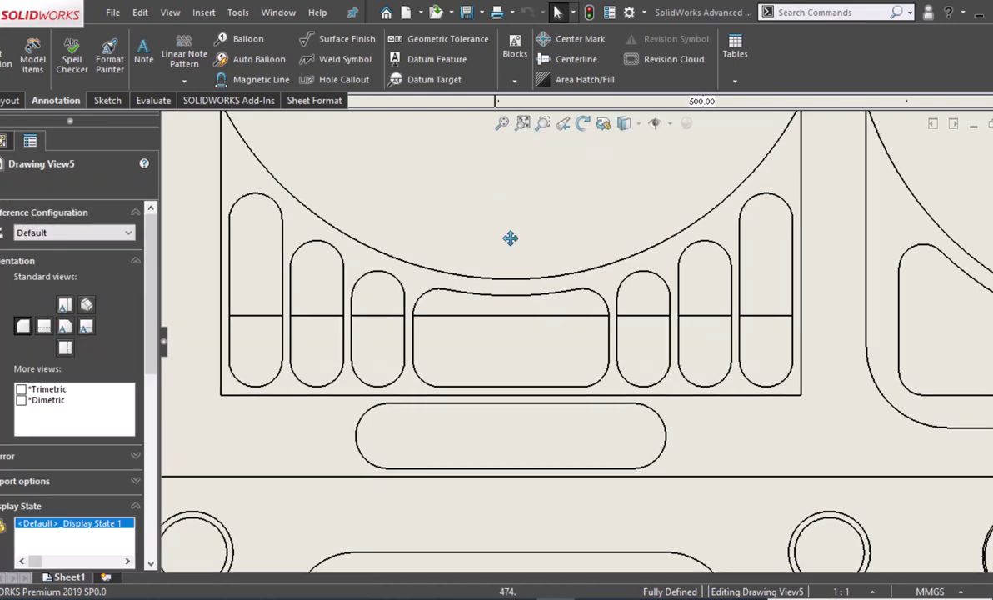
scroll(552, 364, down, 1)
scroll(548, 361, up, 2)
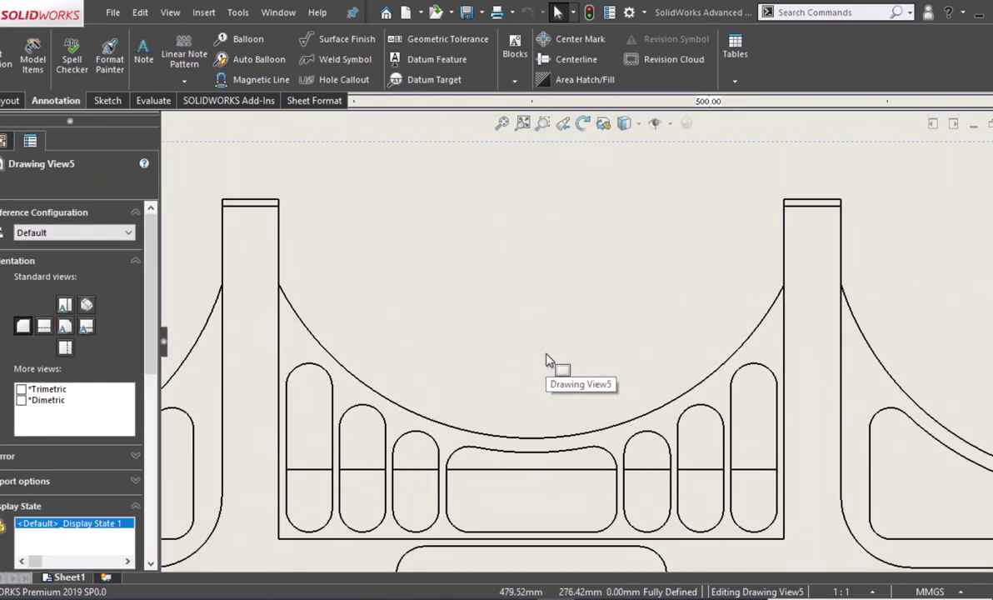
click(556, 285)
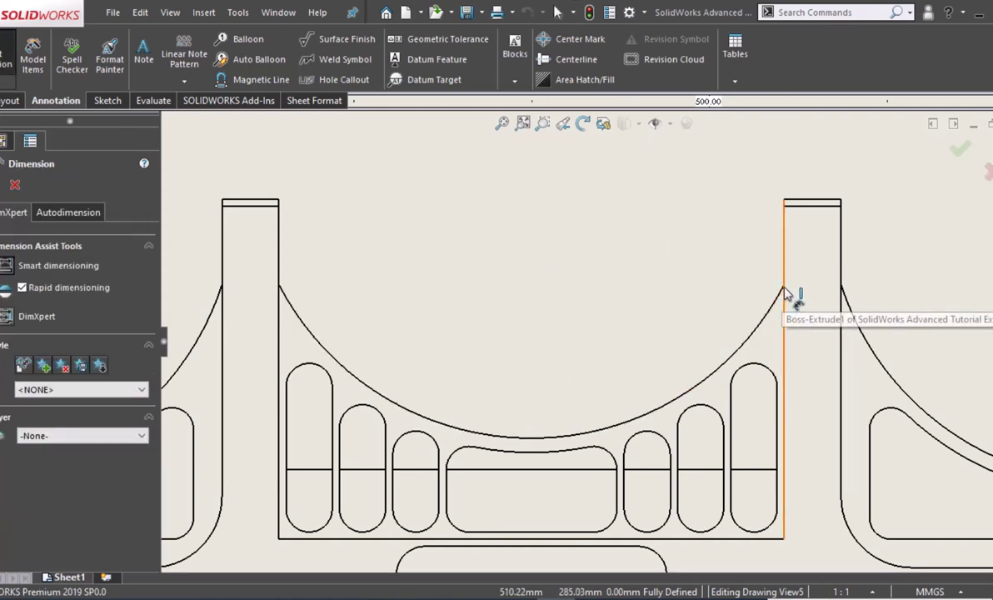
click(783, 200)
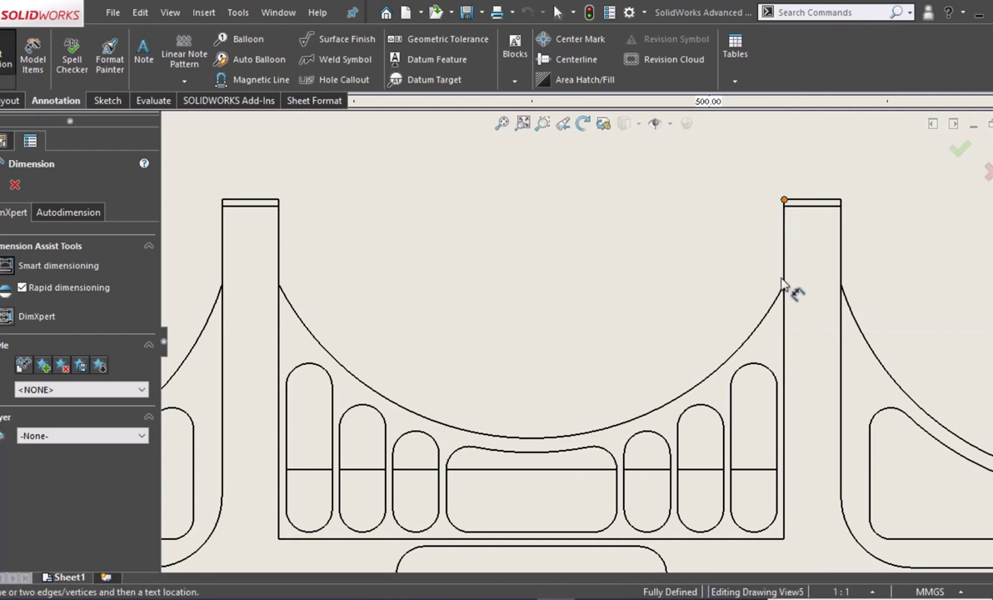
click(787, 294)
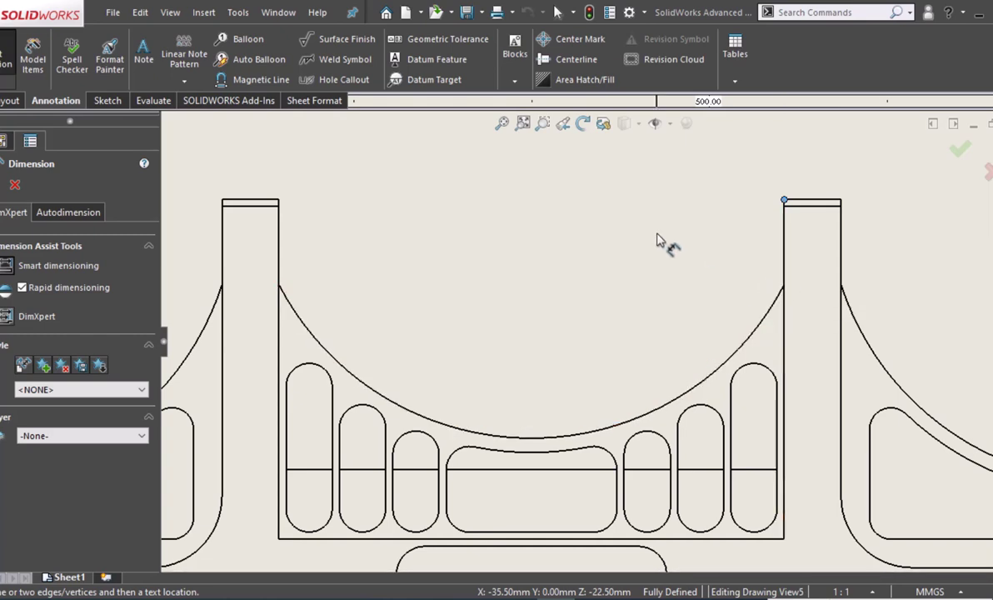
key(Escape)
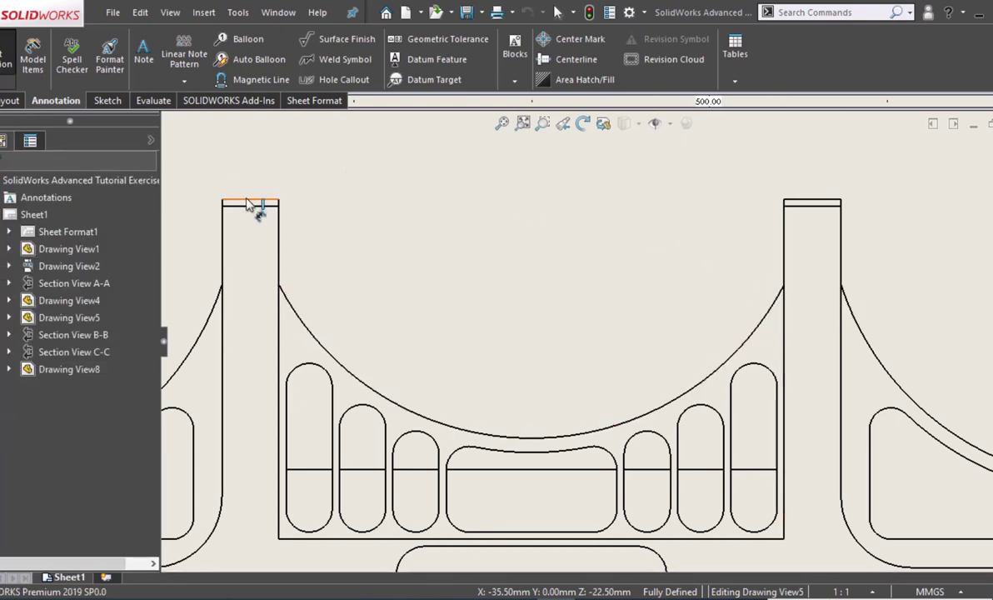
Dimension the left post's top edge as 8 with precision set to None.
click(250, 201)
click(247, 163)
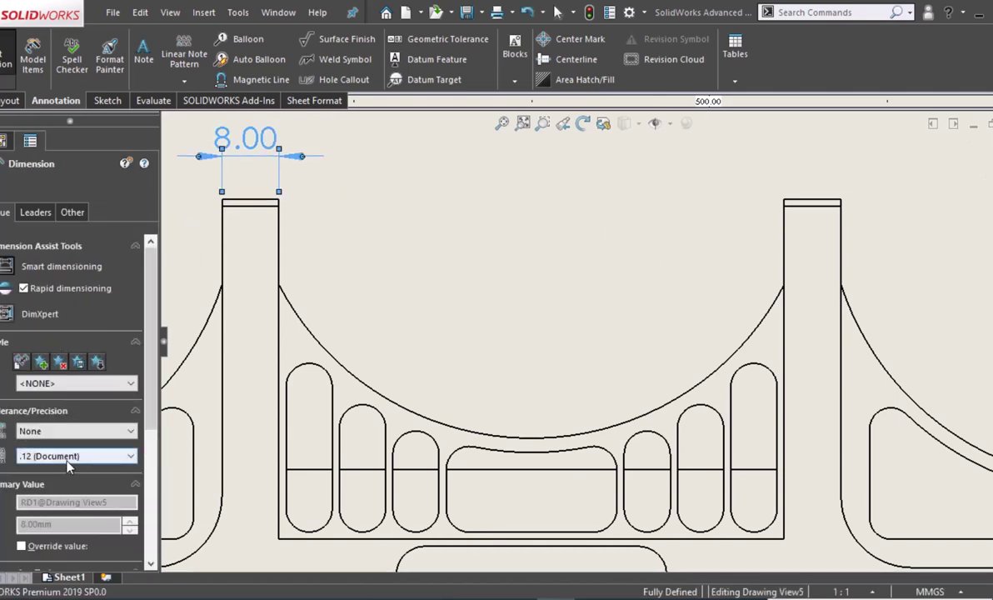
click(68, 458)
click(66, 469)
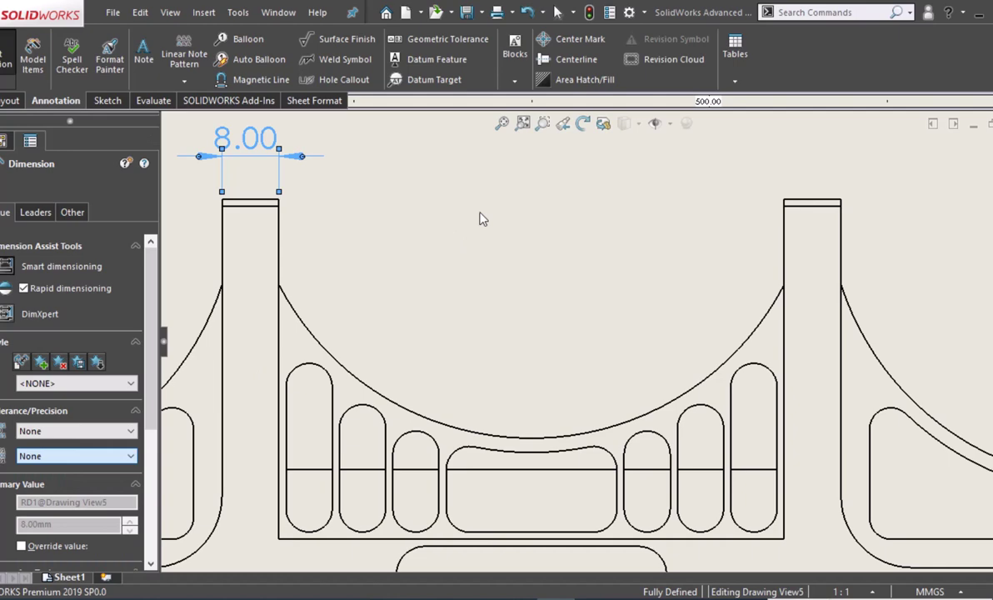
click(463, 262)
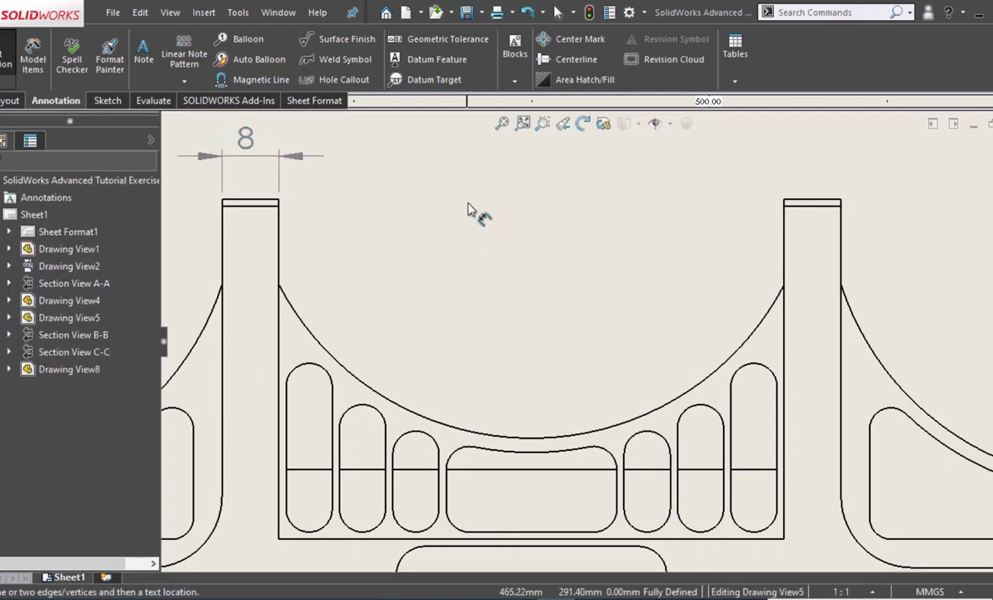
ctrl+middle_drag(467, 356, 439, 198)
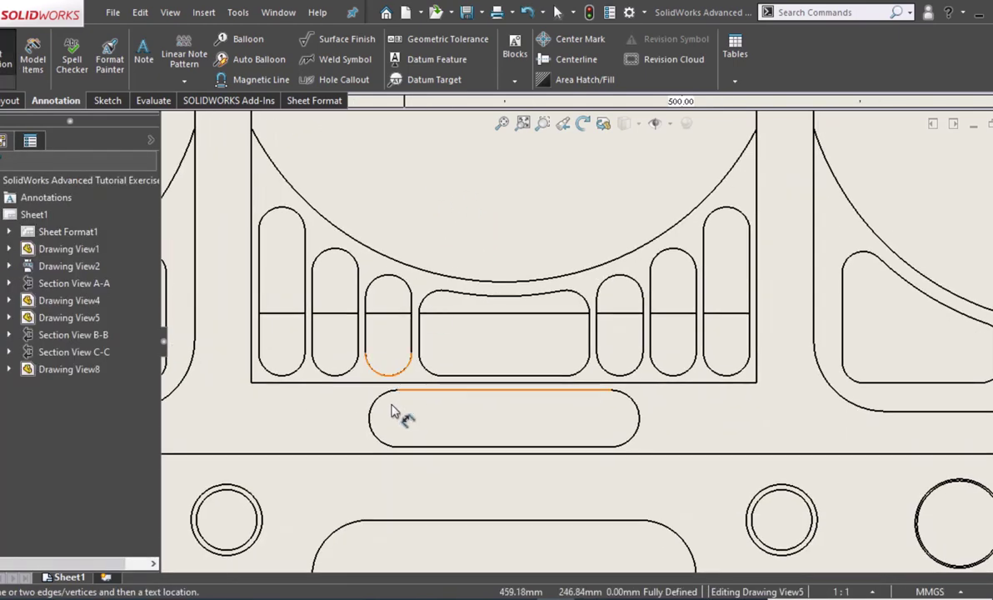
Add a 30 dimension between the slot's top corners with precision None.
click(611, 391)
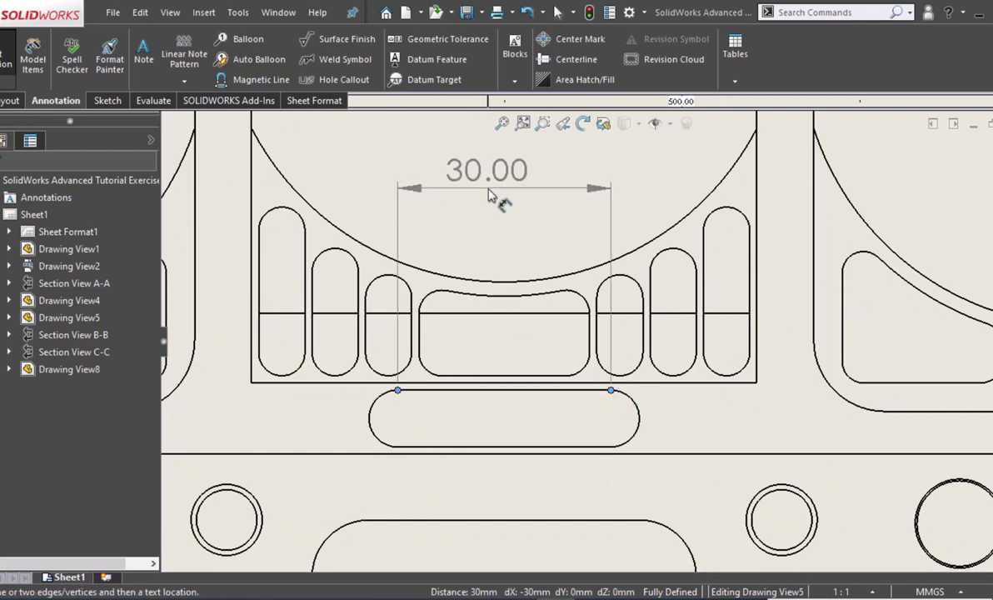
click(496, 195)
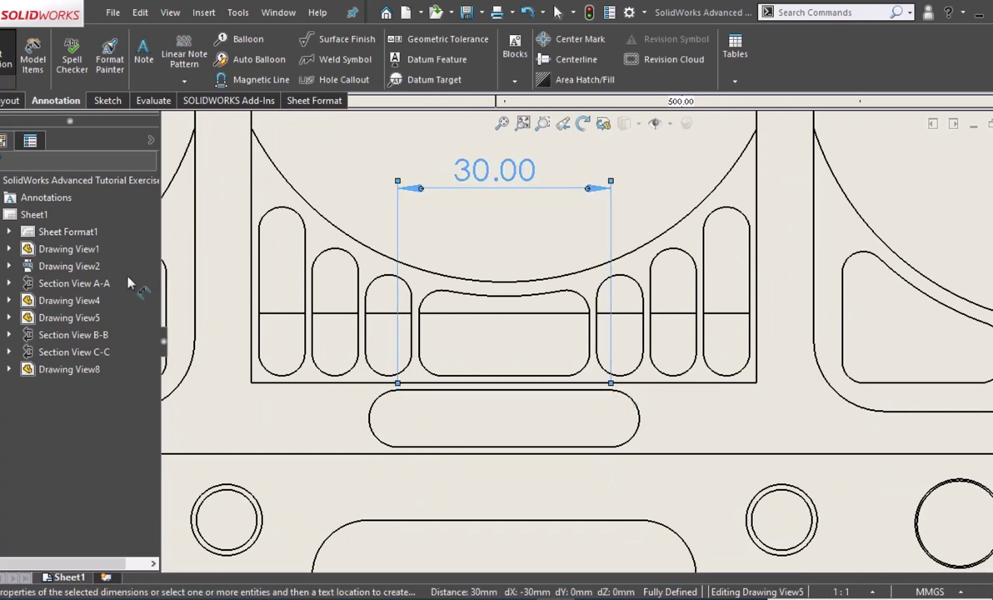
click(73, 455)
click(73, 470)
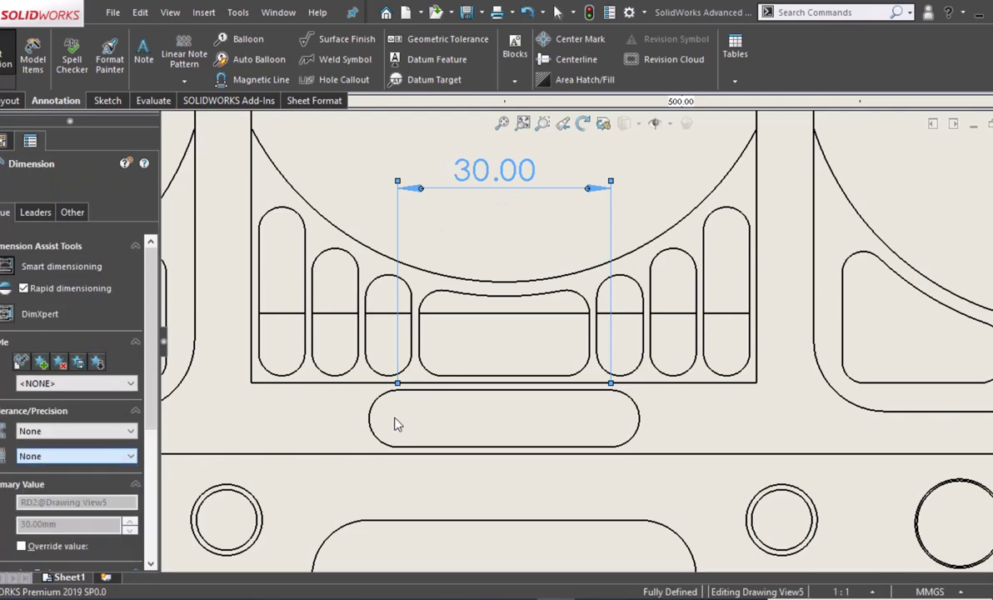
Add centre marks to all four circles in the lower view.
middle_drag(407, 445, 582, 333)
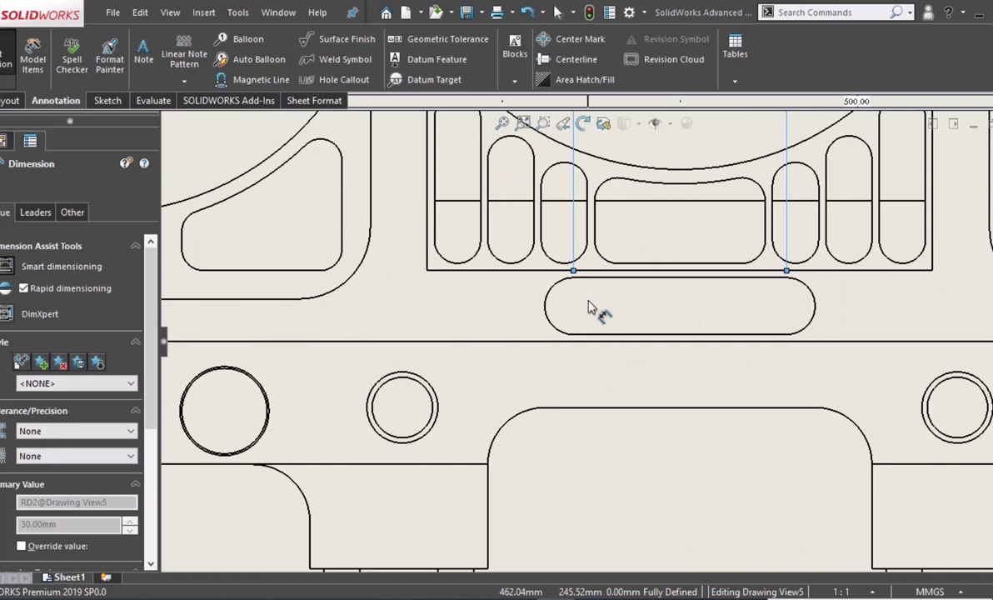
middle_drag(618, 297, 651, 224)
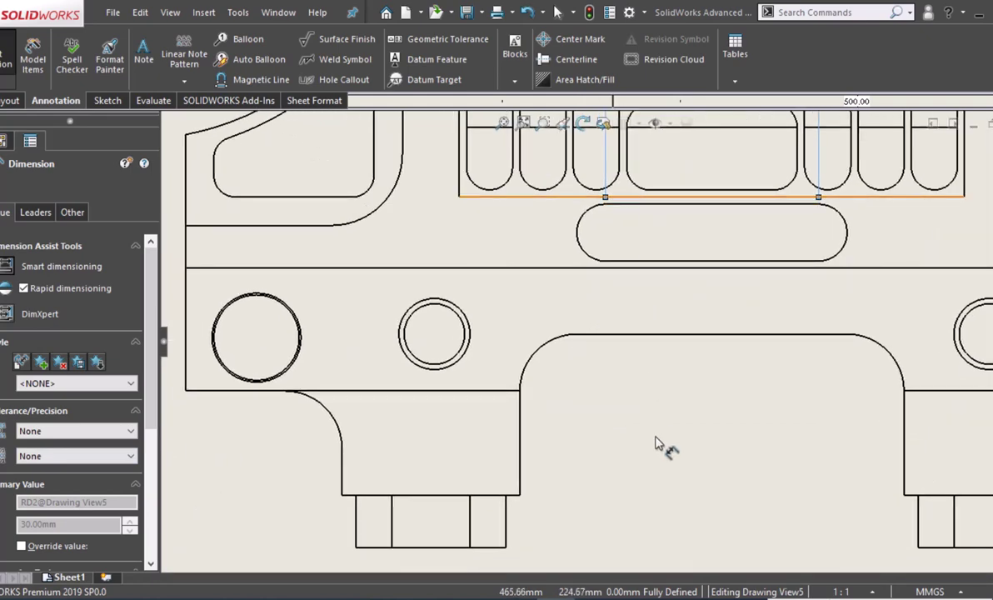
scroll(655, 443, up, 1)
scroll(655, 442, up, 1)
middle_drag(656, 439, 639, 382)
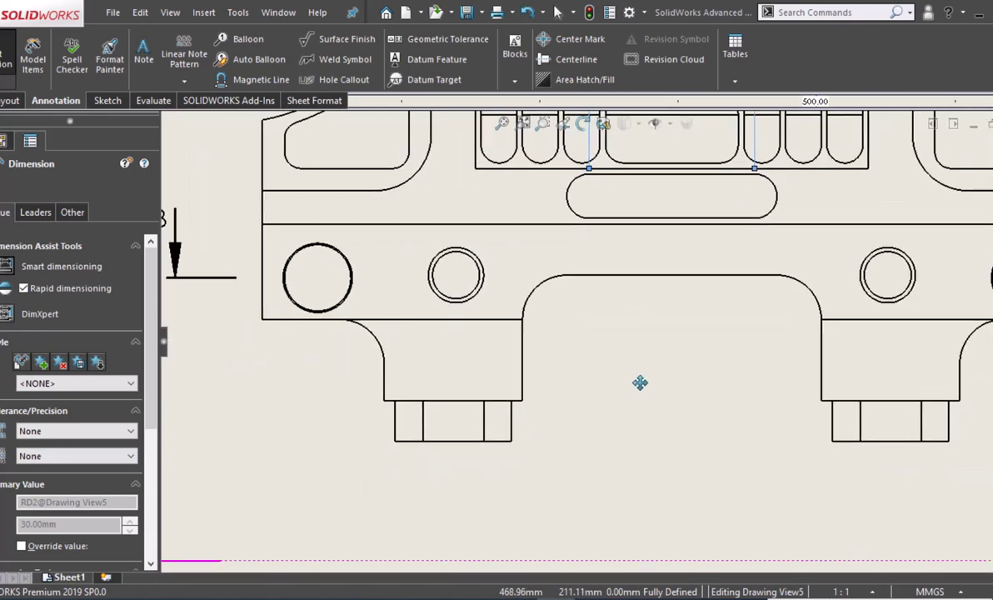
scroll(639, 382, up, 1)
scroll(642, 392, up, 1)
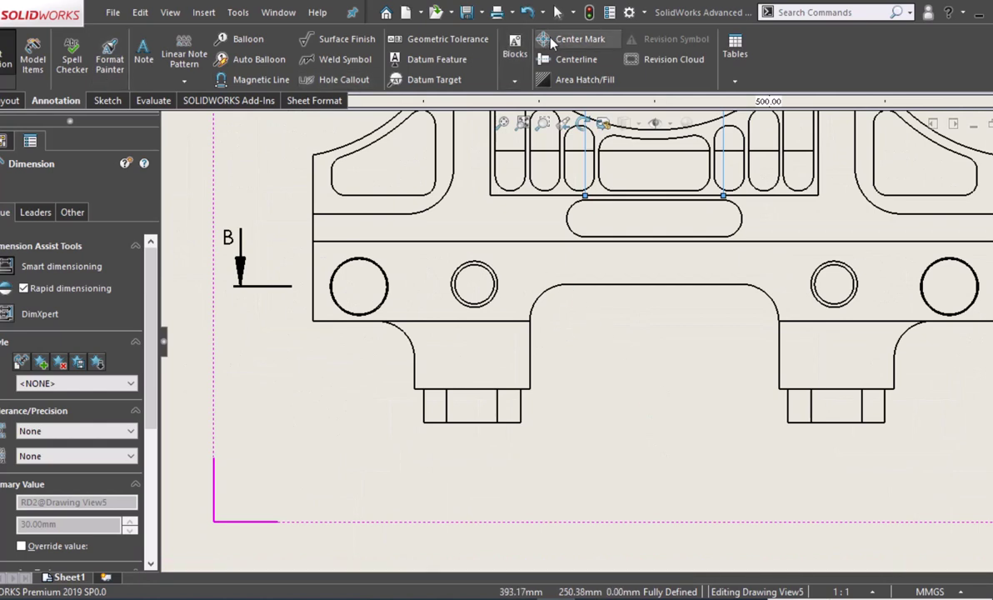
click(388, 290)
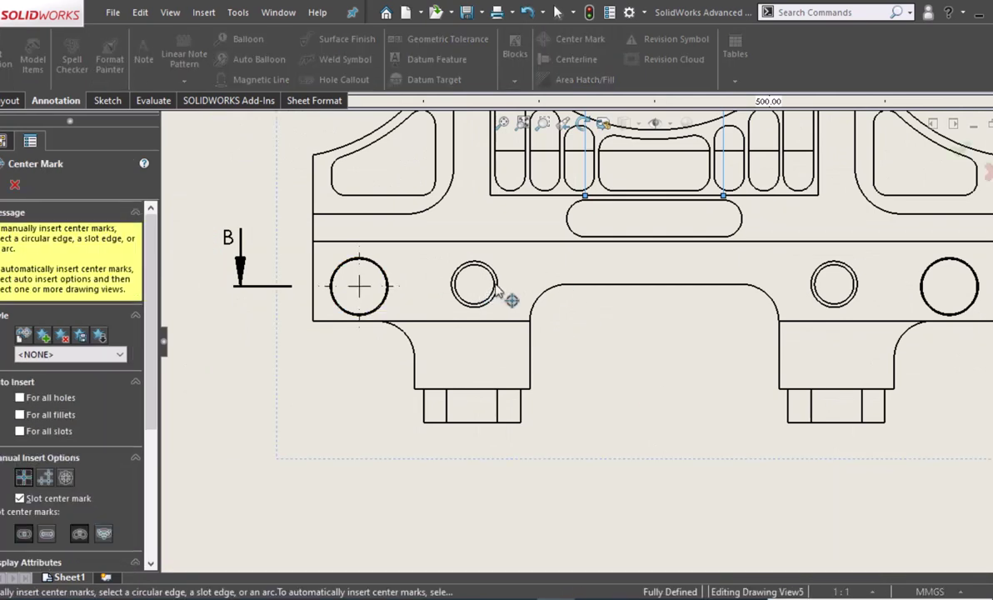
click(855, 298)
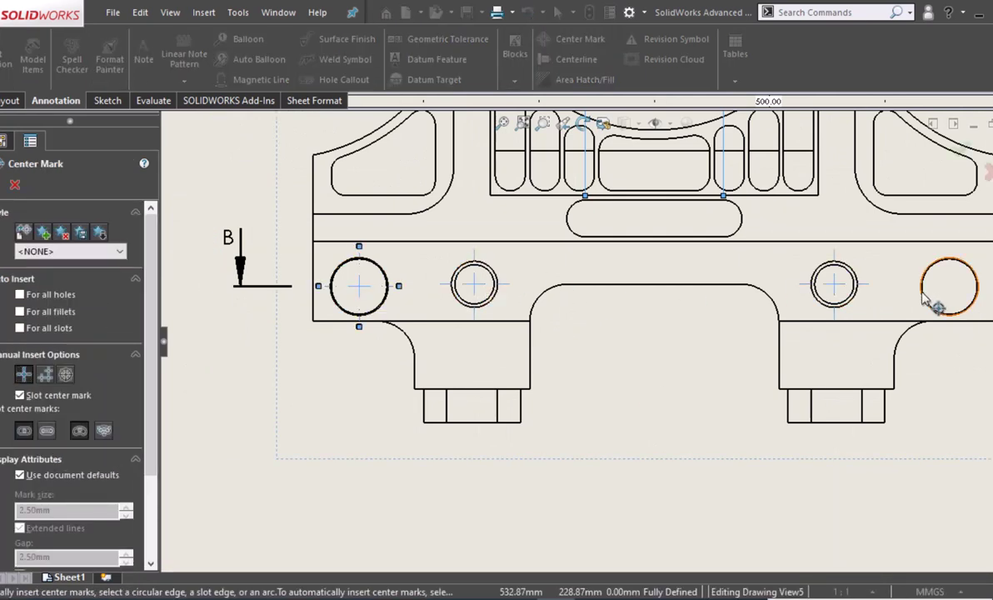
click(930, 305)
click(14, 184)
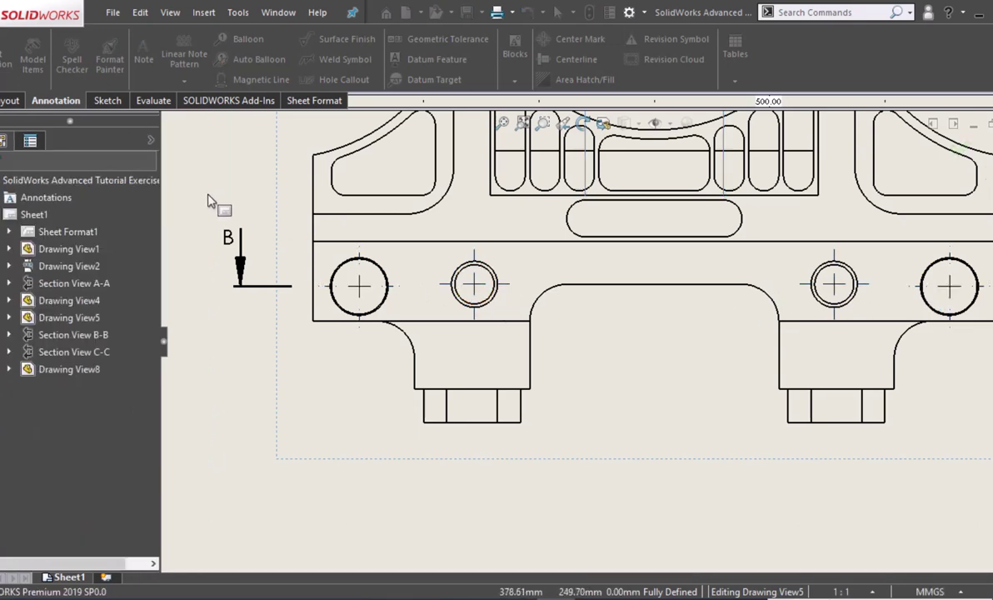
Add a 7.30 height dimension to the left of the small tab.
click(463, 388)
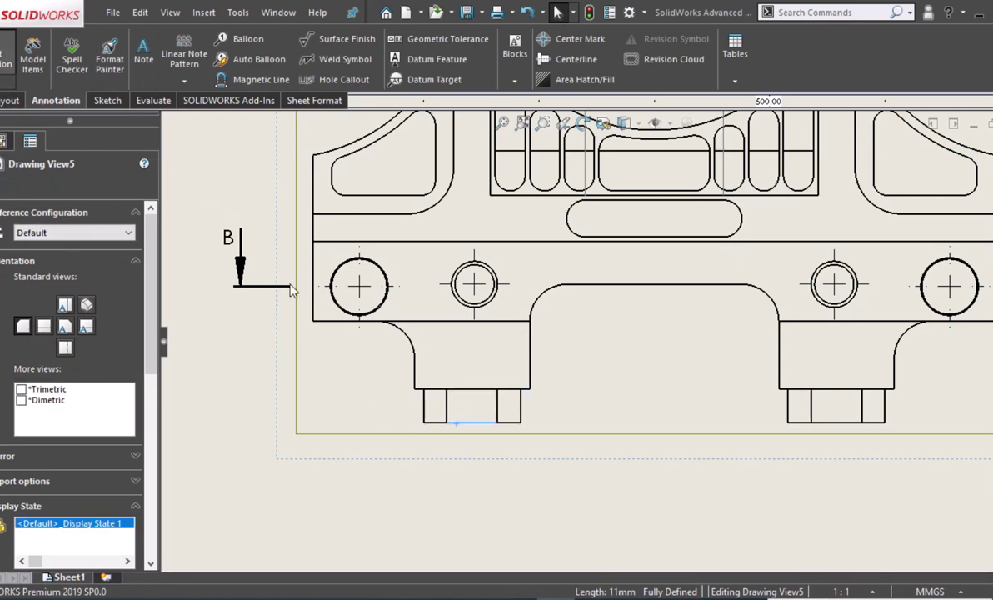
key(d)
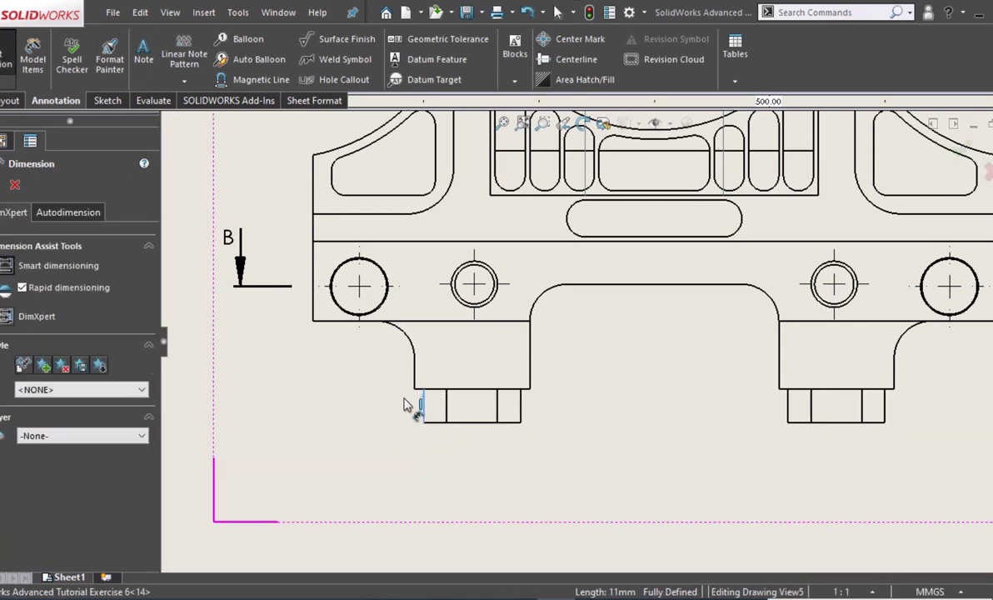
click(406, 404)
click(405, 400)
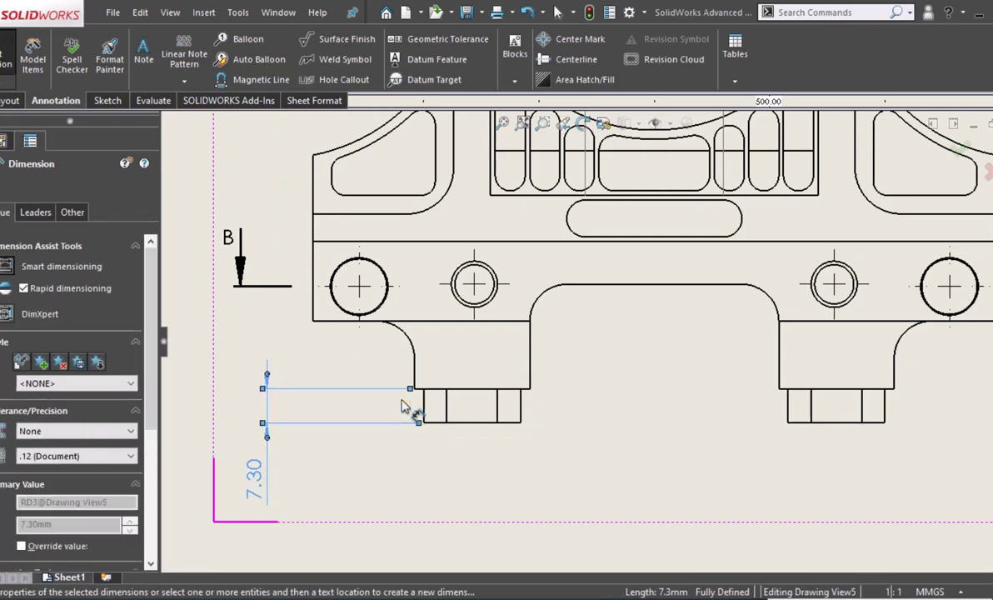
Add a 25.00 width dimension below the boss and discard the extra unplaced dimension.
click(467, 398)
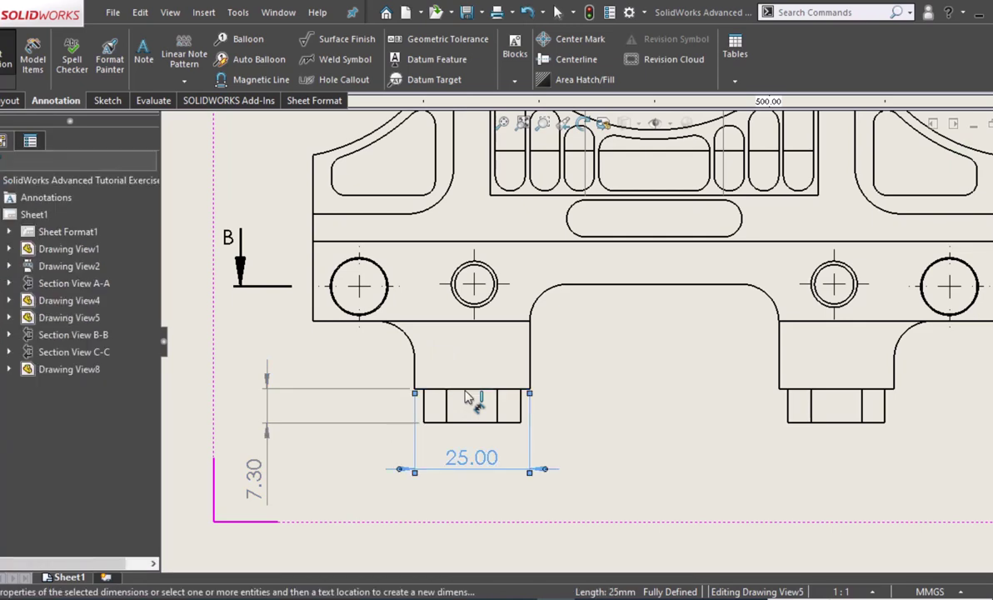
middle_drag(620, 390, 596, 378)
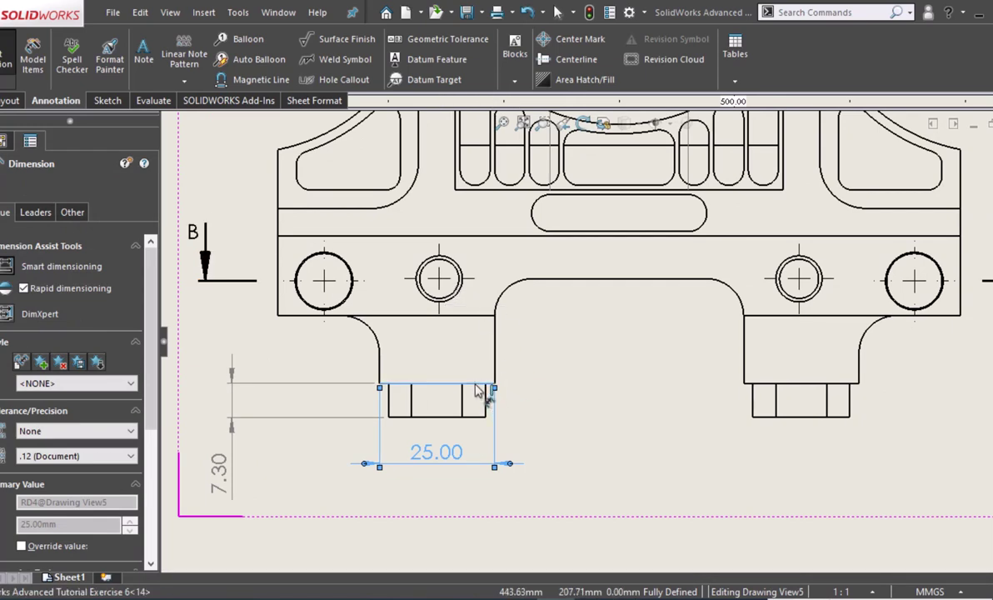
click(476, 385)
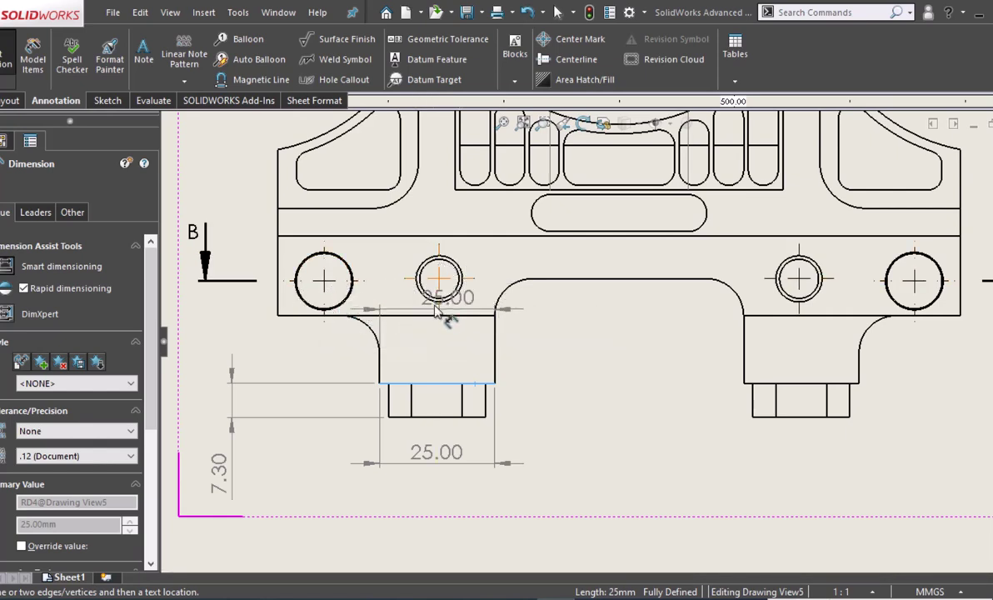
click(439, 312)
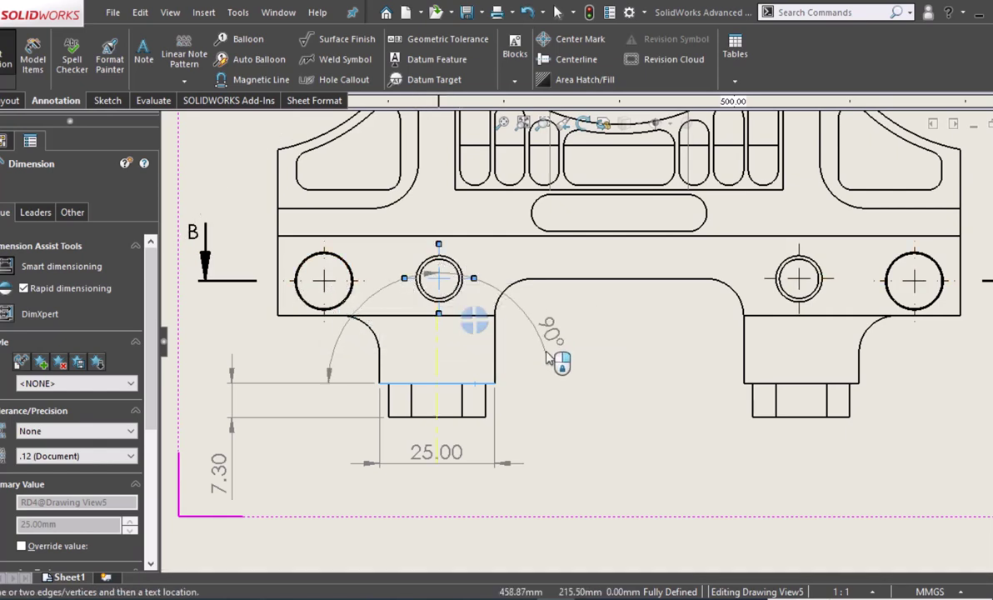
key(Escape)
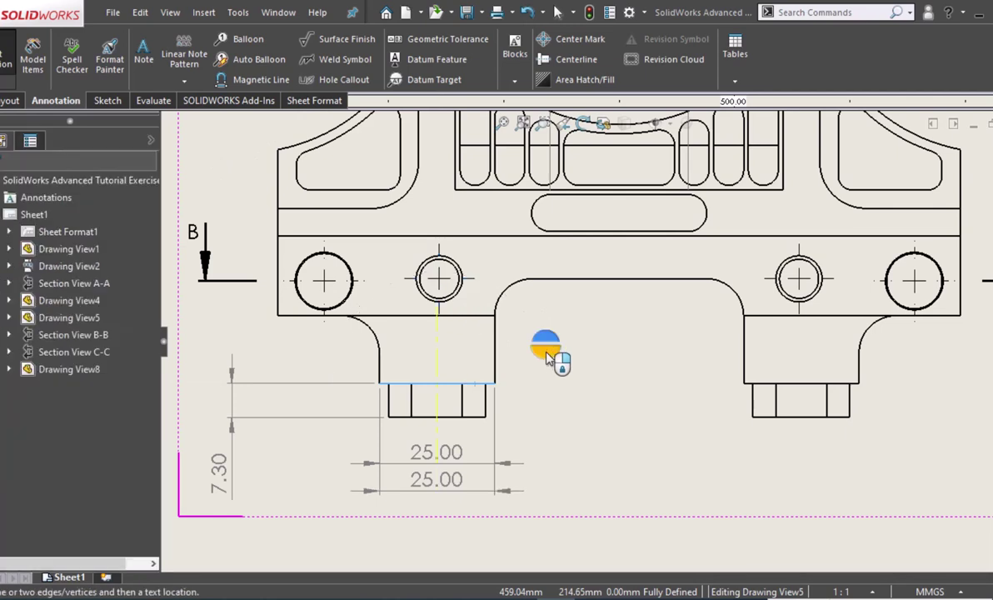
key(Escape)
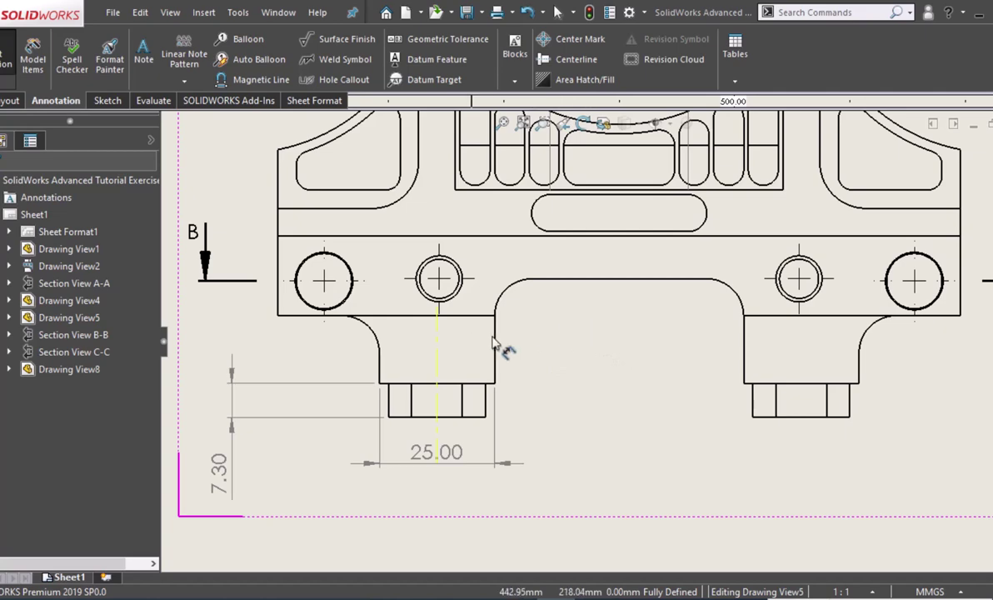
Dimension section line B to the left foot's bottom edge as a 29.50 driven dimension.
scroll(612, 344, down, 1)
scroll(721, 342, up, 3)
scroll(721, 342, up, 1)
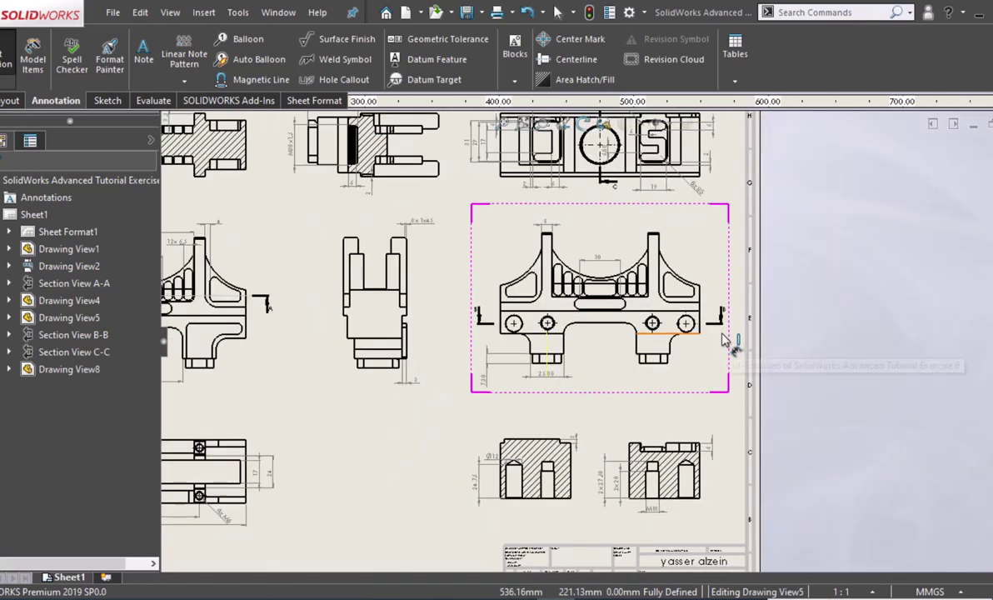
scroll(723, 341, up, 1)
scroll(724, 340, up, 1)
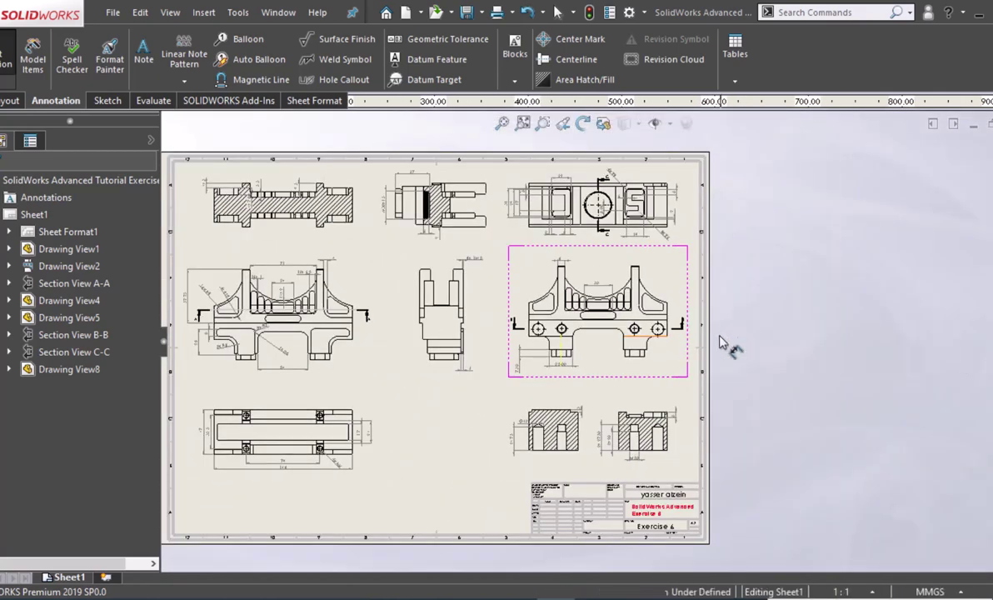
scroll(721, 341, down, 1)
scroll(572, 355, down, 1)
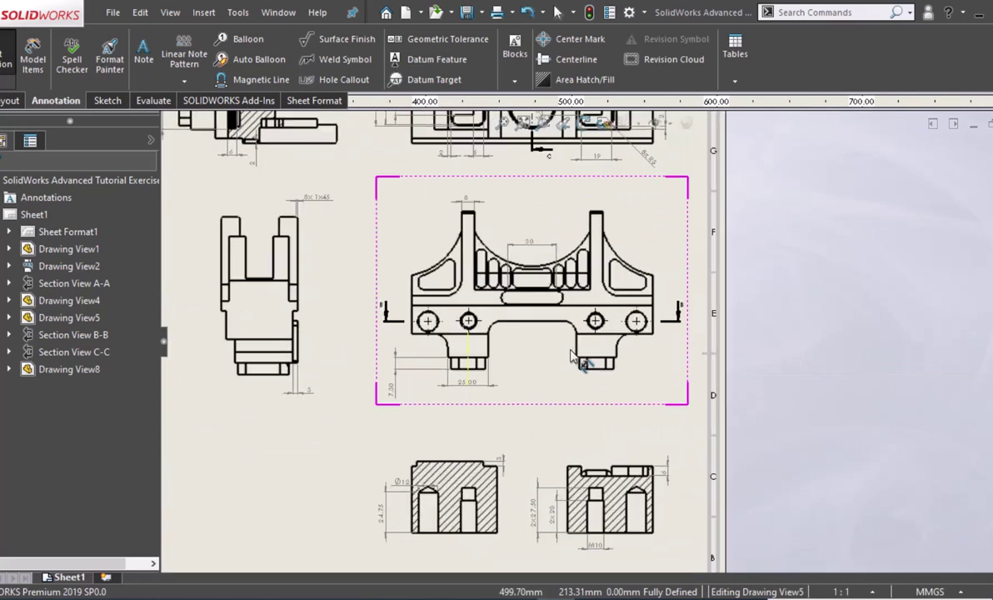
scroll(506, 272, down, 1)
scroll(527, 389, down, 2)
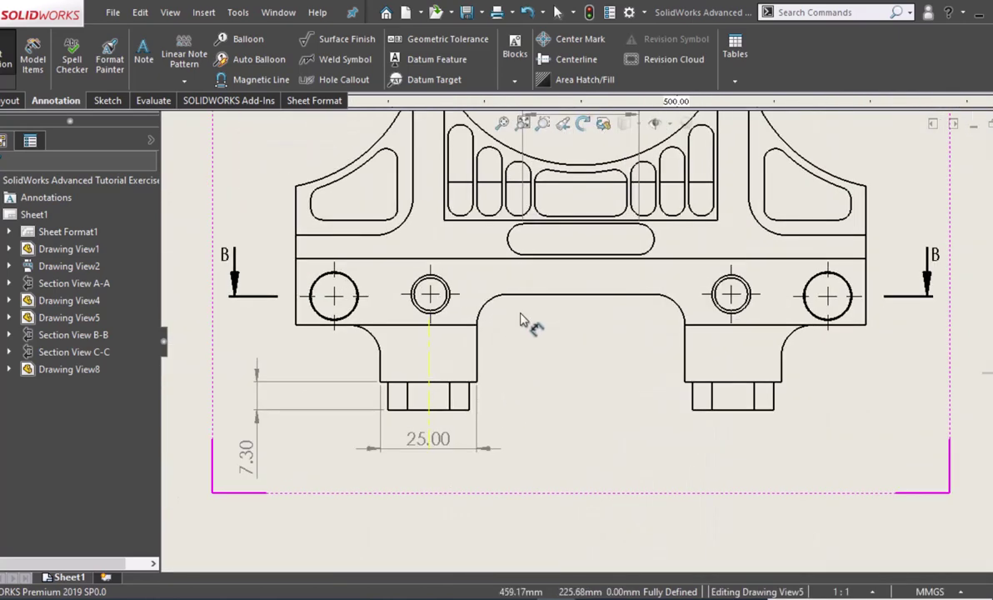
click(456, 409)
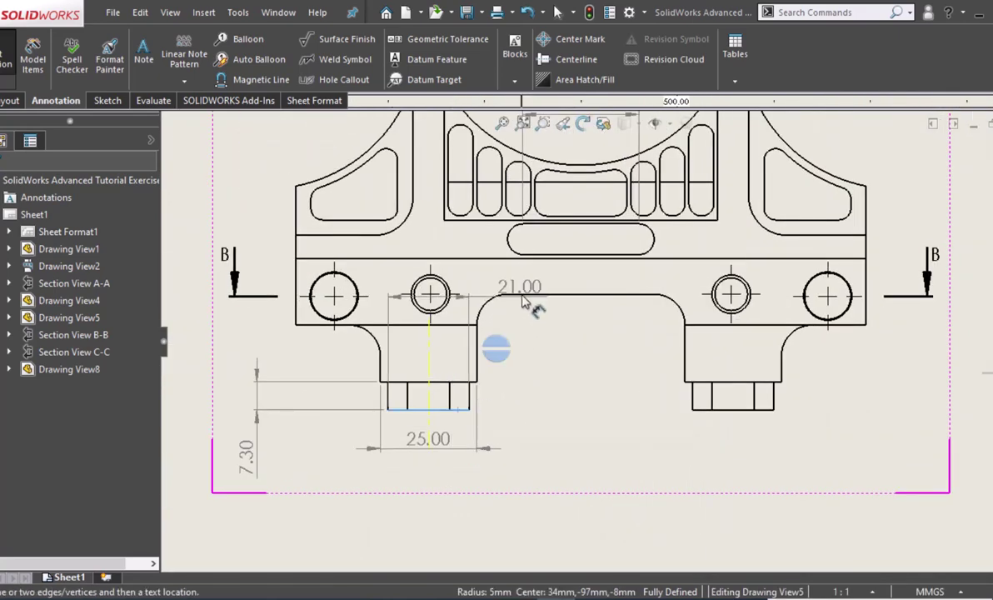
click(509, 297)
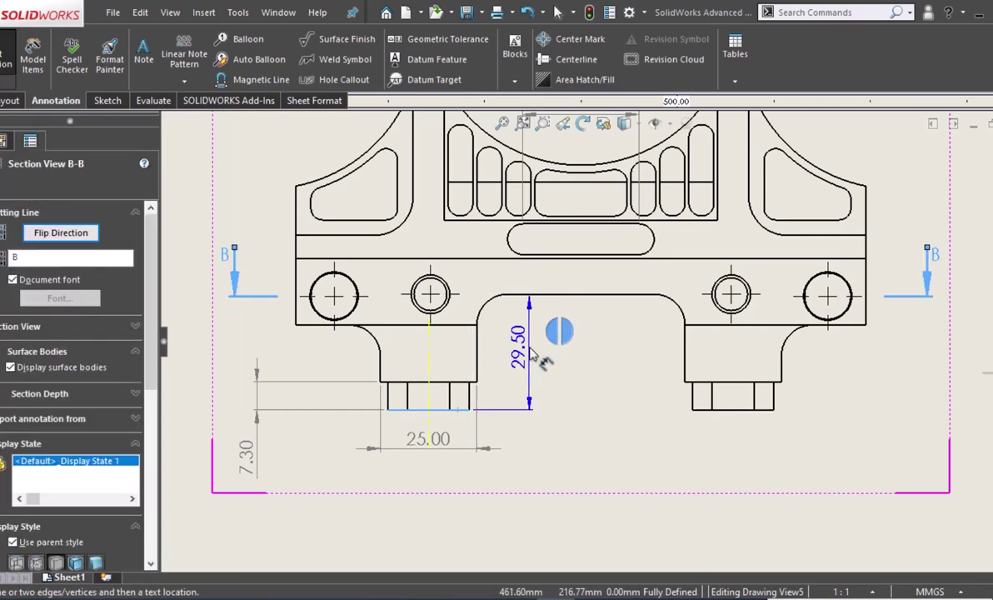
click(603, 324)
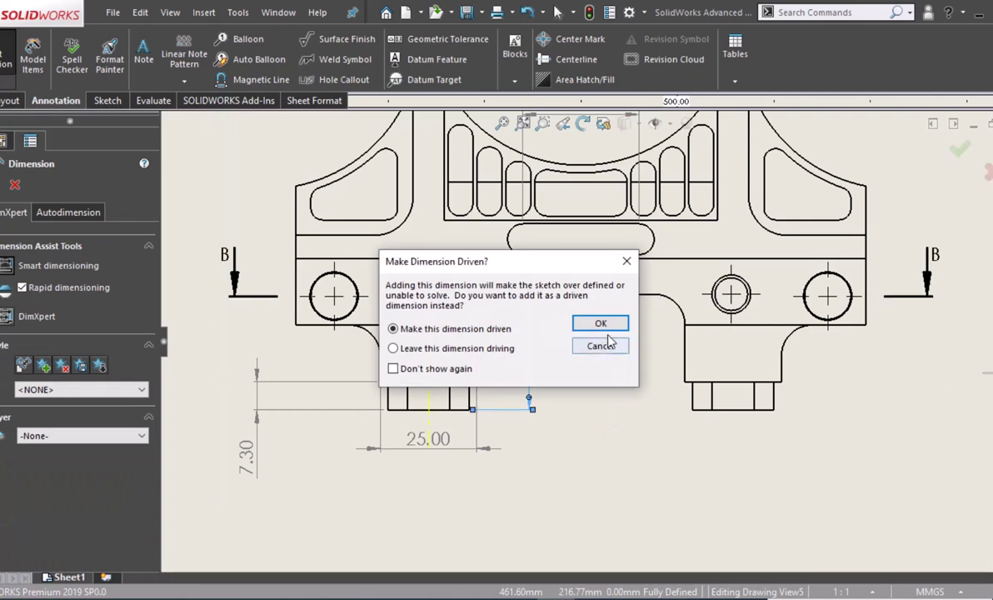
click(625, 263)
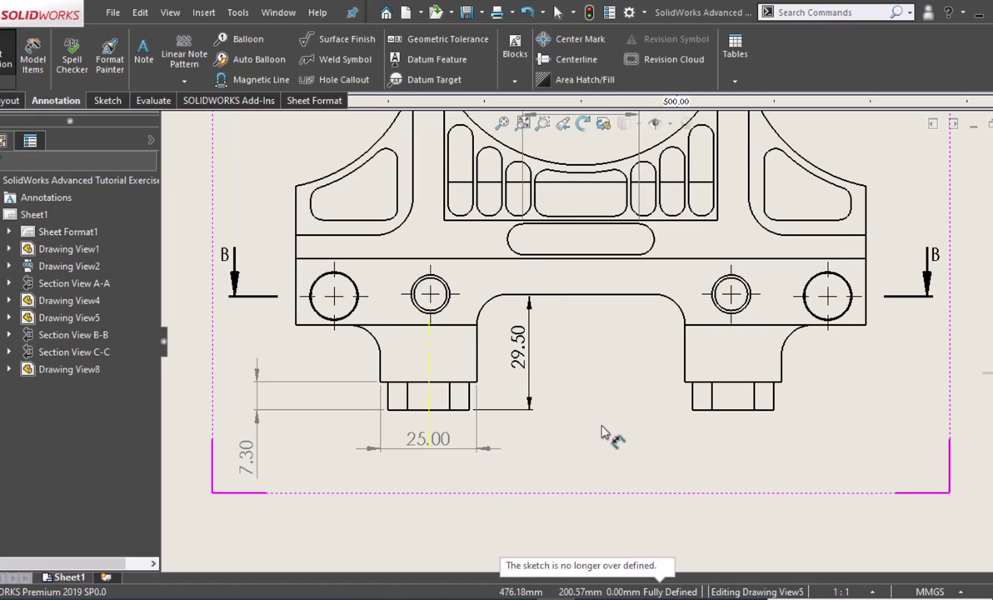
Dimension the hole spacings: 78.00 between inner holes and 128.00 between outer holes.
middle_drag(538, 399, 450, 381)
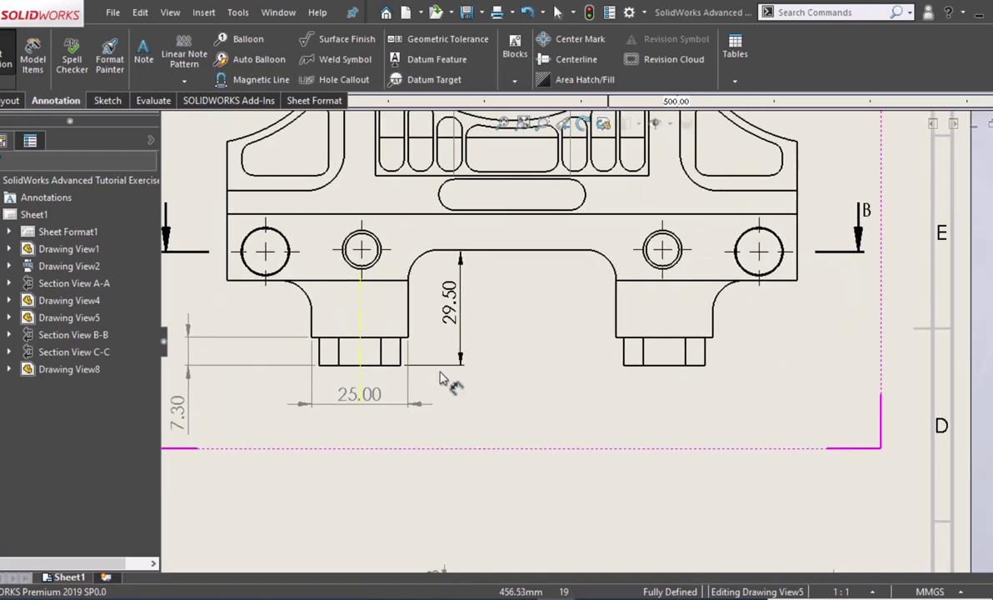
click(363, 253)
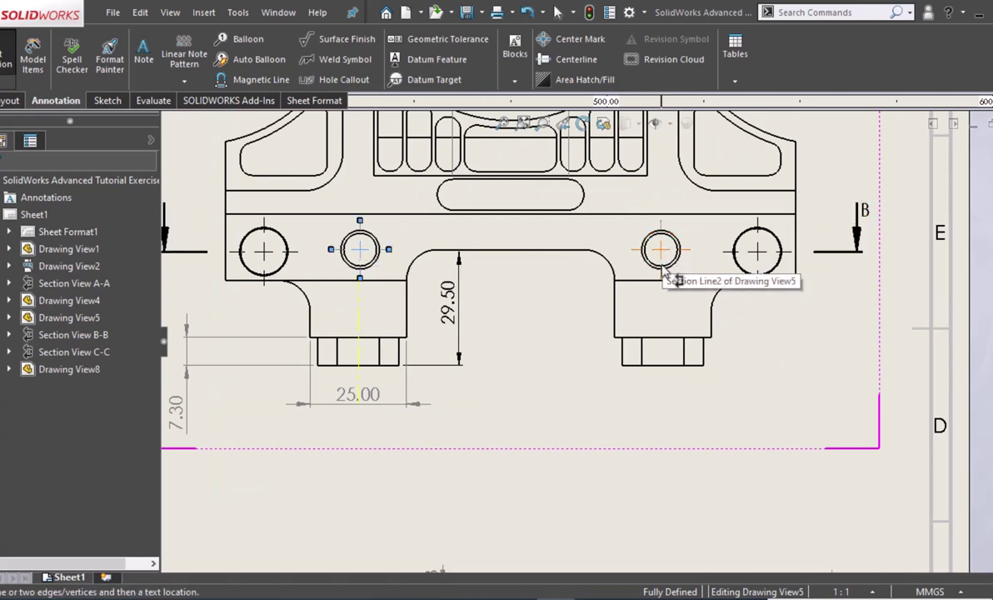
click(663, 266)
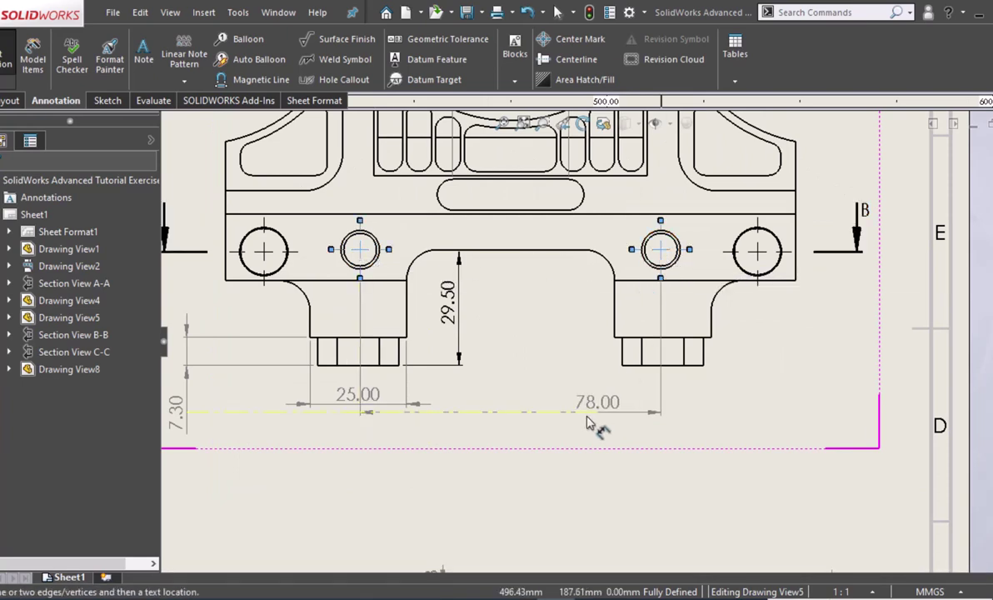
click(513, 414)
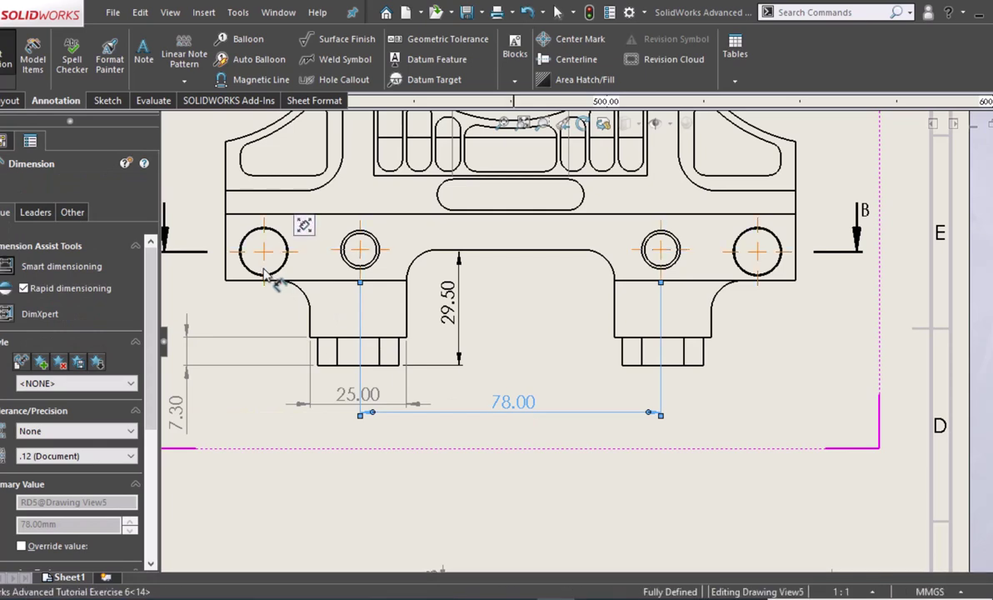
click(264, 275)
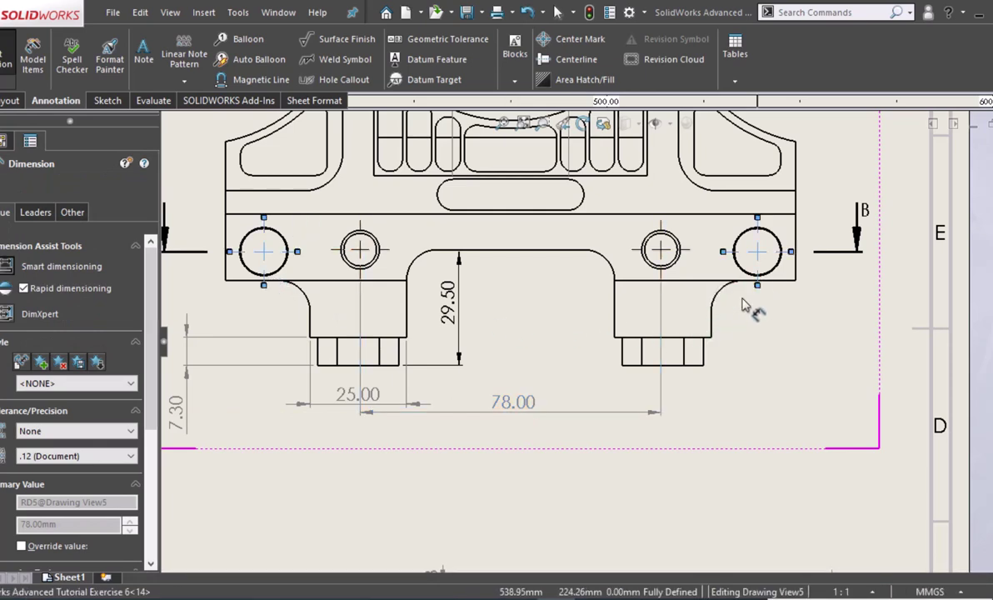
click(734, 257)
click(505, 454)
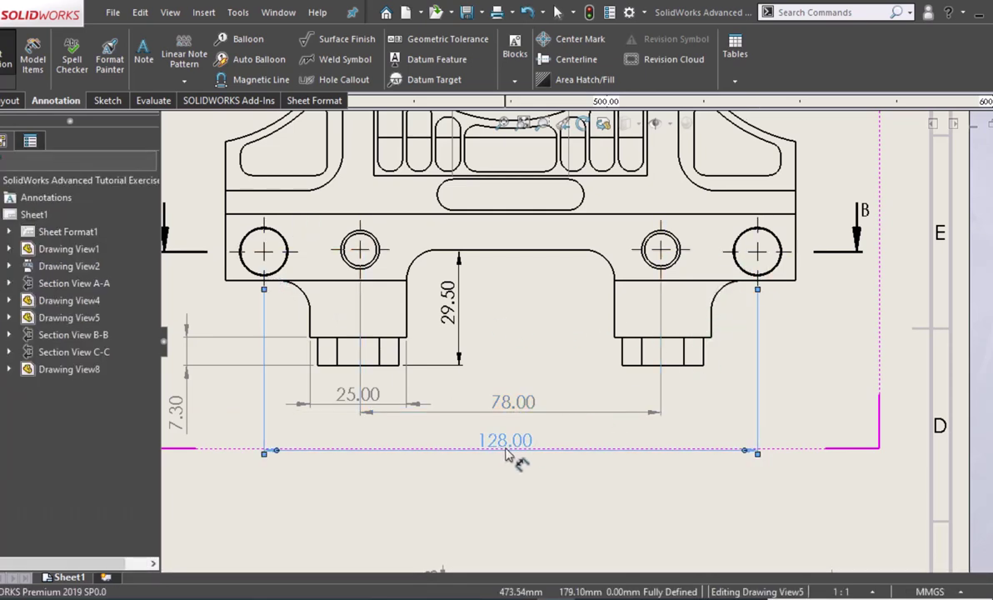
Add vertical 4.00 and 45.25 dimensions on the left side of the part.
key(ctrl+Left)
key(ctrl+Up)
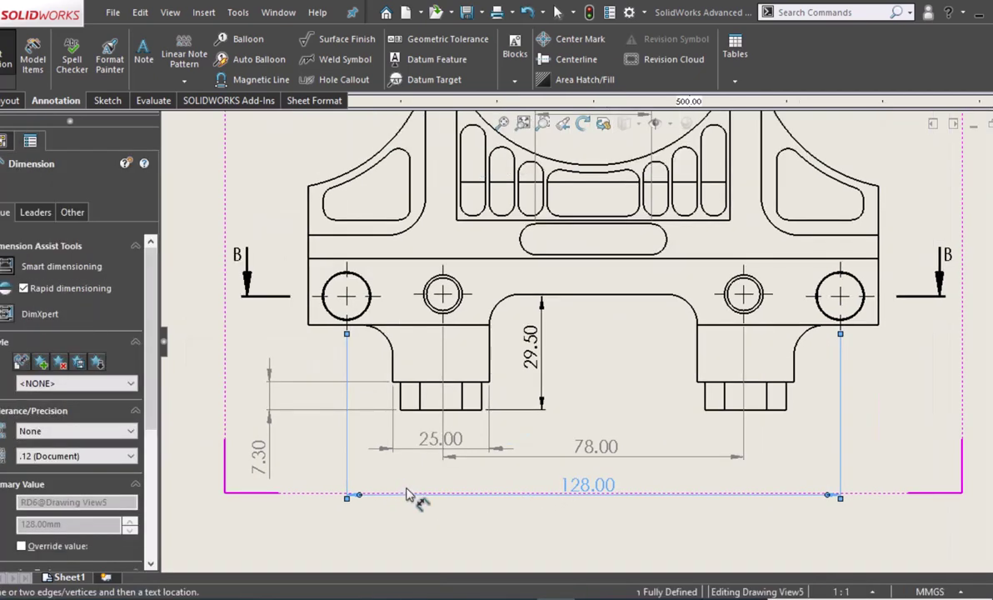
click(339, 235)
click(342, 219)
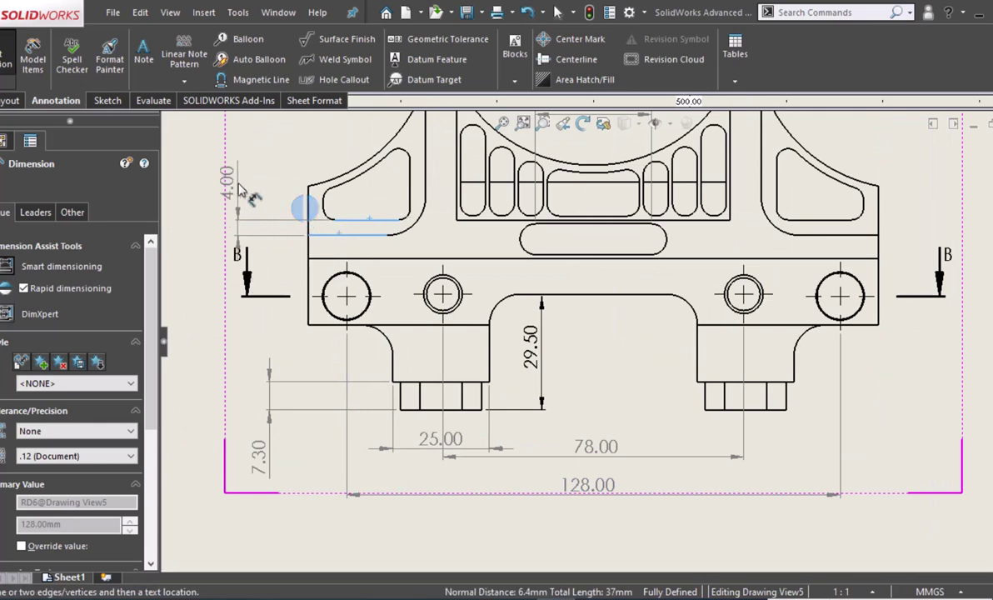
click(239, 188)
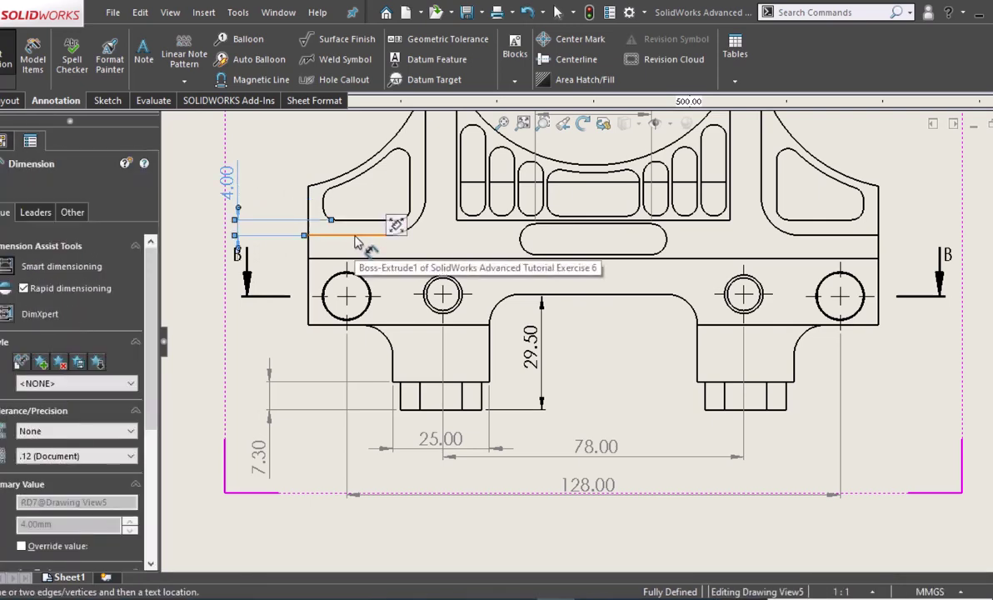
click(354, 238)
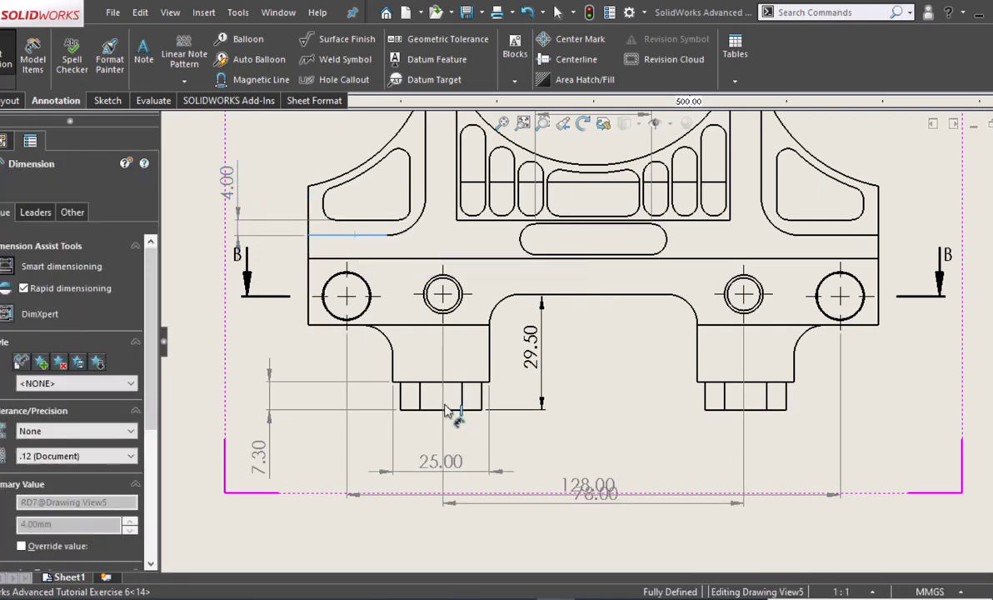
click(423, 408)
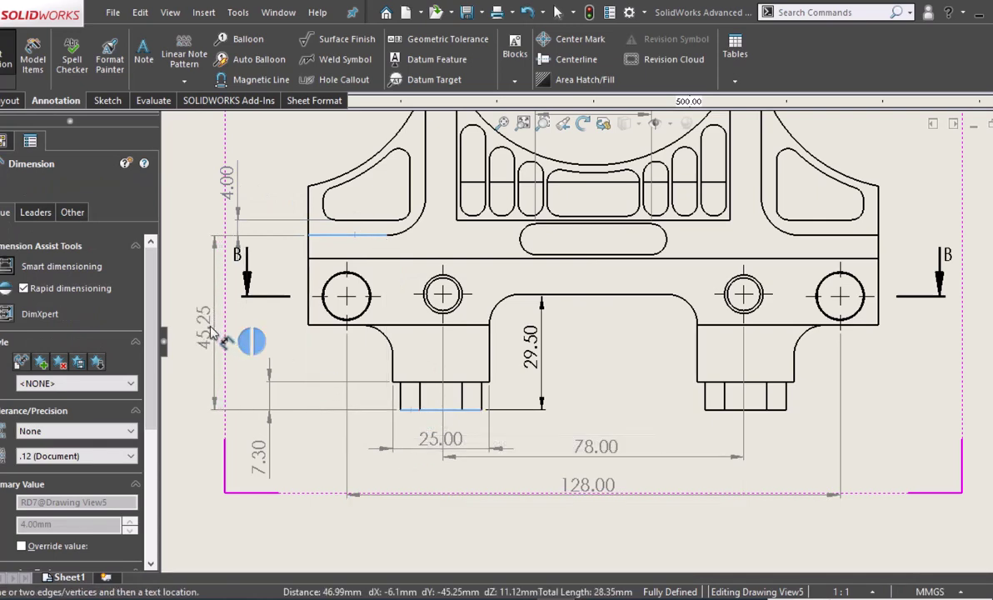
click(212, 331)
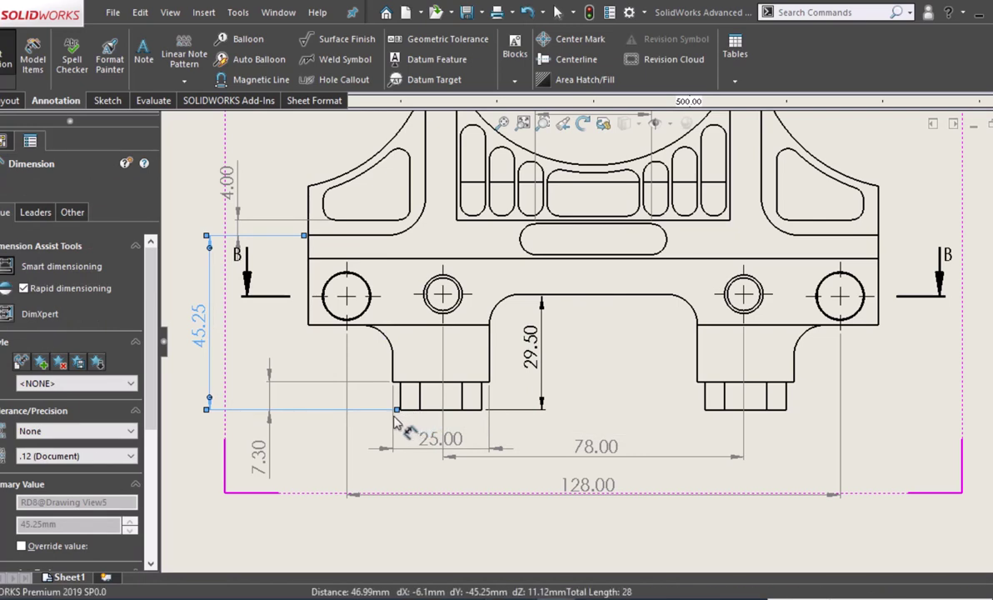
key(ctrl+Right)
key(ctrl+Up)
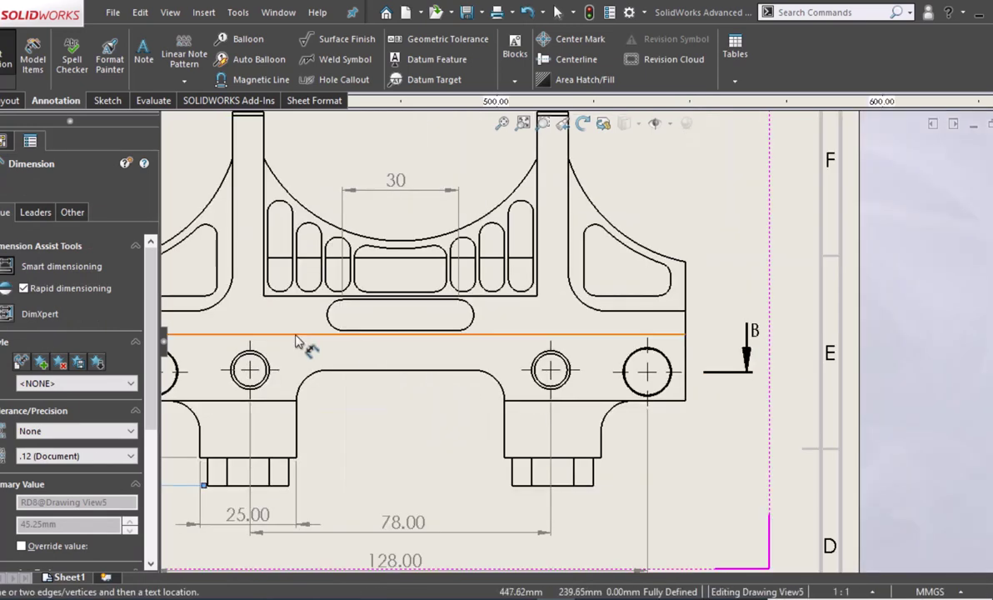
Add a 10.00 vertical dimension above the holes and a 1.00 dimension beside the slot.
click(299, 333)
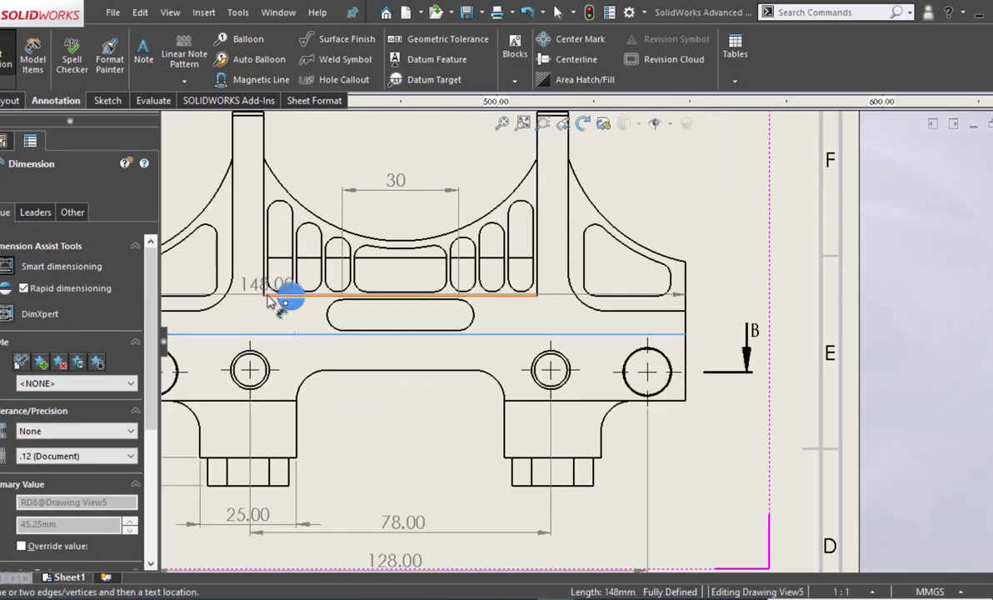
click(278, 295)
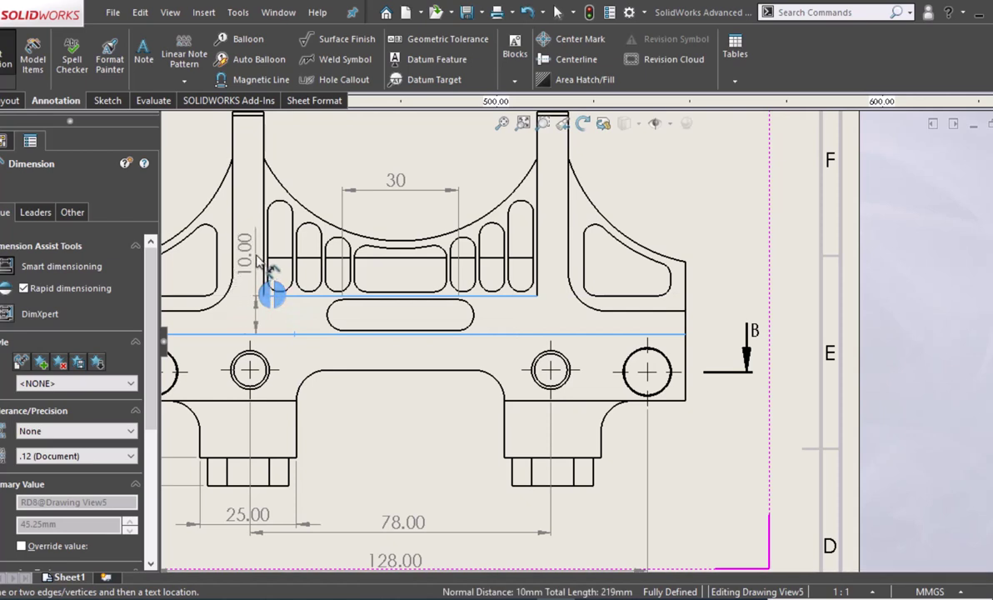
click(265, 265)
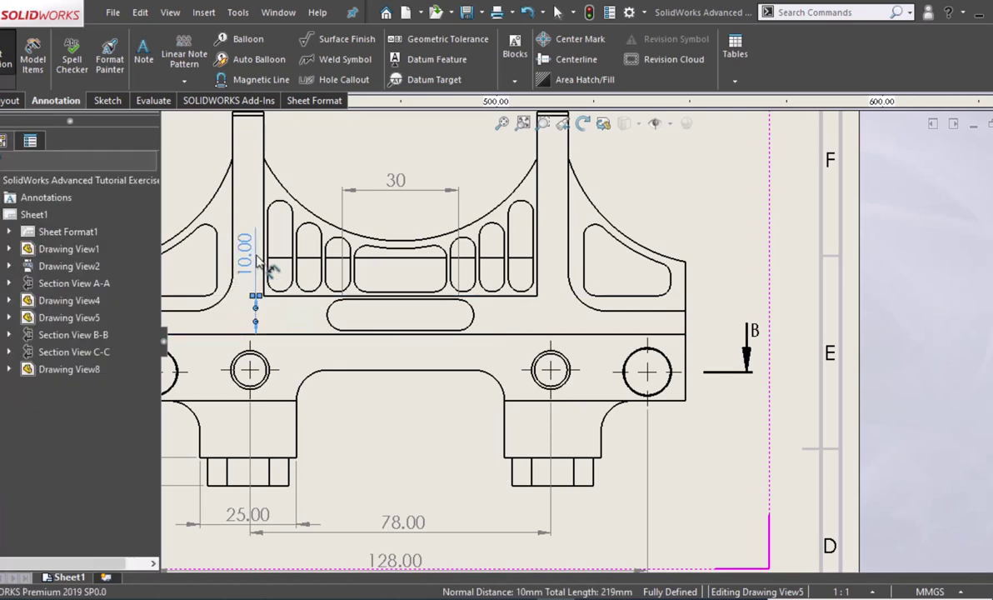
click(370, 331)
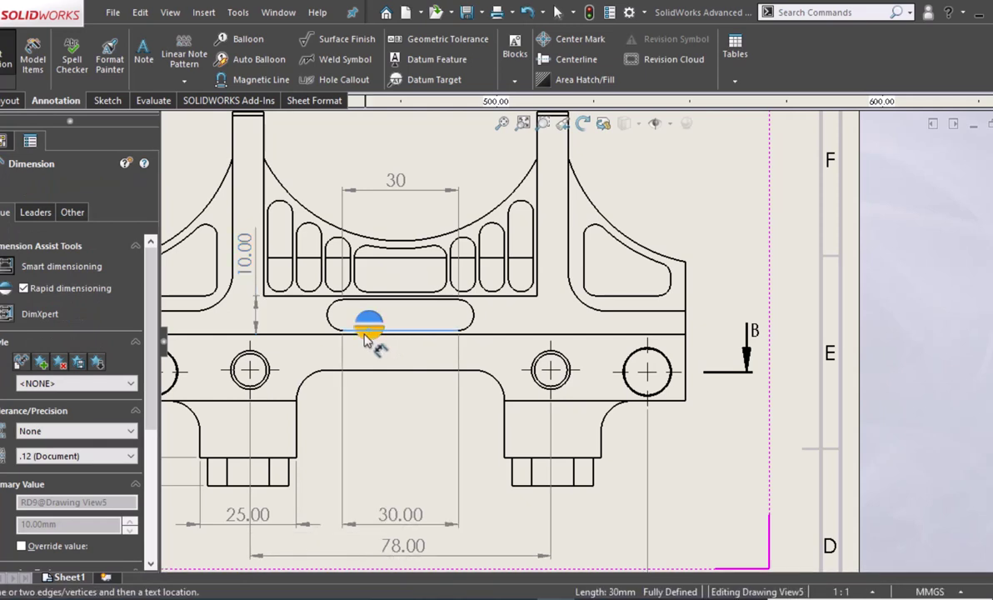
click(346, 334)
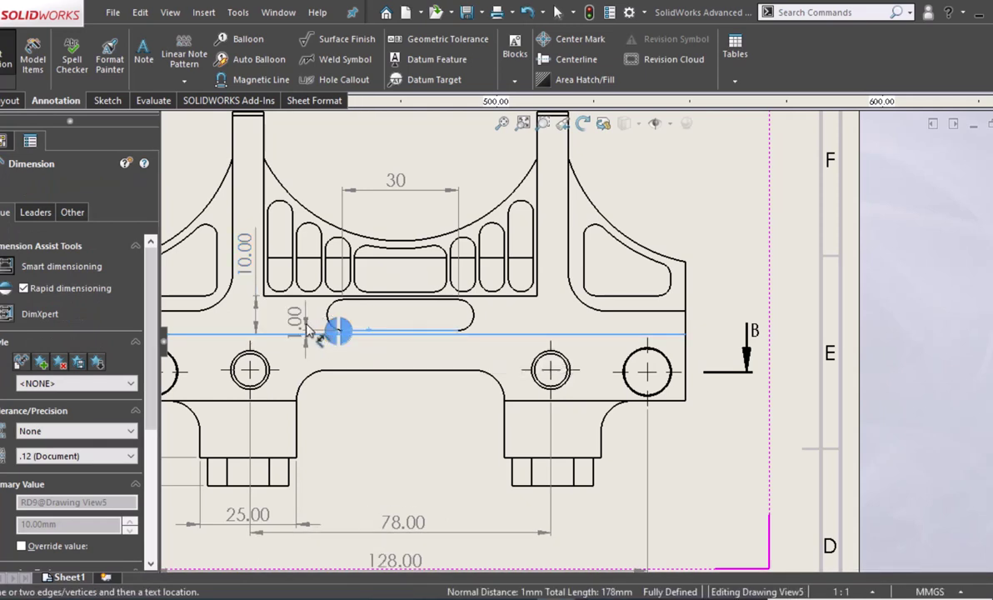
click(302, 323)
key(Escape)
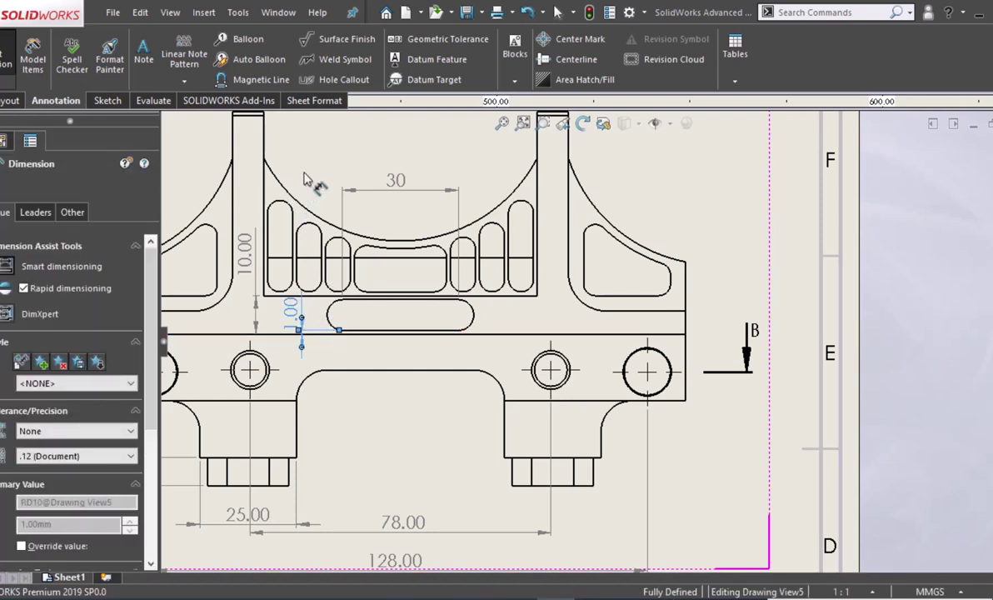
Add R40.00 radius dimensions to the large arc and the right outer arc.
click(333, 161)
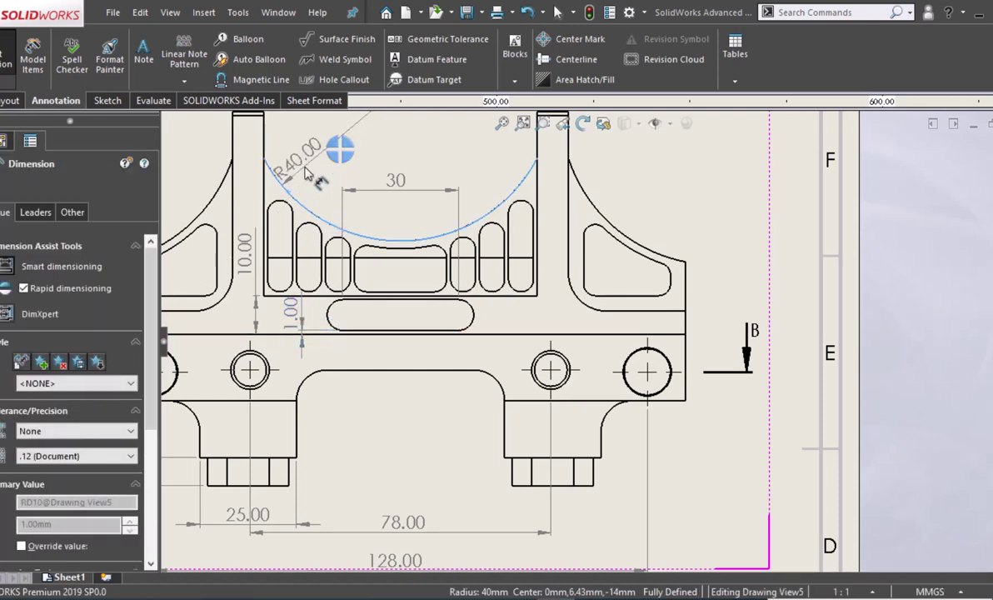
click(337, 152)
key(Escape)
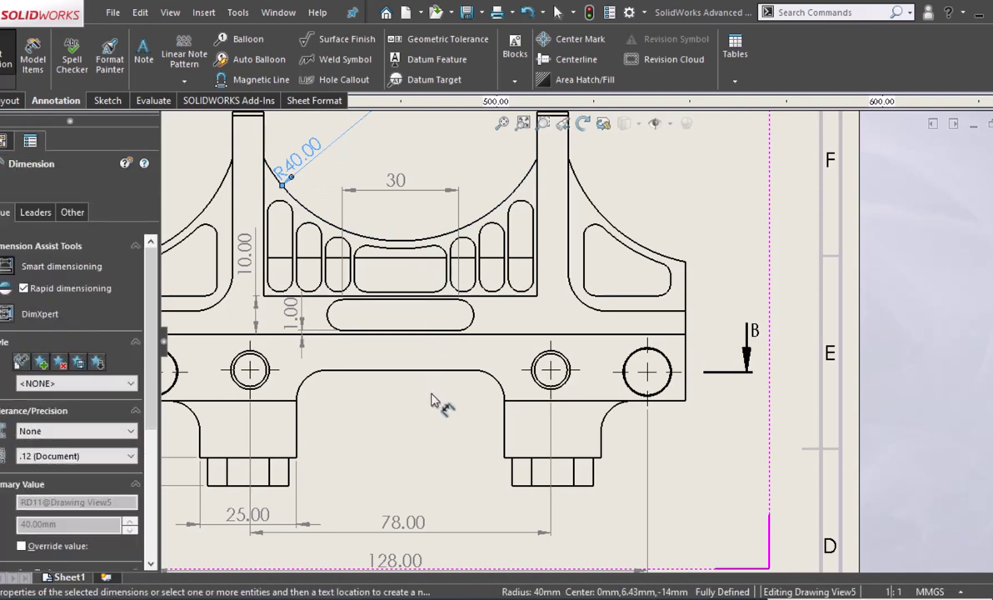
mouse_move(418, 260)
ctrl+middle_down()
mouse_move(413, 392)
mouse_move(352, 350)
mouse_move(293, 329)
ctrl+middle_up()
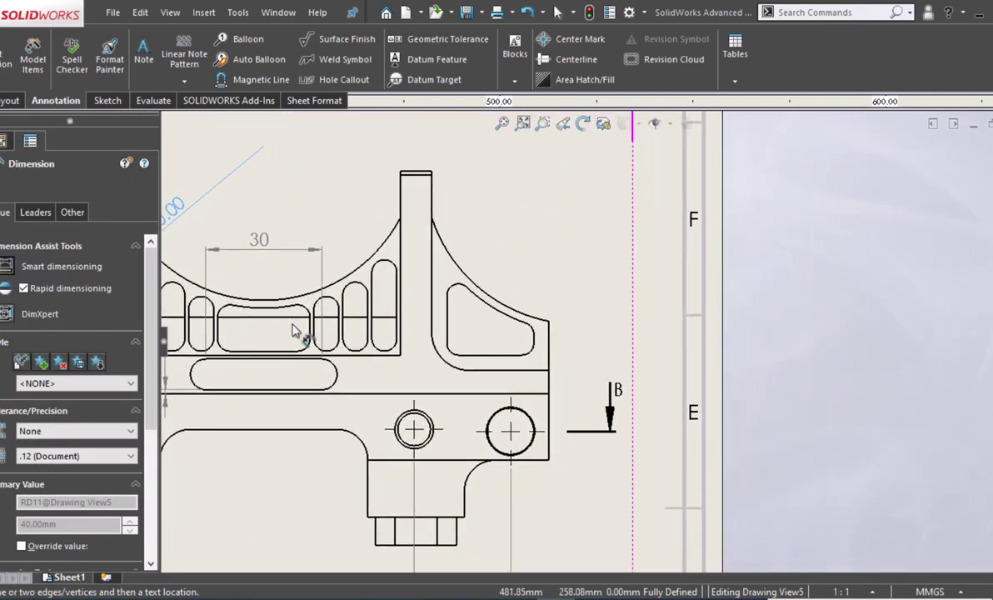
click(463, 276)
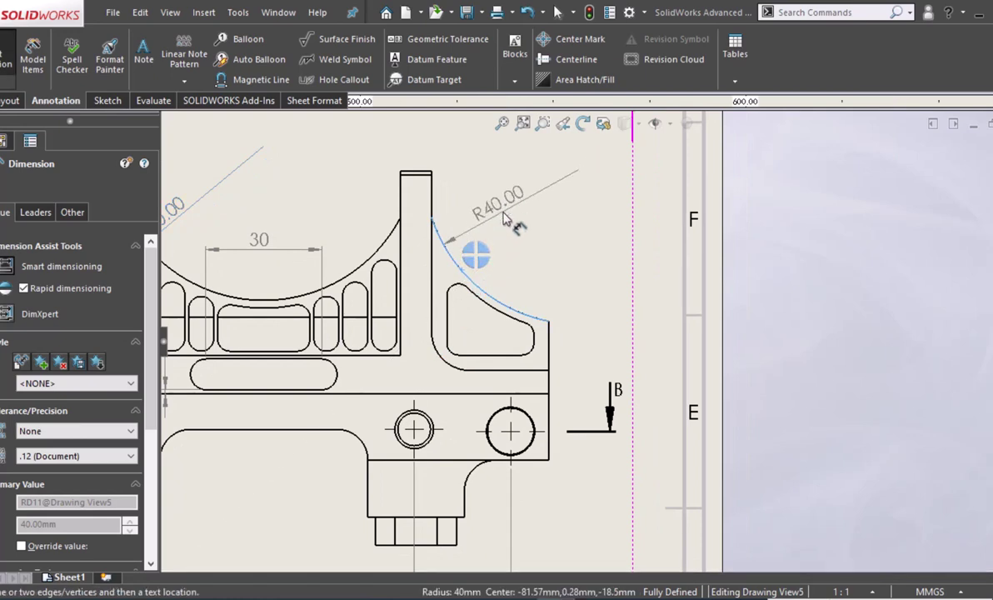
click(504, 218)
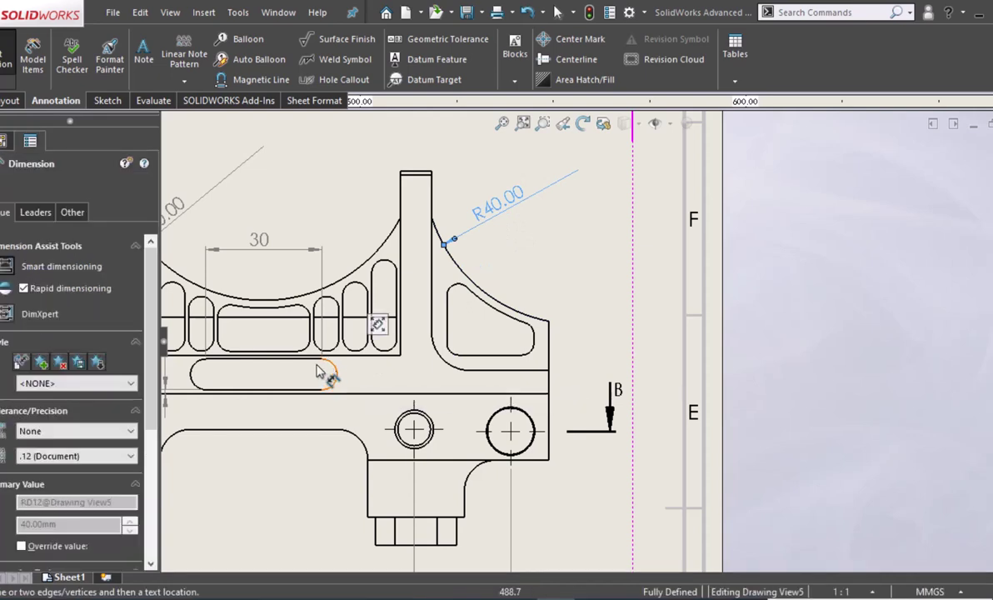
Dimension the lower slot's height as 8.00 between its top and bottom edges.
click(306, 367)
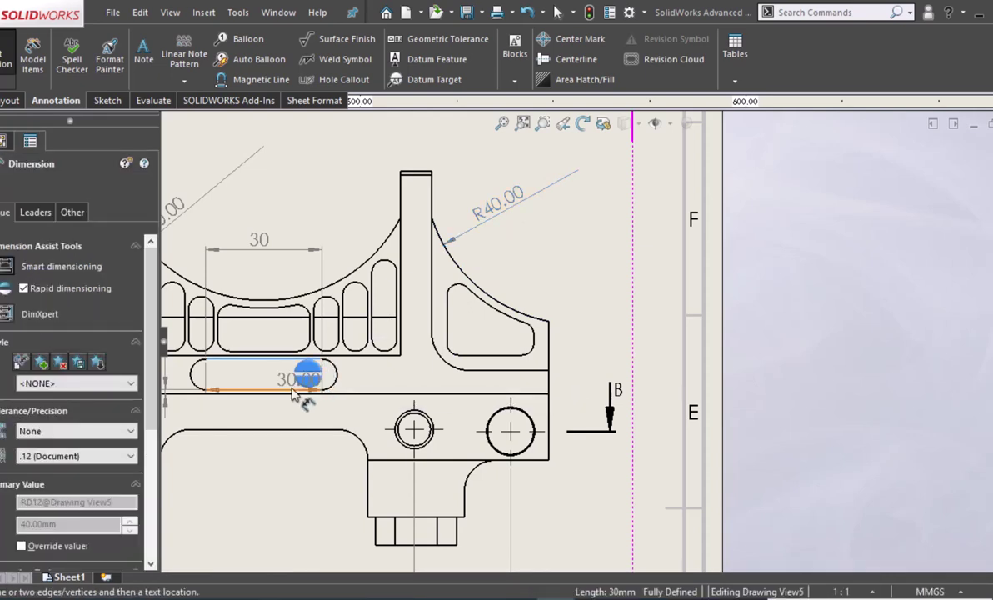
click(293, 389)
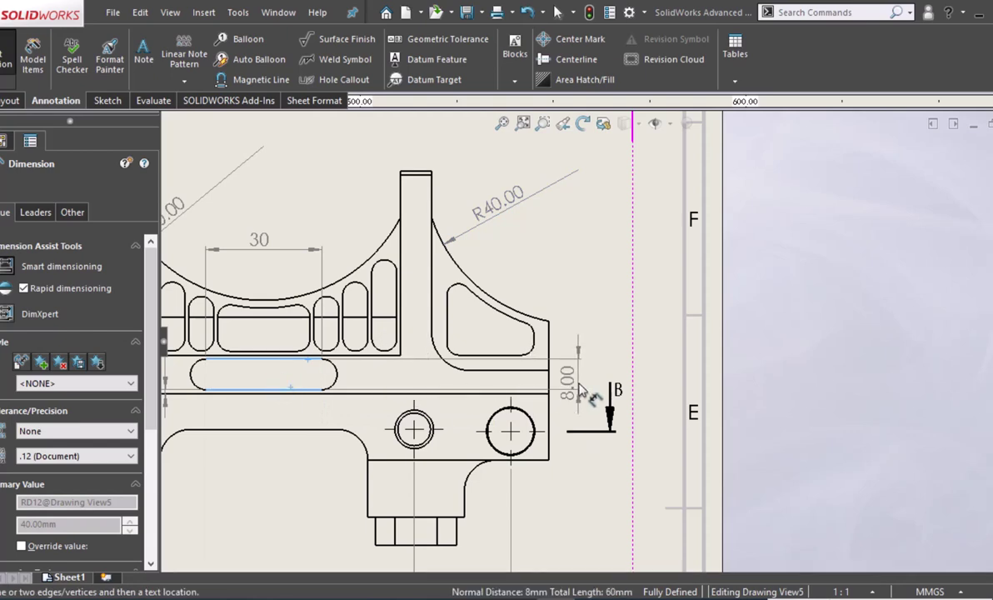
click(587, 371)
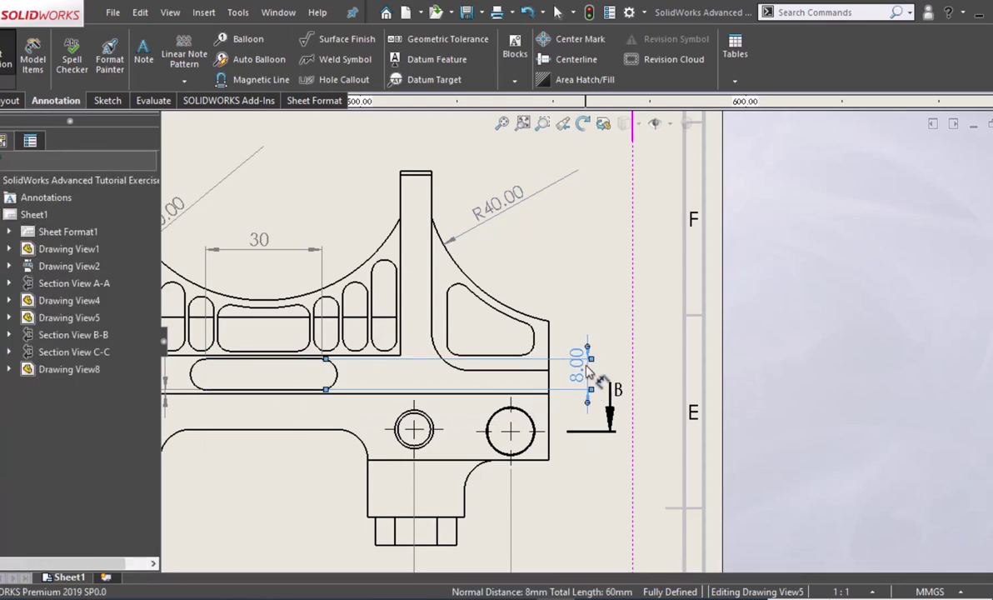
middle_drag(649, 361, 719, 278)
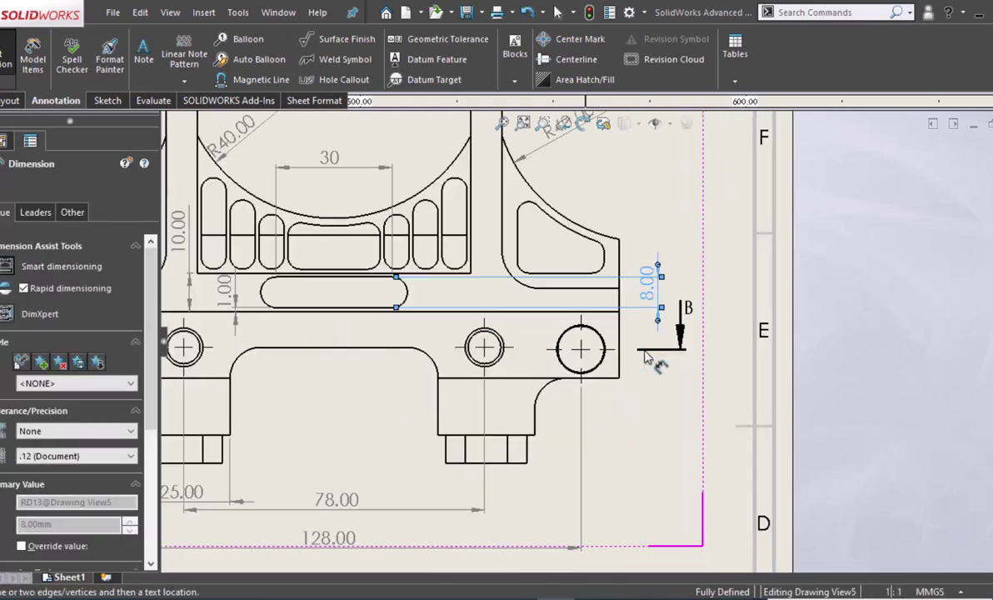
mouse_move(587, 476)
middle_down()
mouse_move(587, 438)
mouse_move(570, 401)
middle_up()
scroll(583, 425, down, 3)
scroll(580, 419, down, 1)
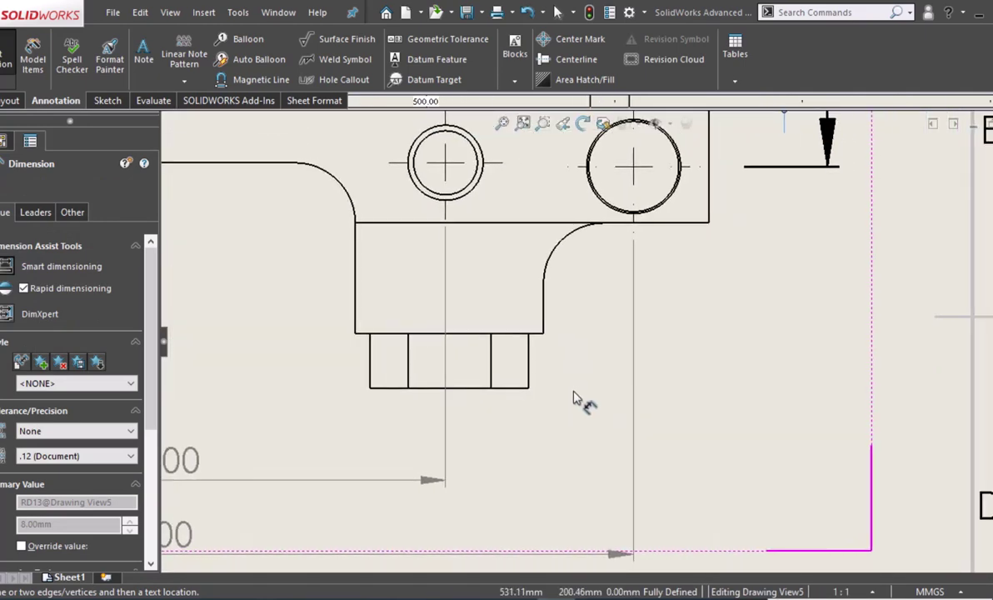
Start a Broken-out Section and draw a closed spline around the lower right boss.
click(122, 100)
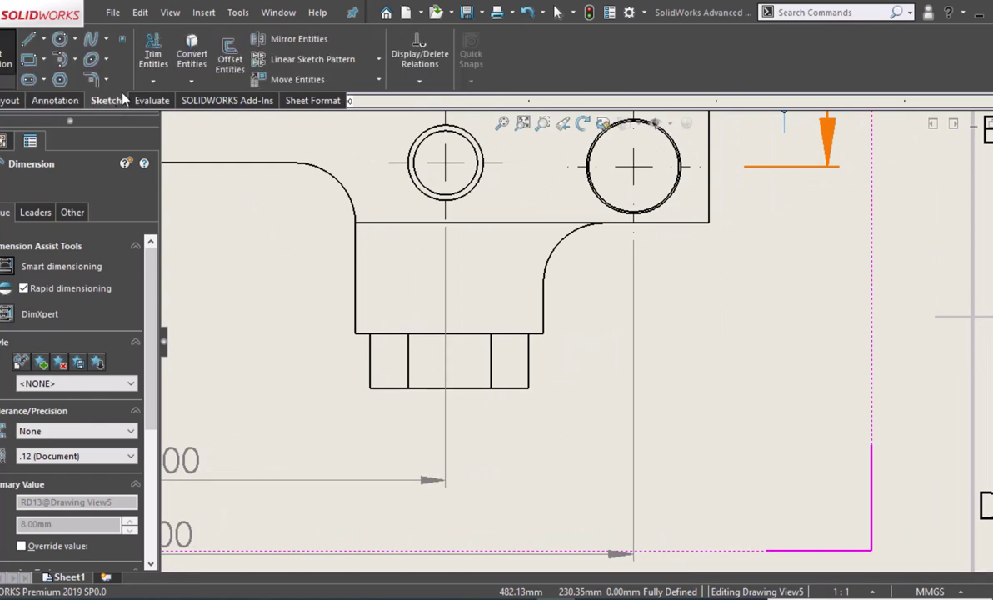
click(3, 100)
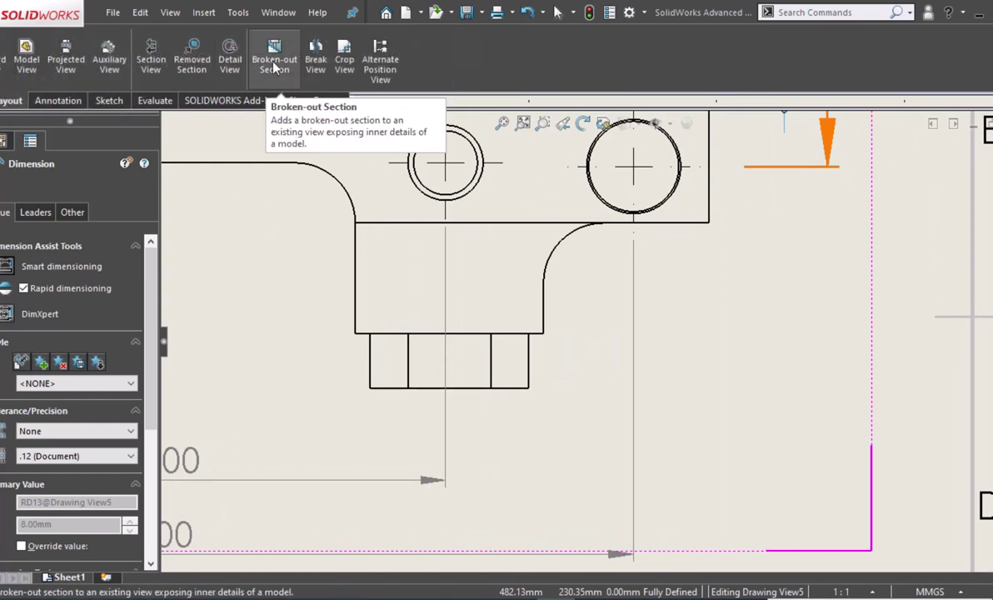
click(275, 67)
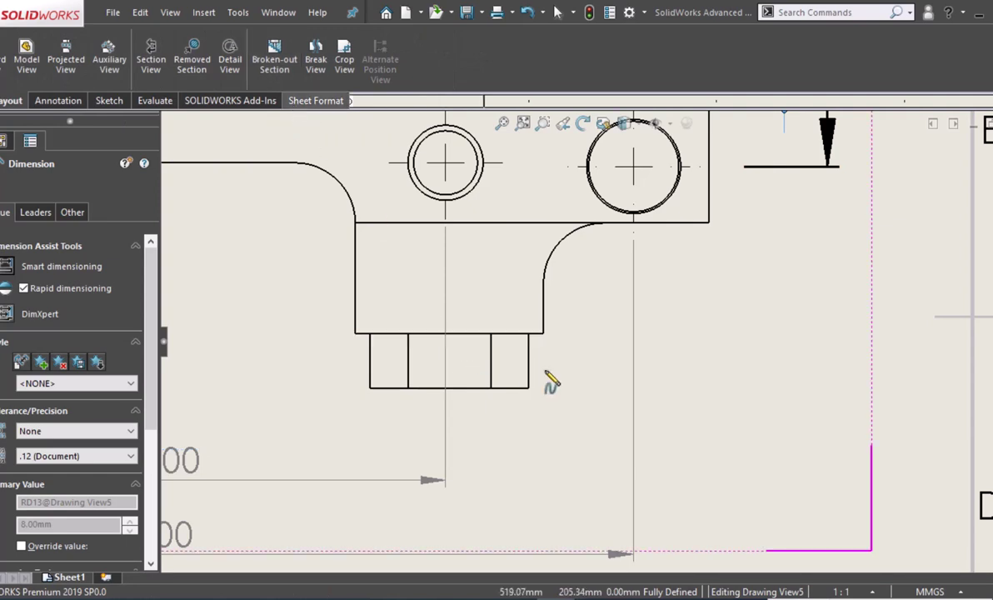
click(274, 66)
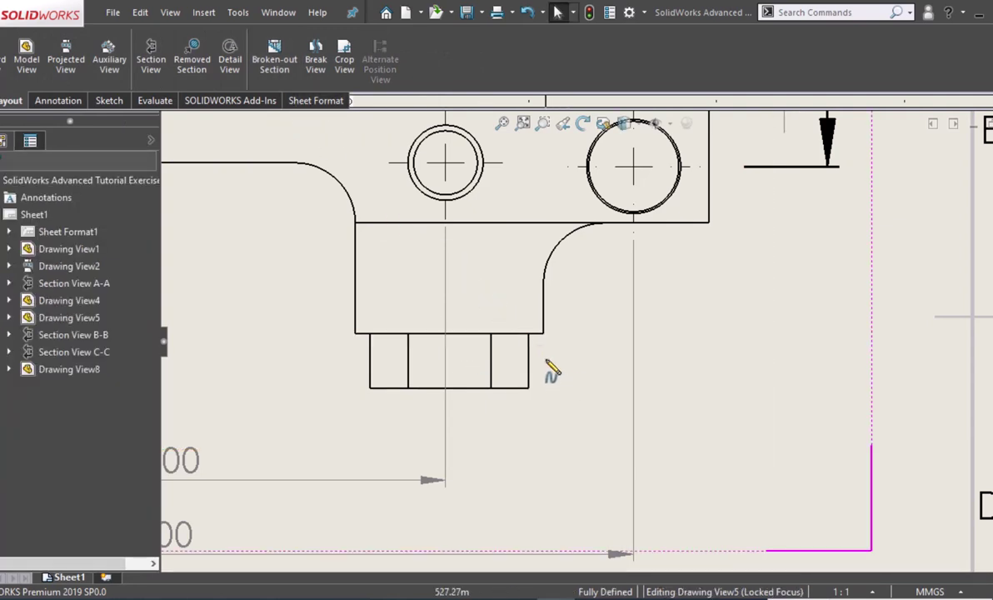
click(475, 367)
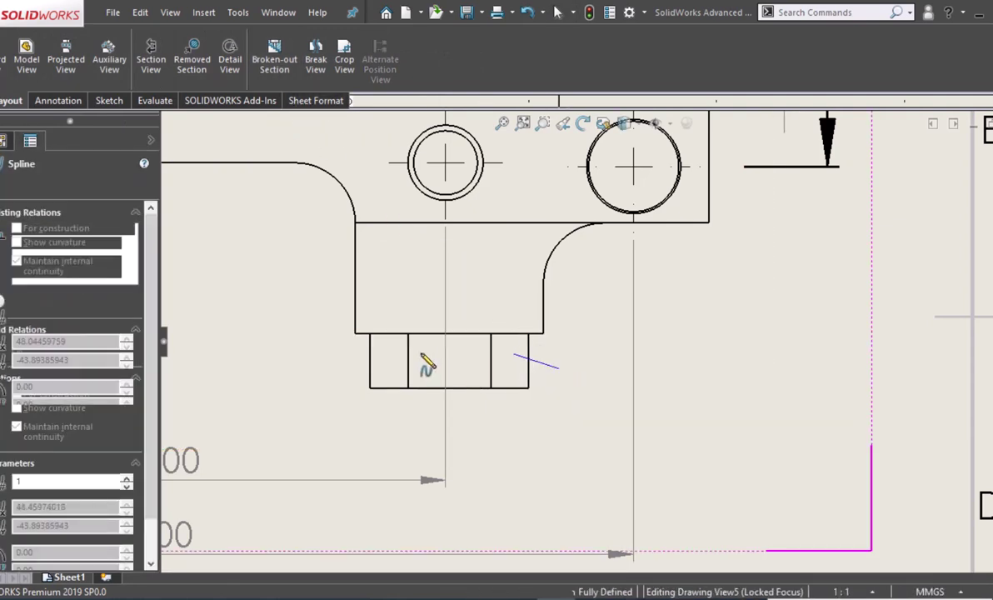
click(558, 366)
click(329, 354)
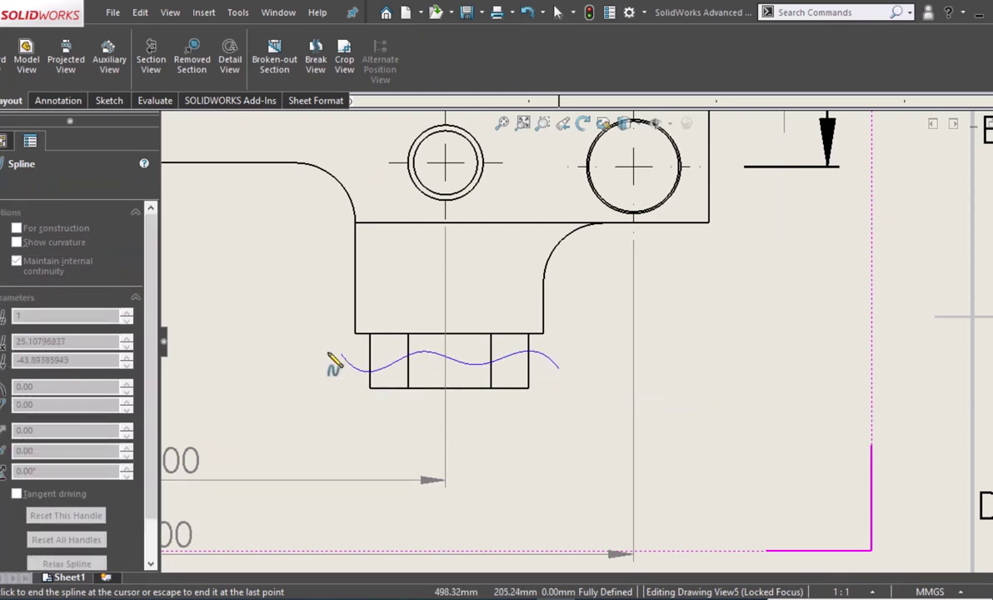
click(300, 401)
click(548, 439)
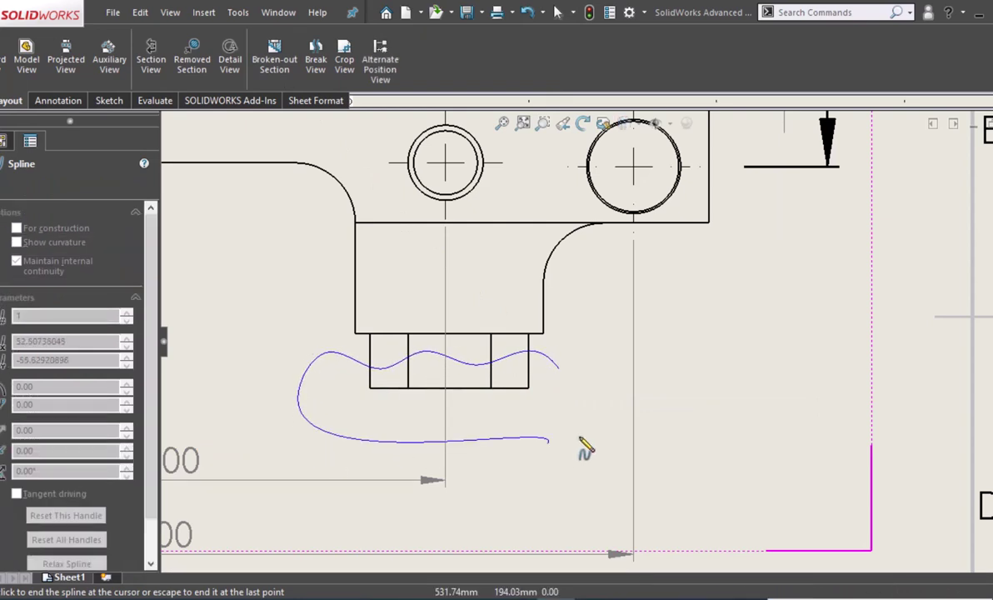
click(579, 390)
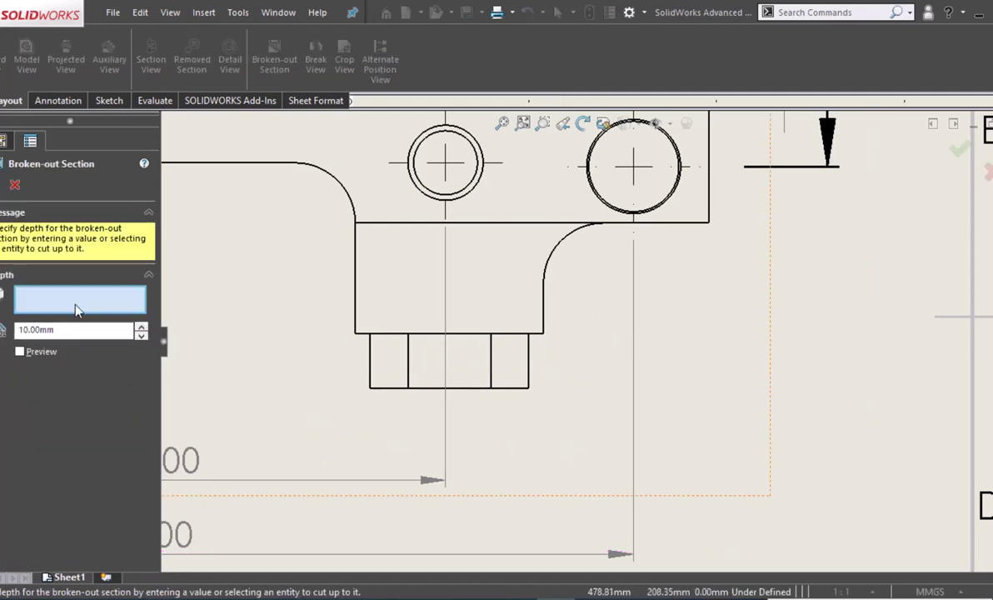
Use a side-view edge as the cut depth and complete the broken-out section.
scroll(454, 454, up, 2)
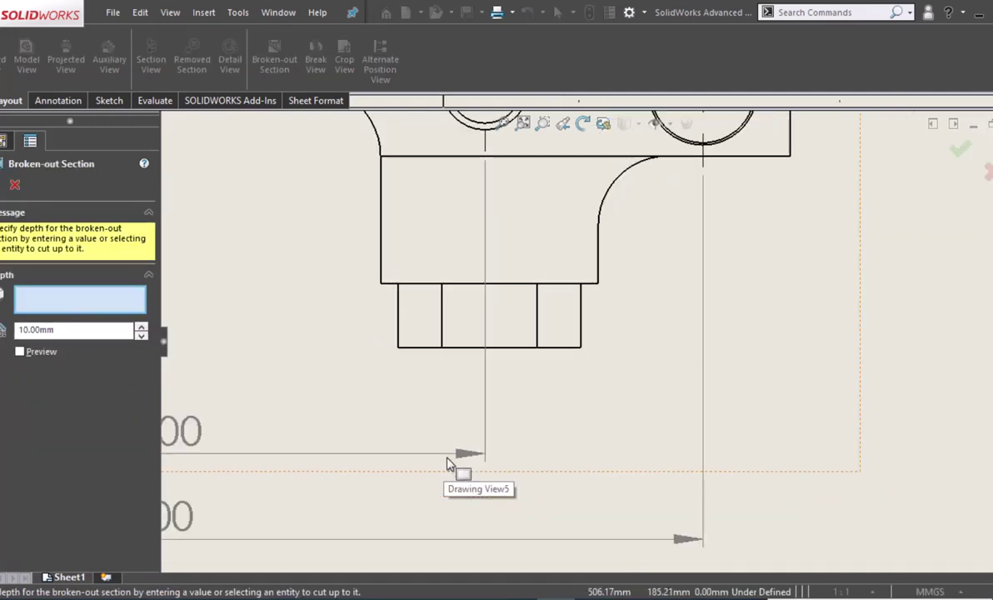
scroll(447, 463, up, 2)
scroll(447, 463, up, 2)
scroll(447, 462, up, 1)
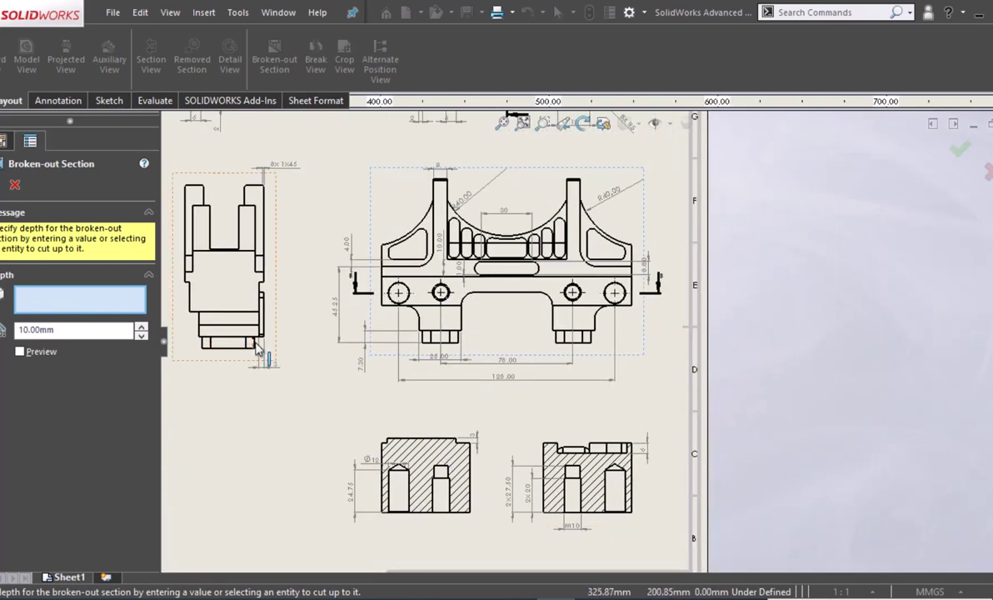
click(201, 340)
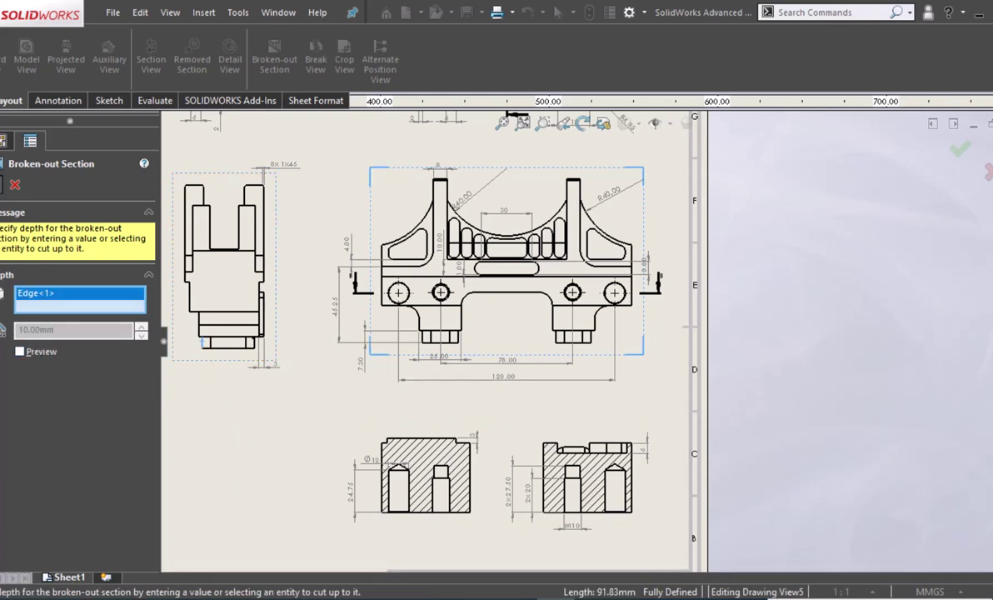
key(Return)
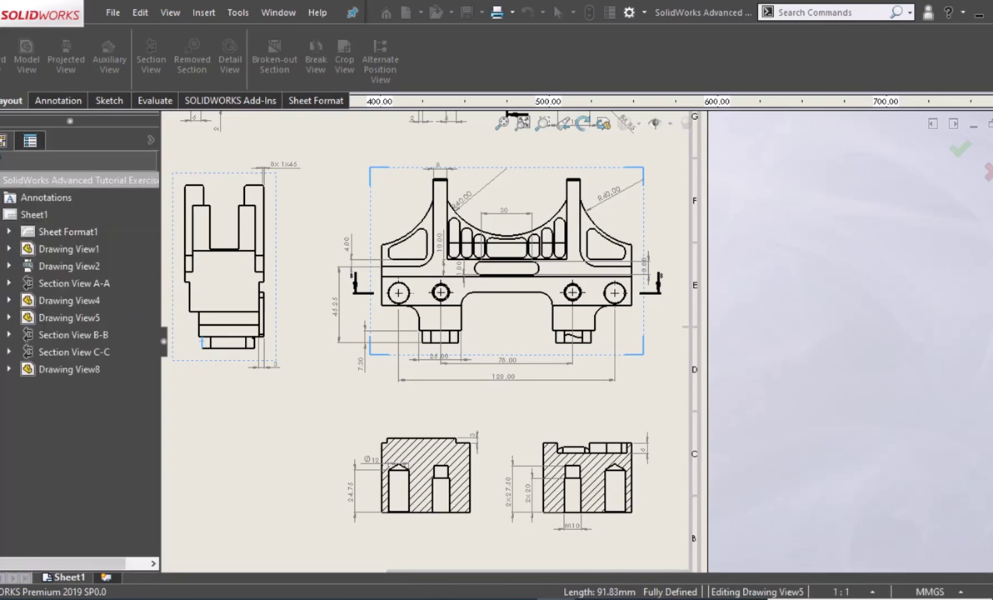
scroll(577, 350, down, 2)
scroll(575, 336, down, 3)
scroll(576, 335, down, 2)
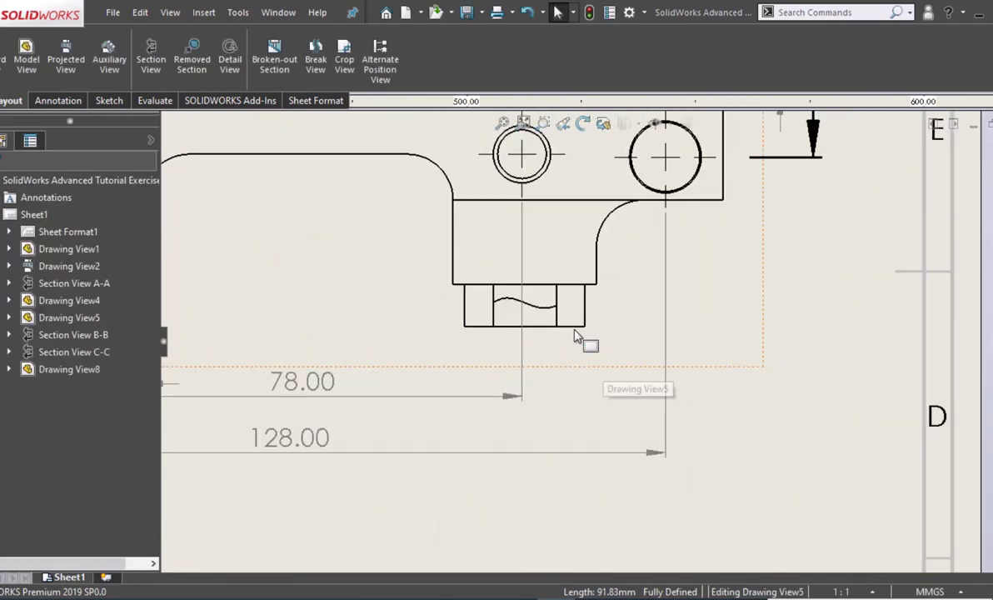
scroll(583, 334, down, 1)
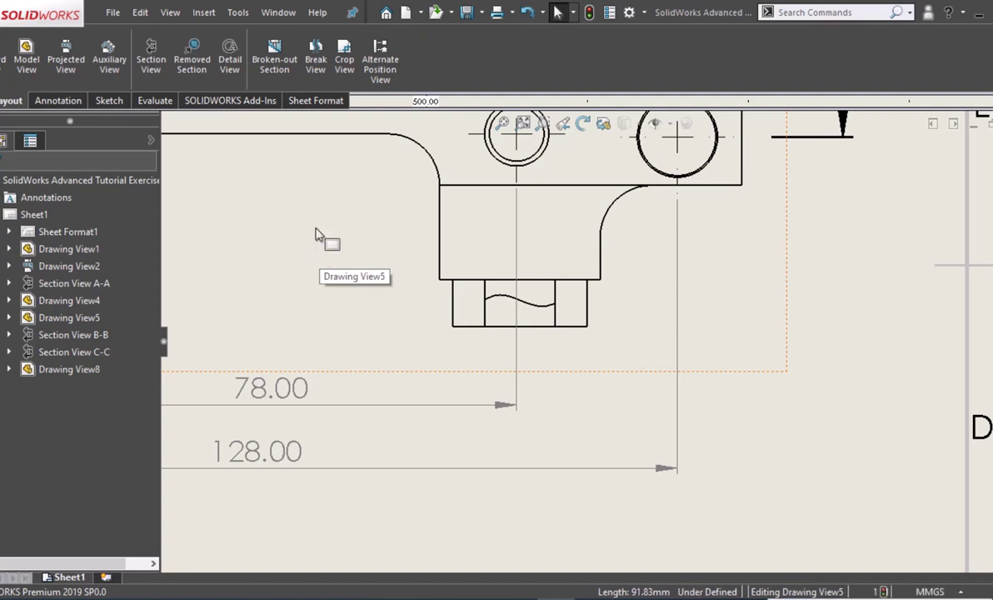
Select the closed break spline and leave its layer set to None.
click(402, 307)
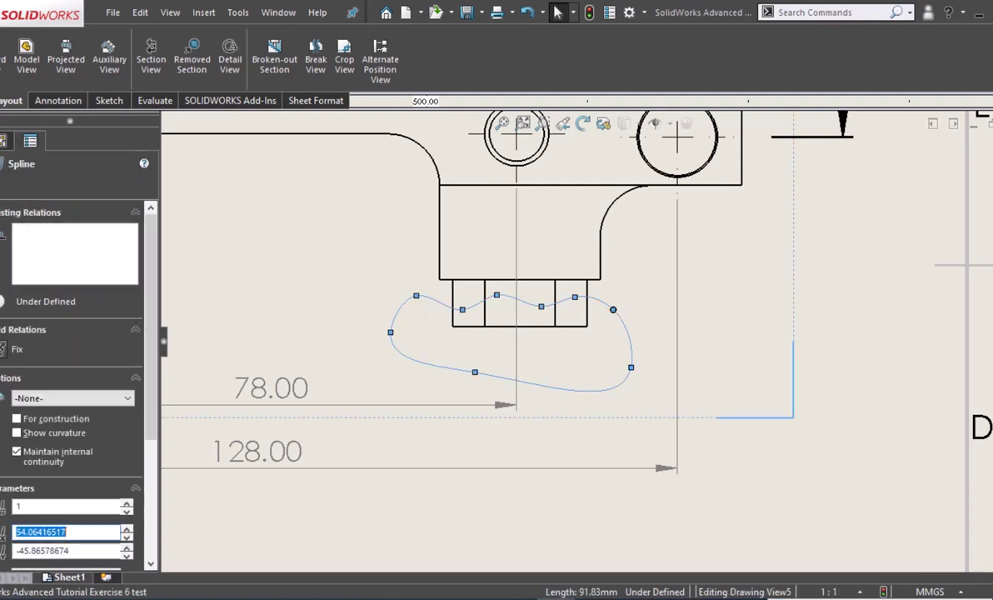
click(73, 401)
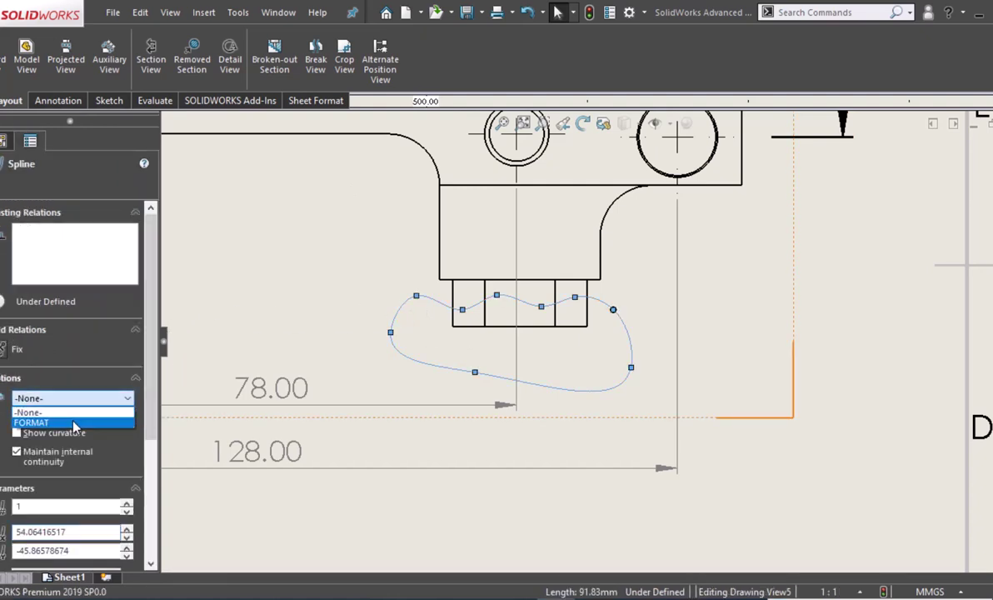
click(111, 359)
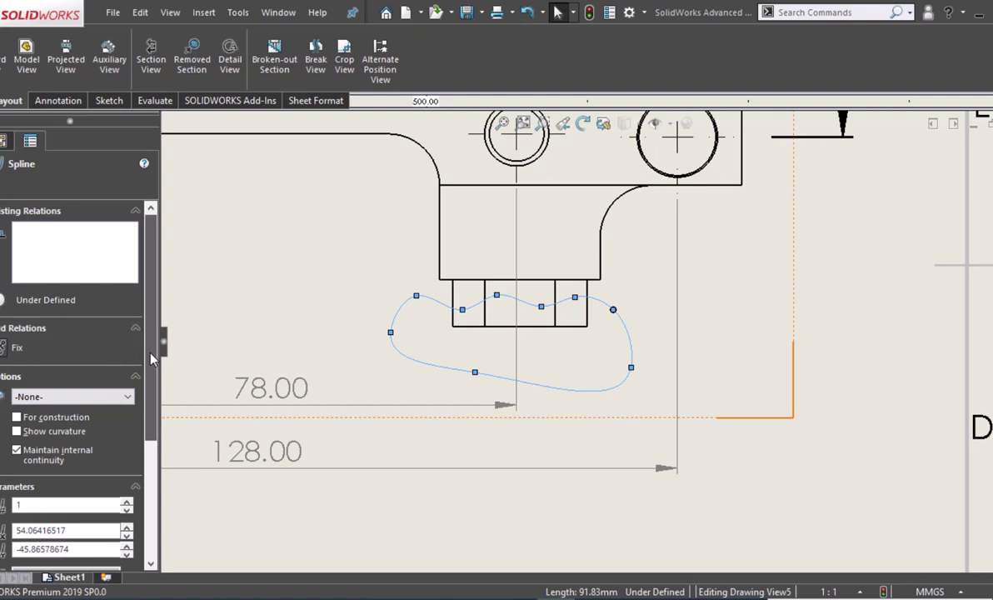
scroll(150, 357, down, 5)
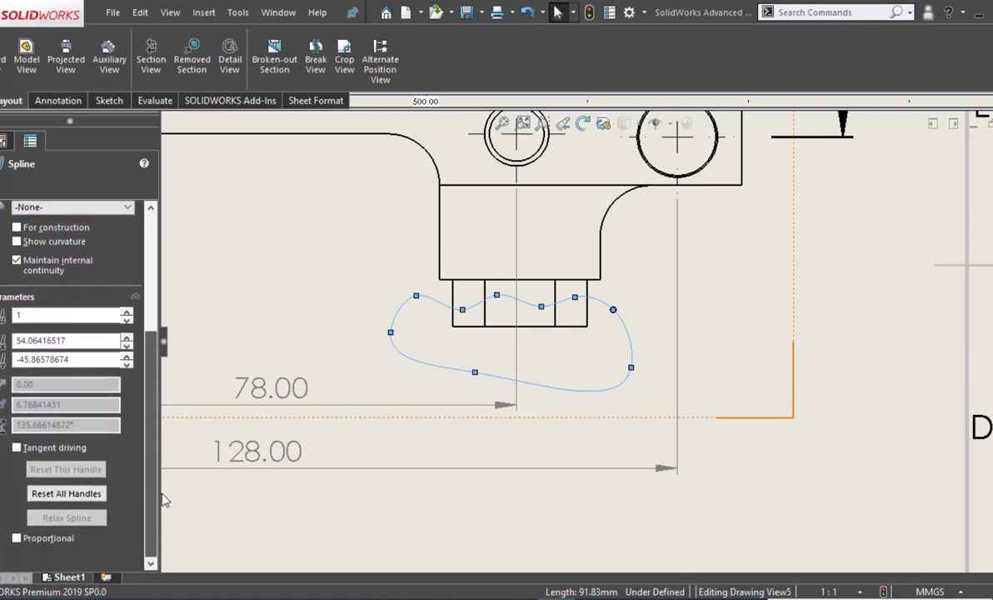
scroll(150, 358, up, 5)
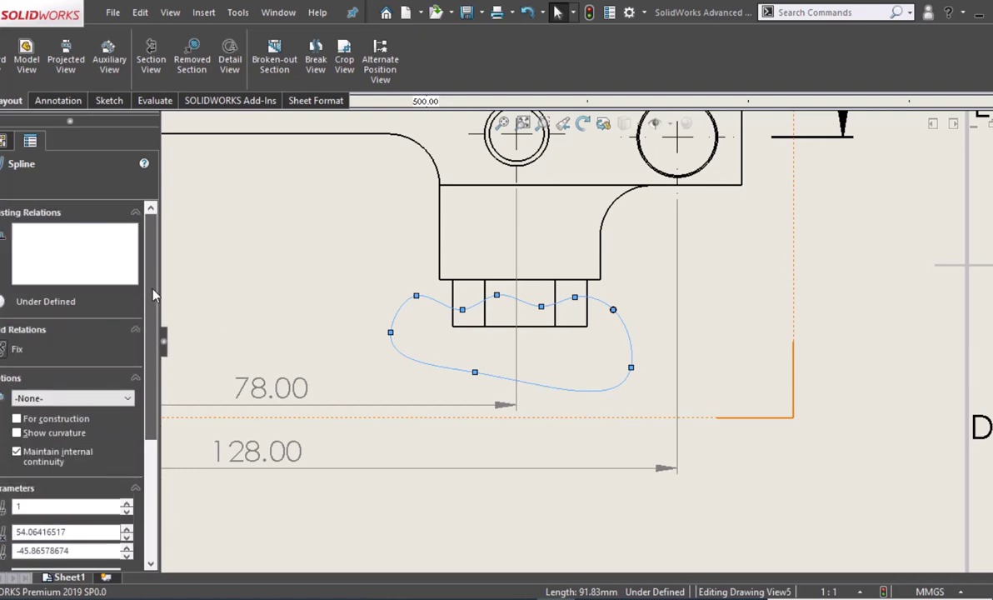
Start a broken-out section from the spline and delete the Edge<1> depth reference.
click(277, 75)
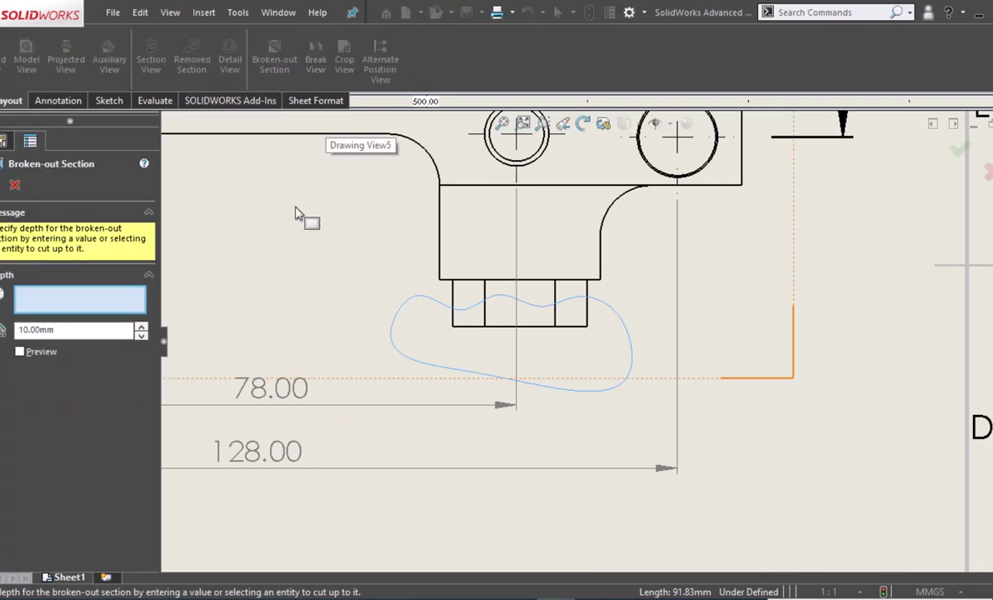
scroll(321, 246, up, 1)
scroll(337, 266, up, 2)
scroll(375, 283, up, 2)
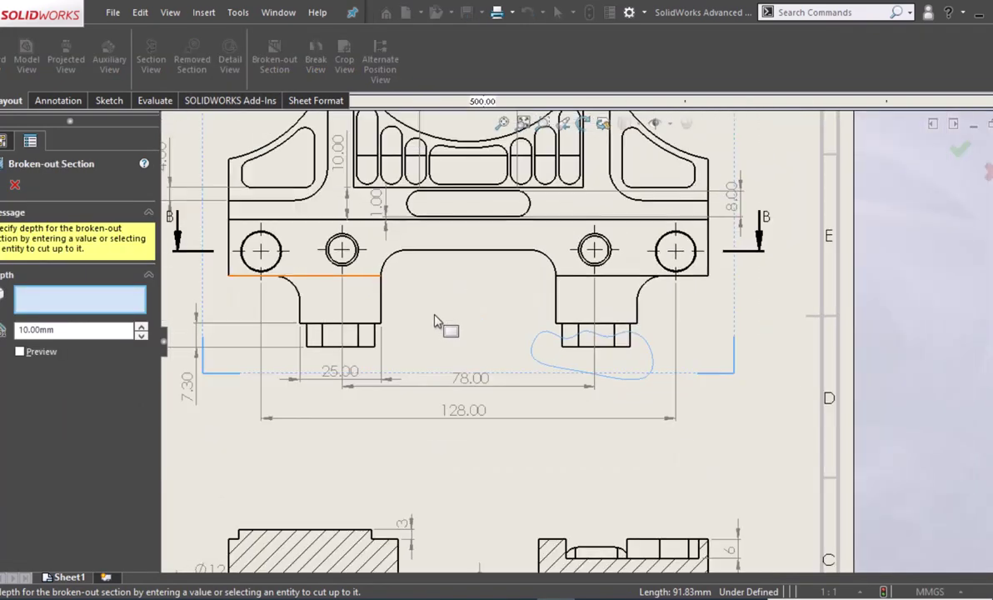
scroll(442, 308, up, 2)
scroll(480, 326, up, 1)
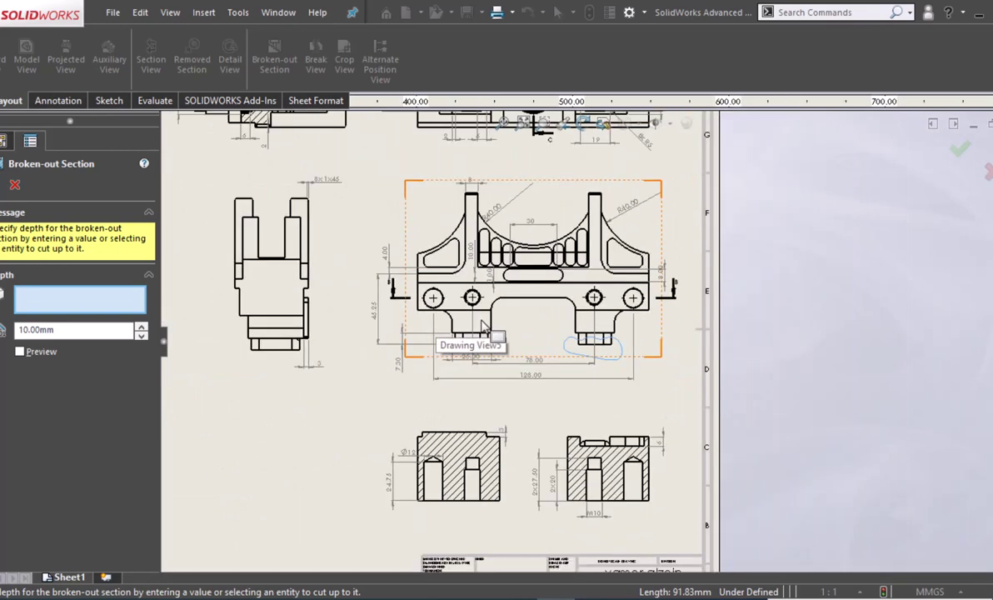
click(270, 350)
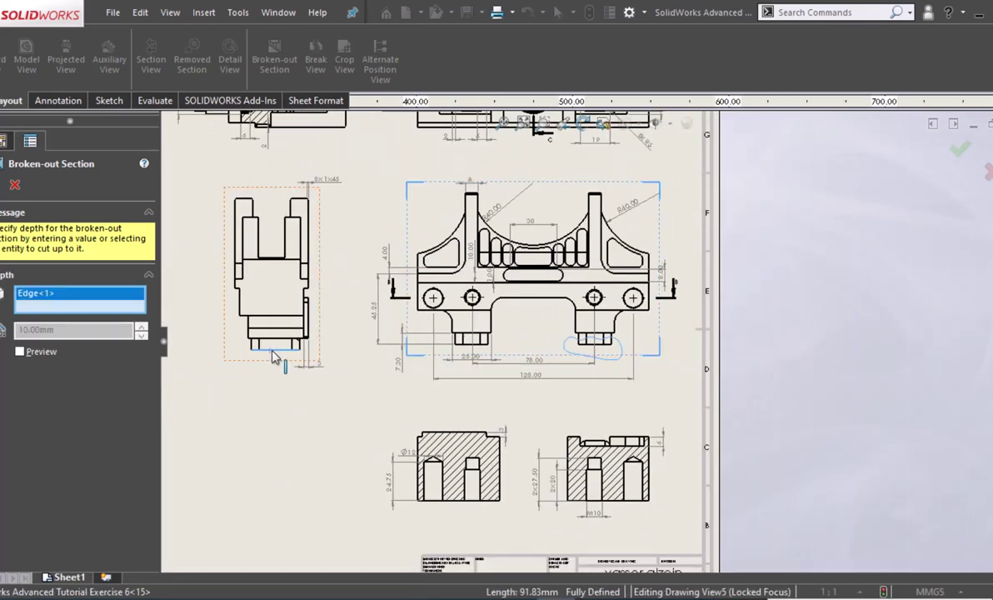
right_click(58, 297)
click(80, 323)
text(15)
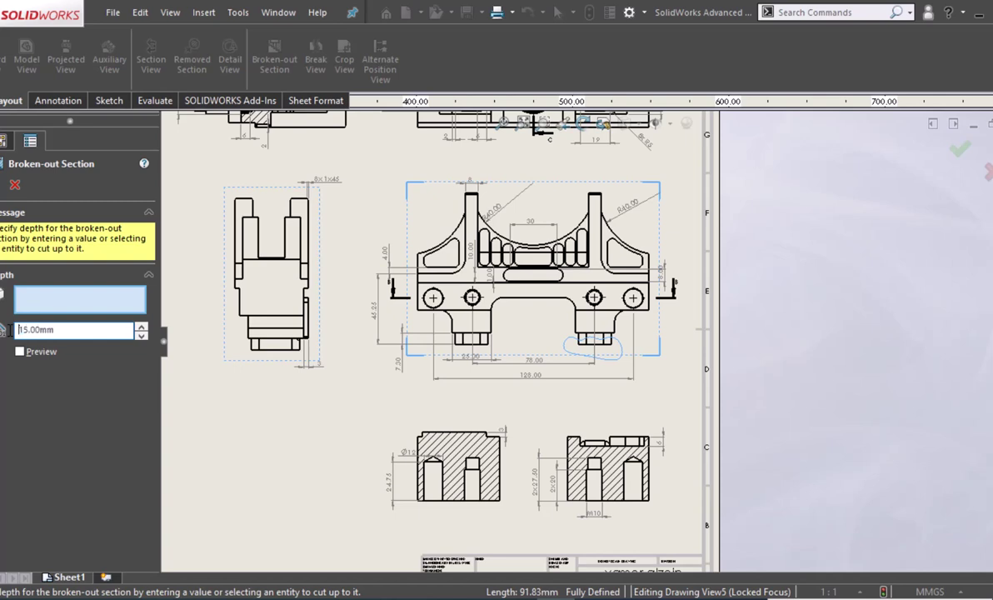
Preview the 15 mm-deep cut and accept the broken-out section.
click(21, 351)
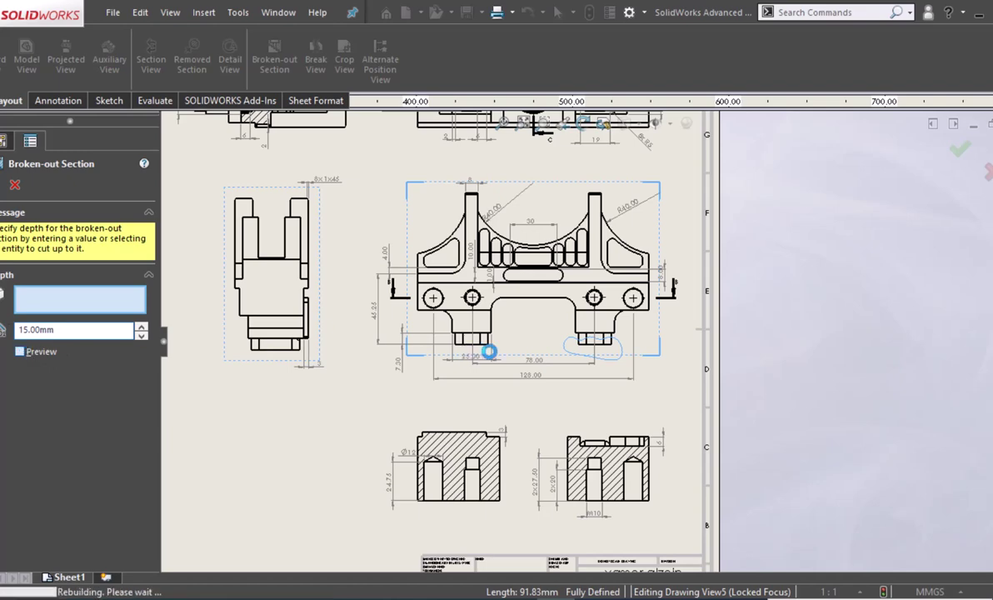
scroll(608, 353, up, 3)
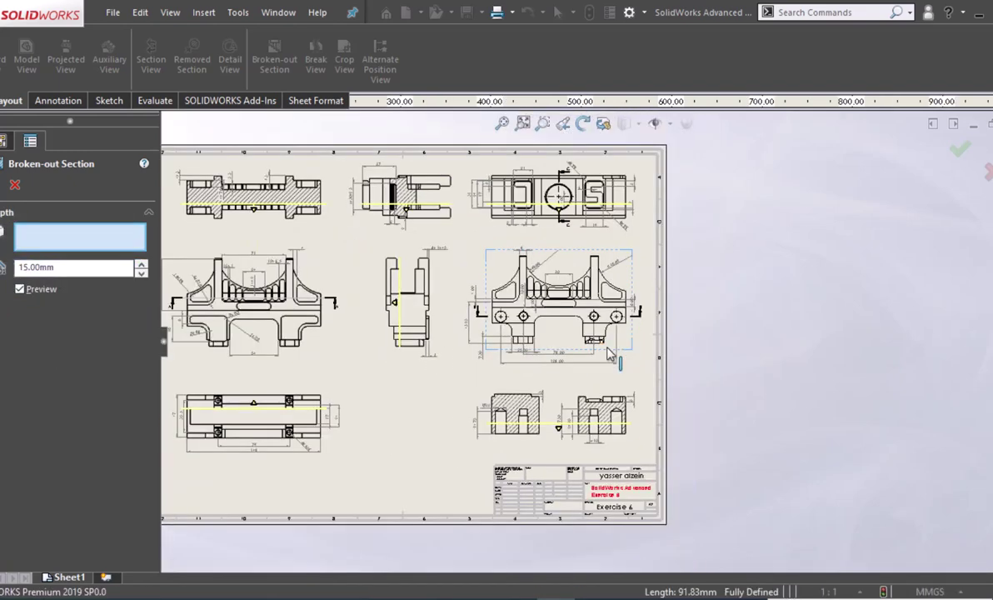
scroll(607, 348, down, 3)
scroll(595, 341, down, 2)
scroll(590, 350, down, 2)
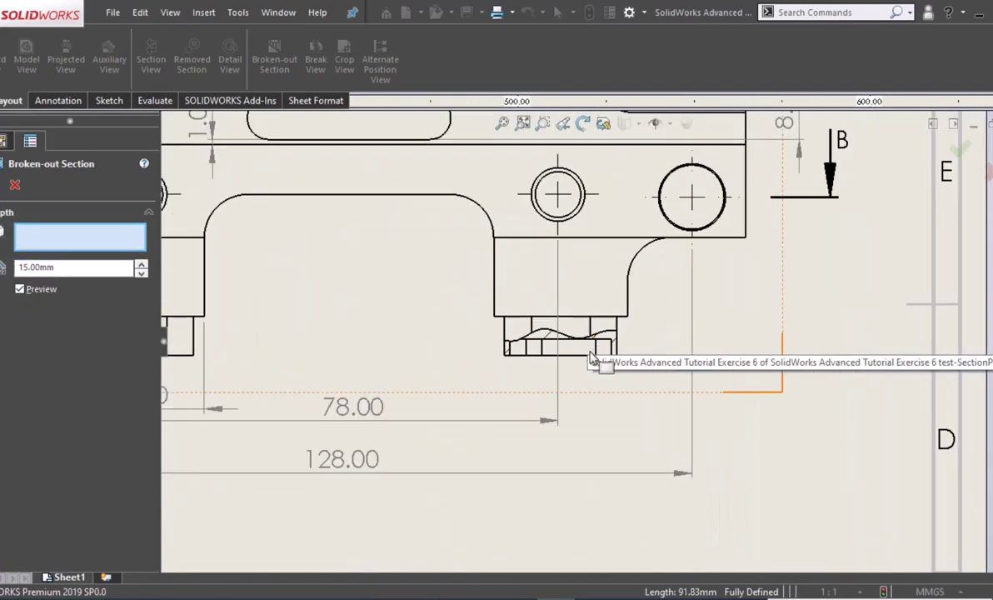
scroll(591, 370, down, 1)
scroll(587, 372, down, 1)
scroll(533, 349, down, 1)
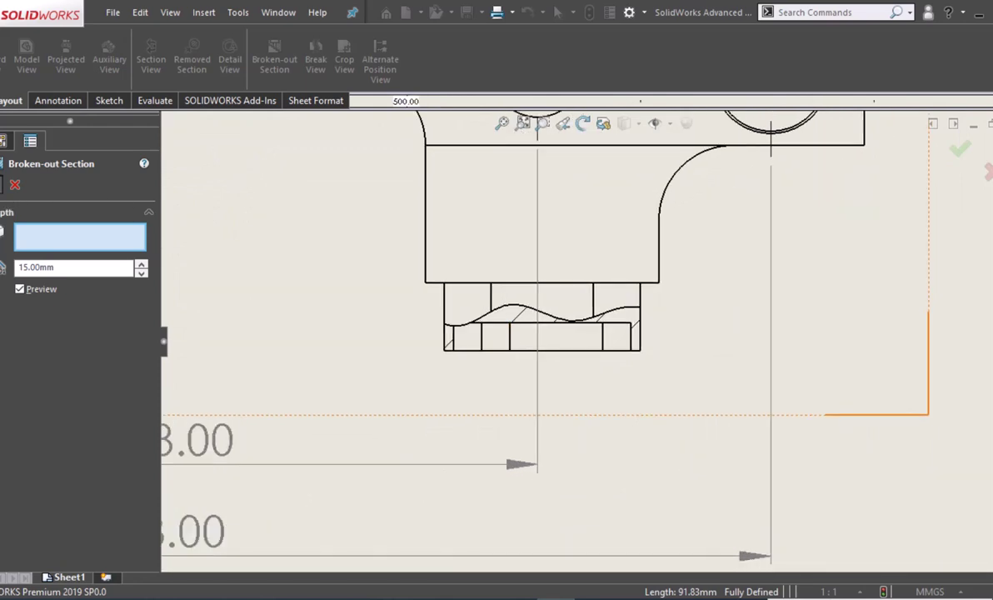
key(Return)
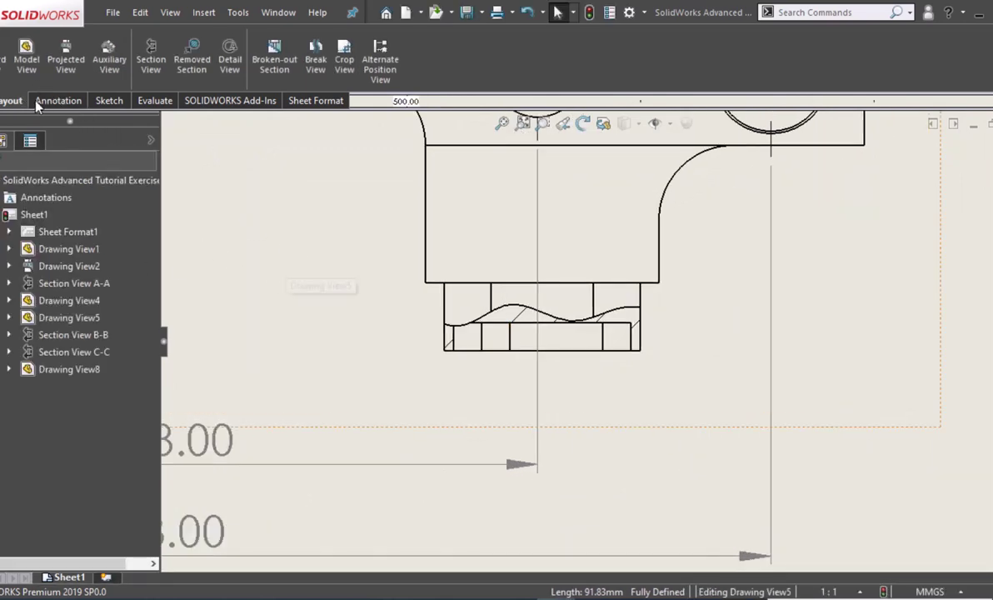
Dimension the 3 mm wall of the cut right boss, shown without decimals.
click(55, 100)
key(d)
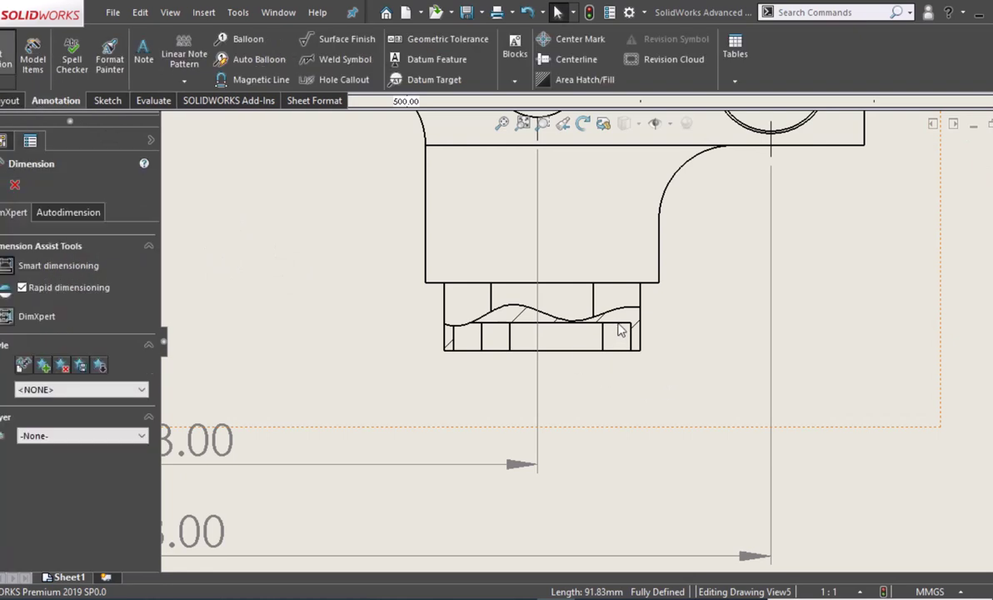
click(625, 326)
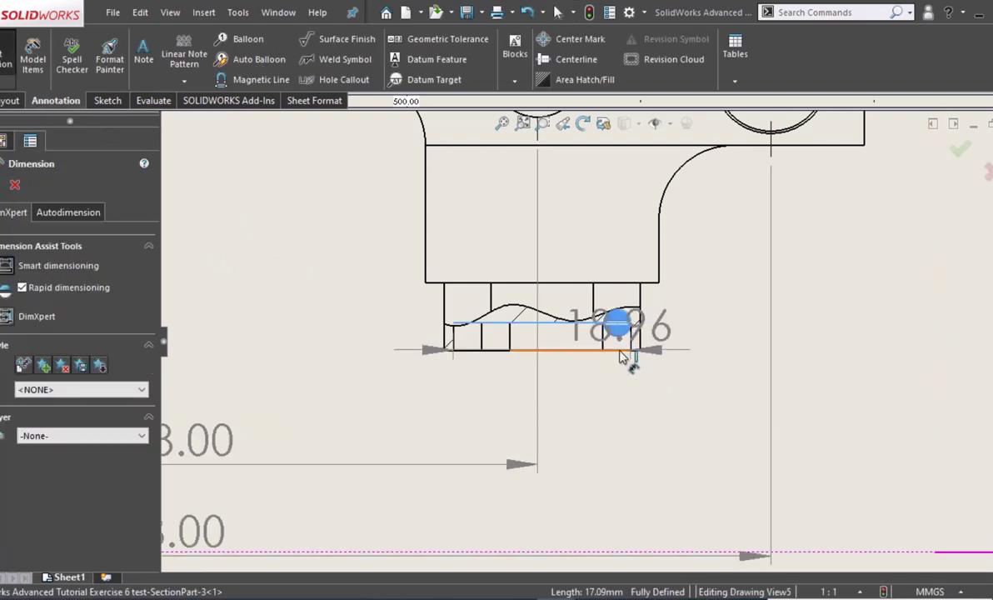
click(626, 350)
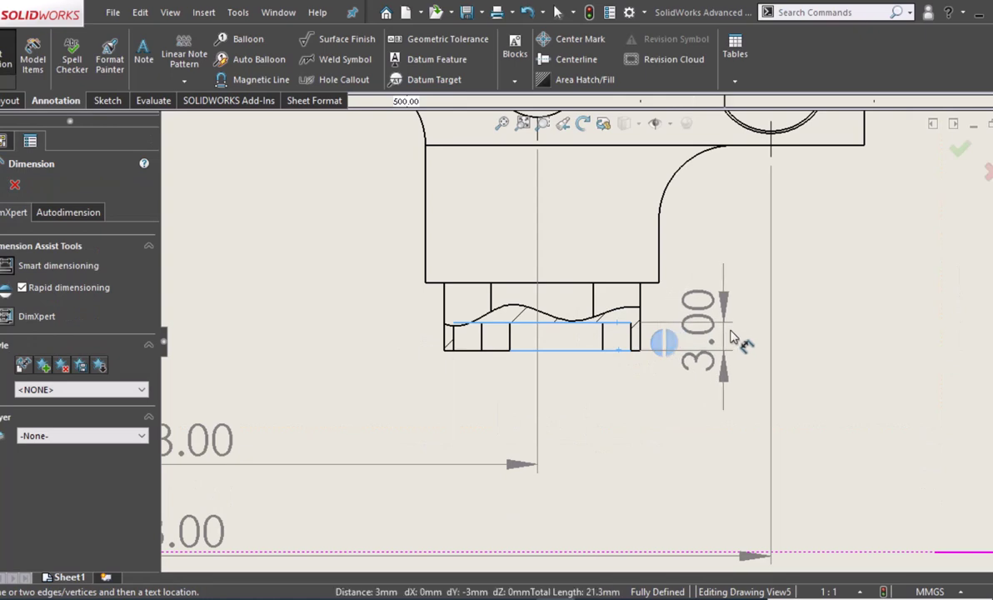
click(812, 419)
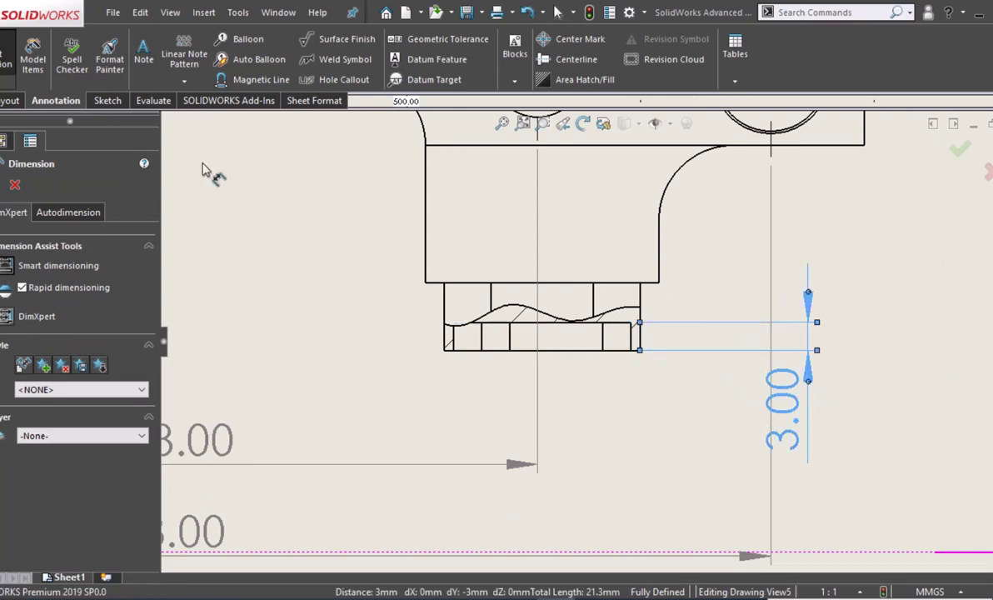
click(98, 456)
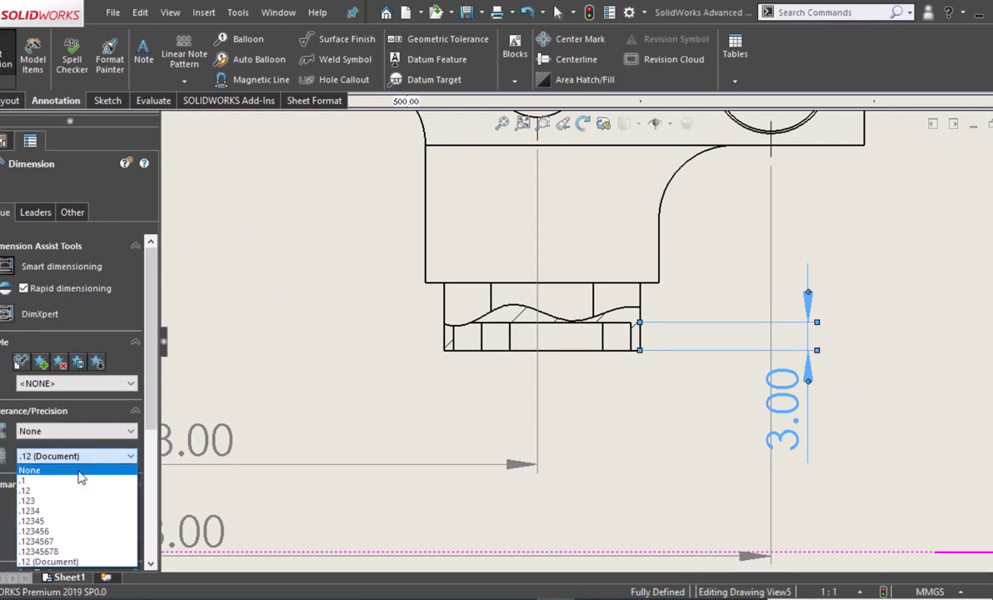
click(33, 468)
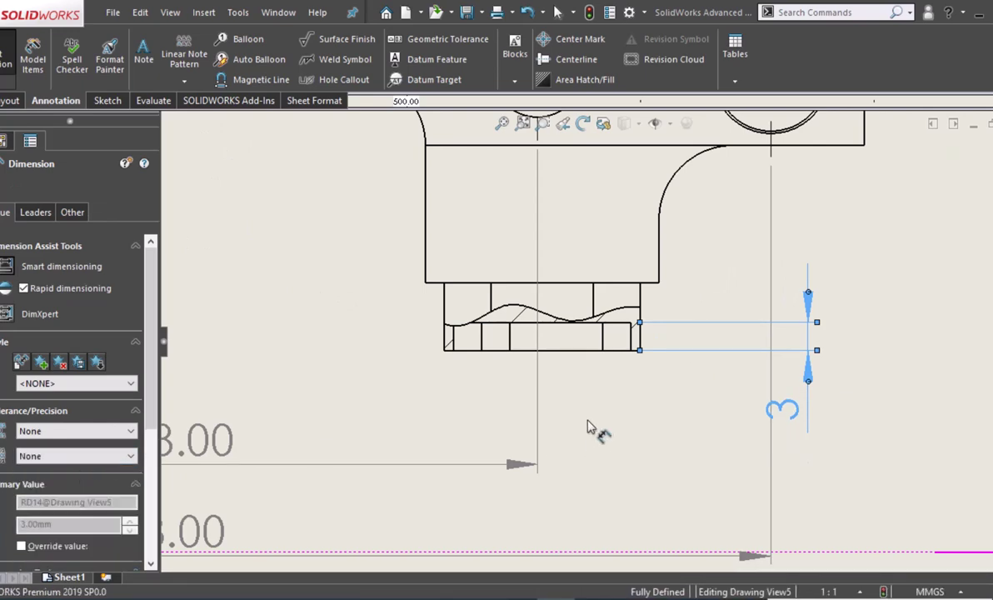
Add the 22 boss height dimension left of the boss, also without decimals.
ctrl+middle_drag(597, 416, 640, 477)
ctrl+middle_drag(625, 356, 643, 382)
scroll(642, 383, down, 1)
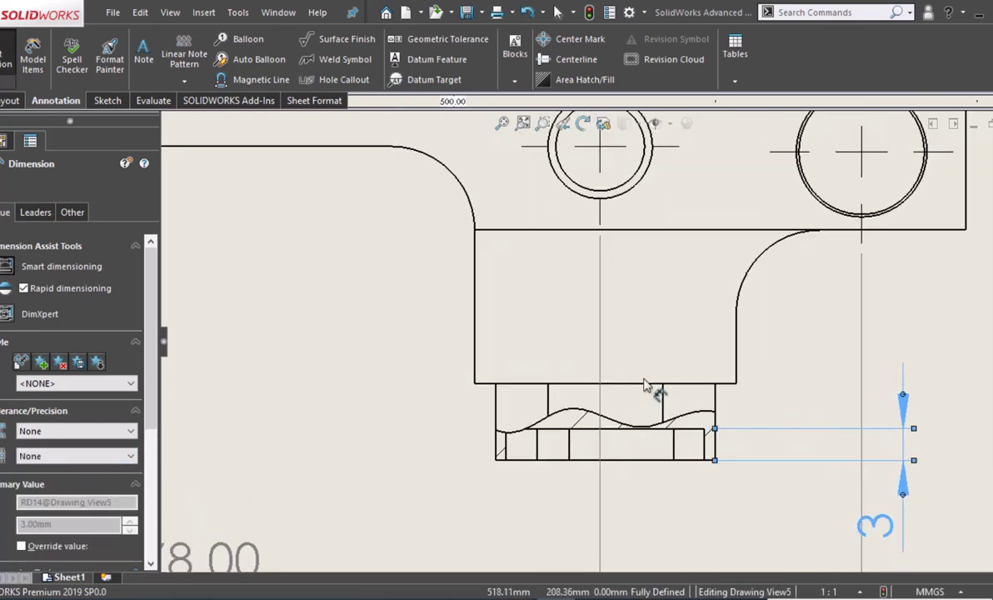
click(843, 232)
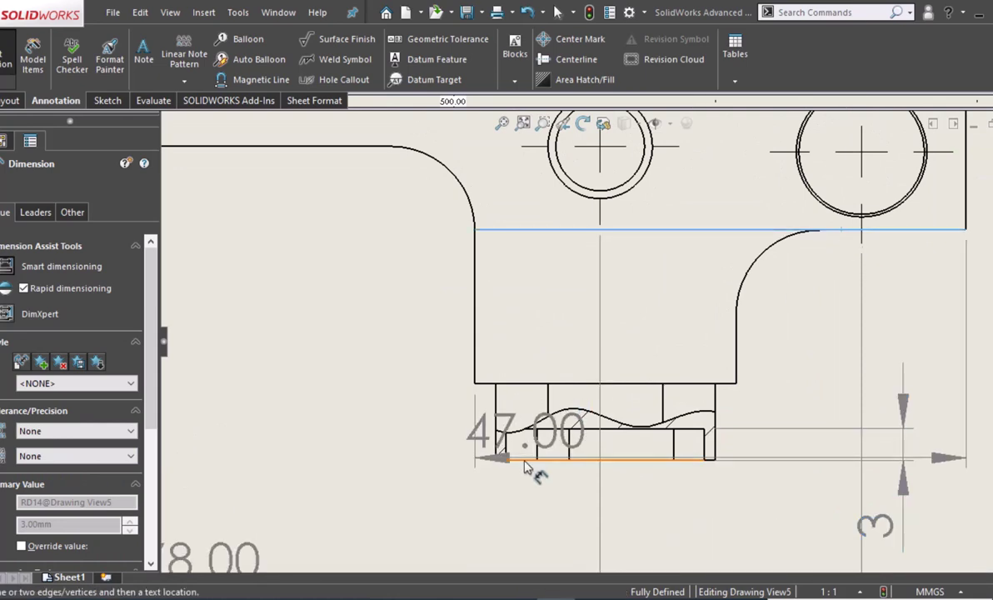
click(526, 459)
click(368, 340)
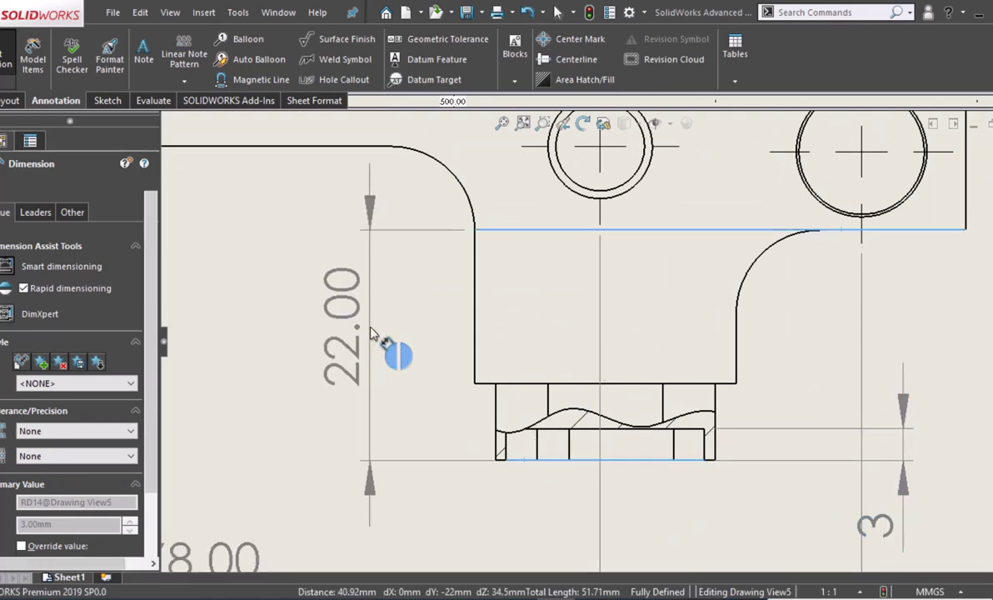
click(95, 455)
click(94, 469)
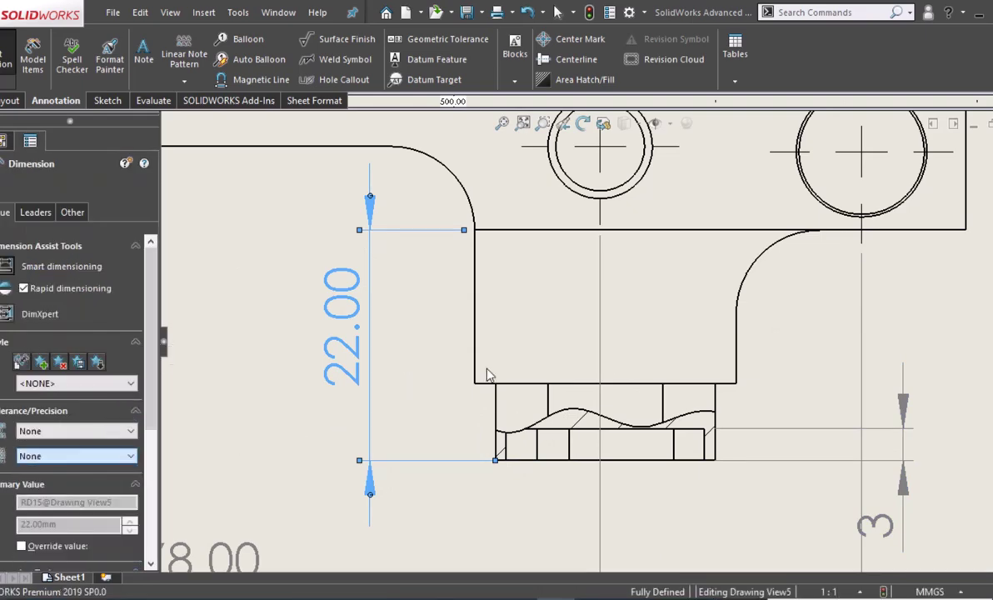
scroll(495, 377, up, 2)
scroll(504, 378, up, 4)
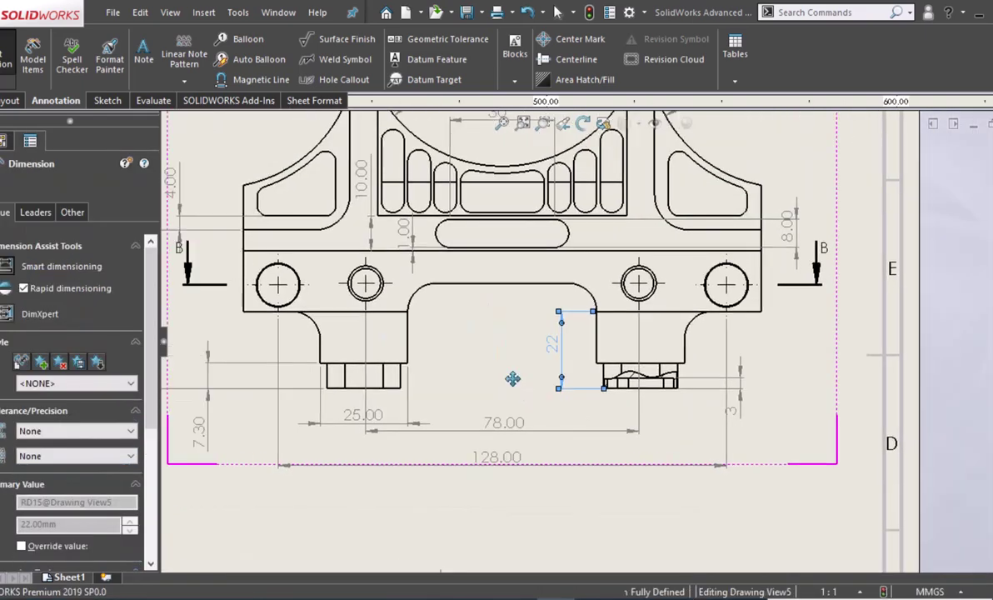
Dimension 30 from the recess arc end to the left boss corner, no decimals, then select 128.00.
click(443, 287)
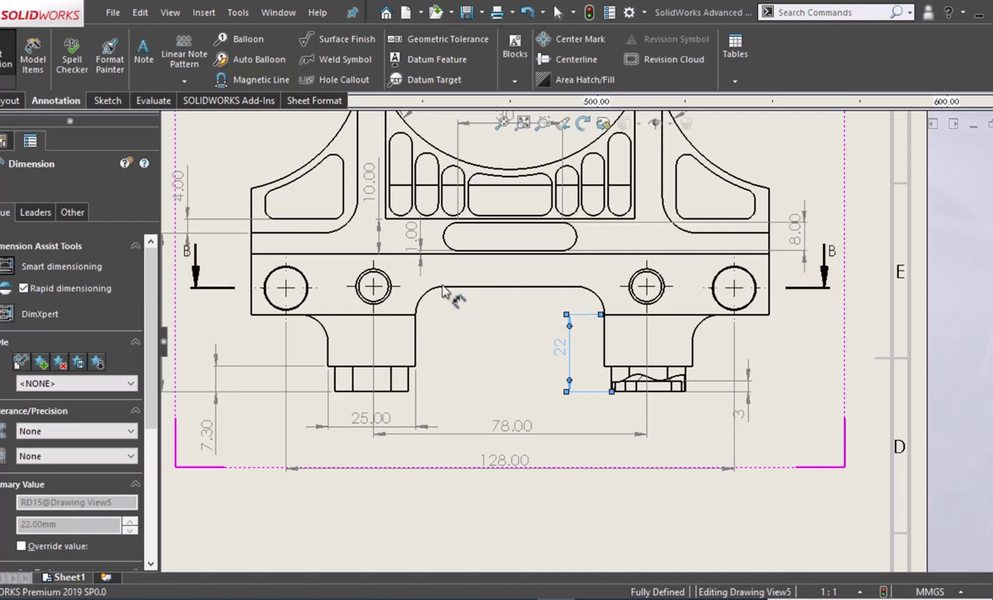
click(412, 388)
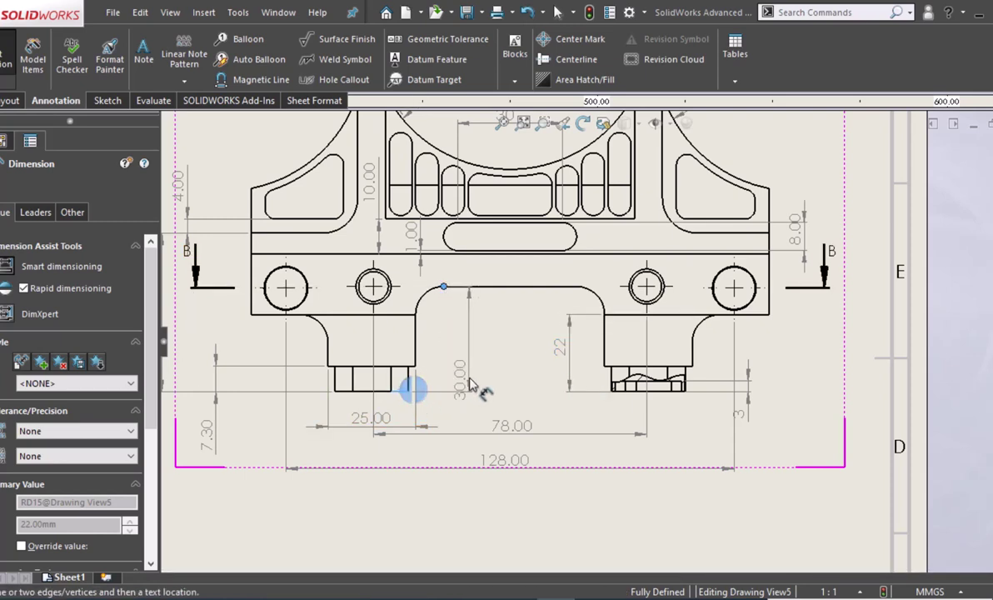
click(473, 348)
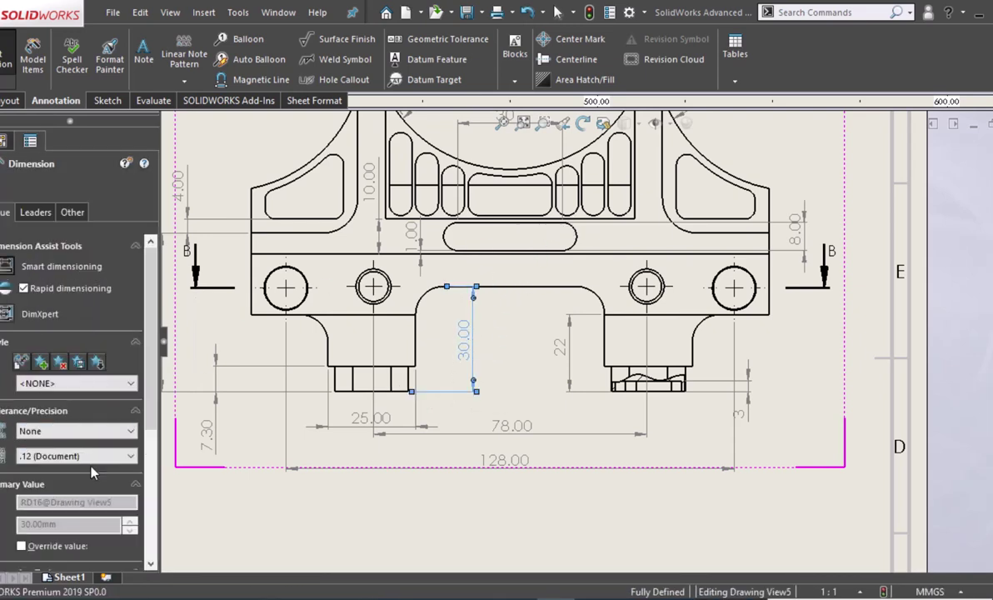
click(83, 456)
click(50, 472)
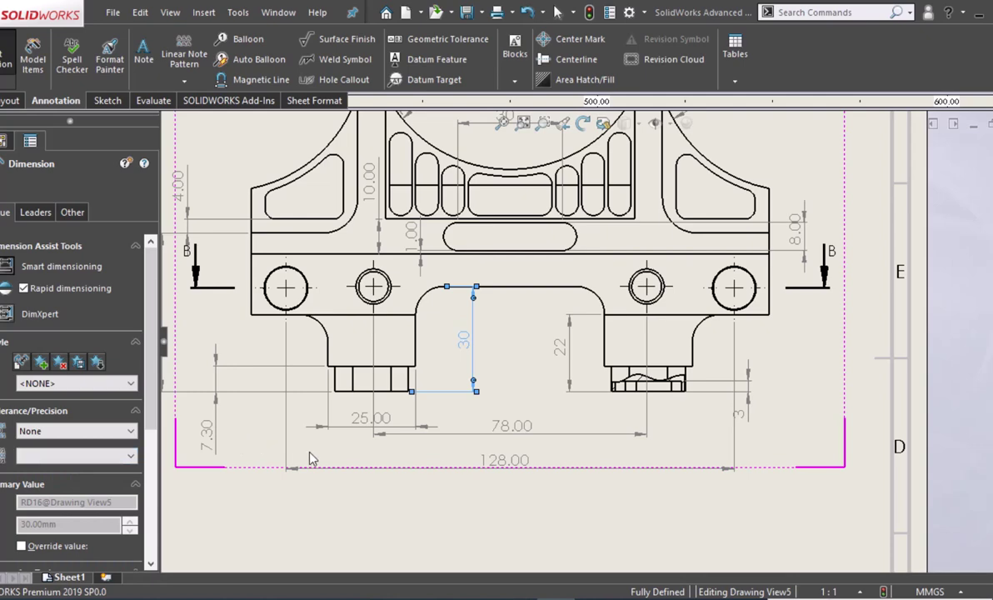
scroll(287, 421, down, 2)
middle_drag(316, 425, 447, 437)
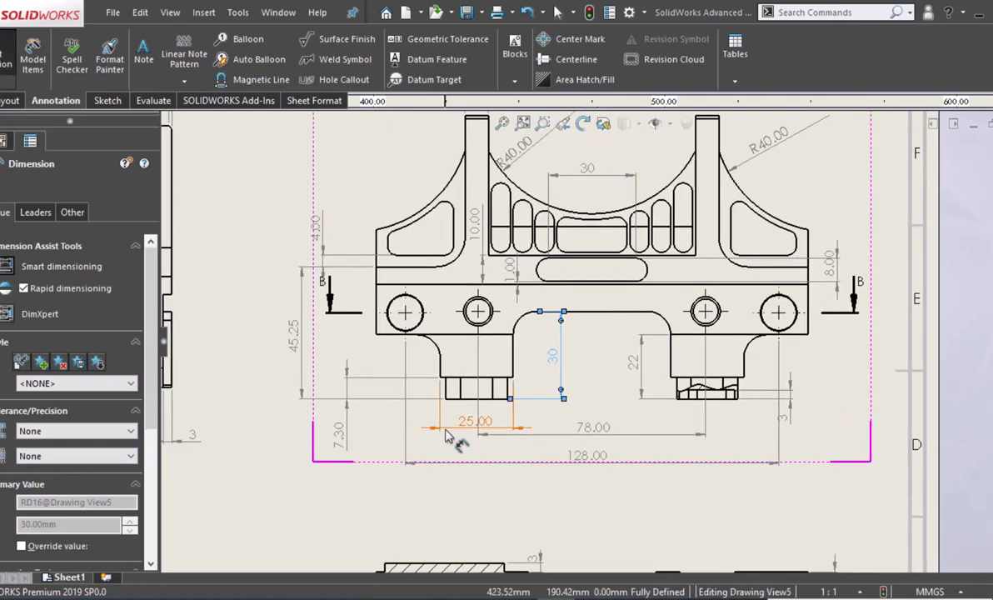
click(587, 462)
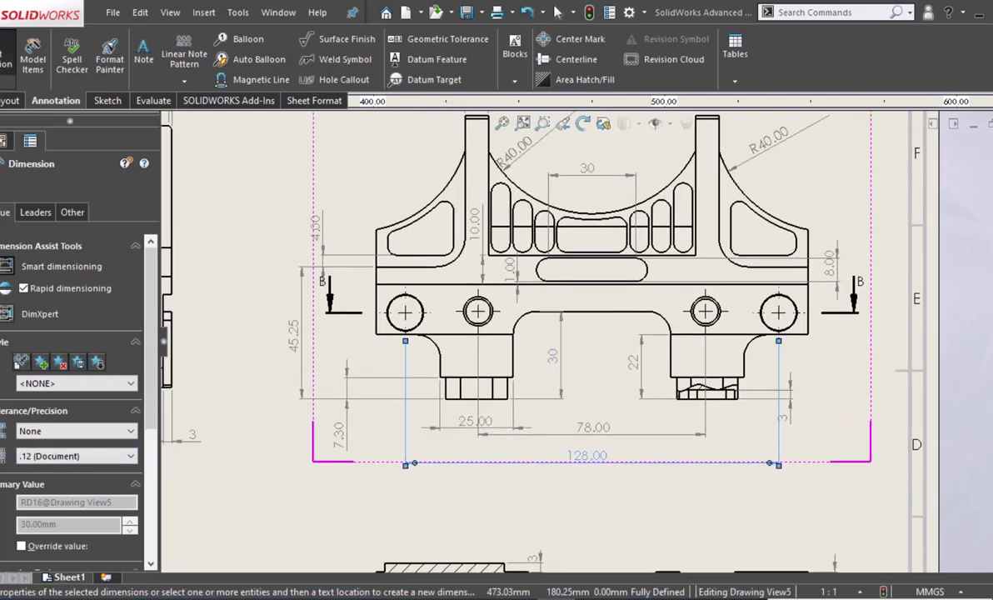
click(653, 500)
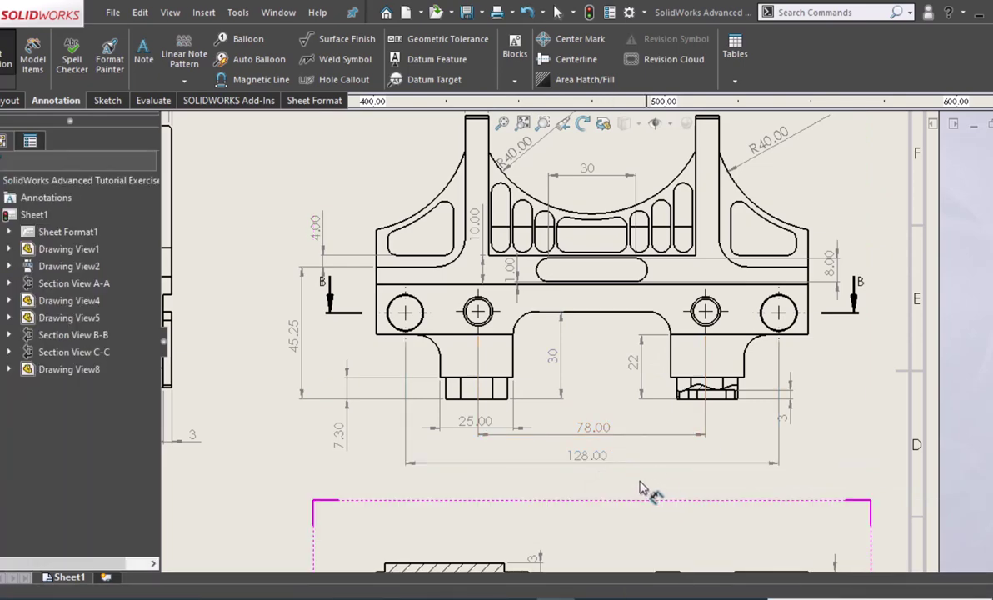
mouse_move(648, 467)
middle_down()
mouse_move(581, 300)
mouse_move(576, 443)
middle_up()
mouse_move(576, 250)
middle_down()
mouse_move(575, 424)
mouse_move(602, 247)
middle_up()
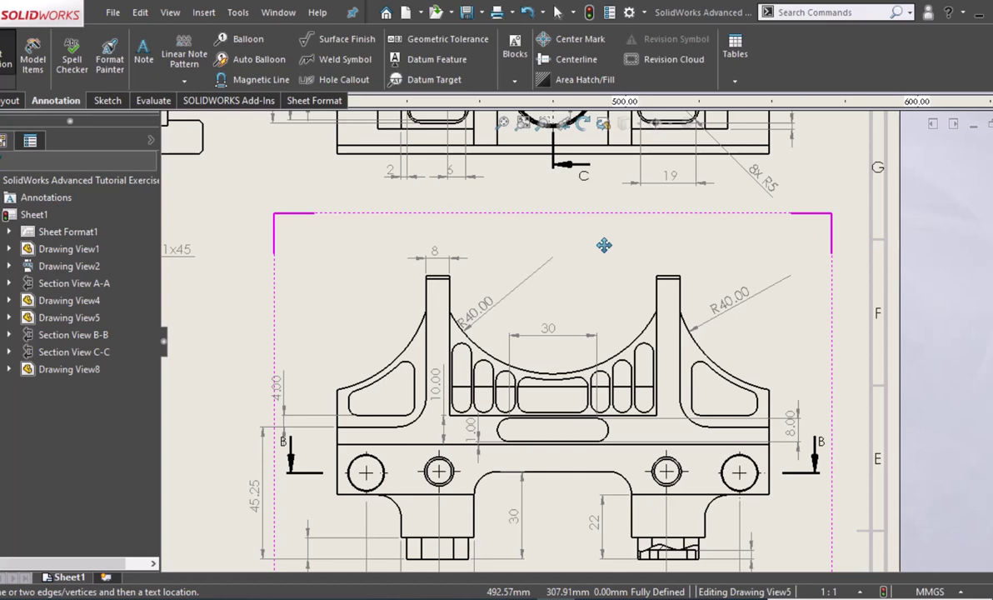
middle_drag(680, 334, 664, 314)
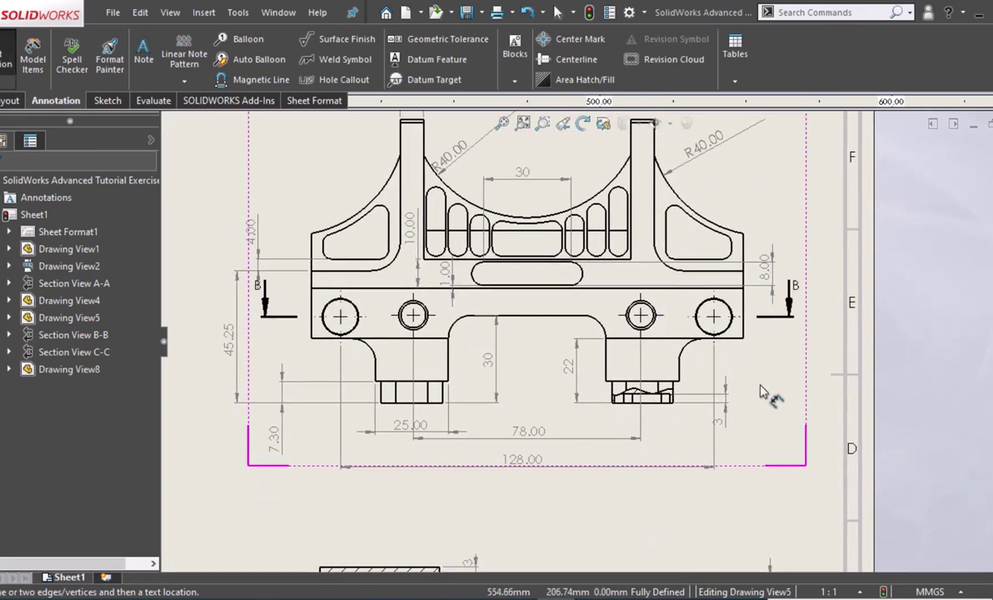
scroll(505, 302, up, 1)
scroll(505, 302, up, 1)
scroll(780, 332, up, 2)
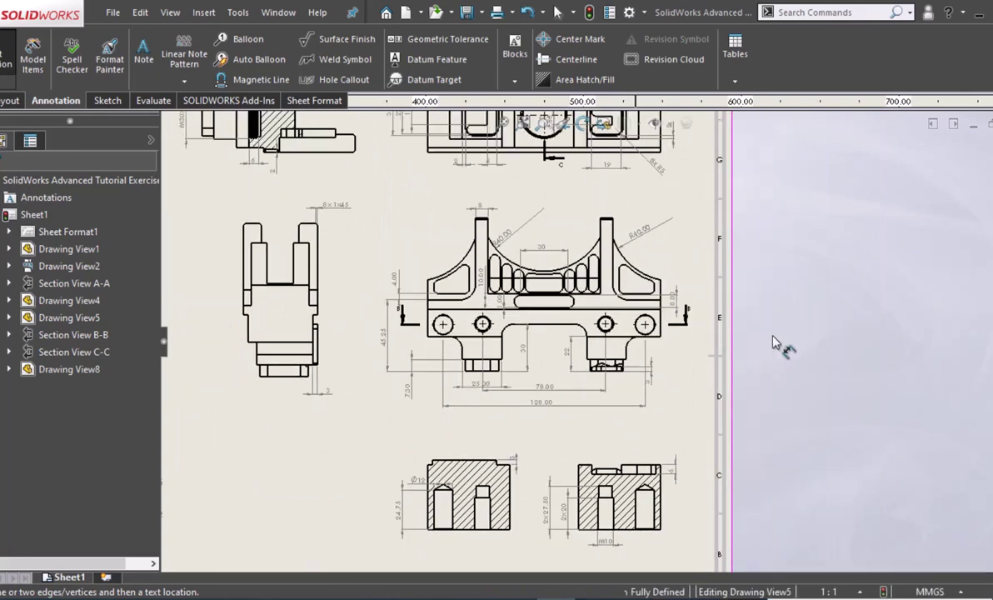
scroll(774, 344, down, 1)
middle_drag(676, 343, 667, 349)
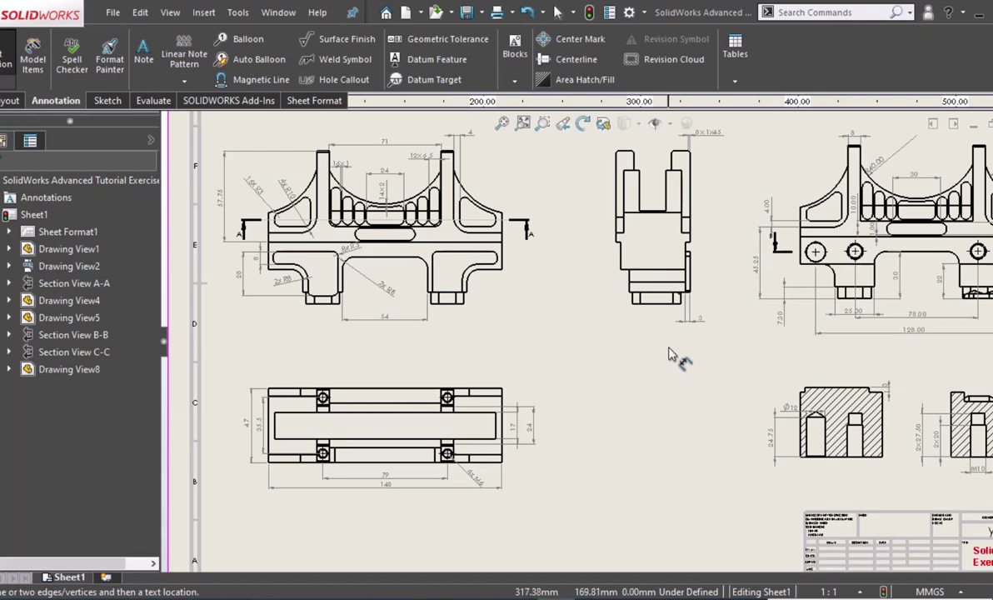
scroll(634, 169, down, 2)
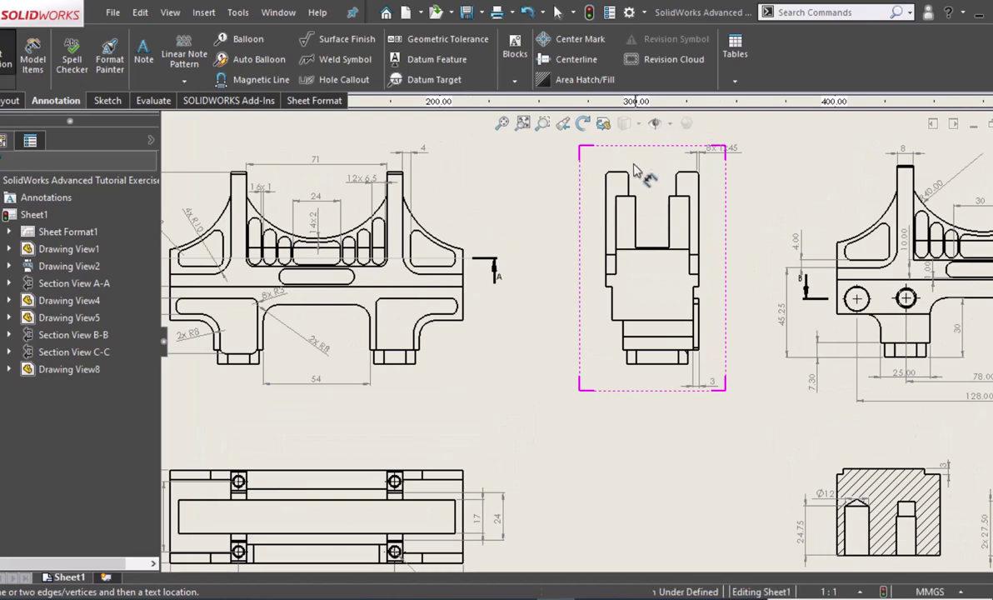
scroll(635, 183, down, 3)
middle_drag(614, 239, 603, 248)
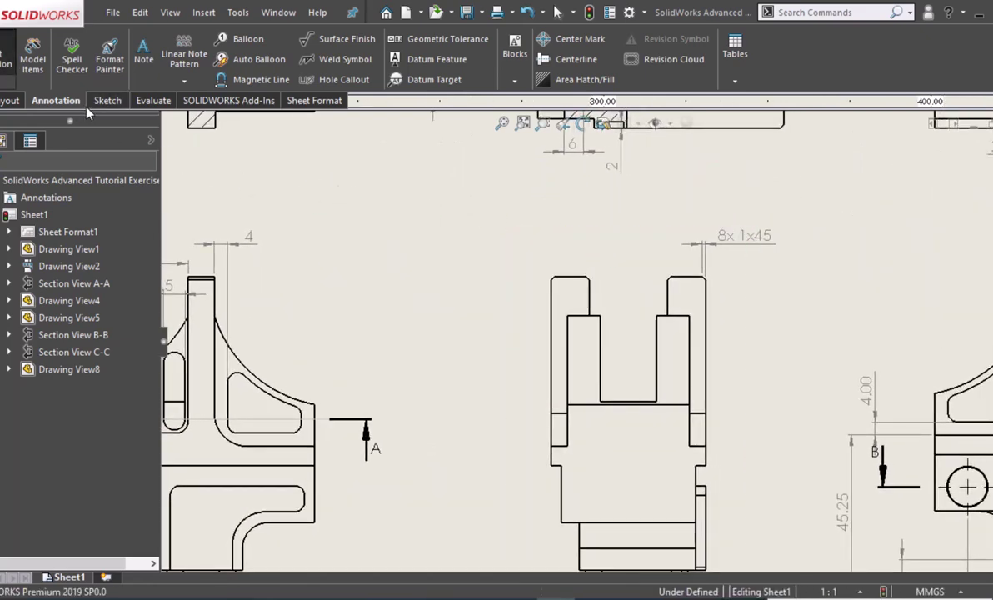
Start a Broken-out Section and draw a closed spline around Drawing View8's left prong.
click(7, 101)
click(274, 59)
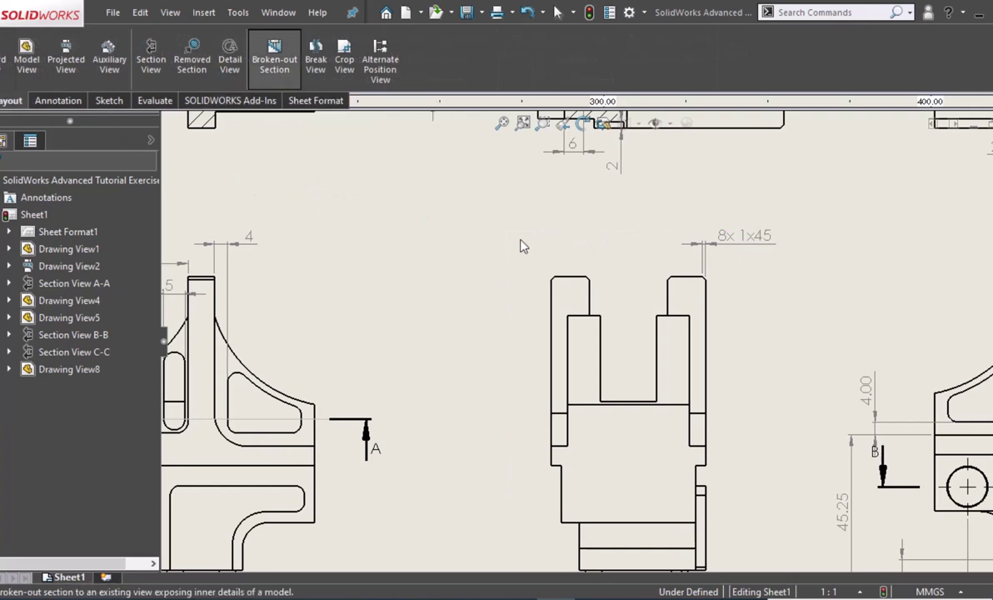
scroll(620, 354, down, 3)
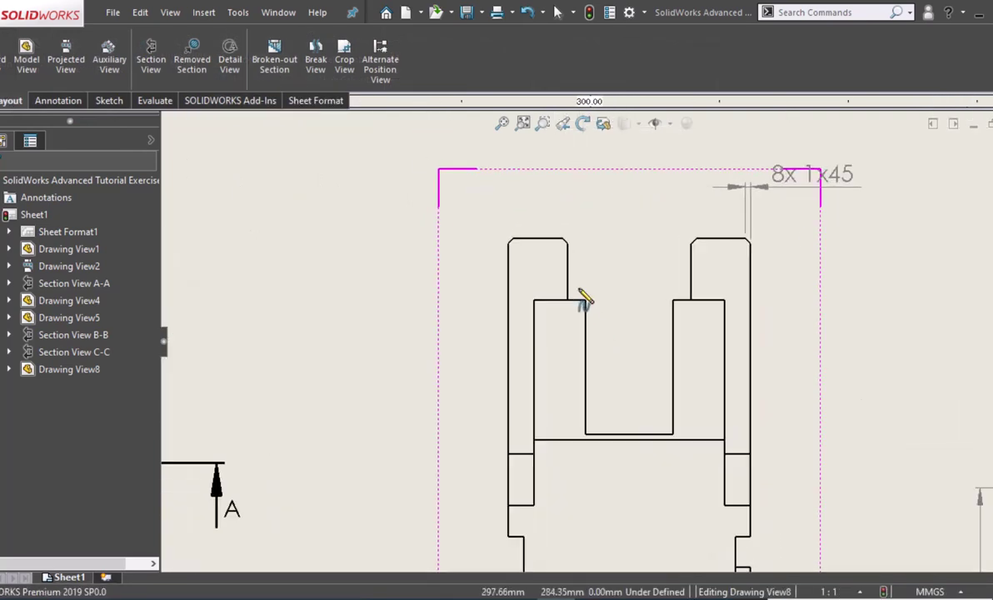
click(572, 211)
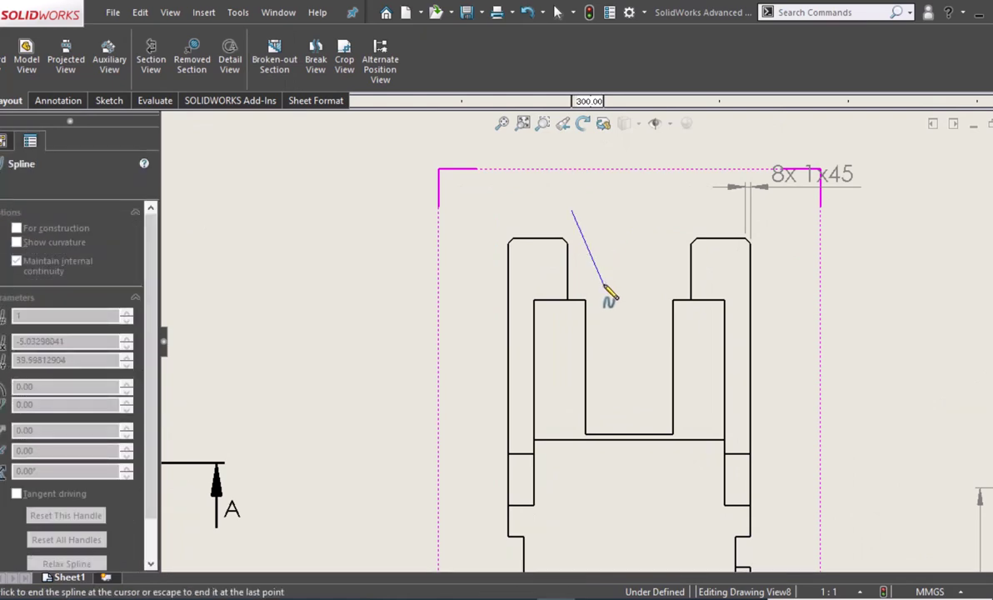
click(602, 285)
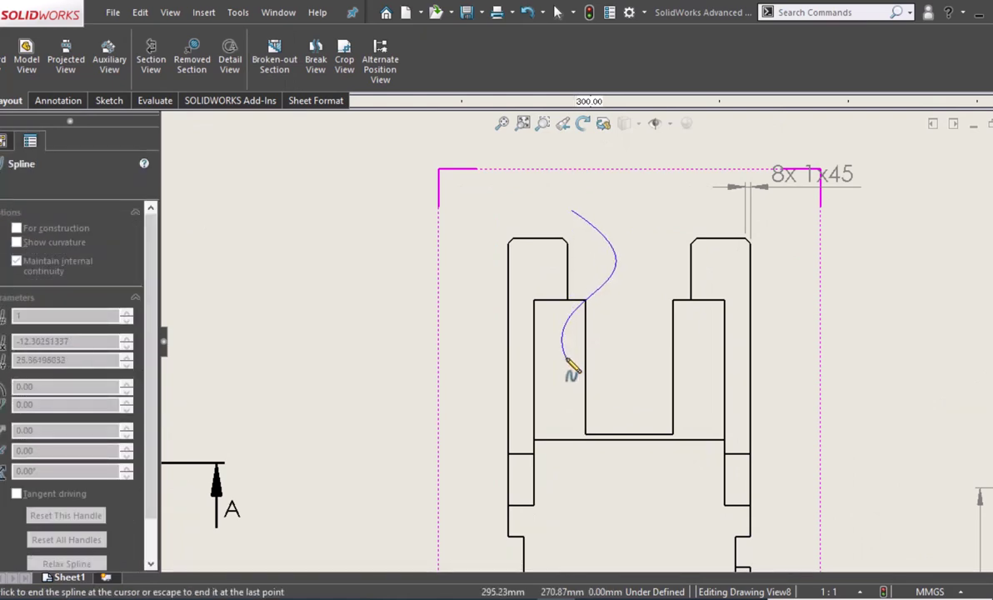
click(568, 396)
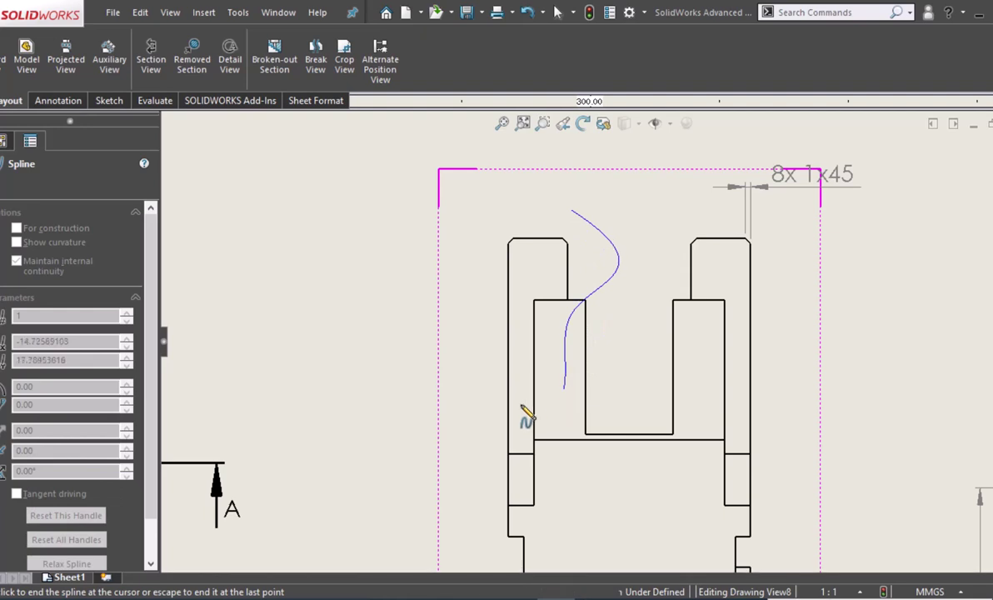
click(454, 326)
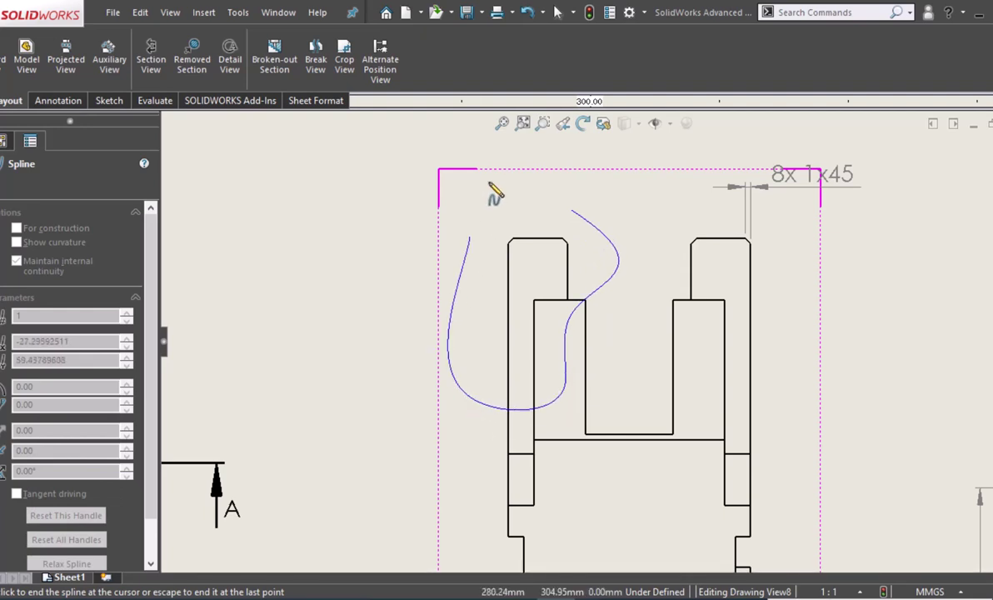
click(490, 185)
click(572, 210)
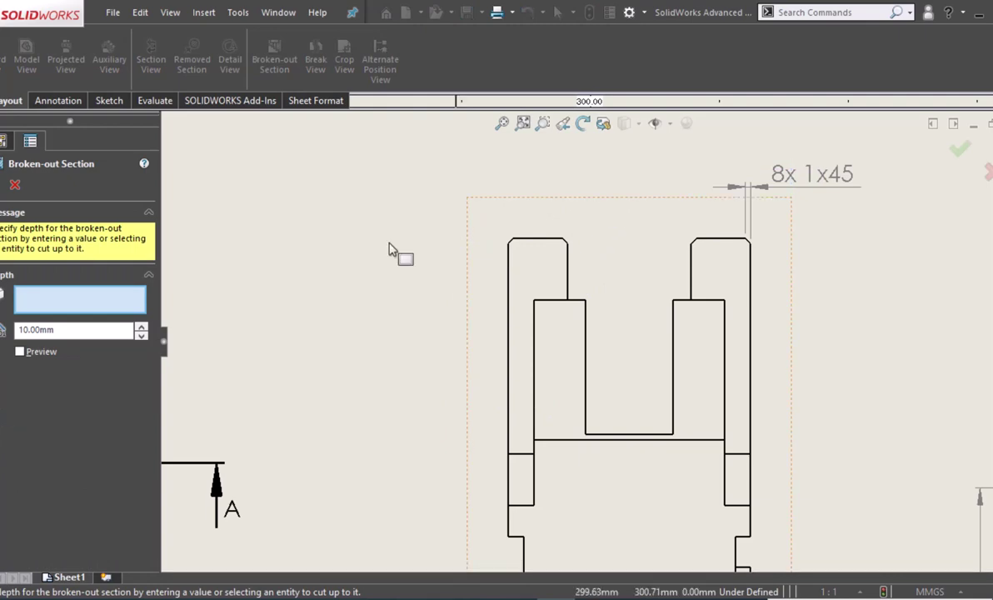
Turn on the section preview and try depths of 20, 50, 45 and 30 mm.
double_click(50, 330)
scroll(543, 317, down, 2)
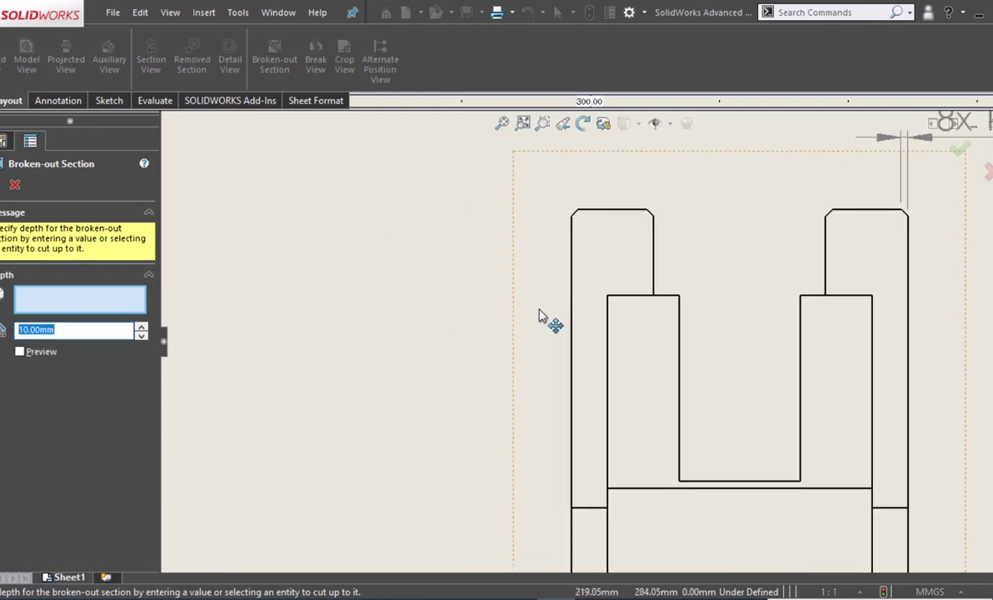
scroll(653, 288, up, 1)
scroll(653, 289, up, 3)
scroll(655, 289, up, 1)
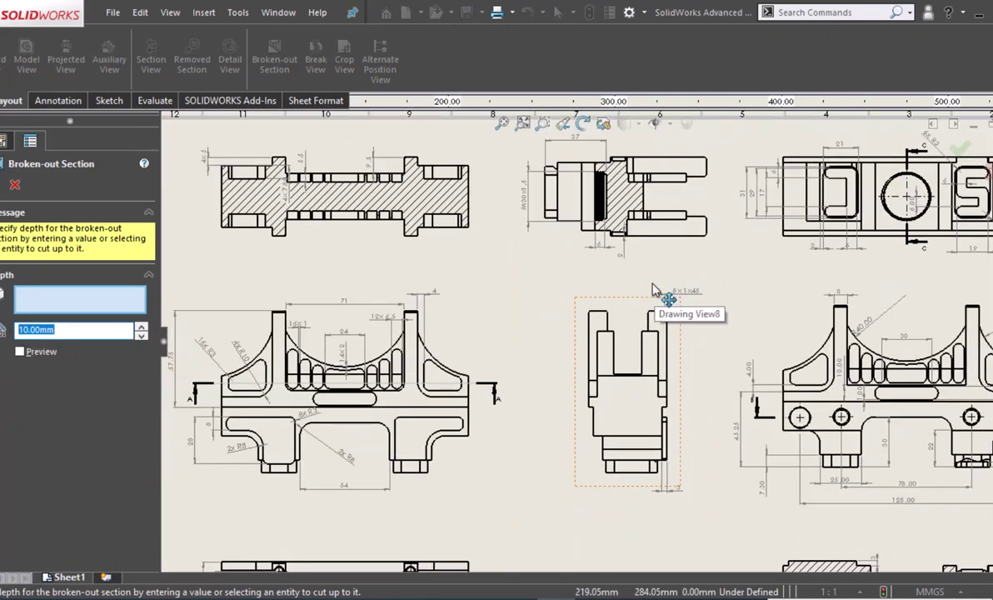
scroll(656, 290, up, 1)
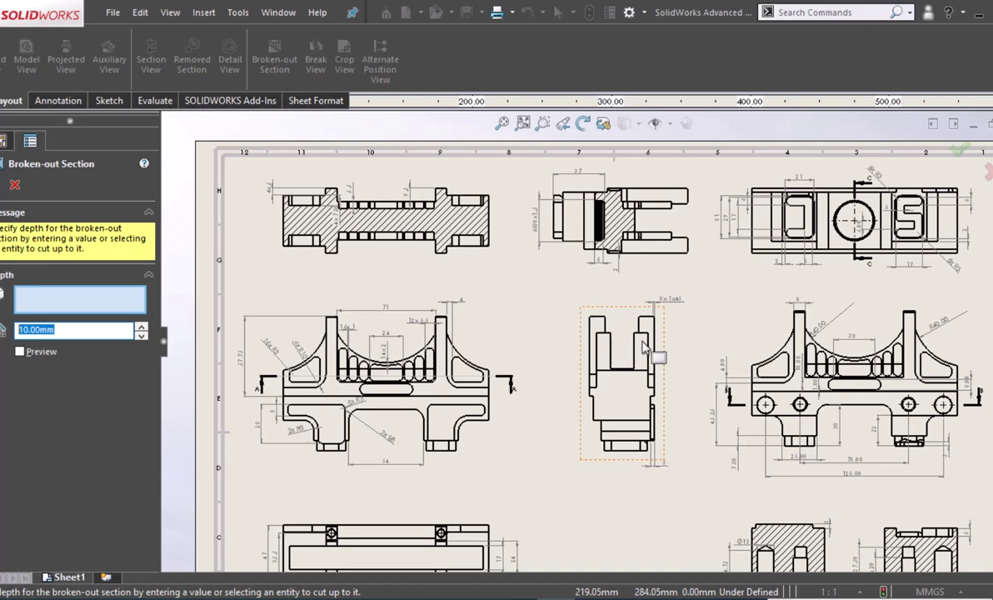
scroll(645, 350, down, 1)
scroll(645, 350, down, 1)
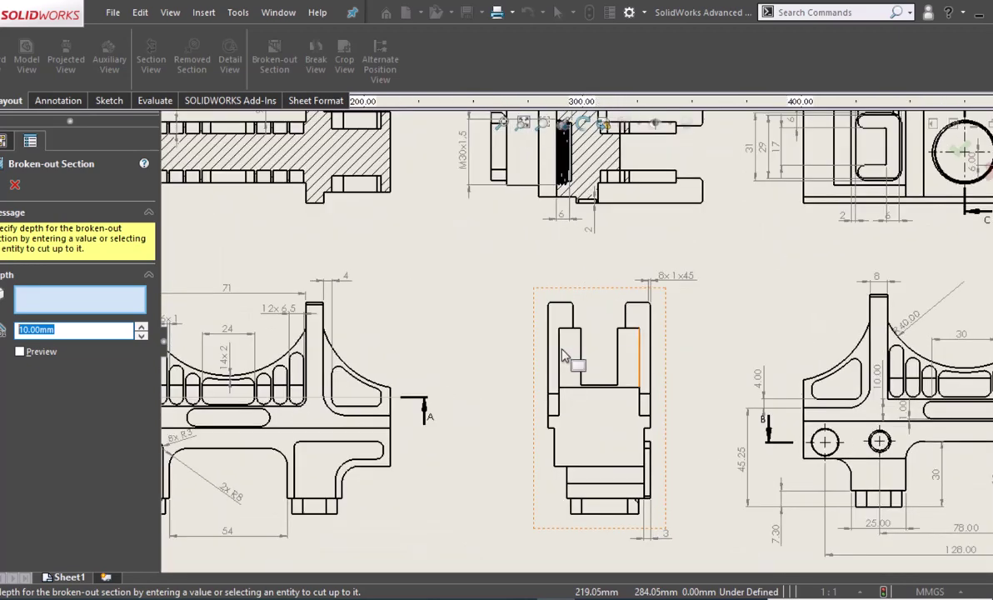
click(20, 352)
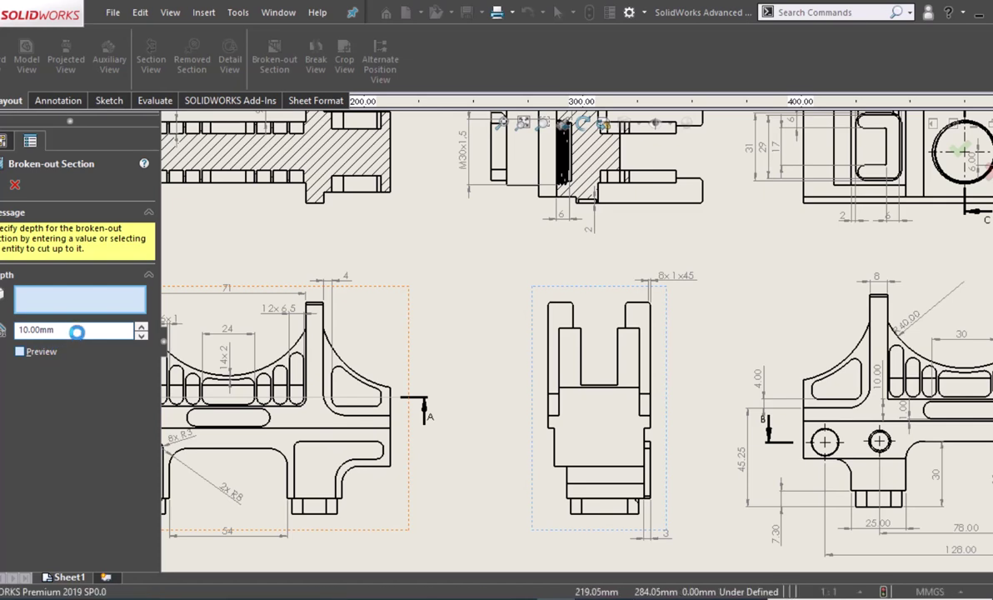
click(140, 263)
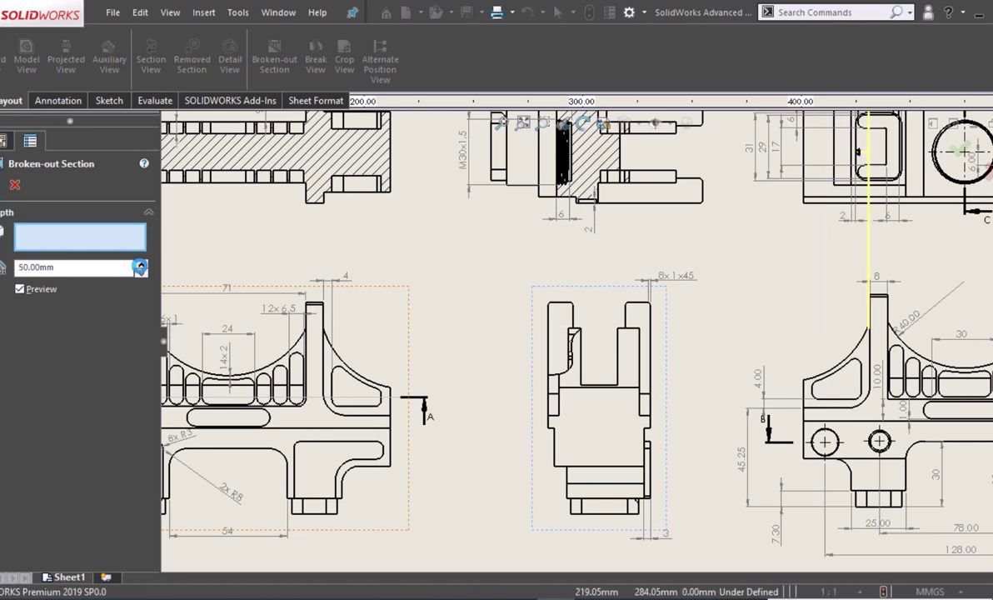
click(140, 264)
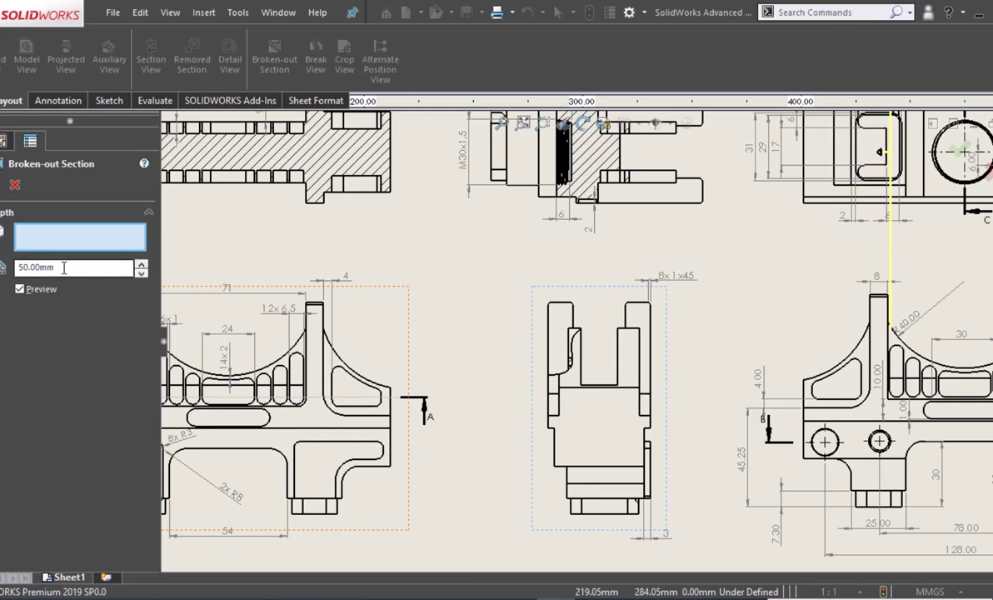
drag(64, 267, 22, 267)
text(45)
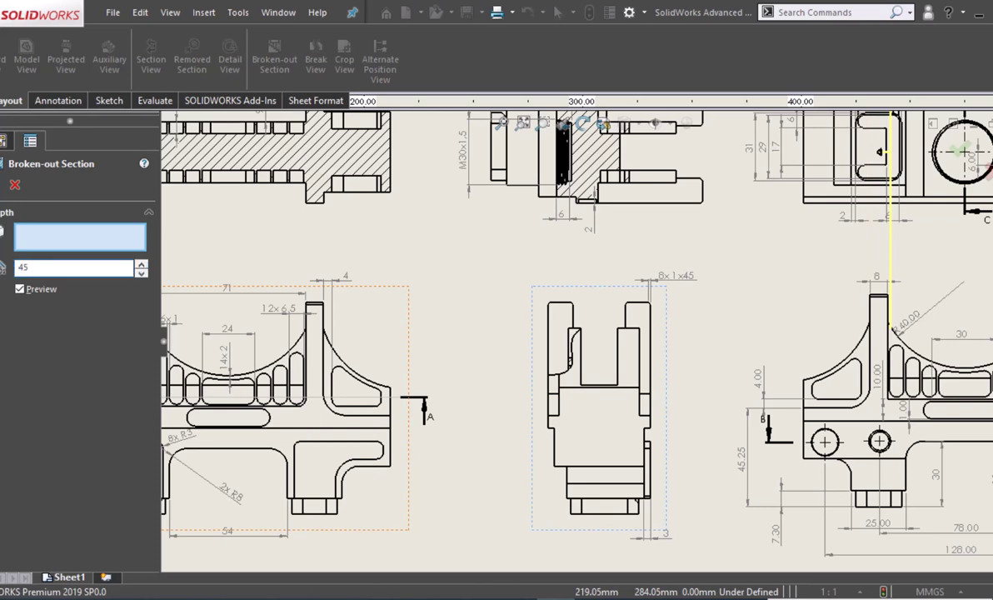
text(50)
key(Return)
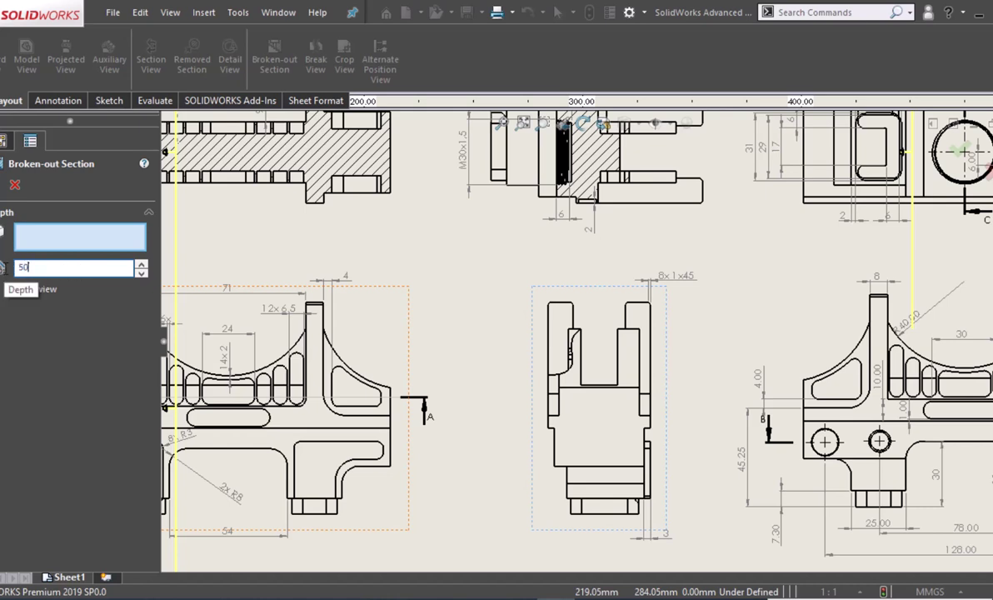
text(30)
key(Return)
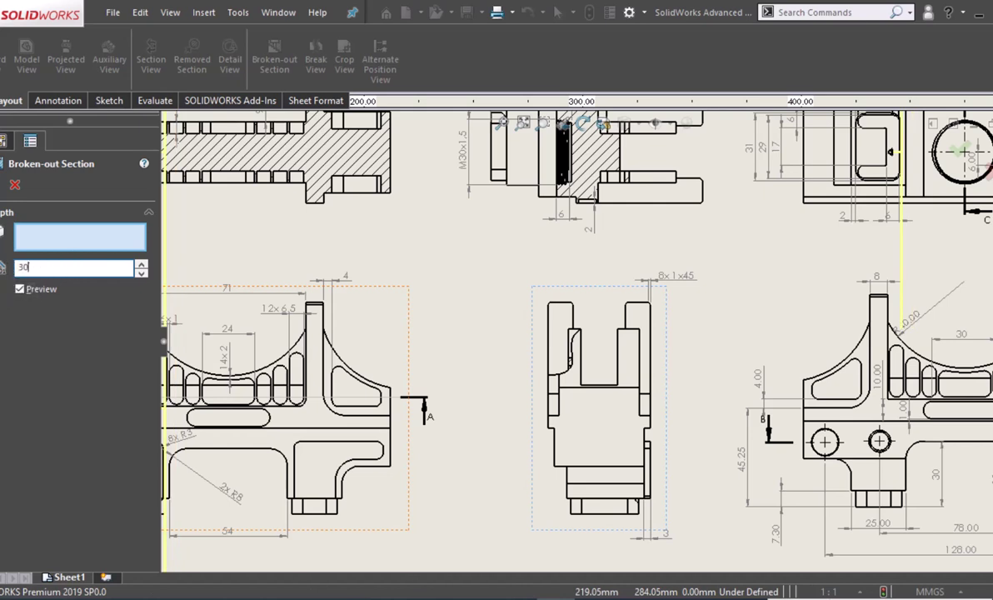
key(Return)
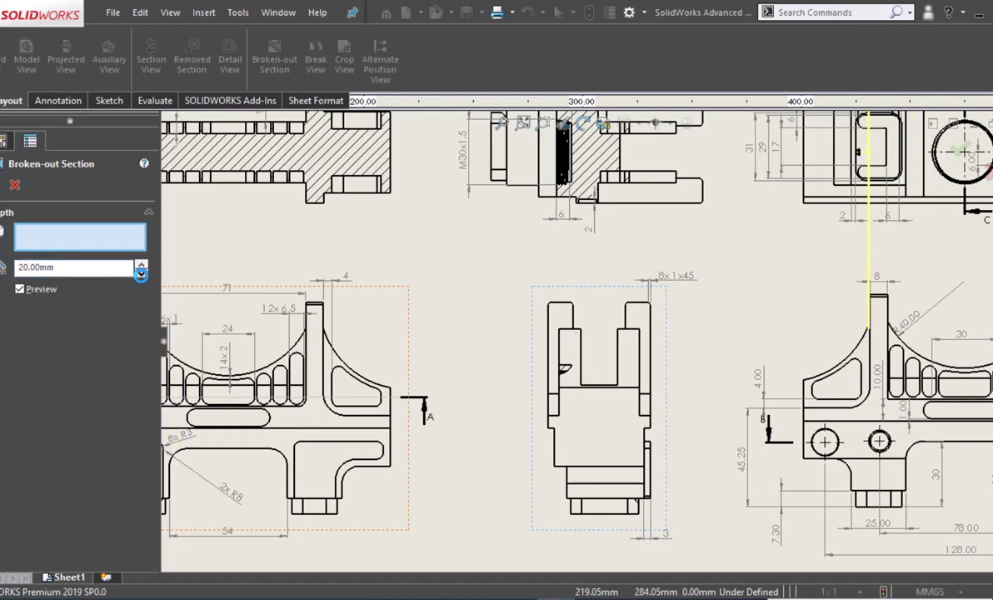
Set the broken-out section depth to 35 mm and accept the section.
mouse_move(598, 399)
middle_down()
mouse_move(922, 396)
mouse_move(960, 412)
middle_up()
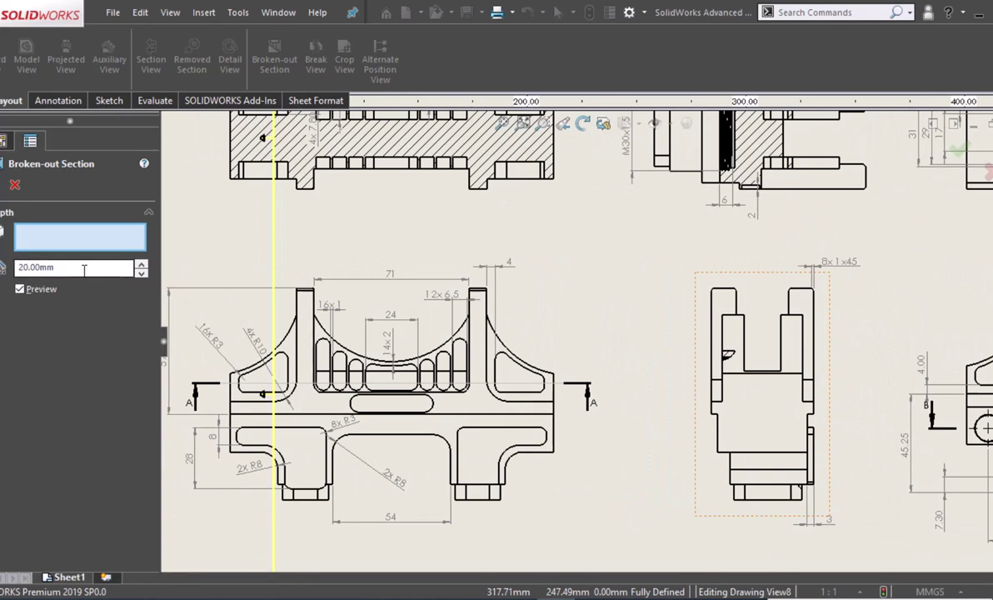
click(142, 263)
click(143, 263)
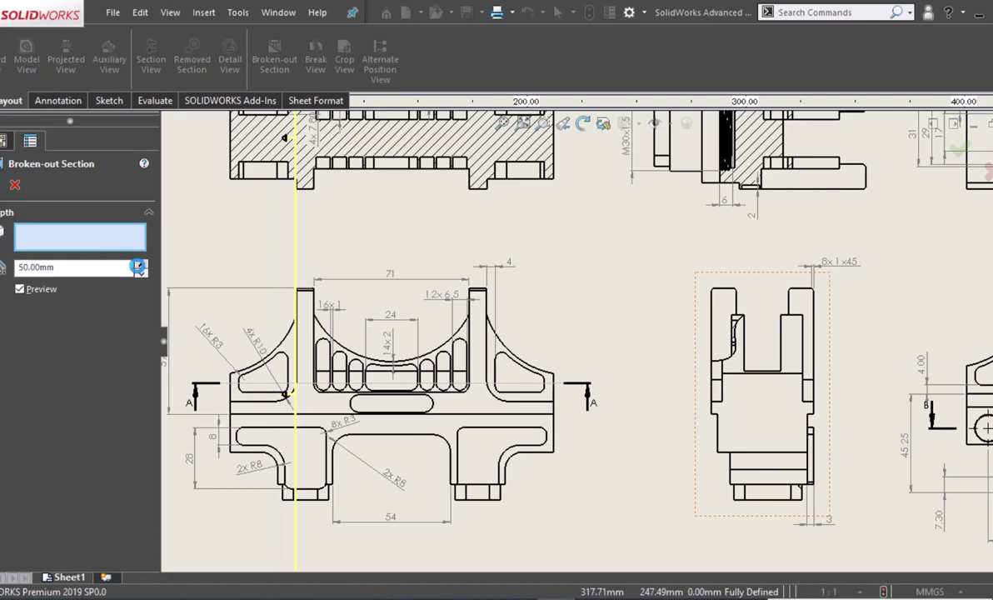
click(140, 274)
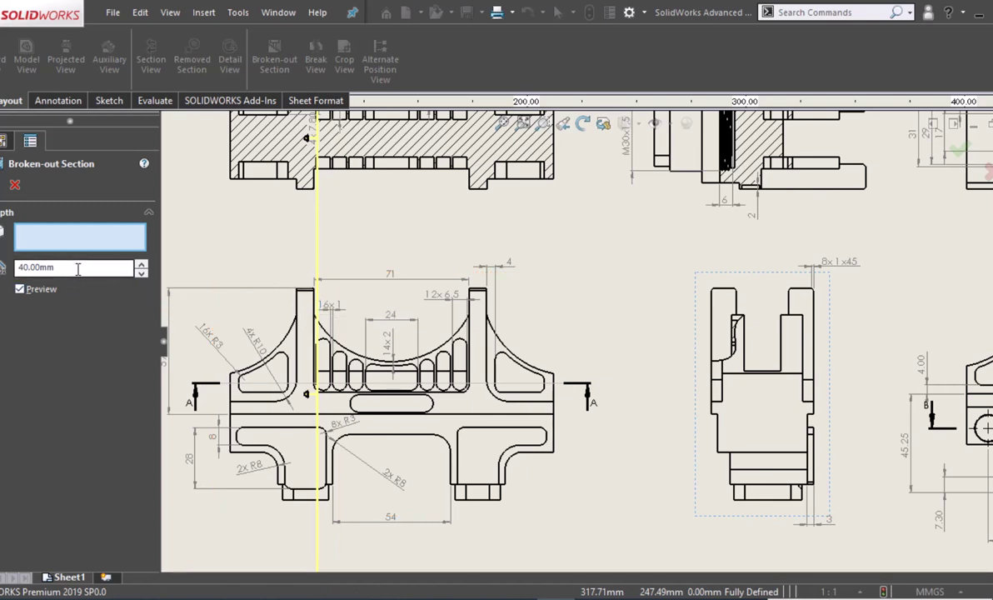
drag(78, 267, 30, 267)
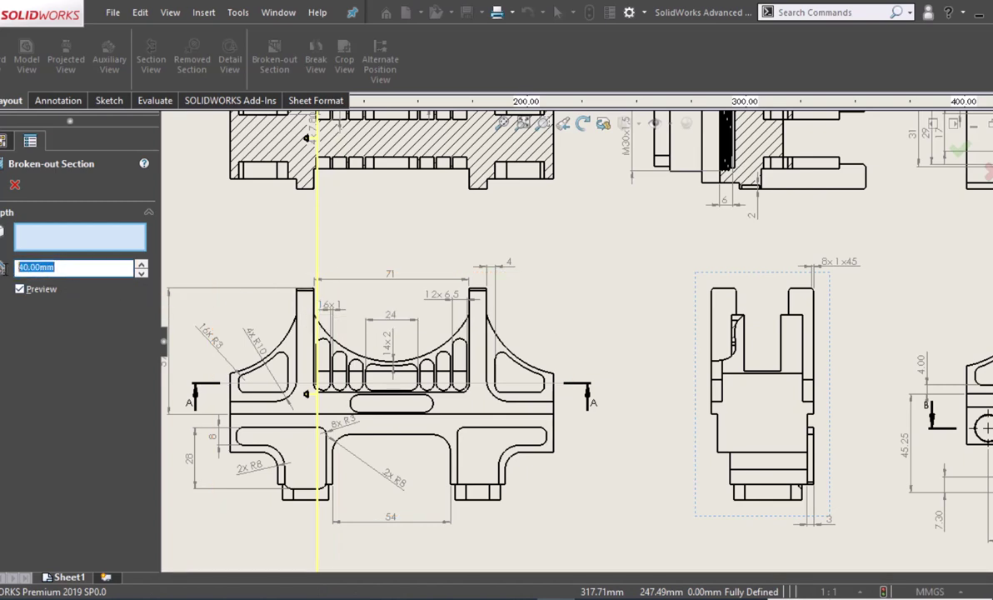
text(35)
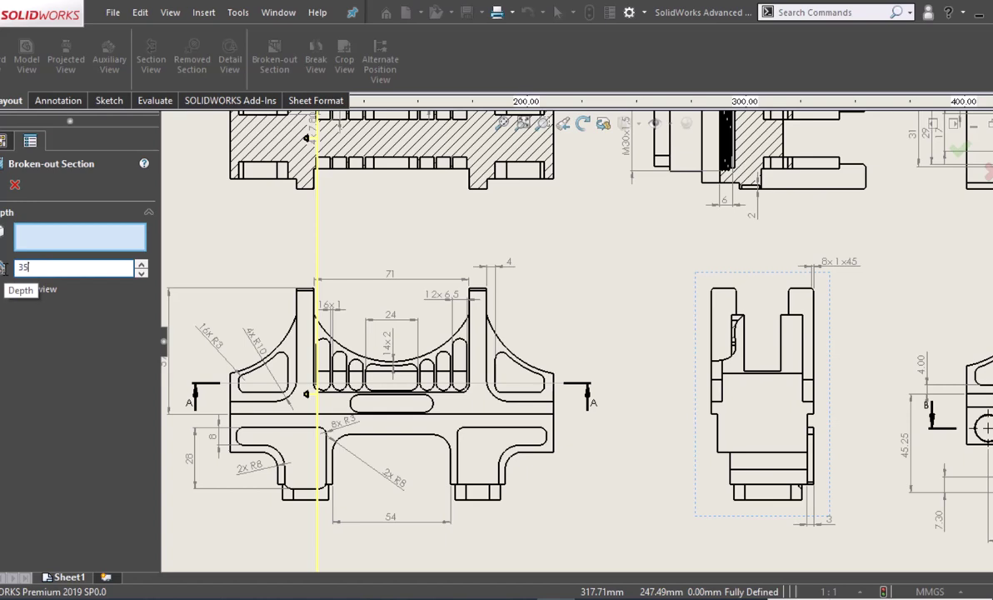
key(Return)
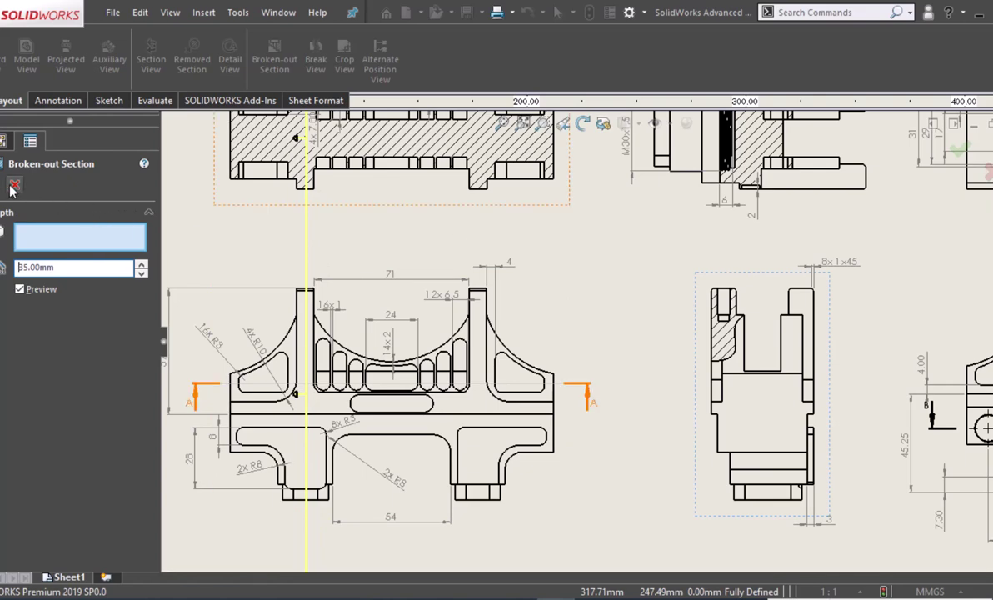
key(Escape)
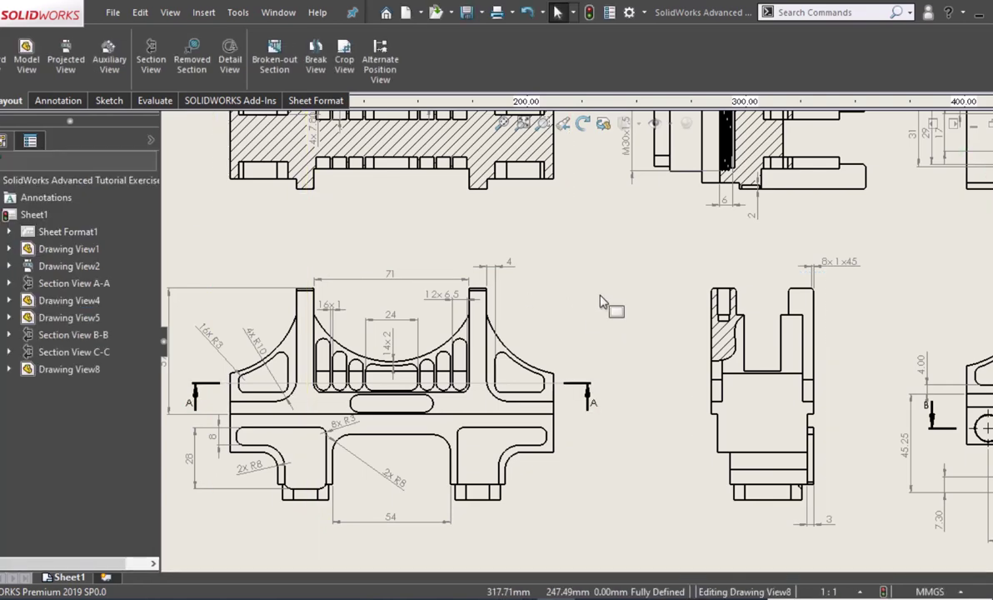
Add the 38 overall height dimension left of the side section view.
click(599, 299)
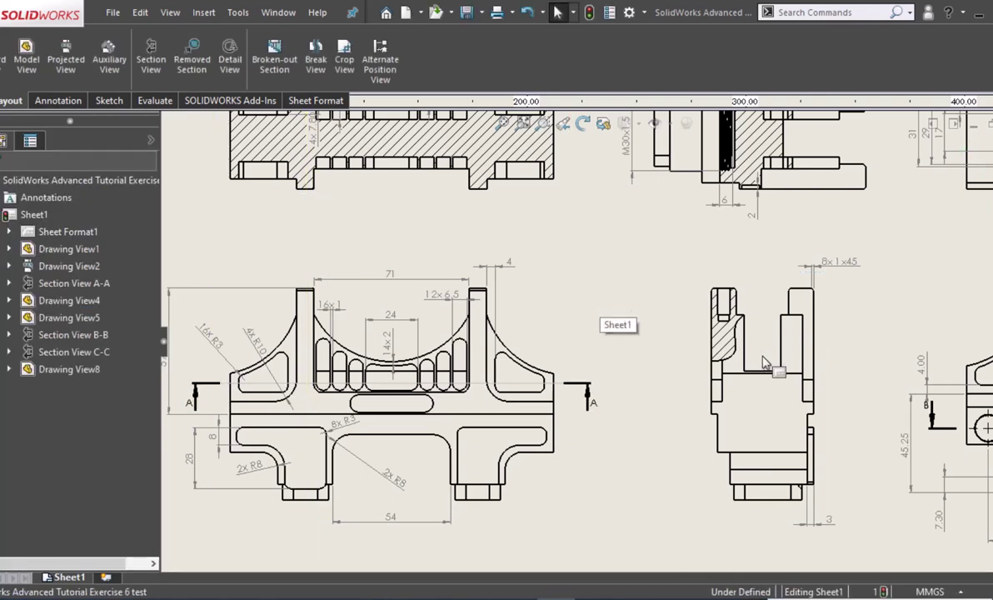
scroll(666, 316, down, 2)
scroll(747, 304, down, 2)
scroll(747, 305, down, 2)
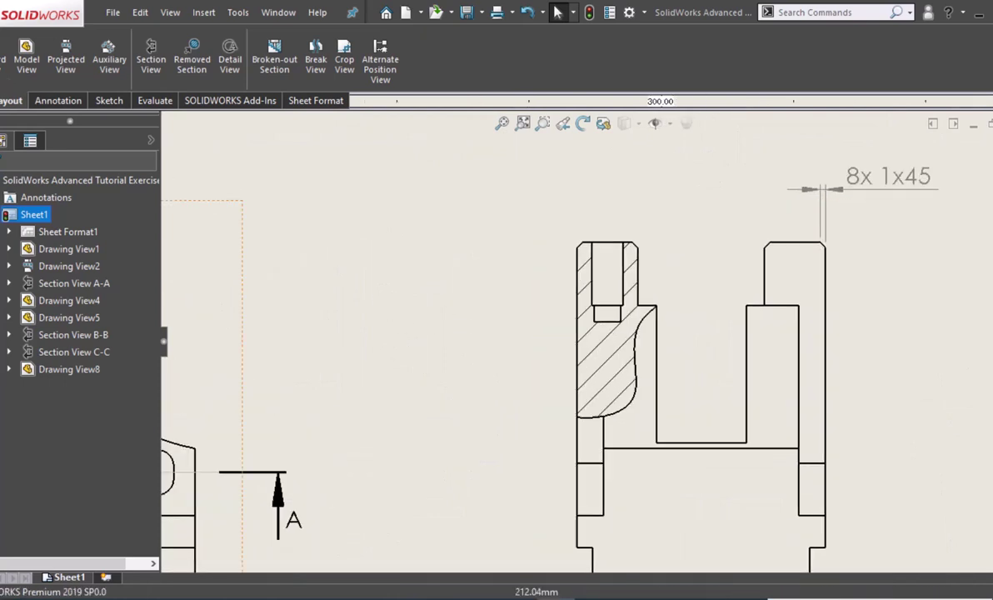
click(59, 101)
click(5, 57)
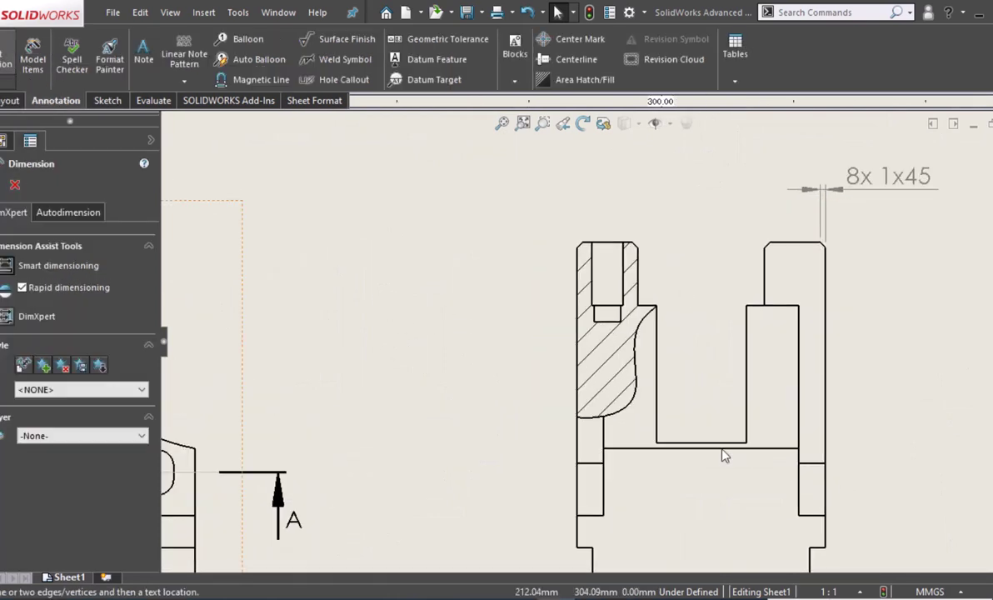
click(697, 446)
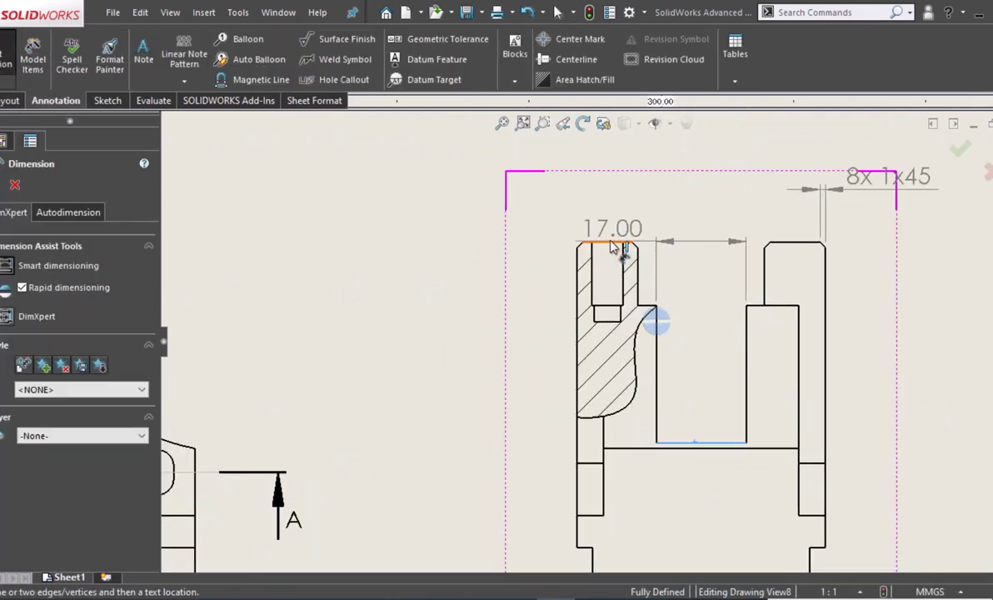
click(704, 262)
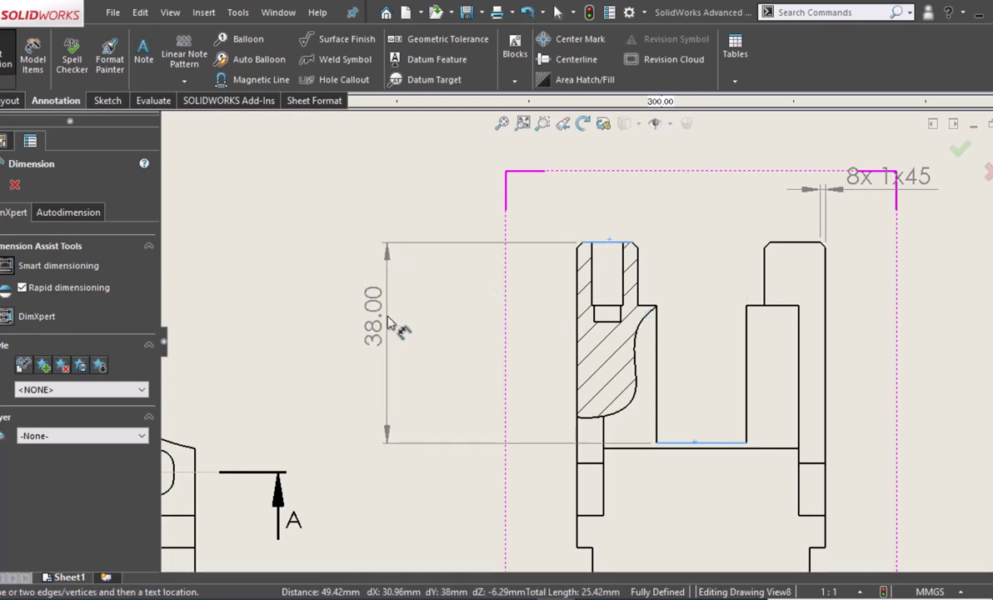
click(388, 321)
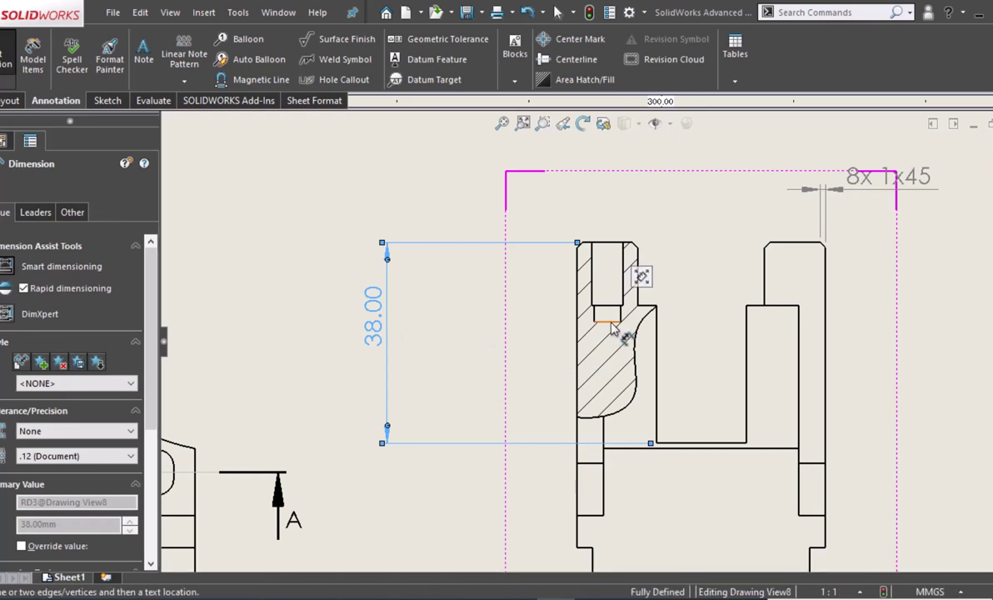
Add the 15 and 12 vertical dimensions beside the 38.
click(607, 321)
click(604, 245)
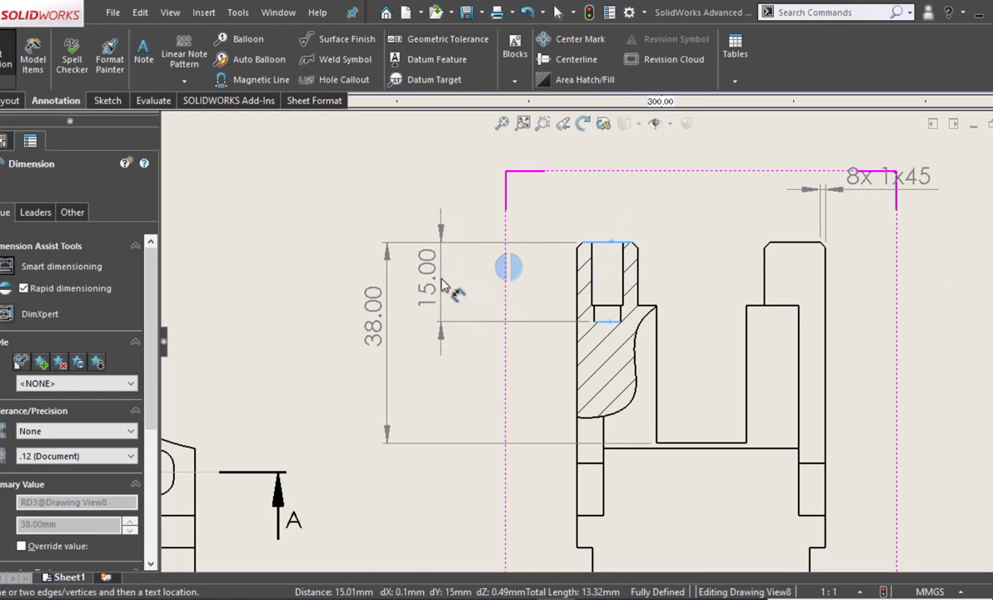
click(444, 286)
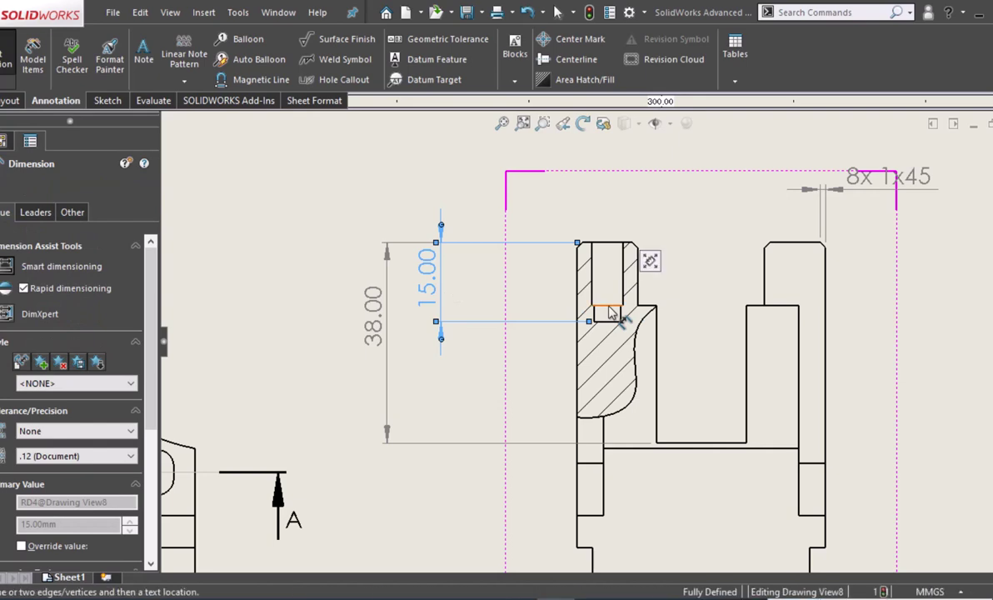
click(603, 243)
click(606, 305)
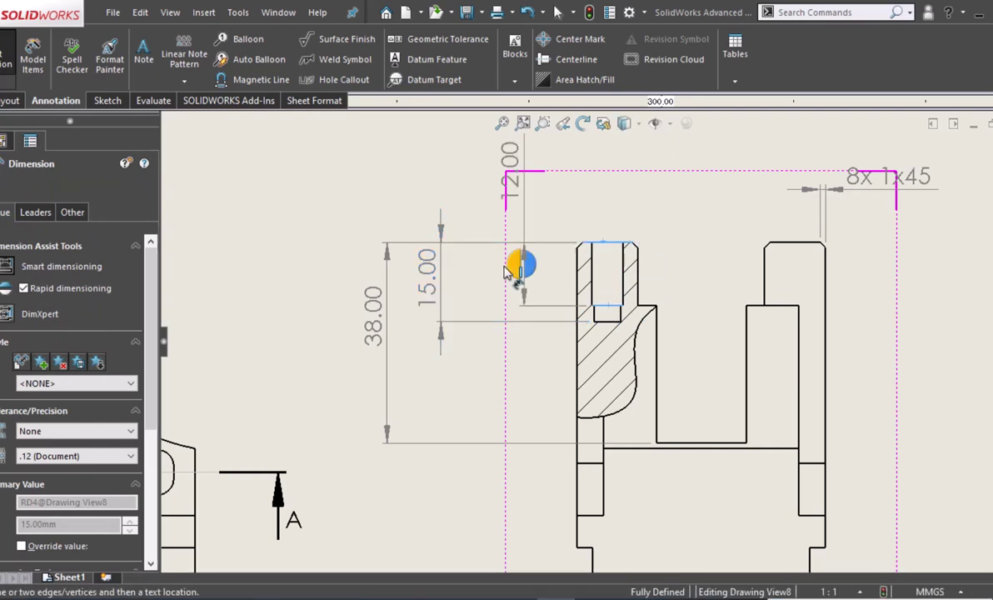
click(497, 286)
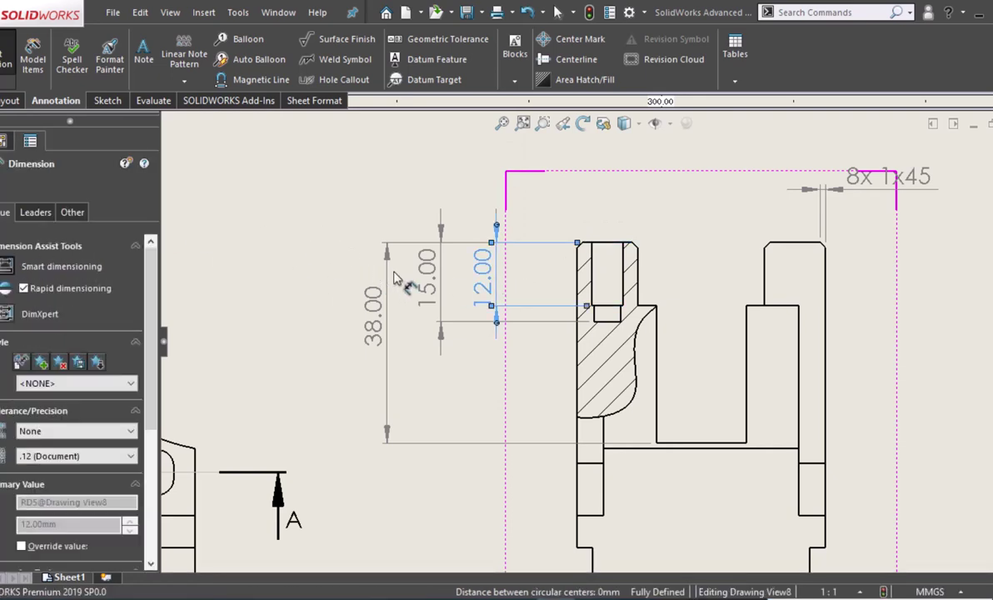
Select the 12, 15 and 38 dimensions and set their precision to None.
ctrl+click(428, 290)
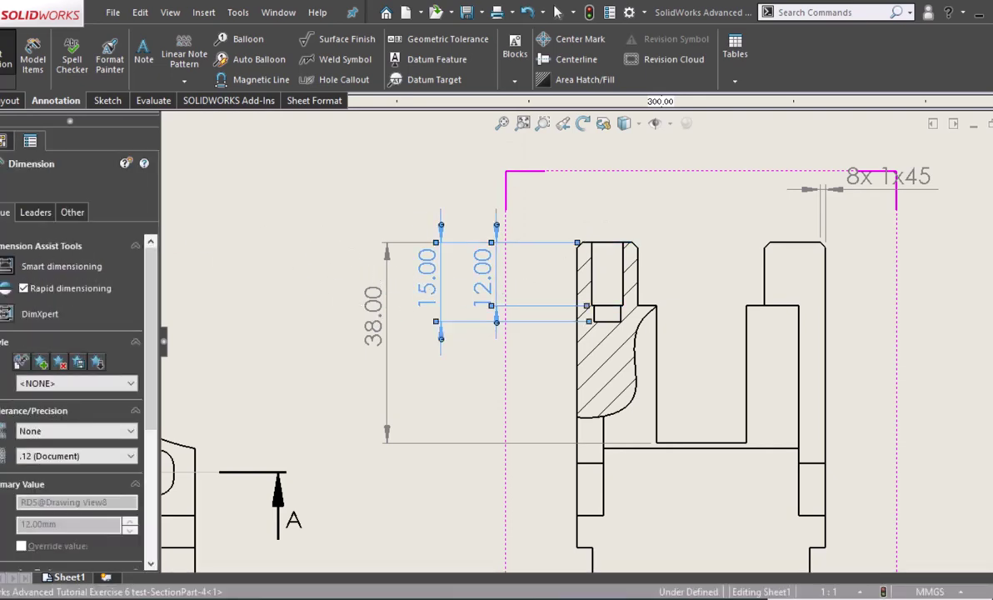
ctrl+click(375, 314)
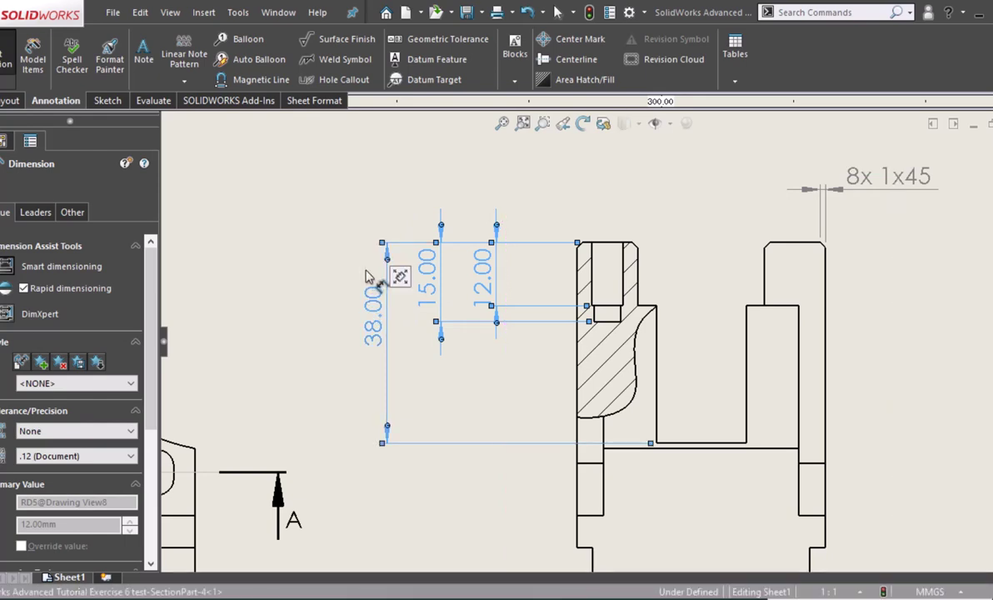
click(108, 456)
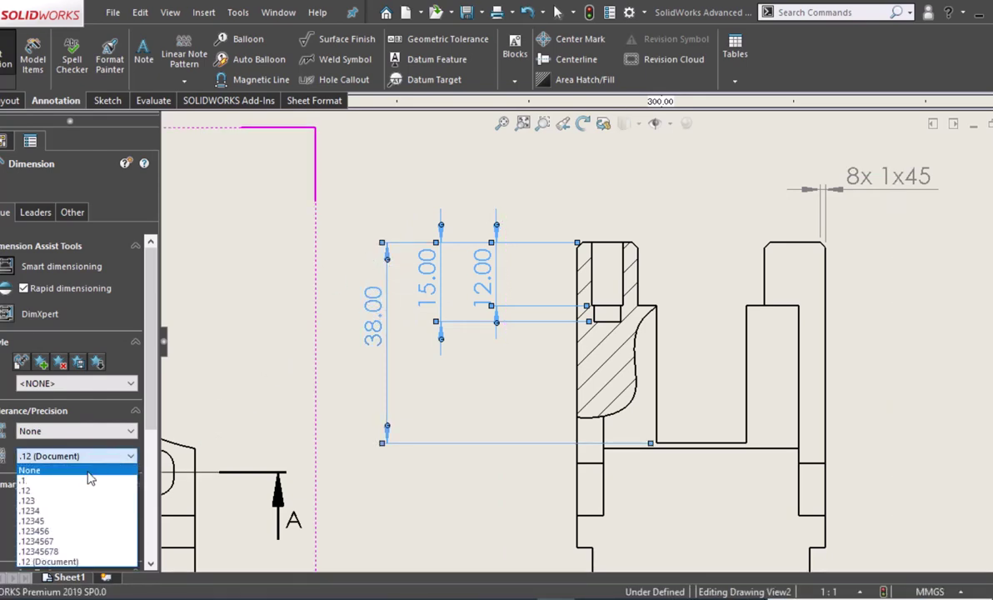
click(33, 467)
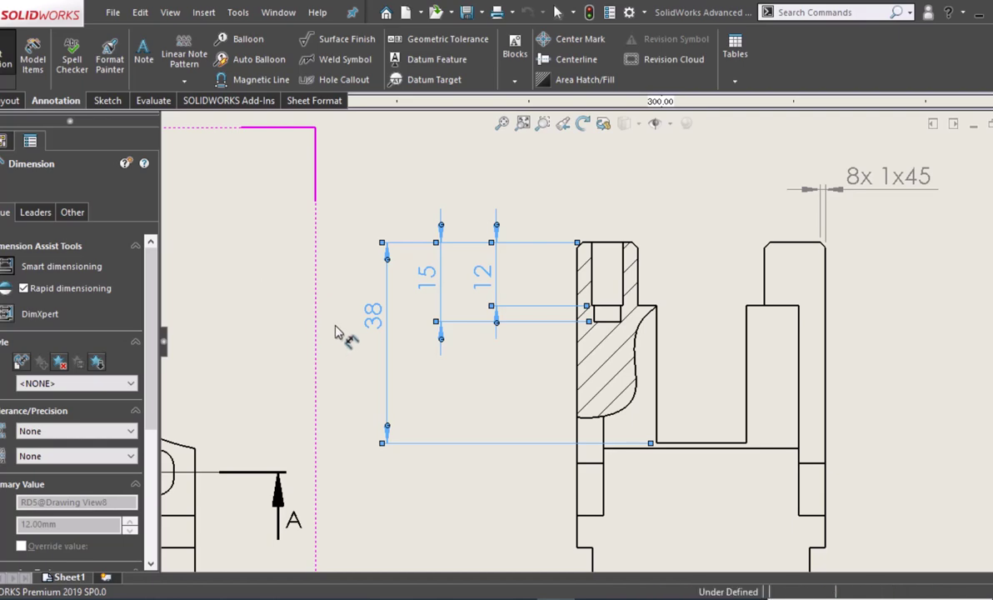
scroll(335, 332, down, 1)
Add a 51.75 vertical dimension from the right post's top edge on the front view's right.
scroll(520, 309, up, 3)
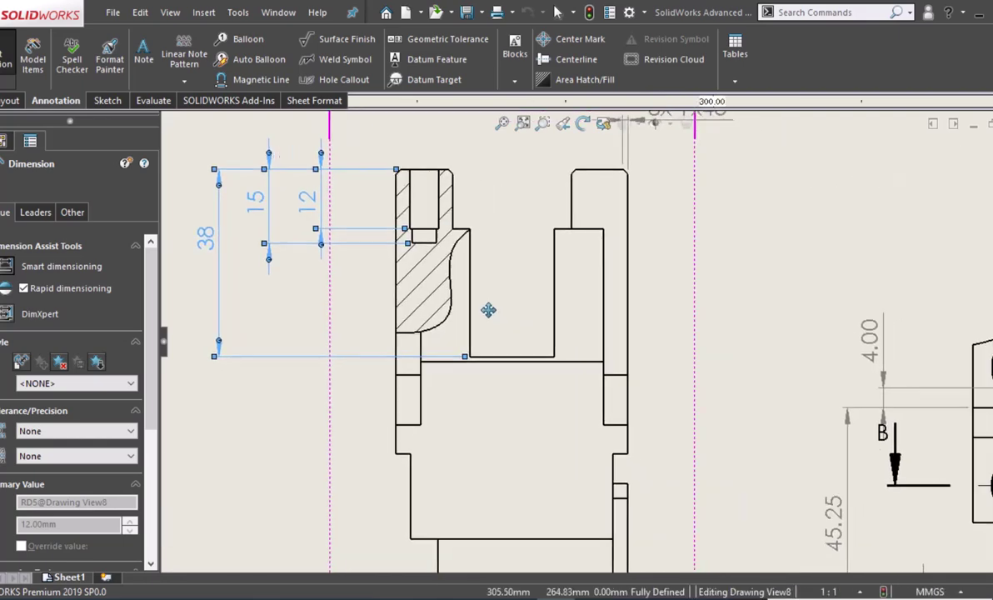
scroll(506, 361, down, 1)
scroll(515, 387, down, 1)
scroll(516, 387, up, 2)
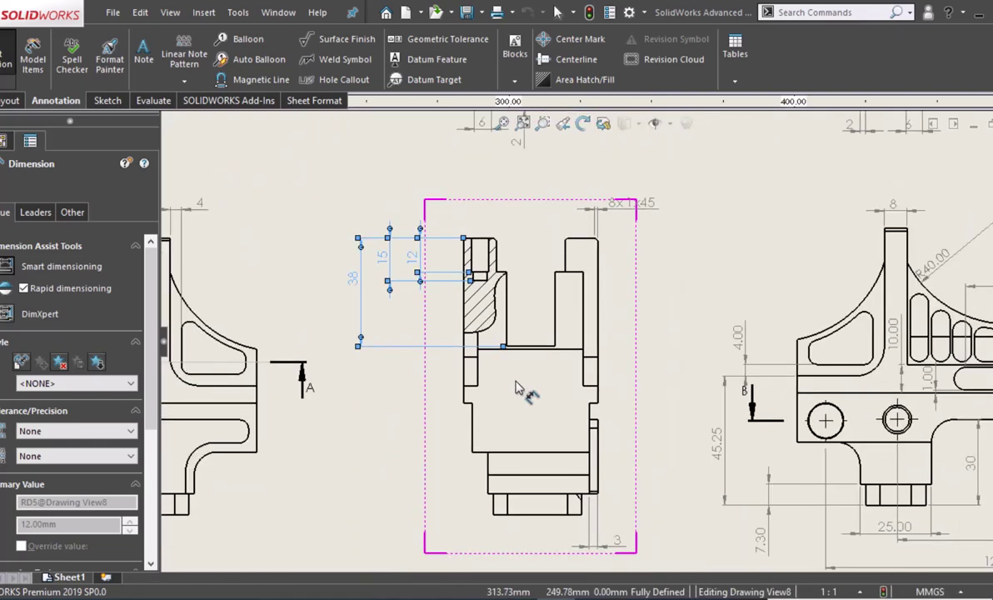
scroll(515, 387, up, 2)
scroll(569, 409, down, 1)
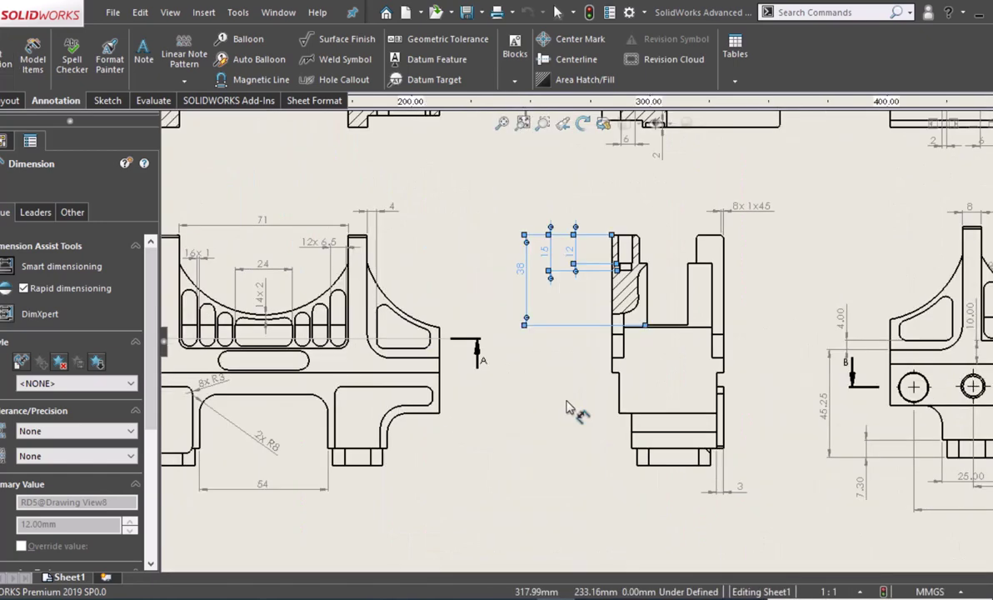
scroll(574, 399, up, 1)
scroll(580, 399, down, 1)
scroll(575, 399, up, 1)
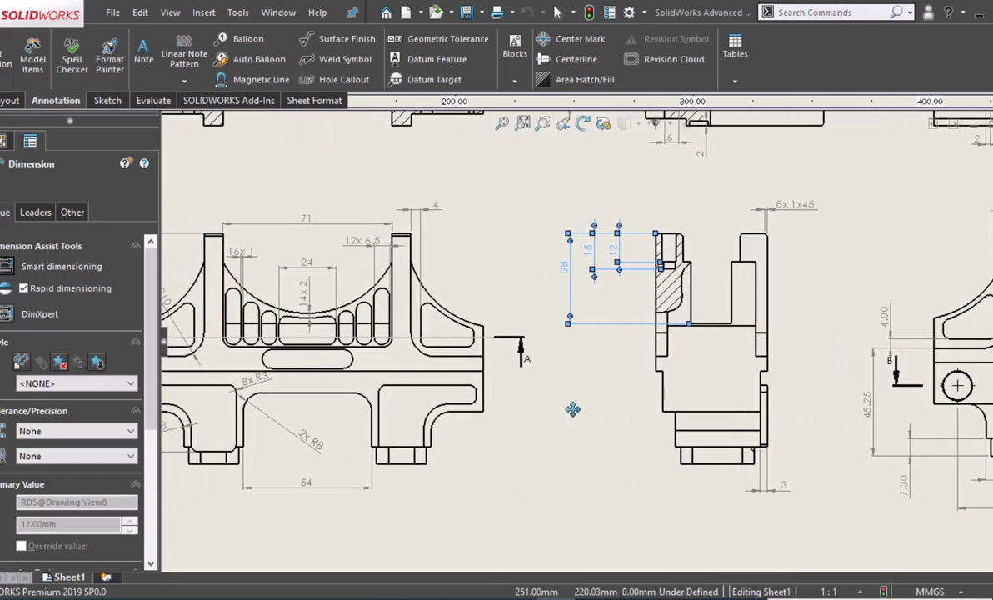
scroll(583, 409, down, 1)
middle_drag(584, 409, 607, 408)
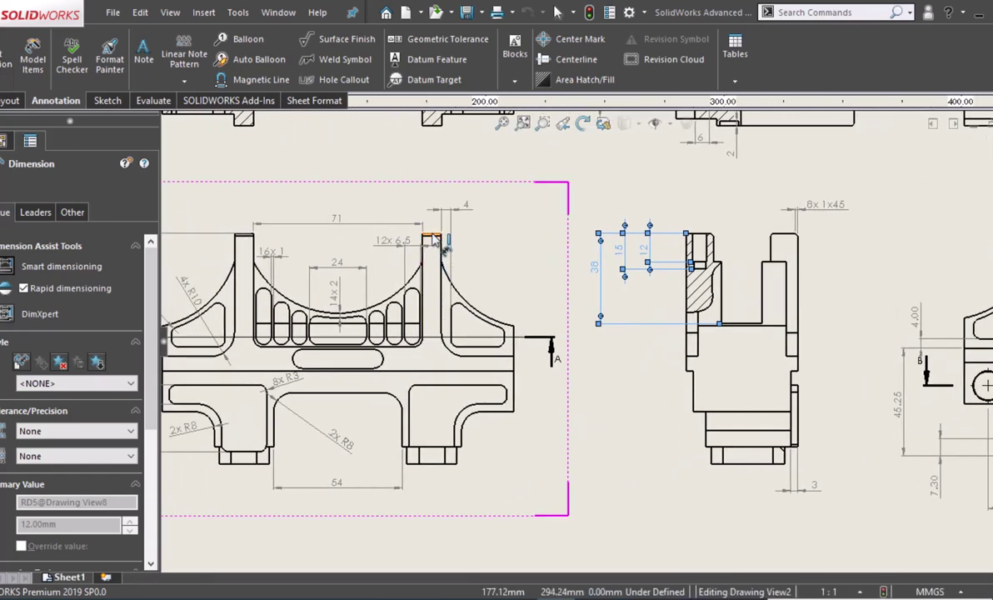
click(503, 349)
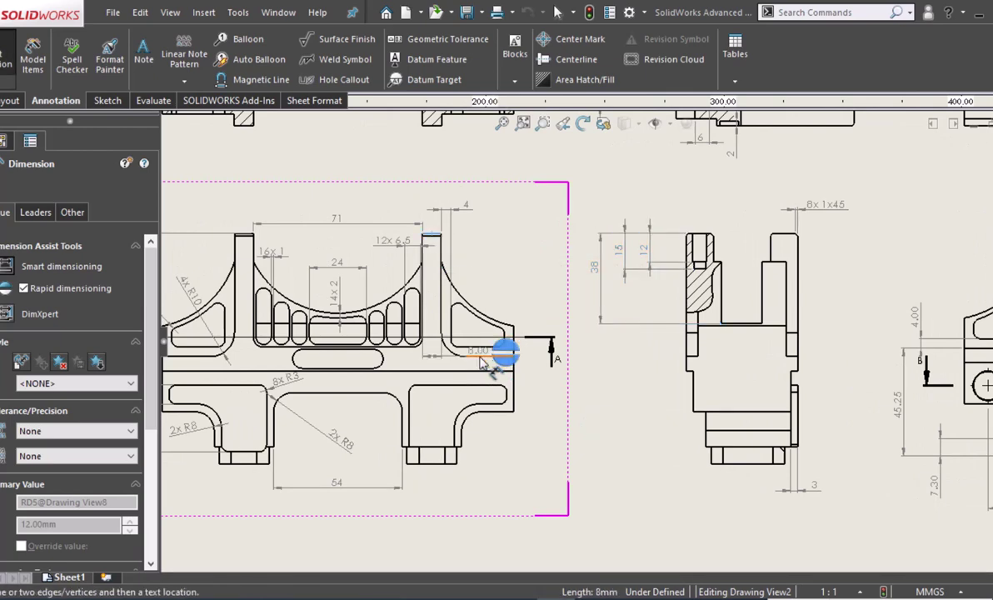
click(556, 349)
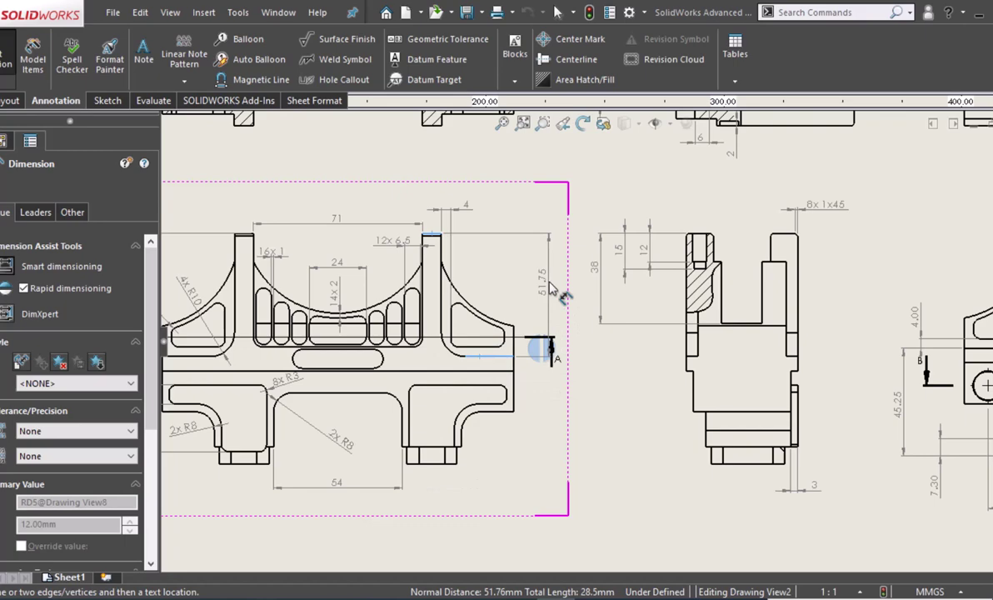
click(548, 285)
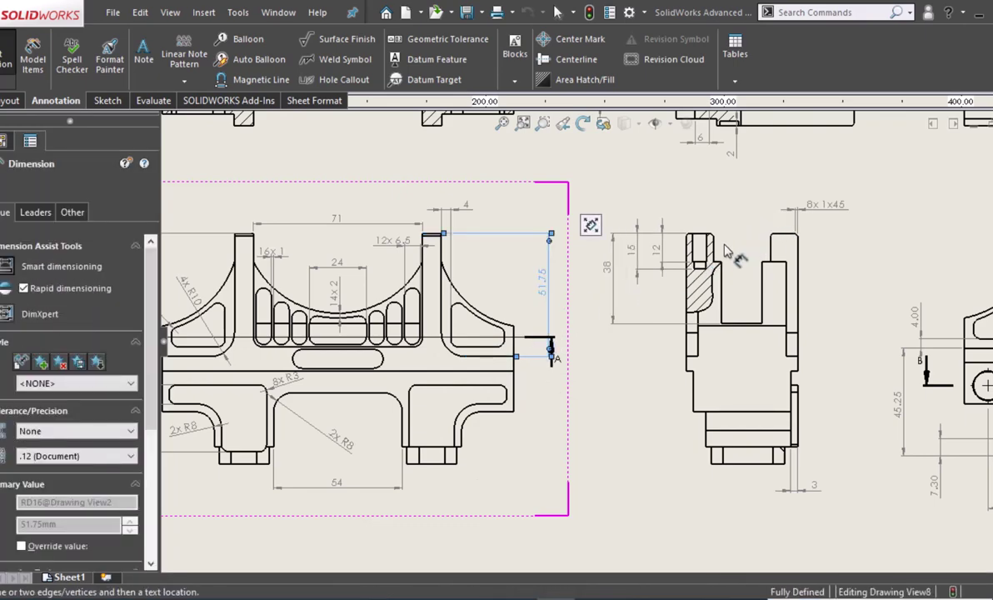
Deselect the 51.75 dimension and recenter the sheet on the front view.
mouse_move(754, 215)
middle_down()
mouse_move(606, 296)
mouse_move(552, 184)
middle_up()
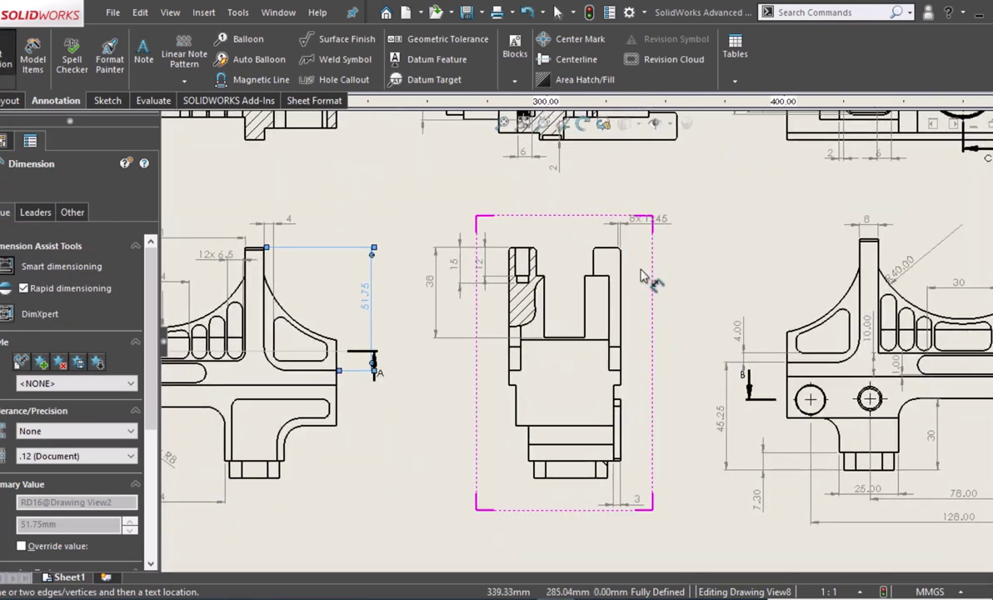
mouse_move(657, 308)
middle_down()
mouse_move(631, 288)
mouse_move(825, 318)
middle_up()
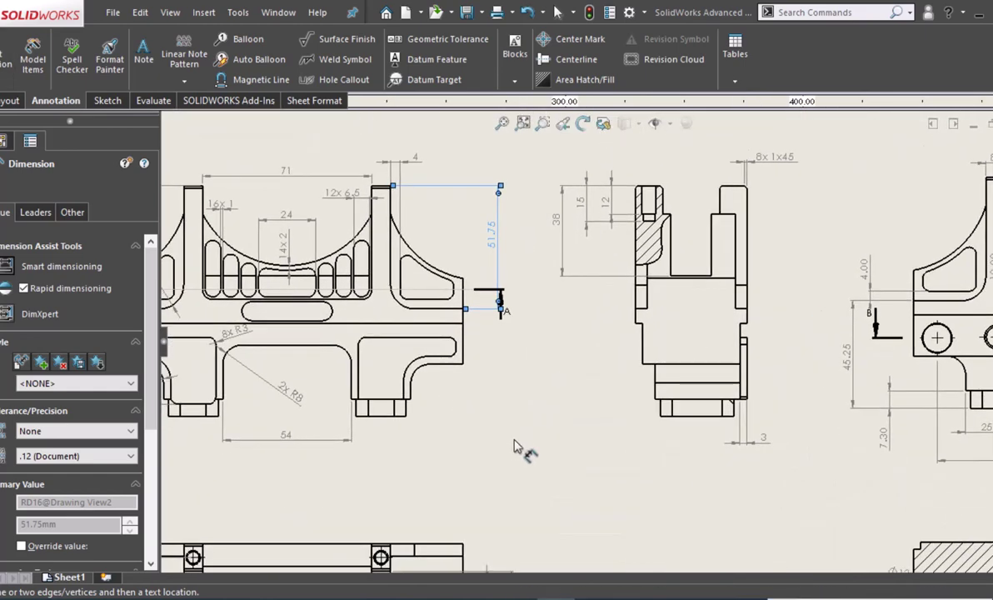
click(526, 449)
mouse_move(567, 475)
middle_down()
mouse_move(598, 449)
mouse_move(671, 429)
middle_up()
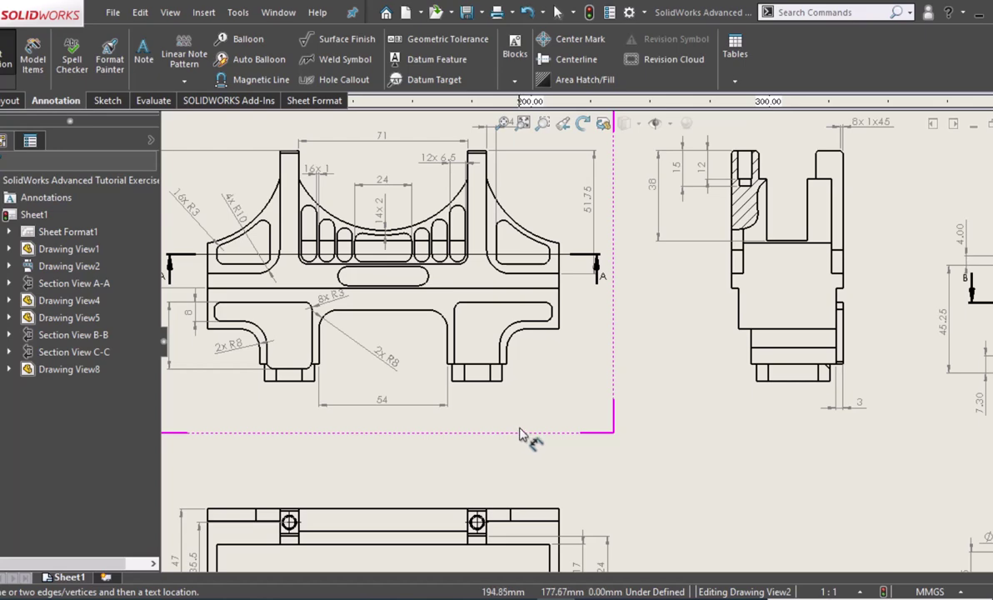
Add the 3 mm thickness dimension on the right foot's wall.
scroll(500, 416, down, 1)
scroll(485, 342, down, 2)
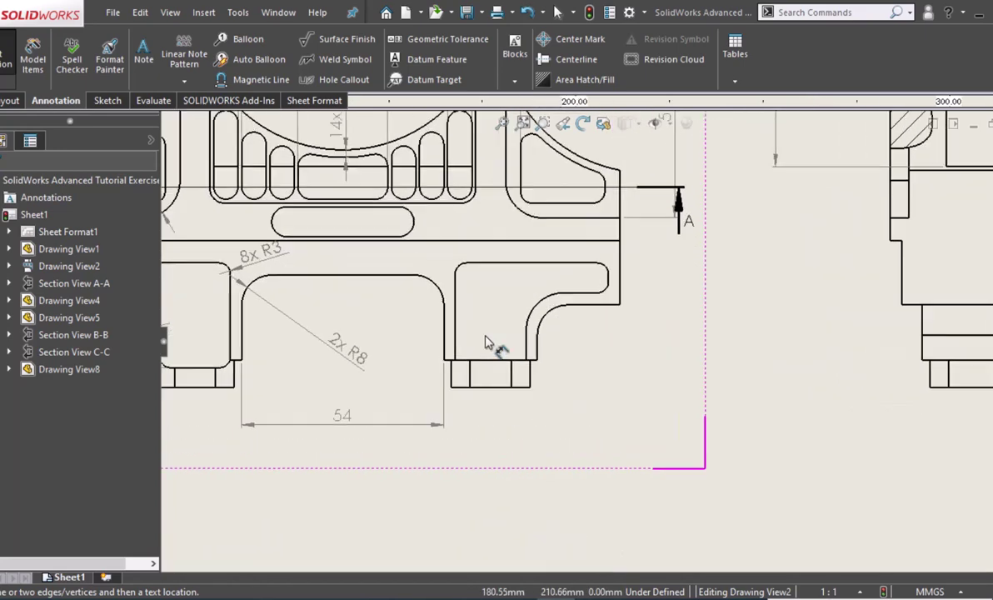
scroll(508, 326, down, 2)
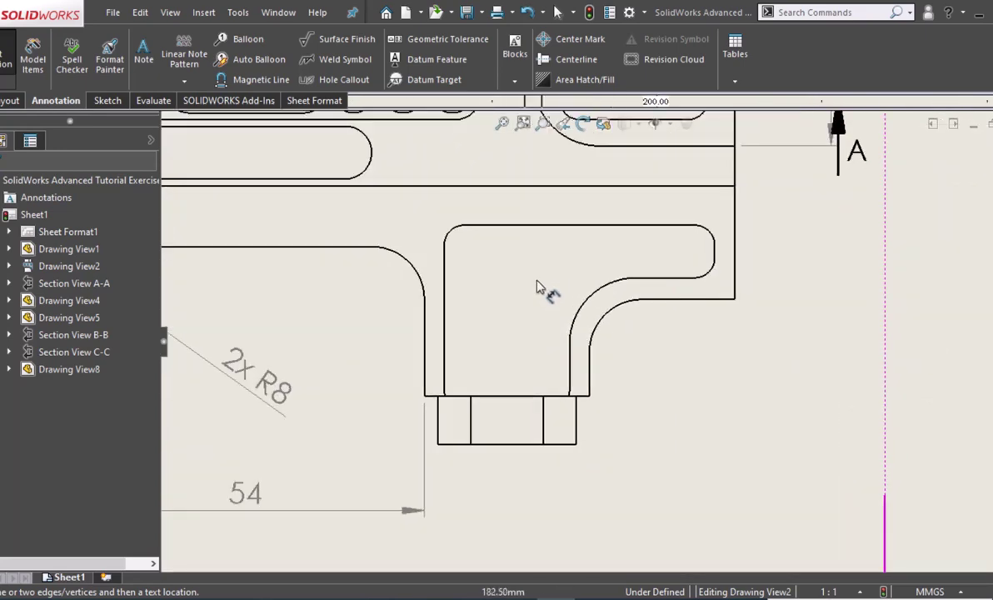
click(431, 340)
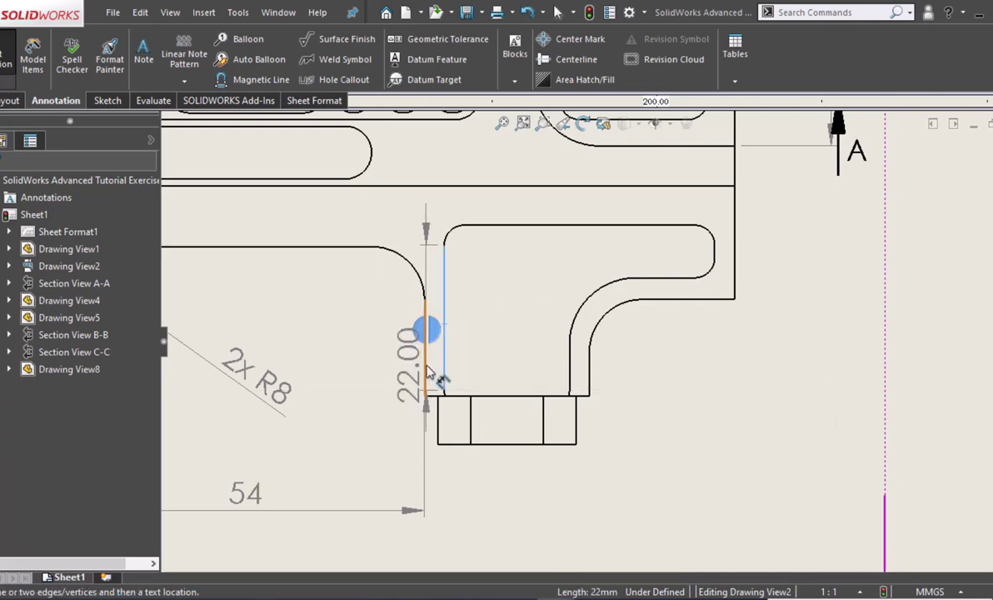
click(421, 345)
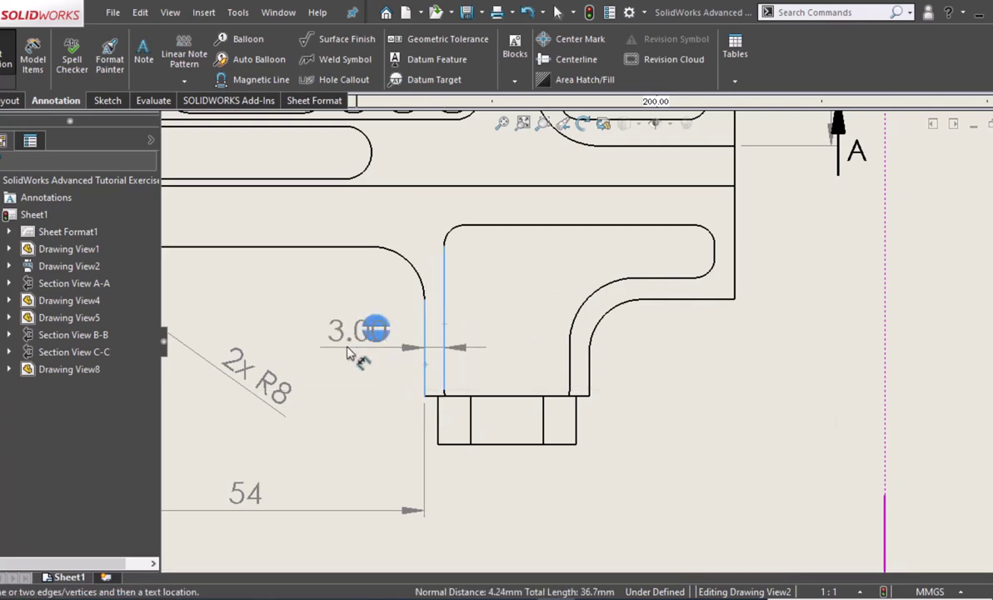
click(371, 360)
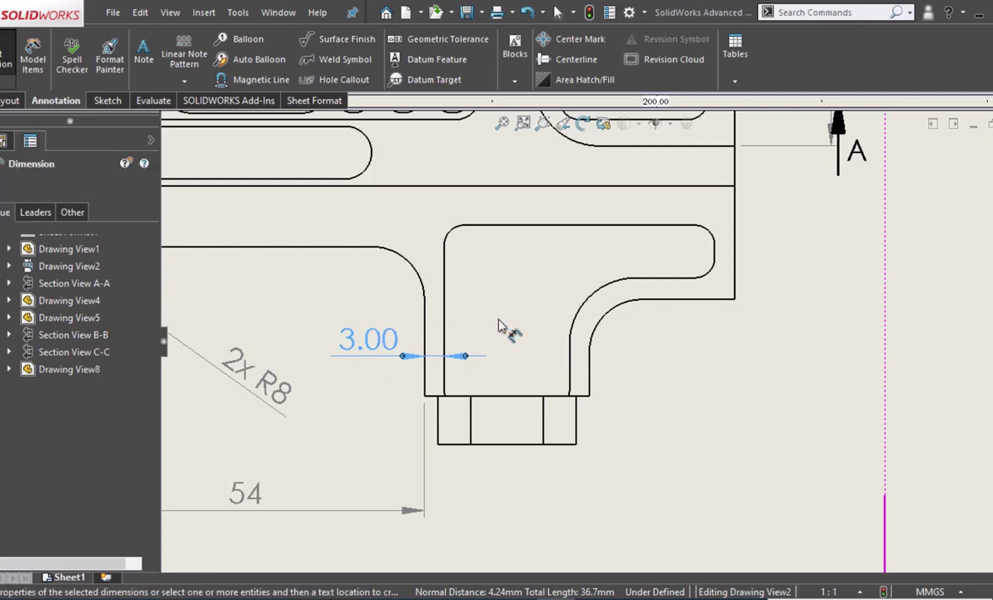
Dimension the right pocket fillet as R10 and set it and the 3 to no decimals.
middle_drag(658, 404, 780, 367)
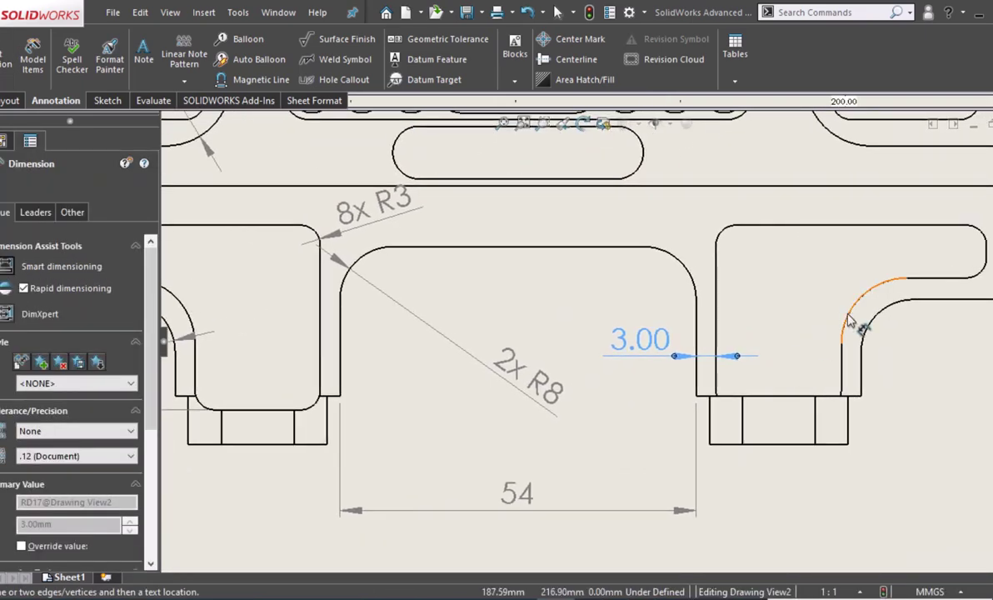
click(854, 298)
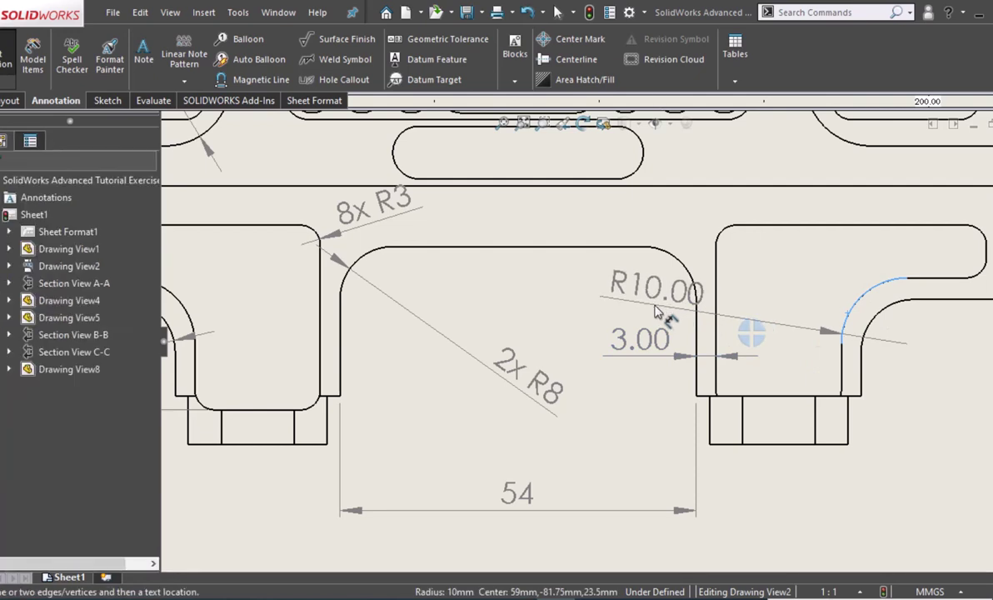
click(651, 310)
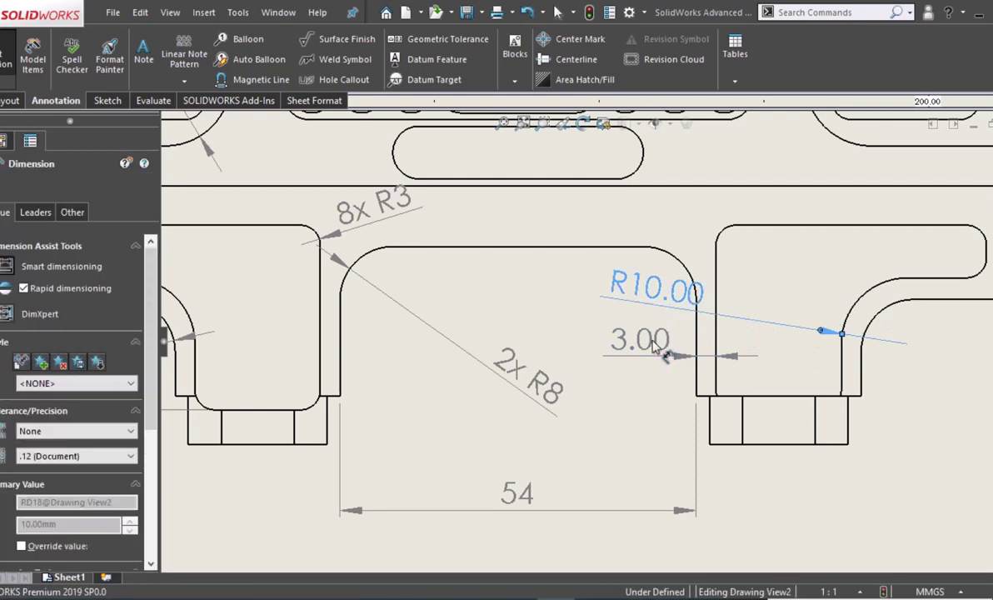
click(655, 348)
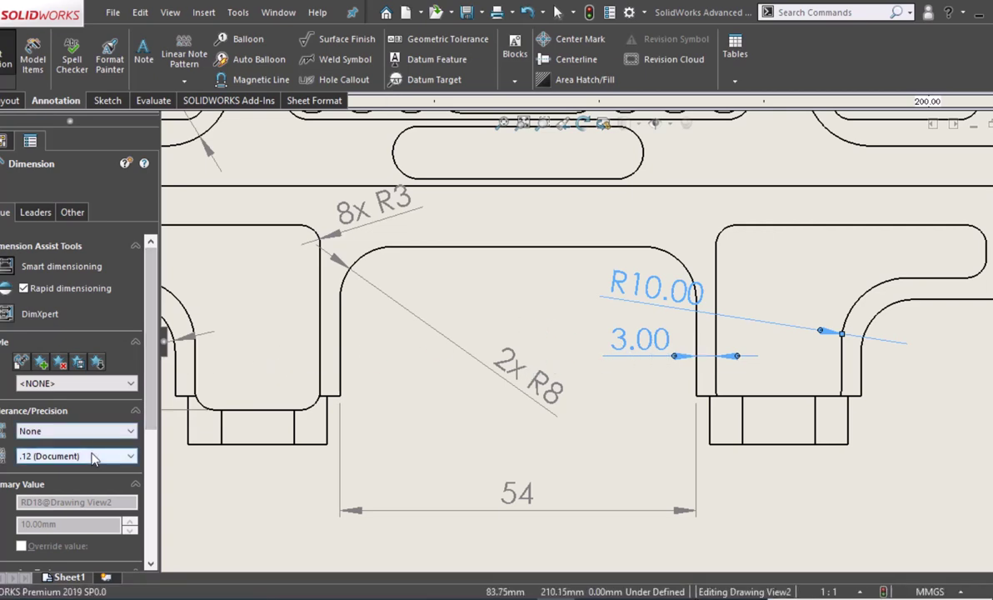
click(93, 456)
click(90, 472)
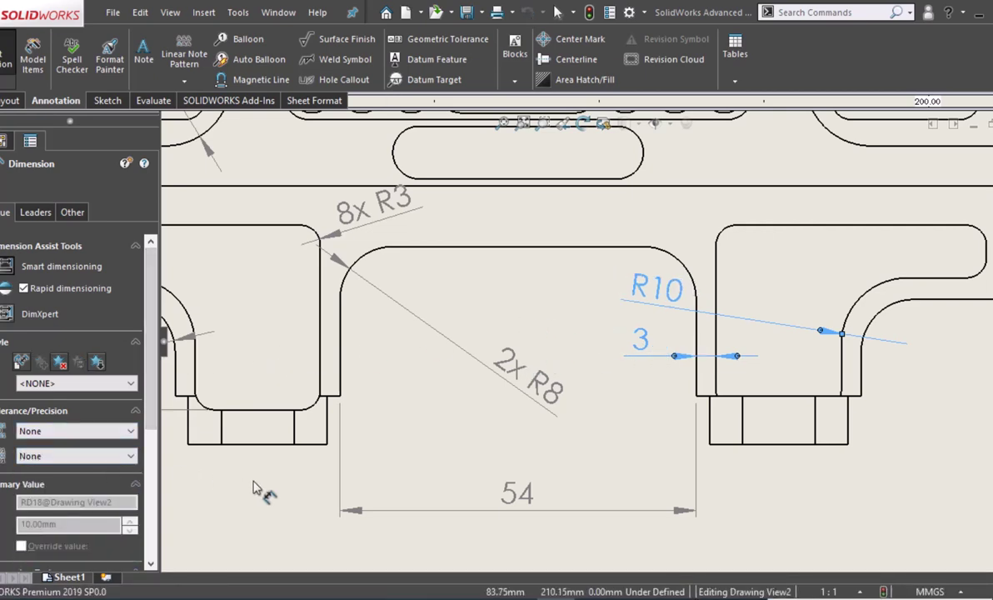
Deselect the dimensions and reframe the sheet to show both views.
key(ctrl+Up)
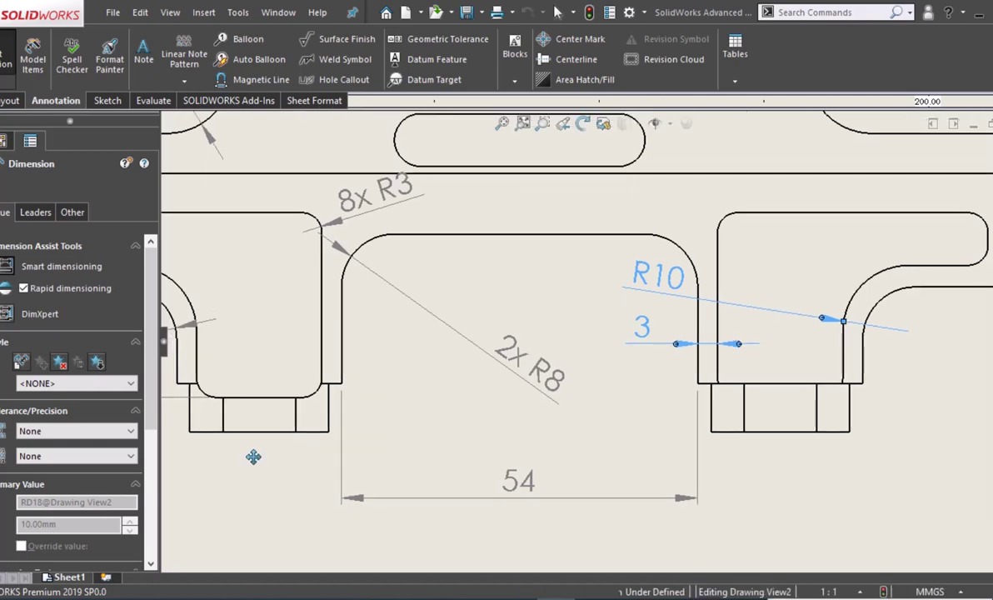
key(ctrl+Up)
key(ctrl+Up)
key(ctrl+Left)
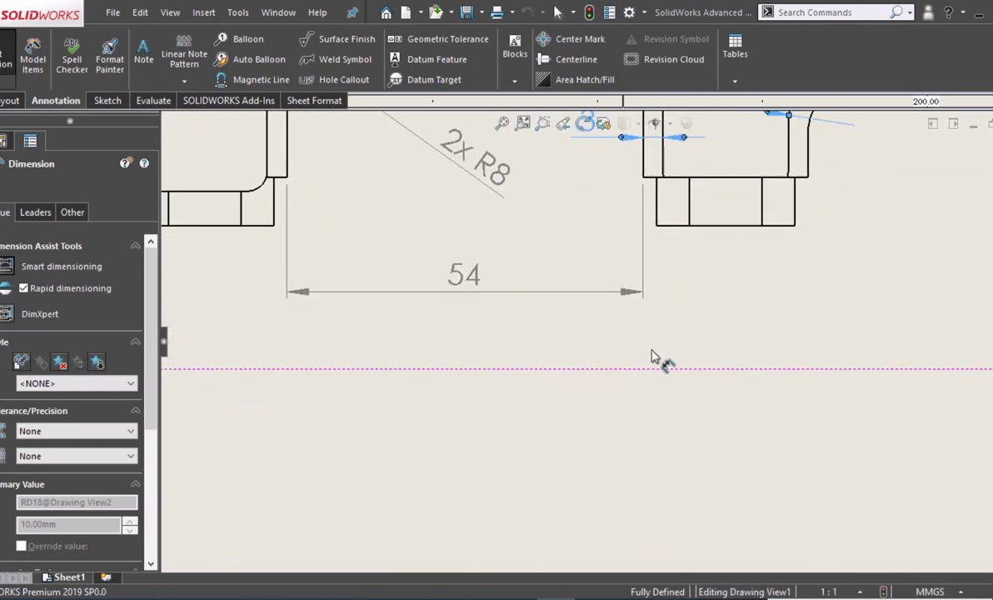
key(ctrl+Up)
scroll(653, 357, up, 2)
scroll(653, 357, up, 1)
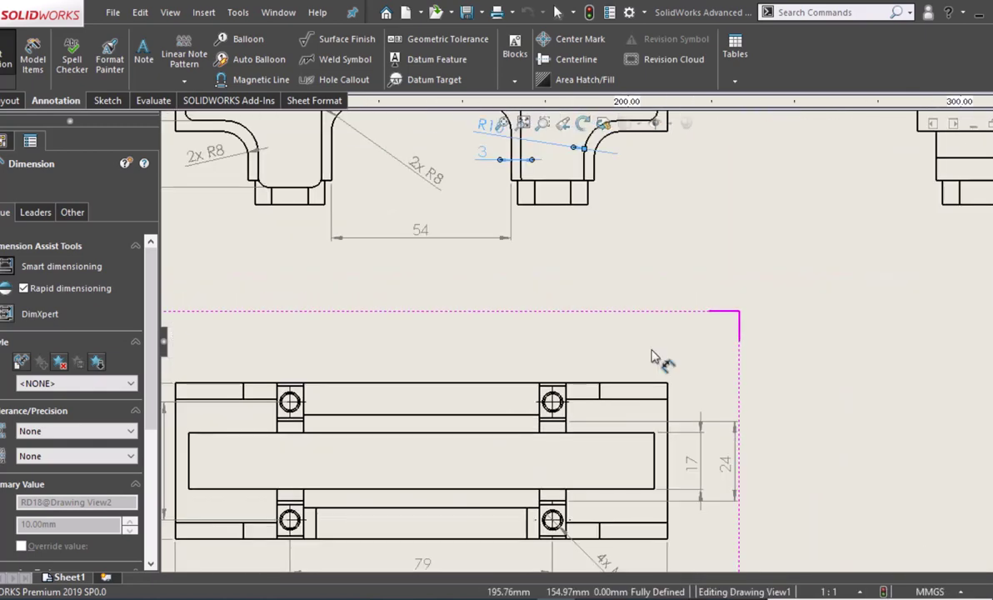
scroll(617, 342, up, 1)
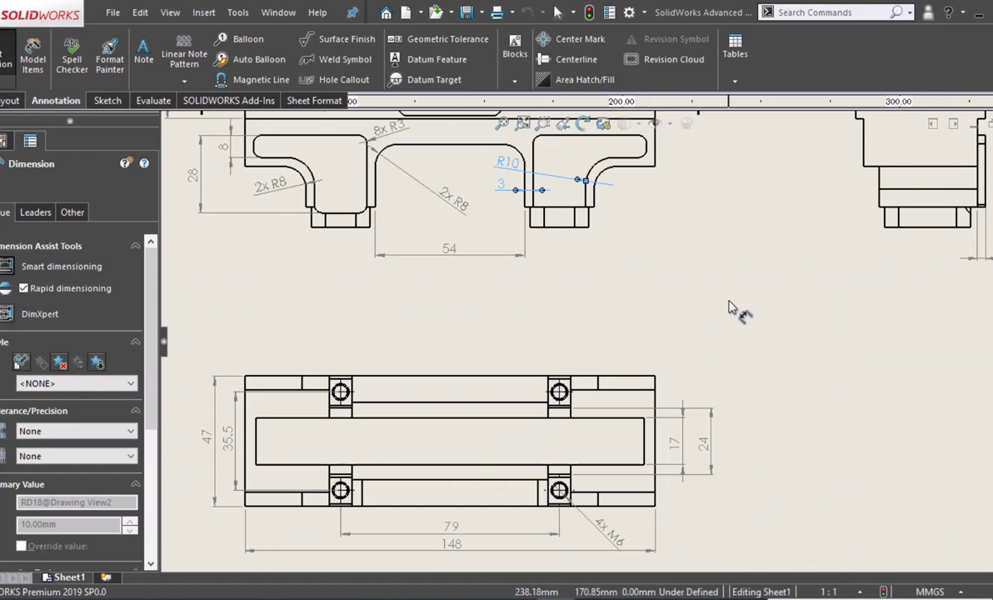
mouse_move(729, 308)
ctrl+middle_down()
mouse_move(705, 301)
mouse_move(720, 316)
mouse_move(571, 414)
mouse_move(745, 395)
ctrl+middle_up()
click(679, 396)
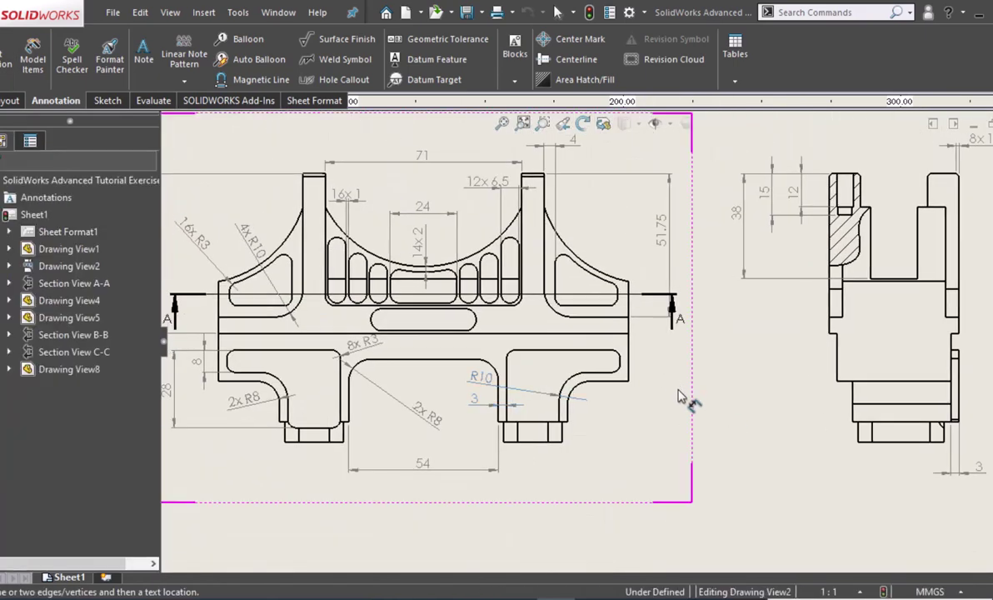
mouse_move(679, 396)
ctrl+middle_down()
mouse_move(689, 434)
mouse_move(676, 433)
ctrl+middle_up()
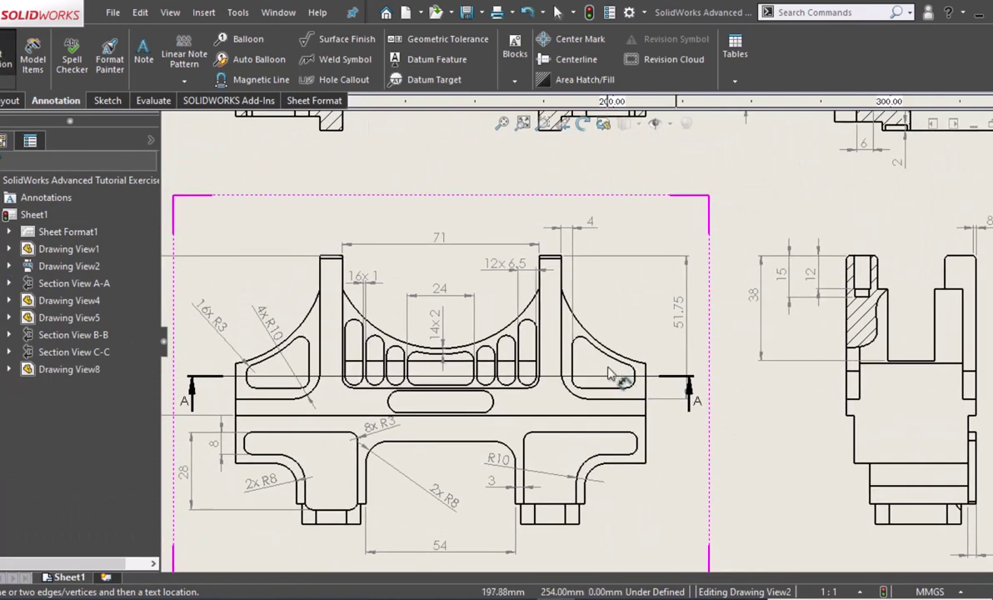
scroll(608, 375, down, 1)
scroll(630, 337, down, 1)
scroll(631, 337, down, 2)
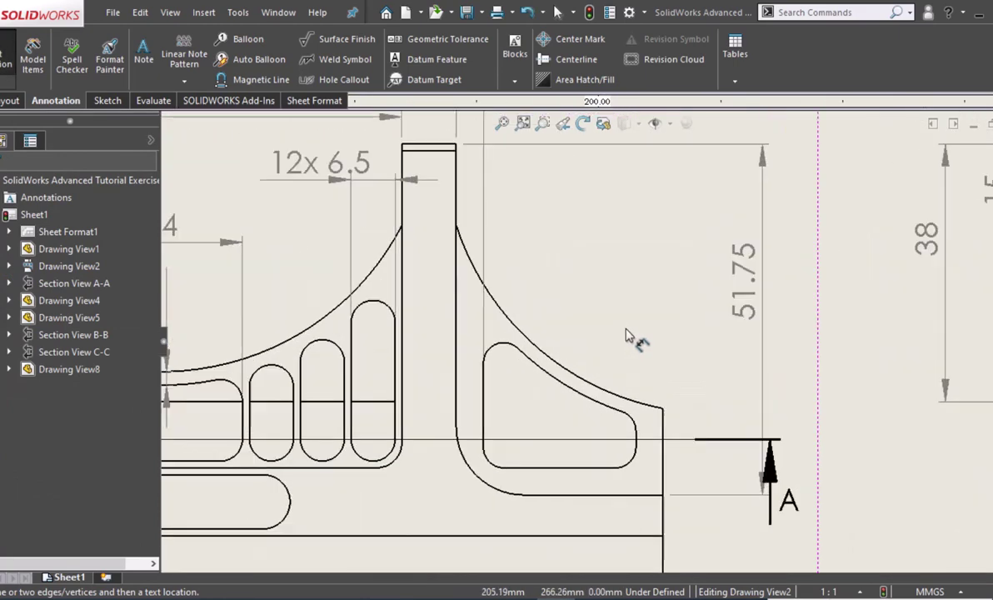
click(505, 305)
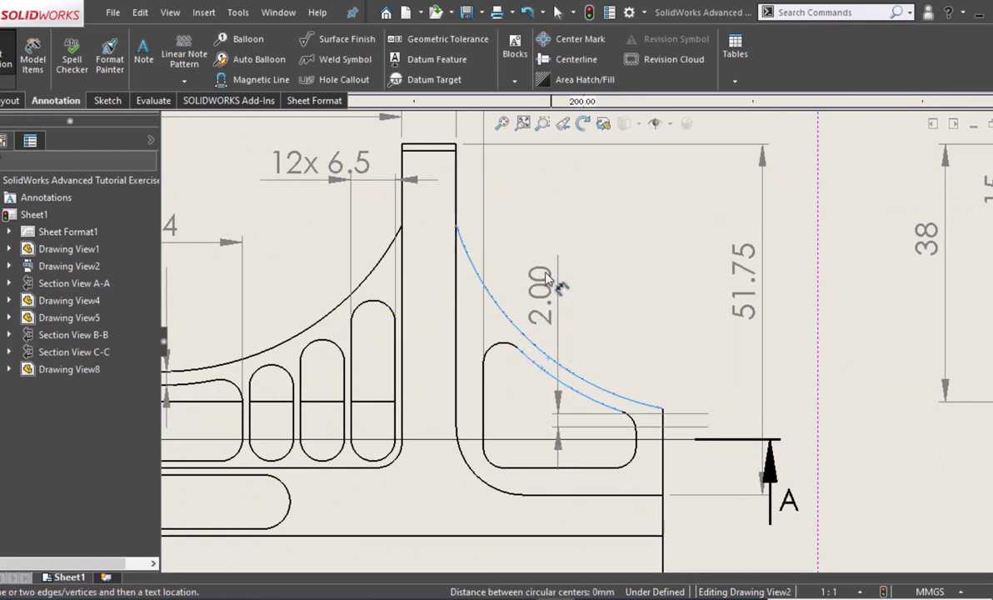
click(547, 335)
key(Escape)
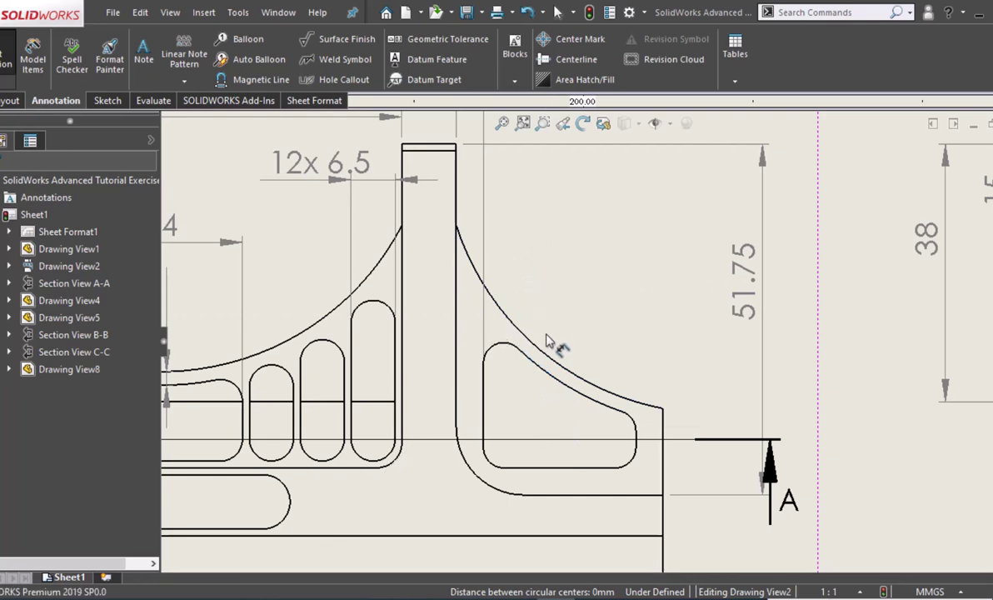
click(538, 352)
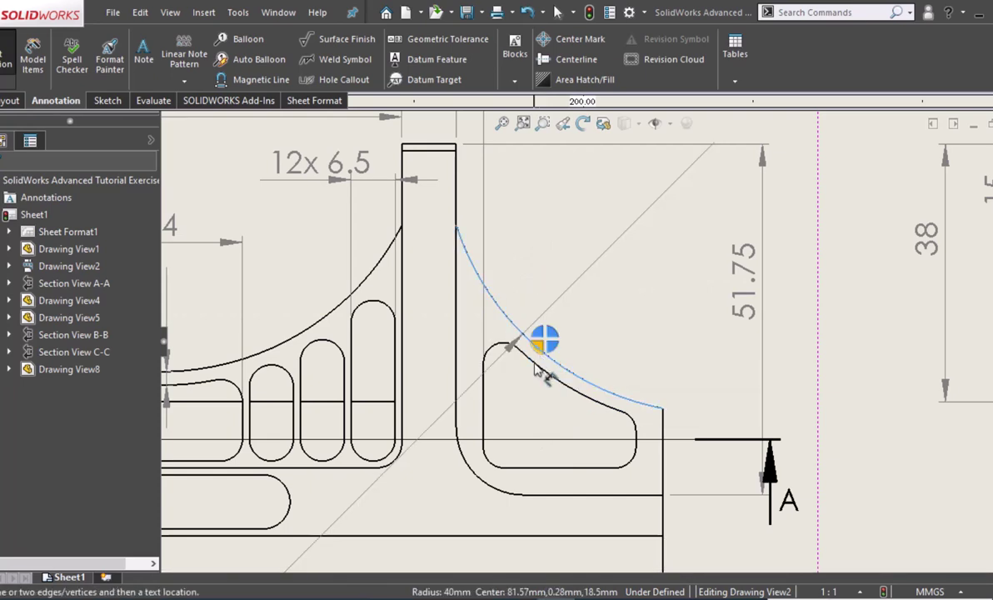
click(538, 369)
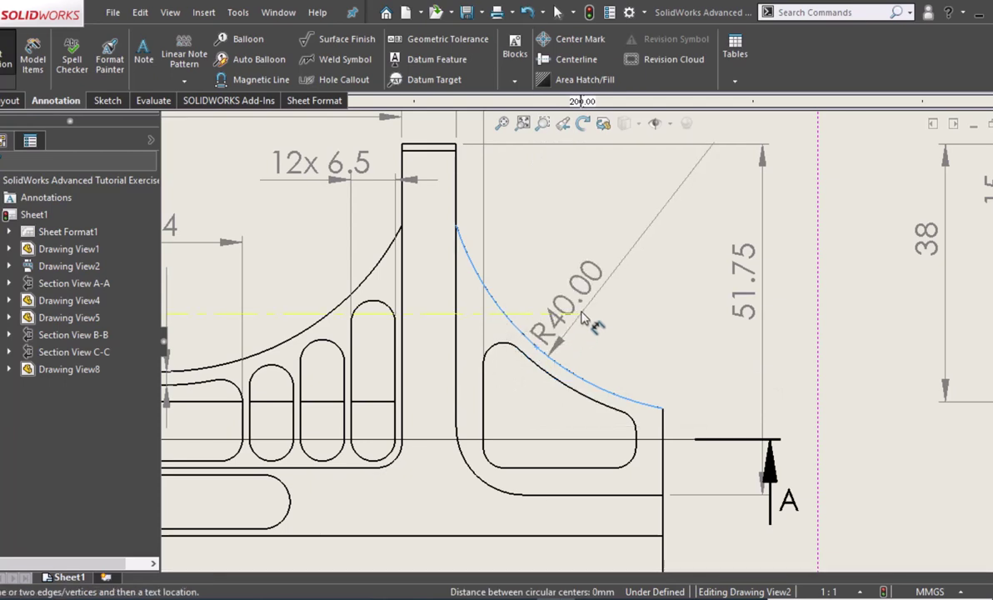
key(Escape)
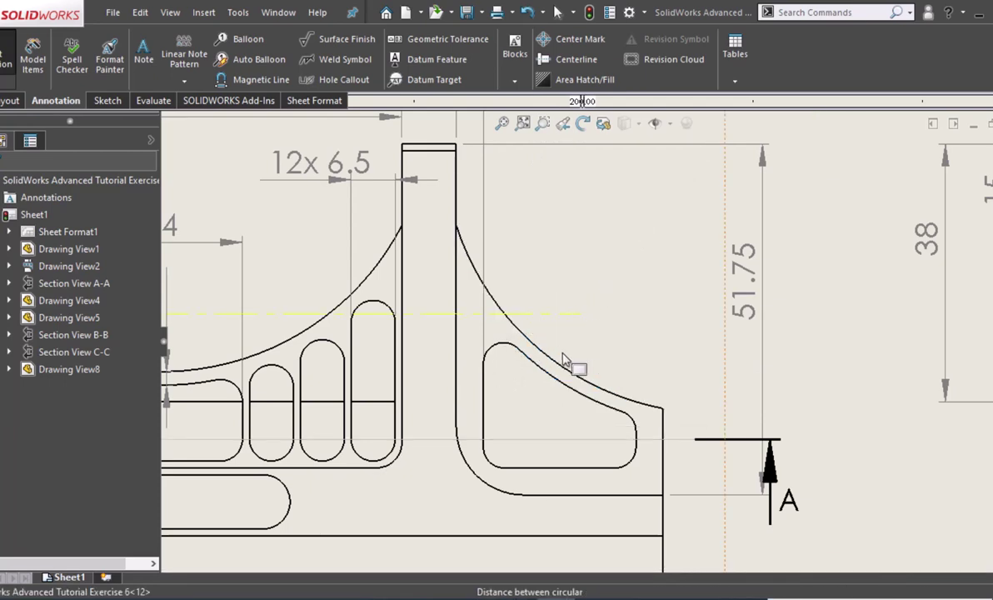
click(273, 156)
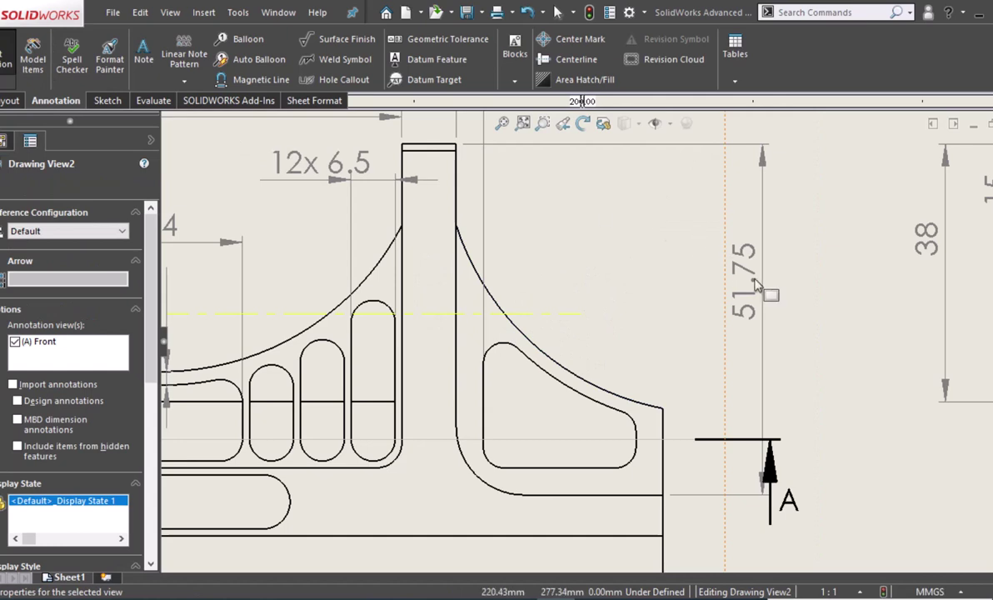
click(856, 316)
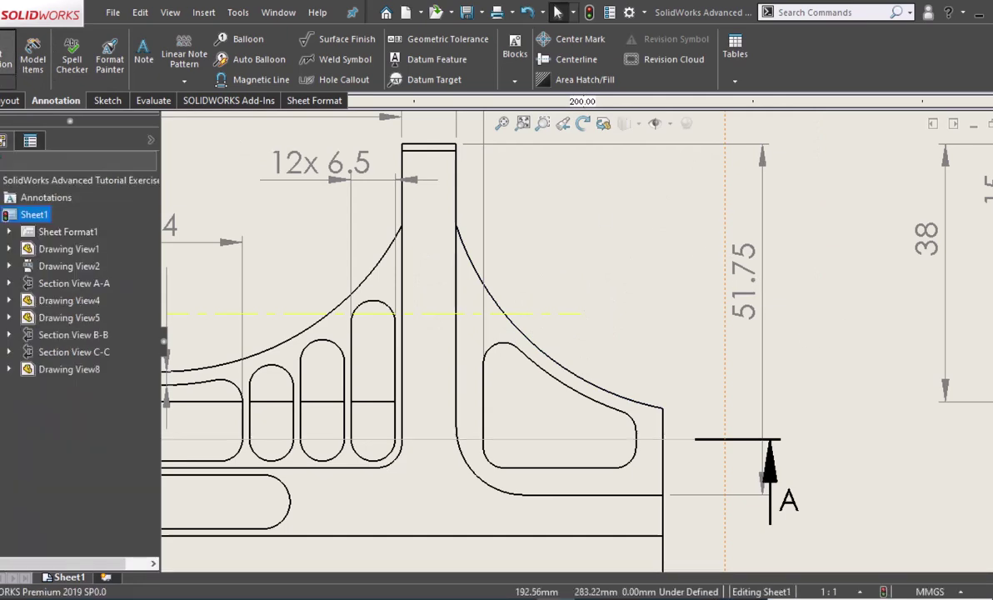
right_drag(495, 304, 567, 305)
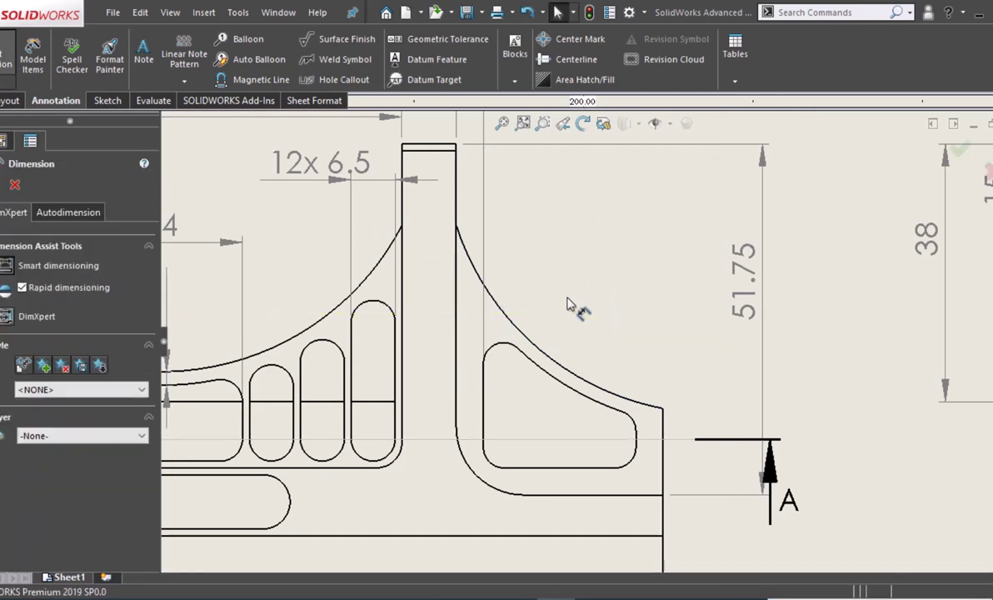
click(527, 341)
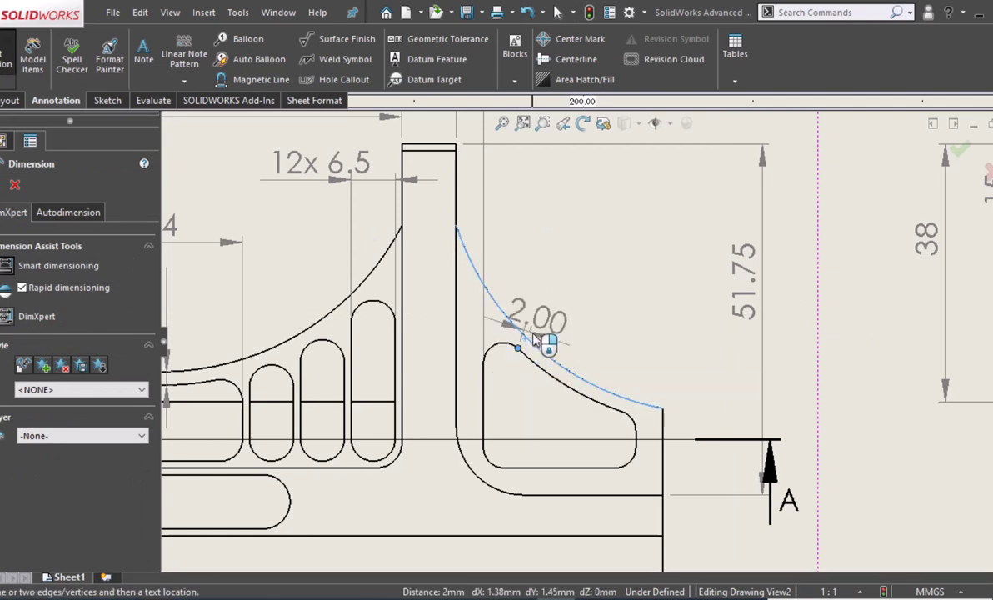
click(529, 343)
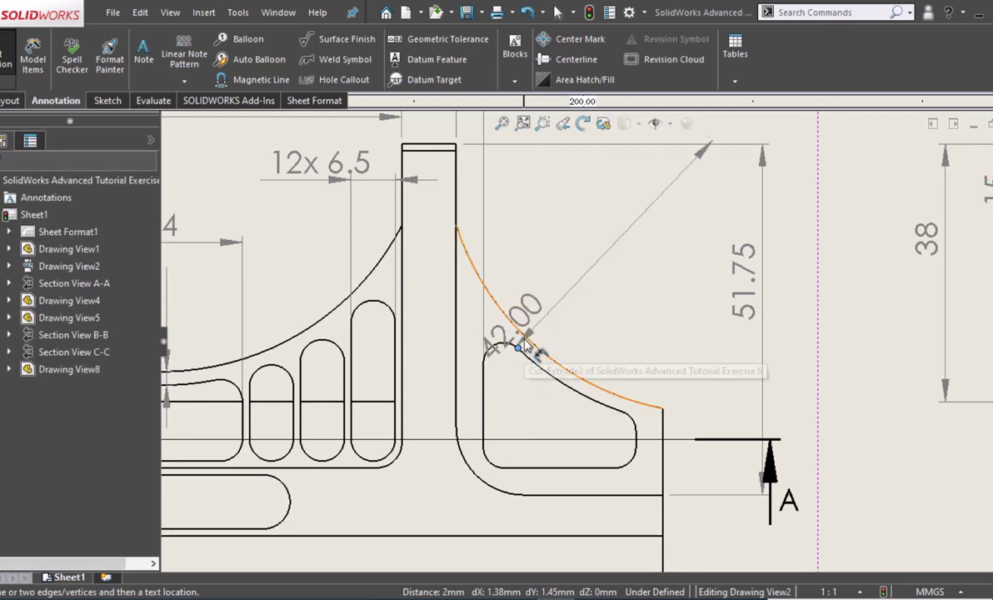
click(526, 341)
click(526, 341)
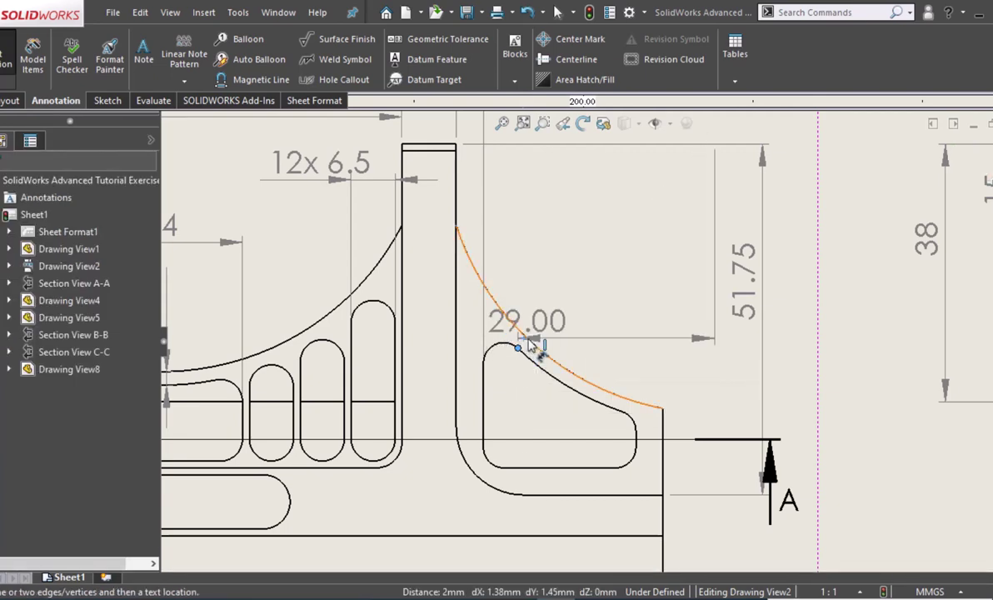
key(Escape)
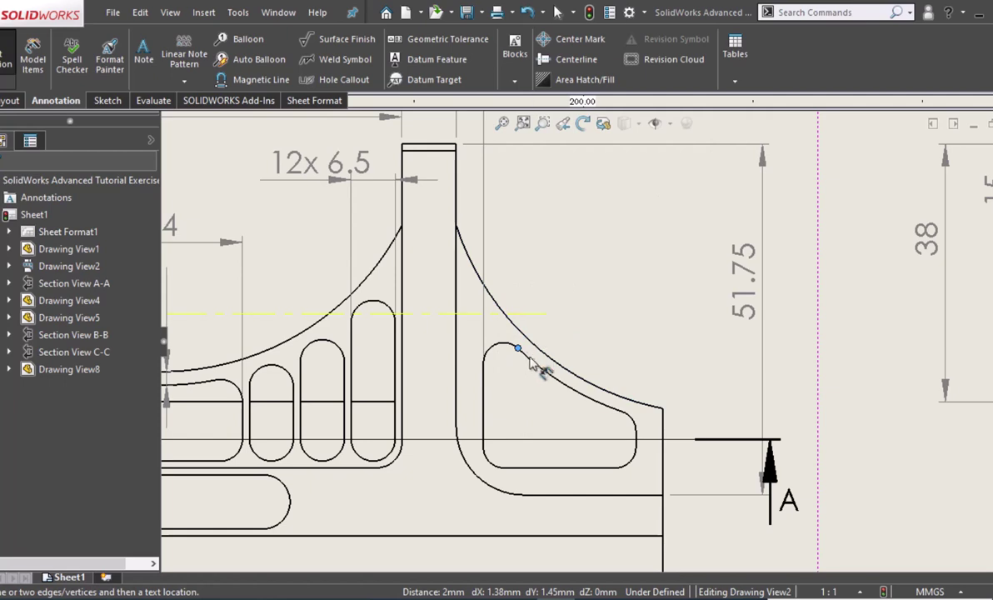
scroll(530, 356, down, 1)
scroll(535, 345, down, 2)
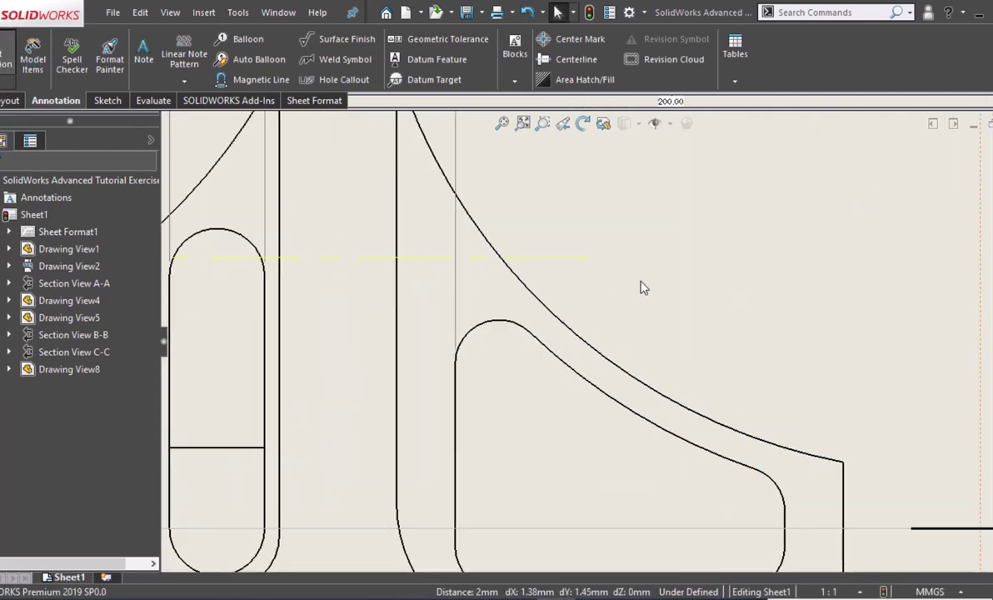
Try dimensioning the outer curve against the pocket arc and fillet, cancelling the 29 and 42 results.
key(Return)
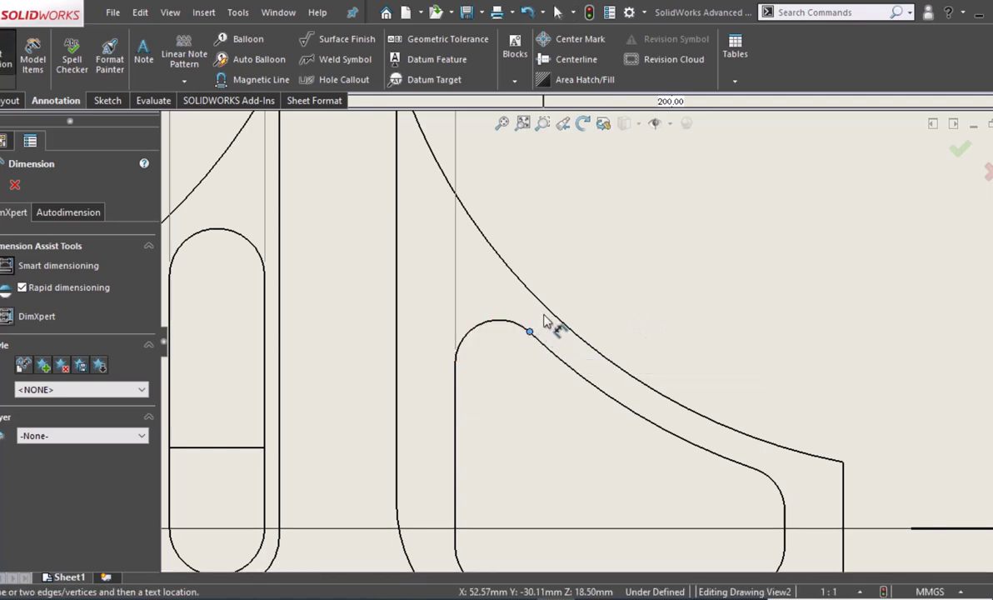
click(547, 321)
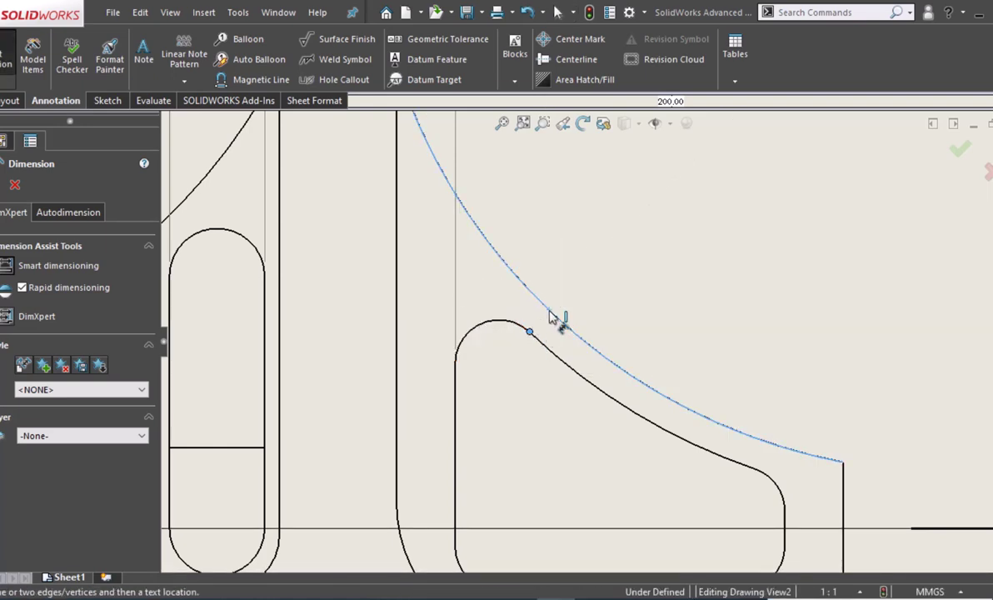
click(549, 315)
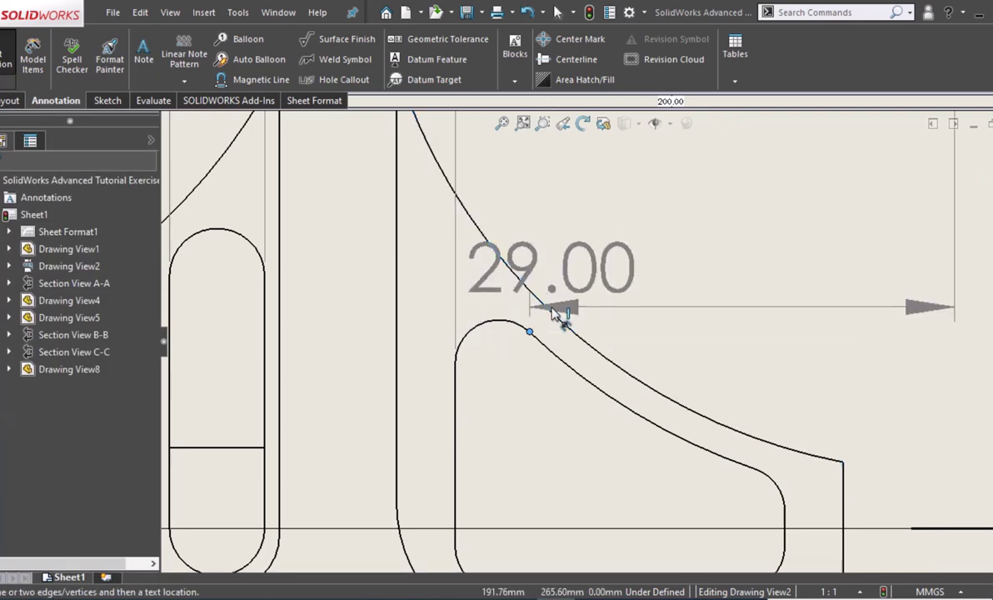
key(Escape)
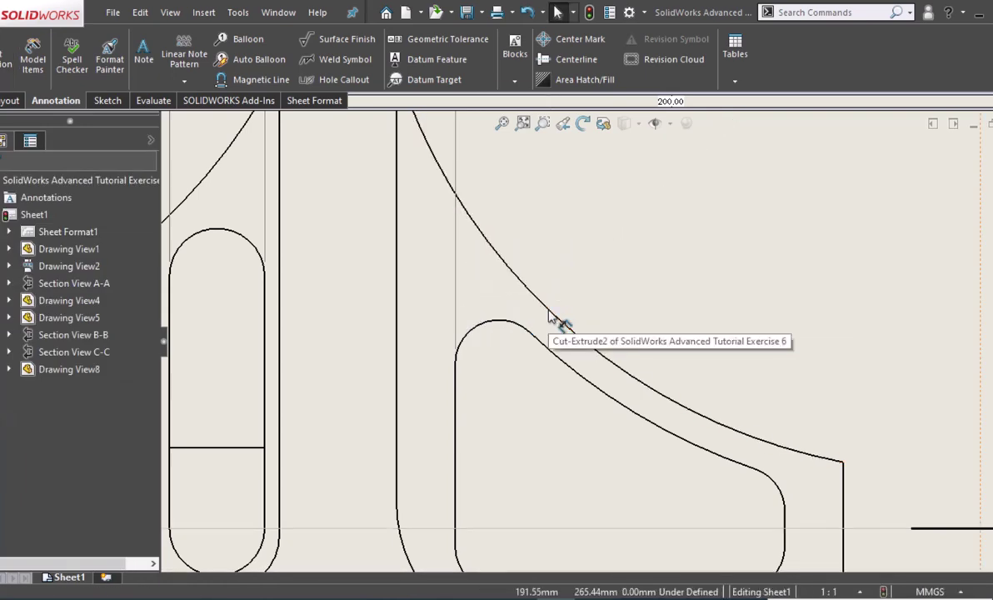
key(d)
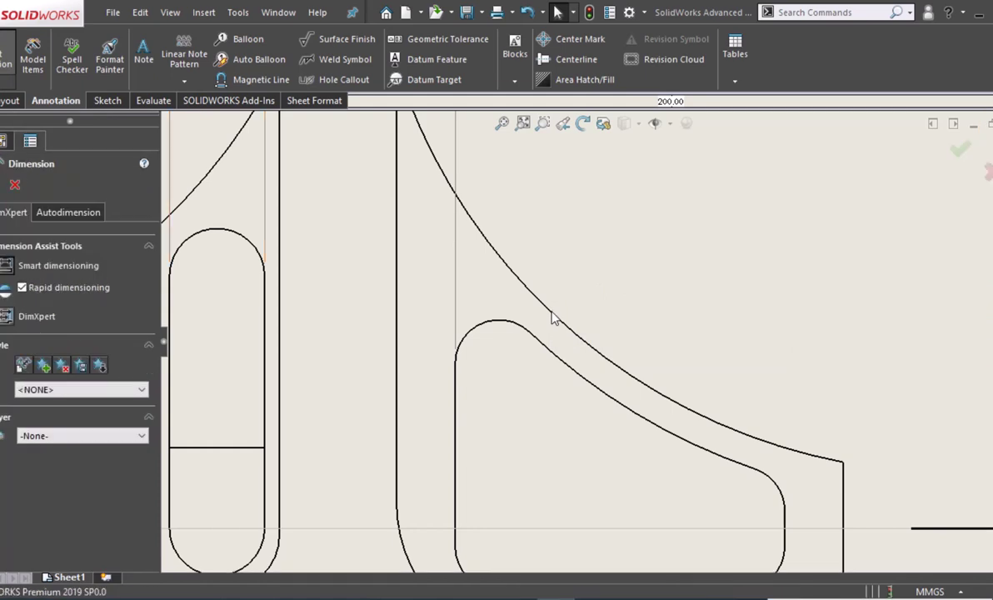
click(555, 306)
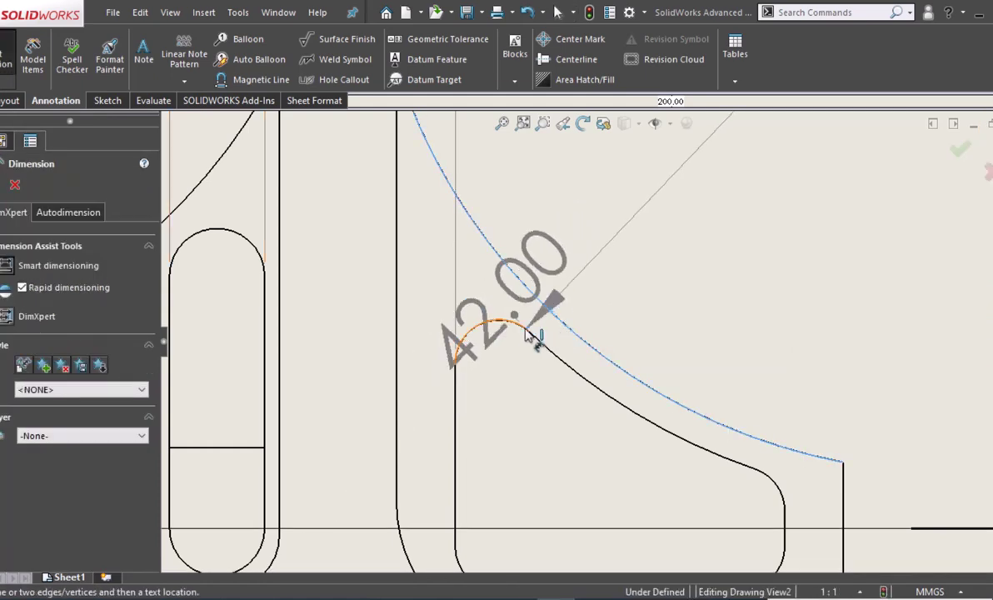
click(533, 334)
key(Escape)
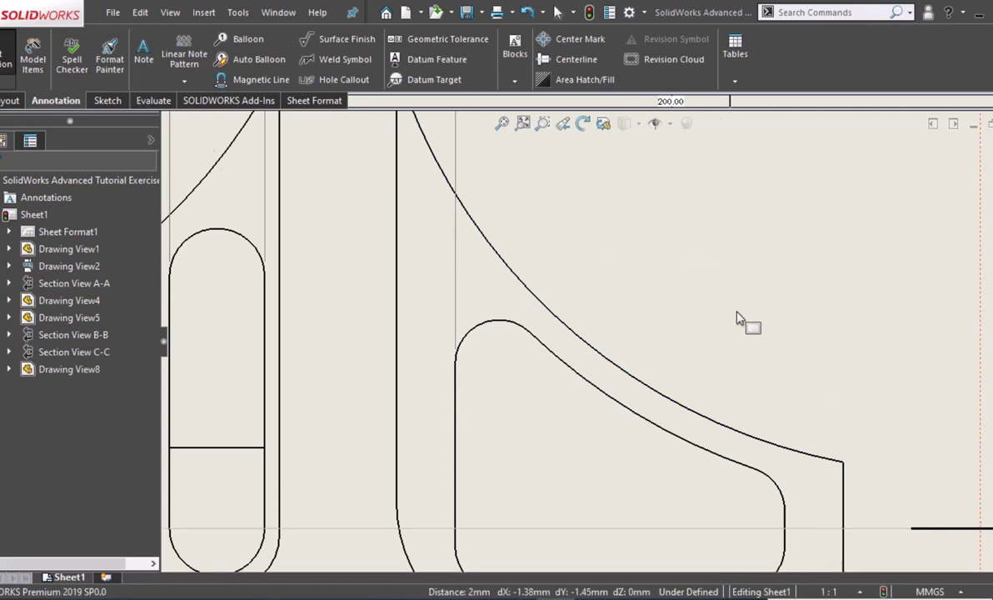
click(767, 459)
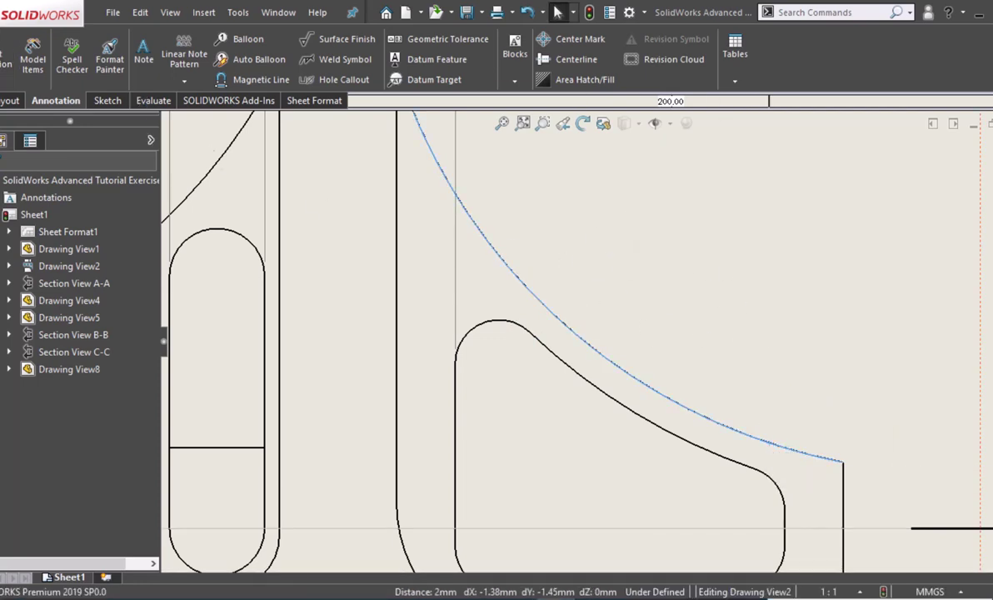
click(755, 471)
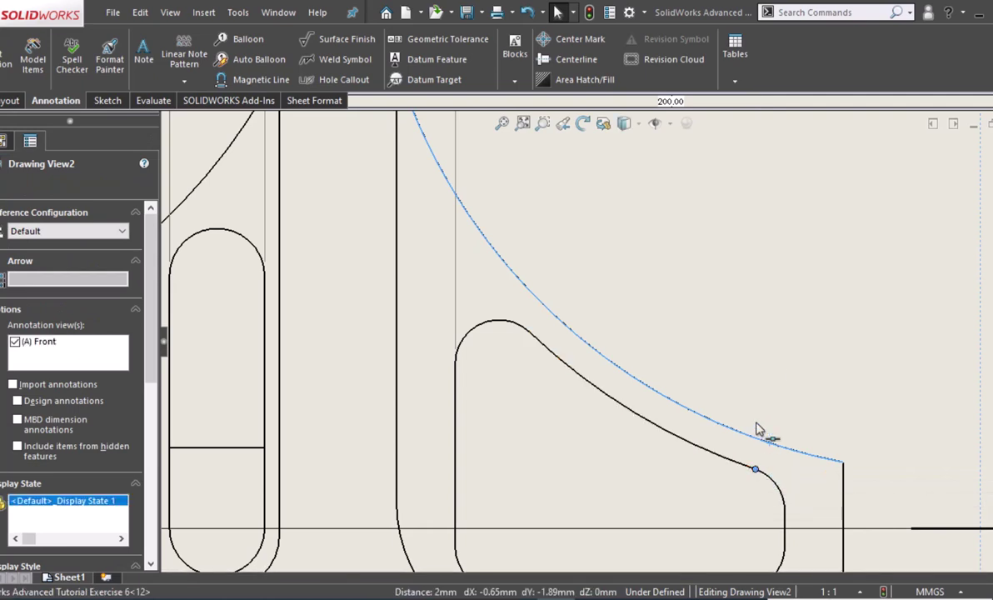
key(Escape)
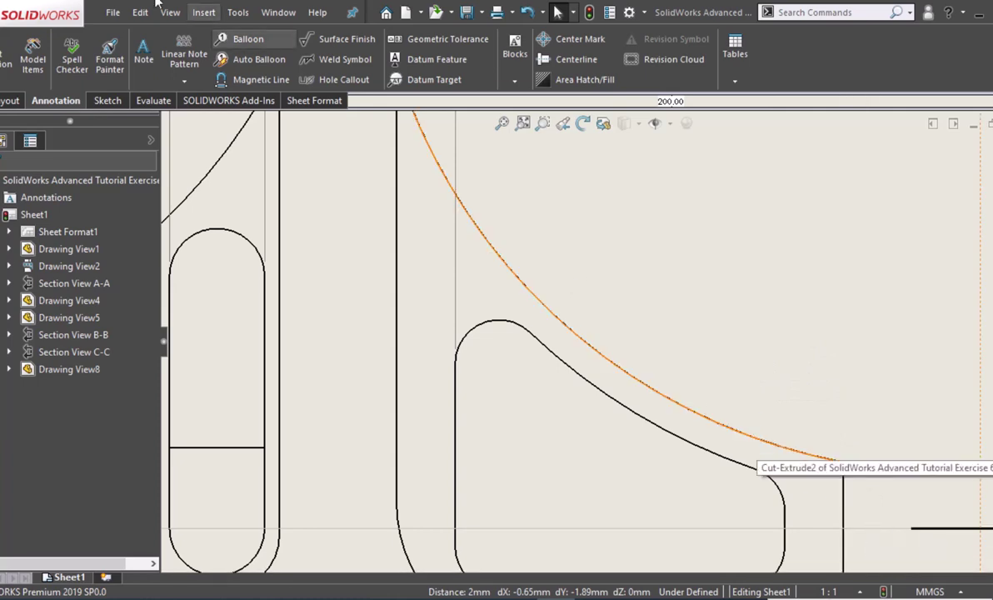
Dimension the 2 mm wall between the outer curve and inner slot edge, without decimals.
right_drag(658, 296, 711, 262)
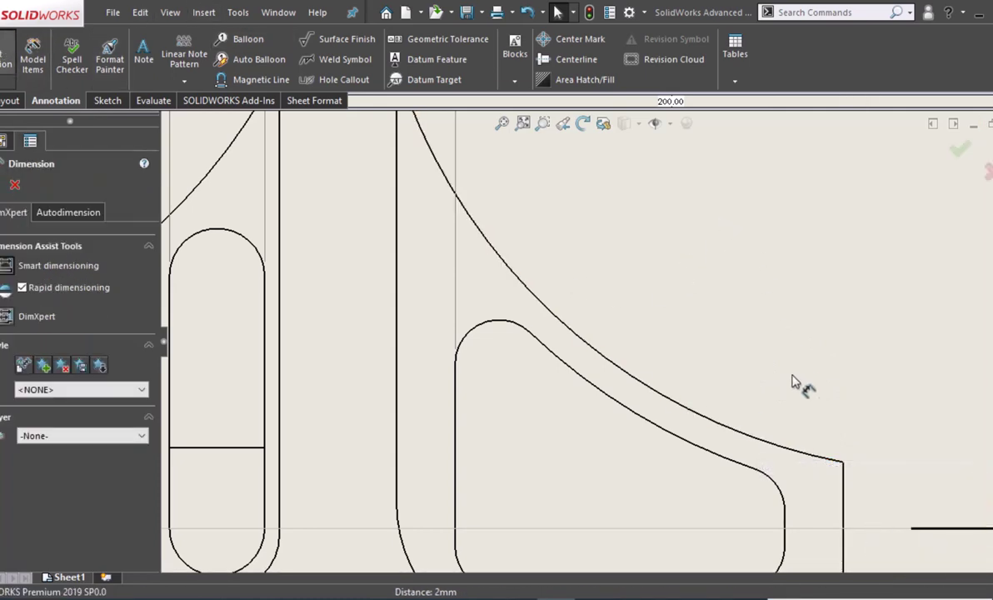
click(734, 435)
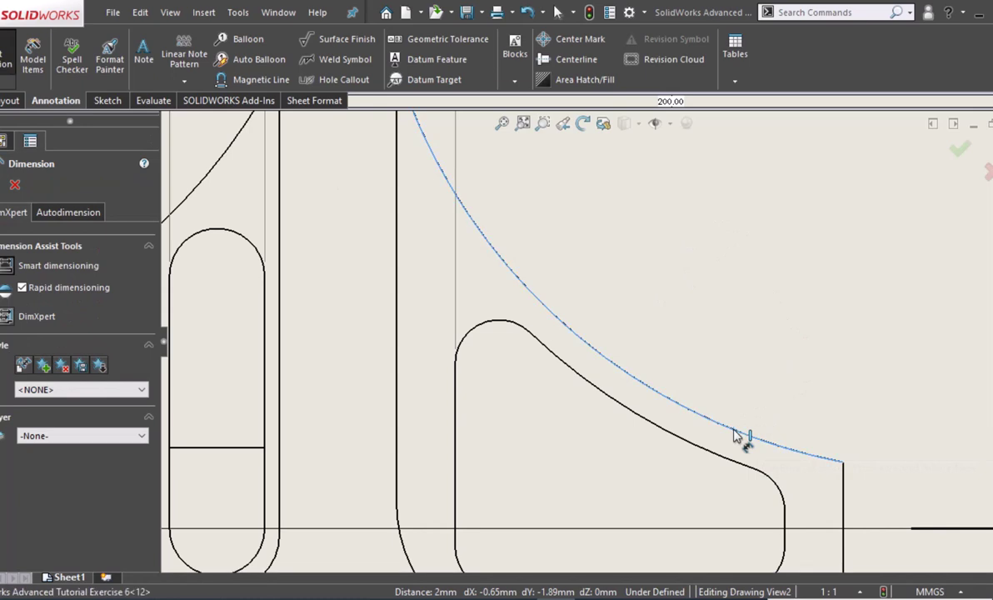
click(755, 471)
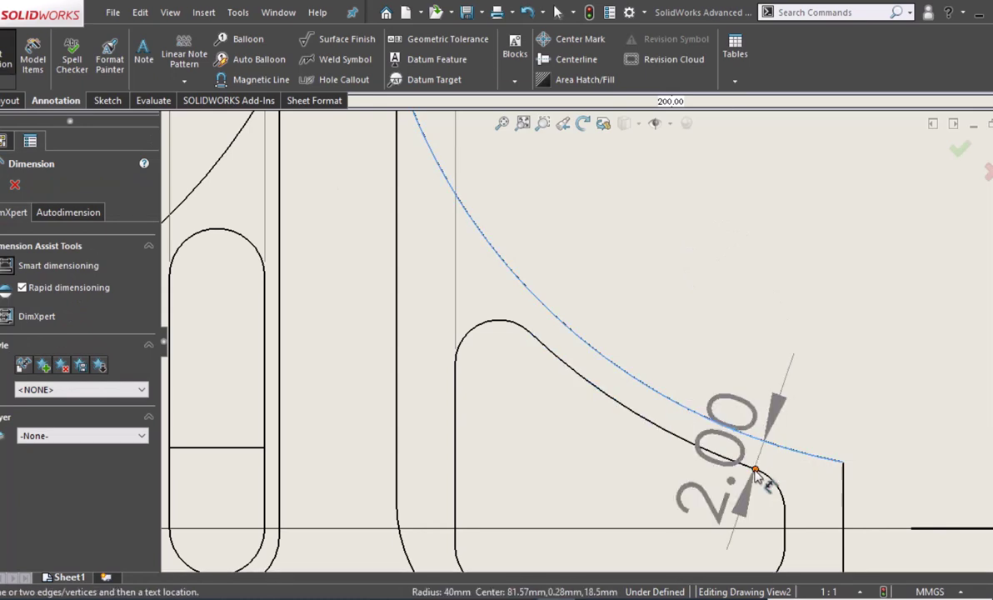
click(755, 472)
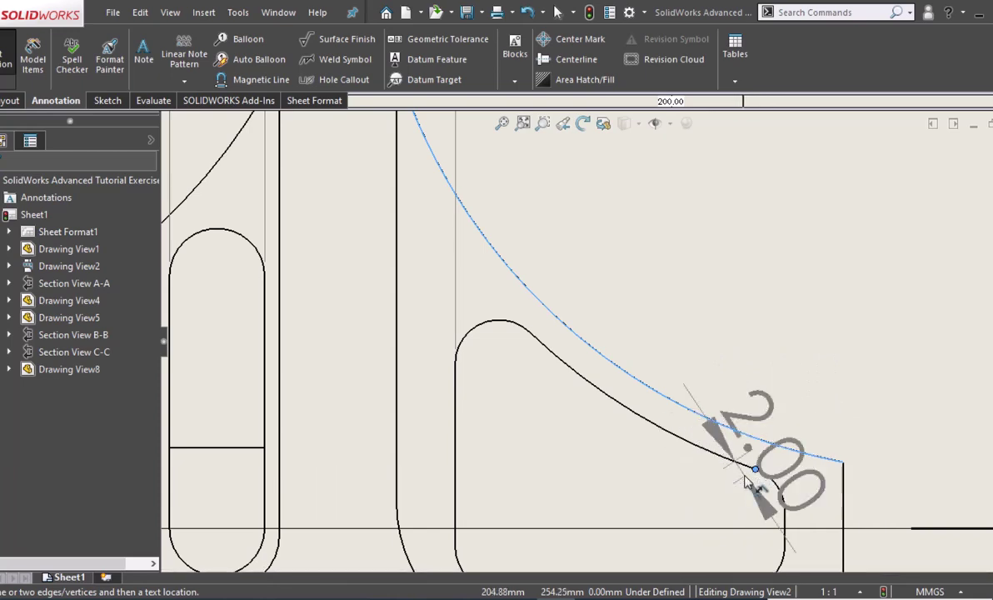
click(745, 481)
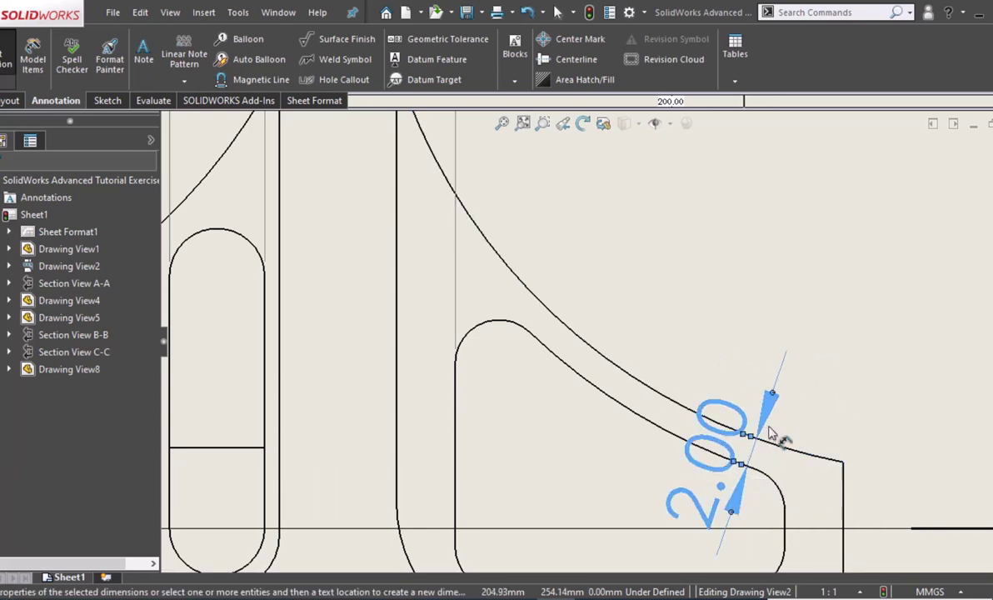
mouse_move(733, 325)
mouse_down()
mouse_move(775, 266)
mouse_move(807, 274)
mouse_up()
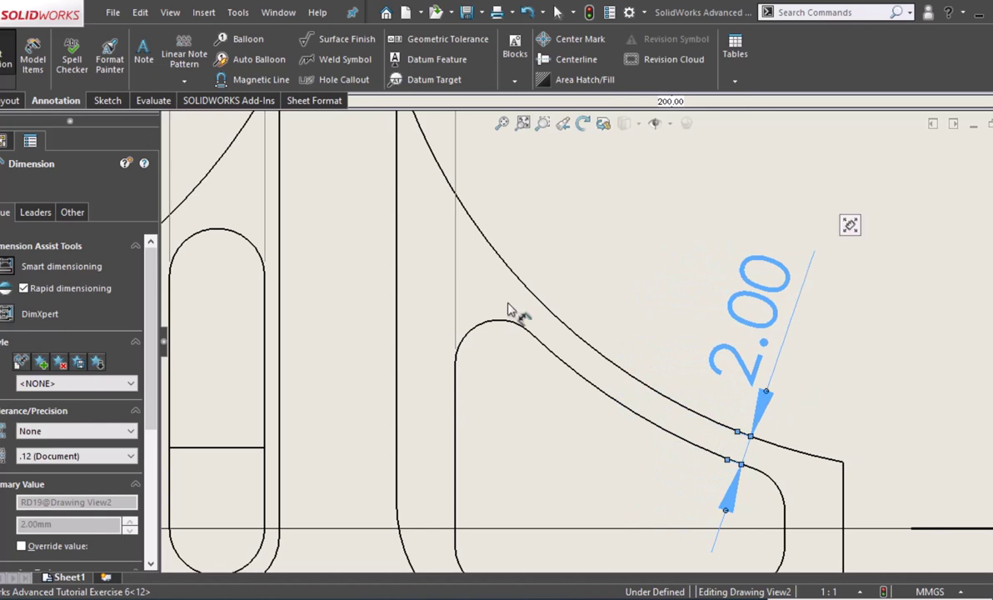
click(81, 456)
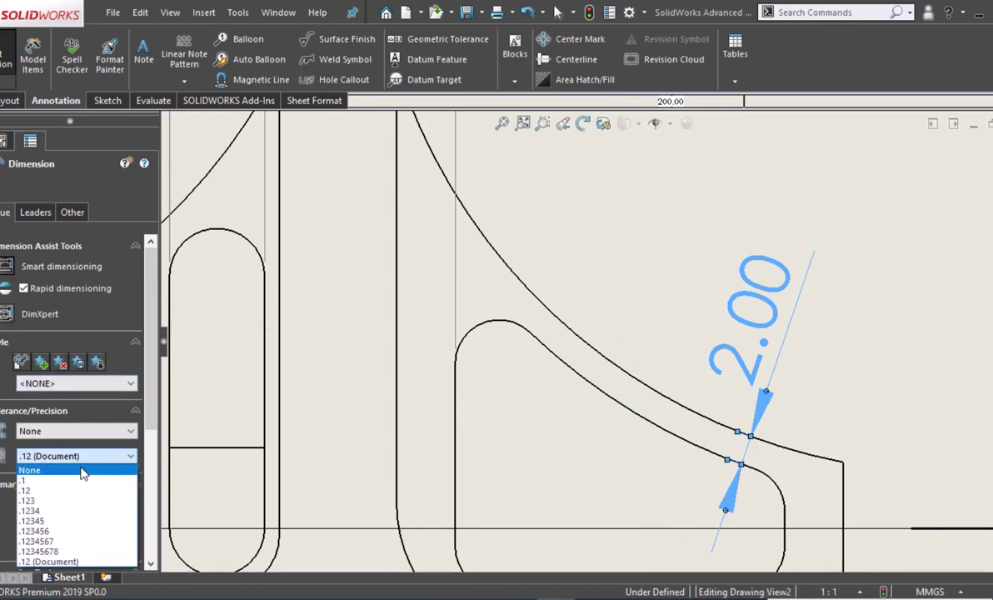
click(82, 470)
click(654, 270)
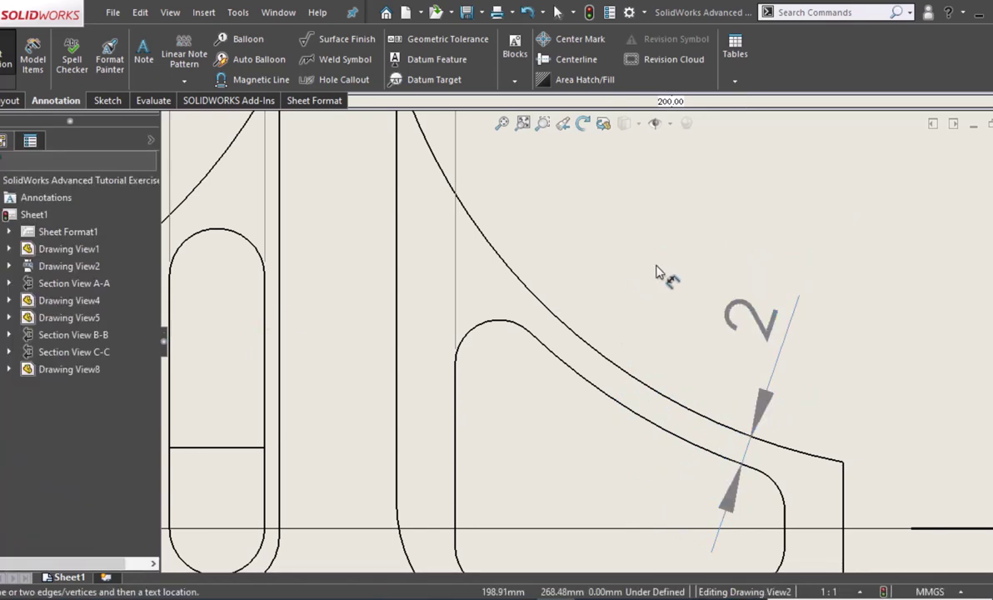
scroll(658, 273, down, 1)
scroll(664, 280, up, 2)
scroll(666, 280, up, 1)
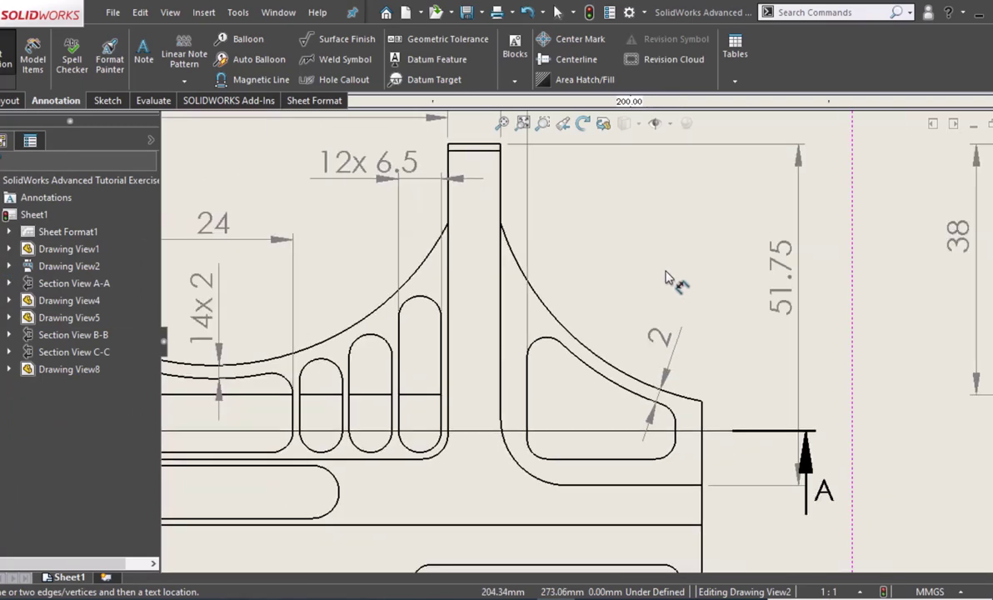
scroll(665, 280, up, 2)
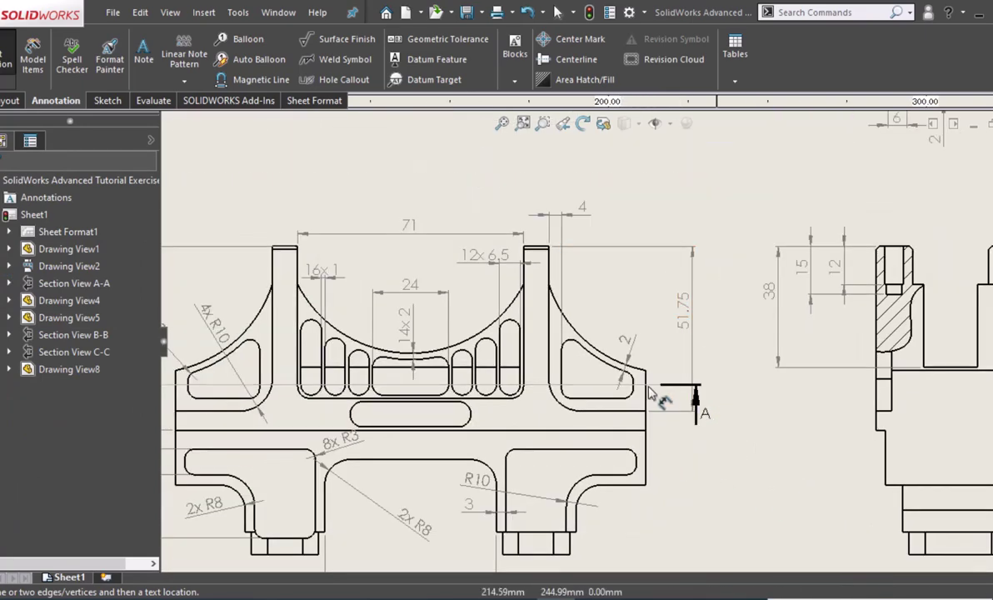
mouse_move(656, 413)
middle_down()
mouse_move(775, 427)
mouse_move(812, 416)
middle_up()
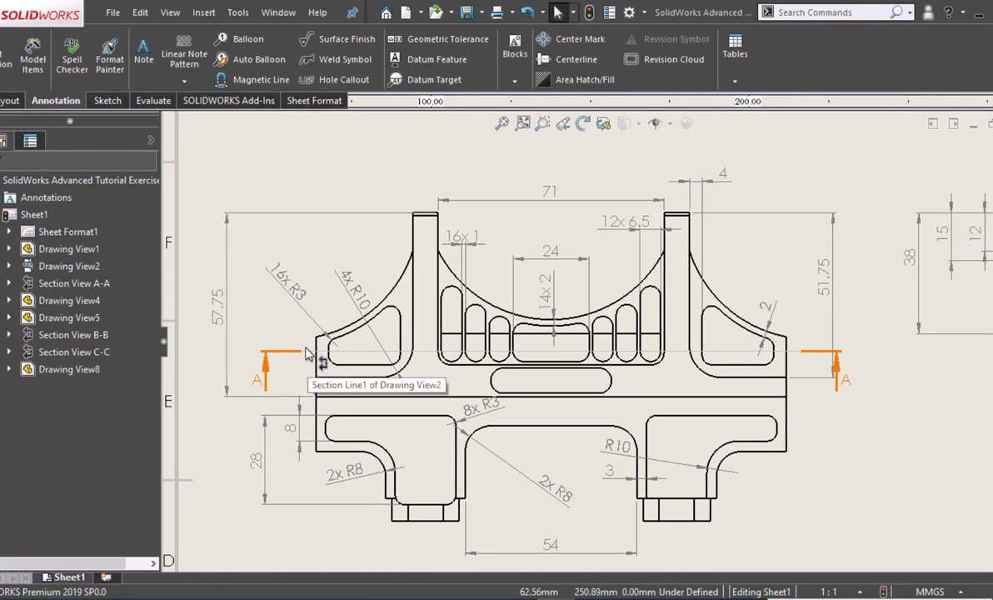
click(246, 344)
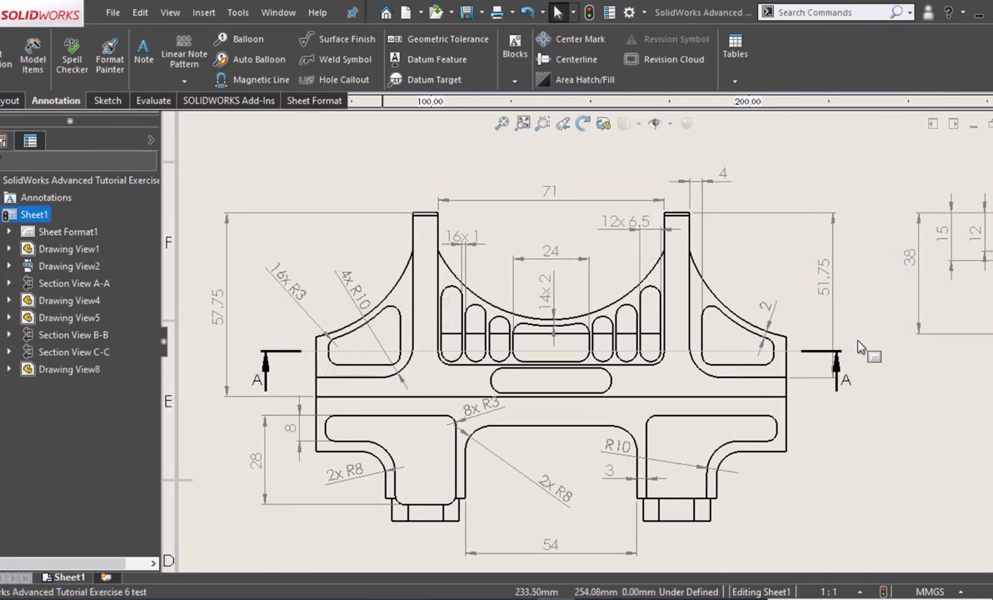
click(261, 351)
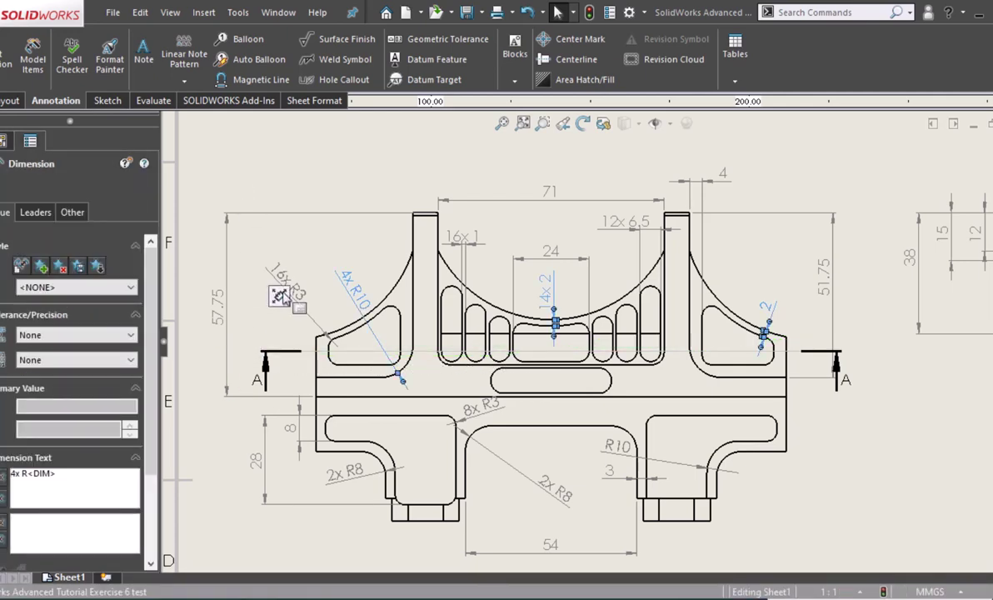
key(Escape)
click(313, 353)
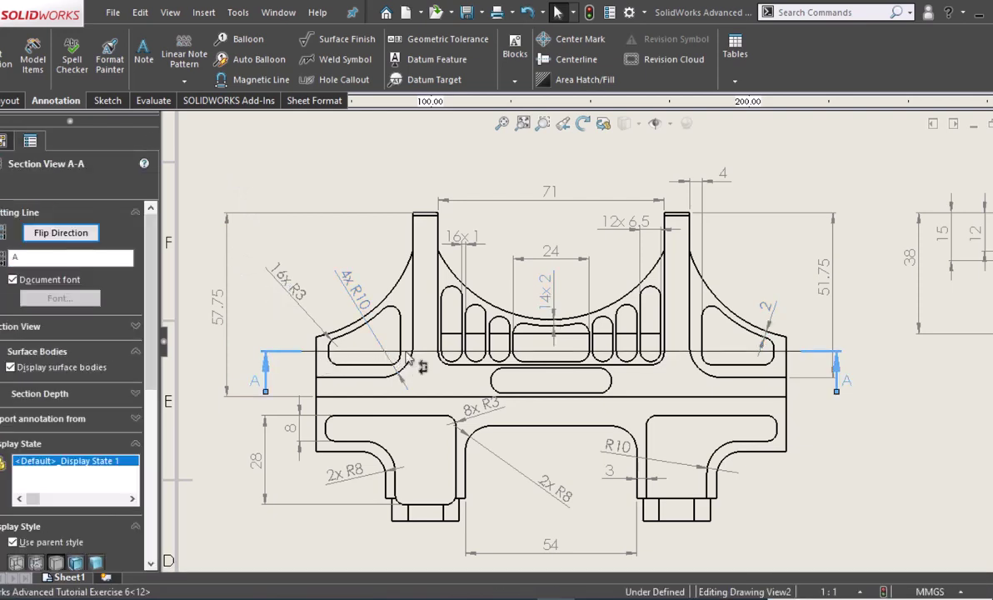
click(901, 438)
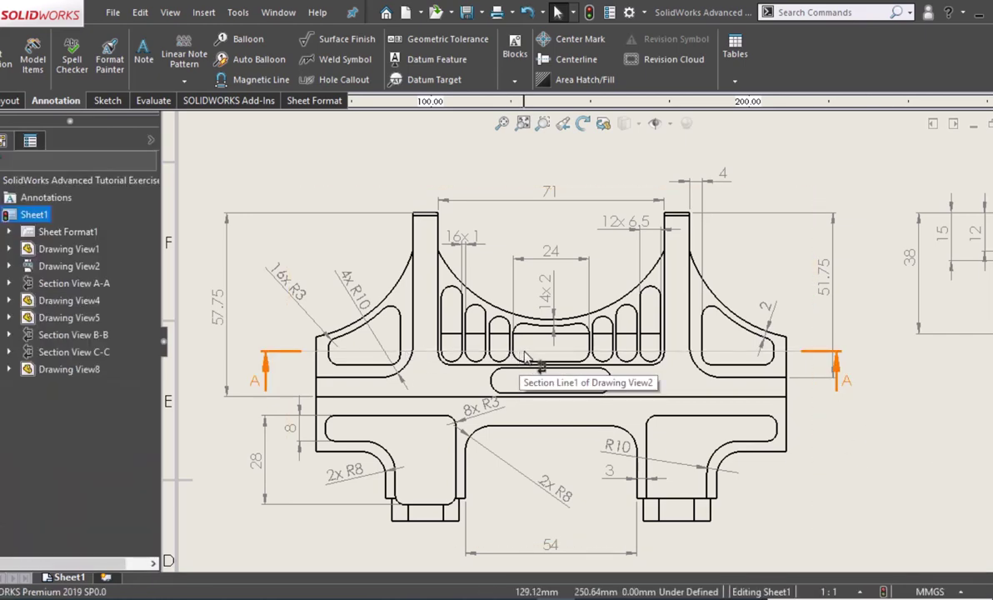
click(526, 356)
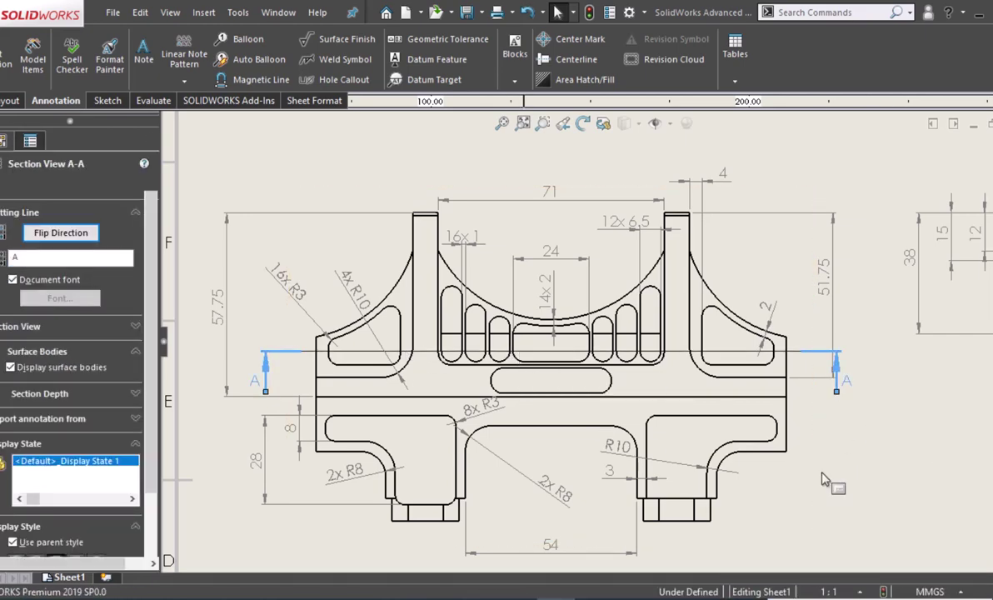
click(800, 475)
scroll(799, 475, up, 1)
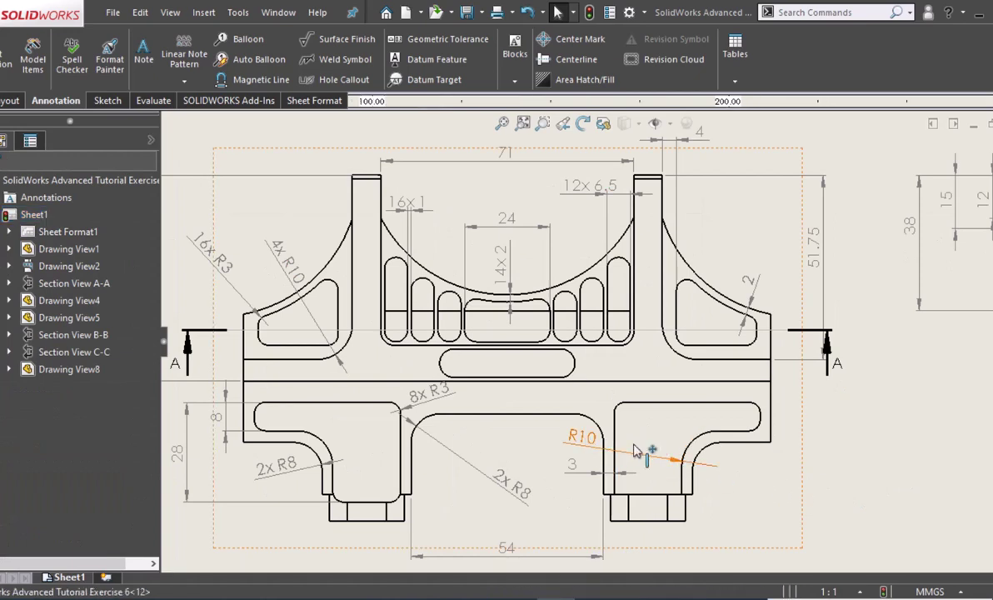
Select the R10 dimension, show its leader options, then select the 8x R3 dimension.
mouse_move(595, 446)
mouse_down()
mouse_move(750, 485)
mouse_move(611, 437)
mouse_move(566, 444)
mouse_up()
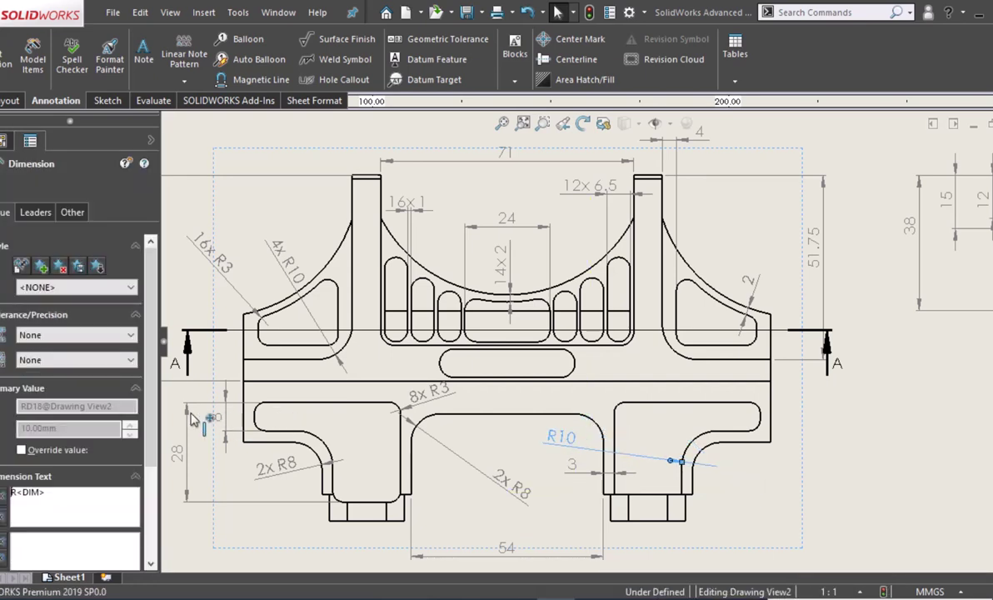
click(36, 214)
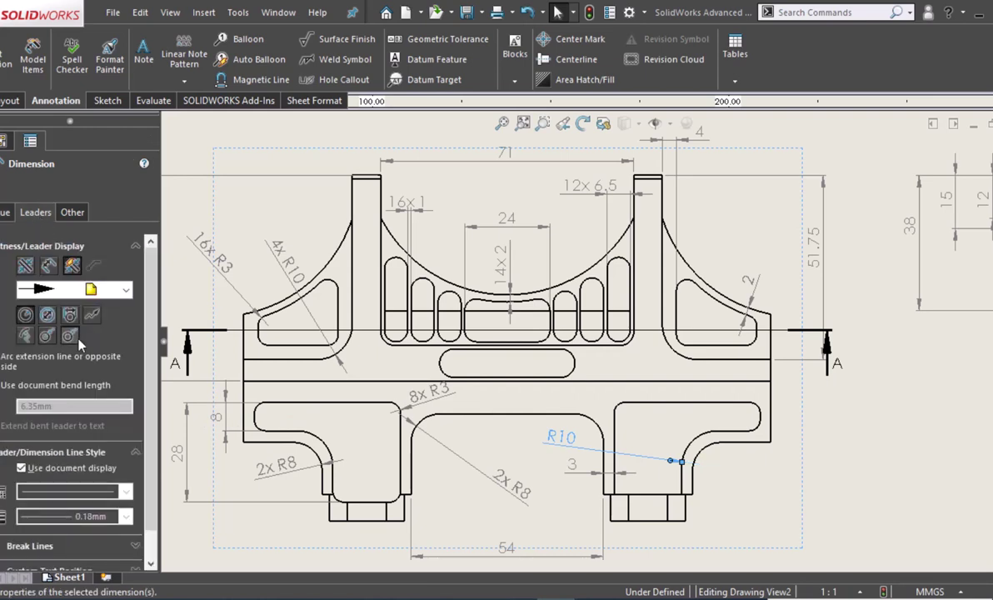
click(419, 402)
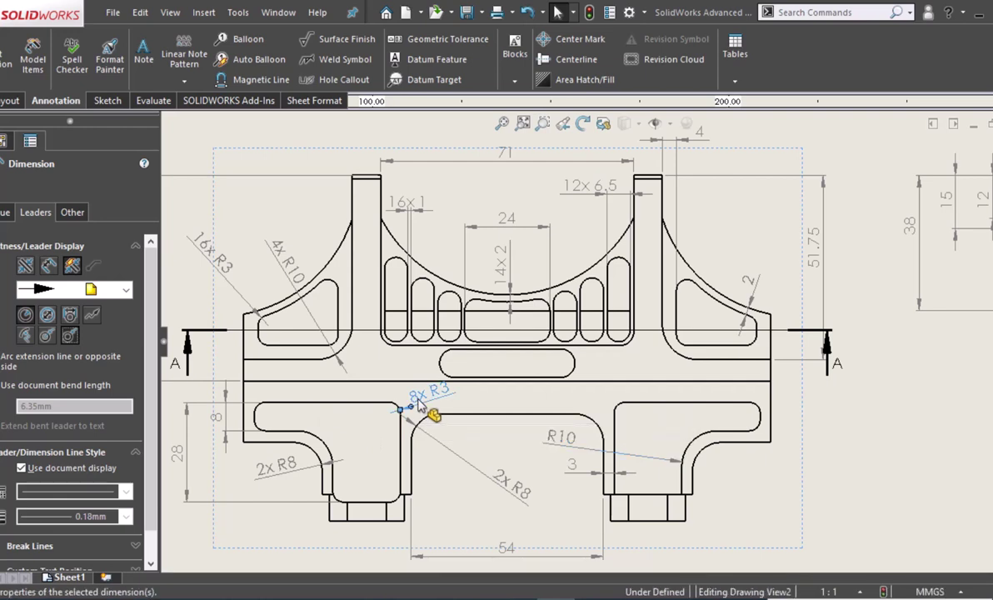
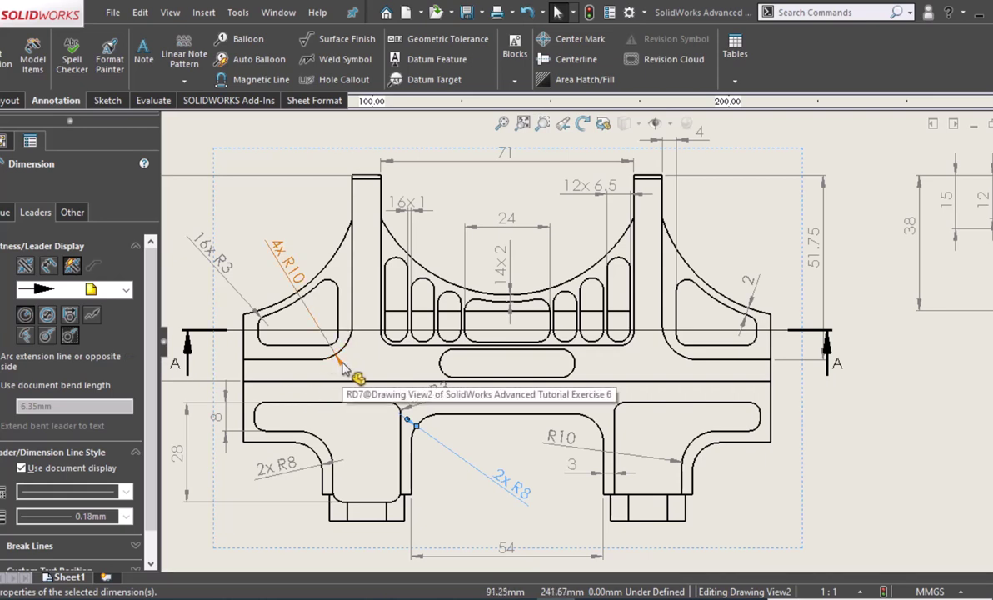
Re-lay the 16x R3 radius leader so it extends out onto its arc.
click(257, 315)
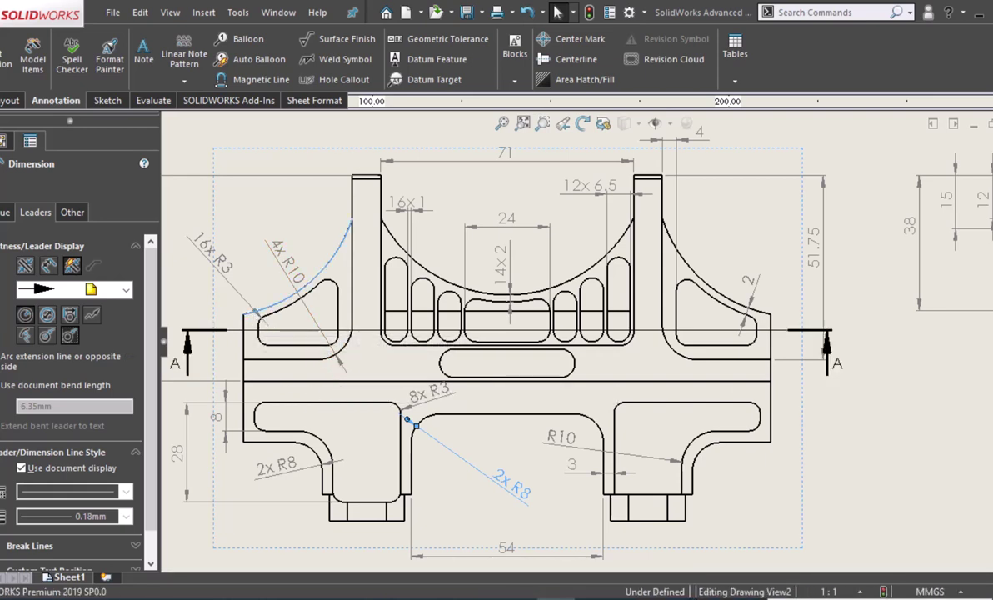
click(218, 263)
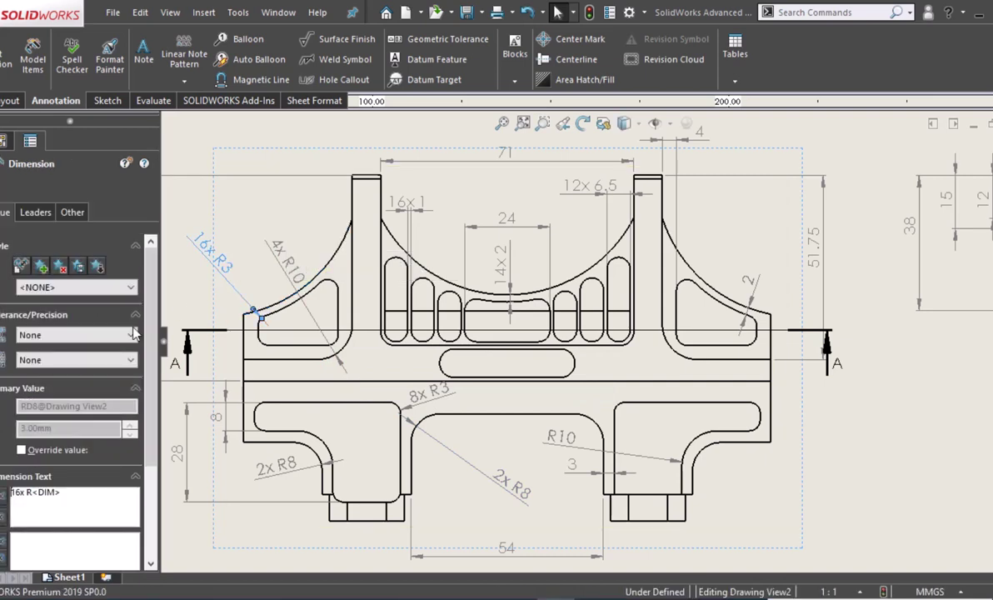
click(41, 212)
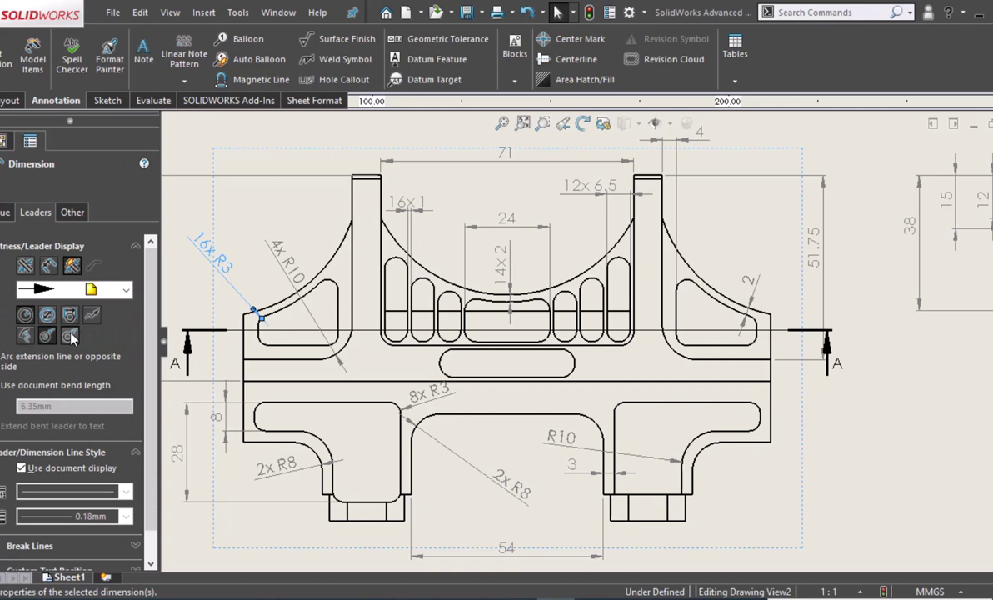
click(72, 336)
click(883, 444)
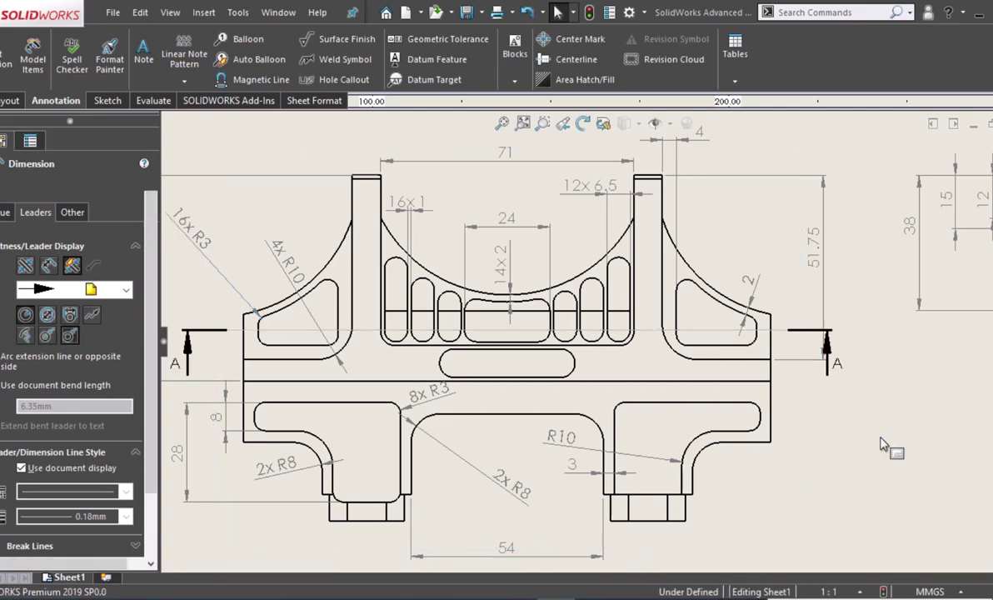
Adjust the leader display of the 2x R8 radius callout on the front view.
ctrl+middle_drag(883, 444, 955, 389)
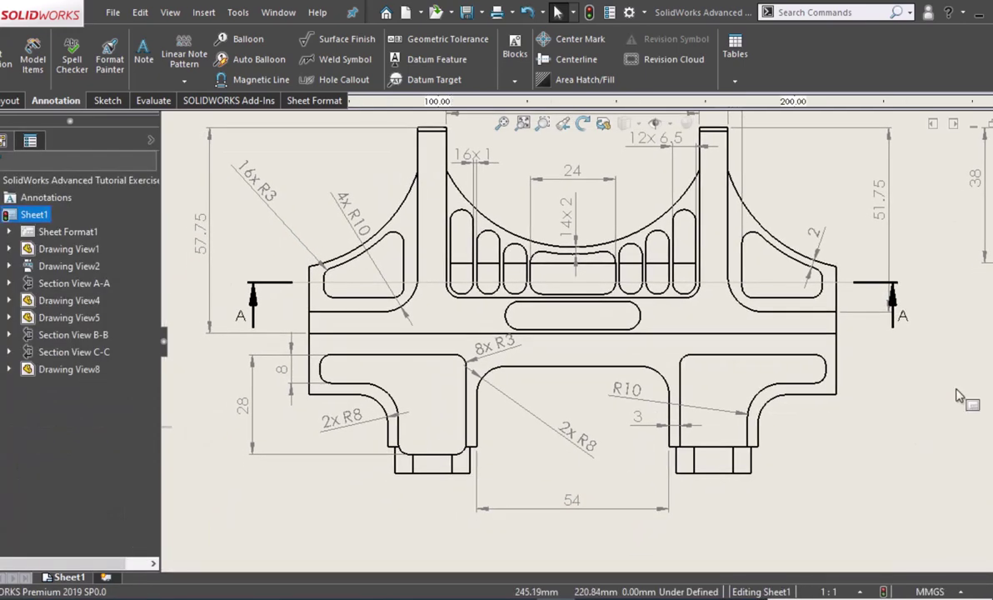
click(347, 419)
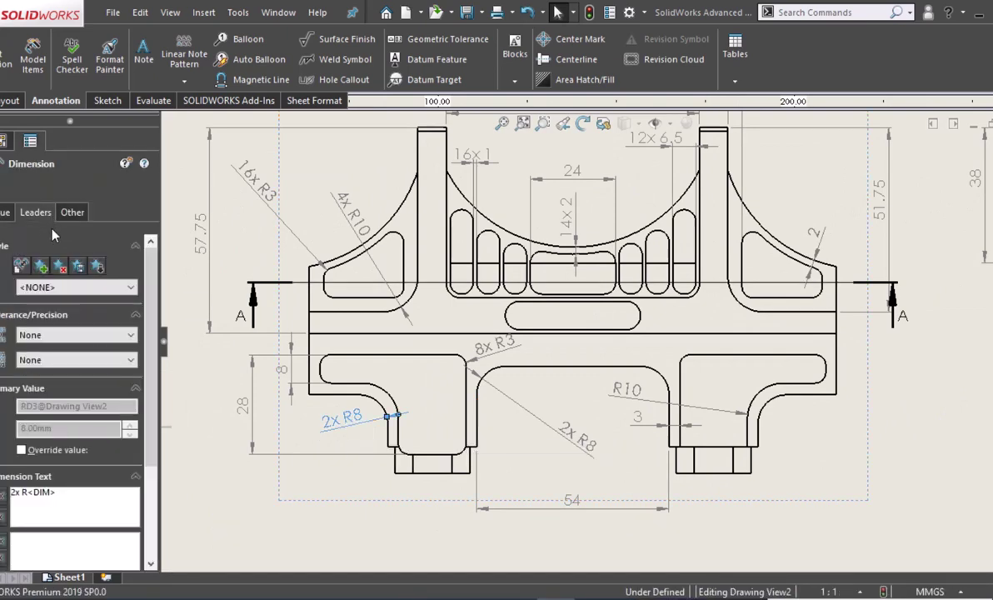
click(44, 211)
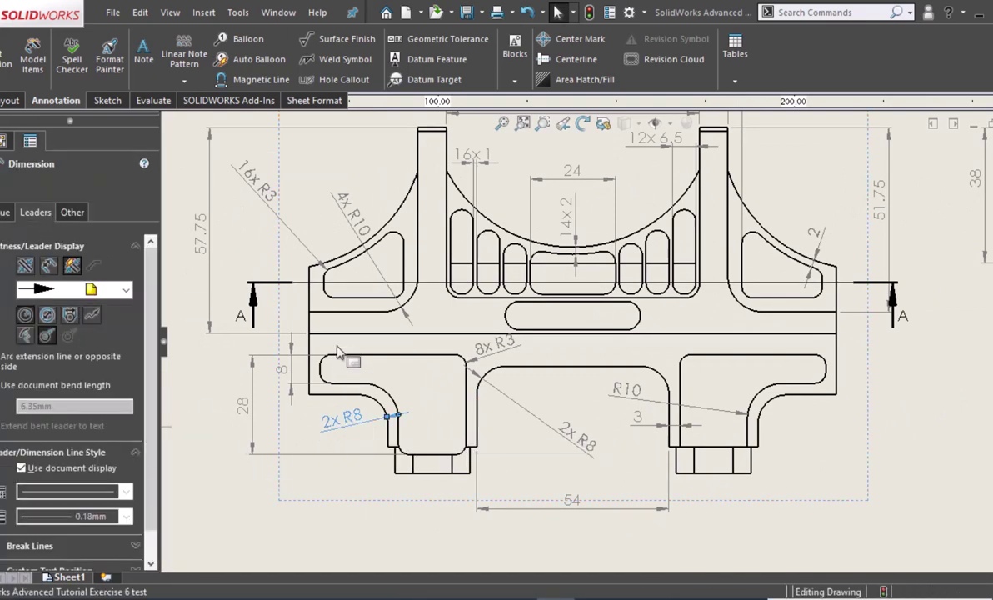
click(238, 435)
ctrl+middle_drag(331, 475, 475, 372)
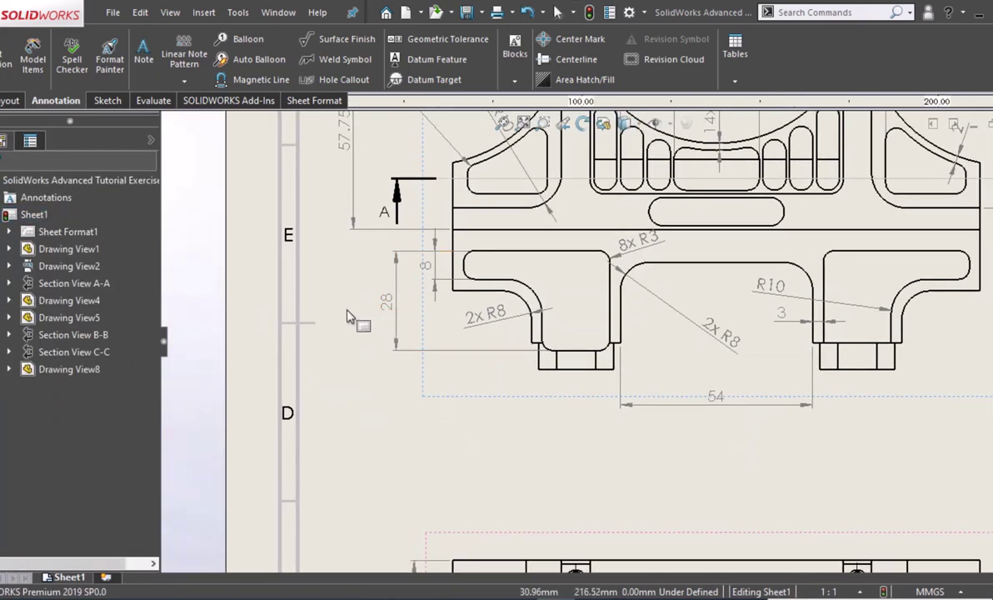
Drag the lower view's 4x M6 hole callout up-left, closer to its hole.
scroll(492, 392, down, 2)
scroll(512, 384, up, 3)
ctrl+middle_drag(504, 336, 470, 296)
scroll(471, 296, up, 1)
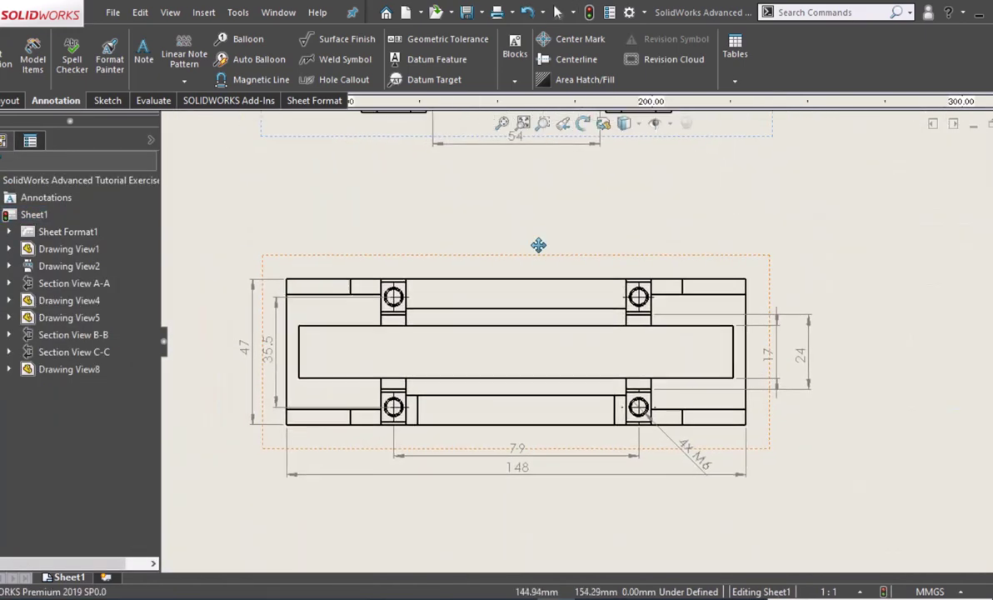
scroll(926, 381, down, 1)
mouse_move(926, 380)
ctrl+middle_down()
mouse_move(814, 373)
mouse_move(791, 410)
ctrl+middle_up()
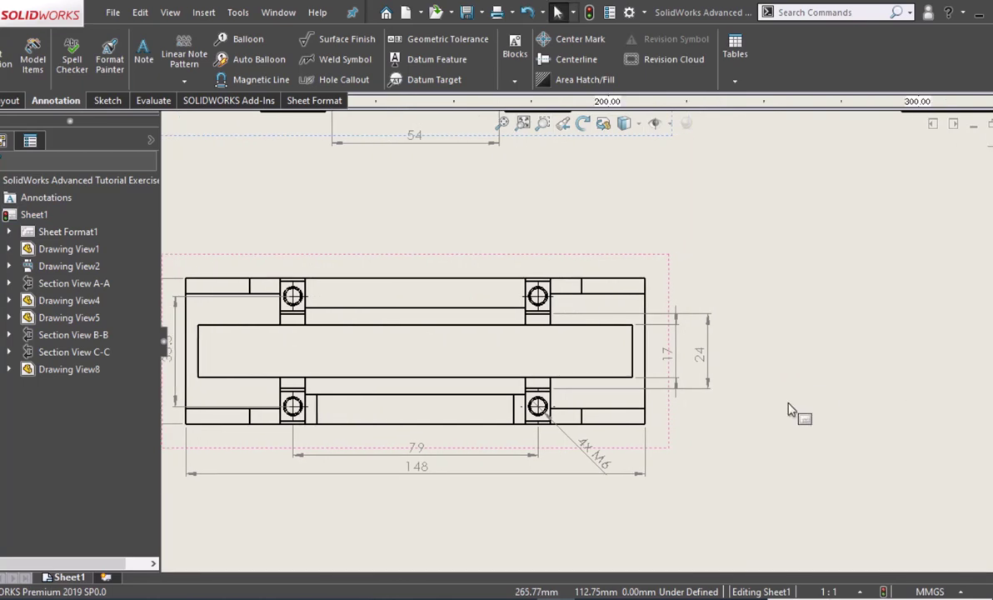
scroll(623, 468, down, 2)
scroll(621, 466, down, 3)
scroll(608, 447, down, 2)
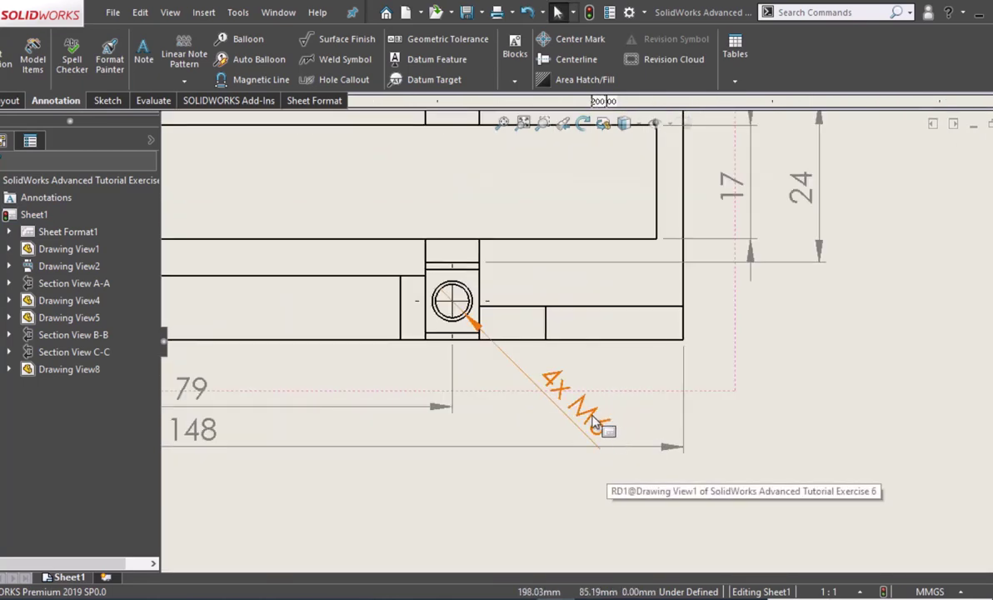
drag(593, 422, 583, 393)
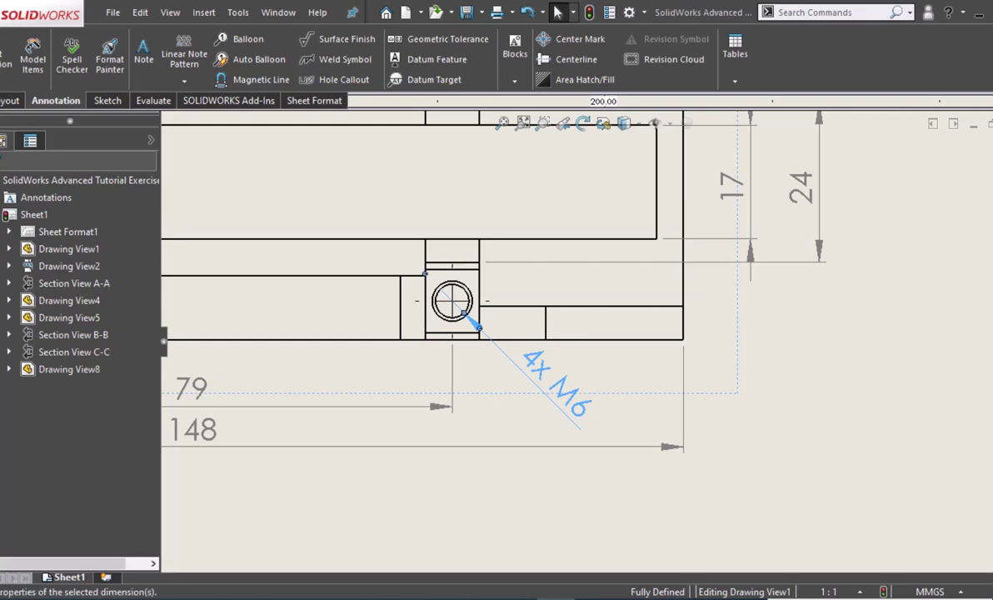
click(731, 516)
scroll(733, 516, down, 1)
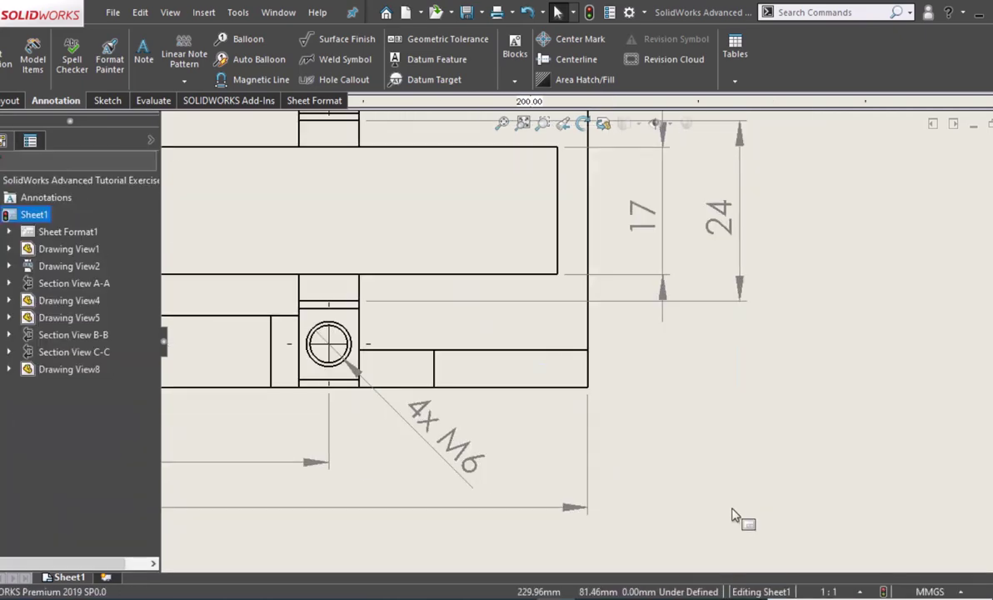
scroll(733, 516, up, 2)
scroll(734, 517, up, 2)
scroll(734, 518, up, 1)
scroll(724, 354, up, 2)
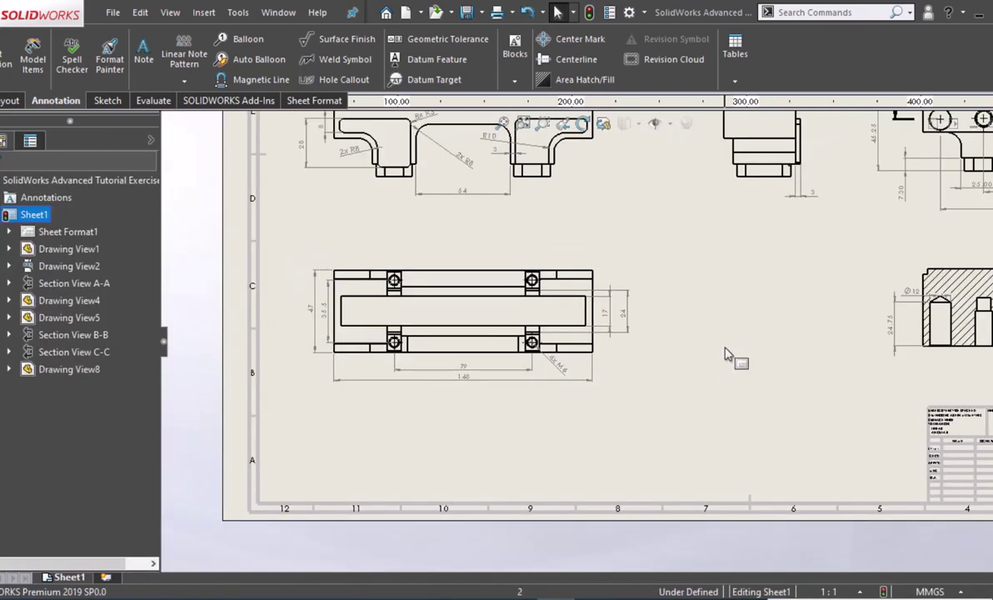
scroll(459, 442, up, 2)
scroll(443, 381, down, 1)
scroll(362, 330, down, 1)
scroll(658, 370, down, 1)
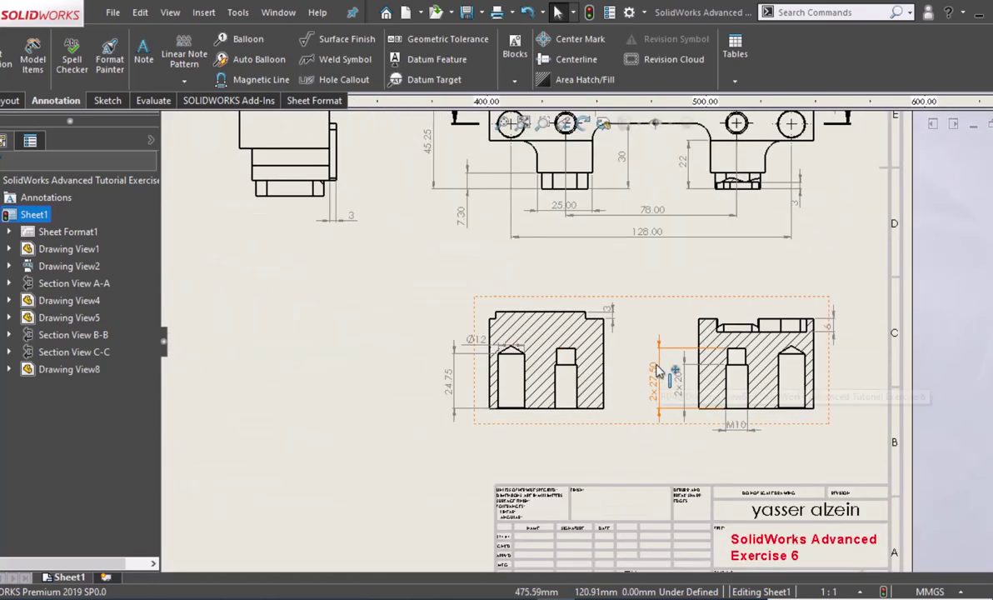
scroll(658, 371, down, 1)
scroll(591, 489, up, 1)
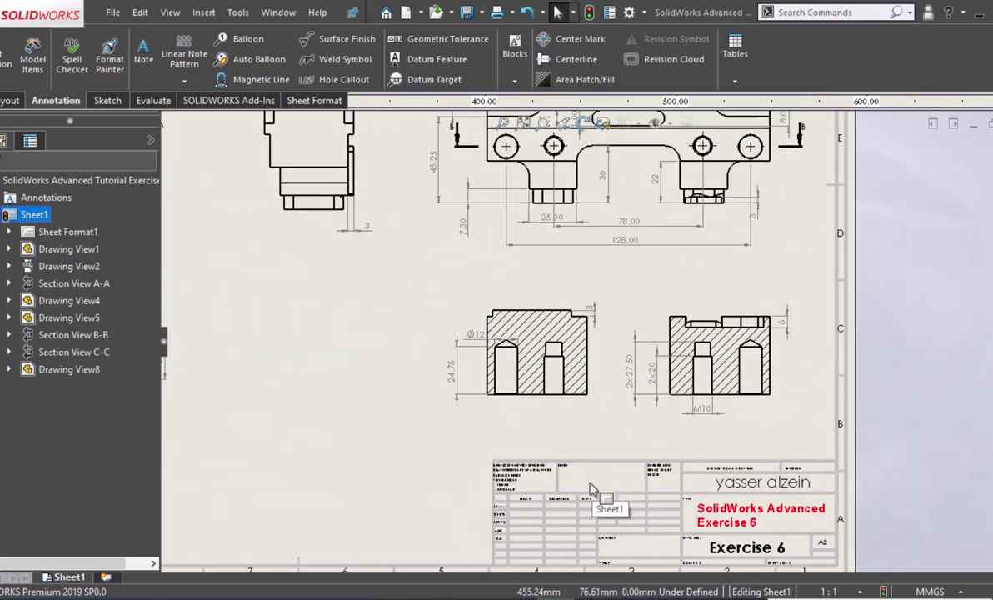
ctrl+middle_drag(650, 242, 644, 377)
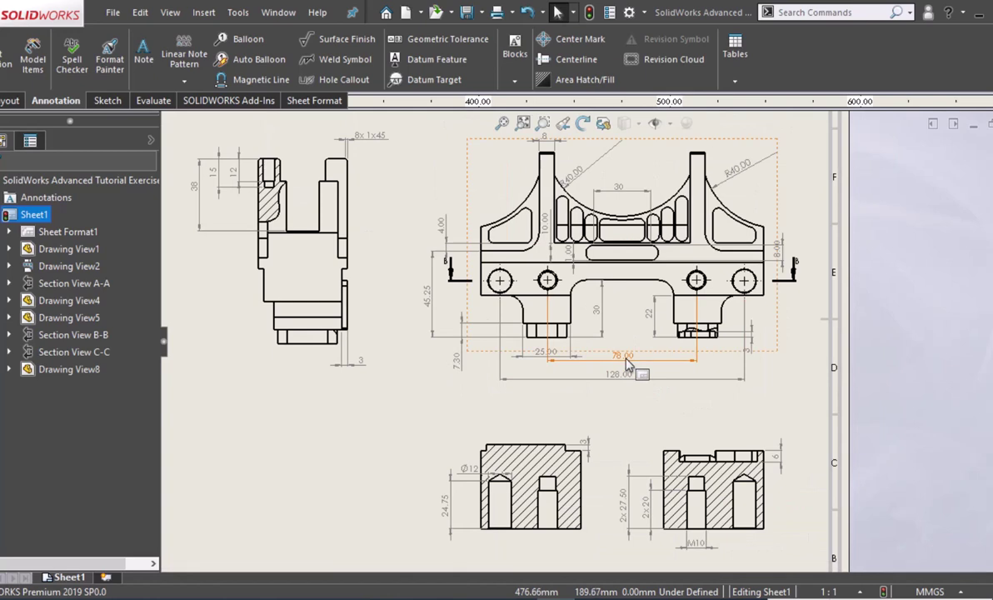
Set precision None on the top view's 78, 128, 25, 4, 10, 1, 8 and both R40 dimensions.
click(626, 361)
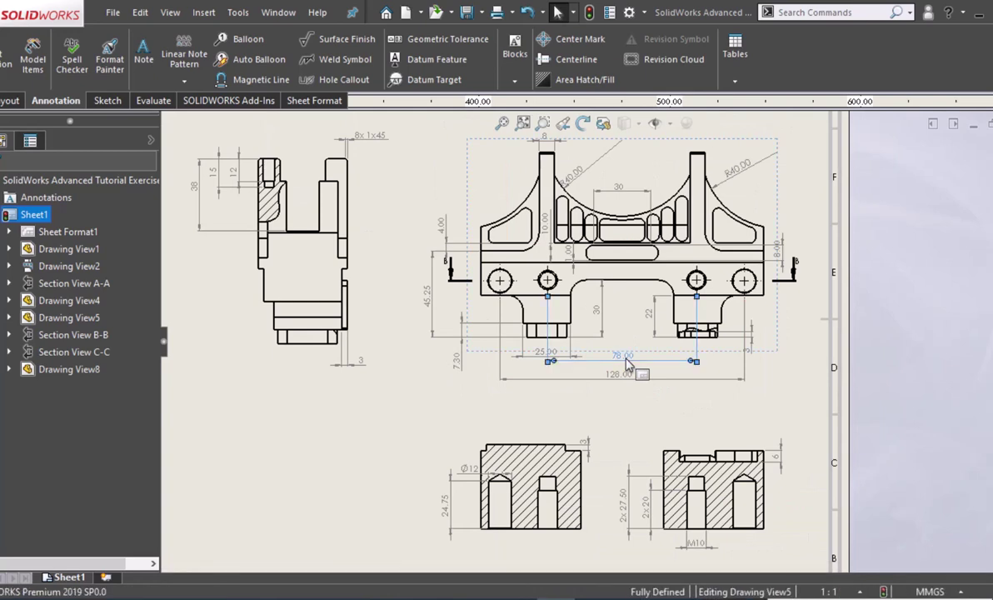
ctrl+click(583, 377)
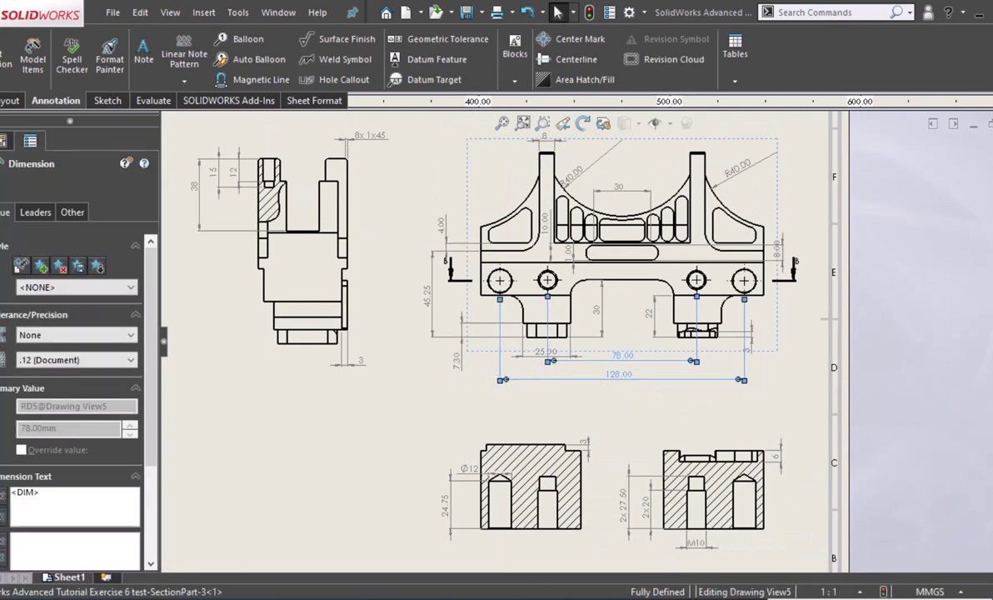
ctrl+click(542, 358)
ctrl+click(444, 227)
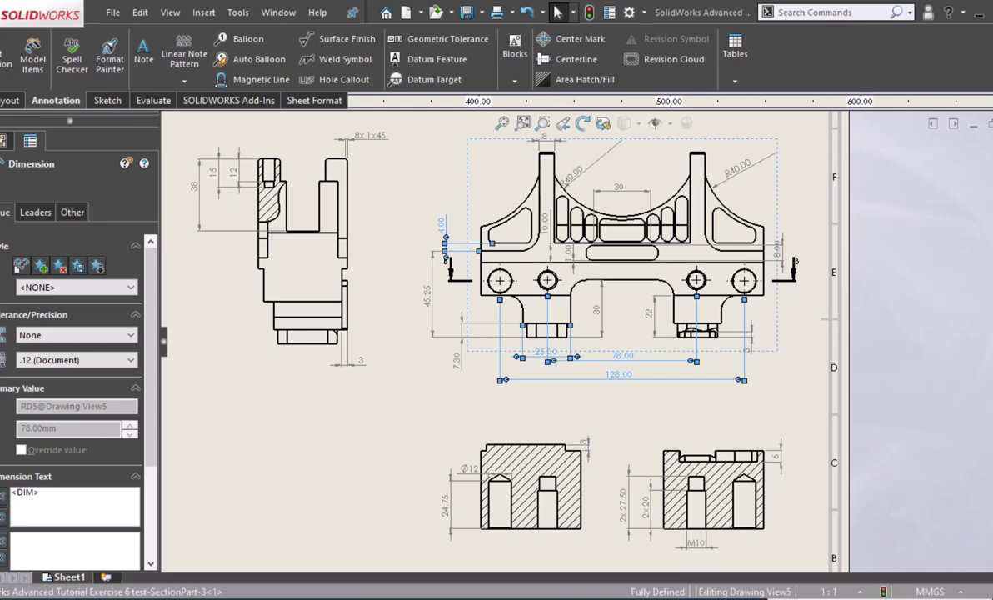
ctrl+click(550, 234)
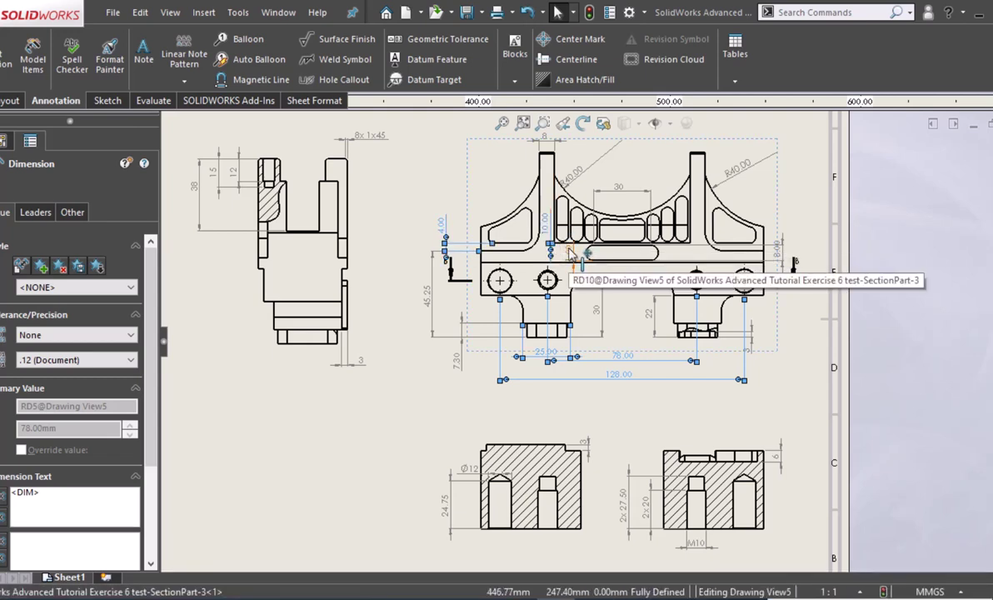
ctrl+click(569, 248)
ctrl+click(570, 181)
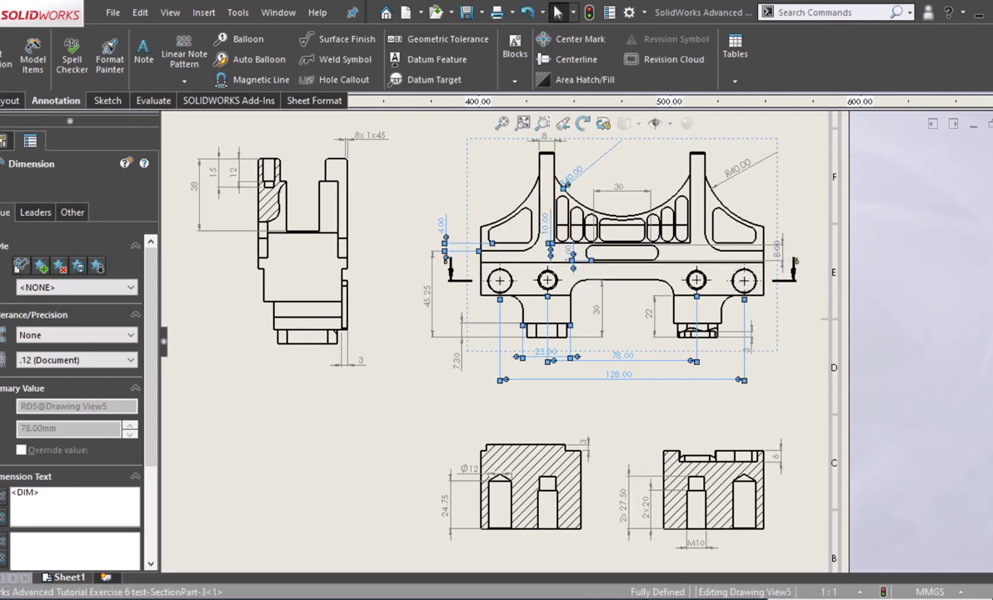
ctrl+click(747, 177)
ctrl+click(775, 247)
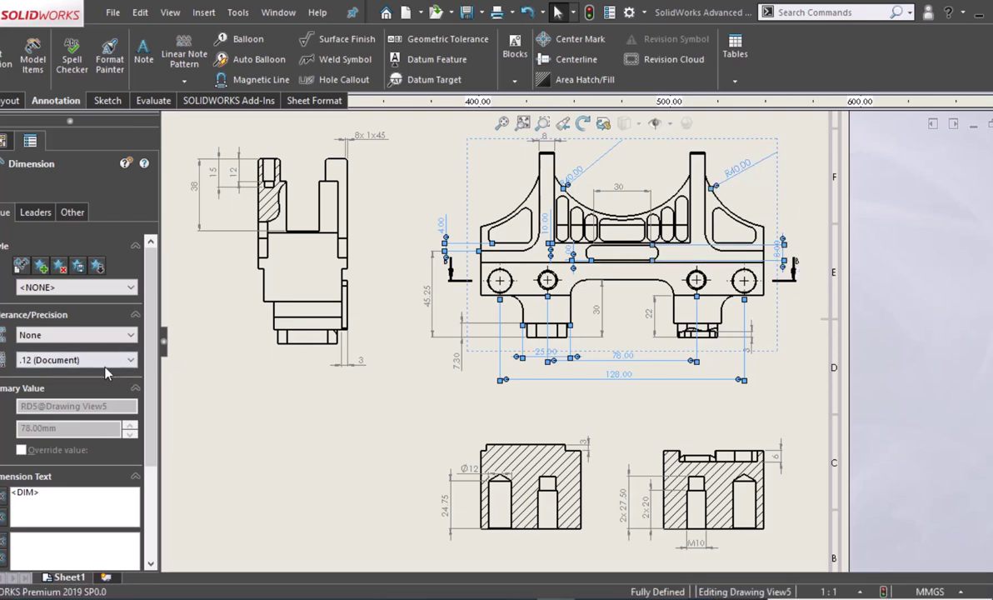
click(106, 362)
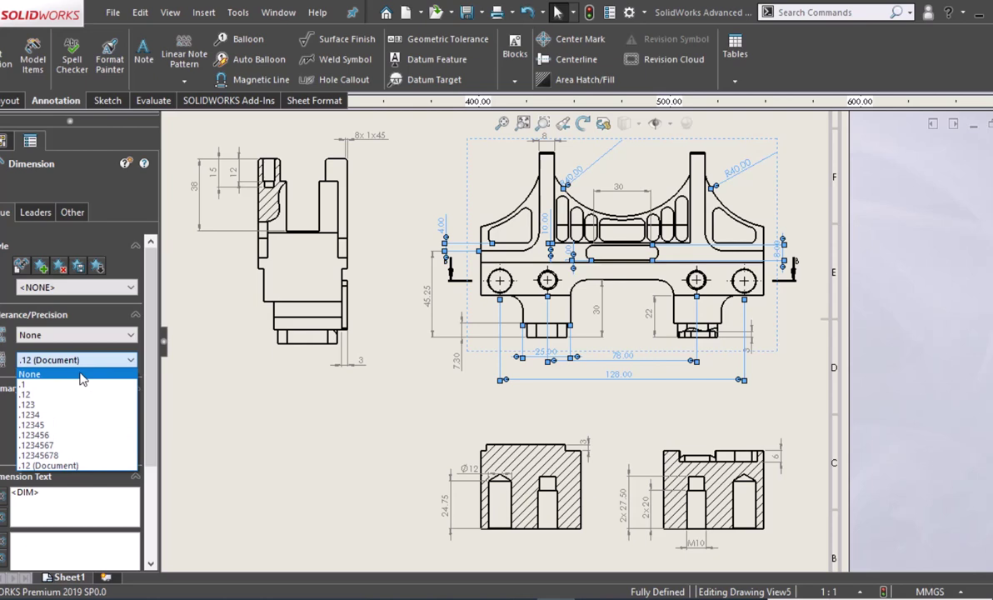
click(82, 379)
click(543, 382)
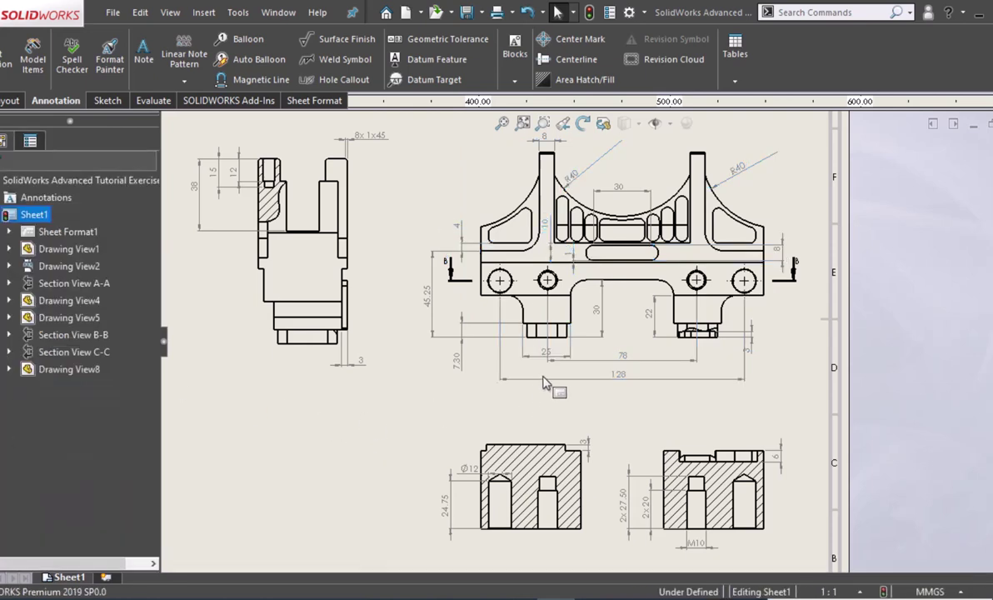
click(581, 363)
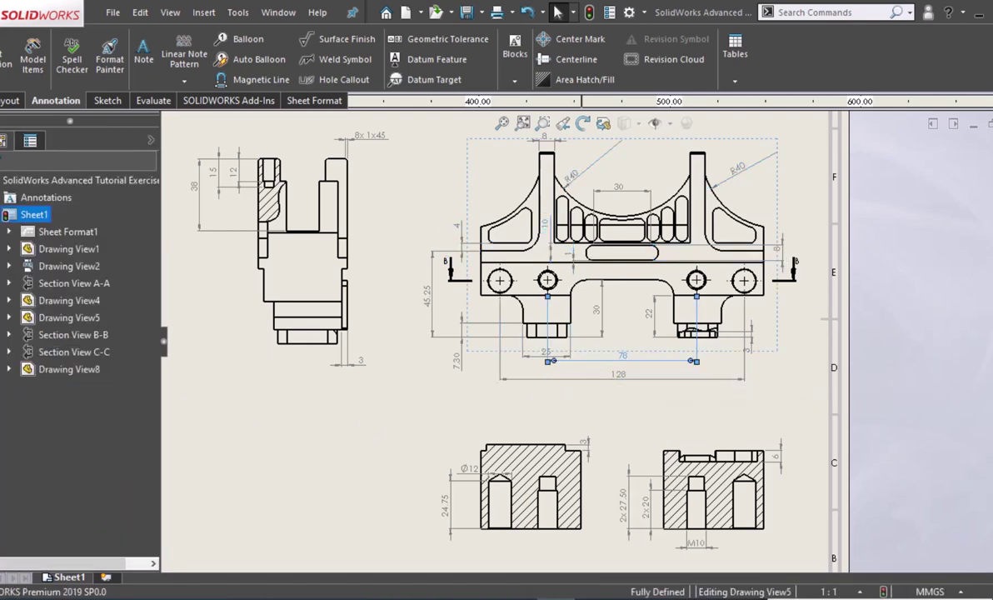
Drag the 78 dimension below the 25 dimension and shift the 128 text right.
scroll(571, 354, down, 1)
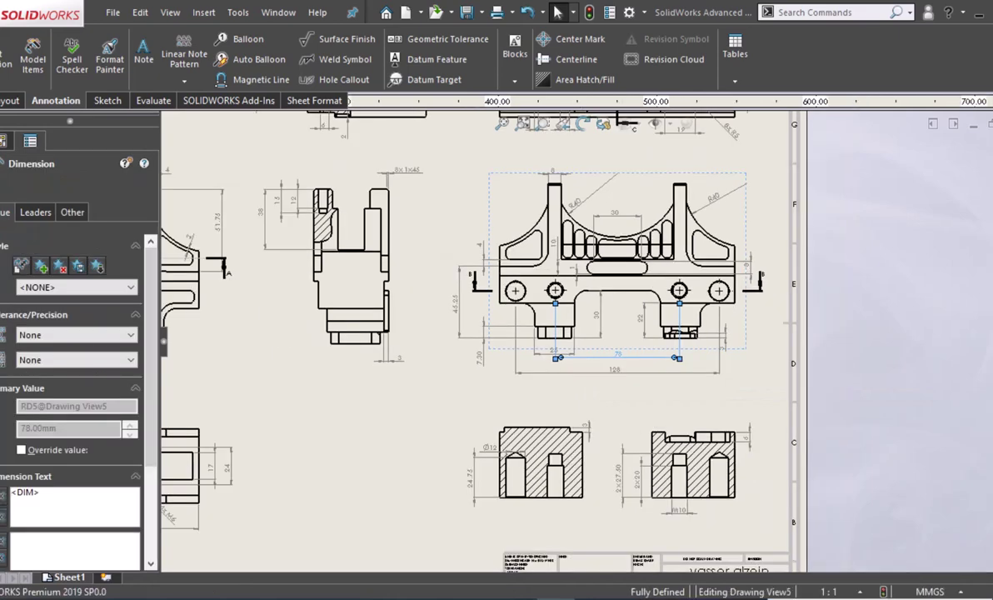
scroll(570, 354, down, 1)
scroll(571, 354, down, 2)
scroll(571, 354, down, 1)
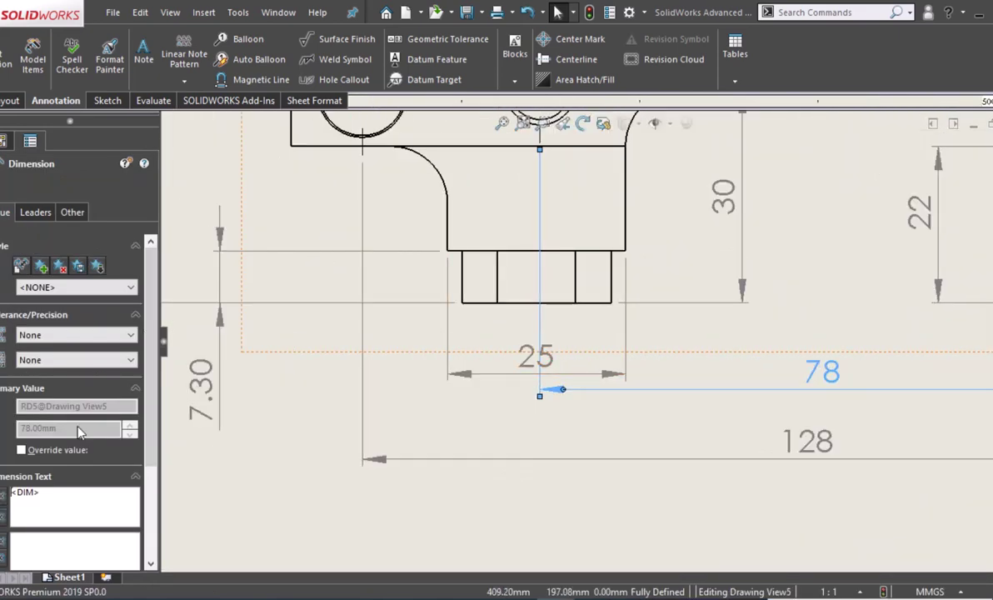
scroll(92, 466, down, 3)
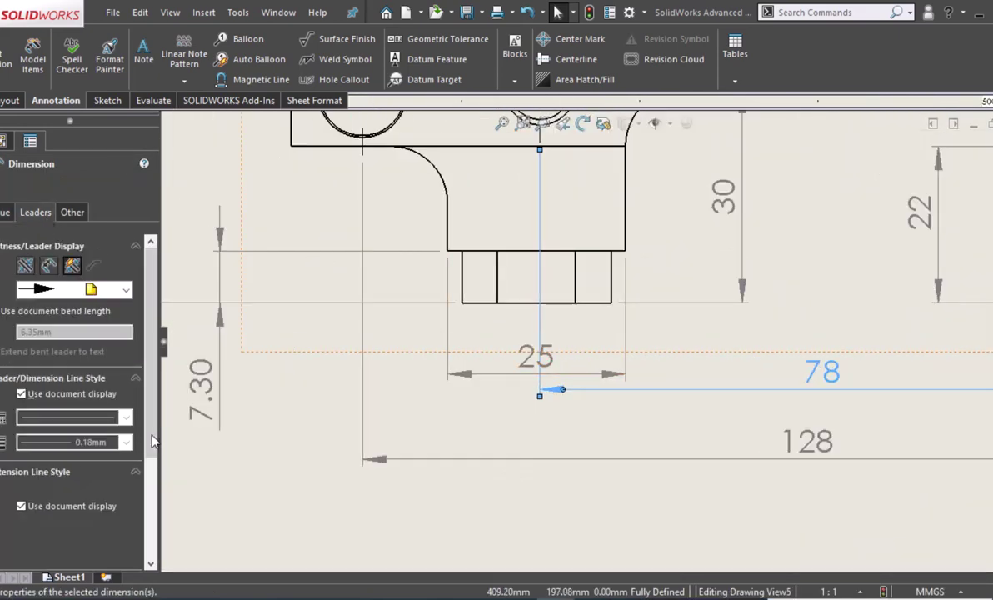
scroll(97, 523, down, 3)
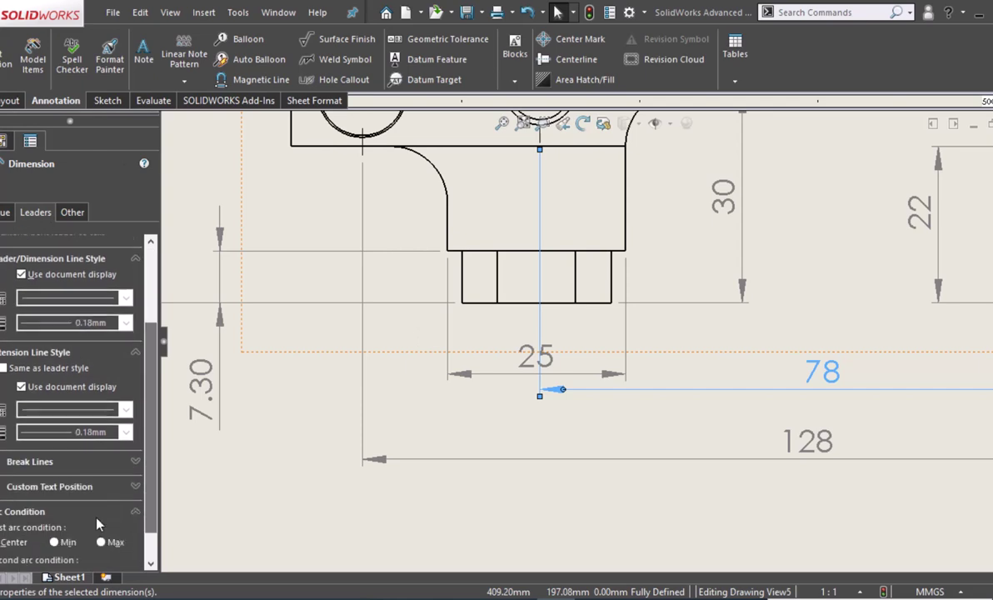
click(524, 373)
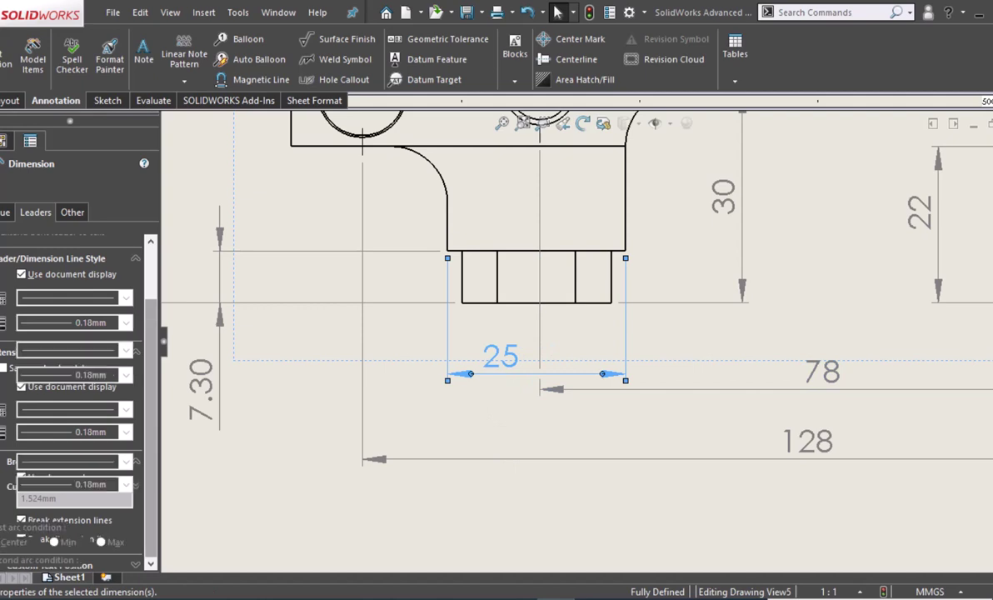
click(492, 438)
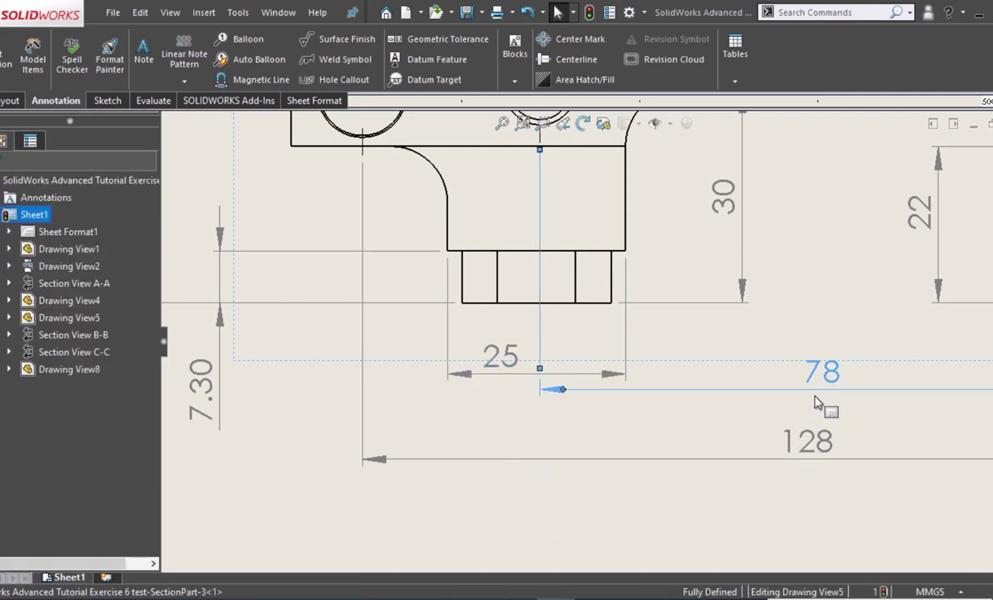
drag(818, 396, 829, 398)
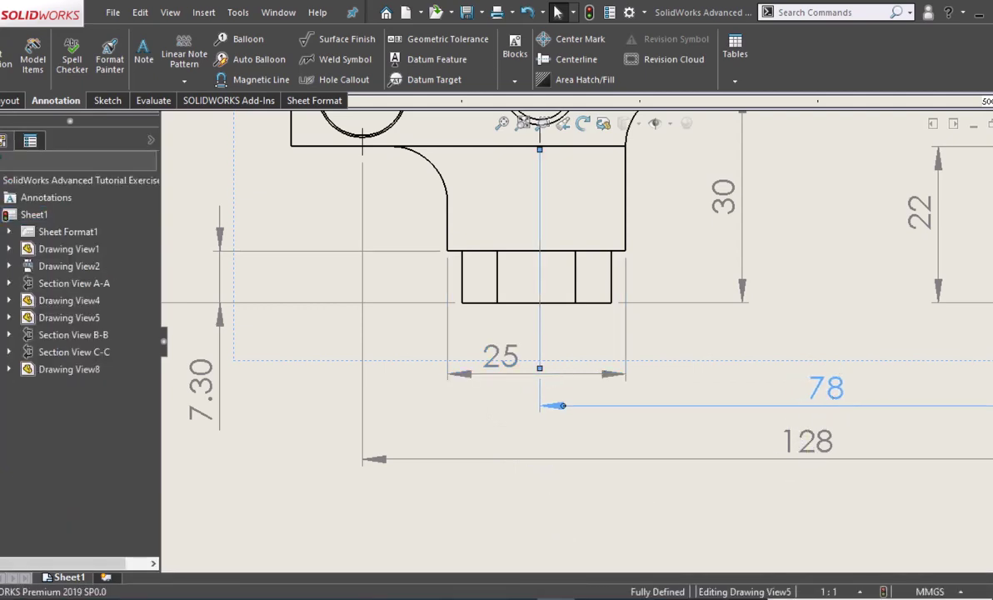
drag(835, 452, 854, 452)
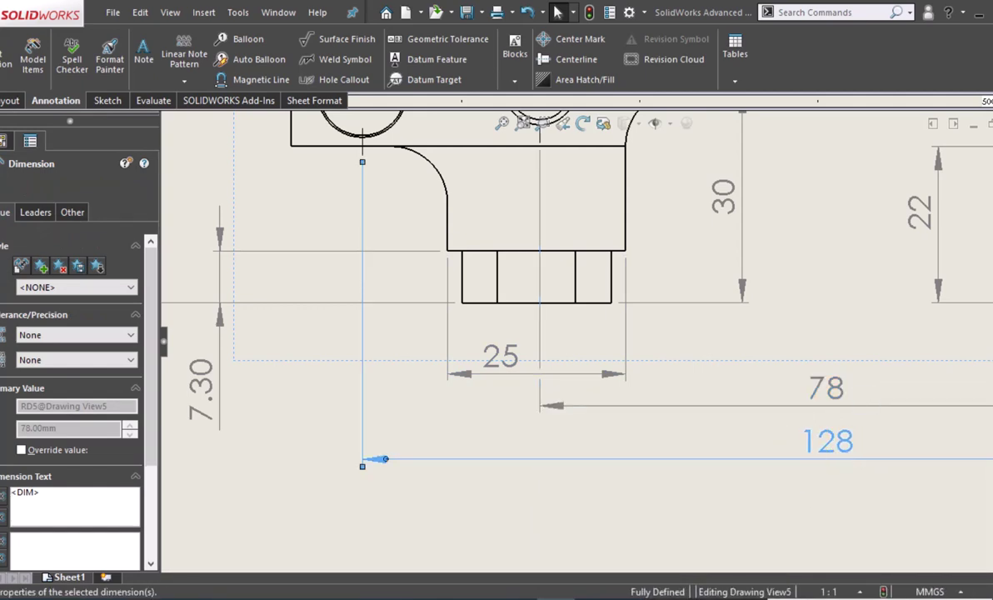
Set the 7.30 dimension's precision to one decimal so it reads 7.3.
click(557, 515)
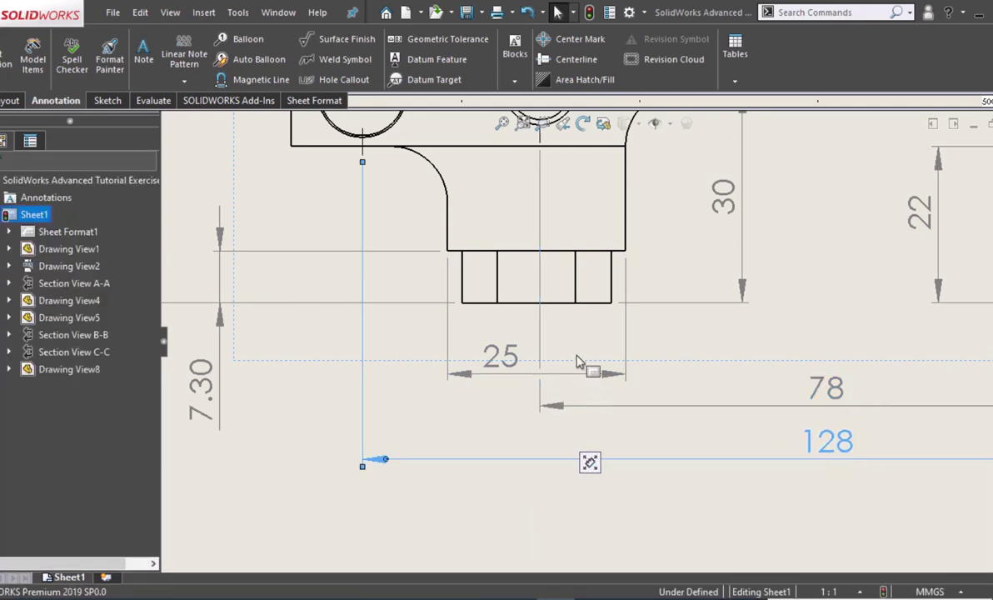
scroll(581, 364, up, 2)
click(325, 386)
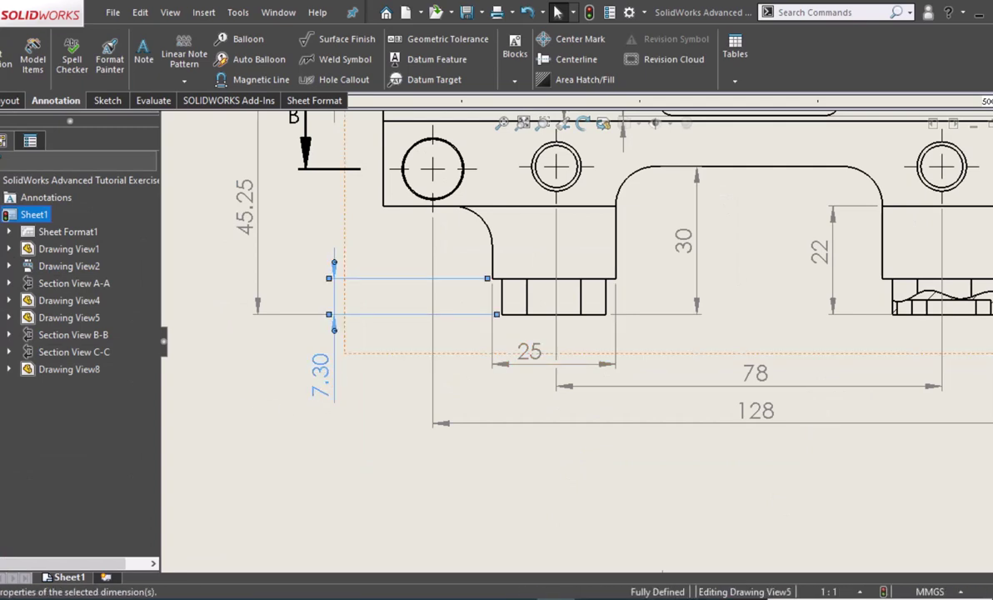
click(50, 359)
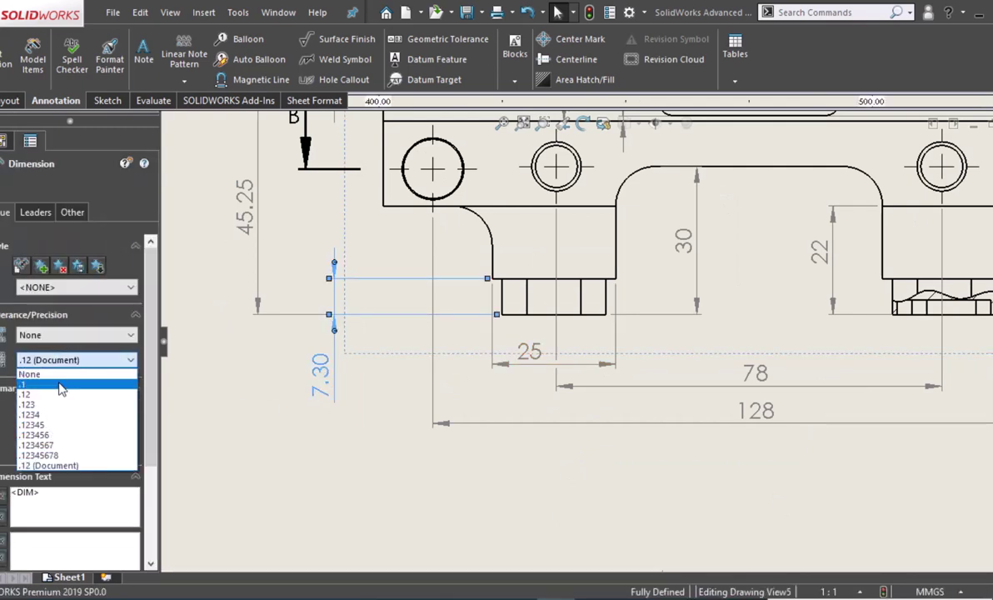
click(60, 388)
click(273, 442)
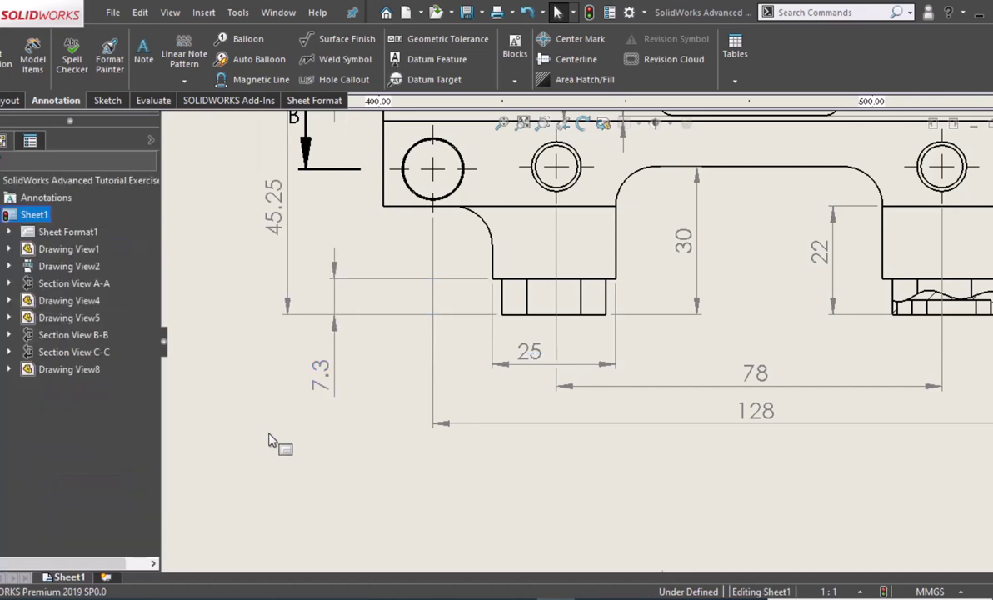
Check the properties of the 8 dimension on the right of the upper view.
scroll(274, 441, down, 3)
middle_drag(554, 338, 536, 472)
scroll(637, 364, up, 3)
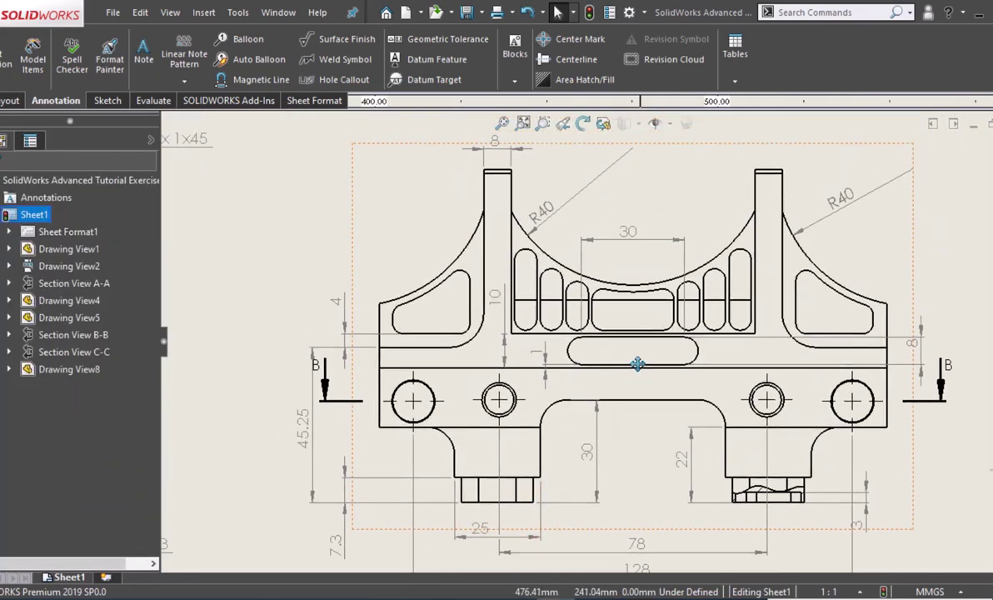
click(908, 356)
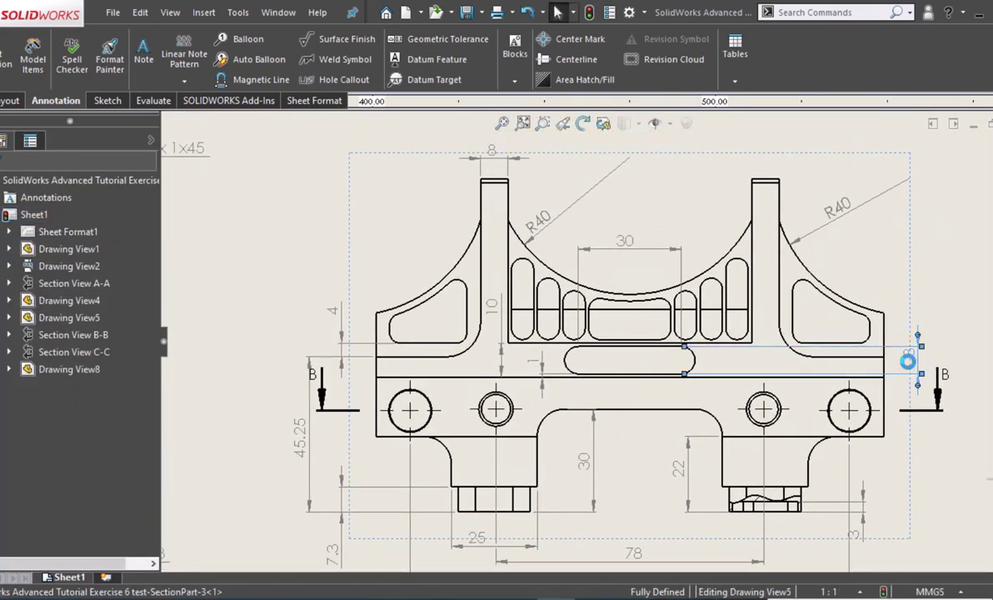
drag(907, 360, 908, 364)
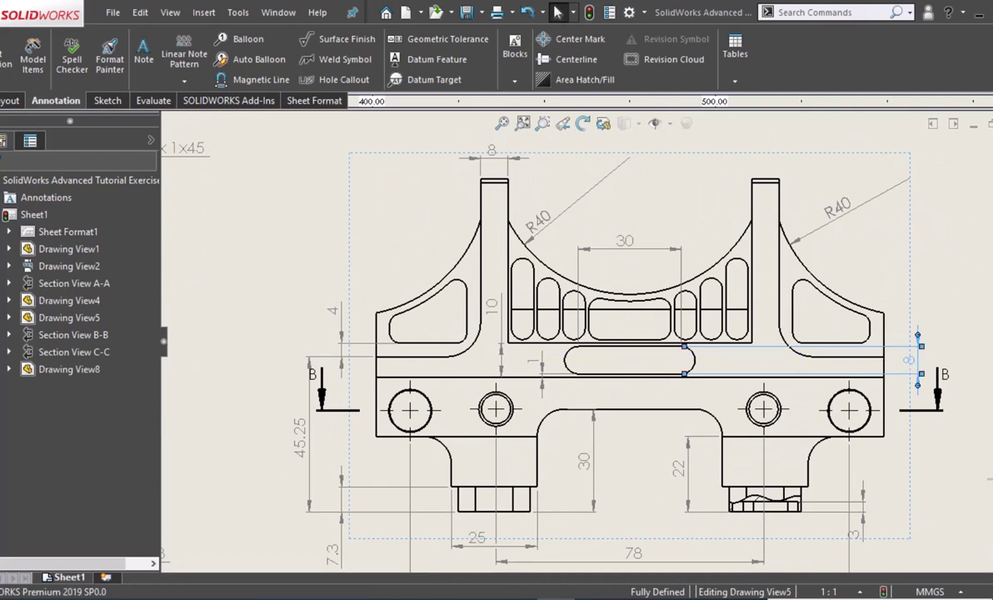
click(908, 359)
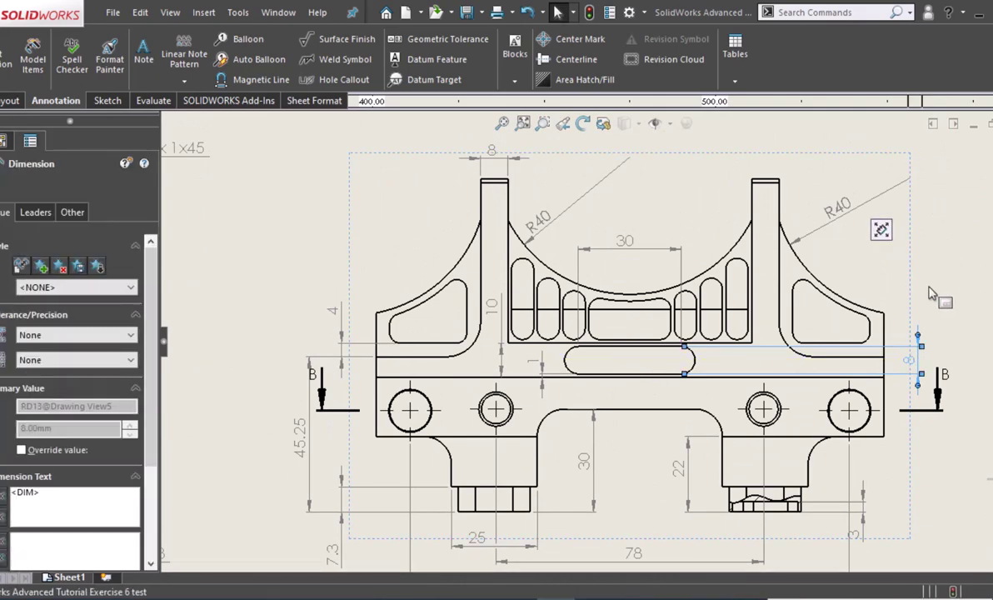
key(Escape)
Move the side view's 3 dimension up and to the right.
mouse_move(931, 293)
ctrl+middle_down()
mouse_move(599, 228)
mouse_move(600, 220)
mouse_move(573, 267)
ctrl+middle_up()
click(604, 538)
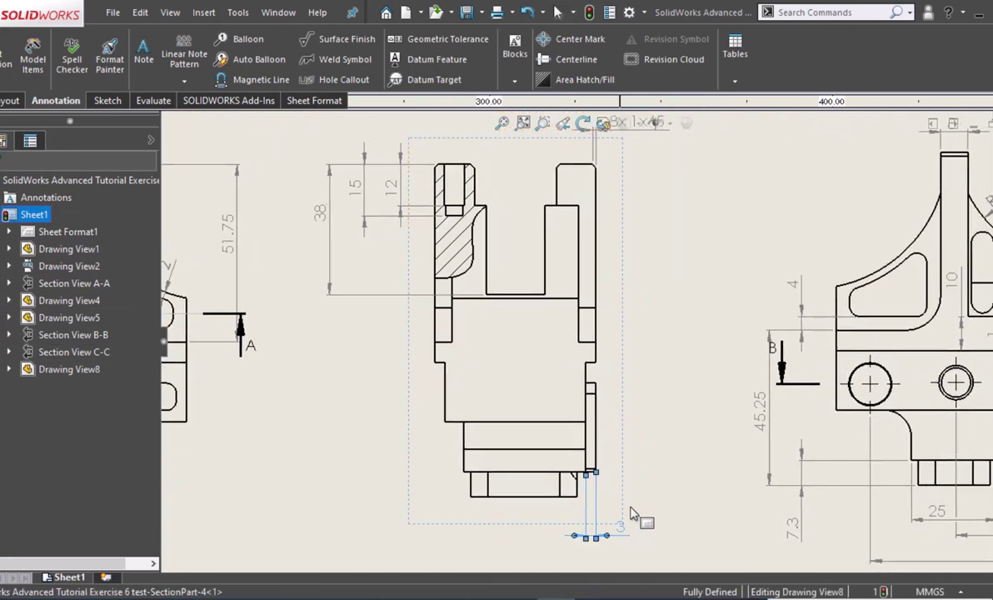
drag(604, 538, 629, 511)
click(629, 512)
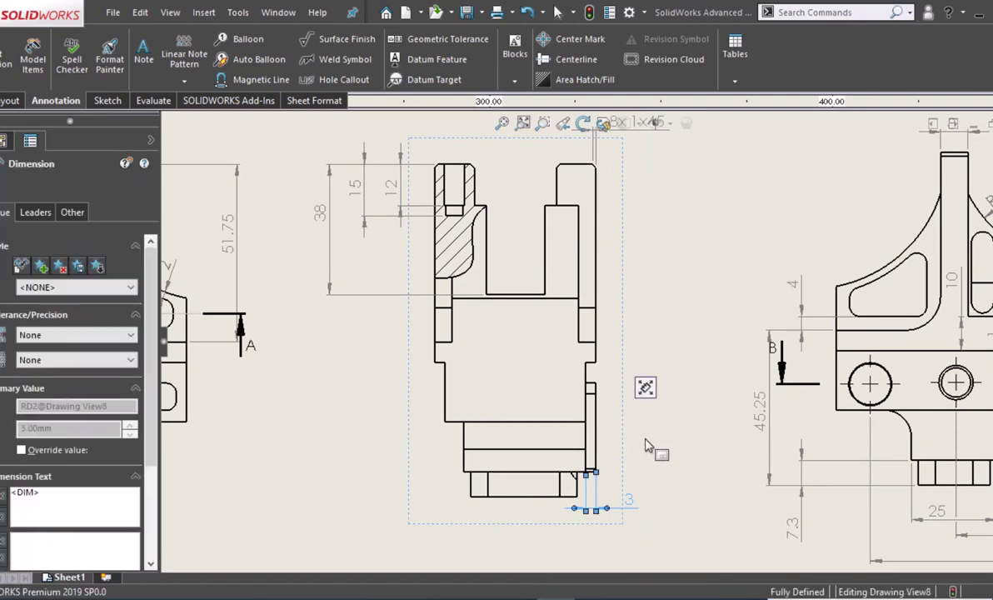
Move the 51.75 dimension to a clearer spot and review its leader options.
middle_drag(656, 446, 691, 437)
click(575, 374)
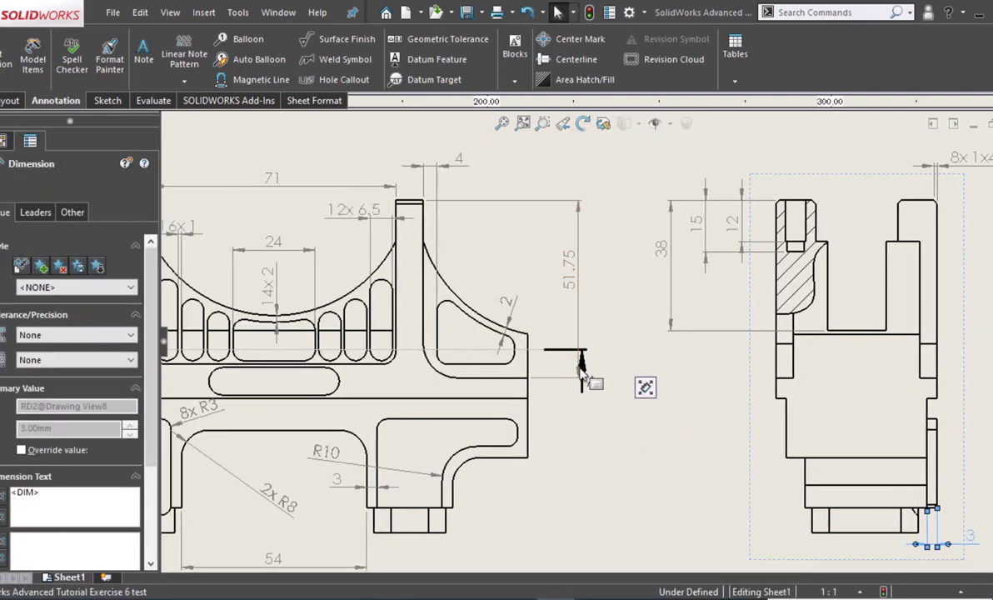
mouse_move(573, 281)
mouse_down()
mouse_move(598, 281)
mouse_move(559, 280)
mouse_up()
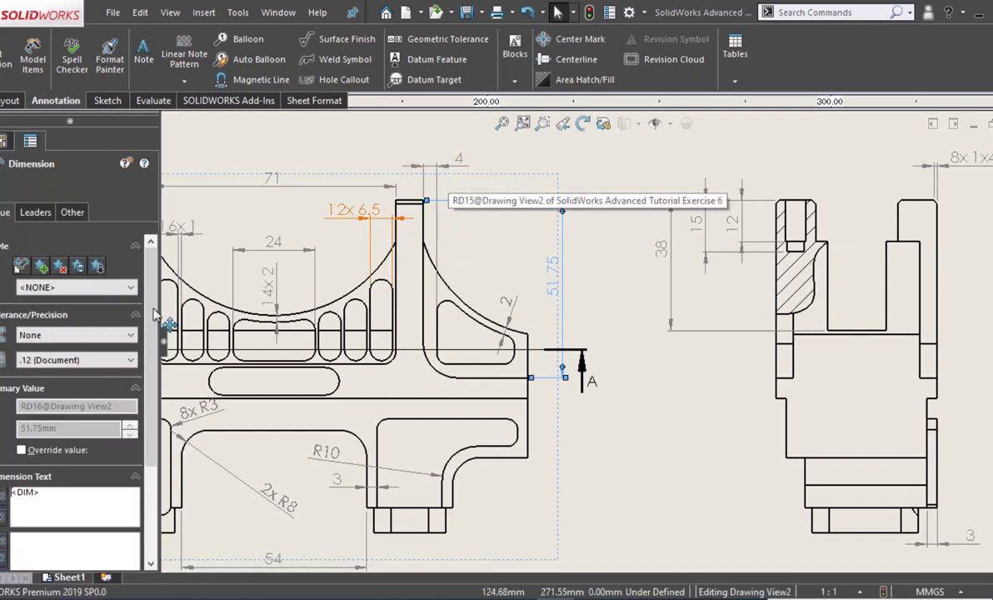
click(47, 215)
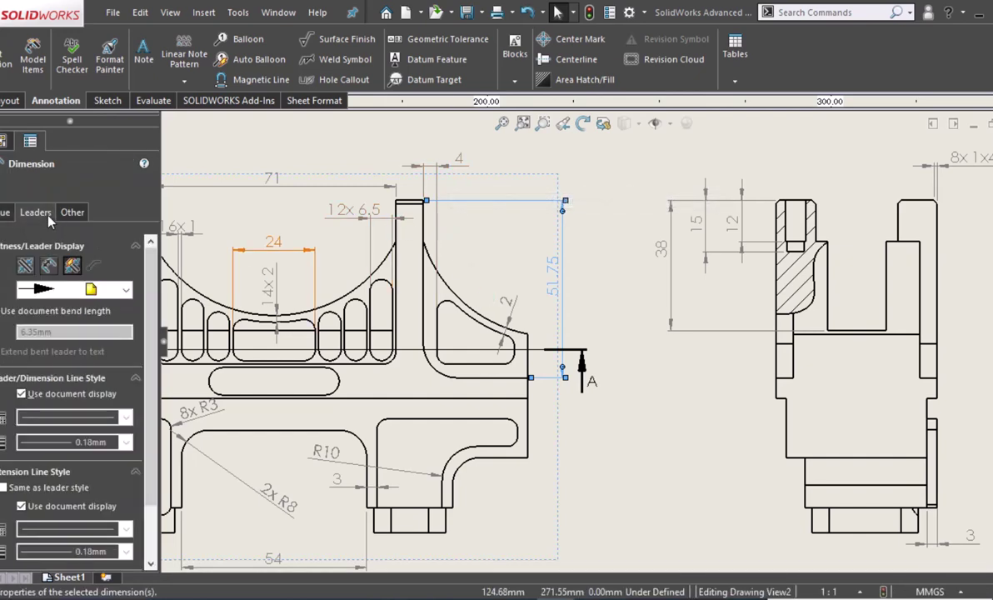
scroll(67, 491, down, 3)
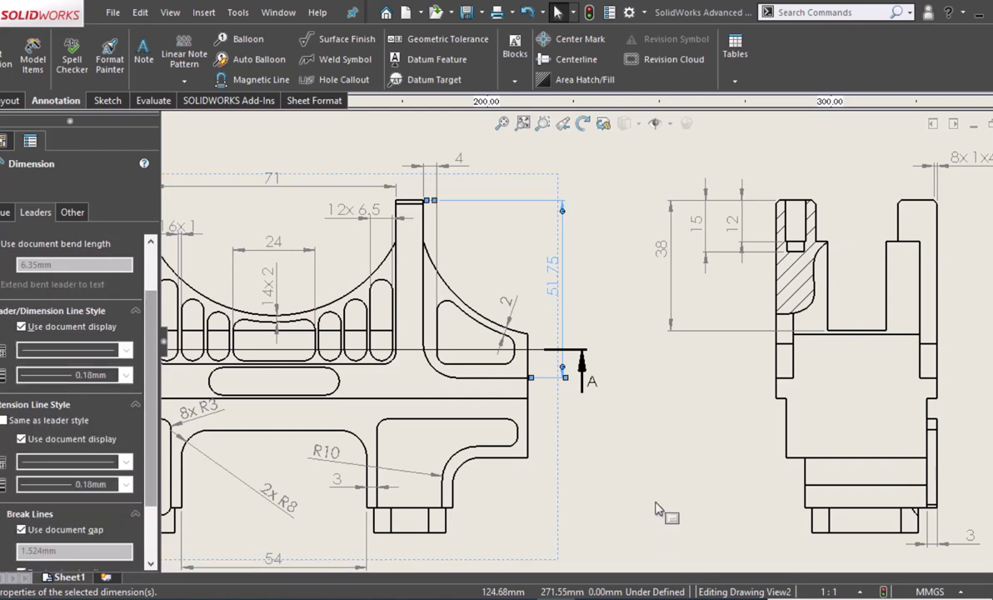
click(629, 483)
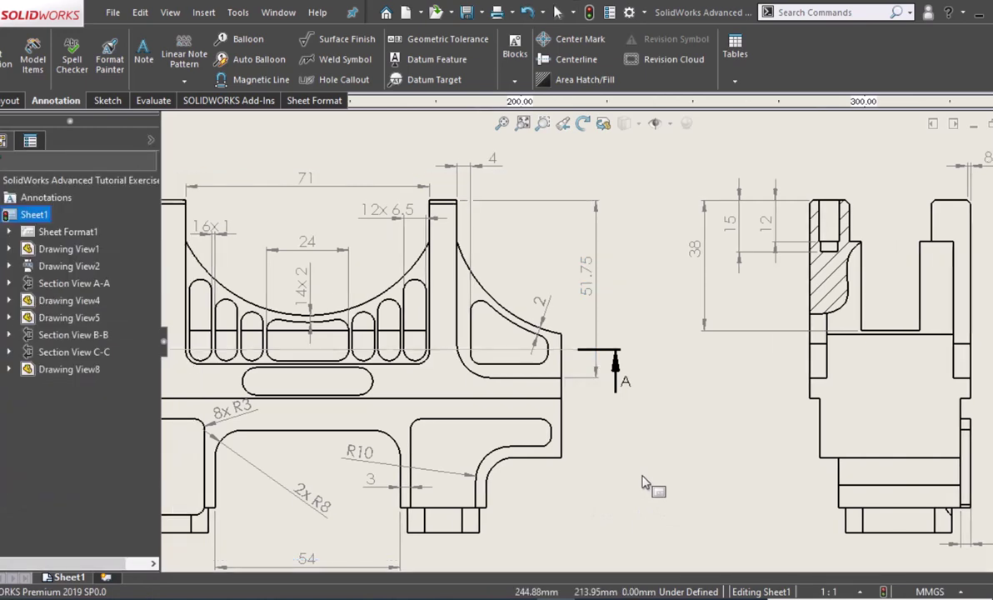
Raise the 71 dimension higher above the part outline.
middle_drag(643, 483, 668, 466)
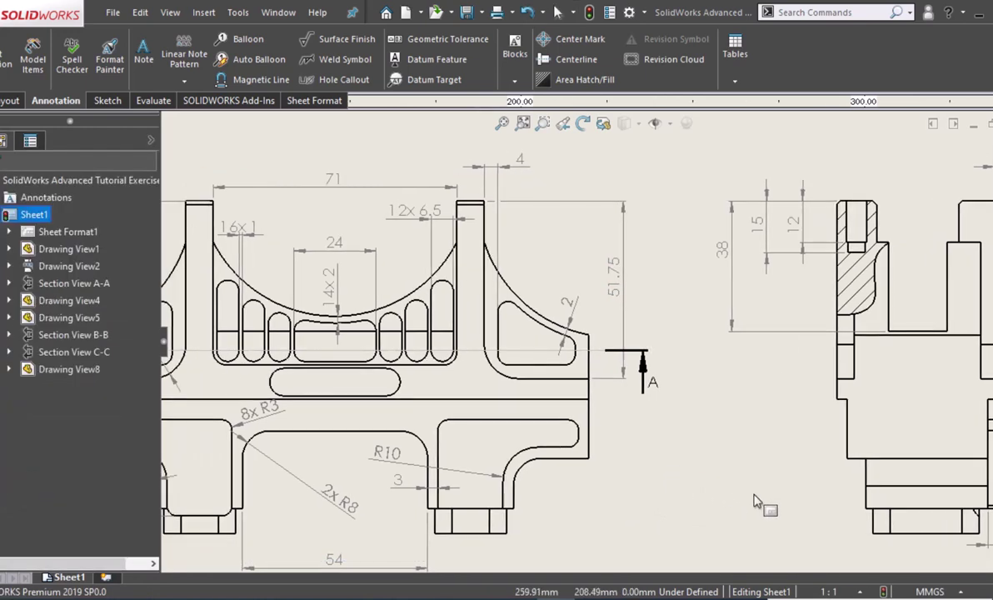
drag(333, 183, 334, 163)
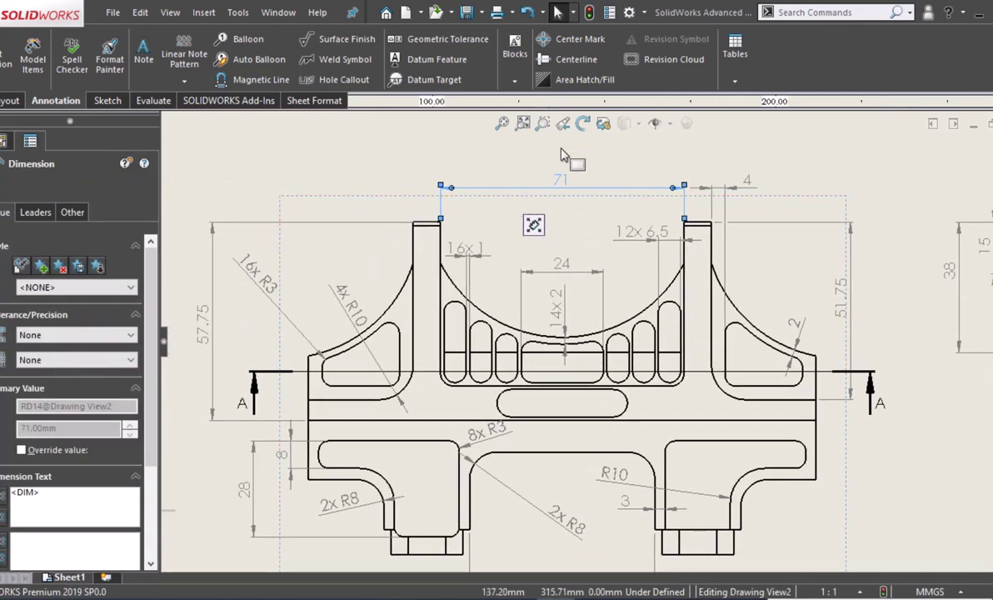
middle_drag(627, 215, 600, 433)
middle_drag(542, 323, 528, 407)
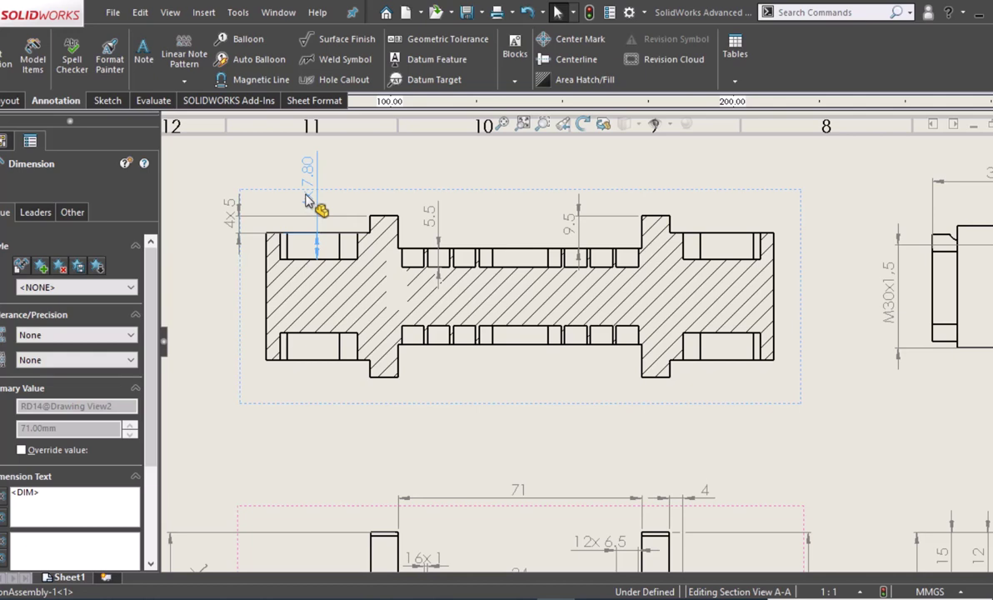
Set the section view's 7.80 dimension to one decimal so it reads 4x 7.8.
click(306, 201)
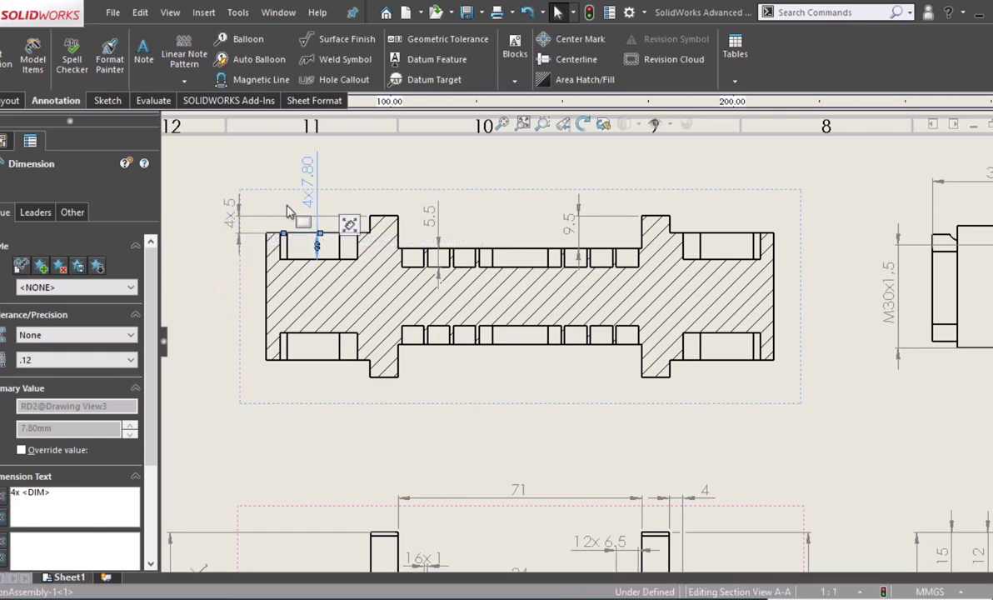
click(73, 360)
click(70, 384)
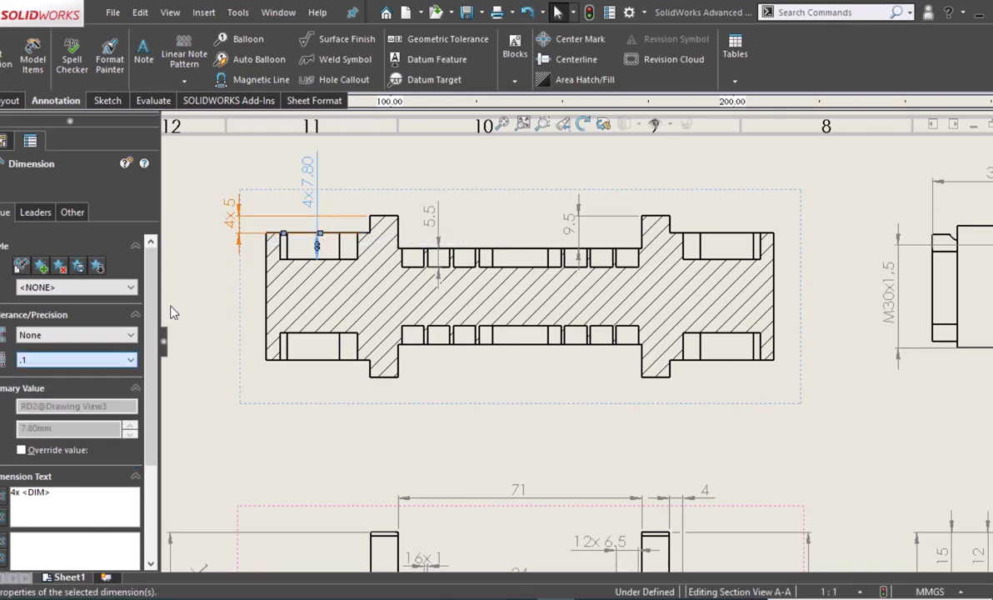
Check the Break Lines leader settings of the 4x5 dimension.
click(232, 234)
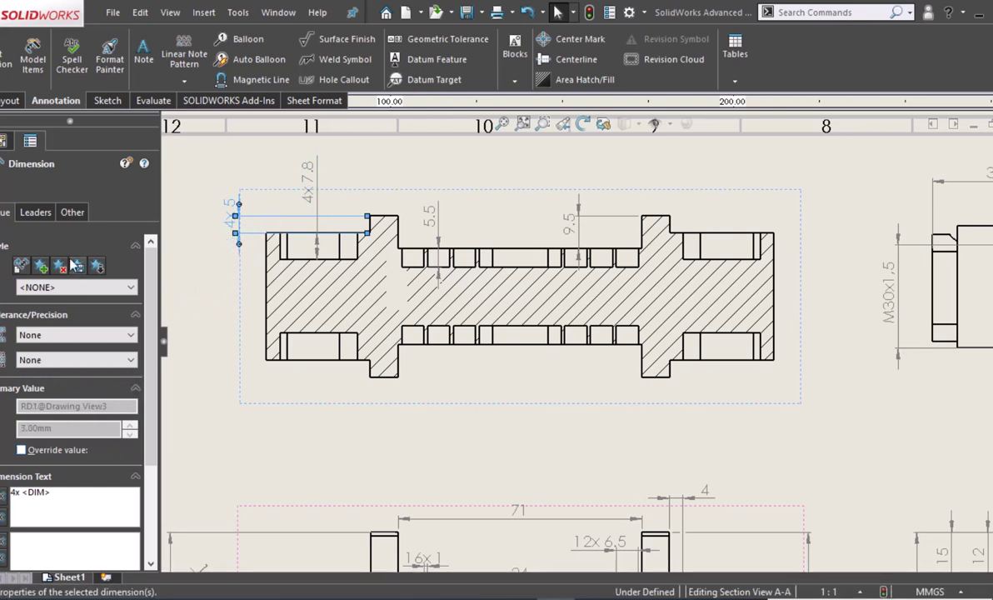
click(50, 216)
scroll(158, 400, down, 2)
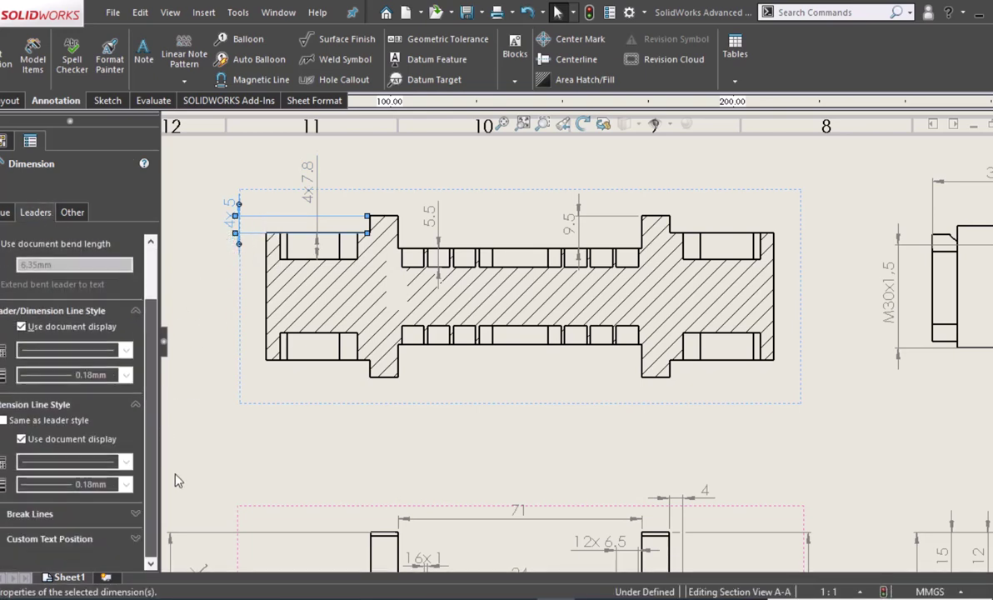
click(26, 514)
click(177, 429)
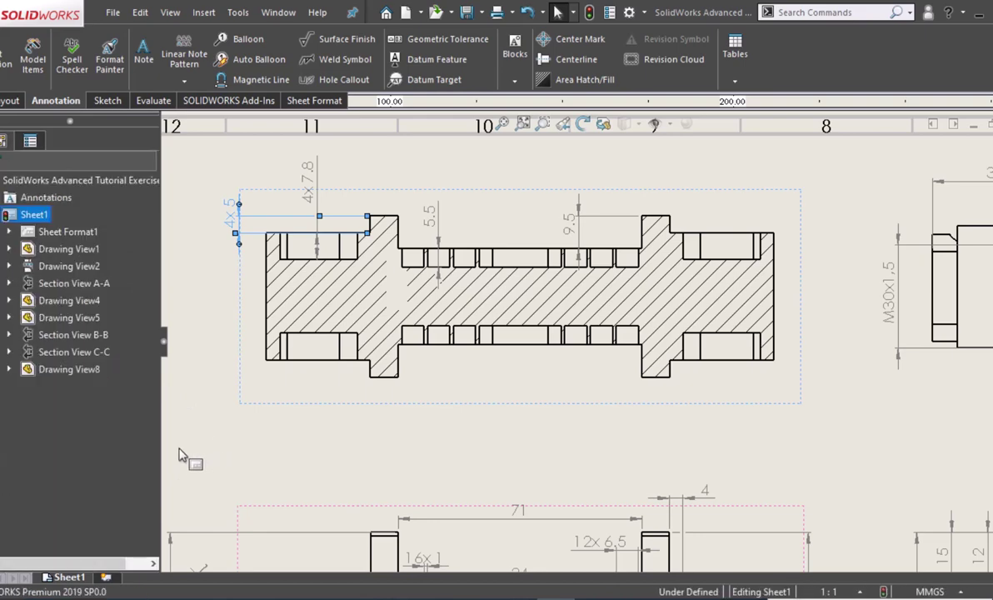
middle_drag(773, 406, 323, 399)
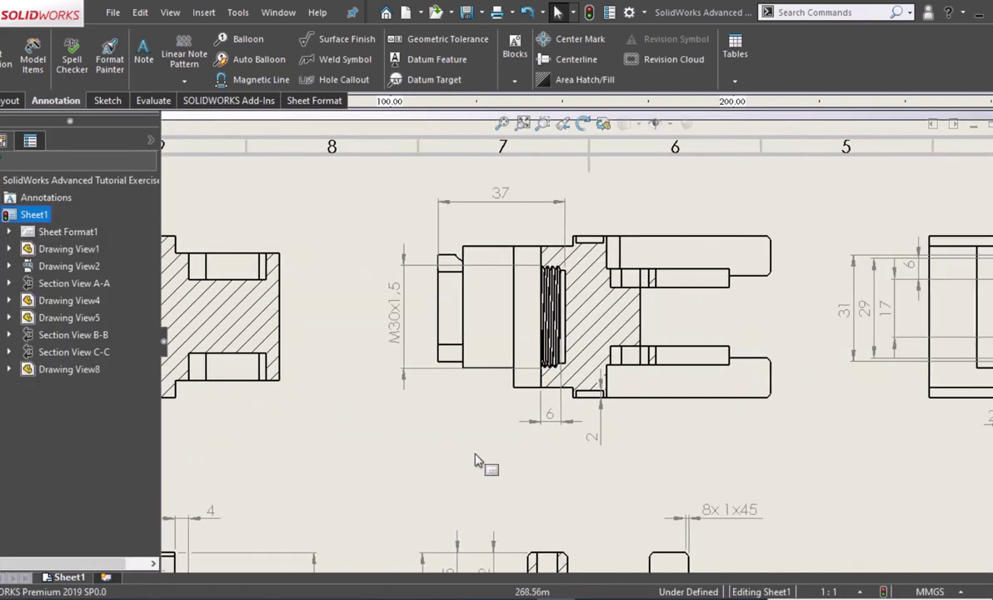
Set precision None on the 6.00 dimension inside the circle so it reads 6.
middle_drag(452, 434, 328, 427)
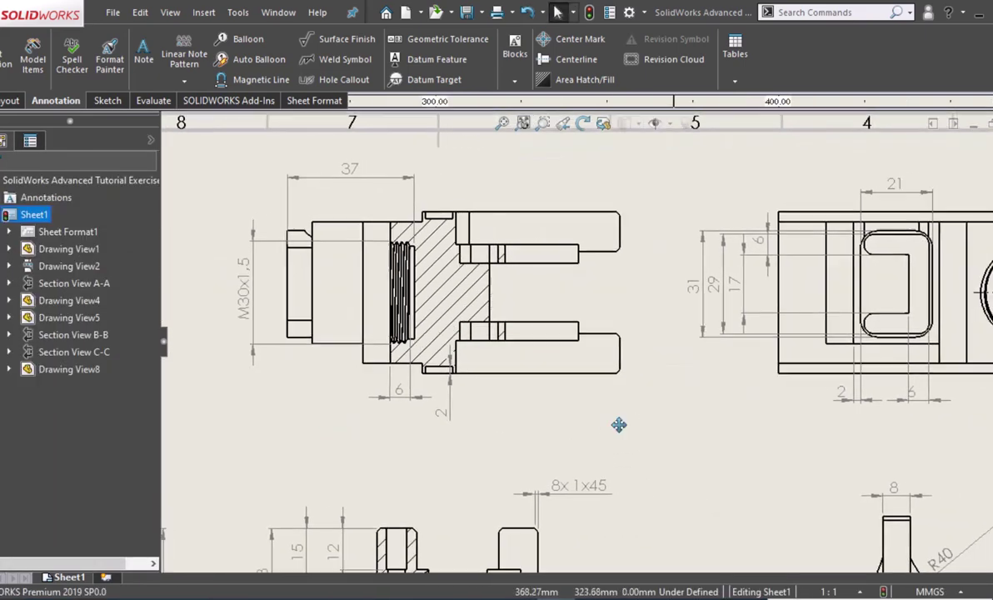
middle_drag(617, 418, 314, 404)
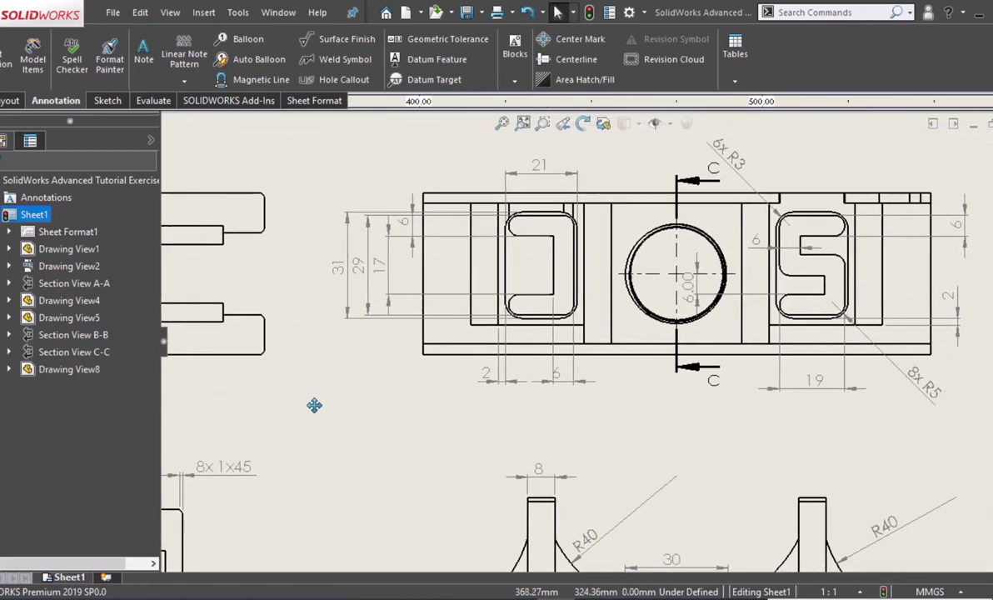
middle_drag(381, 416, 349, 409)
middle_drag(546, 436, 439, 418)
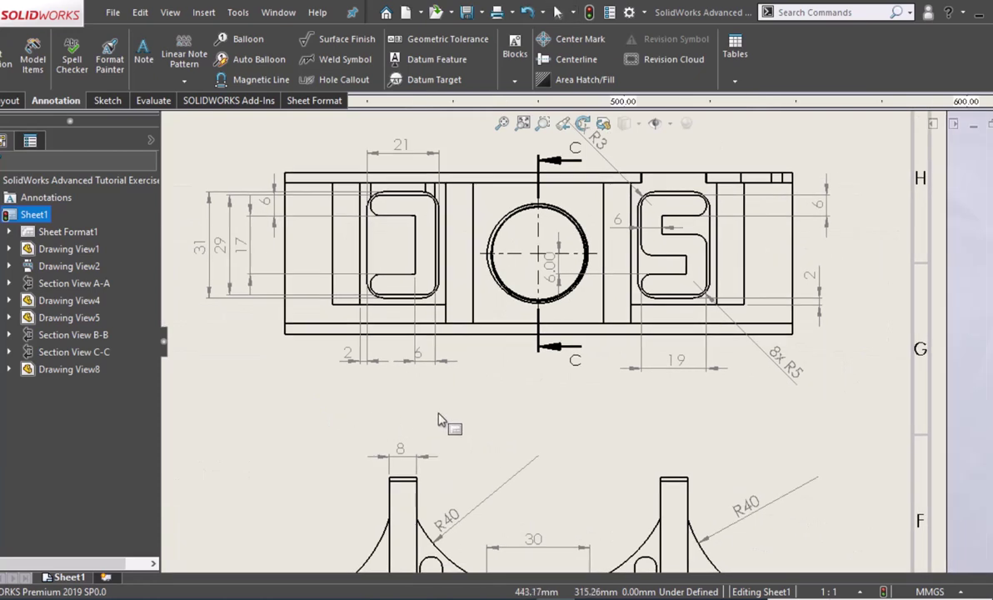
click(427, 359)
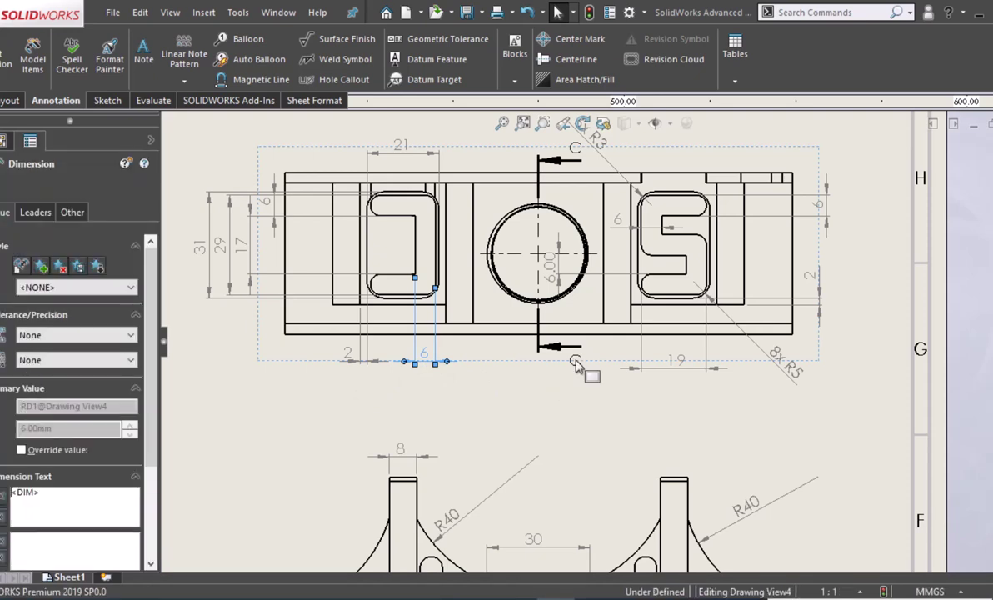
click(553, 268)
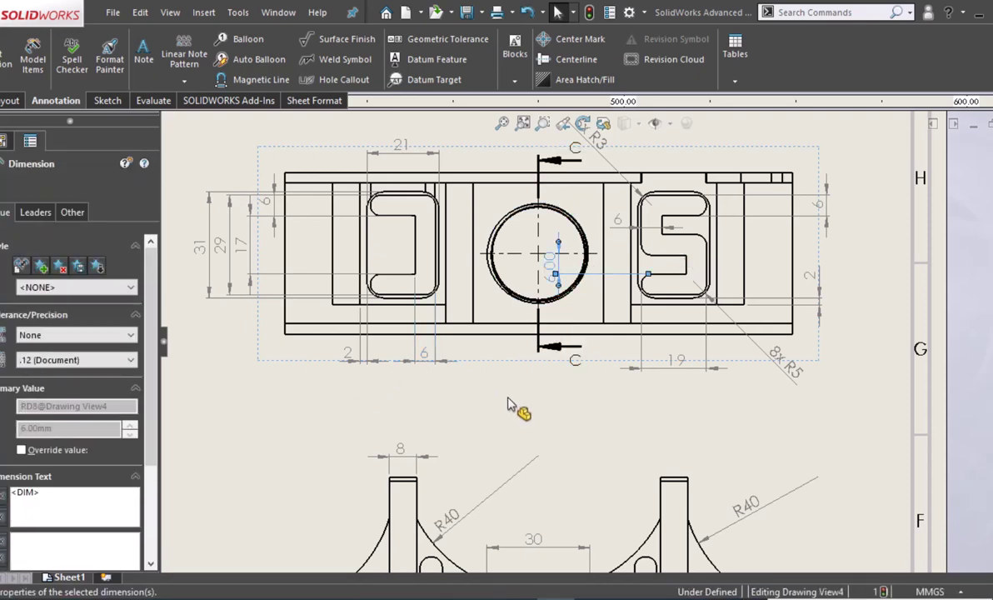
click(61, 360)
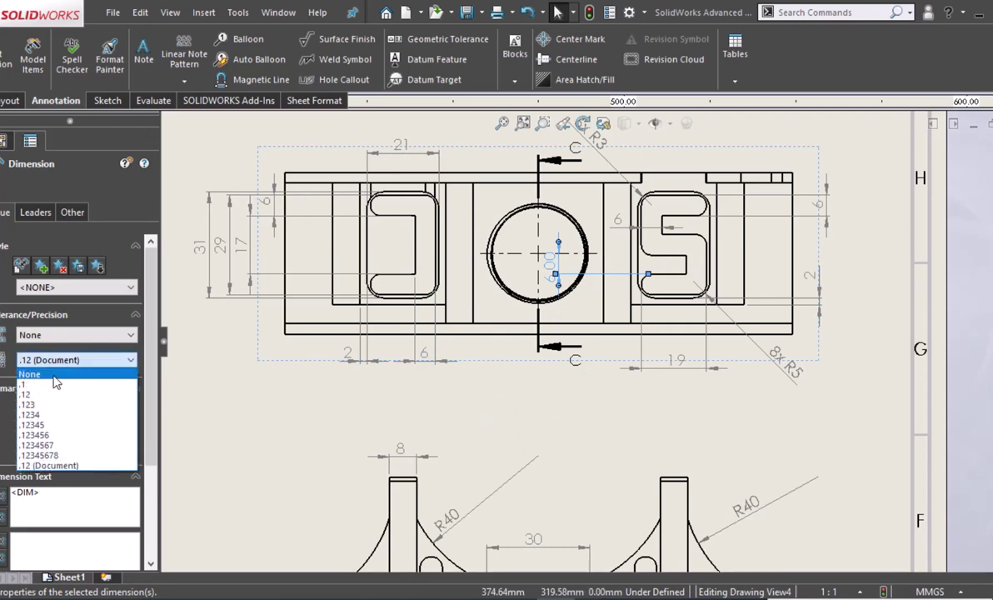
click(55, 375)
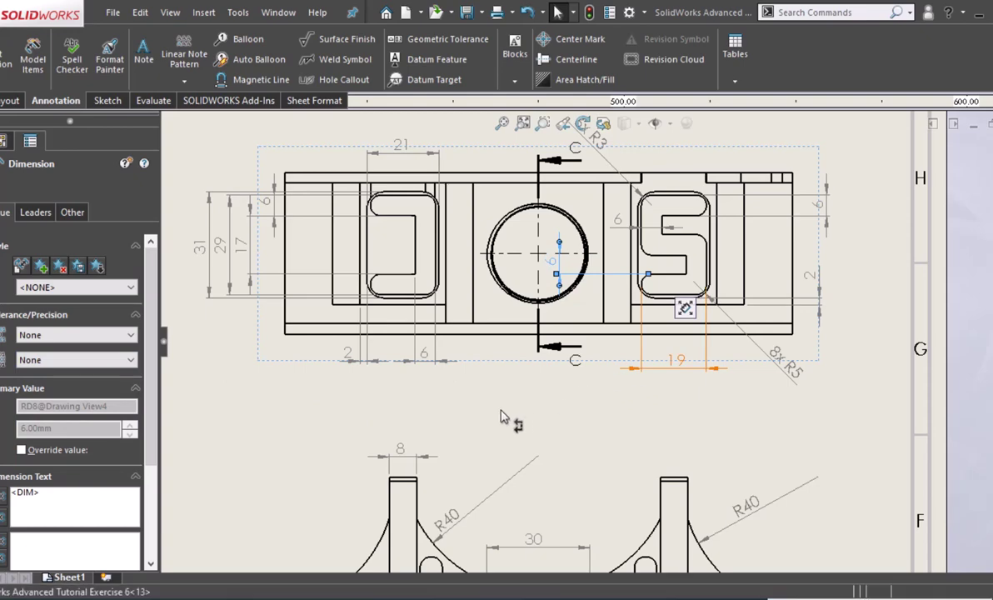
middle_drag(506, 416, 347, 454)
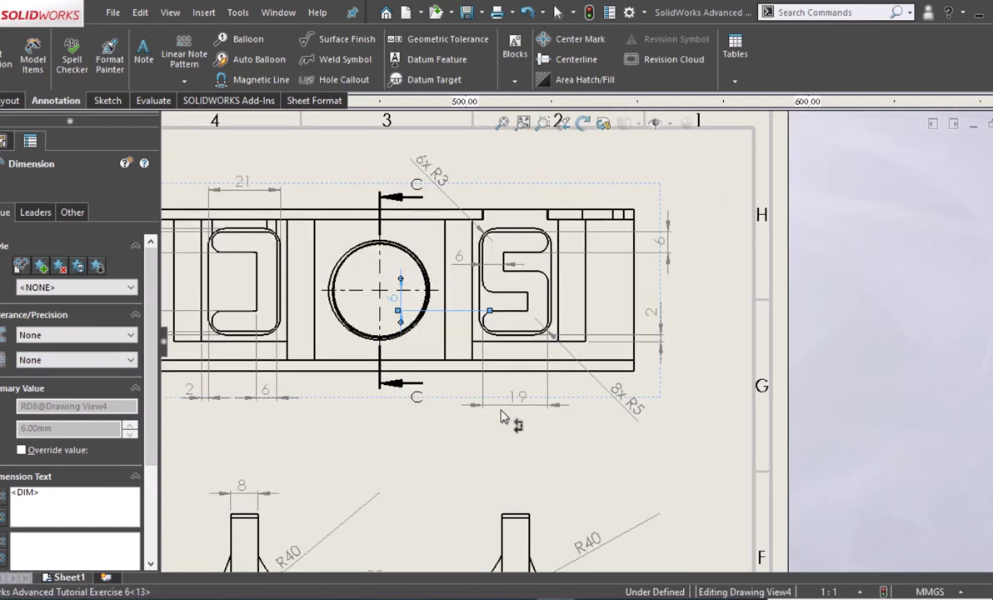
click(711, 279)
middle_drag(703, 327, 718, 328)
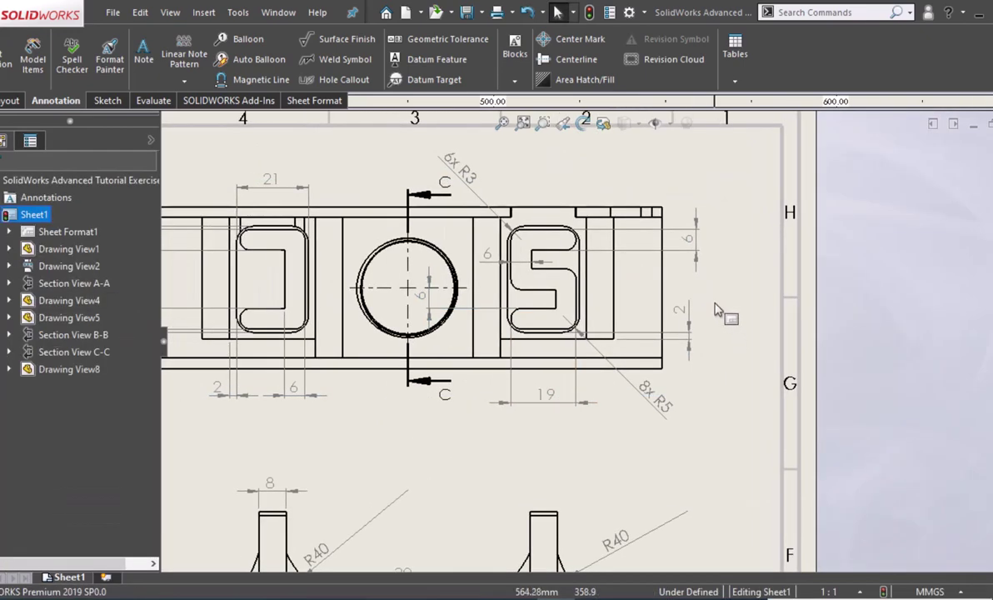
scroll(715, 309, up, 2)
scroll(731, 361, up, 2)
scroll(733, 367, down, 1)
scroll(733, 366, down, 1)
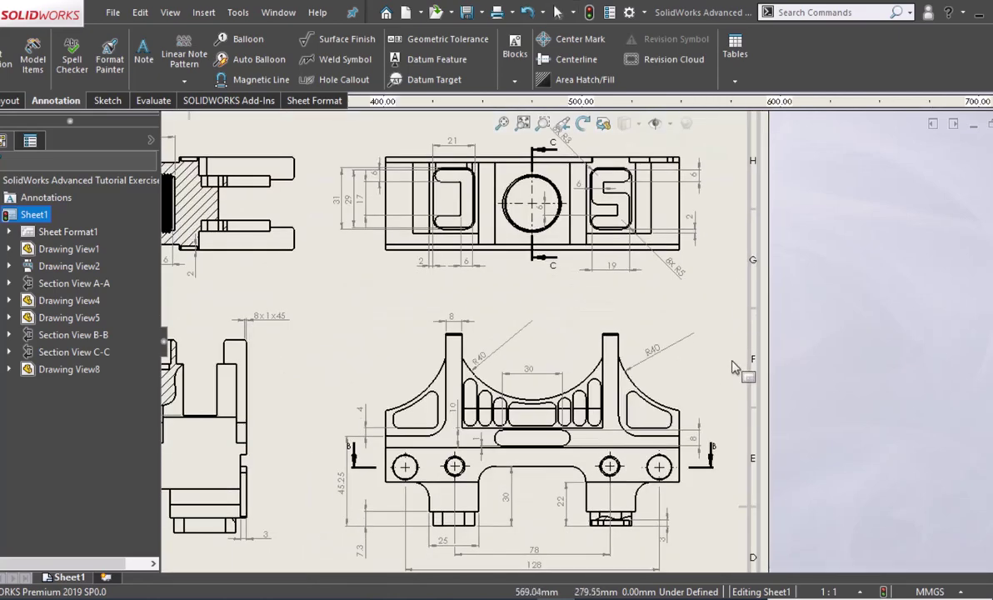
mouse_move(732, 367)
middle_down()
mouse_move(773, 302)
mouse_move(788, 317)
middle_up()
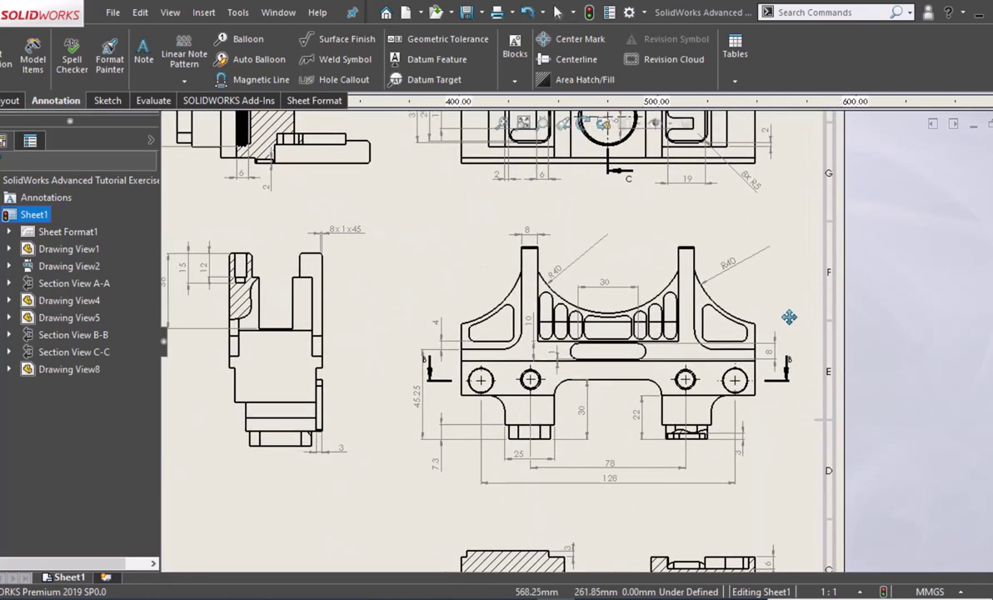
scroll(789, 317, up, 1)
scroll(791, 341, up, 1)
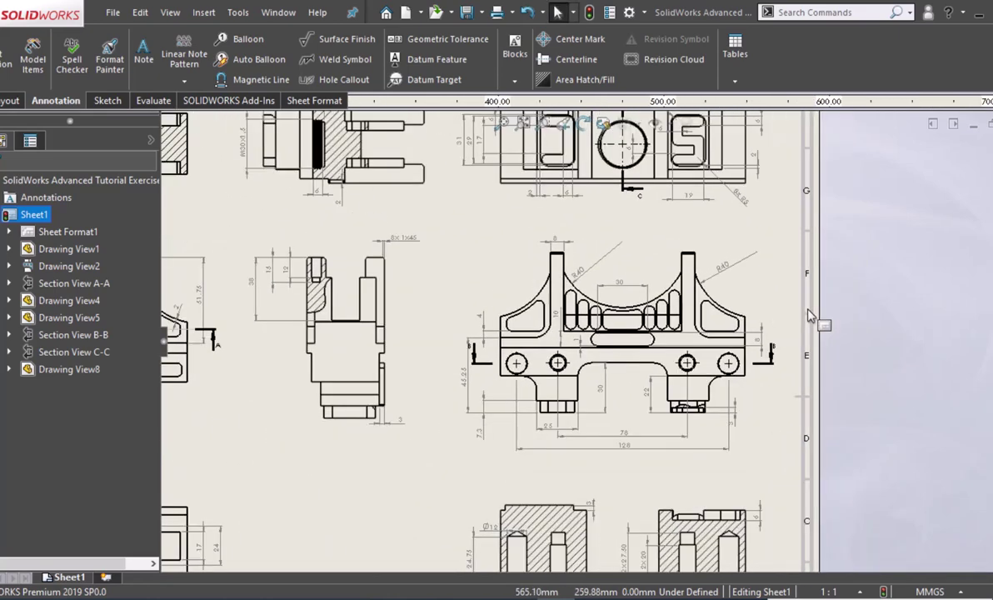
key(f)
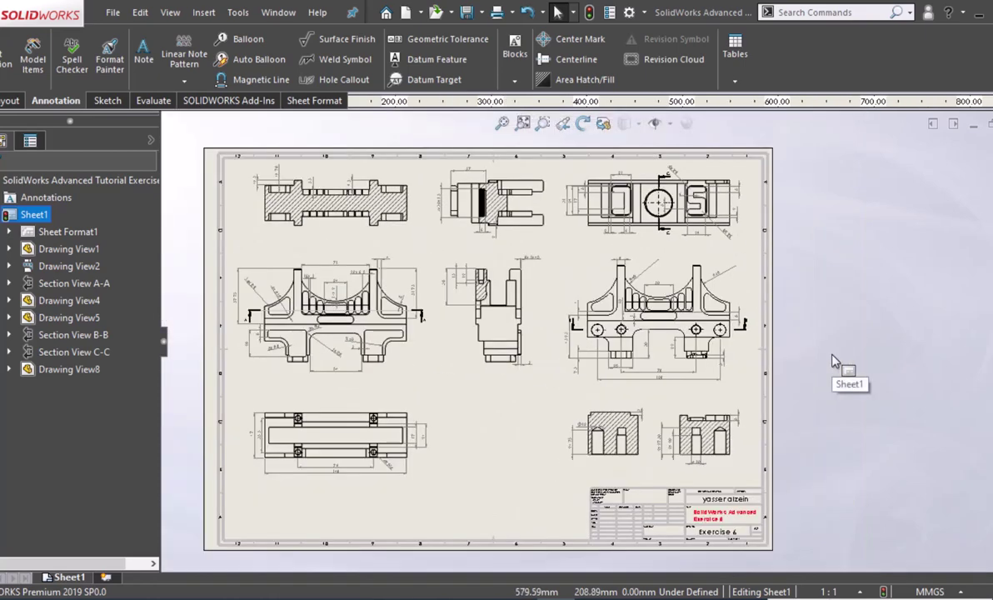
scroll(733, 375, down, 1)
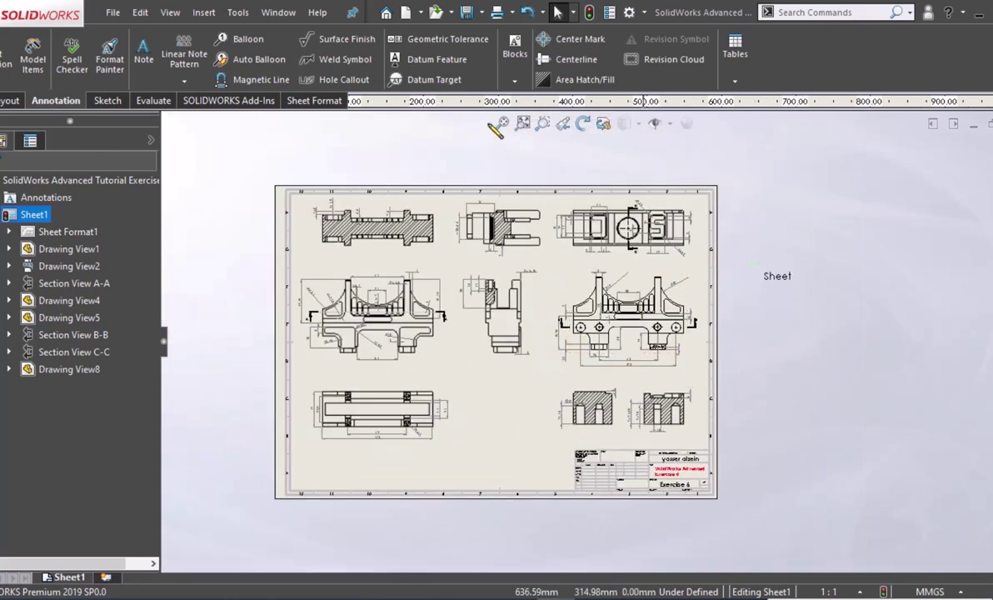
click(501, 124)
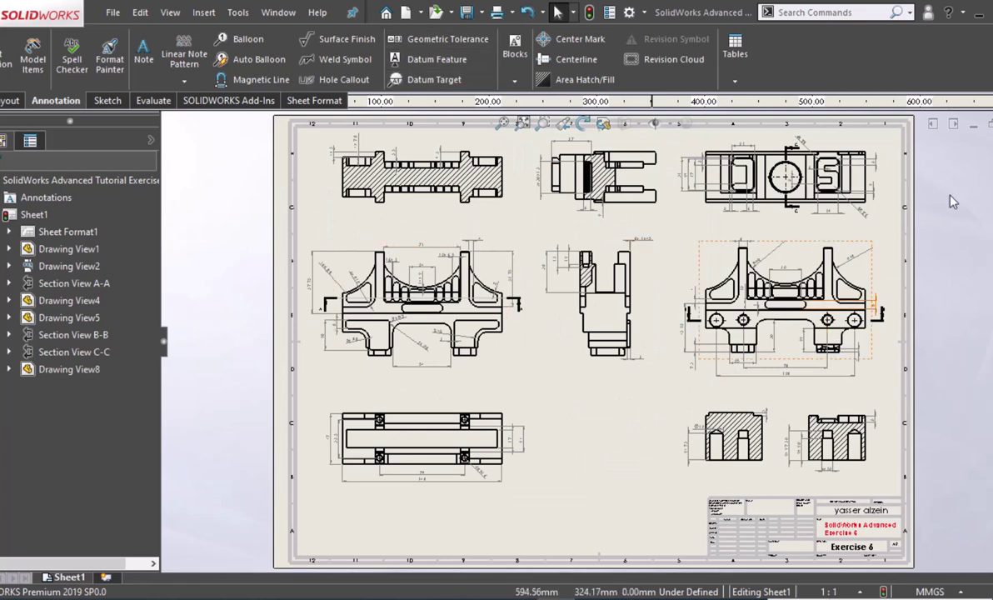
click(987, 217)
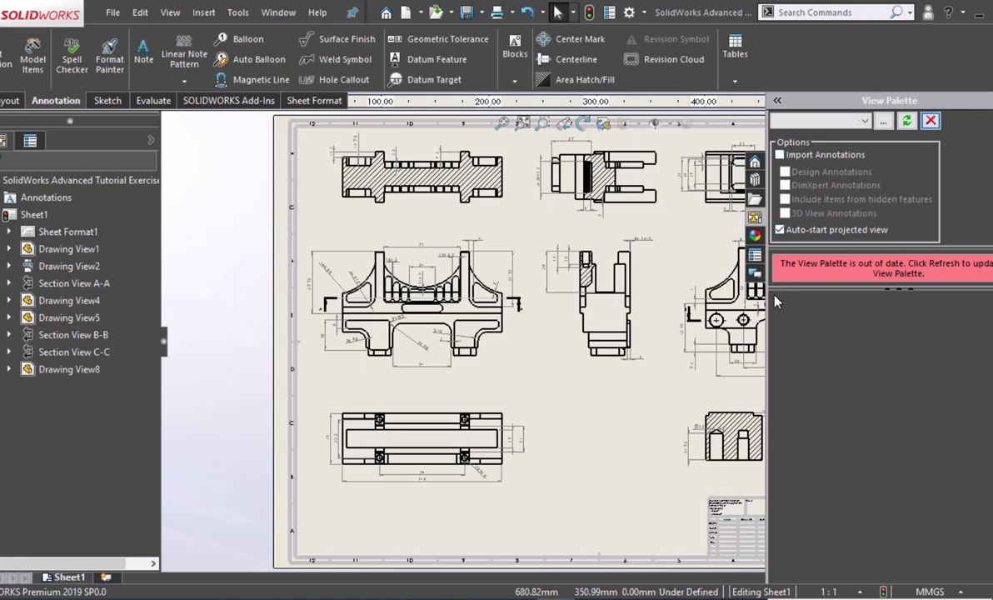
click(562, 408)
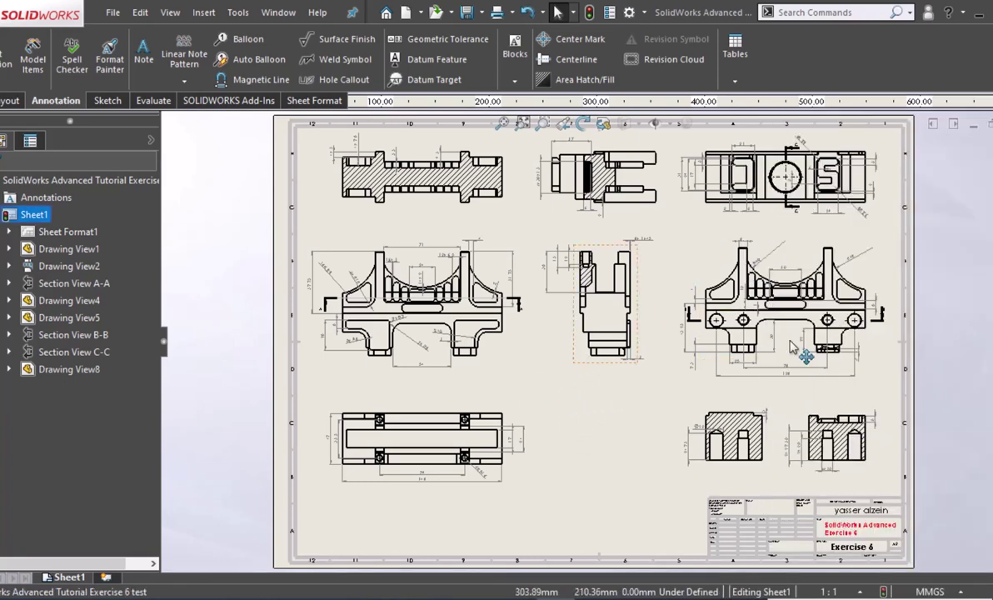
Place an isometric model view of the open part in the lower sheet area and rotate it.
click(11, 101)
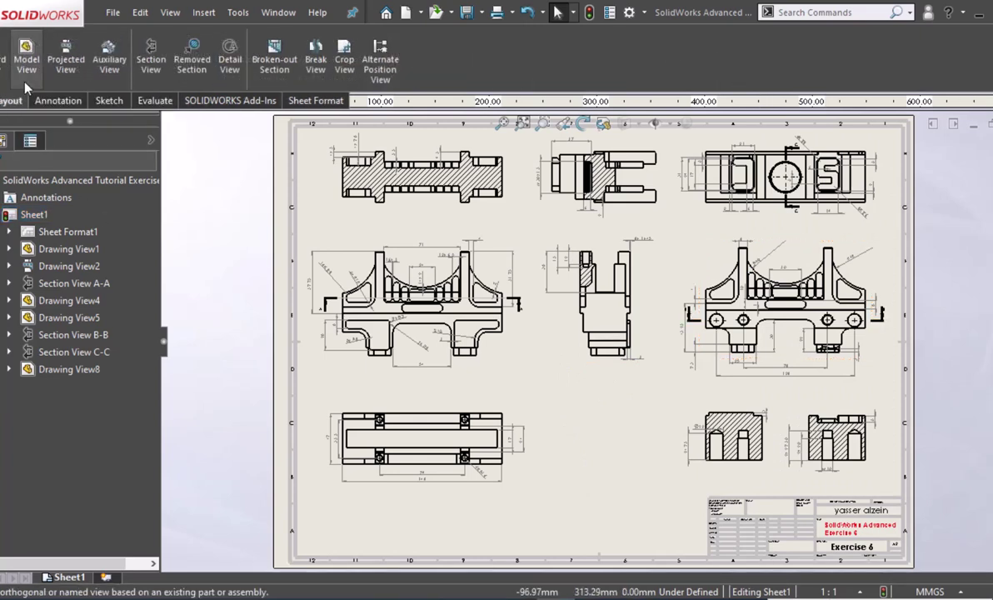
click(37, 75)
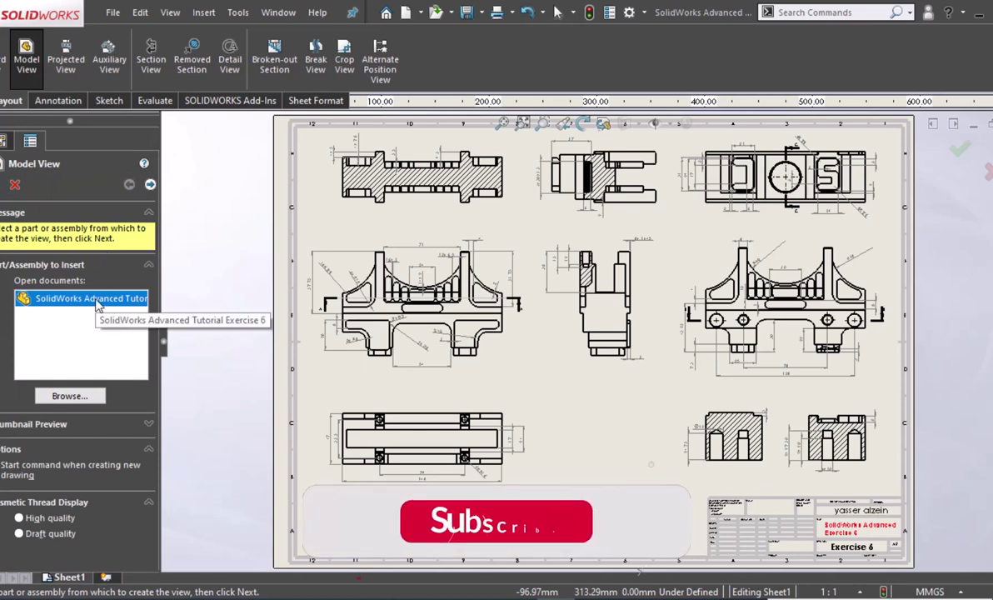
double_click(96, 298)
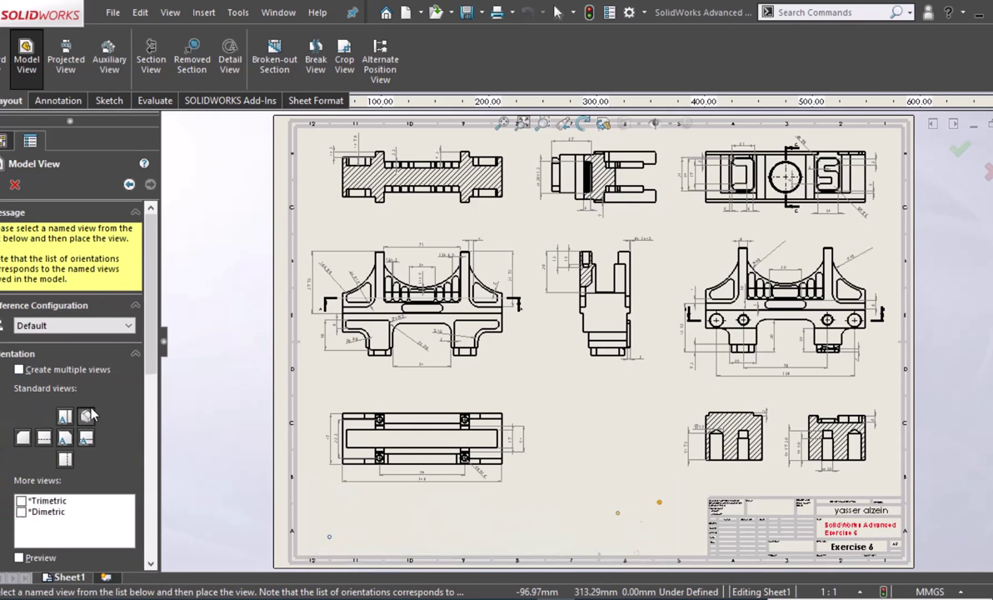
click(621, 457)
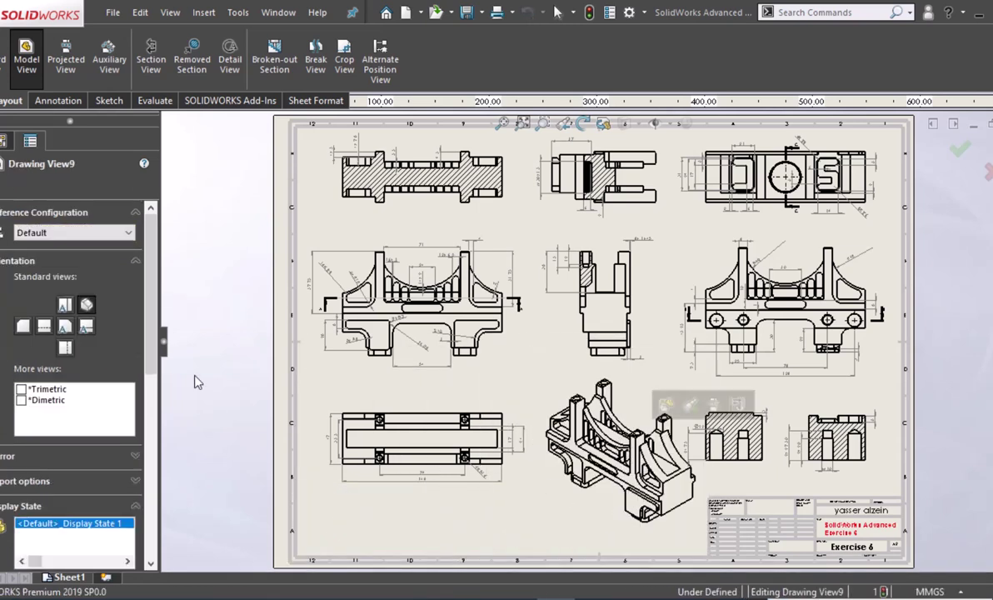
drag(148, 341, 166, 471)
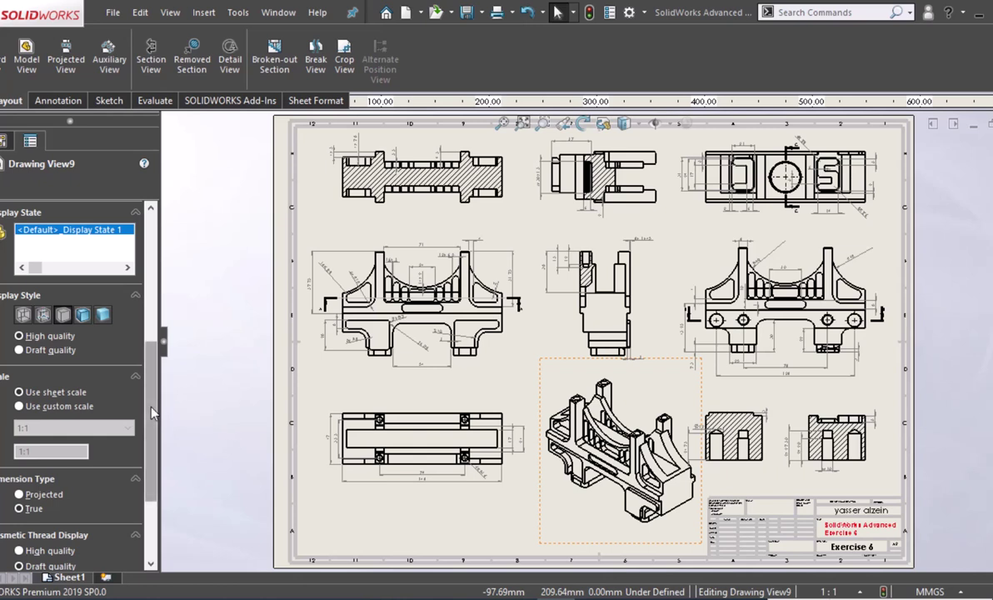
drag(153, 412, 153, 427)
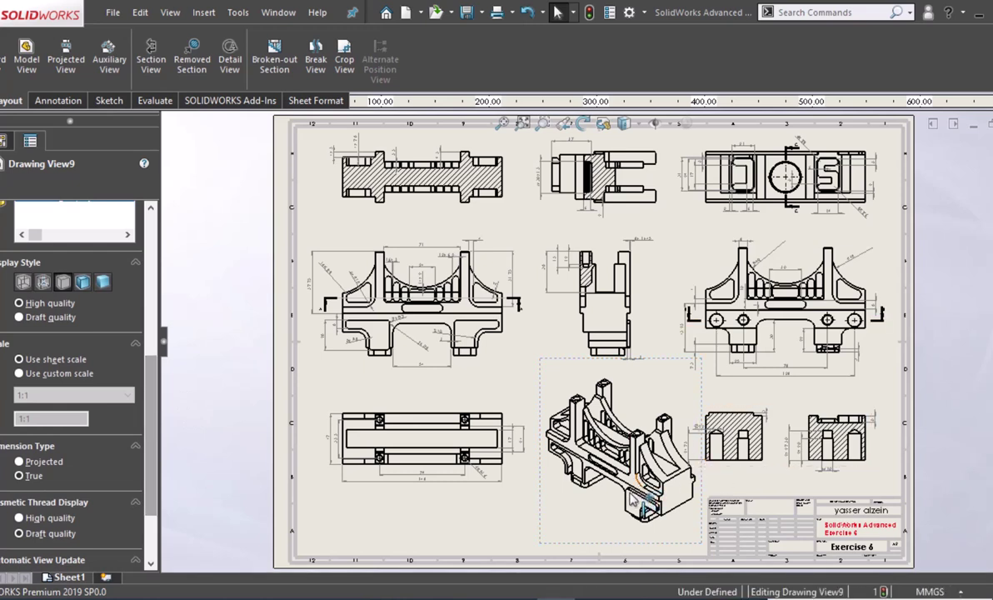
middle_drag(641, 504, 626, 497)
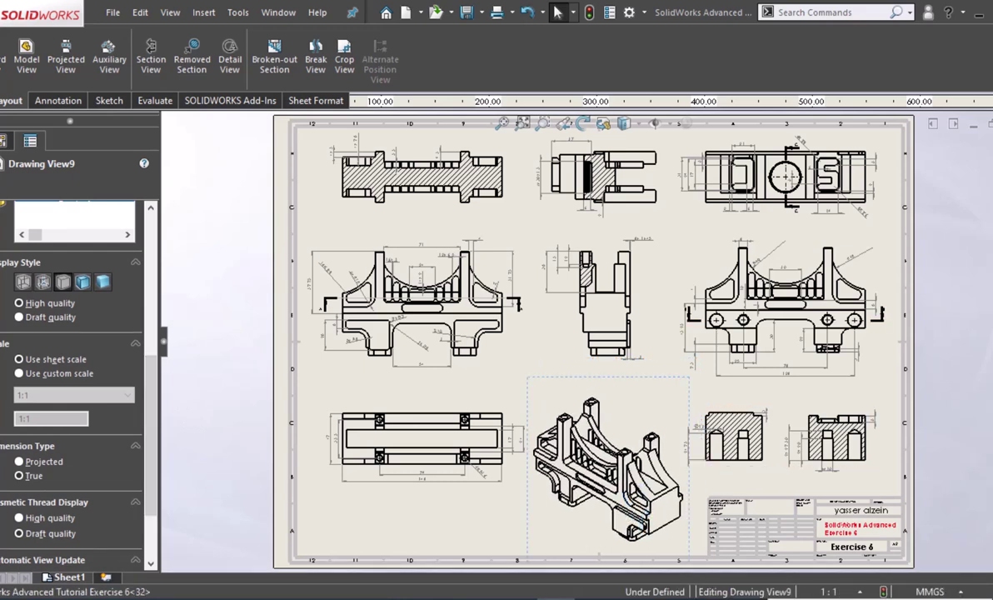
key(Escape)
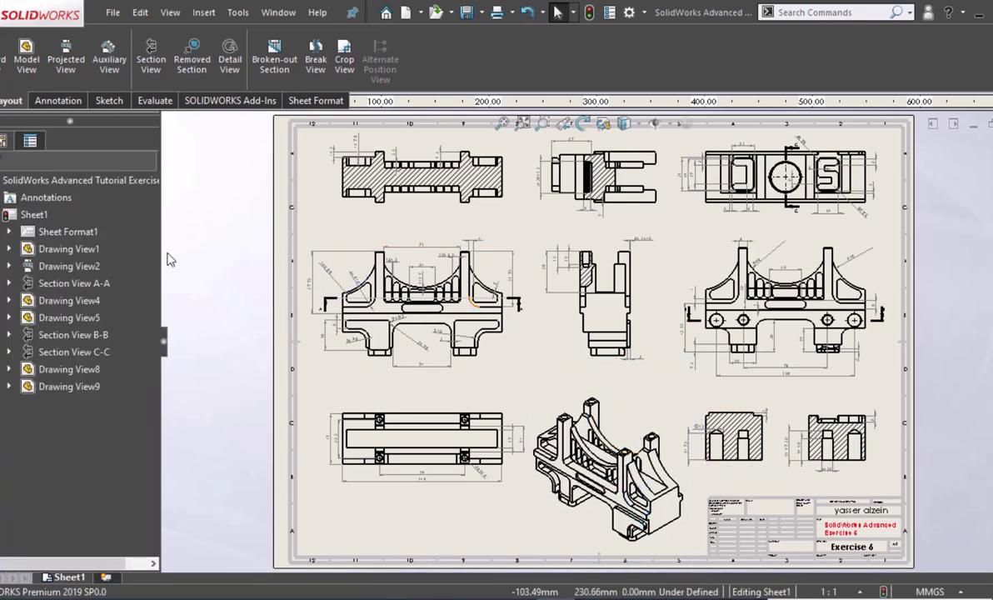
Render the isometric view Shaded With Edges in high quality.
click(601, 488)
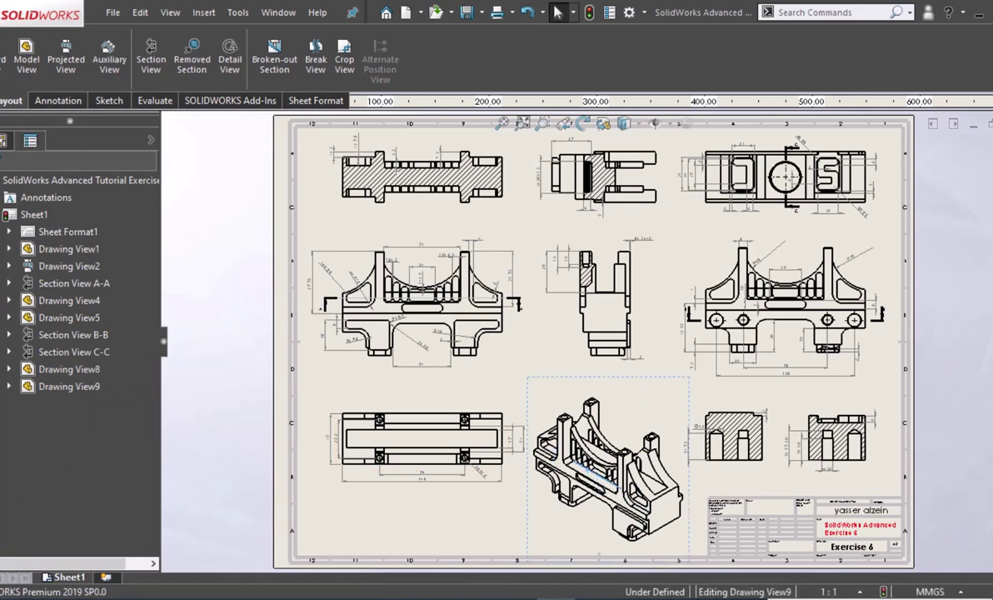
scroll(82, 375, down, 5)
scroll(81, 375, down, 1)
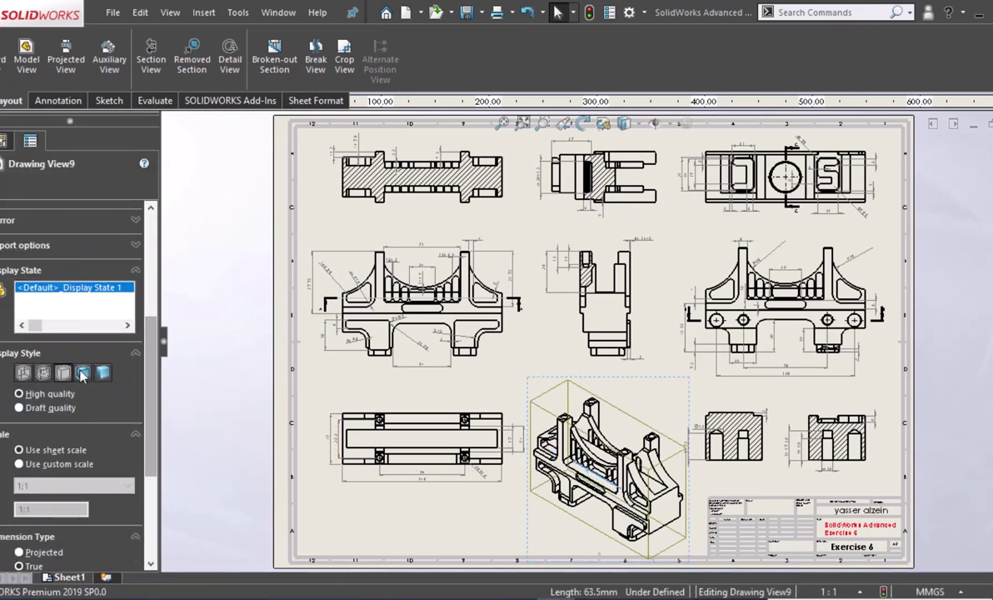
click(82, 373)
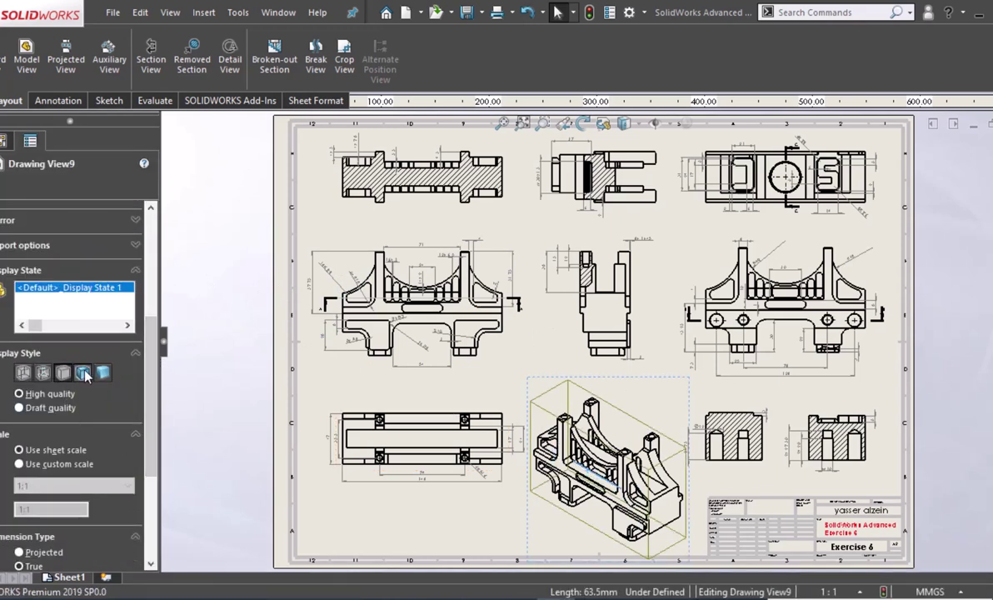
click(45, 393)
click(210, 421)
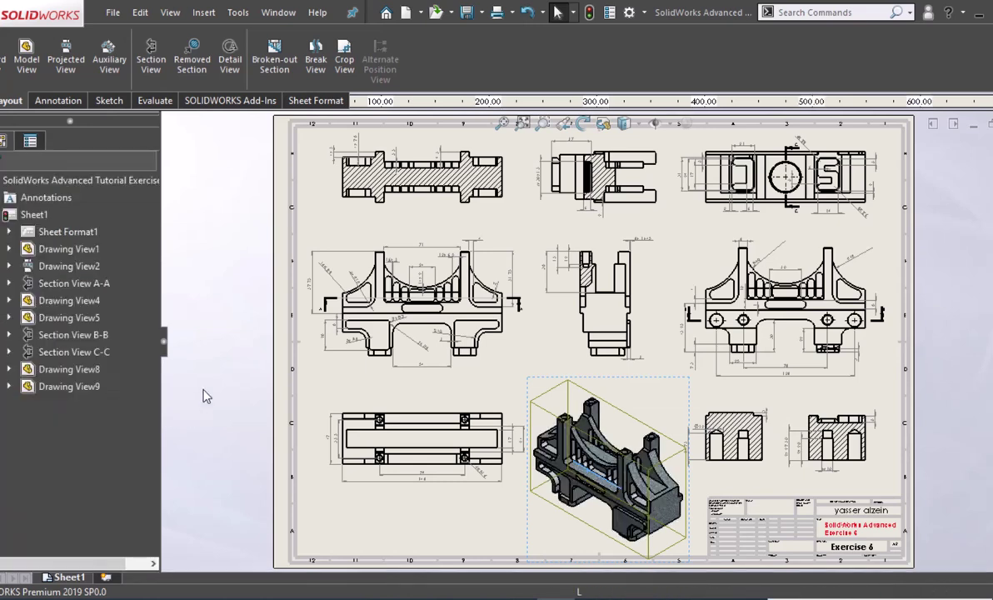